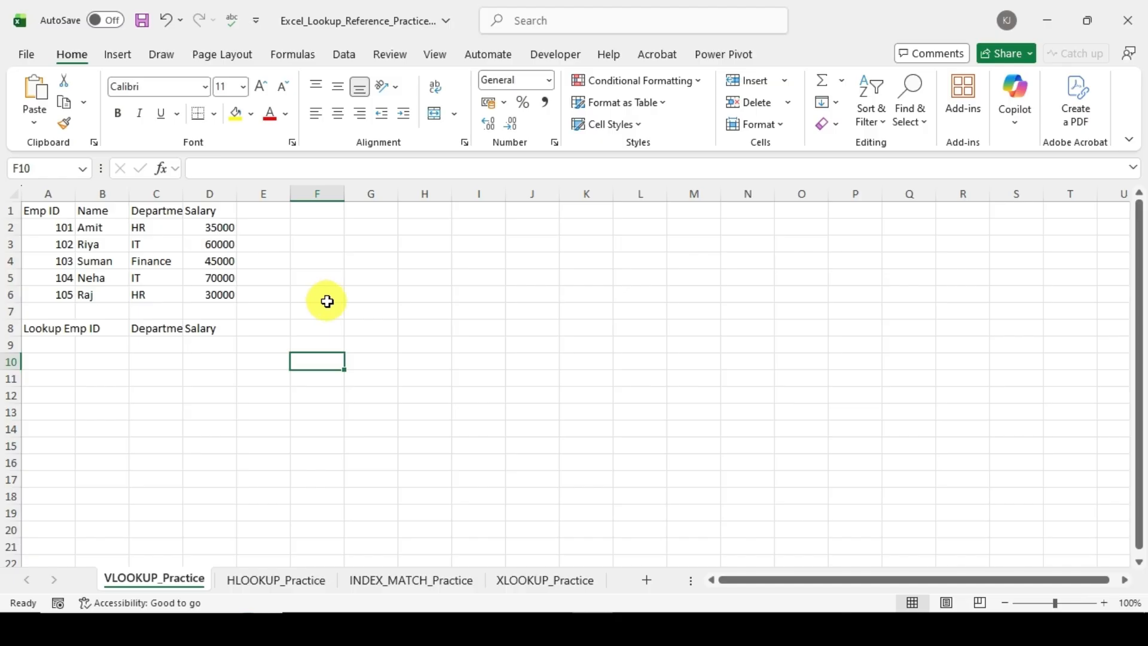
left_click(318, 278)
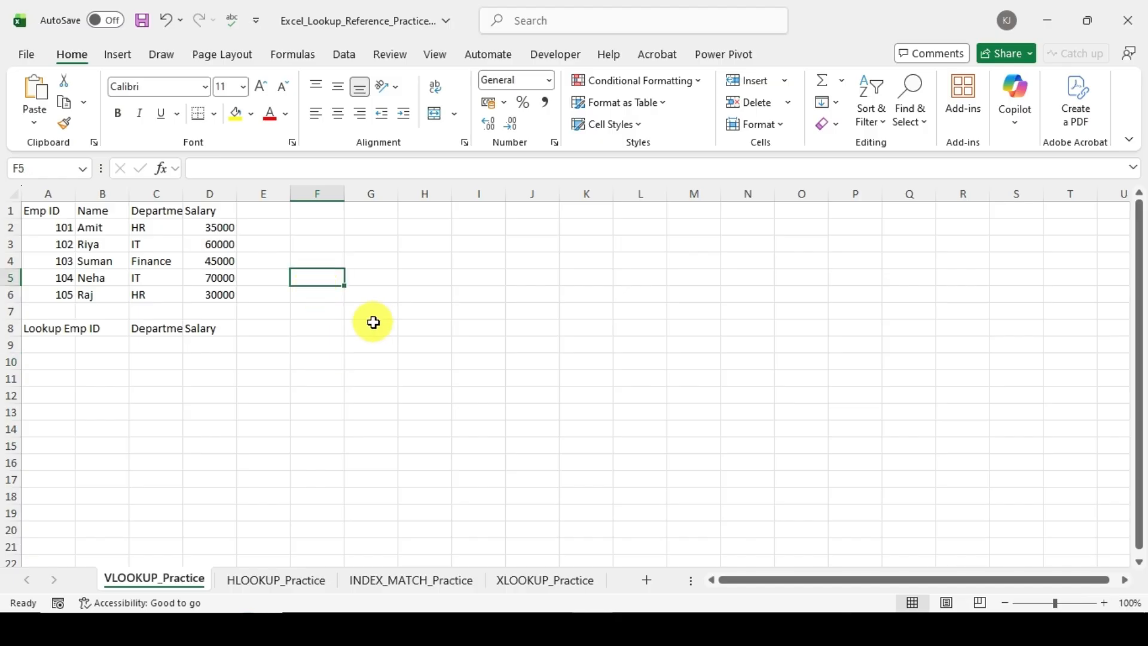
type("=vl")
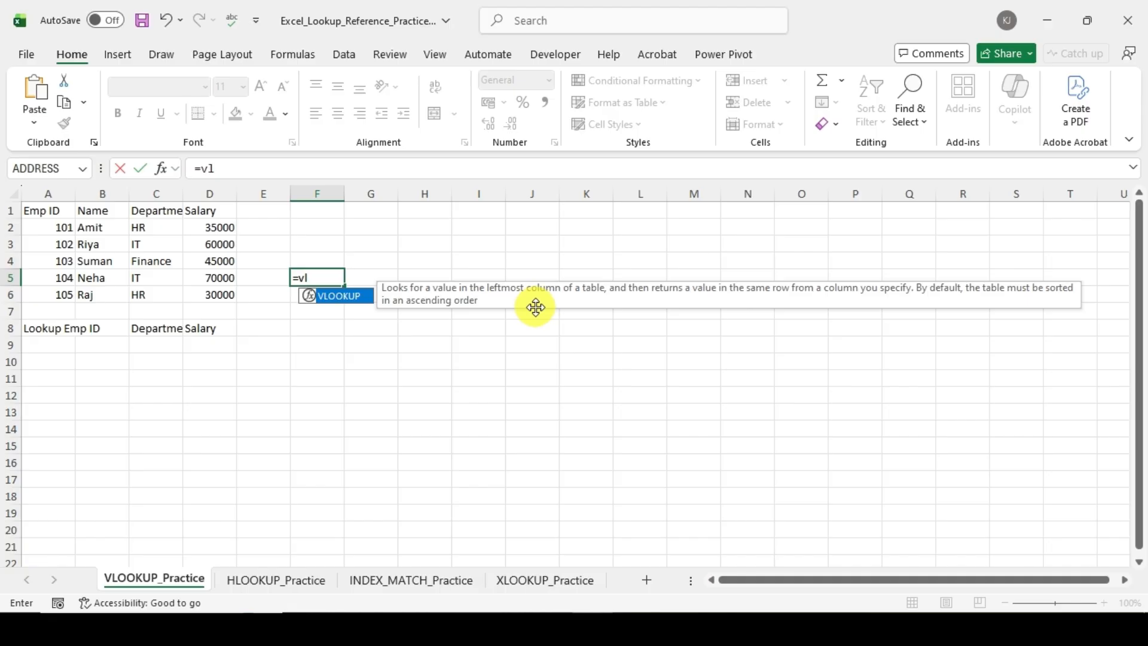
left_click(53, 214)
left_click_drag(53, 213, 46, 288)
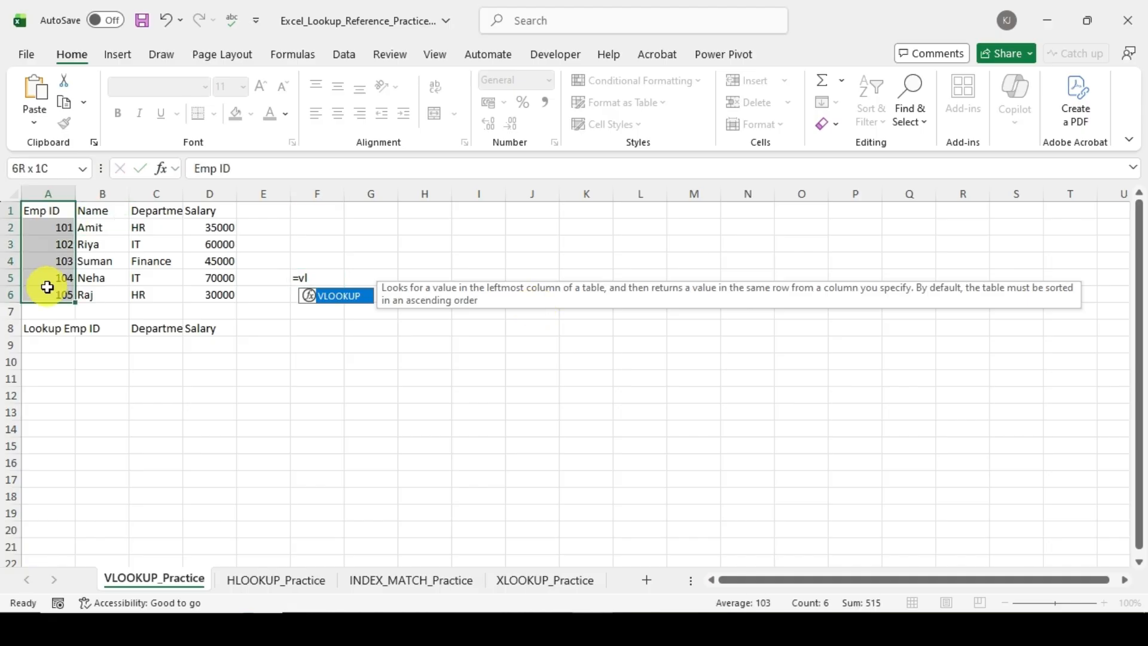
left_click_drag(57, 210, 199, 291)
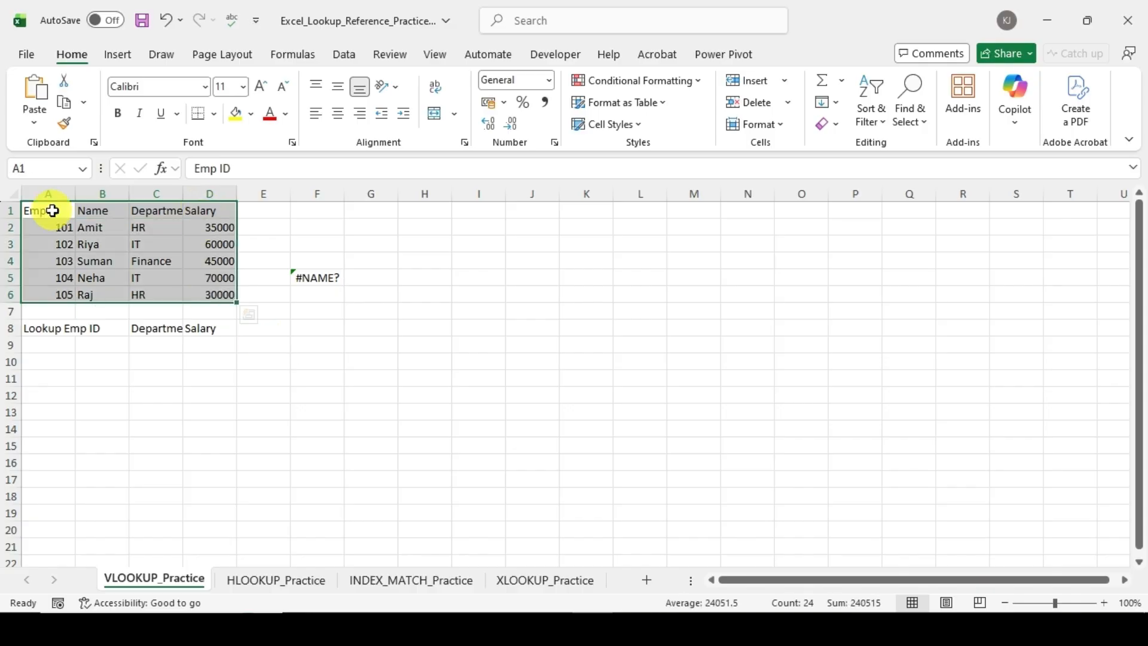
left_click(334, 282)
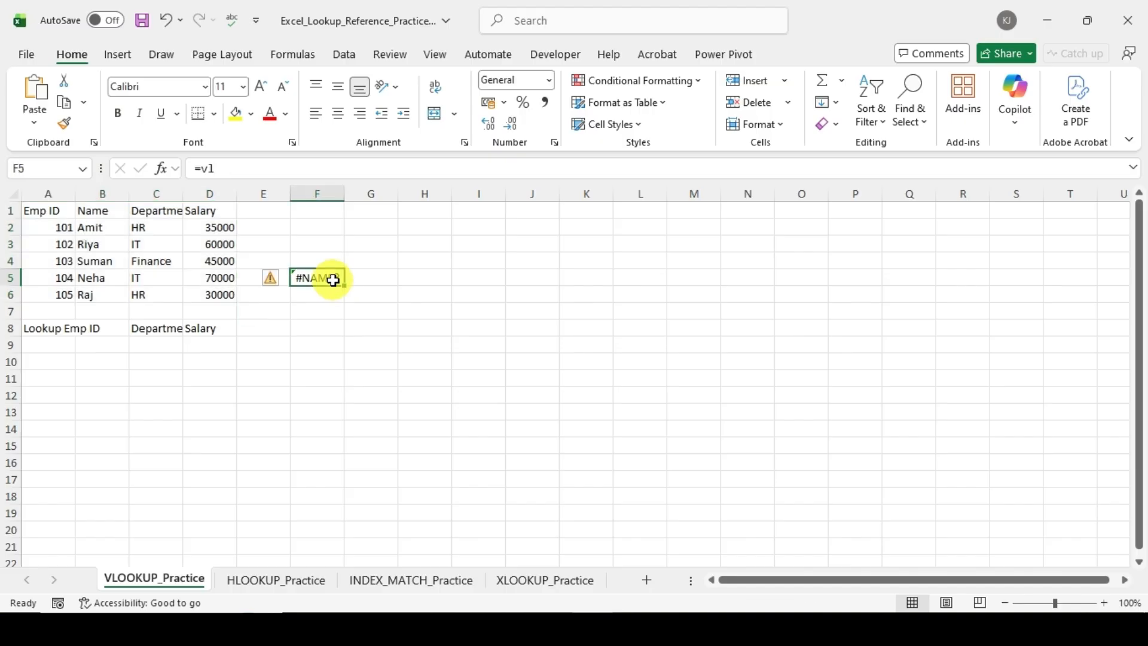
double_click(333, 280)
key("BackSpace")
type("l")
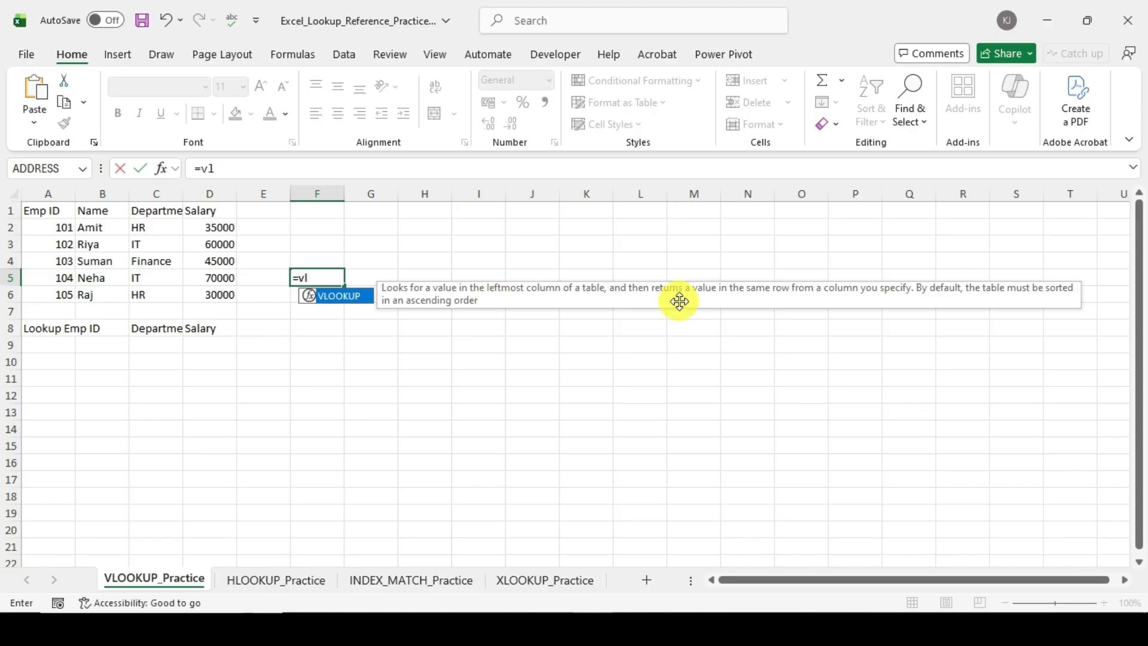
key("BackSpace")
key("BackSpace")
key("BackSpace")
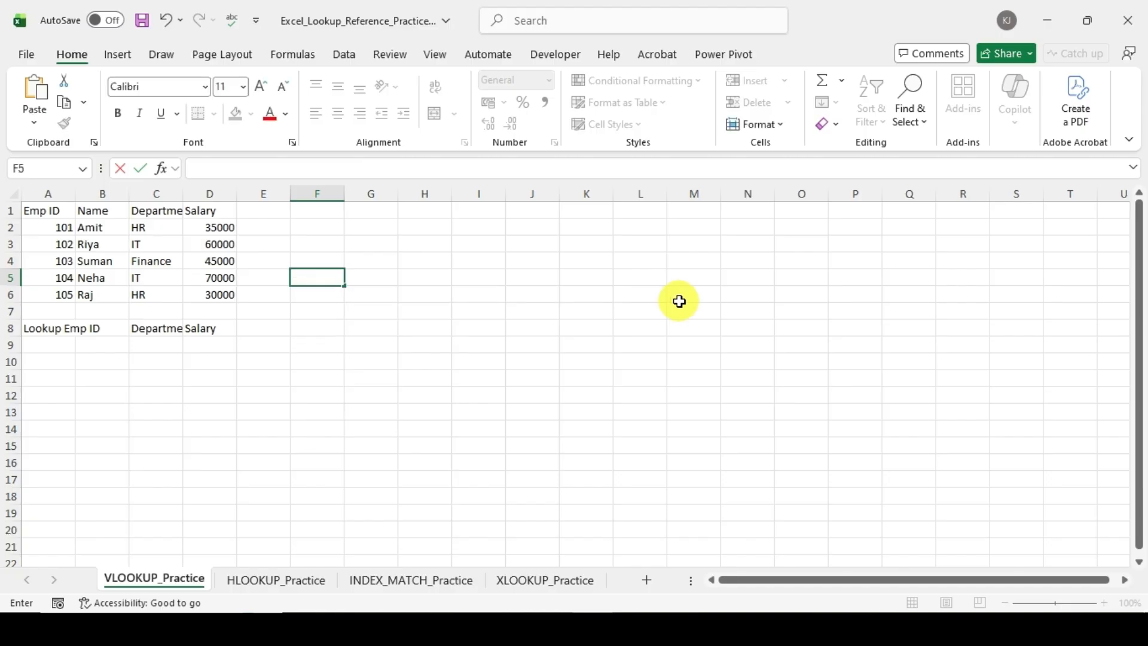
Step: Examine the Emp ID, Department and Salary lookup cells in row 9 and the employee records in A2:D6
left_click(73, 345)
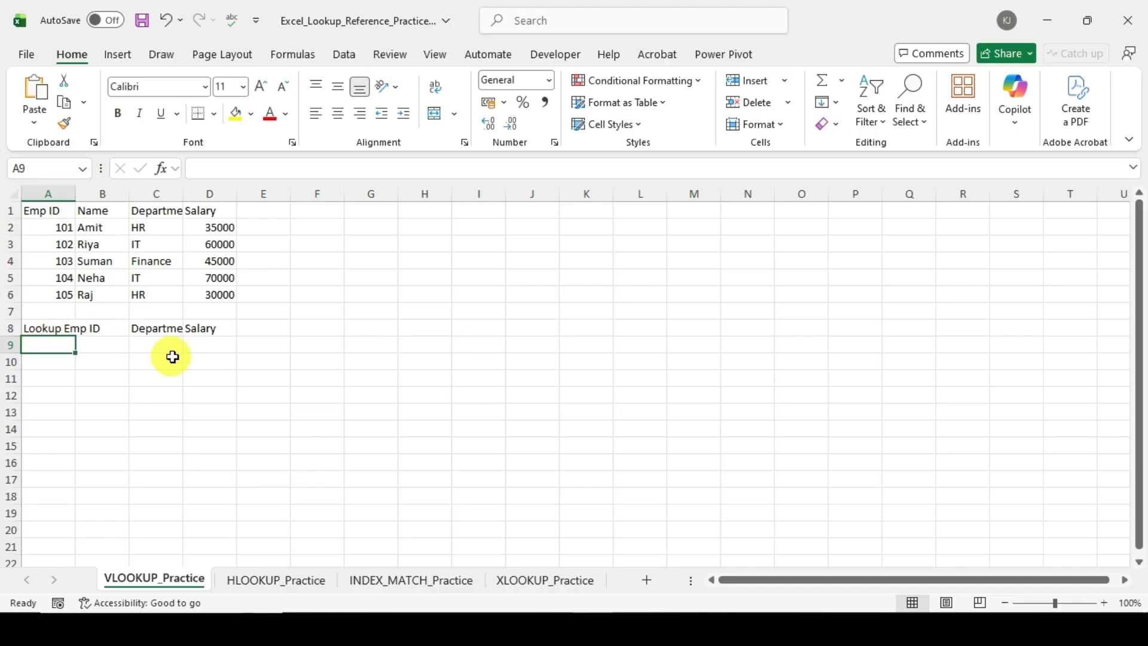
left_click(160, 331)
left_click(200, 326)
left_click(171, 347)
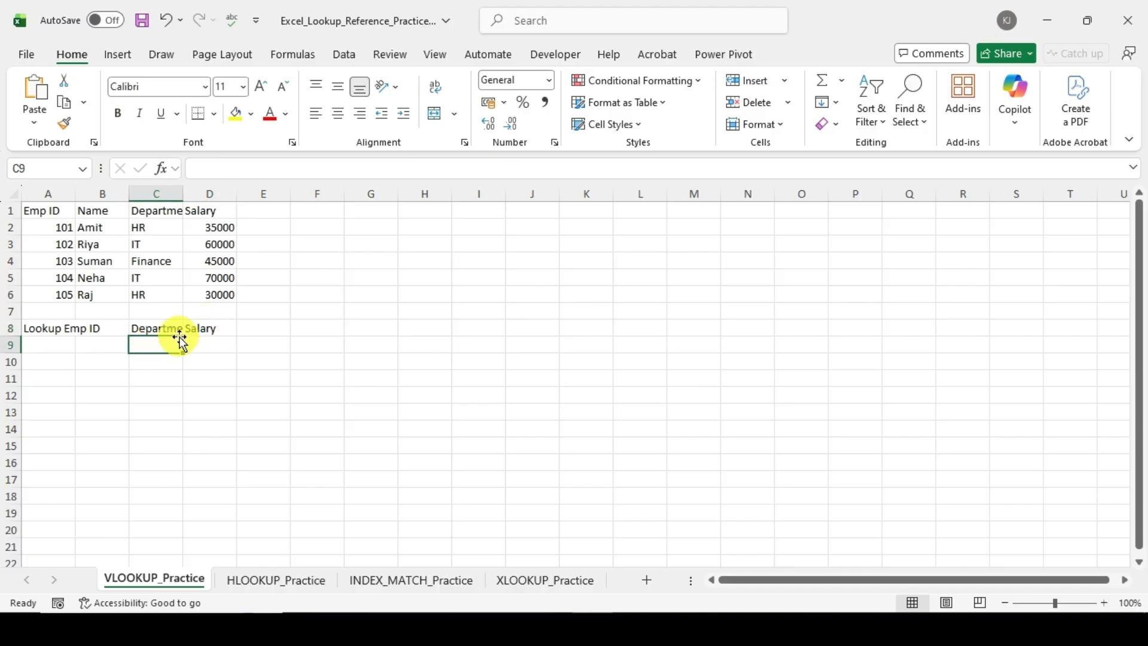
left_click(52, 345)
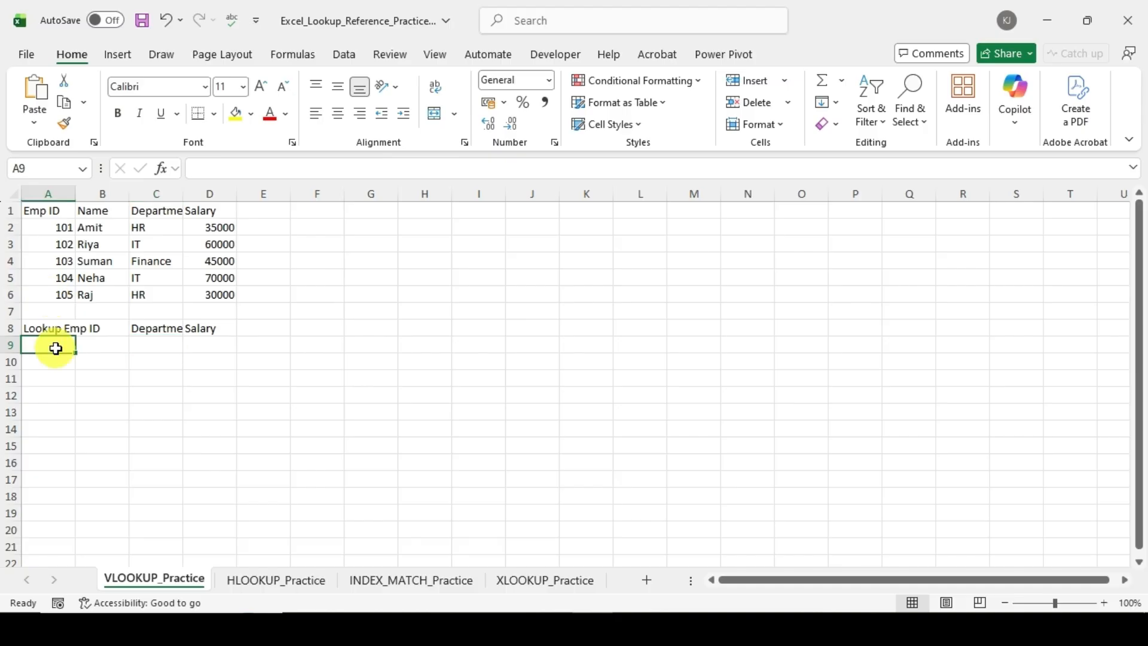
left_click(158, 344)
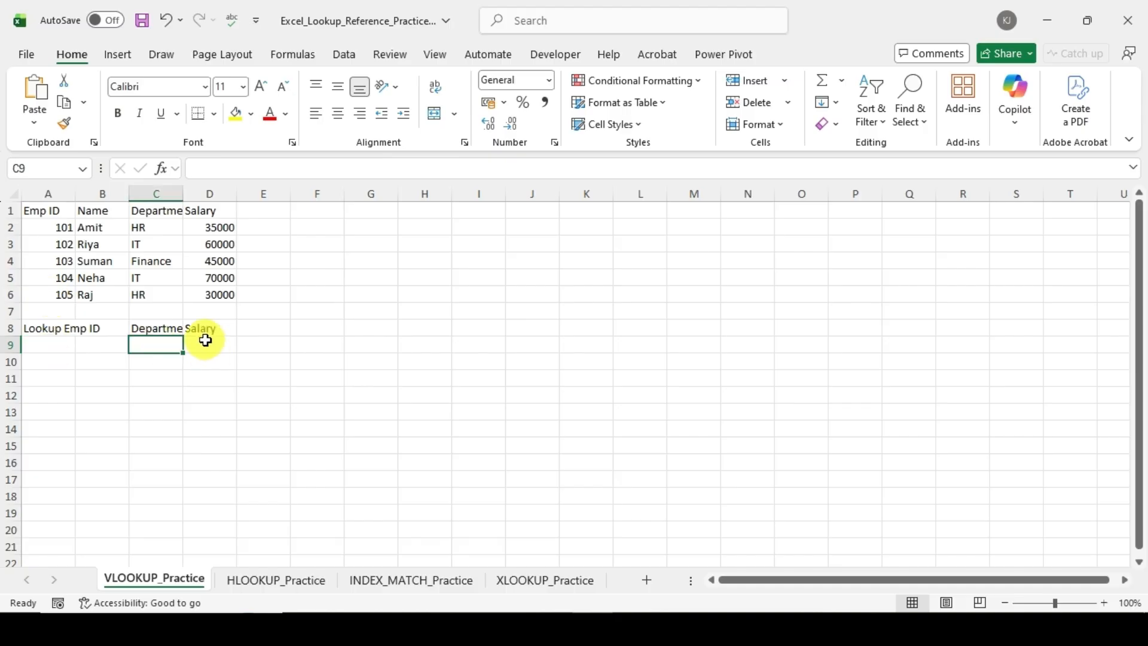
left_click(205, 344)
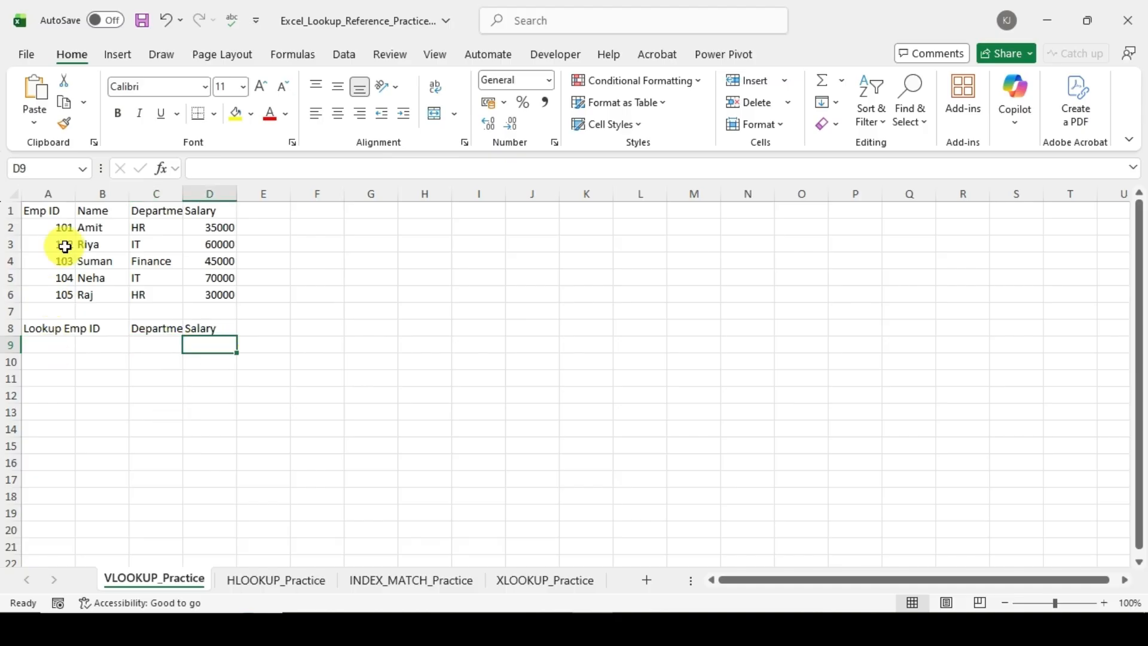
left_click_drag(71, 227, 206, 292)
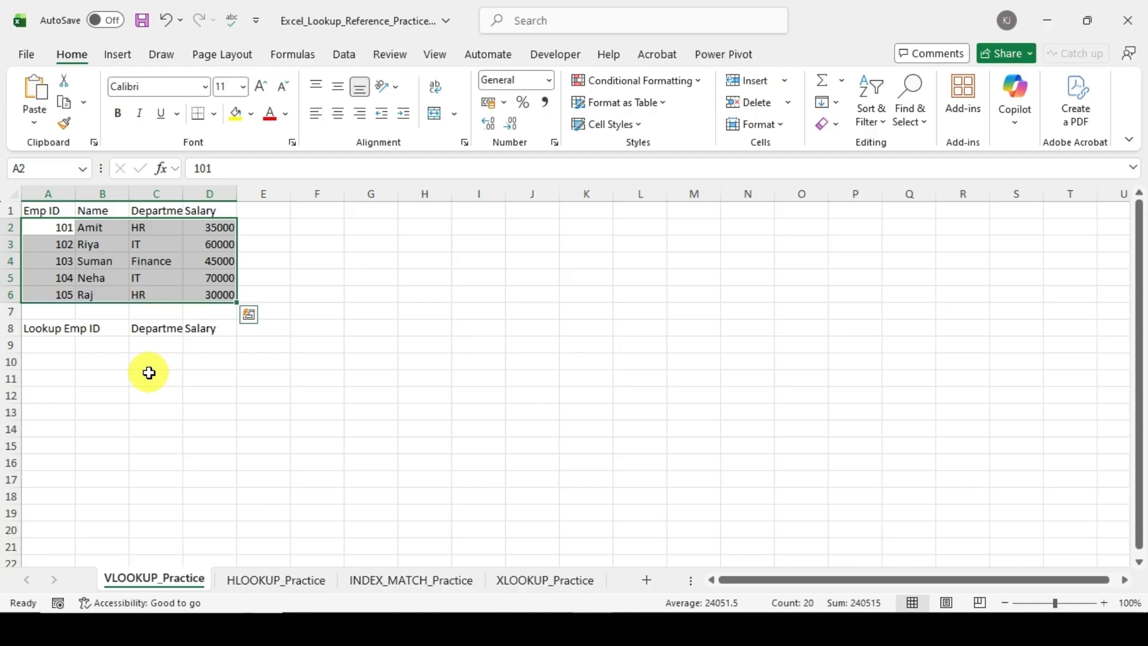
left_click(47, 352)
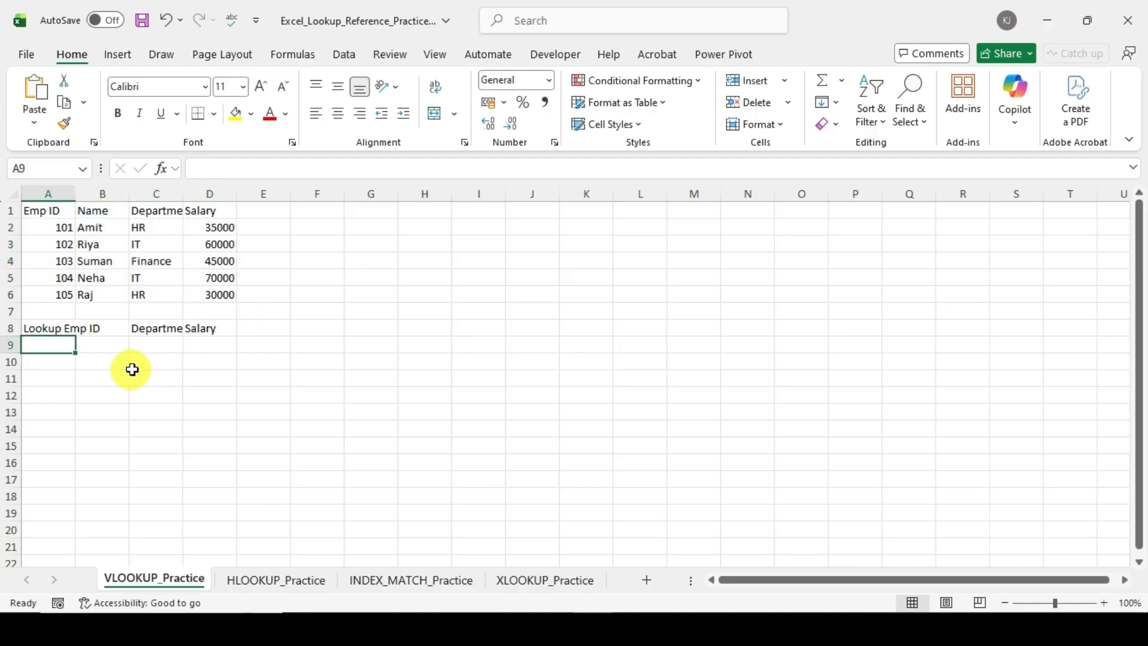
Step: Start a VLOOKUP formula in C9 with A9 as the lookup value and A1:D6 as the table array
left_click(167, 348)
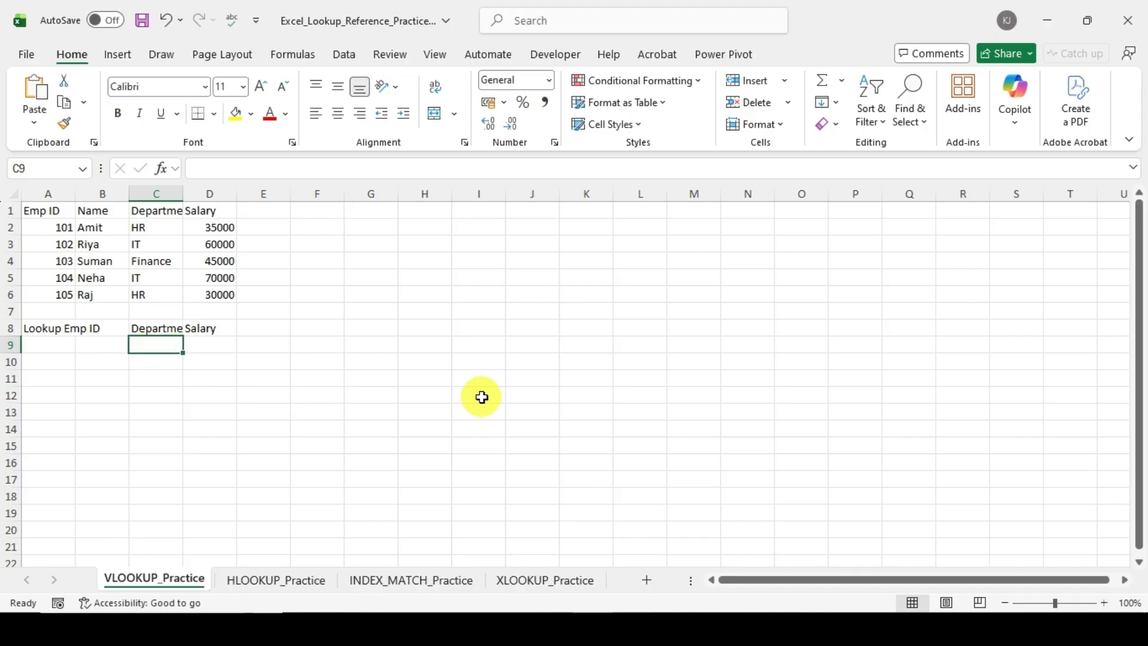
type("=vl")
key("Tab")
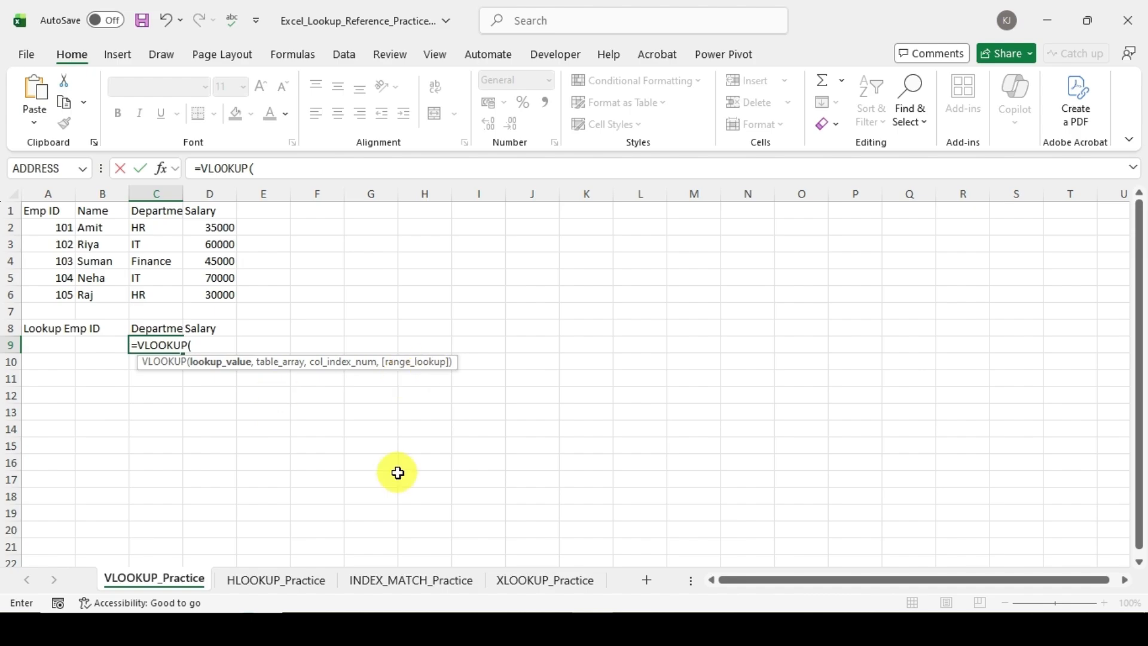
left_click(46, 347)
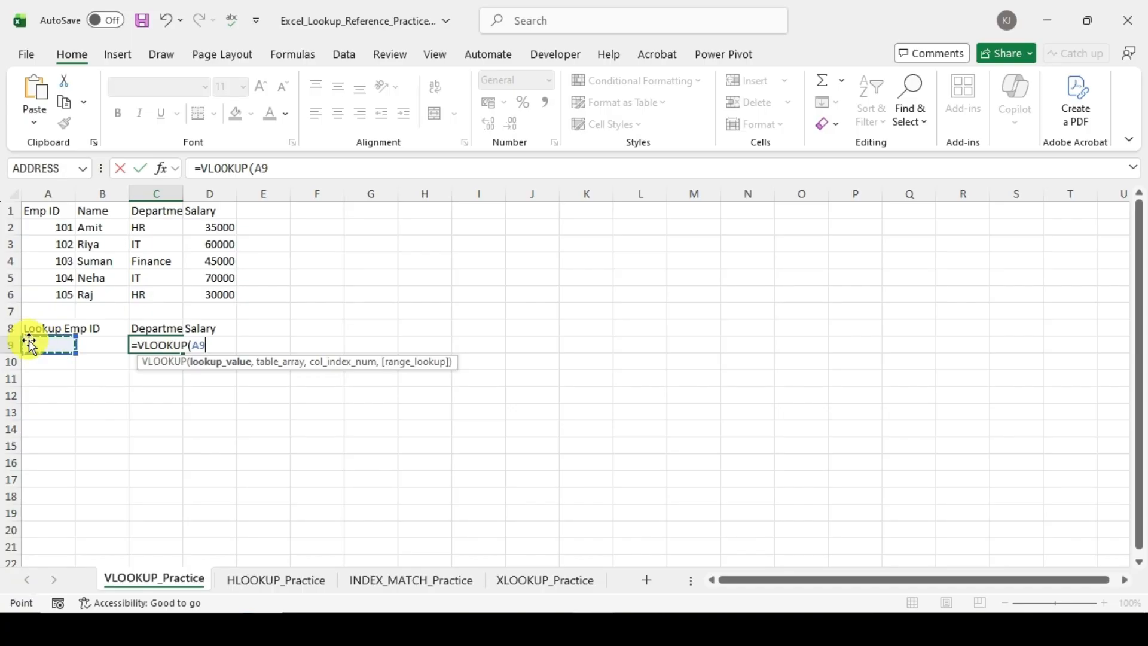
type(",")
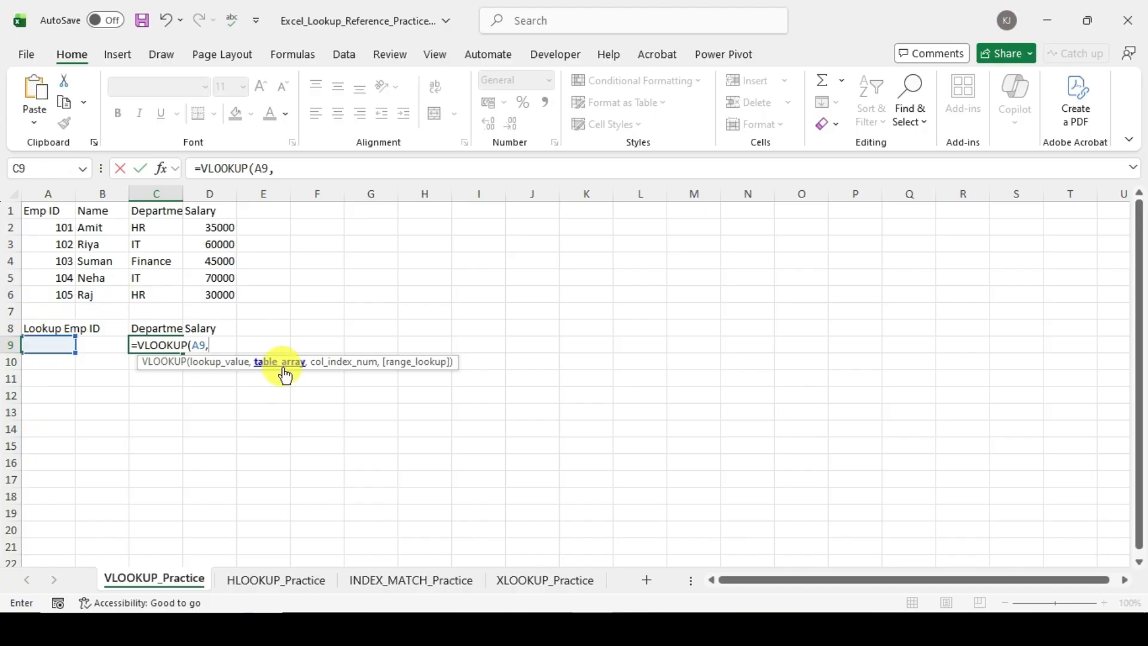
left_click_drag(56, 212, 204, 293)
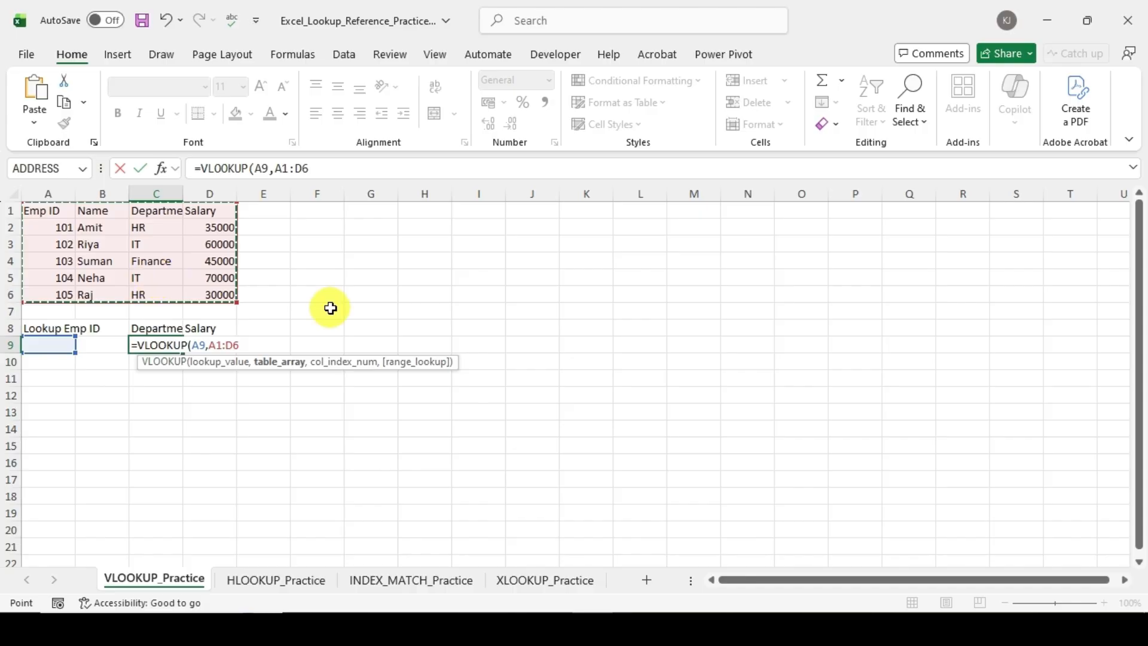
type(",")
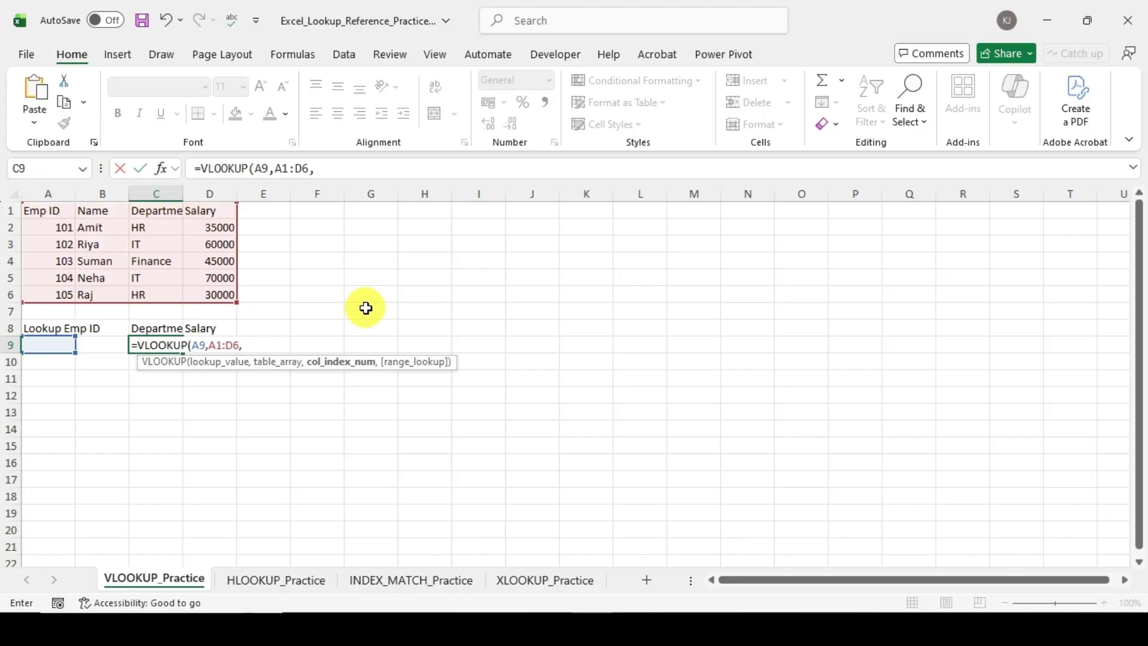
Step: Complete the C9 VLOOKUP with column index 3 and FALSE for an exact match
type("3,")
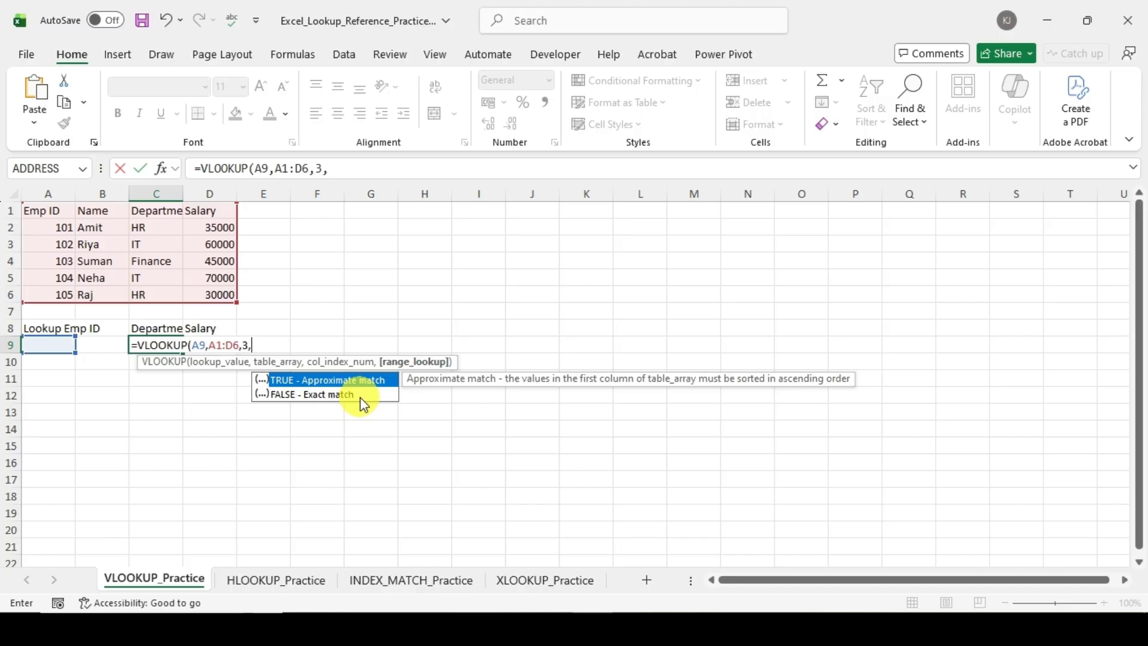
left_click(325, 395)
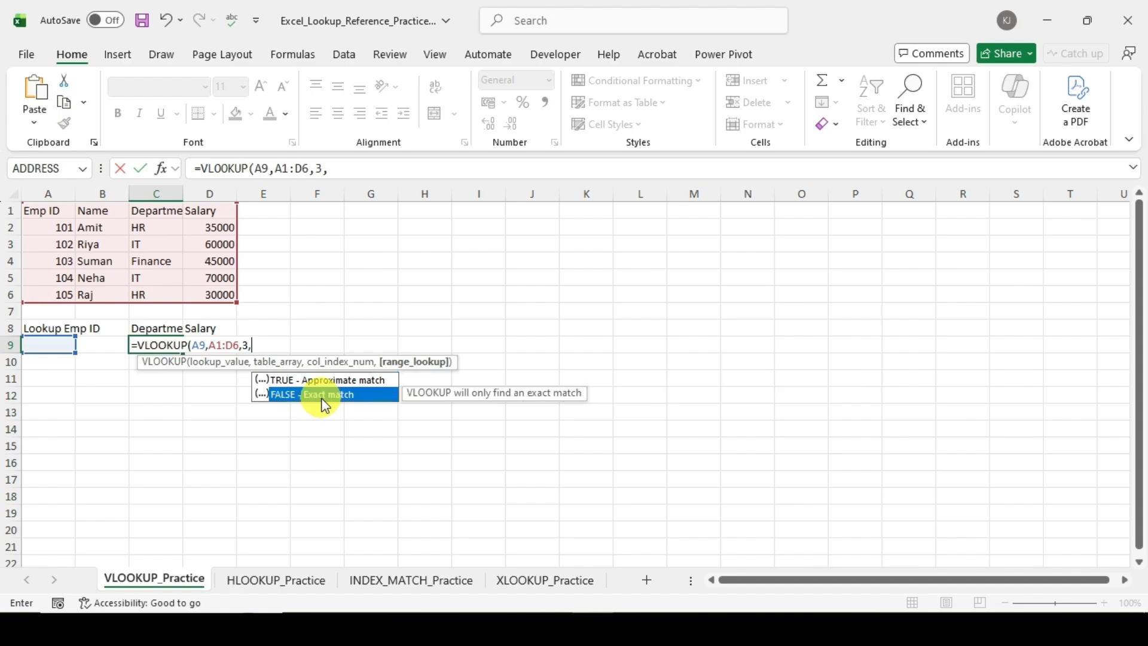
double_click(322, 395)
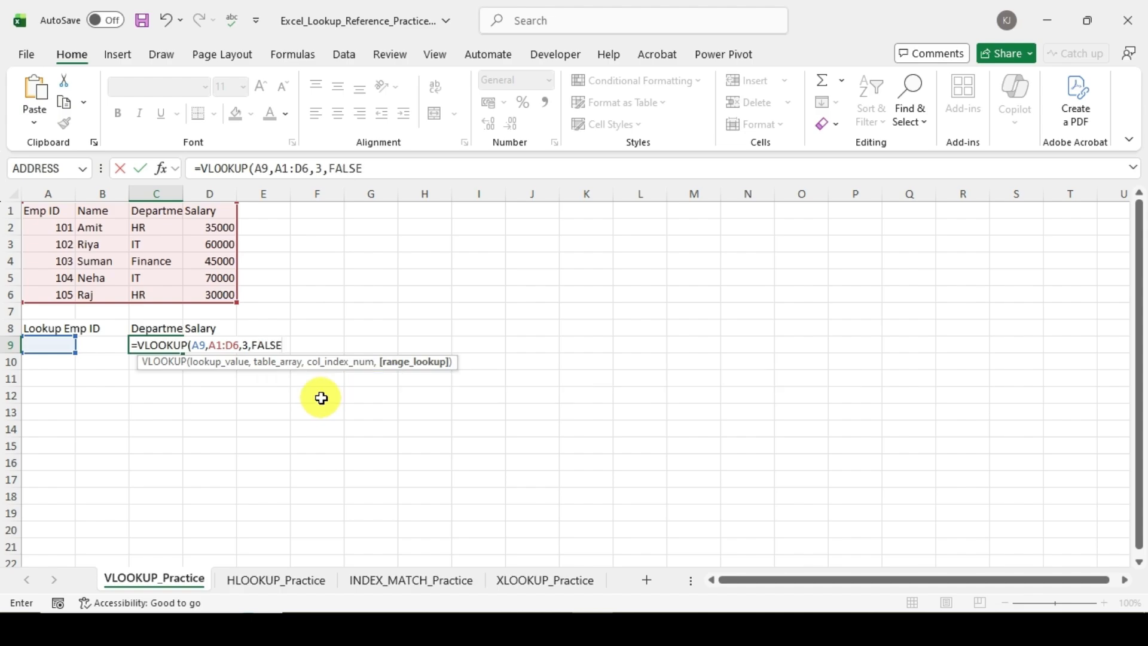
type(")")
key("Return")
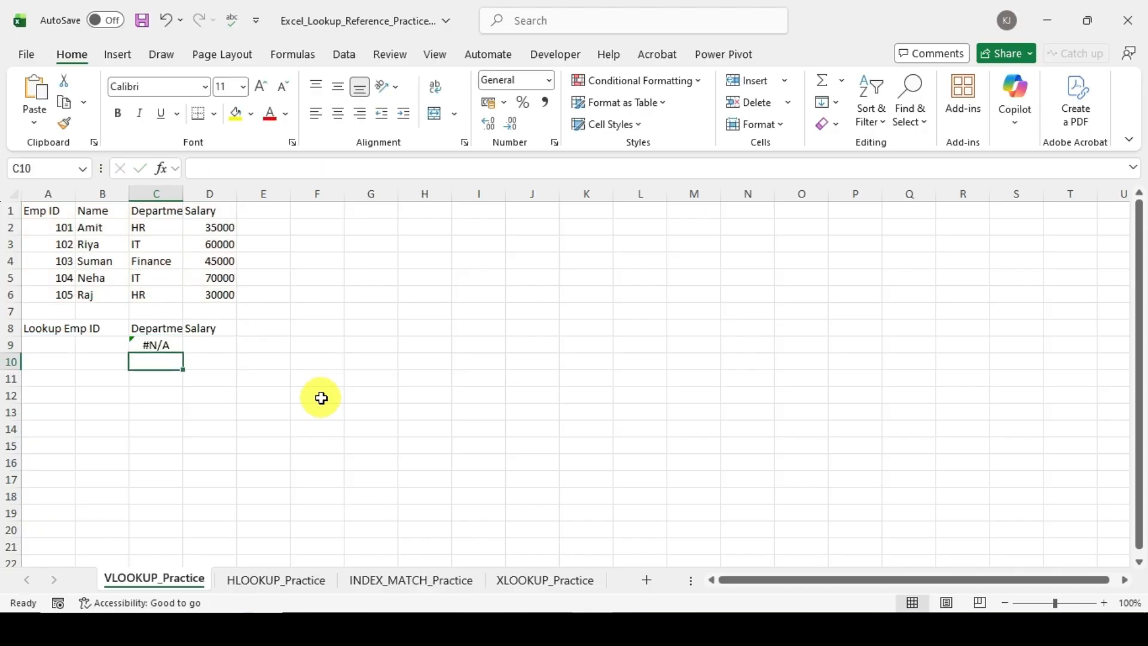
Step: Enter the Emp ID listed in A3 as the lookup value in A9
left_click(178, 345)
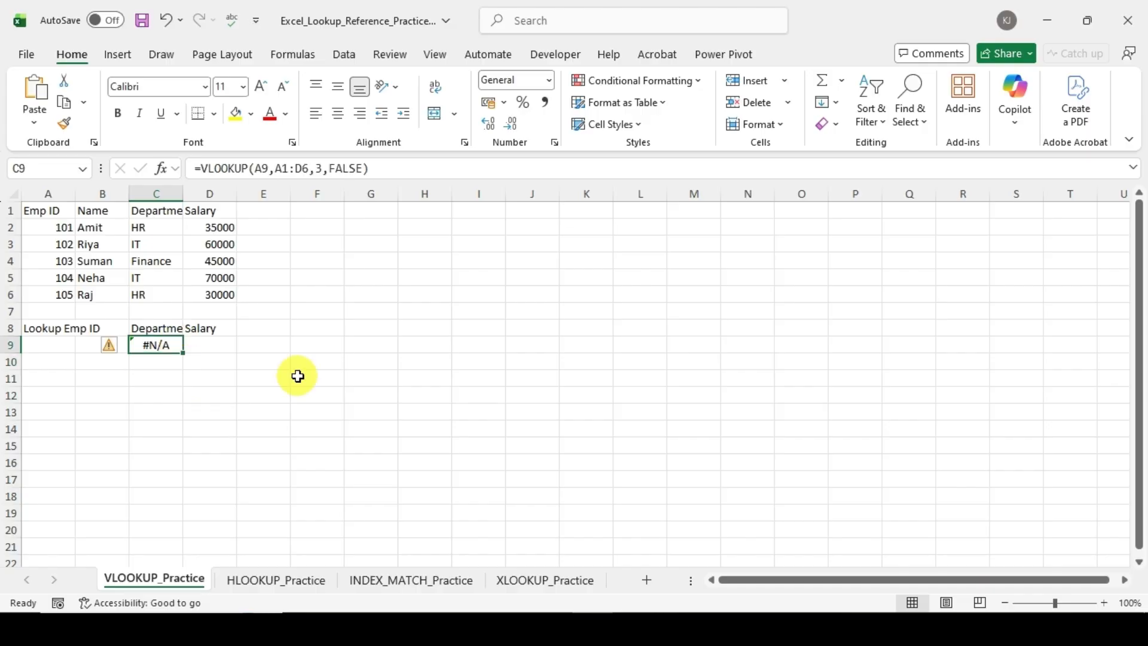
left_click(55, 347)
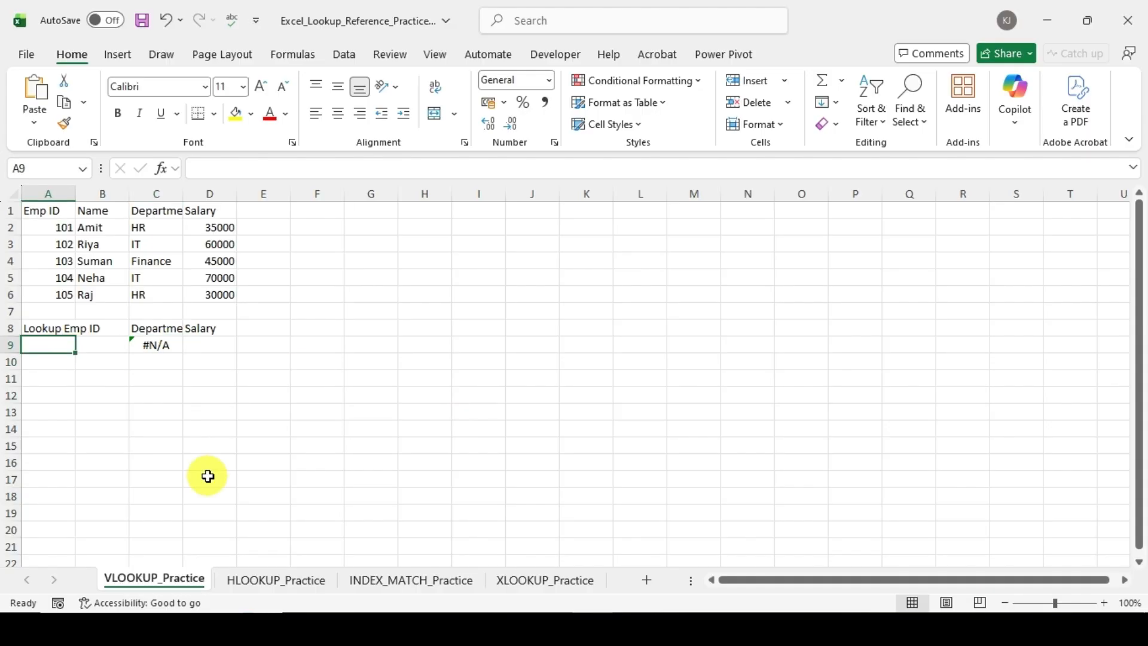
type("102")
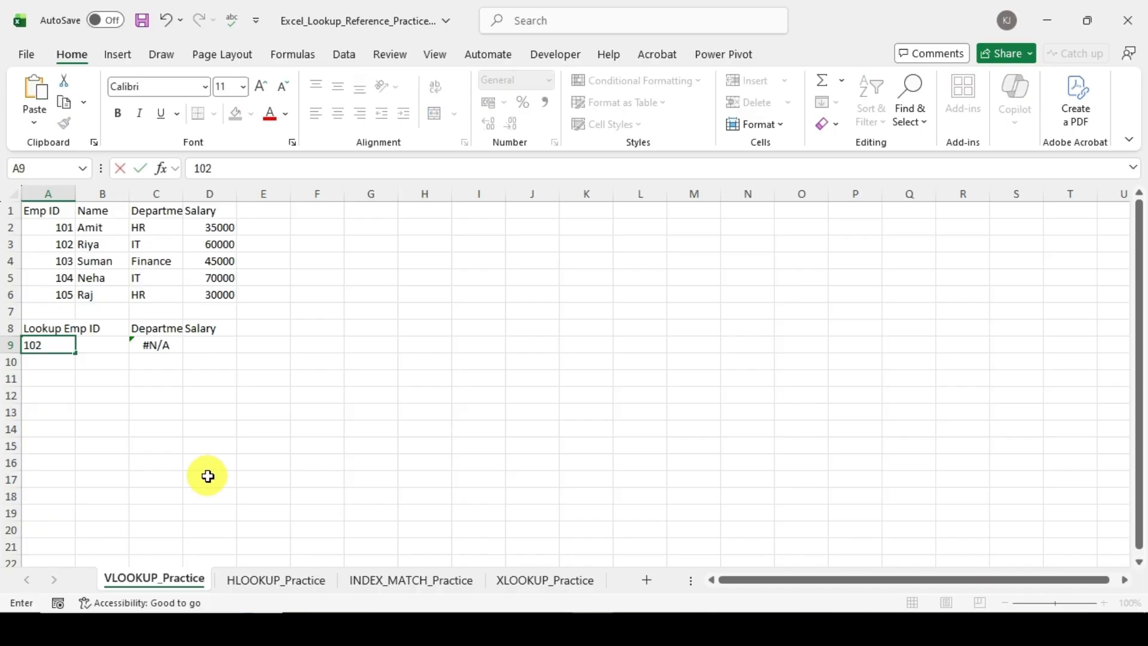
key("Return")
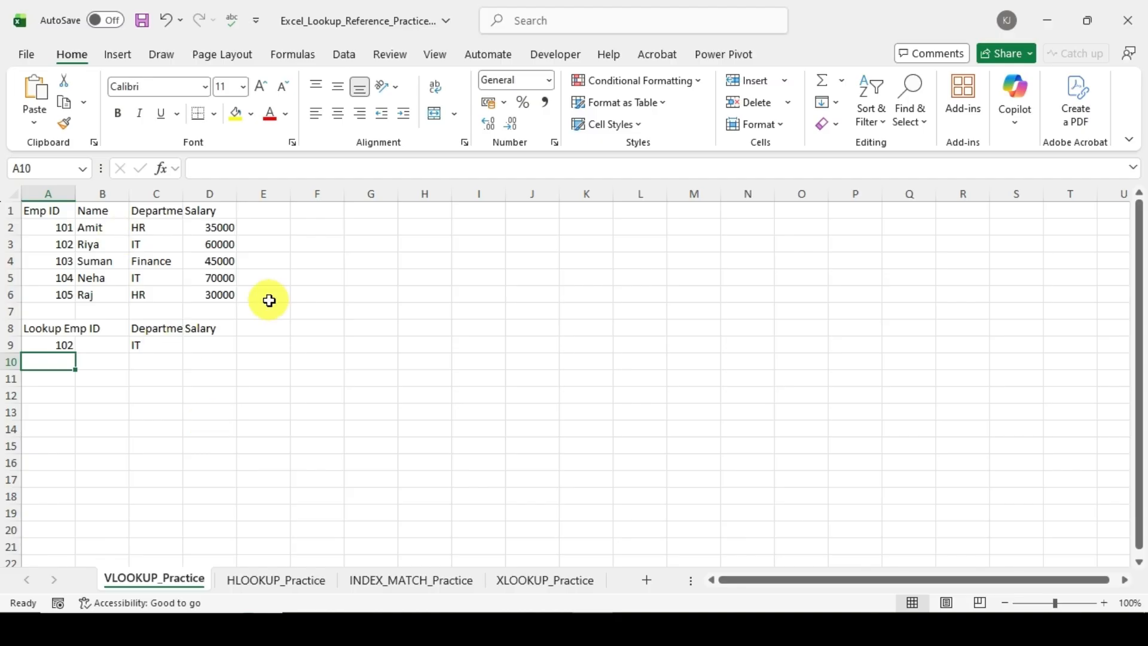
left_click_drag(269, 300, 24, 210)
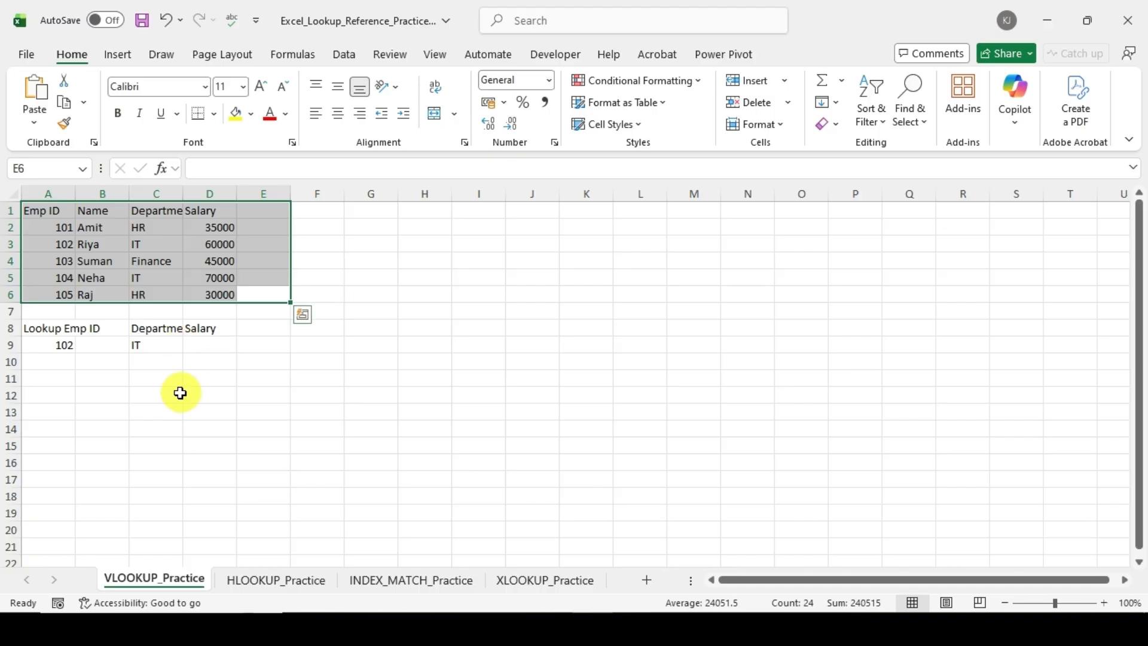
left_click(161, 395)
left_click(167, 336)
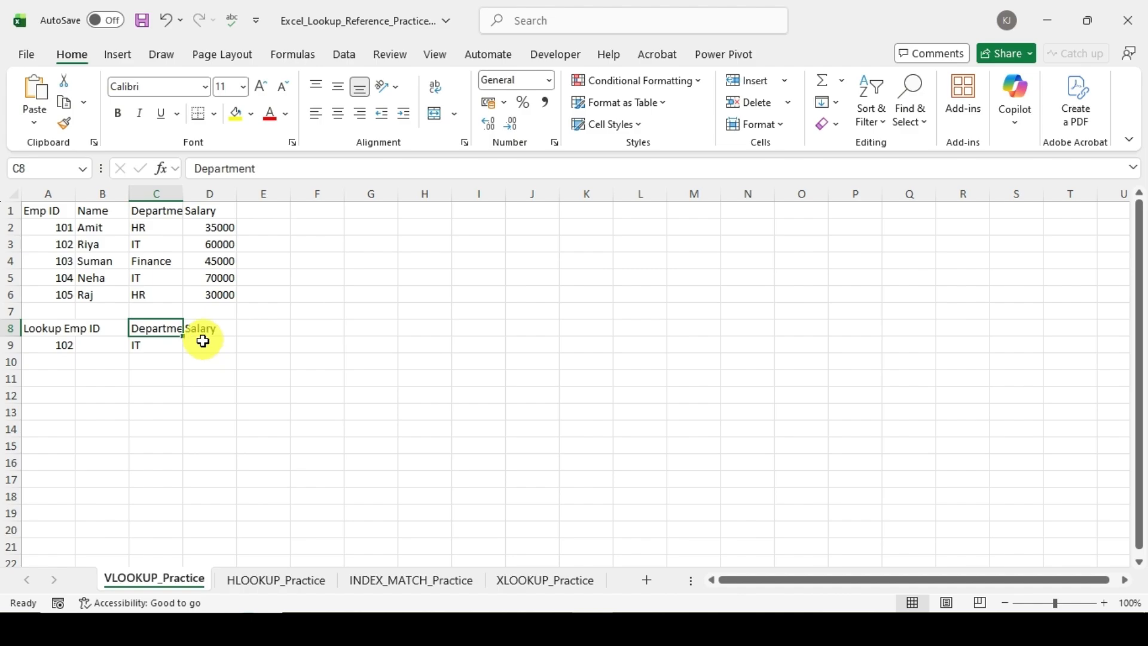
left_click(205, 346)
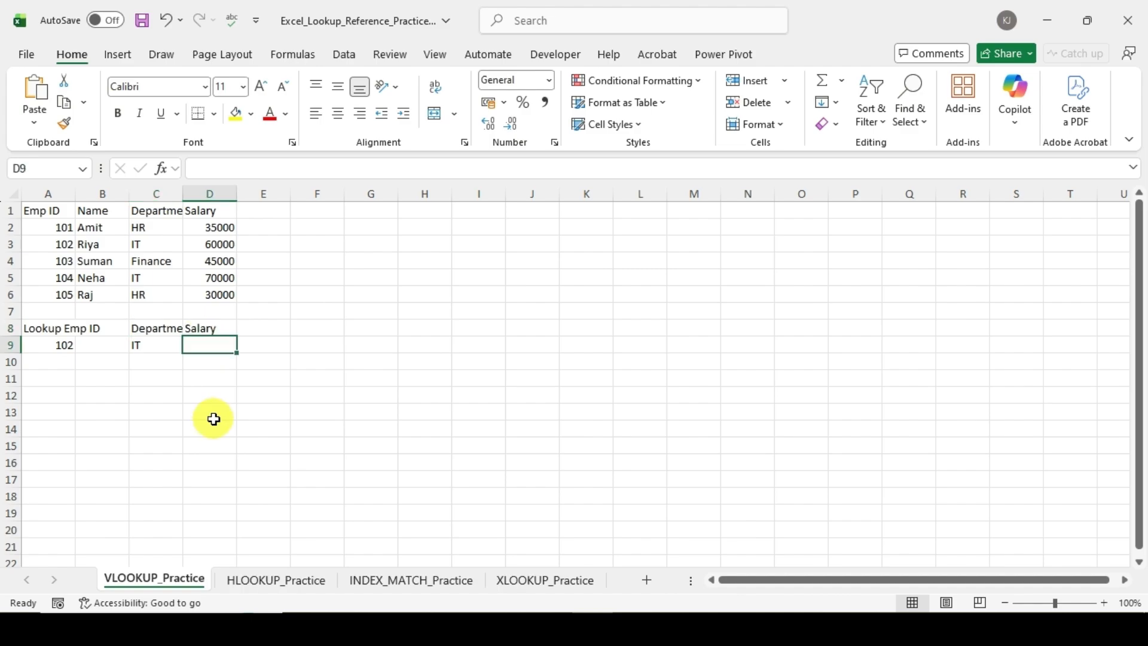
Step: Copy the Department VLOOKUP formula from C9 into the Salary cell D9
left_click(158, 349)
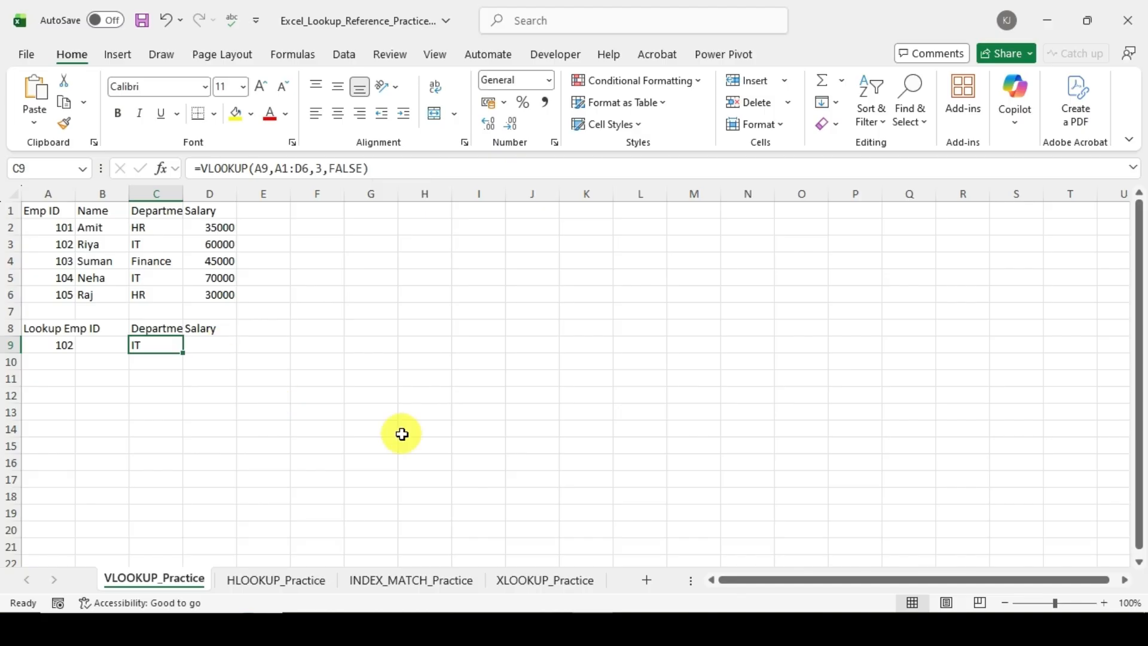
key("ctrl+c")
left_click(214, 352)
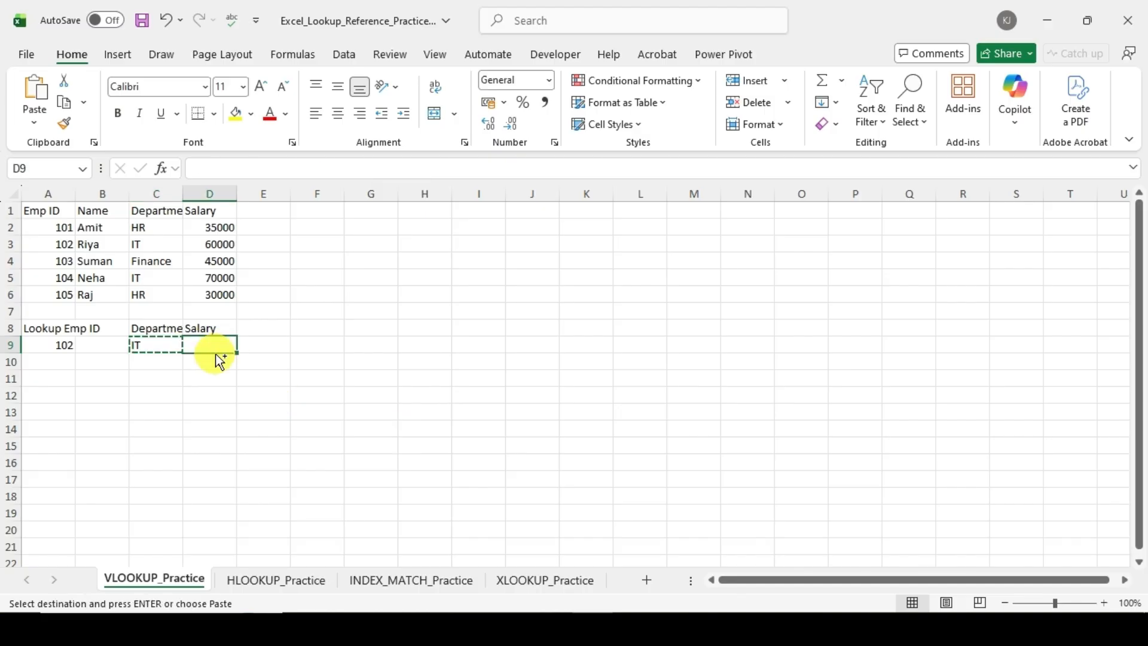
key("ctrl+v")
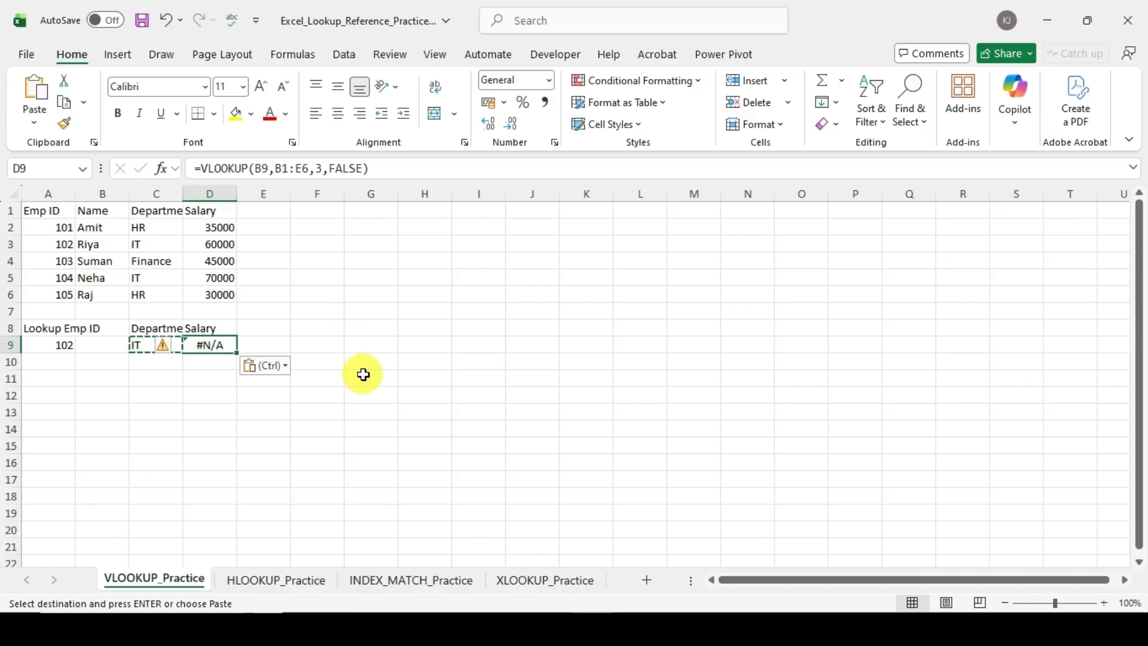
Step: Inspect the shifted references in D9's copied VLOOKUP formula and clear the cell
key("F2")
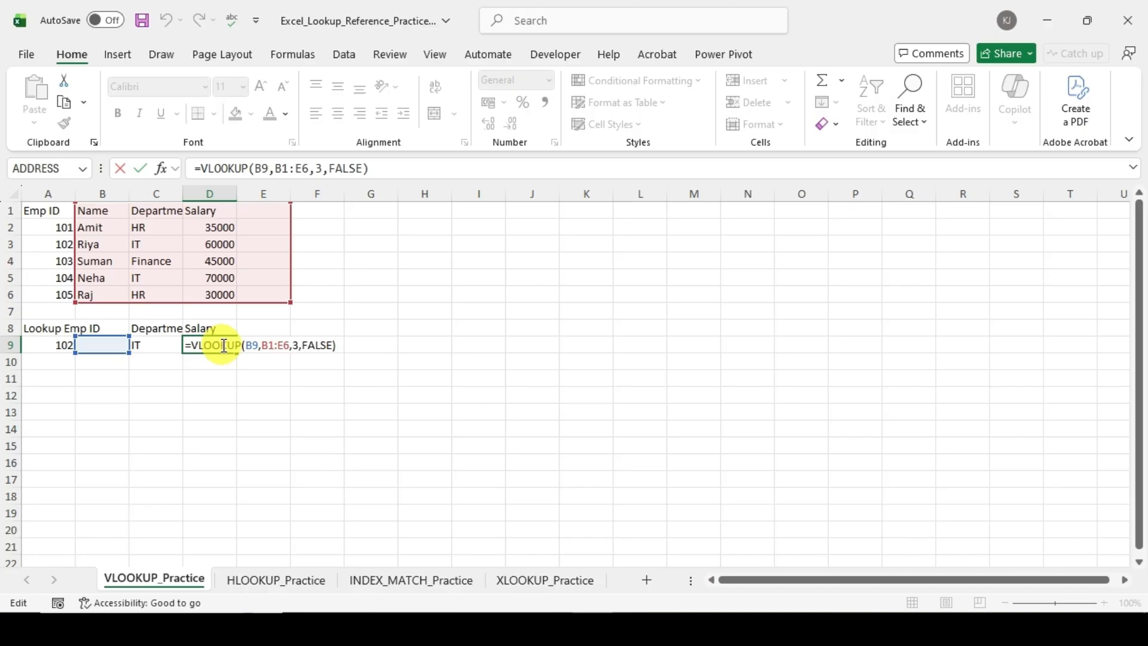
left_click(229, 346)
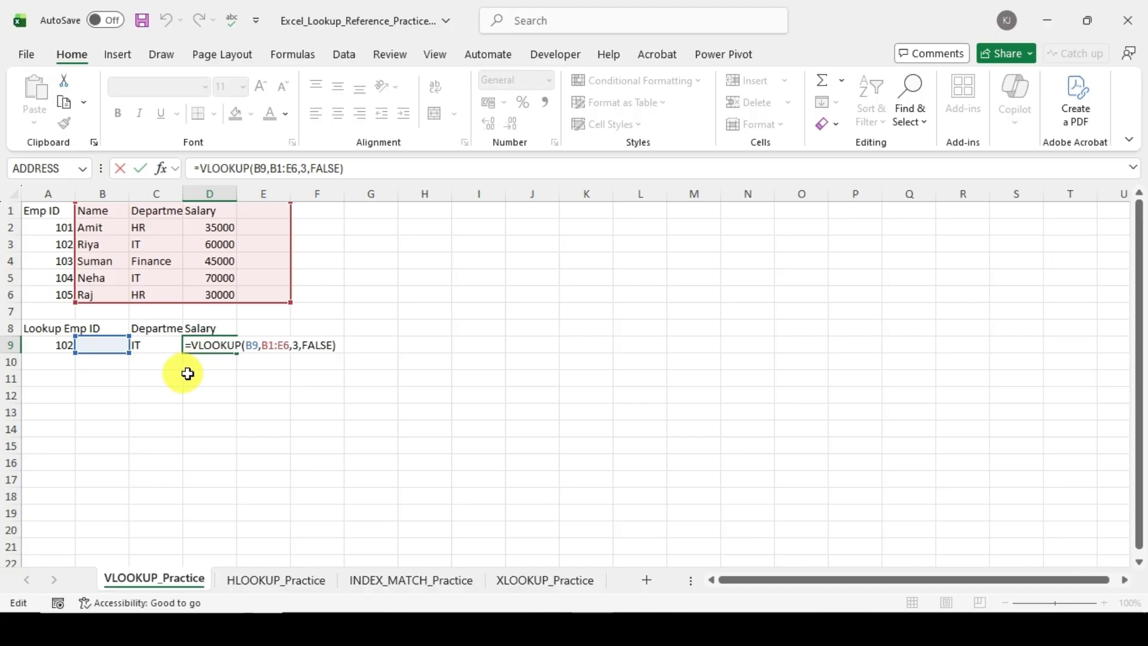
key("ctrl+Return")
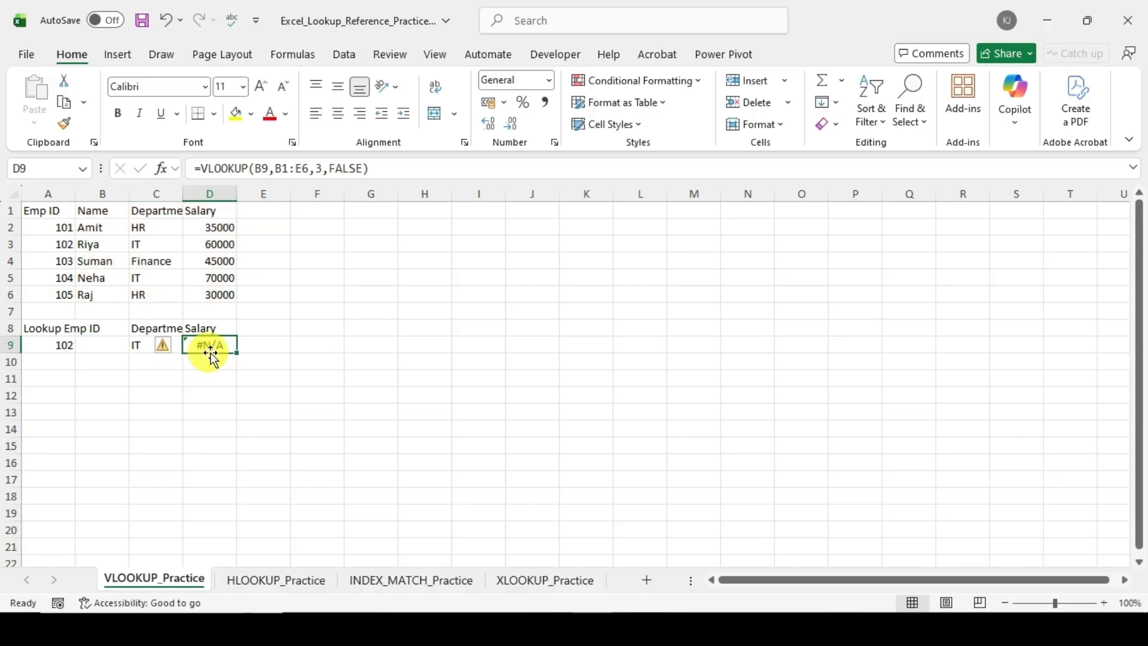
key("Delete")
Step: Make the lookup value and table array in C9's VLOOKUP absolute as $A$9 and $A$1:$D$6
key("Left")
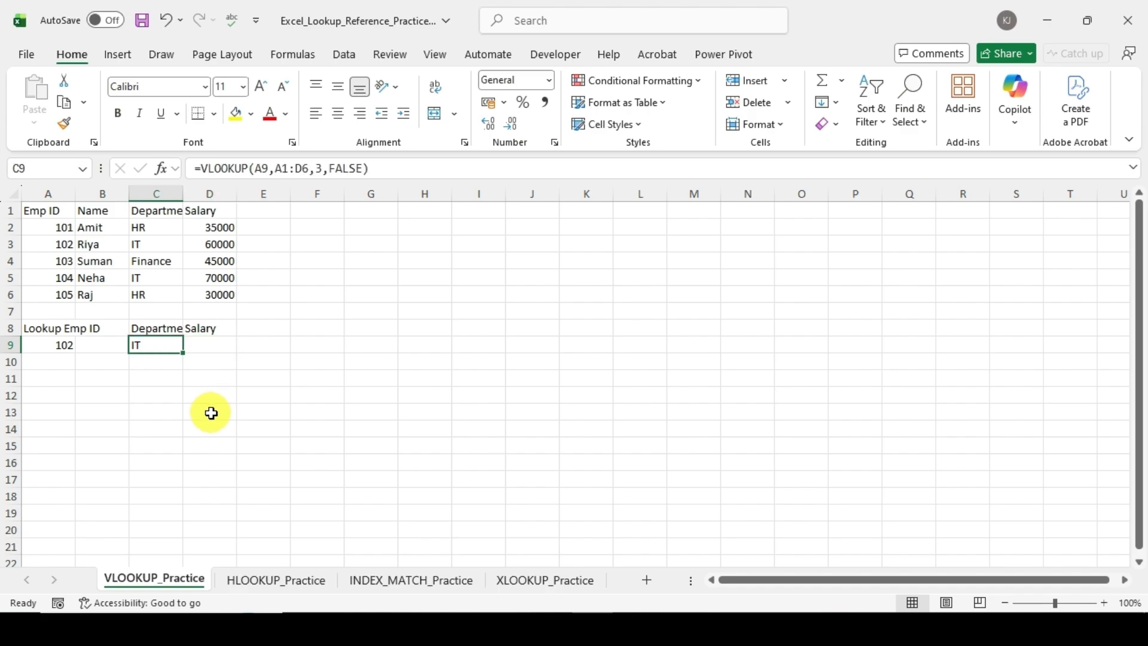
left_click(268, 173)
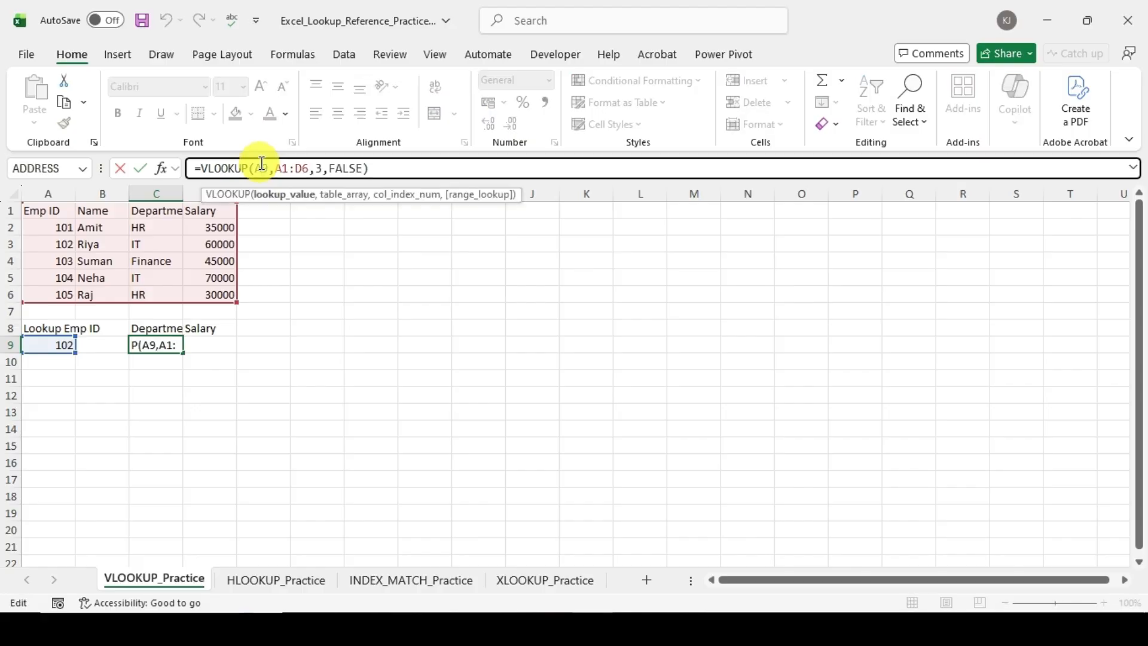
key("F4")
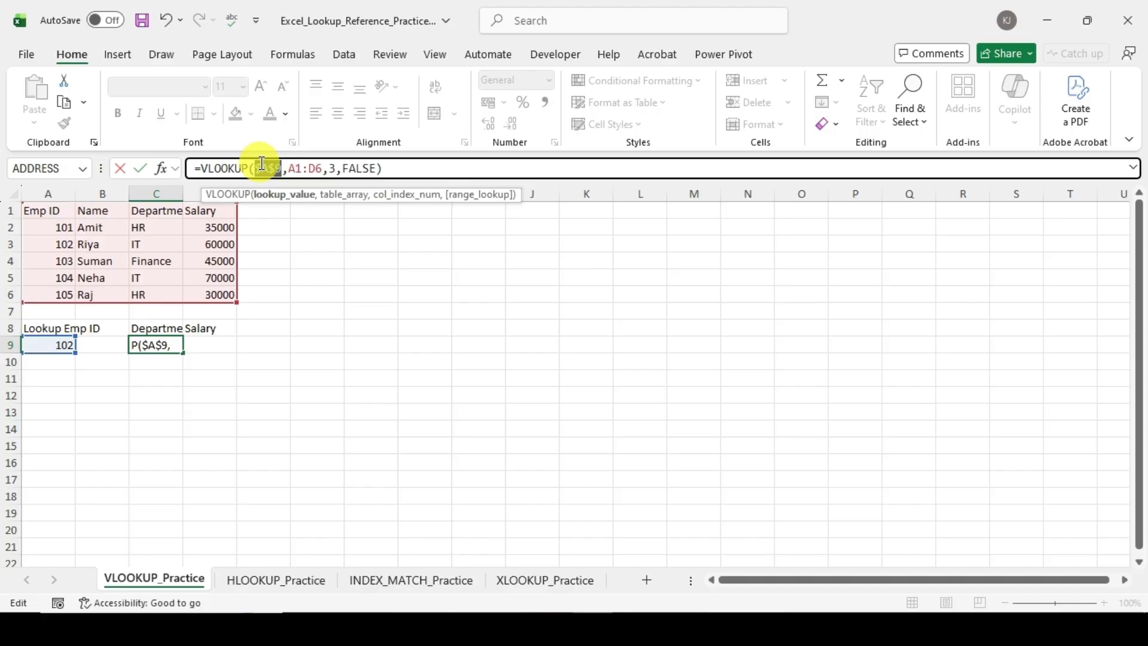
left_click(301, 170)
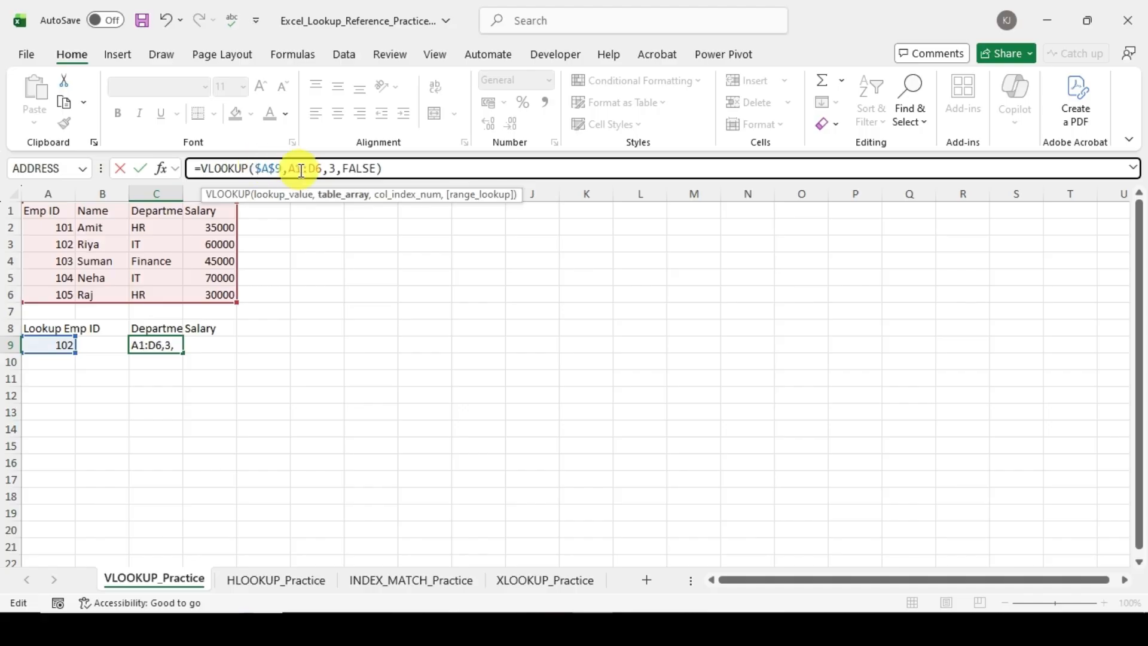
key("F4")
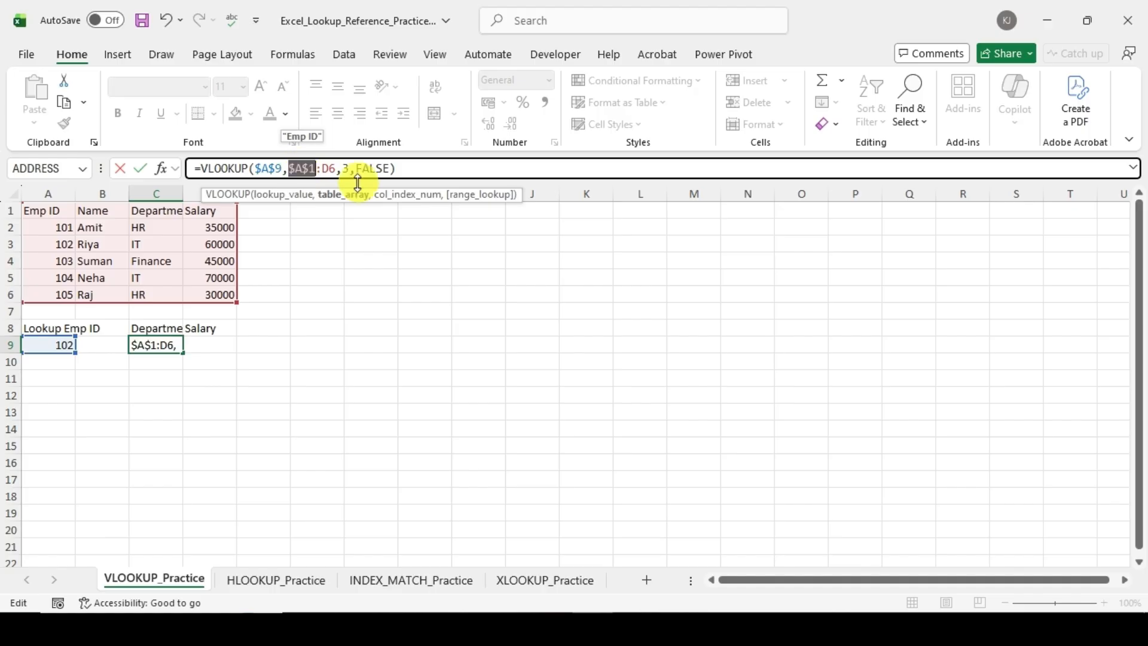
left_click(325, 169)
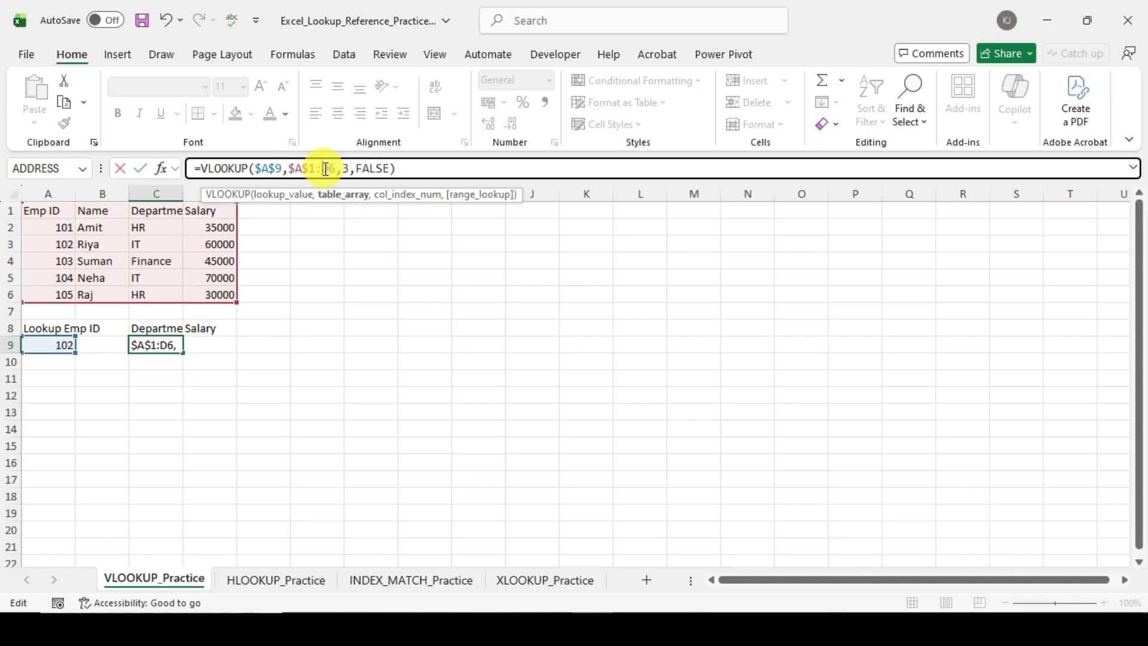
key("F4")
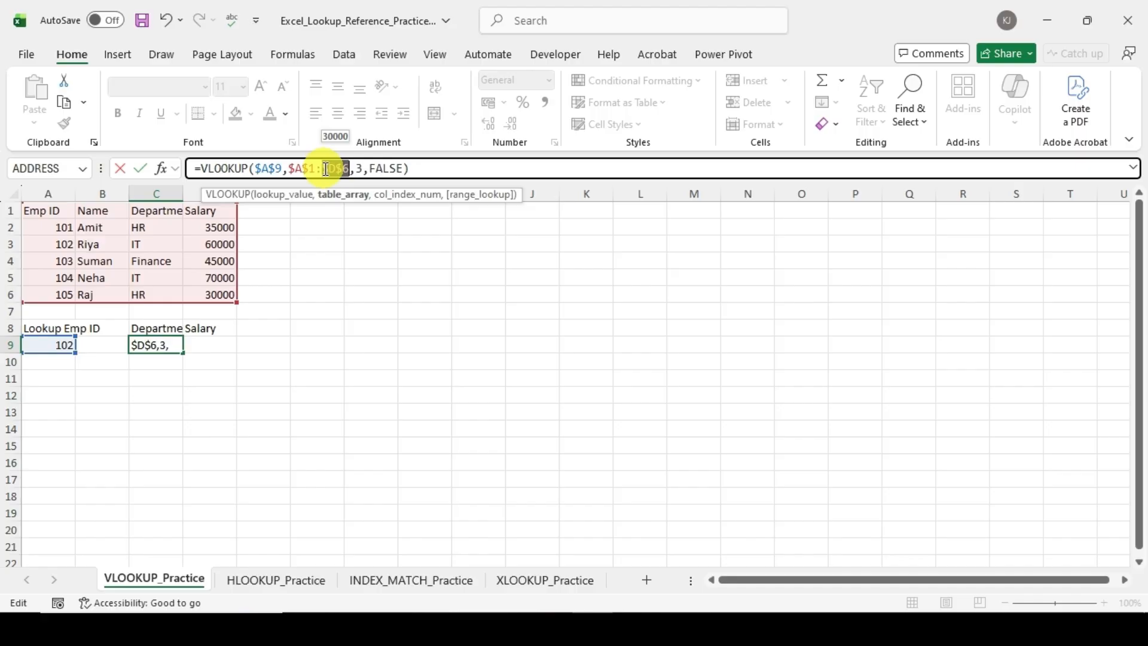
key("Return")
Step: Copy the VLOOKUP with absolute references from C9 into the Salary cell D9
key("Up")
key("ctrl+c")
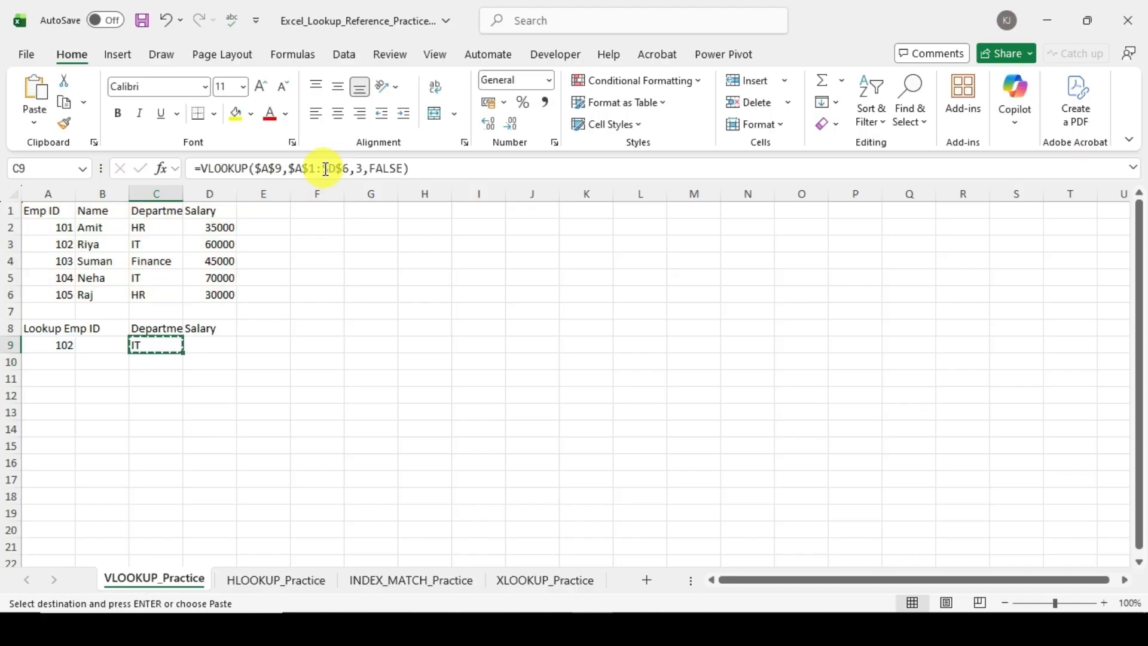
key("Right")
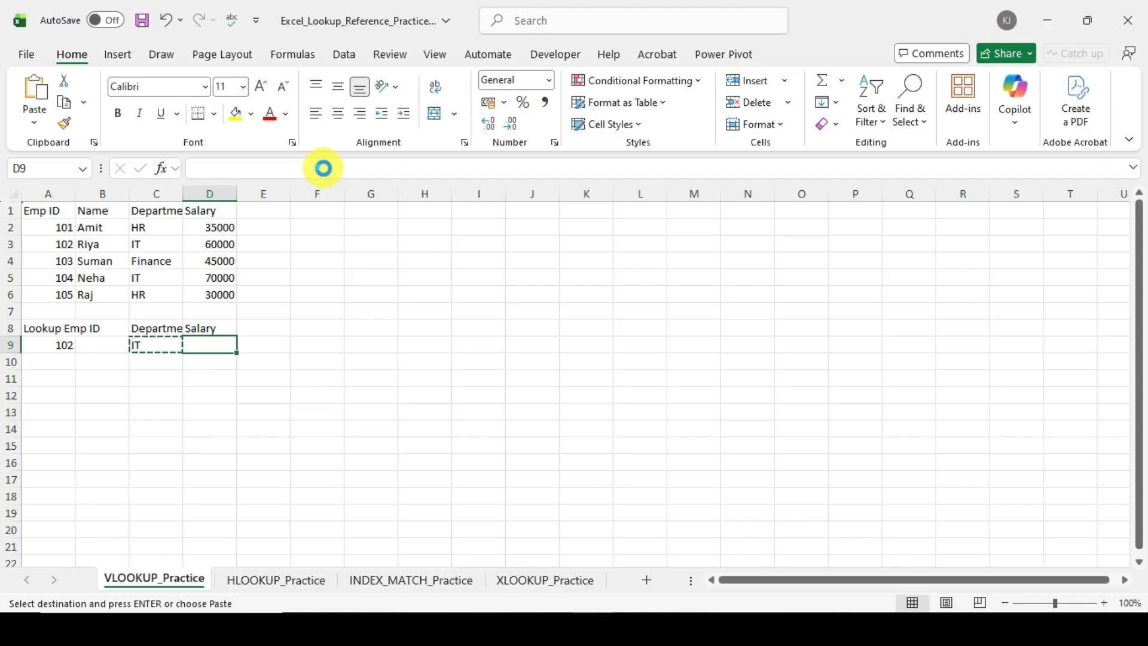
key("ctrl+v")
key("Escape")
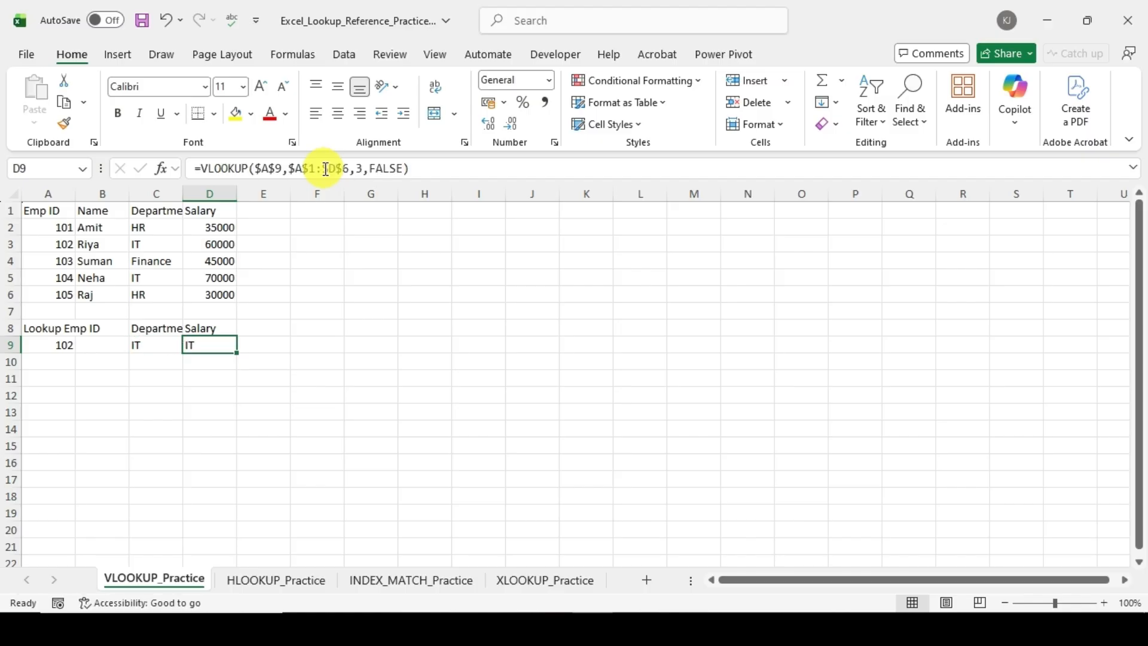
Step: Compare the formulas in C9 and D9, and set the column index in D9's VLOOKUP to 4
key("Left")
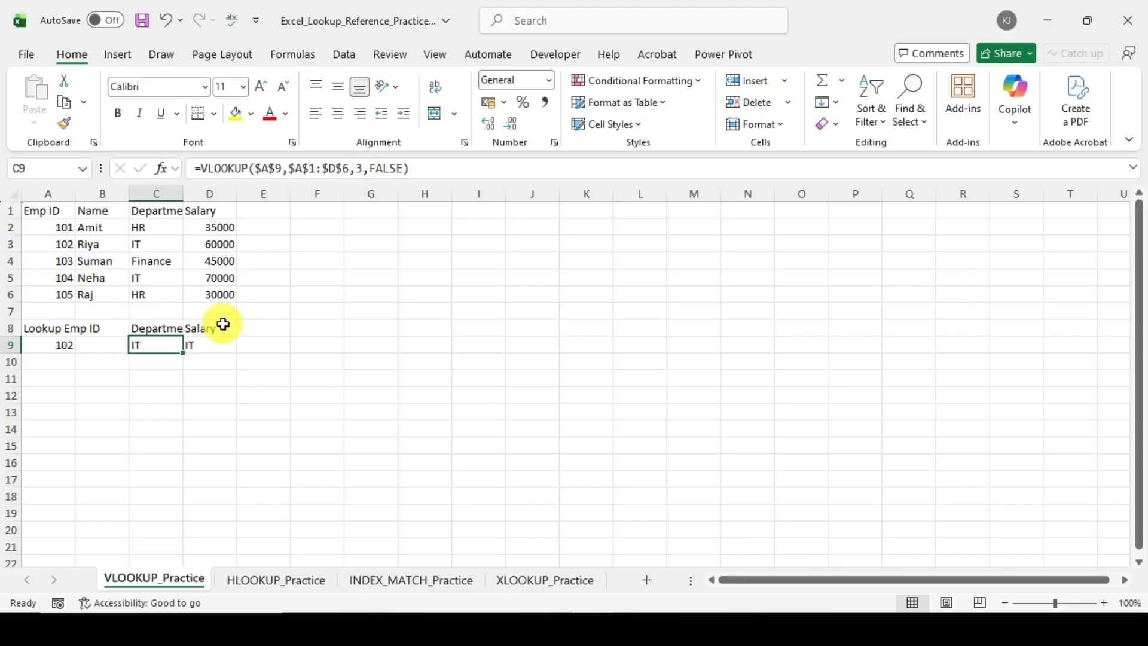
left_click(215, 344)
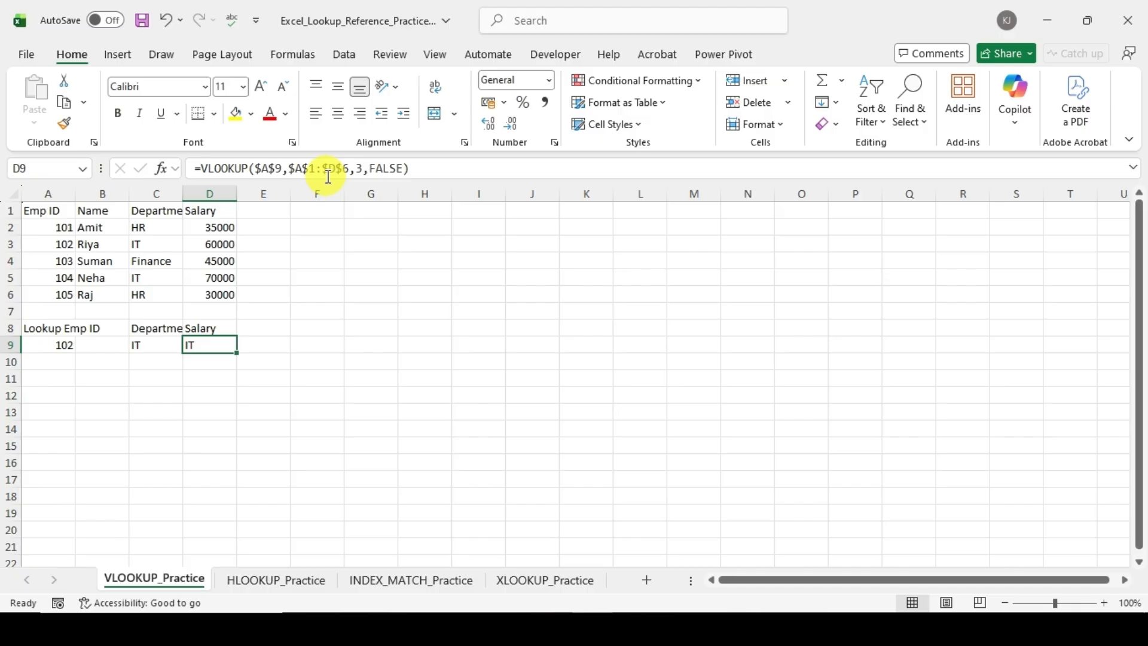
left_click(165, 348)
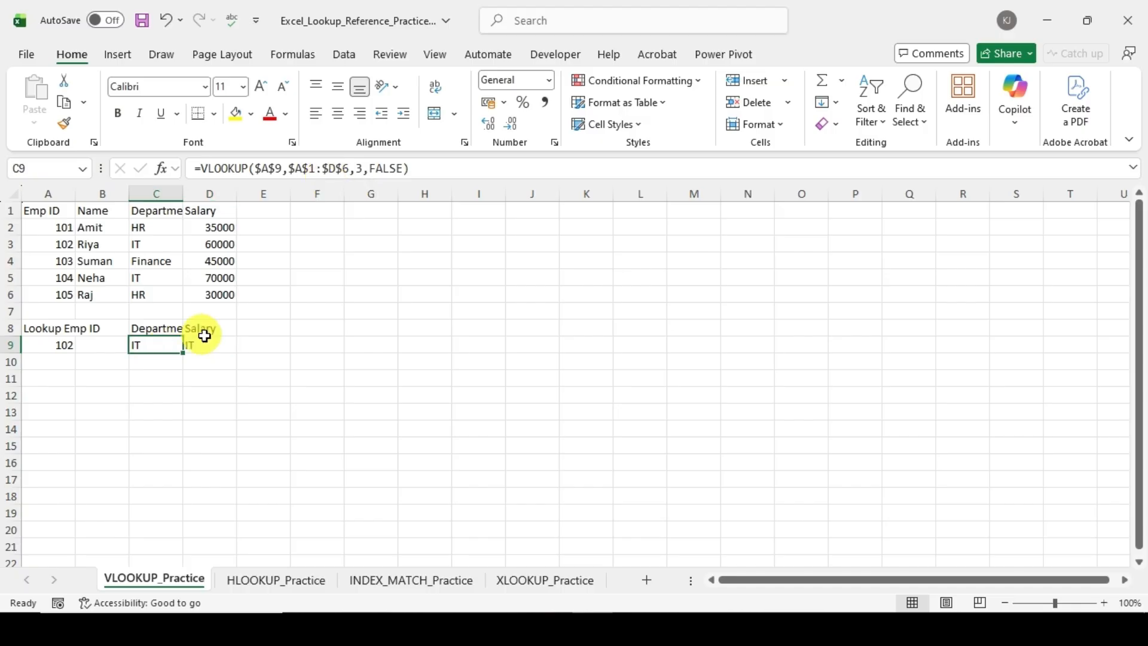
left_click(201, 342)
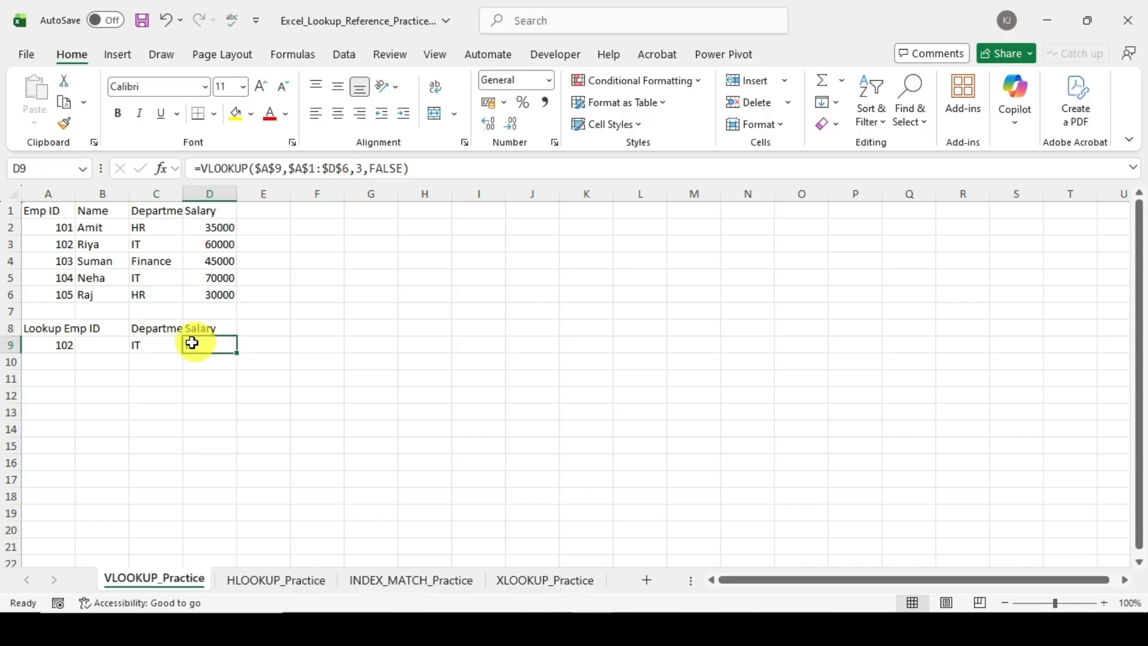
left_click(363, 168)
key("BackSpace")
type("4")
key("Return")
left_click(293, 343)
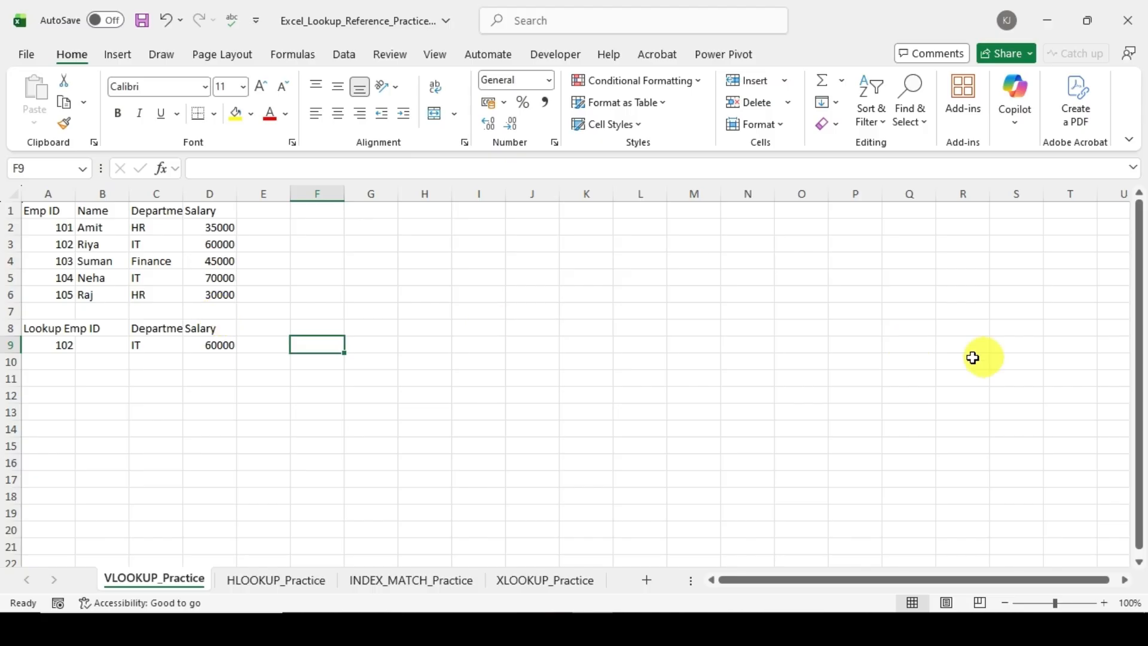
Step: Review the column index in the C9 and D9 formulas, and clear the Salary formula from D9
left_click(217, 345)
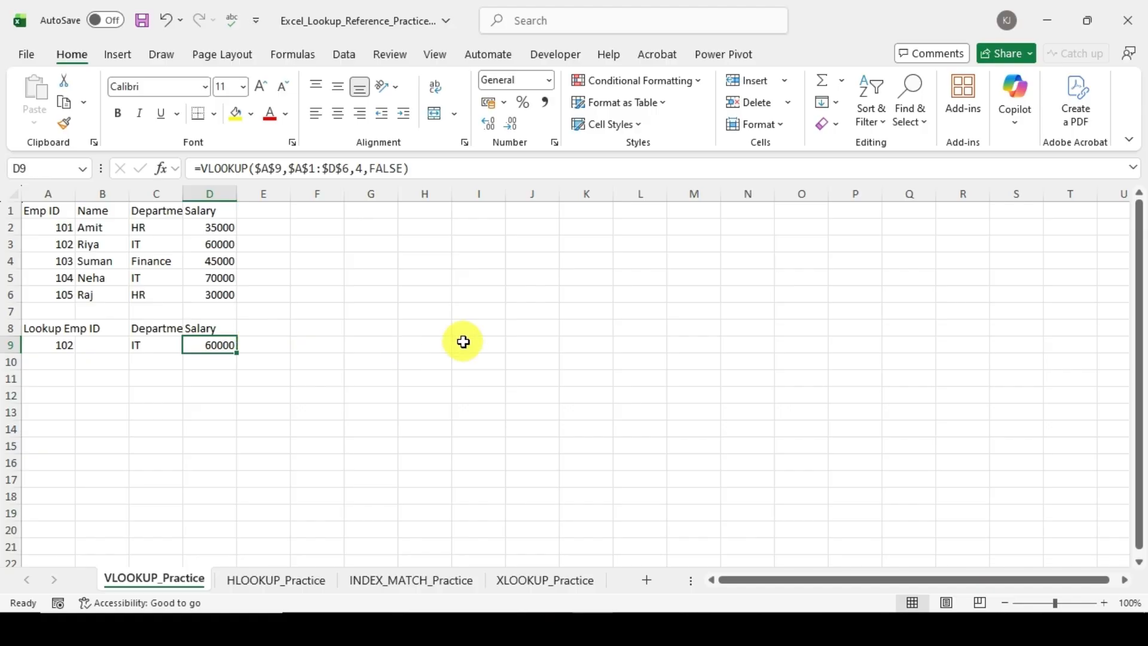
left_click(150, 341)
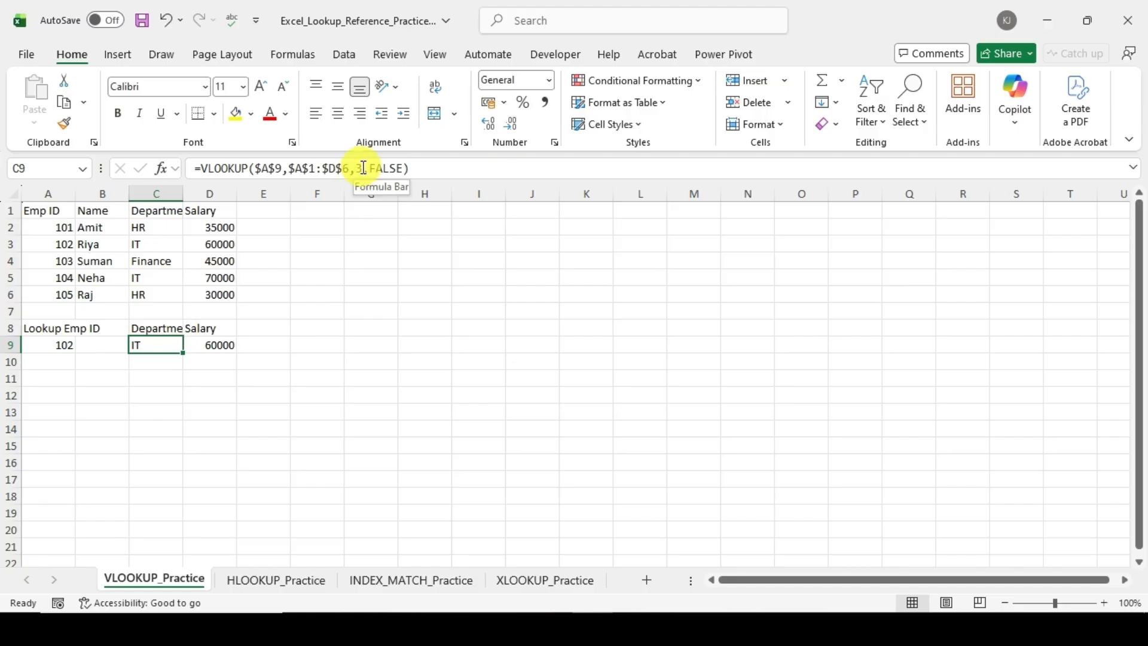
left_click(203, 341)
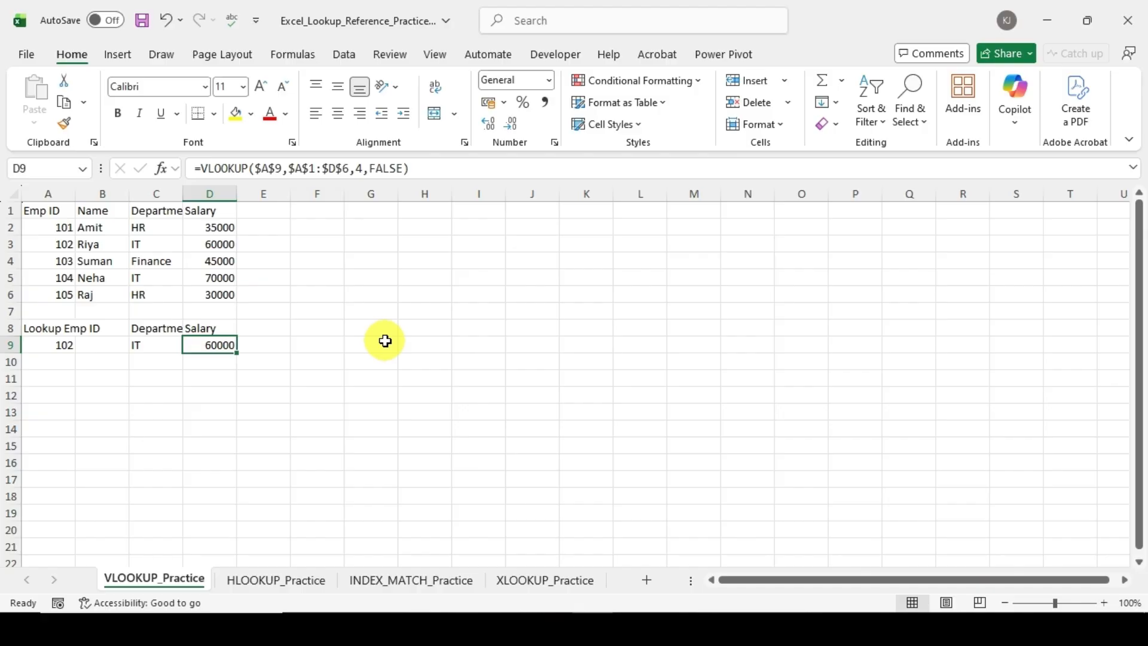
key("Delete")
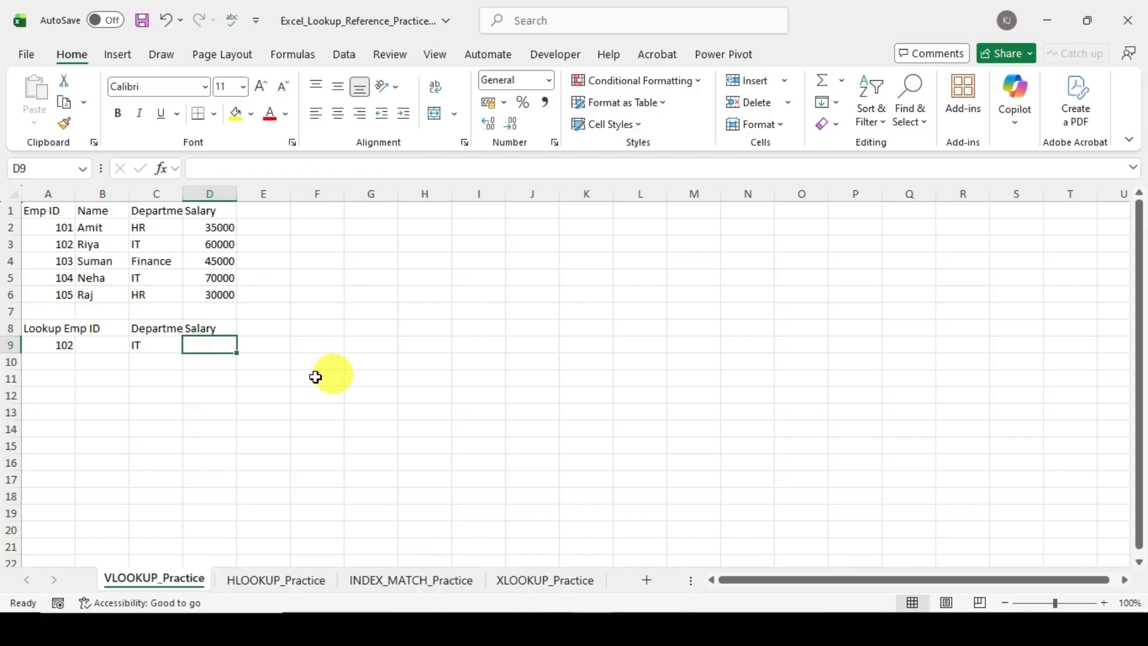
Step: Enter the formula =ROW() in C11 to return that cell's row number
left_click(153, 346)
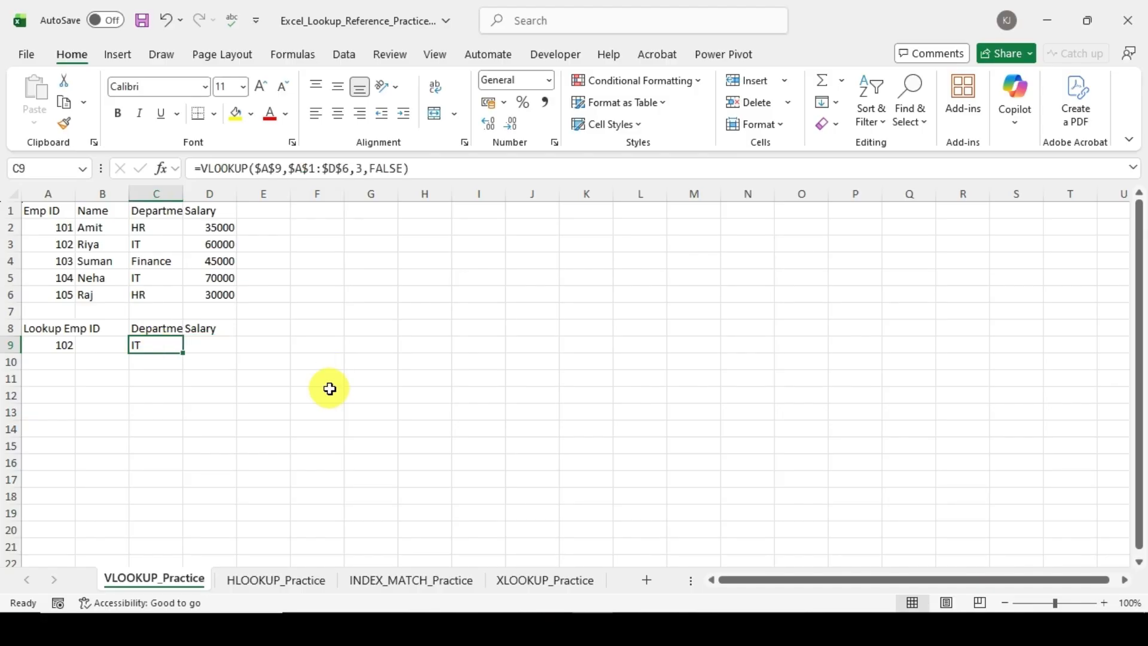
left_click(168, 382)
type("=")
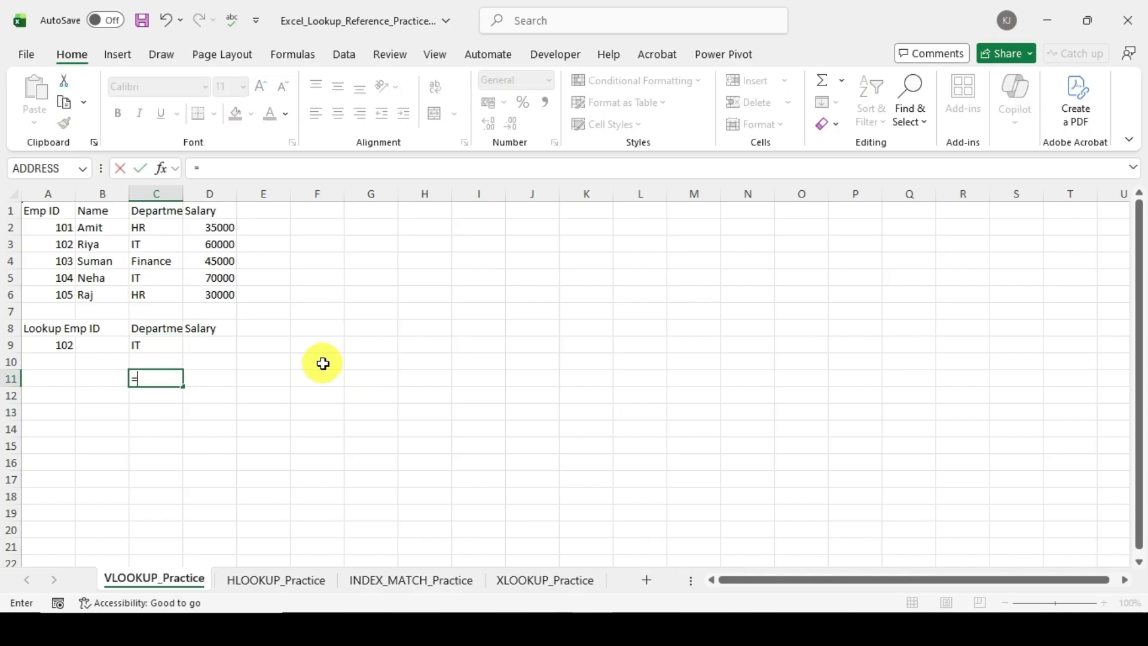
type("row")
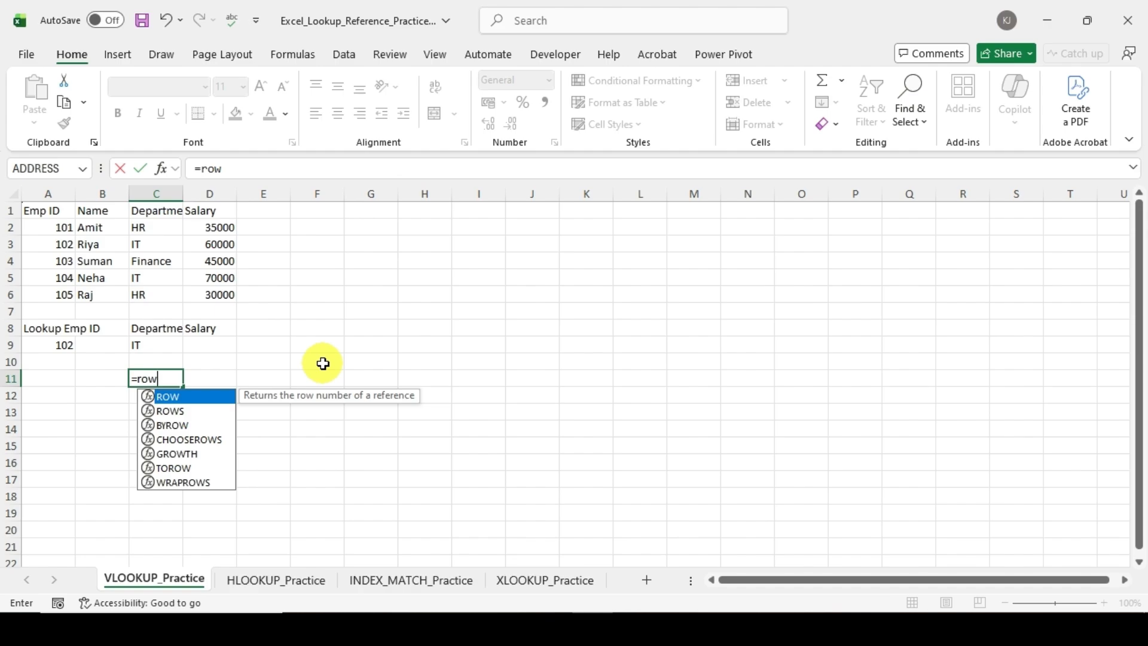
key("Tab")
type(")")
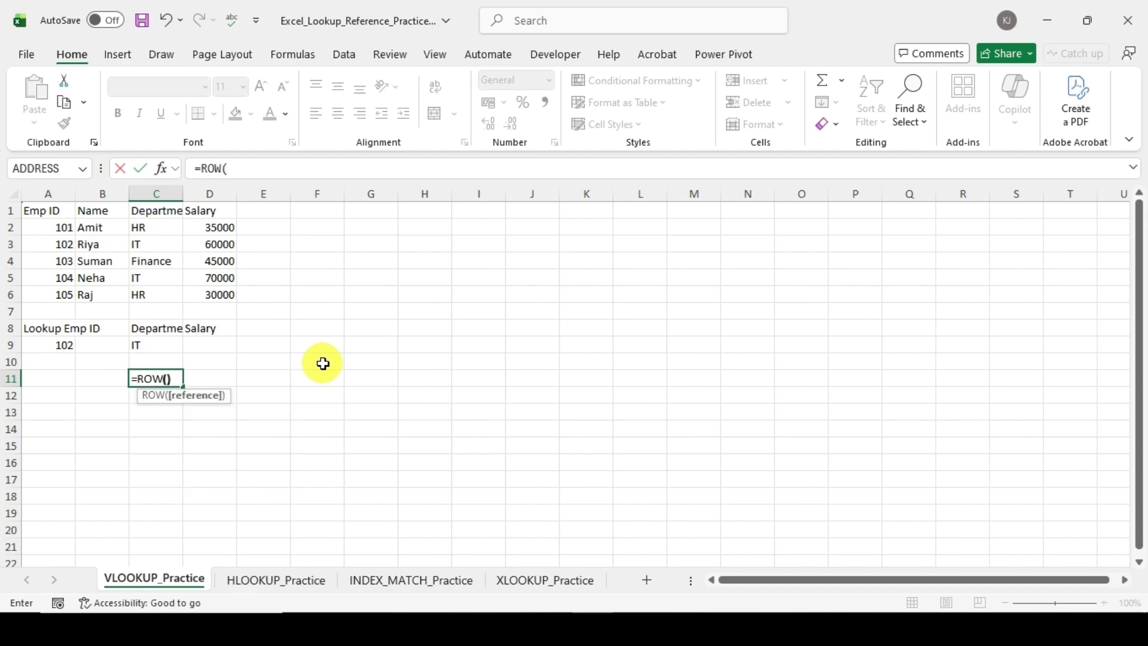
key("Return")
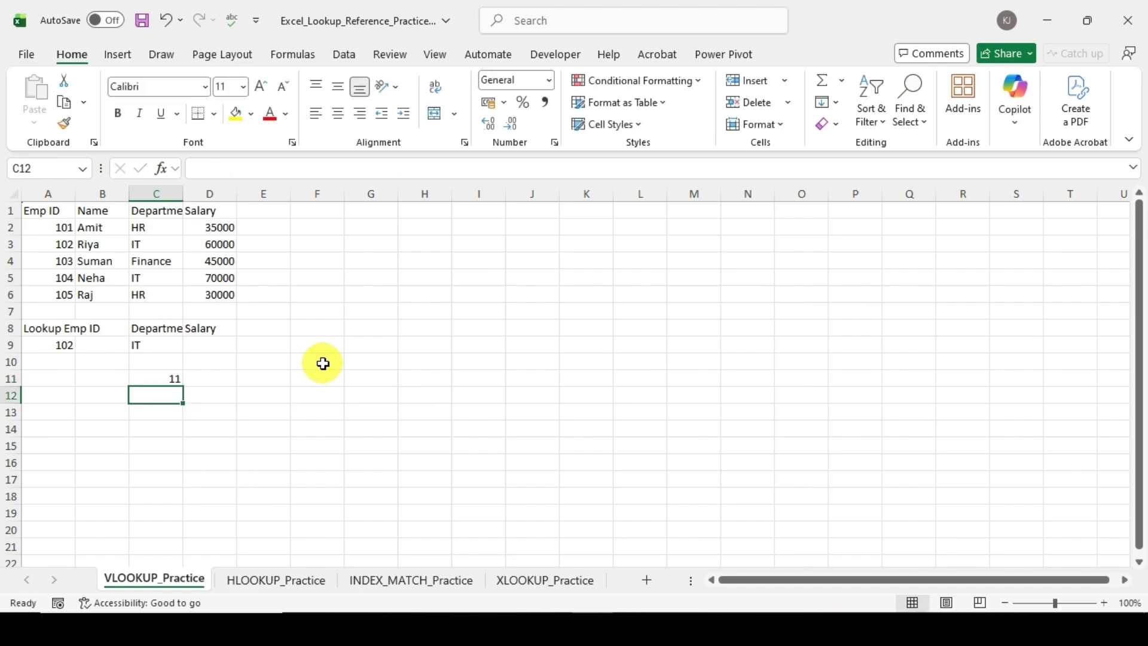
left_click(165, 380)
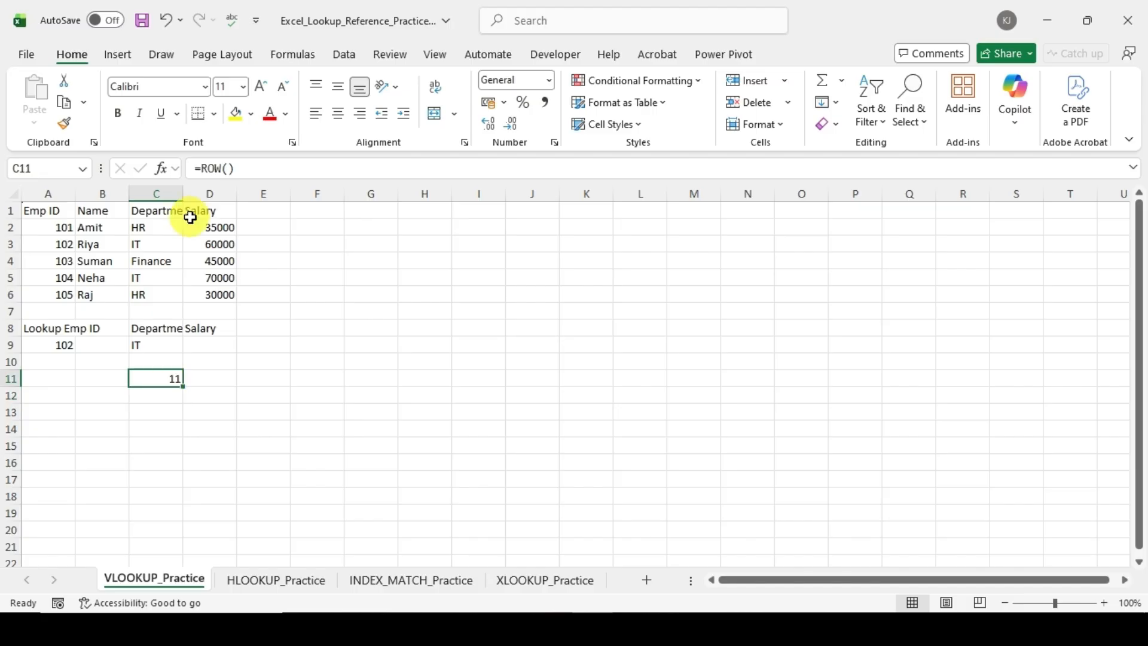
key("Down")
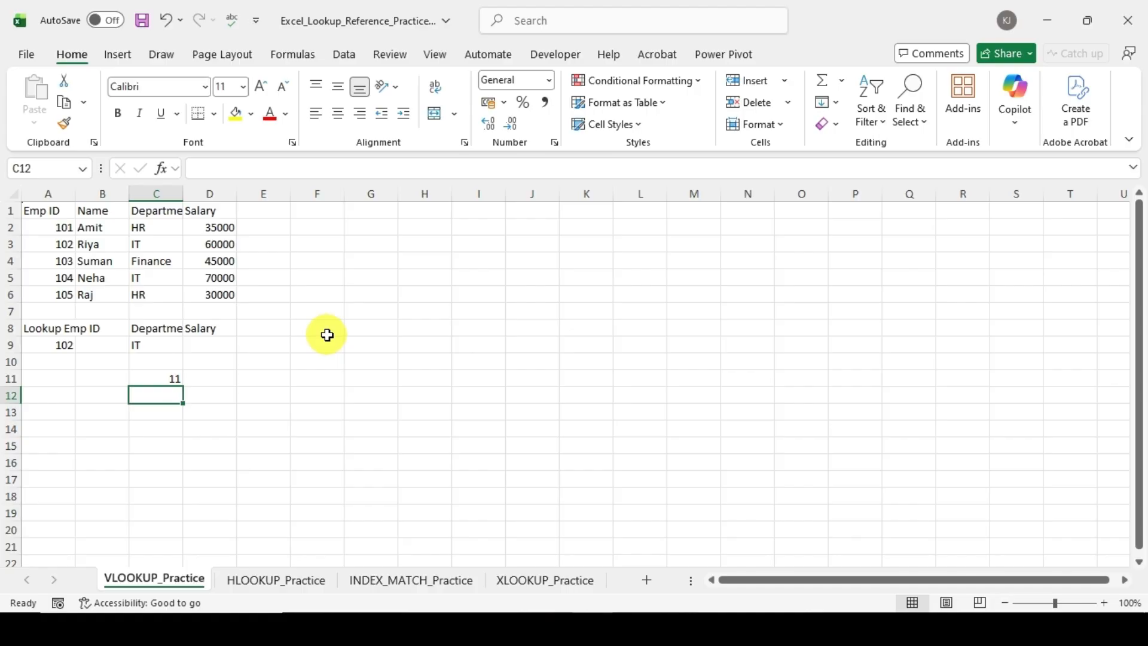
type("=co")
key("Down")
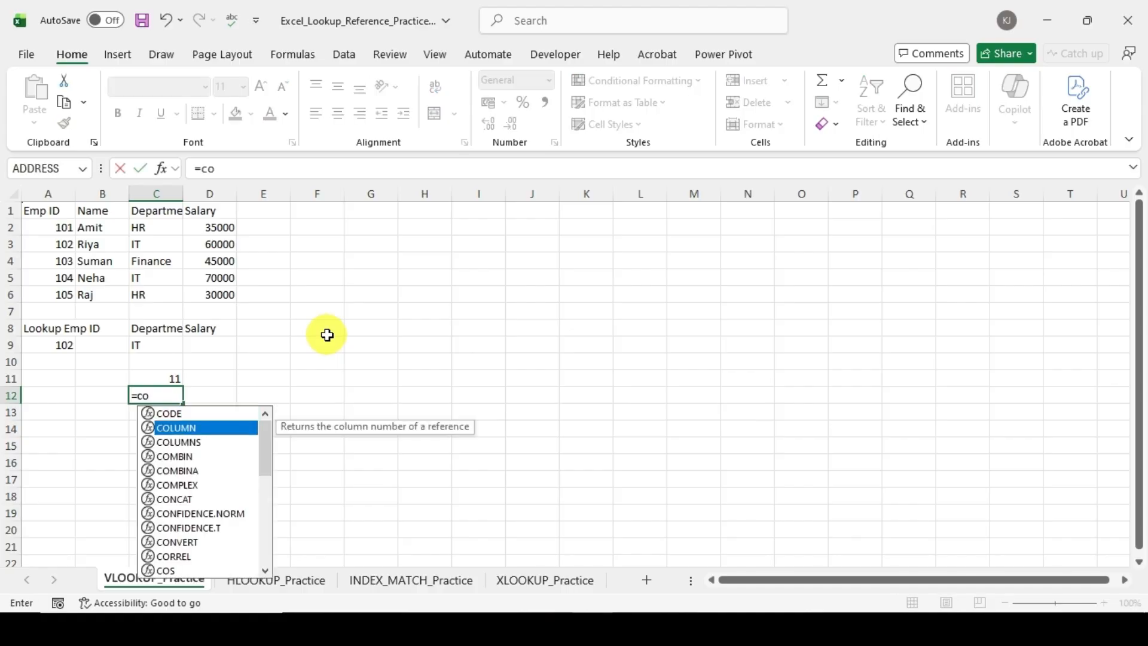
key("Return")
key("Up")
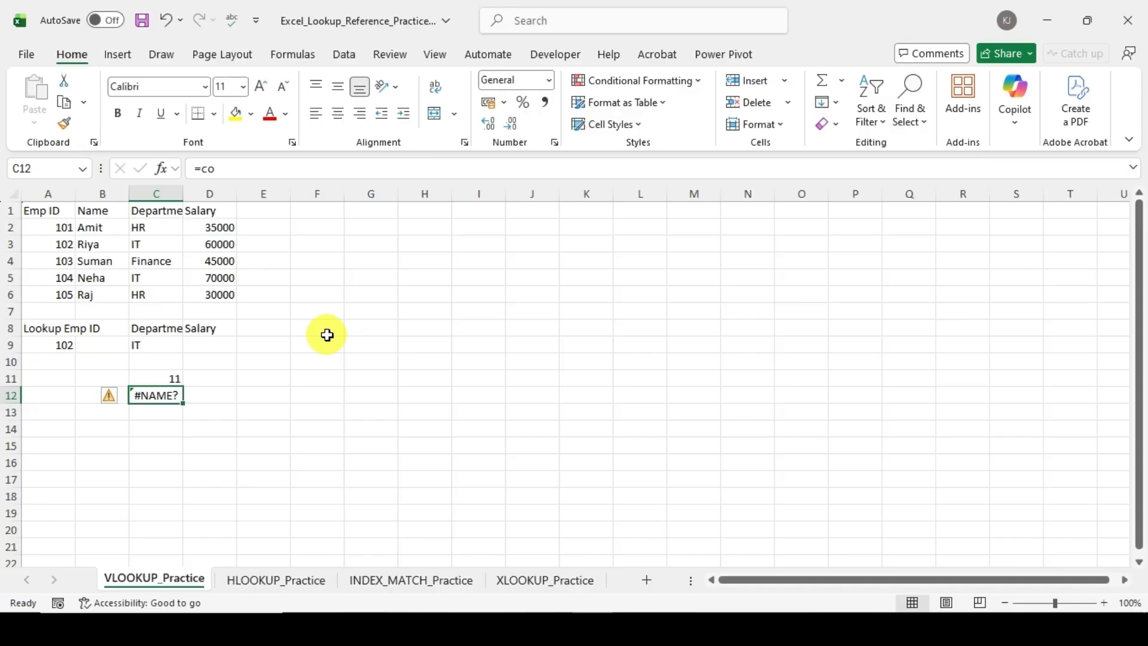
key("Delete")
Step: Enter the formula =COLUMN() in C12 to return that cell's column number
type("=co")
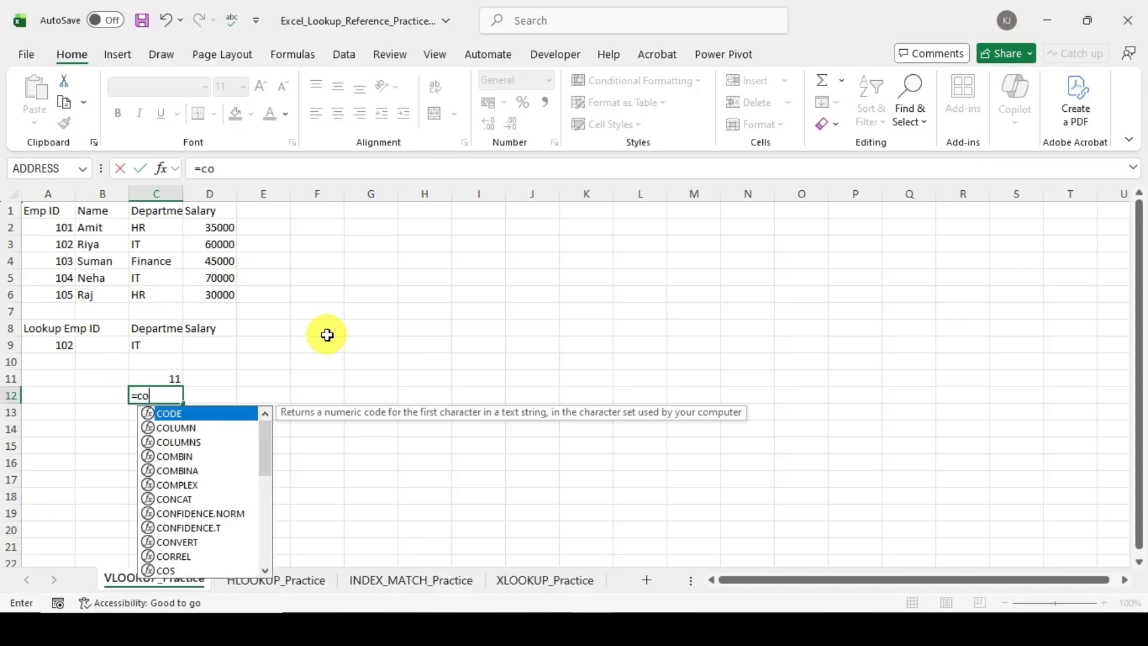
key("Down")
key("Tab")
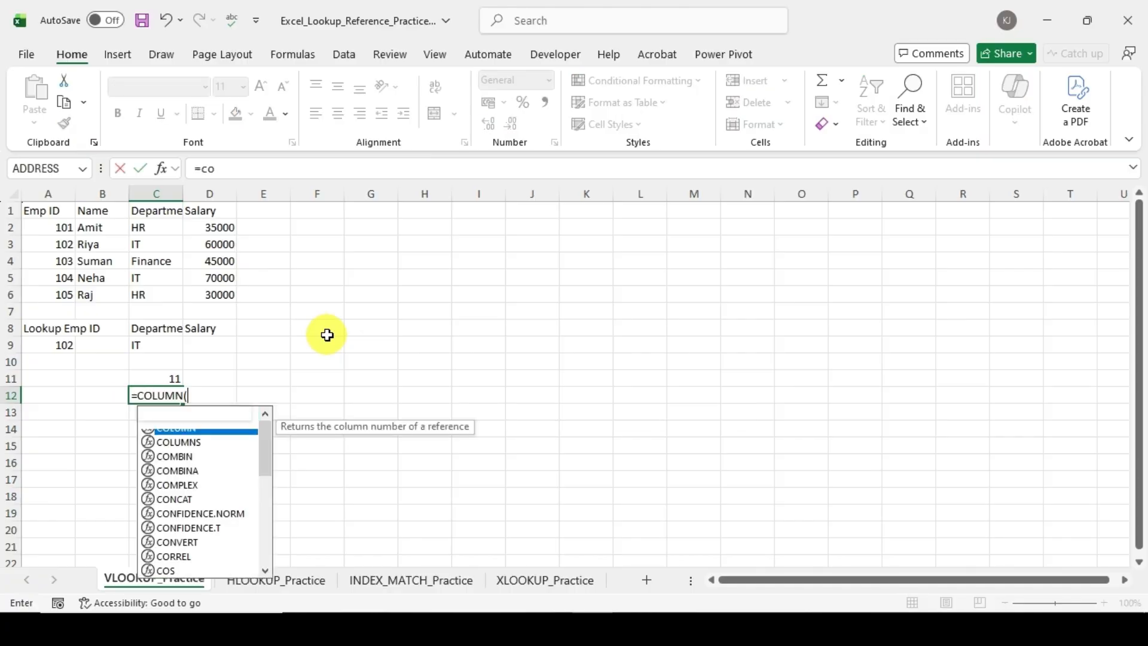
type(")")
key("Return")
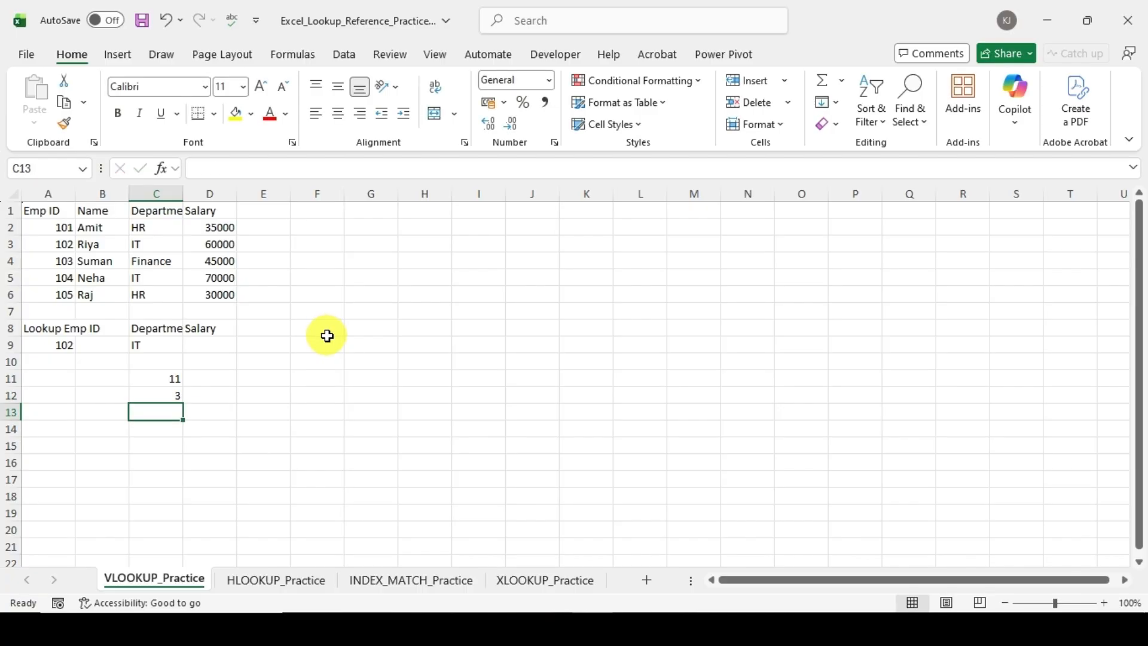
key("Up")
key("Up")
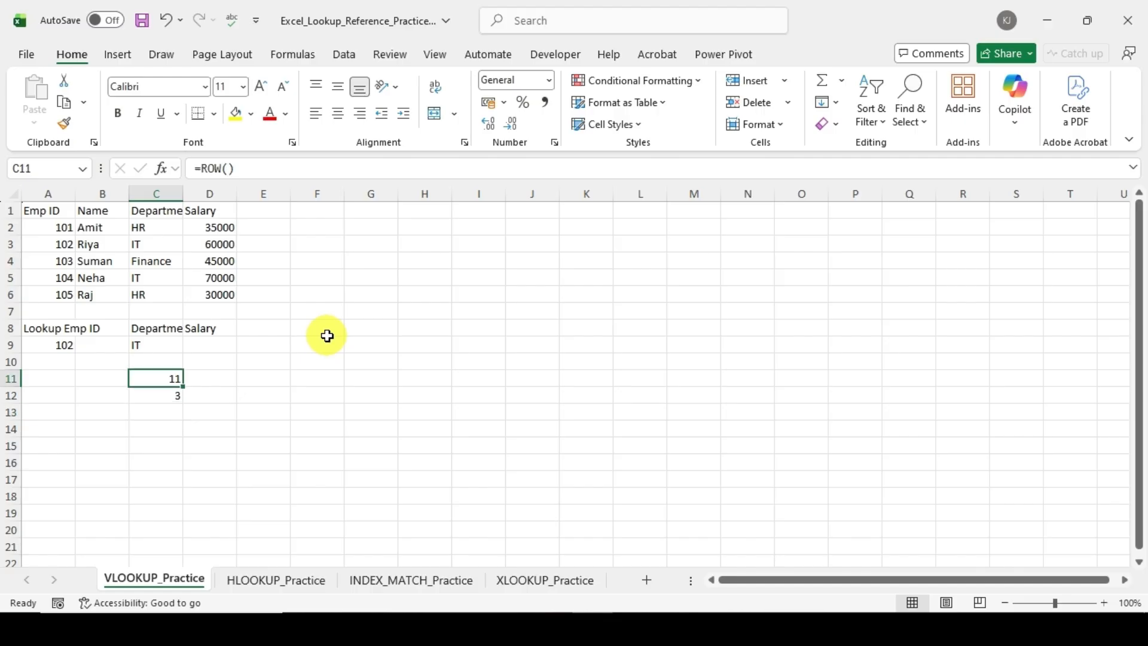
Step: Compare the ROW formula in C11 and the COLUMN formula in C12 with the column index in C9's VLOOKUP
key("Down")
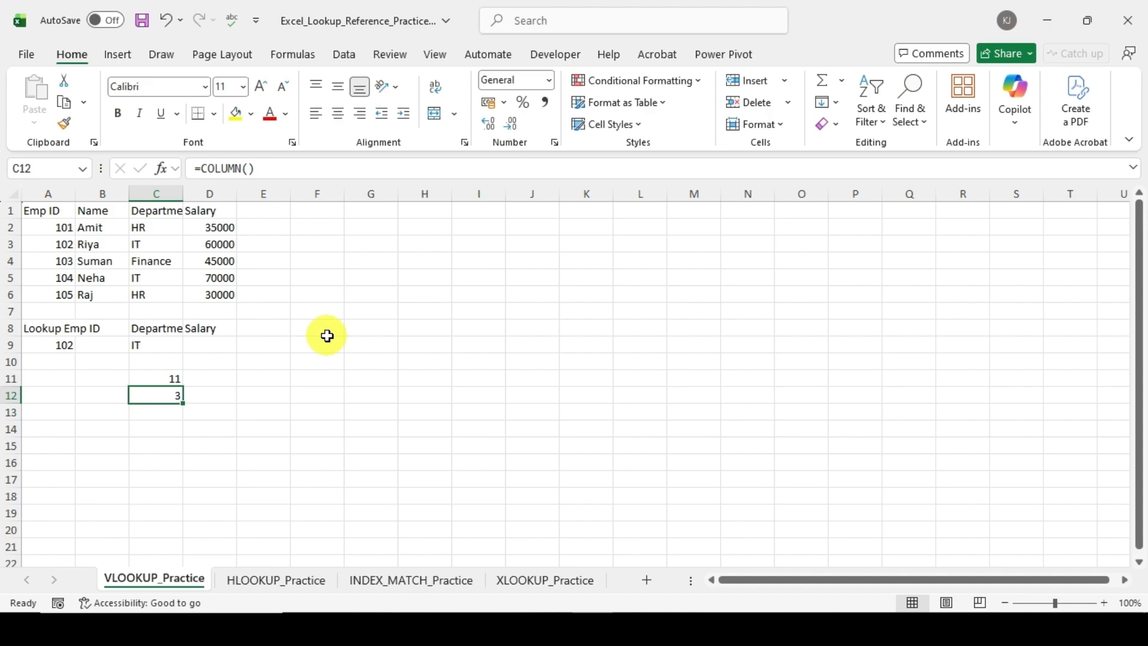
key("Up")
key("Down")
key("Up")
key("Up")
key("Up")
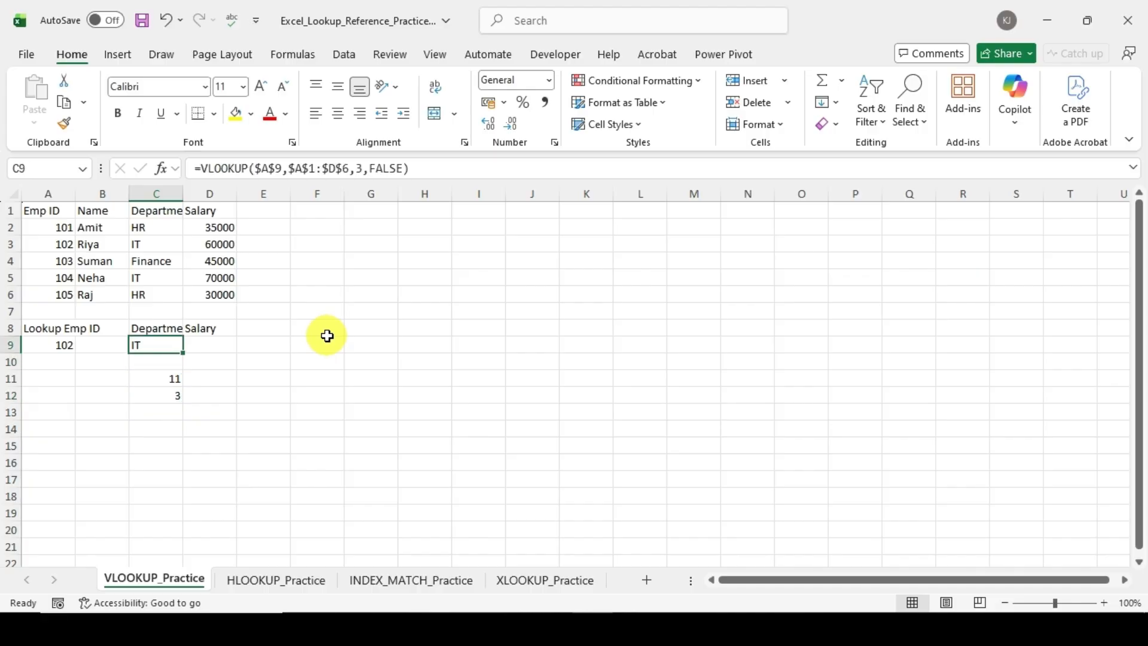
key("Down")
key("Down")
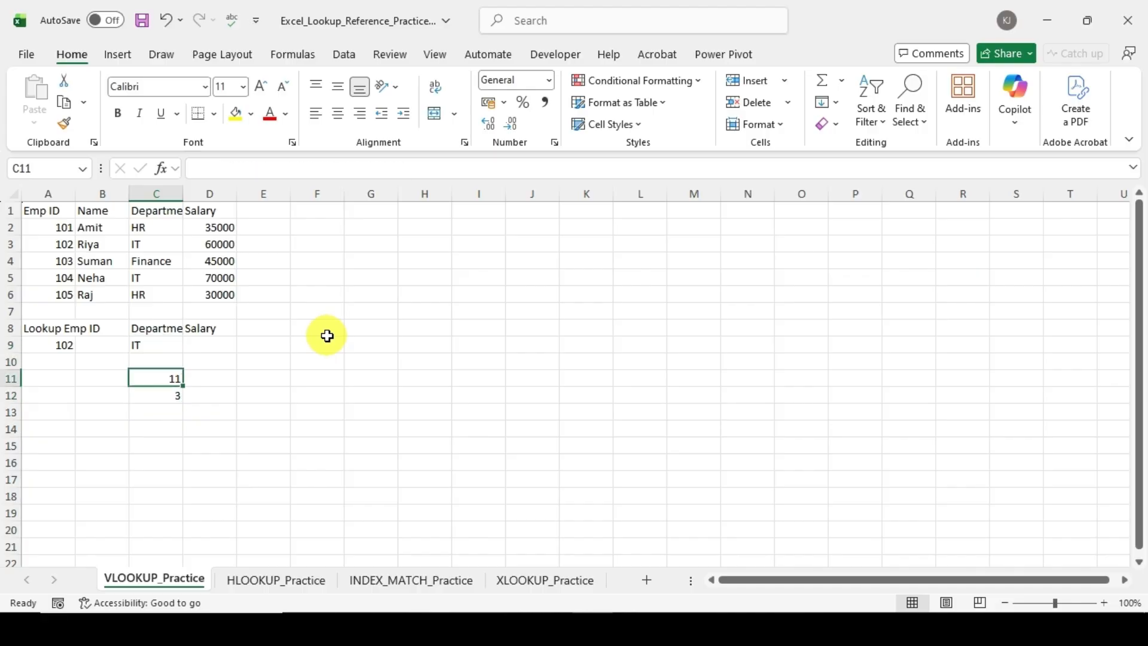
key("Down")
key("Up")
key("Up")
key("Up")
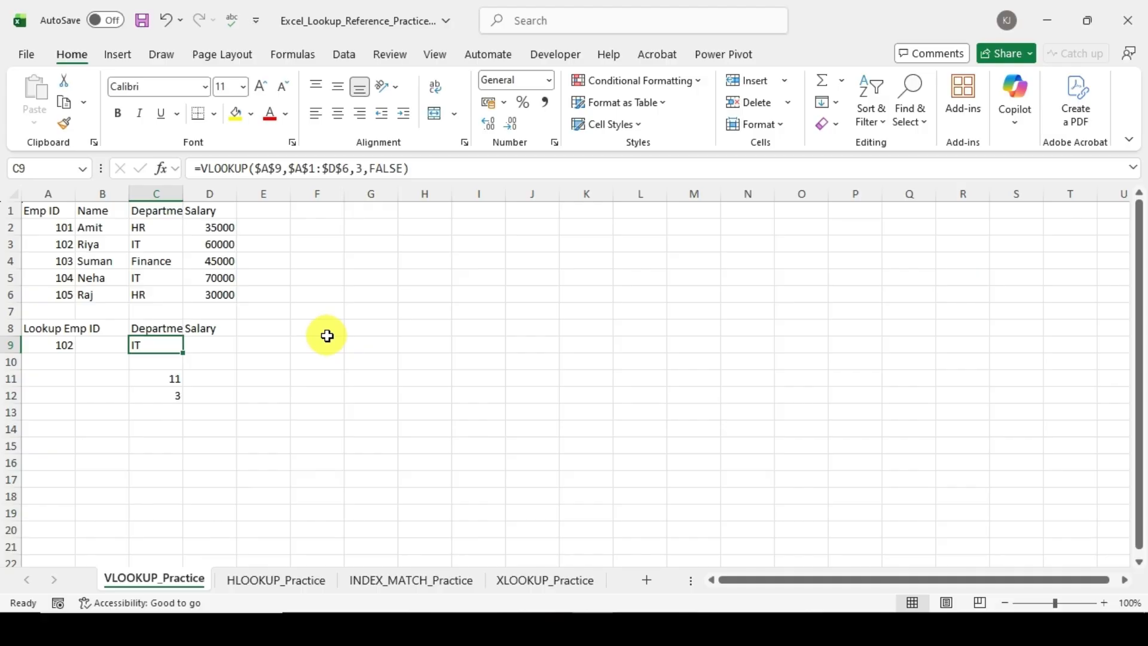
key("Down")
key("Down")
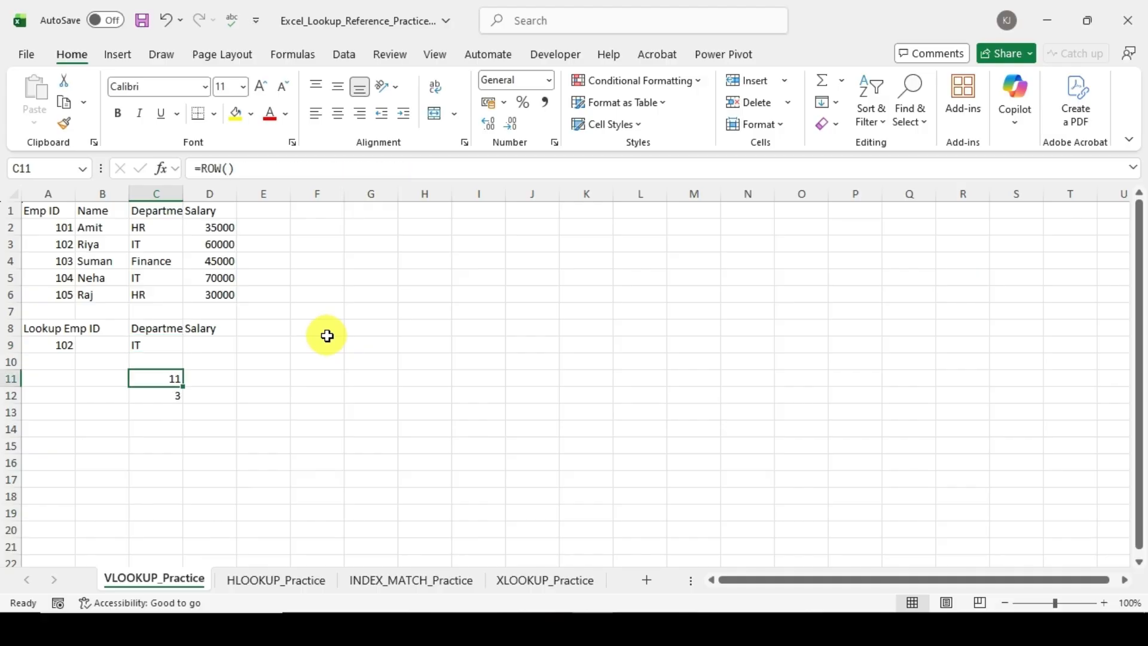
key("Down")
key("Up")
key("Up")
key("Up")
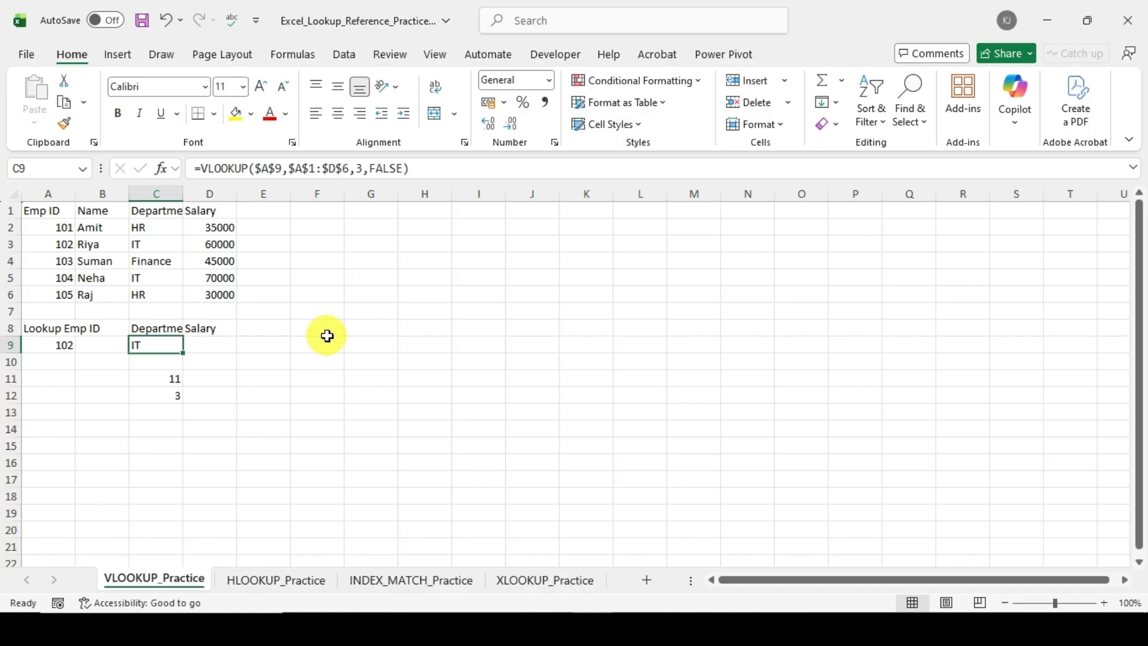
key("Up")
key("Up")
key("Up")
key("Down")
key("Down")
key("Down")
key("Down")
key("Down")
key("Down")
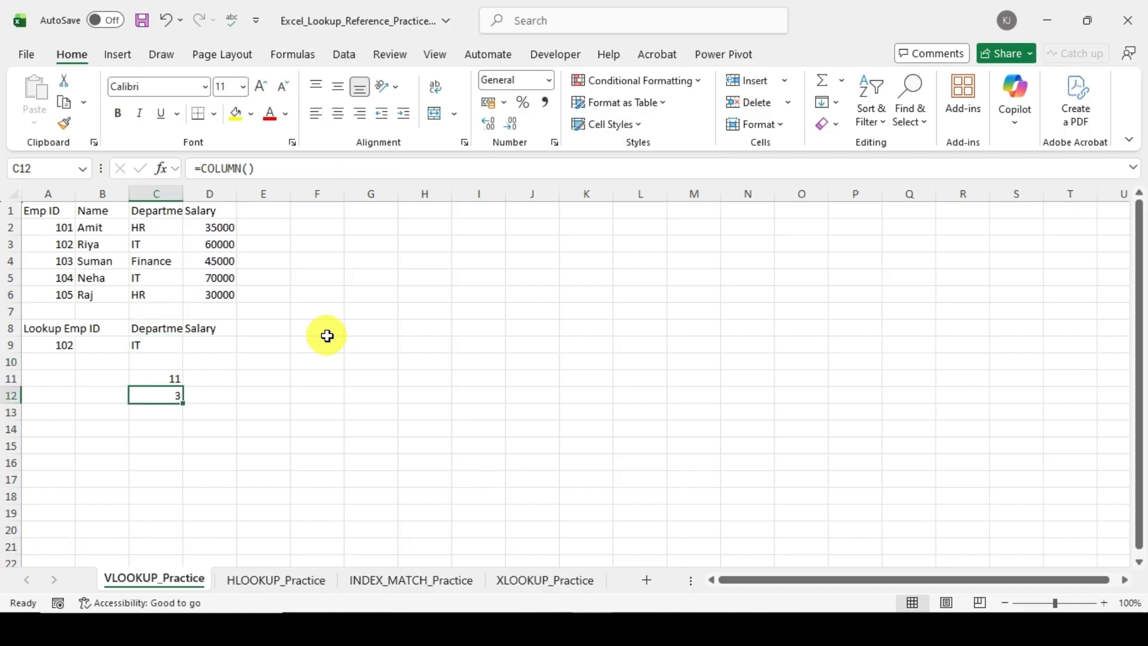
Step: Clear the ROW and COLUMN test formulas from C11:C12
key("Up")
key("shift+Down")
key("Delete")
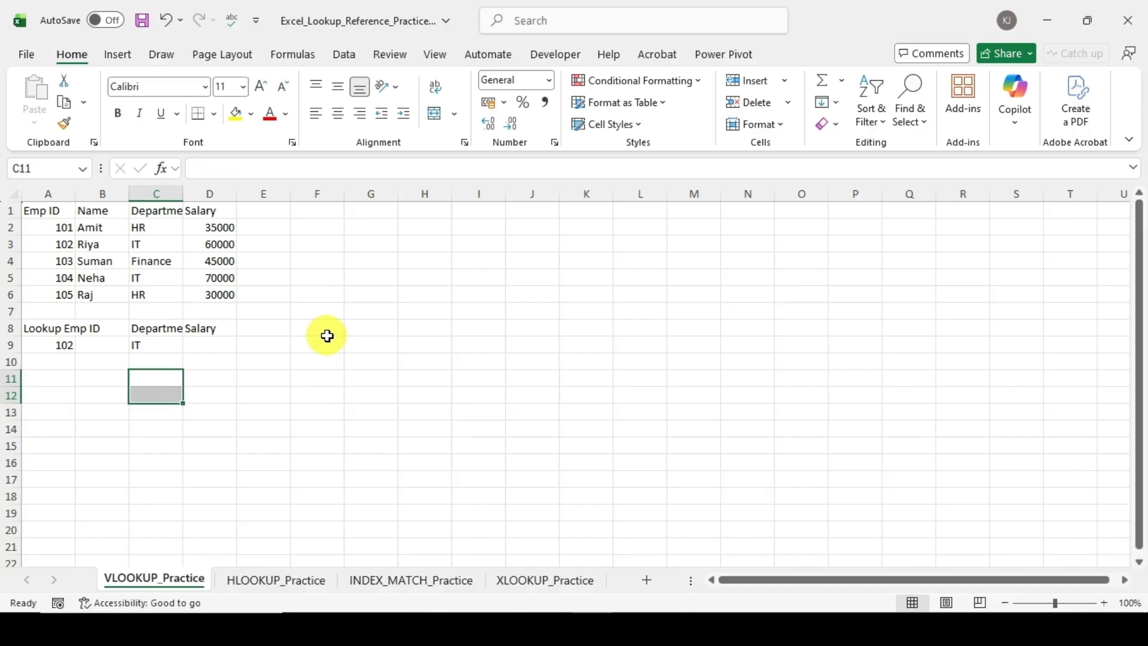
Step: Replace the column index in C9's VLOOKUP with COLUMN(), giving =VLOOKUP($A$9,$A$1:$D$6,COLUMN(),FALSE)
key("Up")
key("Up")
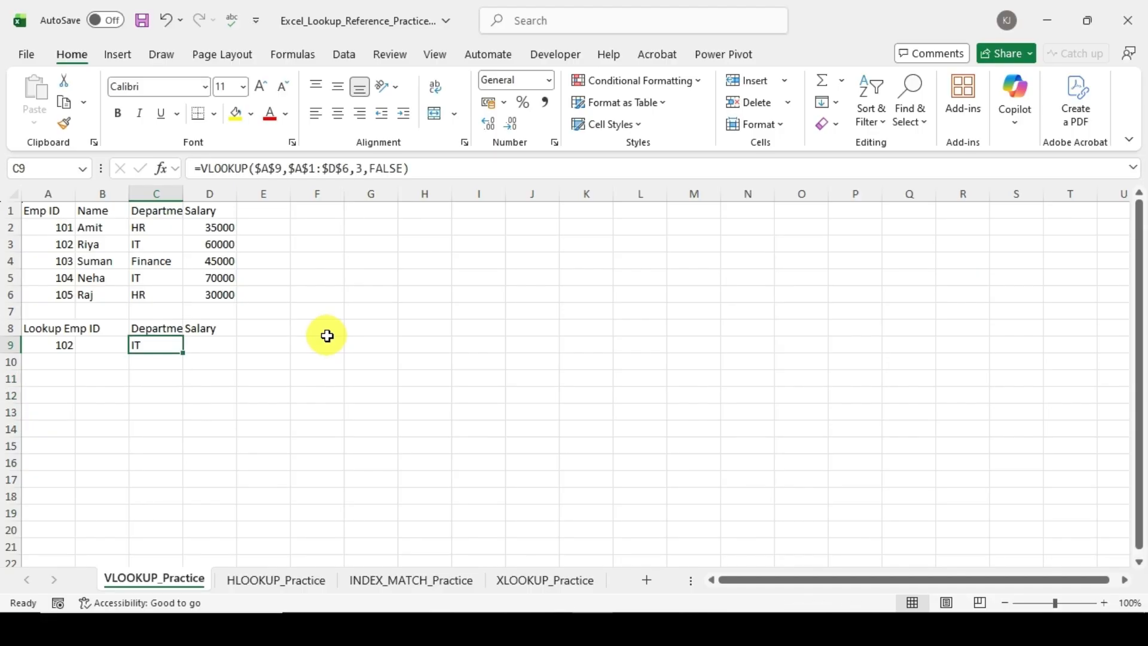
left_click(364, 169)
key("BackSpace")
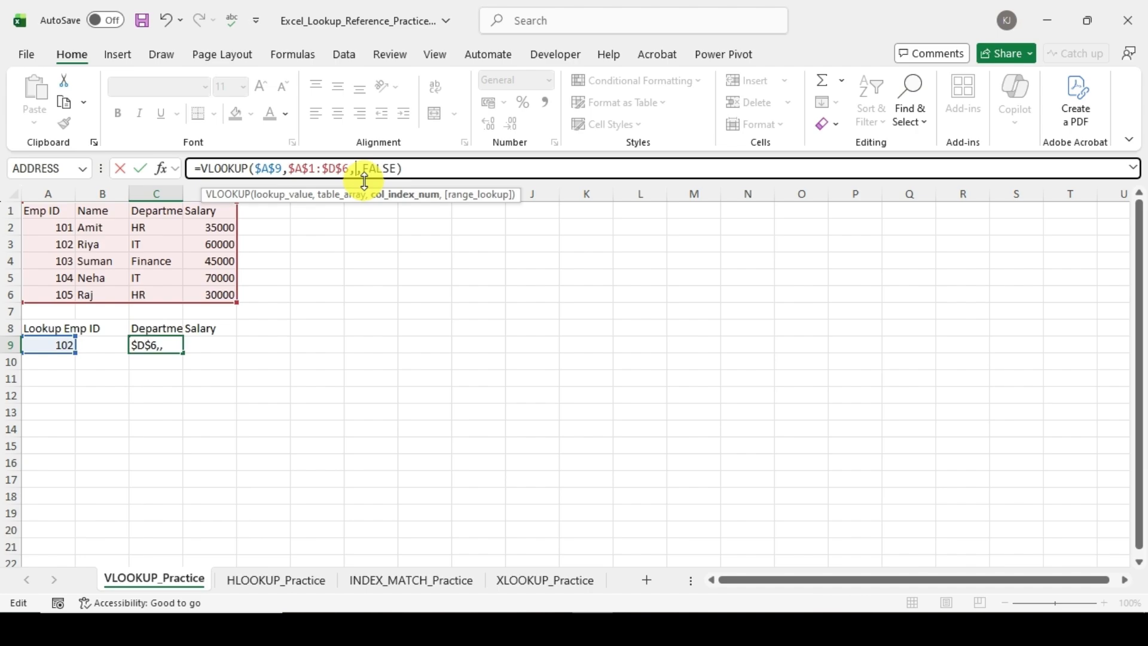
type("c")
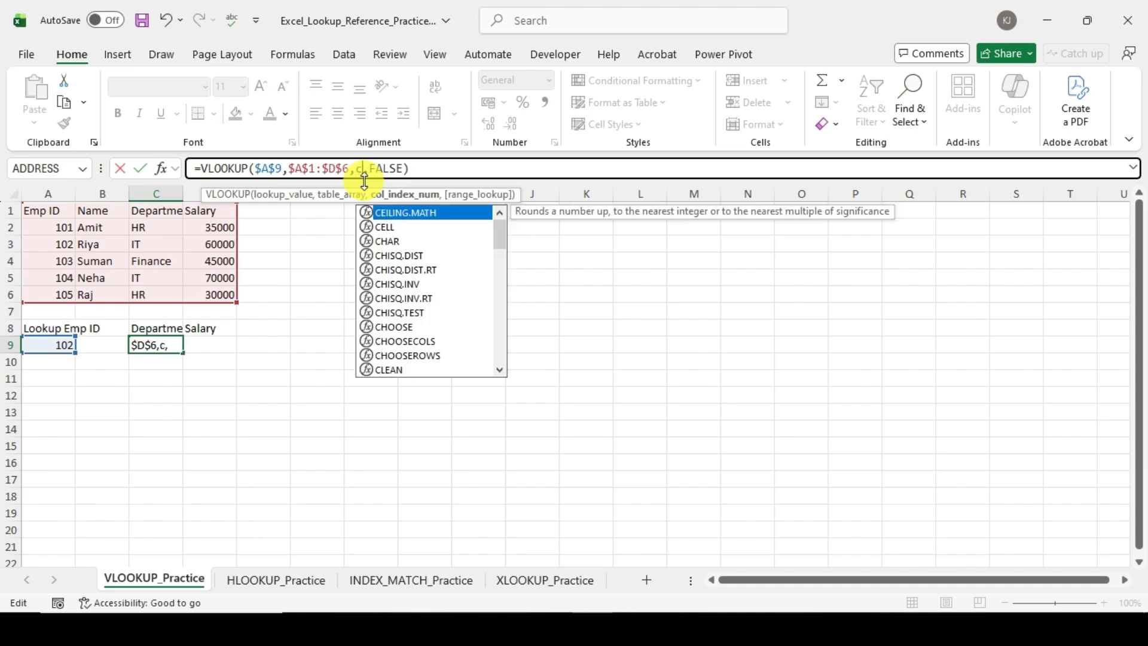
type("o")
key("Down")
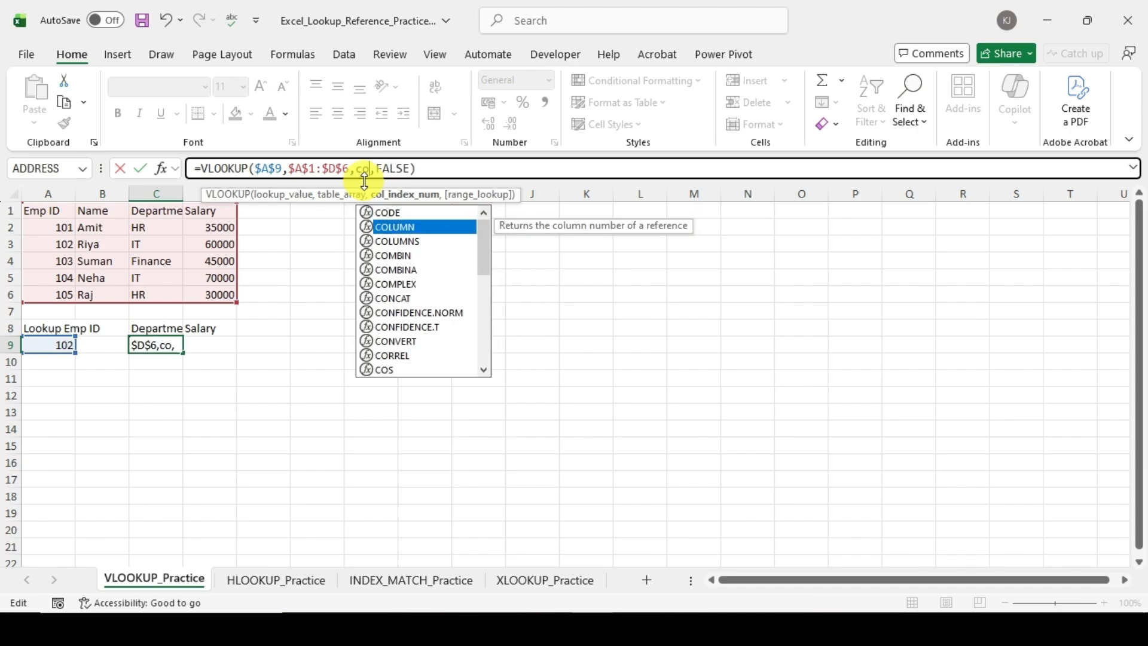
key("Tab")
type(")")
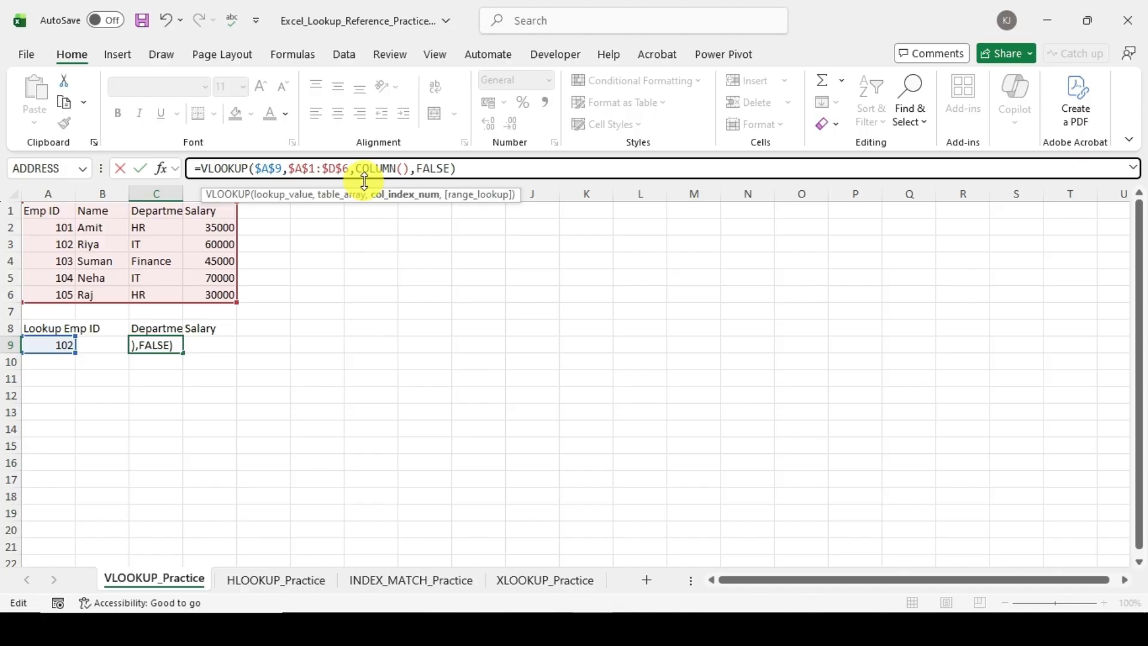
key("Return")
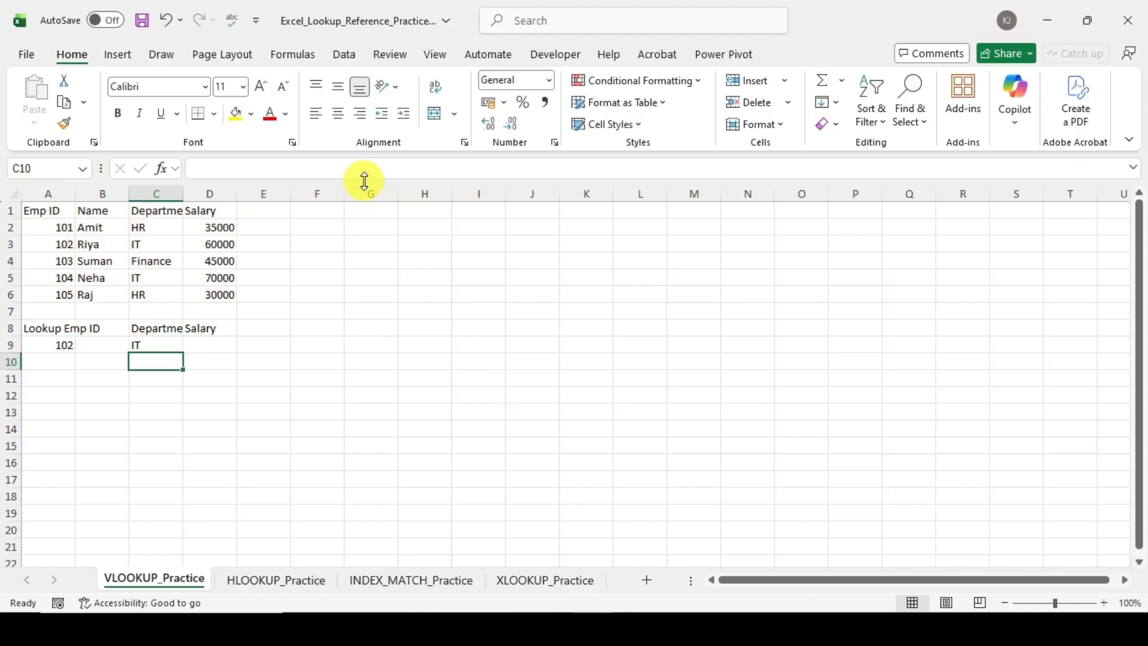
Step: Copy the Department lookup formula from C9 into the Salary cell D9
key("Up")
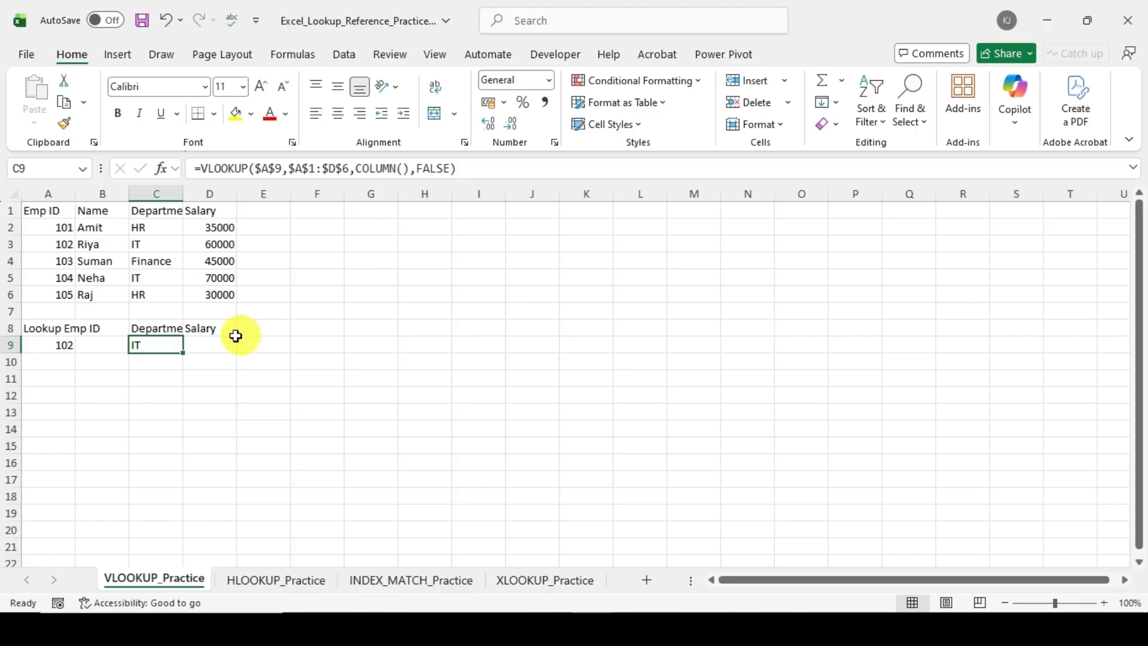
key("ctrl+c")
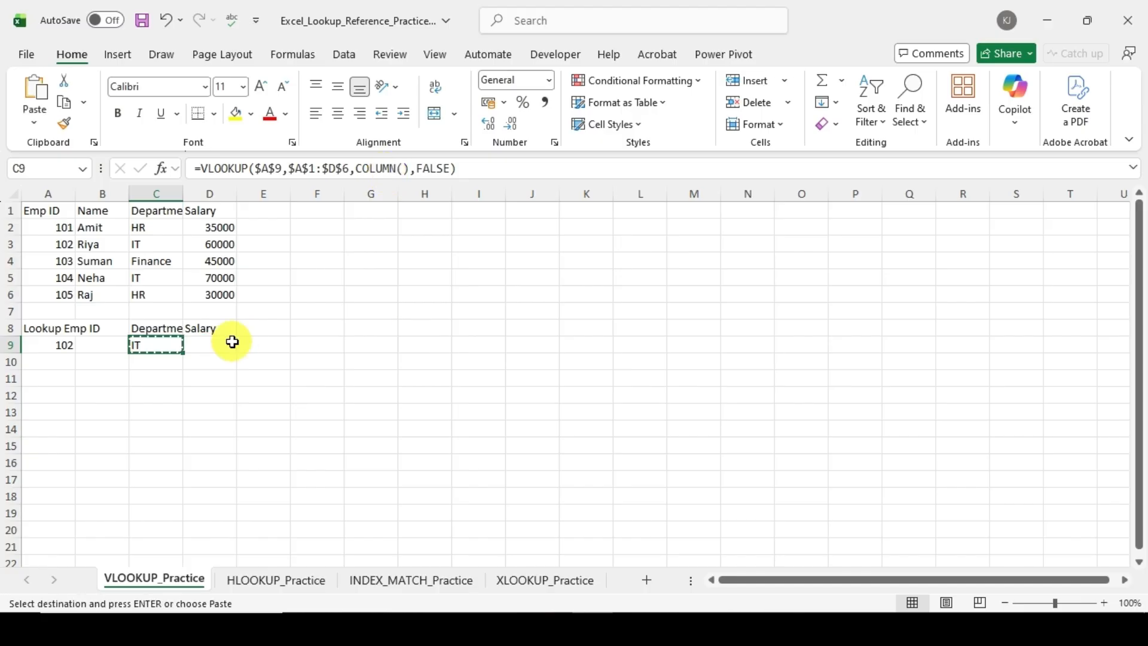
key("Right")
key("ctrl+v")
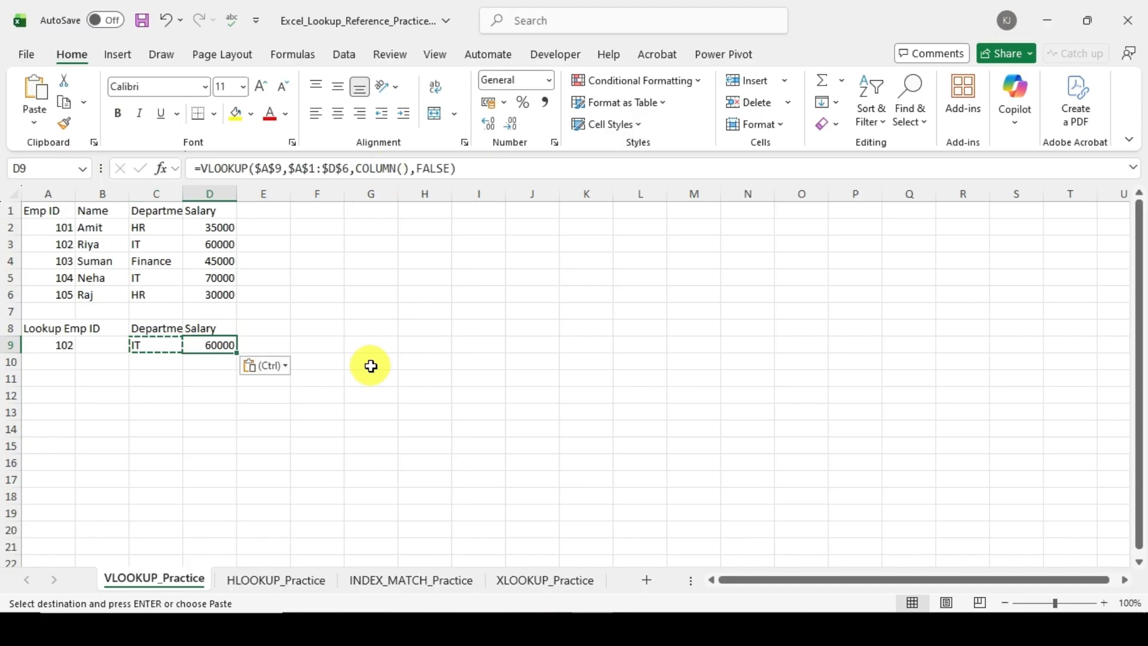
key("Escape")
left_click(372, 364)
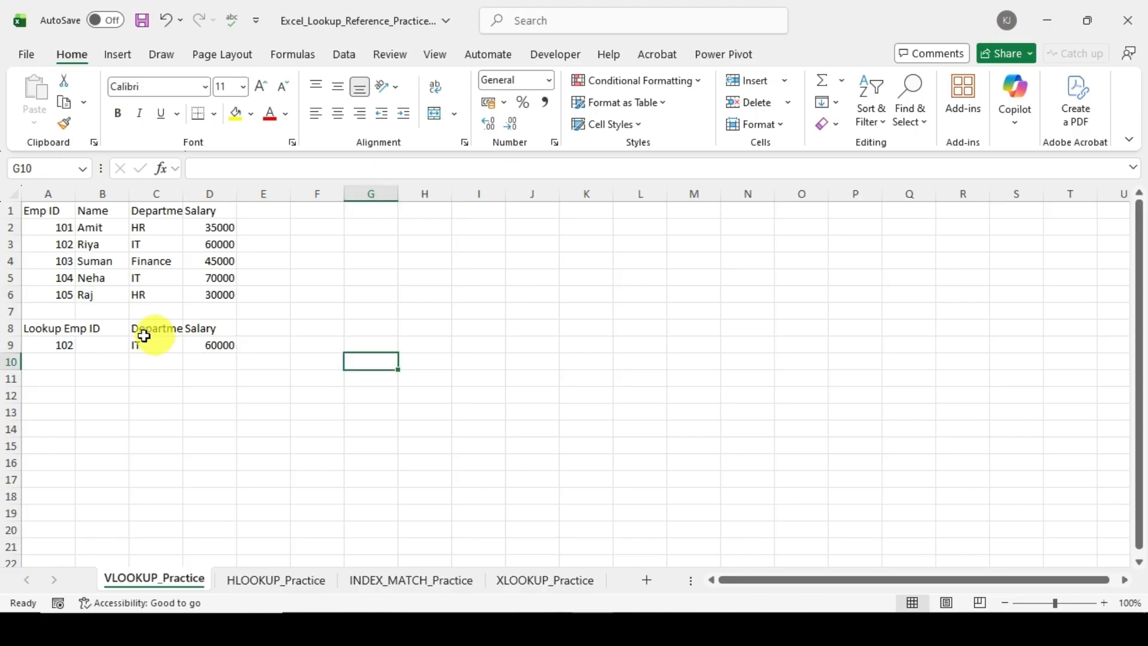
Step: Check the formula in C9 and set the lookup Emp ID in A9 to 104
left_click(170, 345)
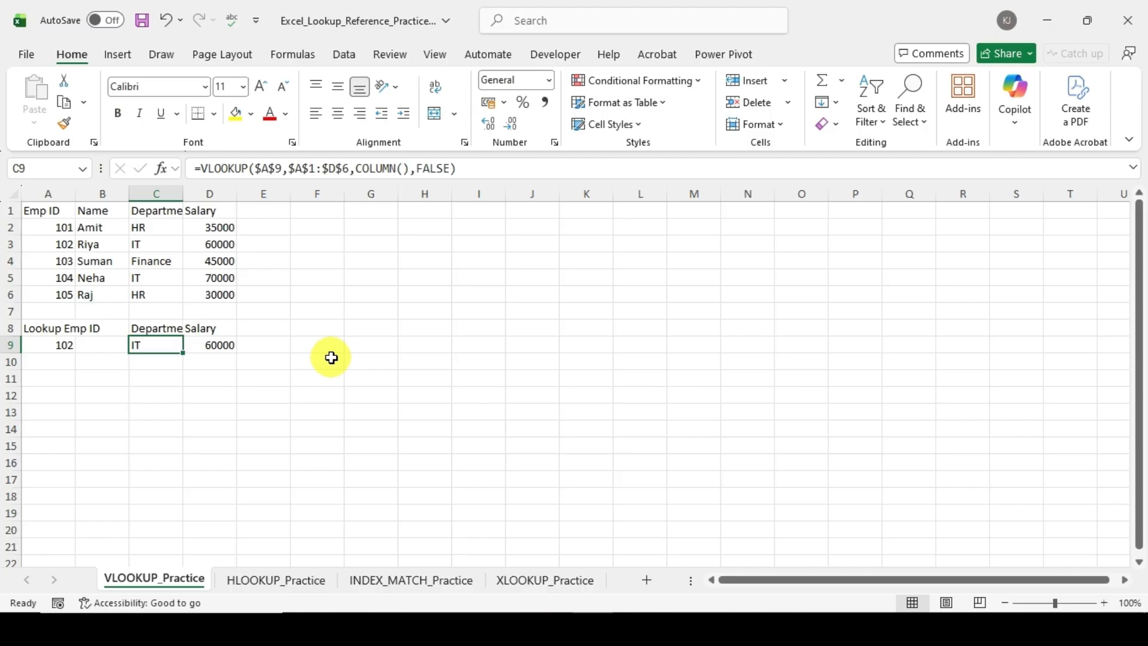
left_click(61, 344)
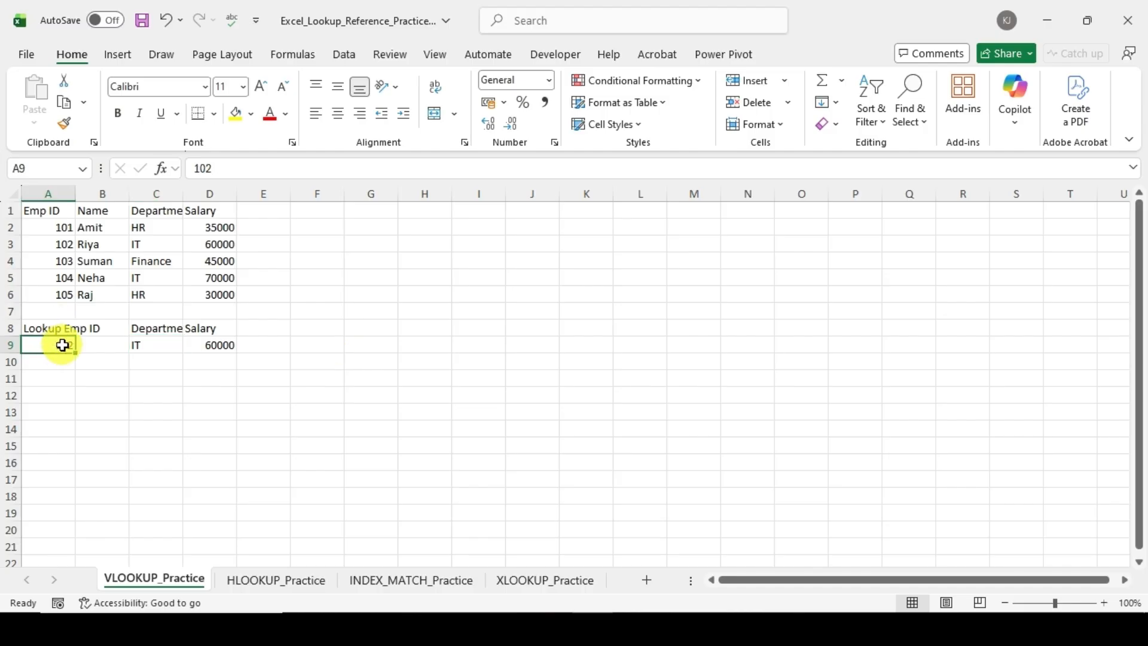
type("104")
key("Return")
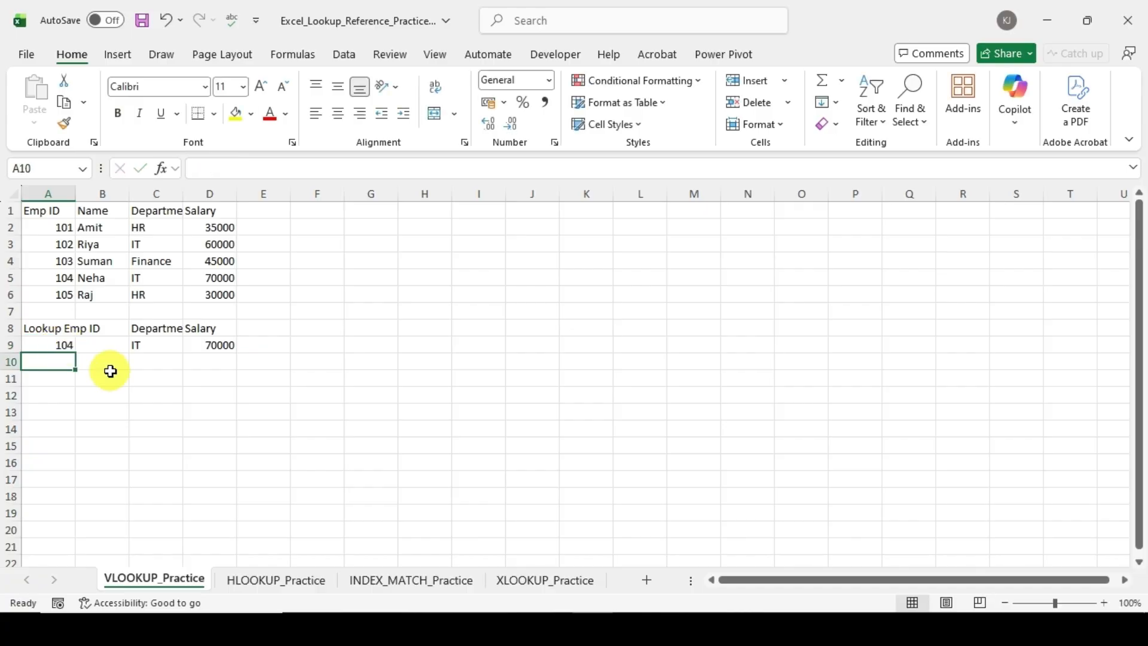
left_click(67, 341)
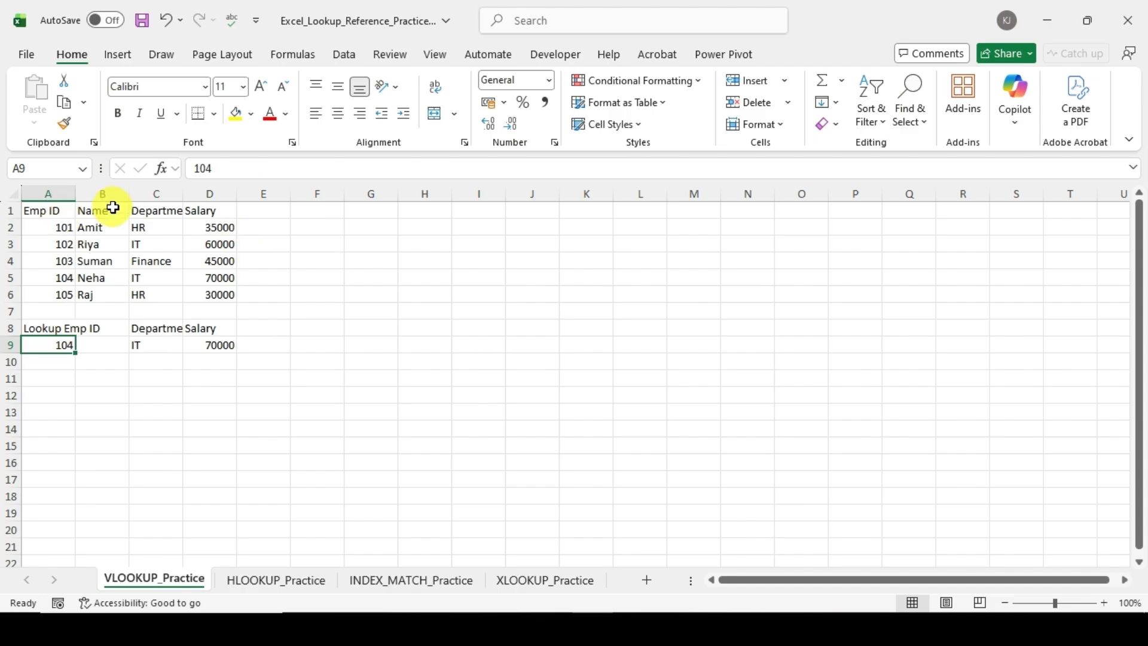
Step: Add a Band column header in E1, beside the Salary header
left_click(242, 214)
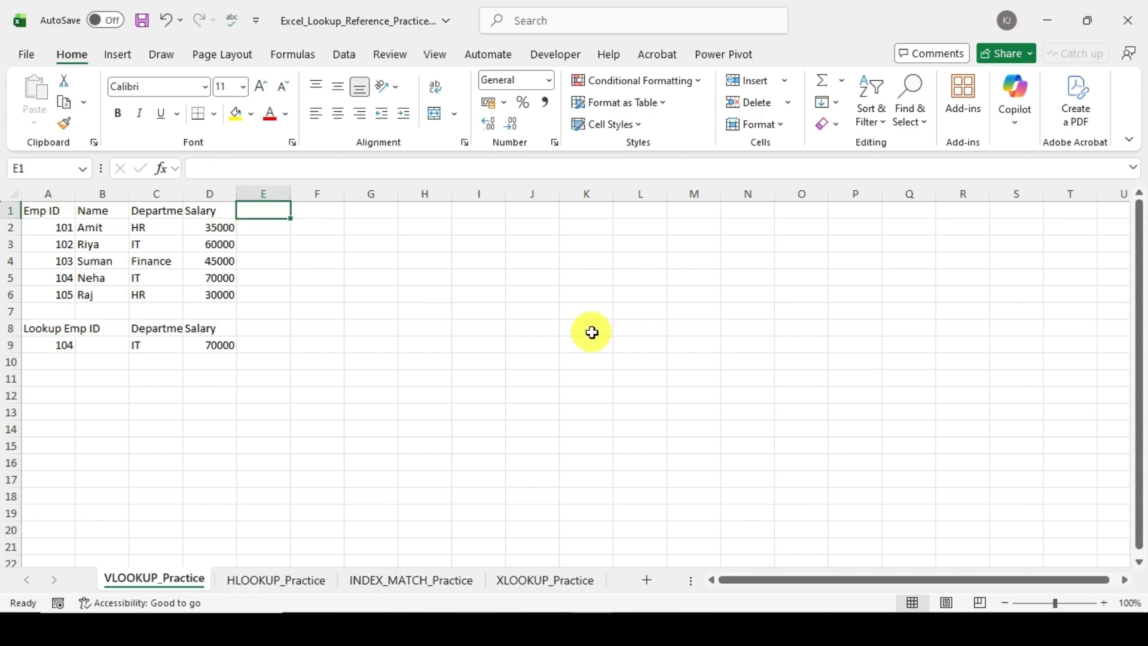
type("Band")
key("Return")
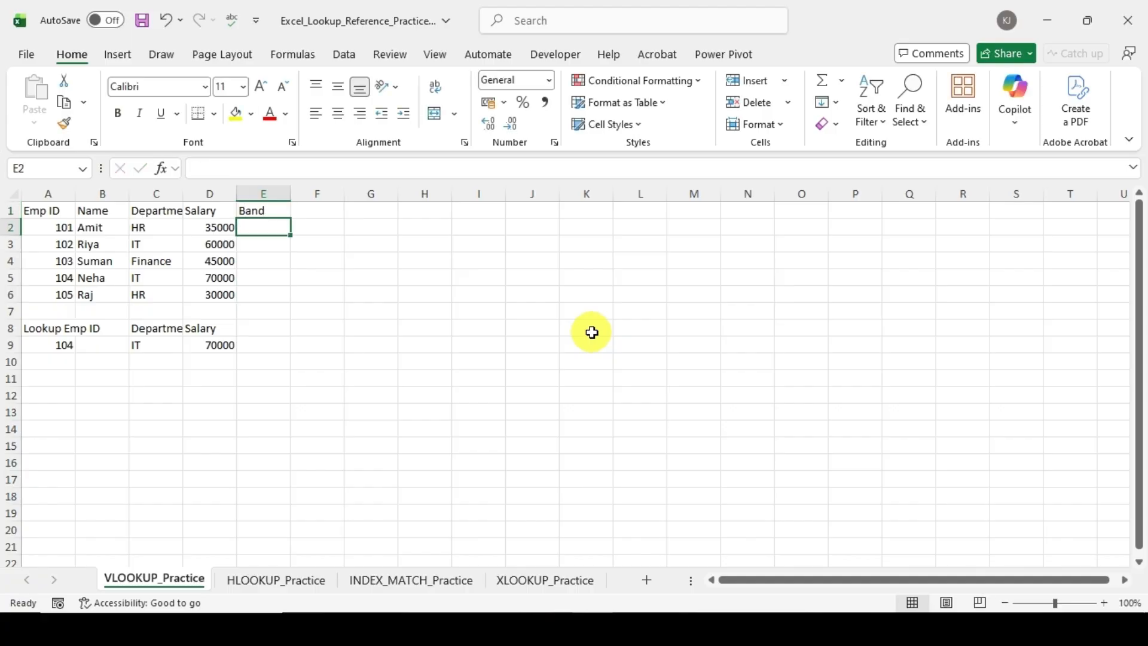
Step: Review the employee table's column headers in row 1 from Emp ID across to Band
key("Up")
key("Left")
key("Left")
key("Left")
key("Left")
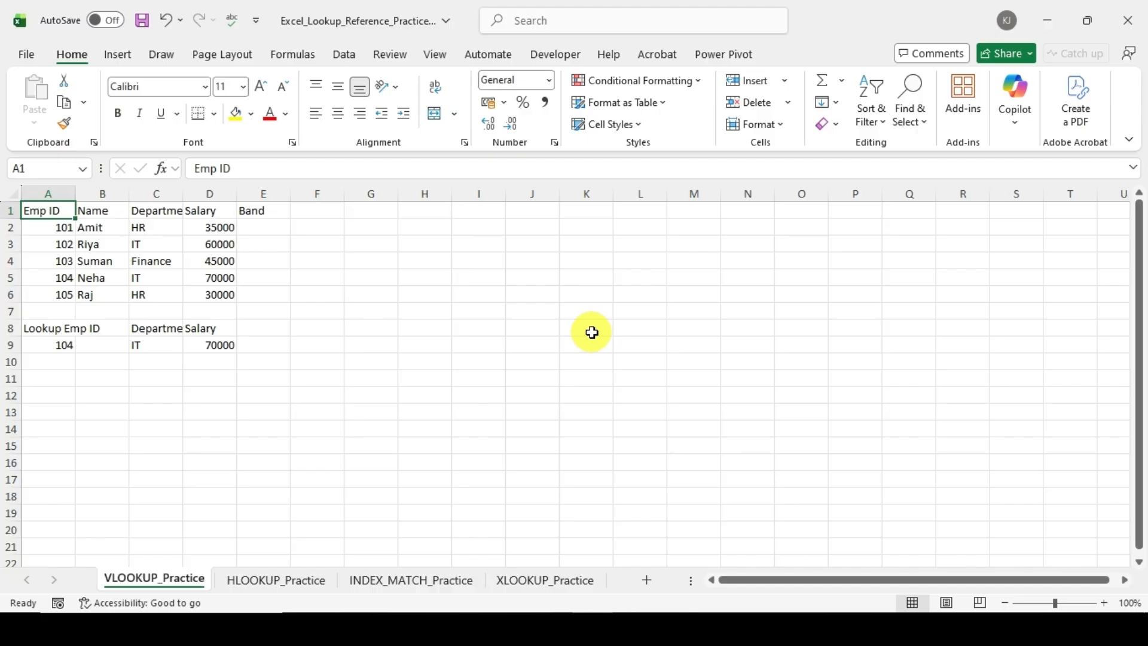
key("Right")
key("Right")
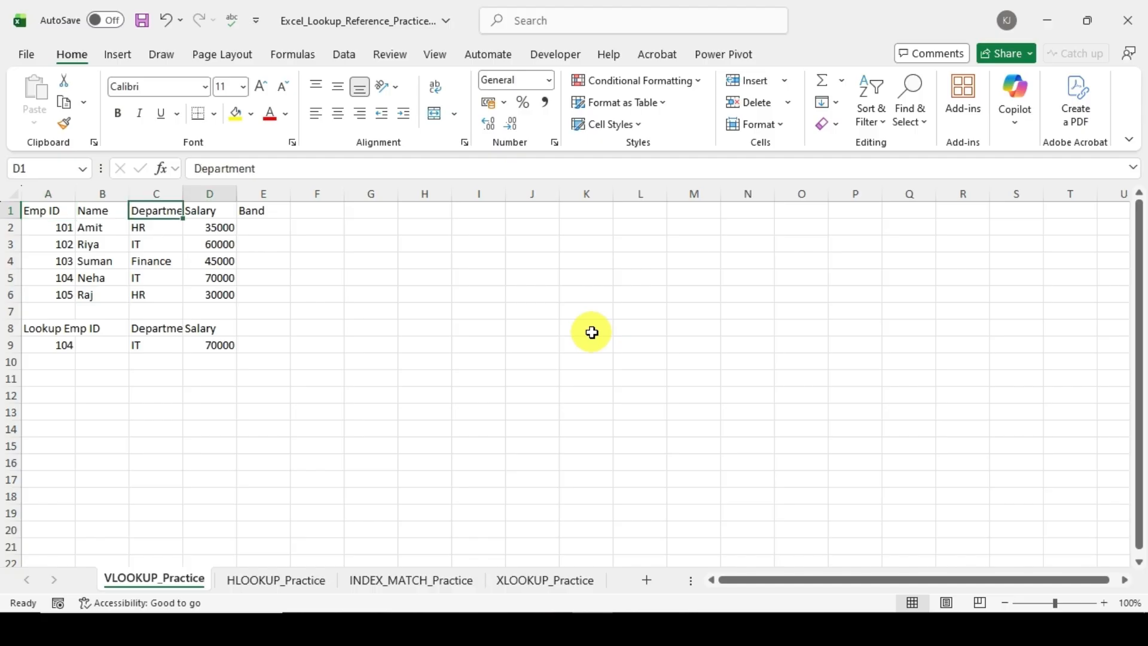
key("Right")
key("Right")
key("Right")
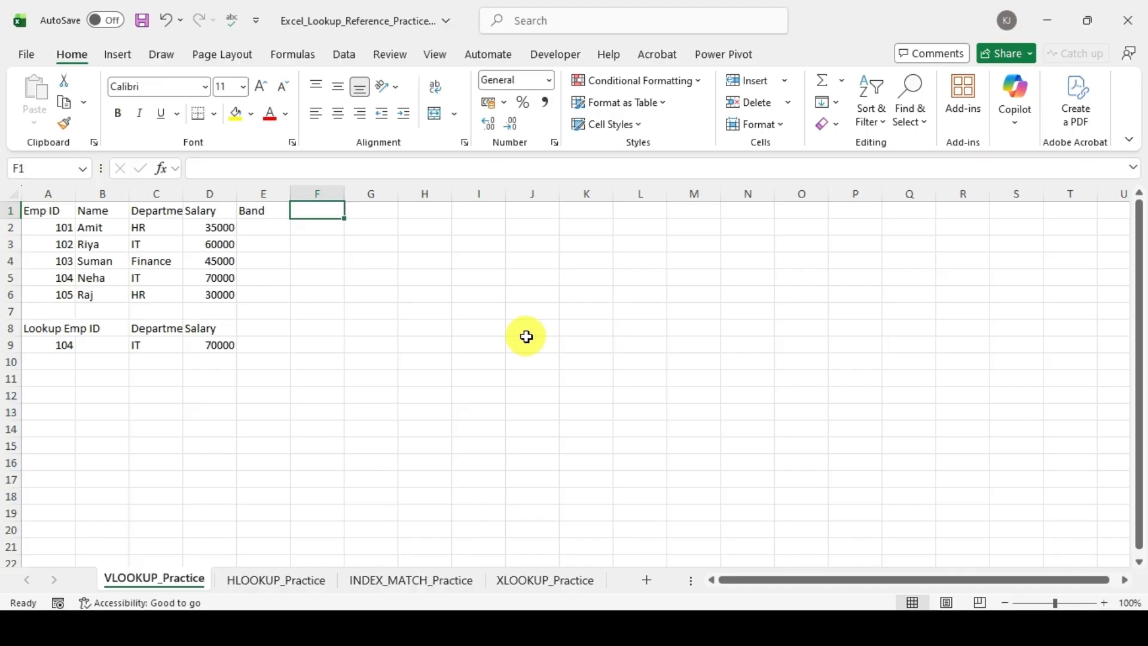
Step: Start a salary band table in I2:J3 with 60000 as band A and 50000 as band B
left_click(475, 225)
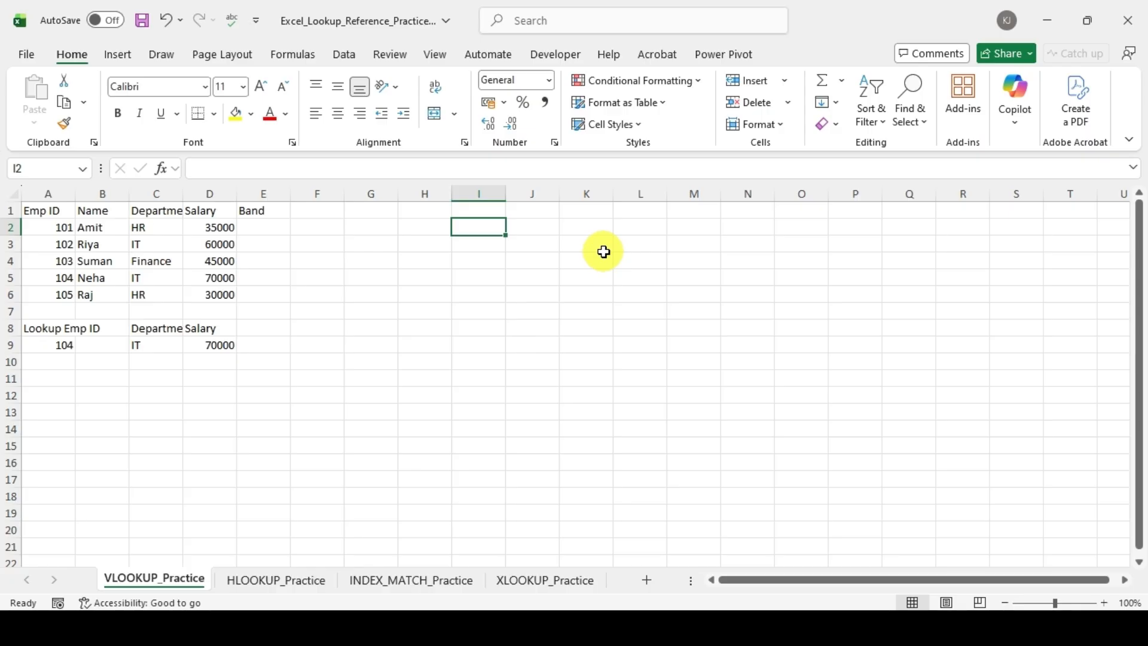
type("60000")
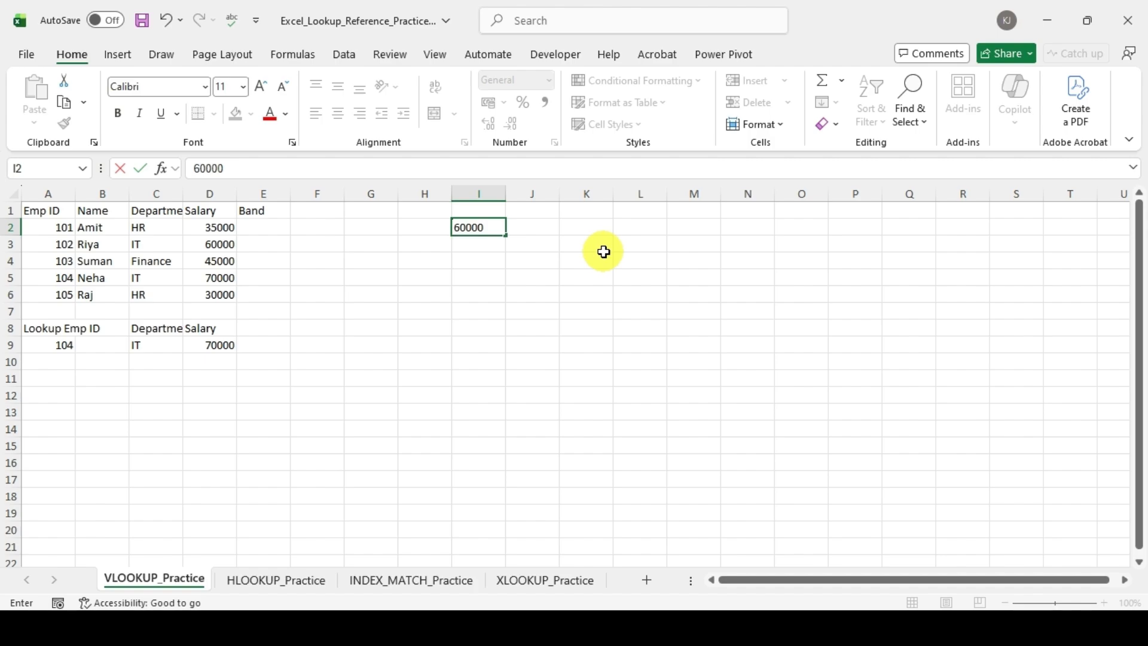
key("Tab")
type("A")
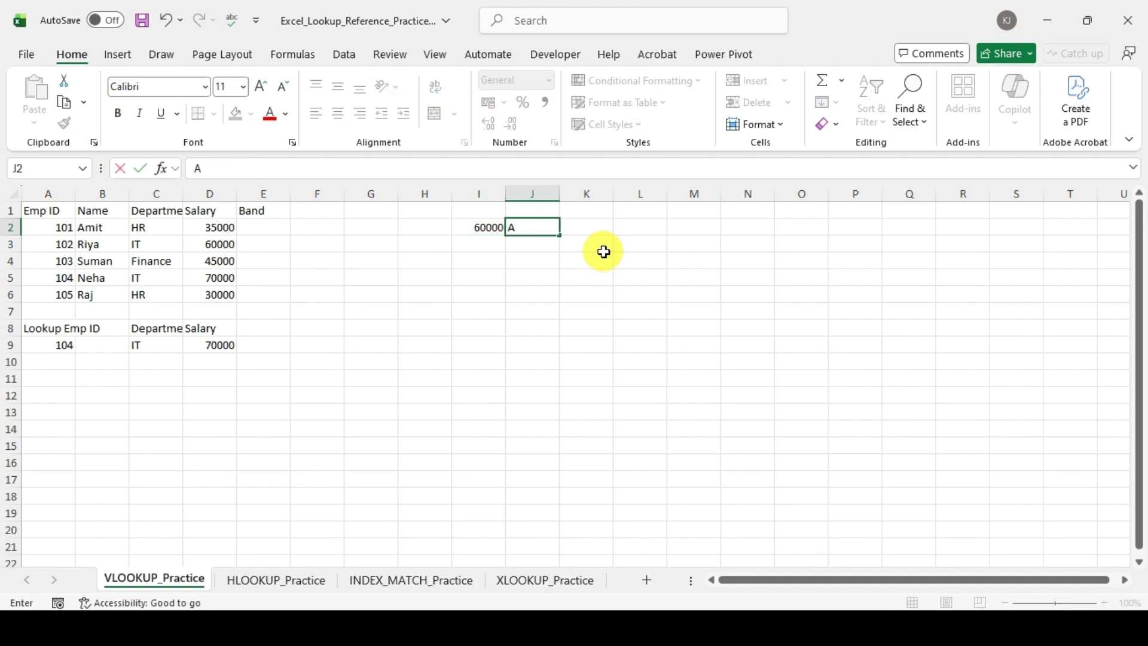
key("Return")
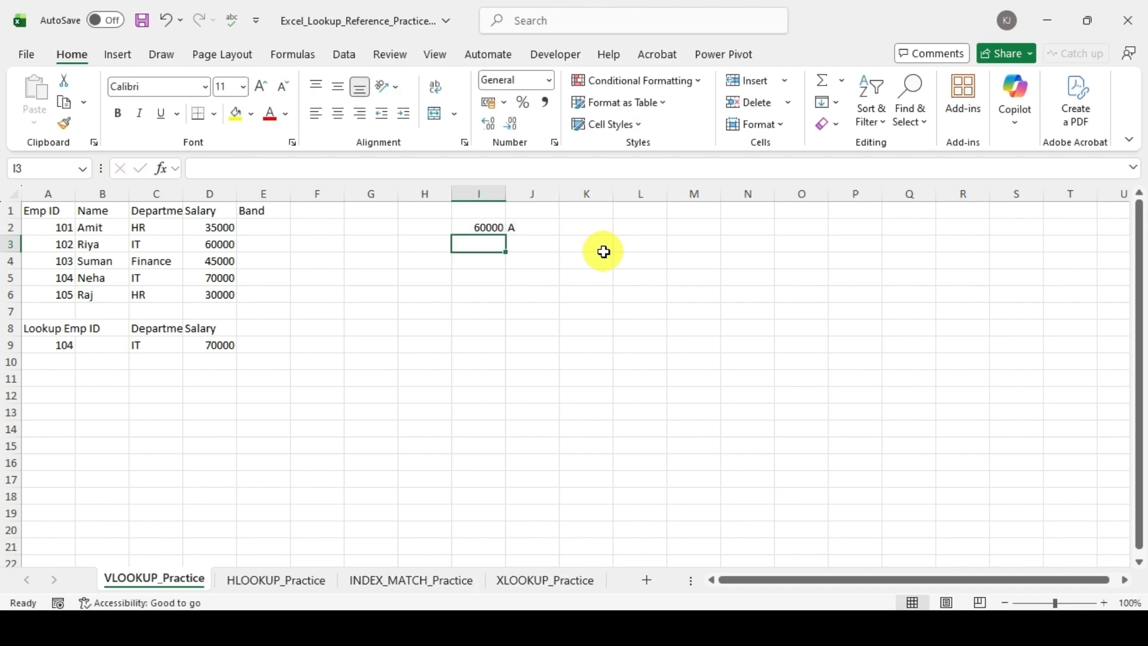
type("50000")
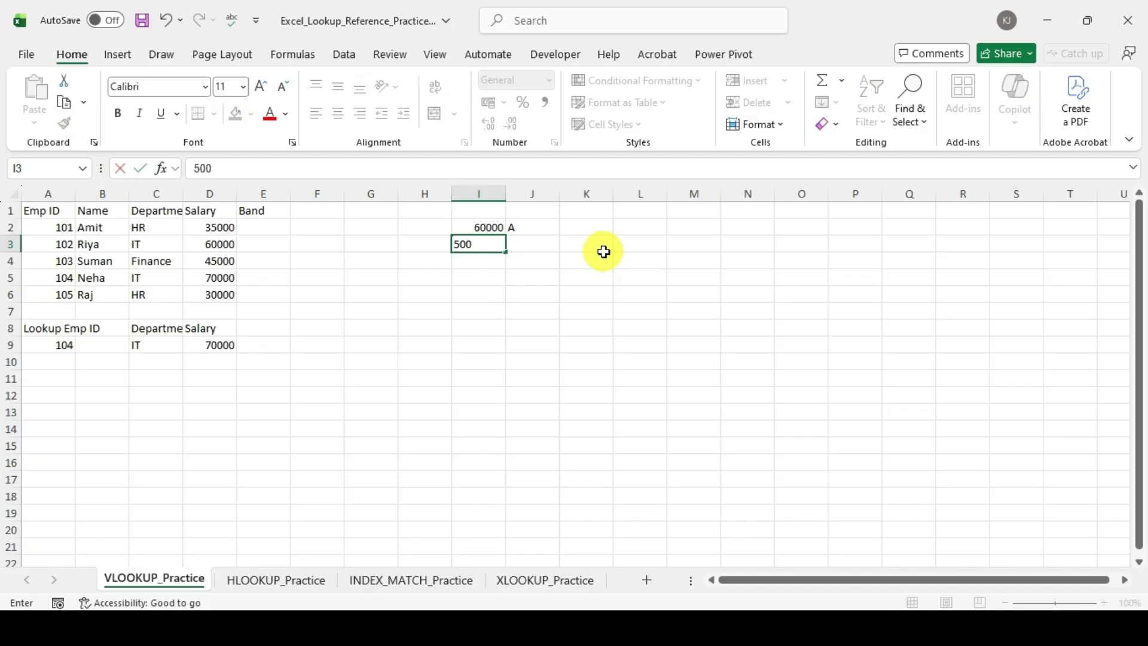
key("Tab")
type("B")
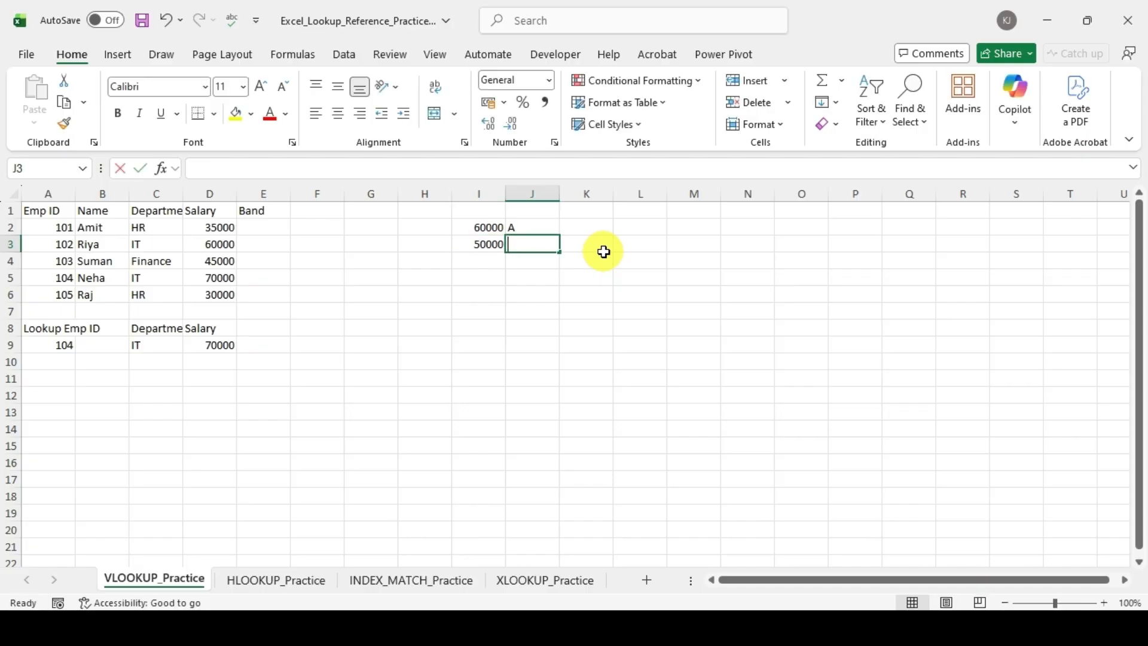
key("Return")
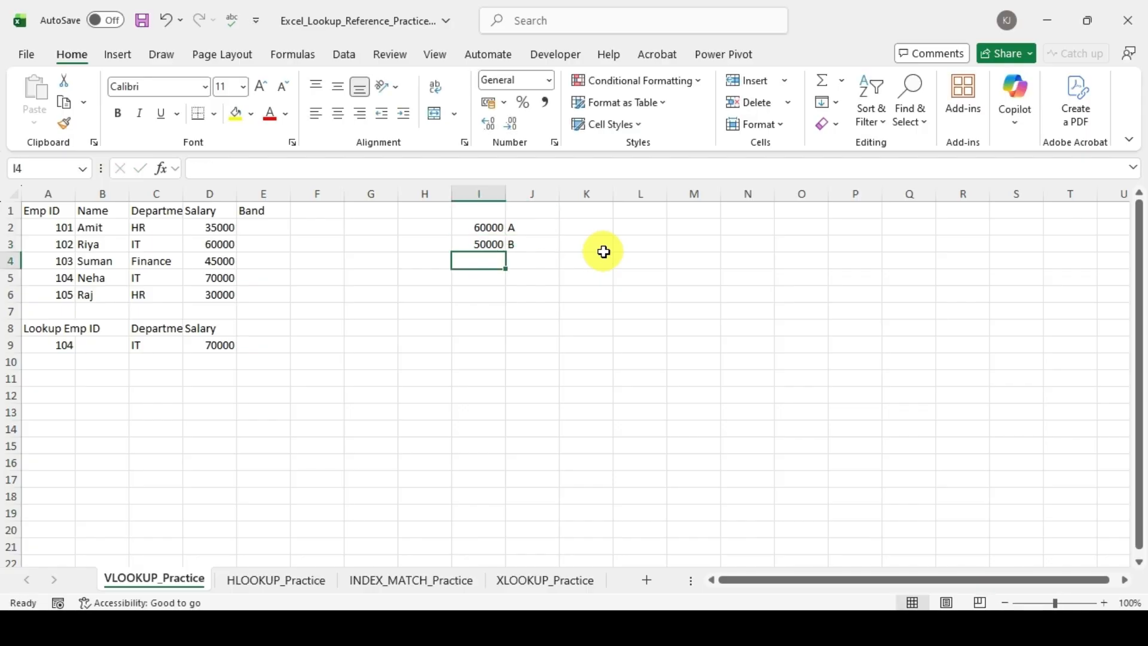
Step: Add 40000 as band C and 30000 as band D to the band table in I4:J5
type("40000")
key("Tab")
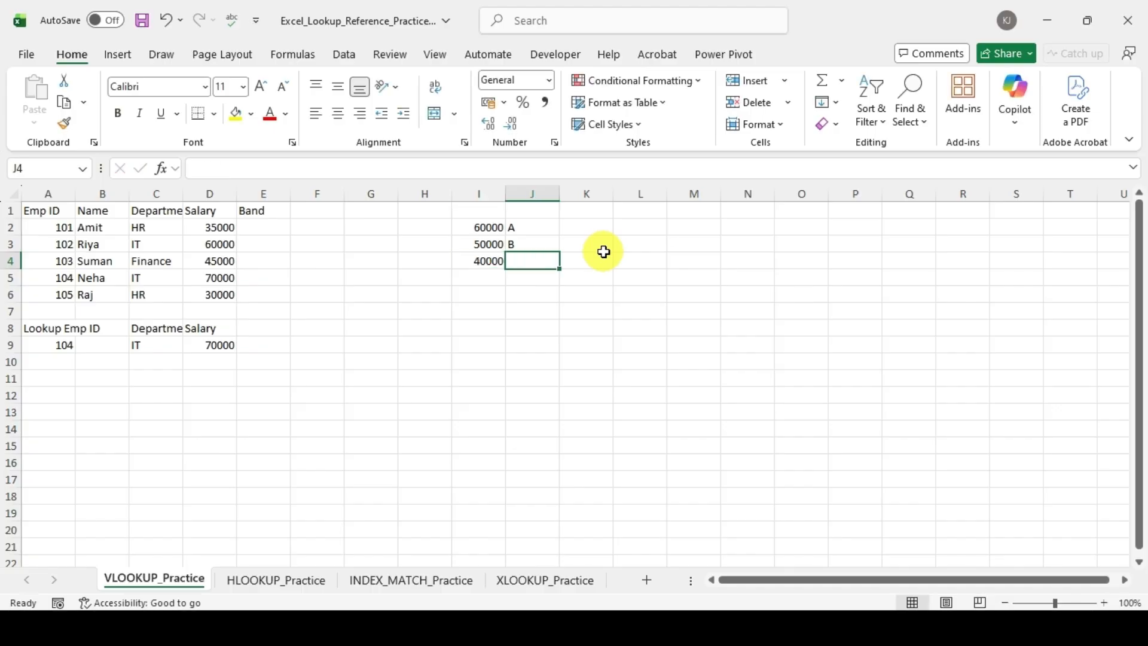
type("c")
key("BackSpace")
type("C")
key("Return")
type("3000")
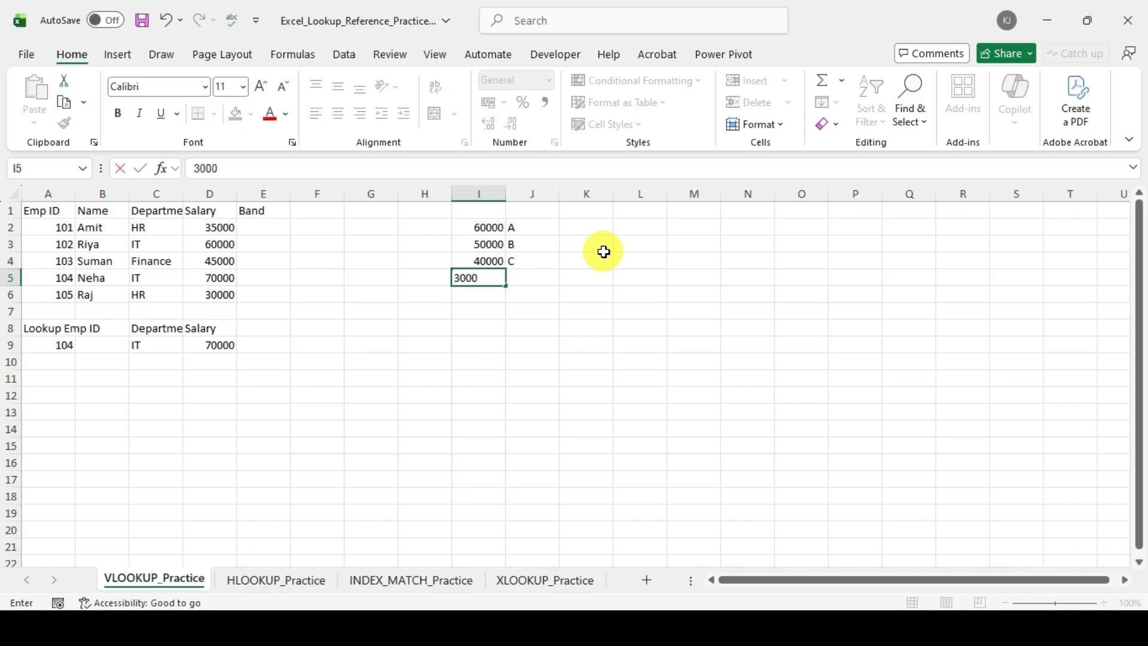
type("0")
key("Tab")
type("D")
key("Return")
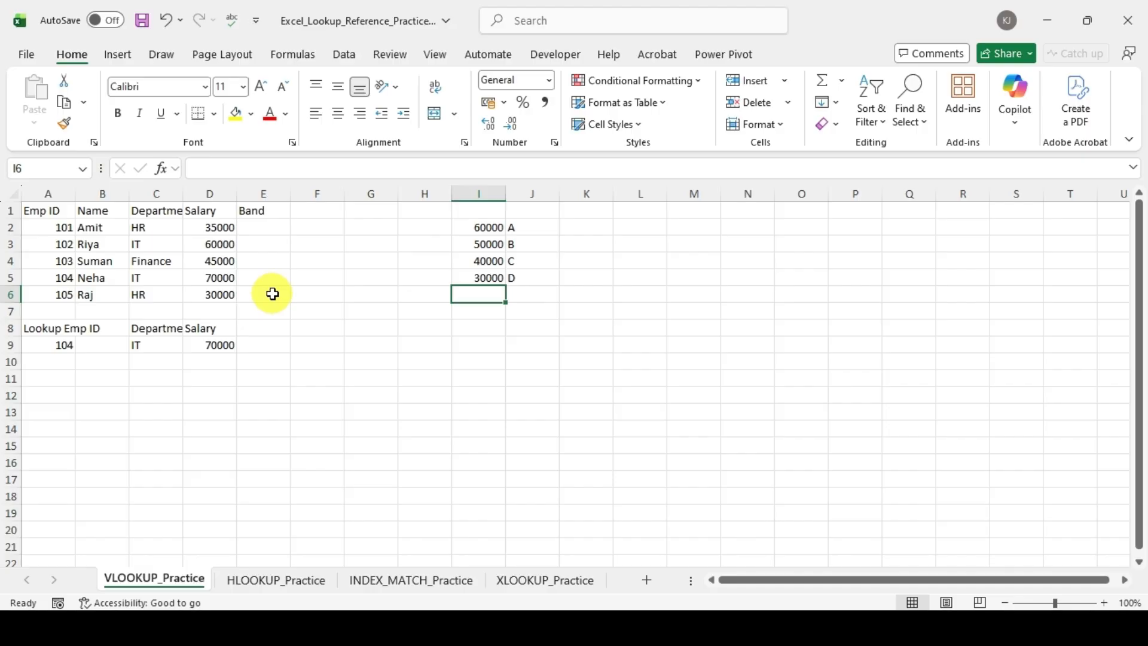
Step: Enter =VLOOKUP(D2,I2:J5,2,TRUE) in E2 to find the first employee's salary band by approximate match
left_click(263, 227)
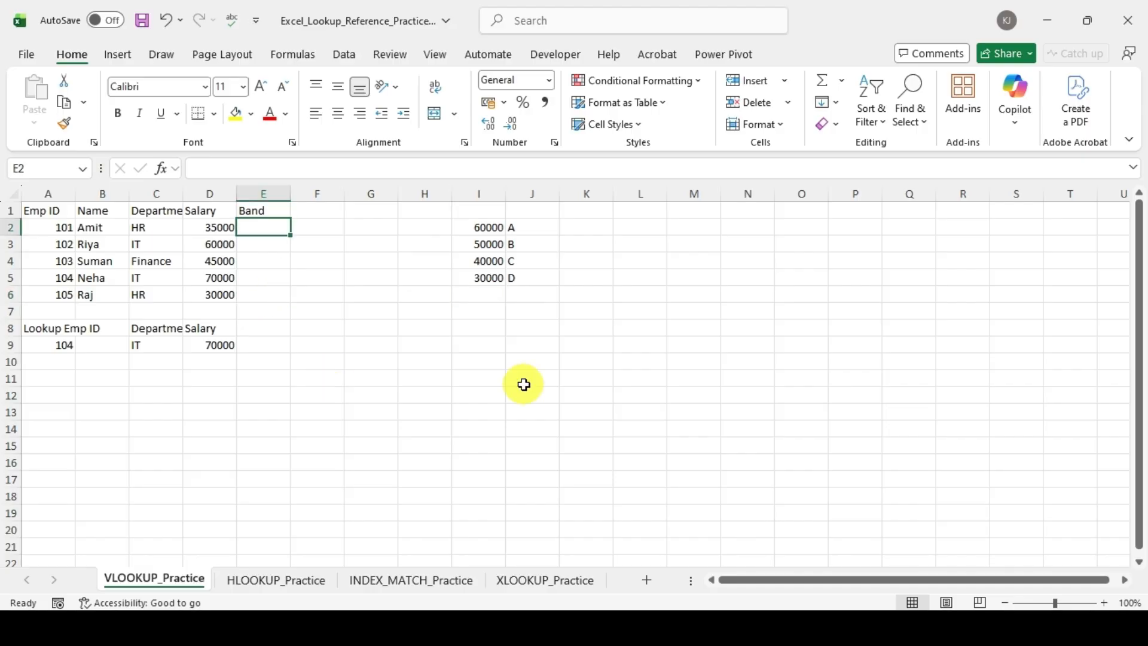
type("=vl")
key("Tab")
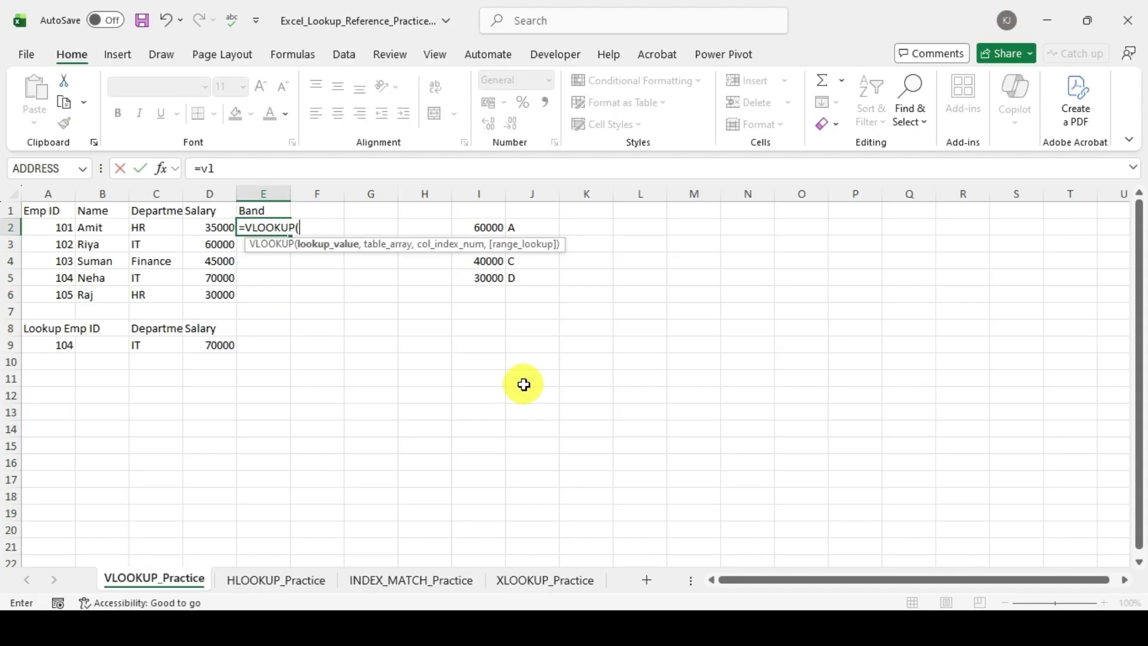
key("Left")
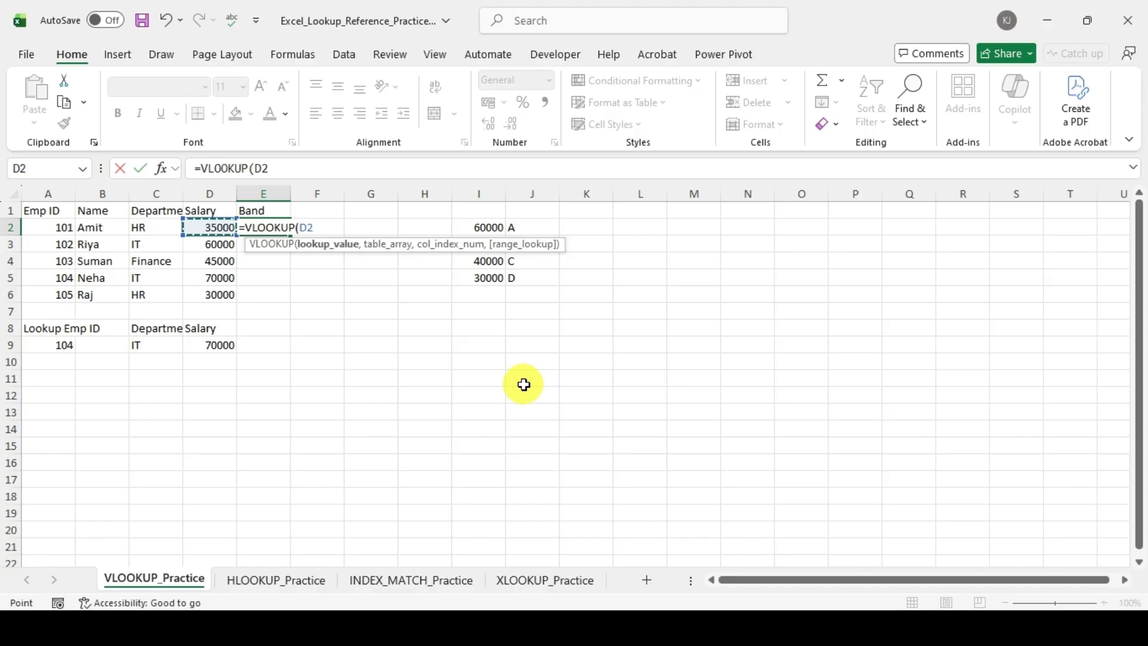
type(",")
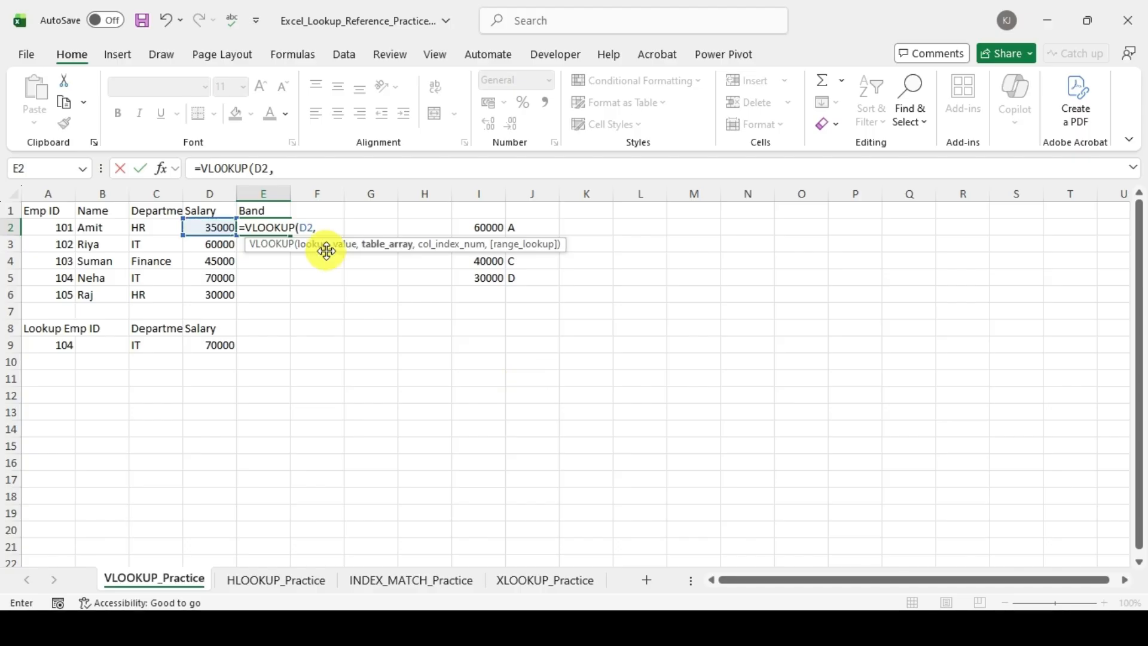
left_click_drag(490, 228, 531, 269)
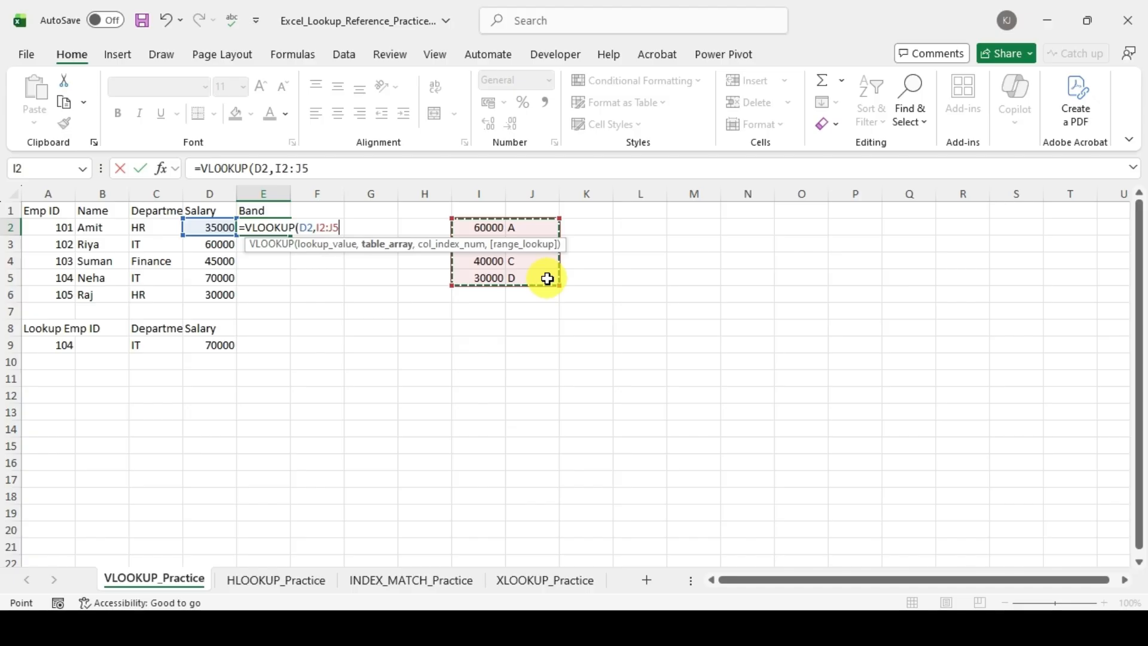
type(",")
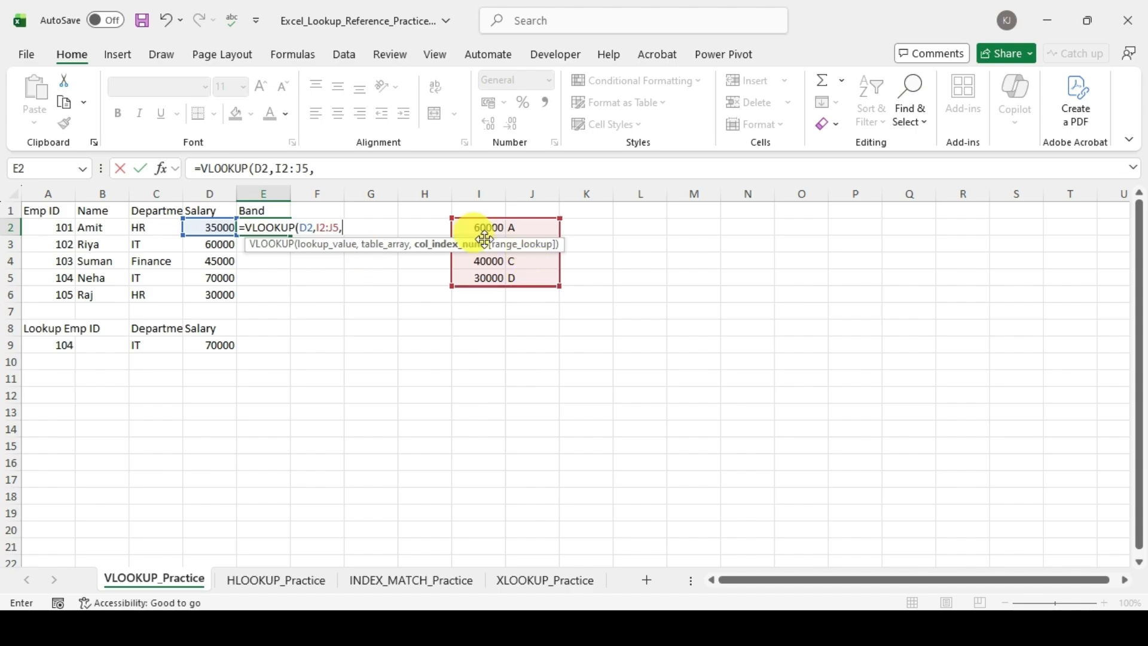
type("2")
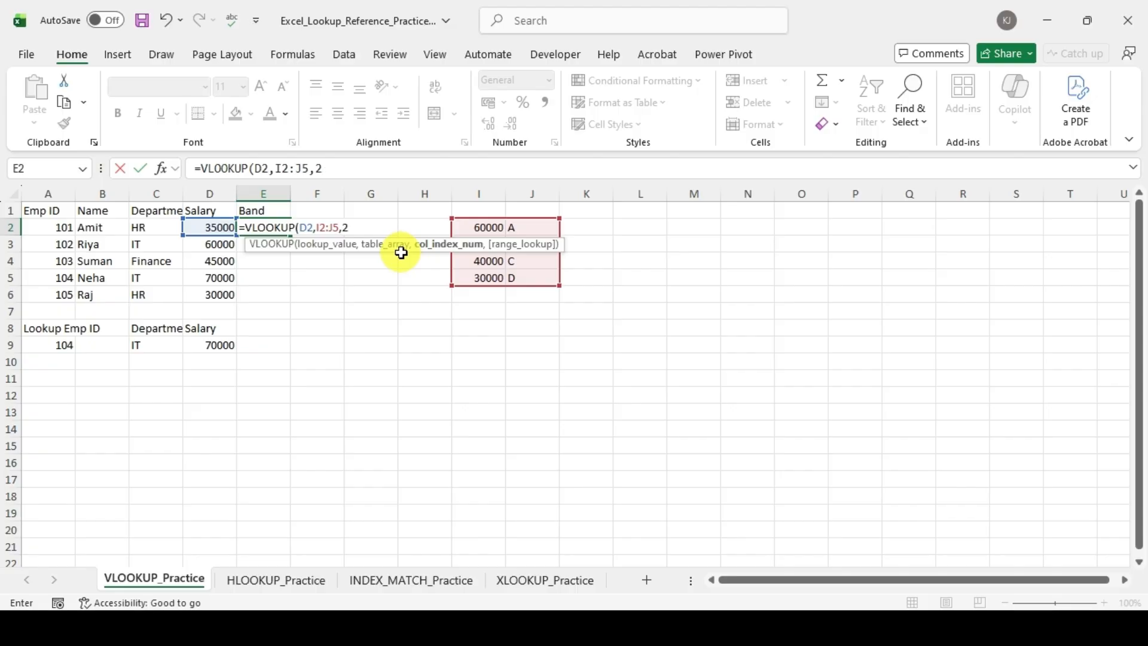
type(",")
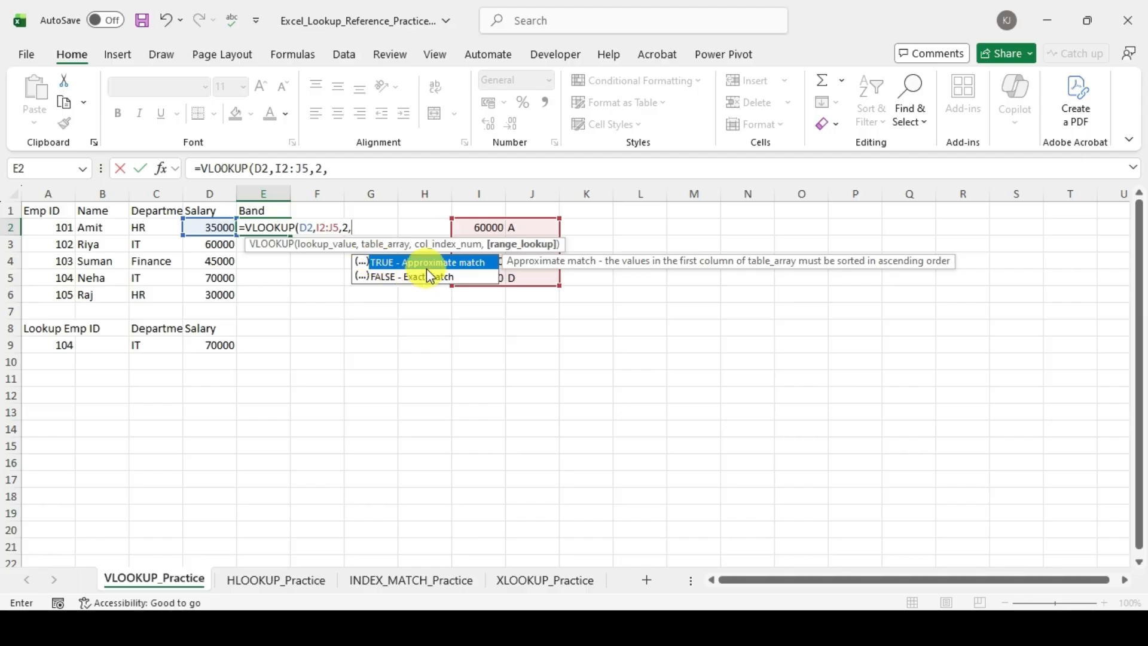
key("Tab")
type(")")
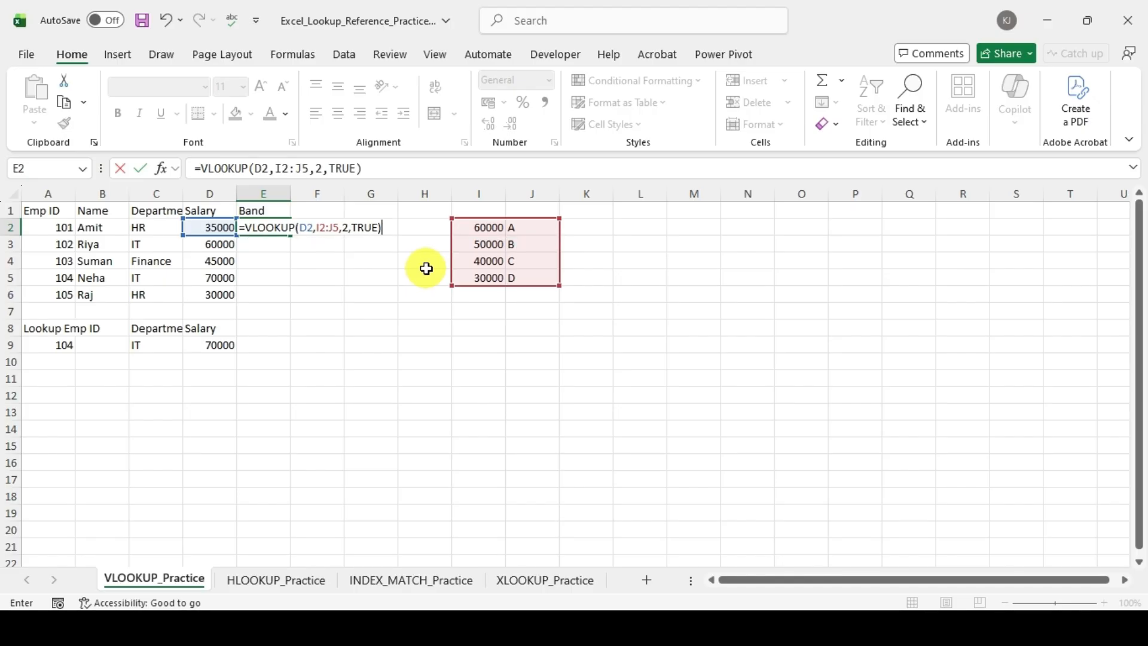
key("Return")
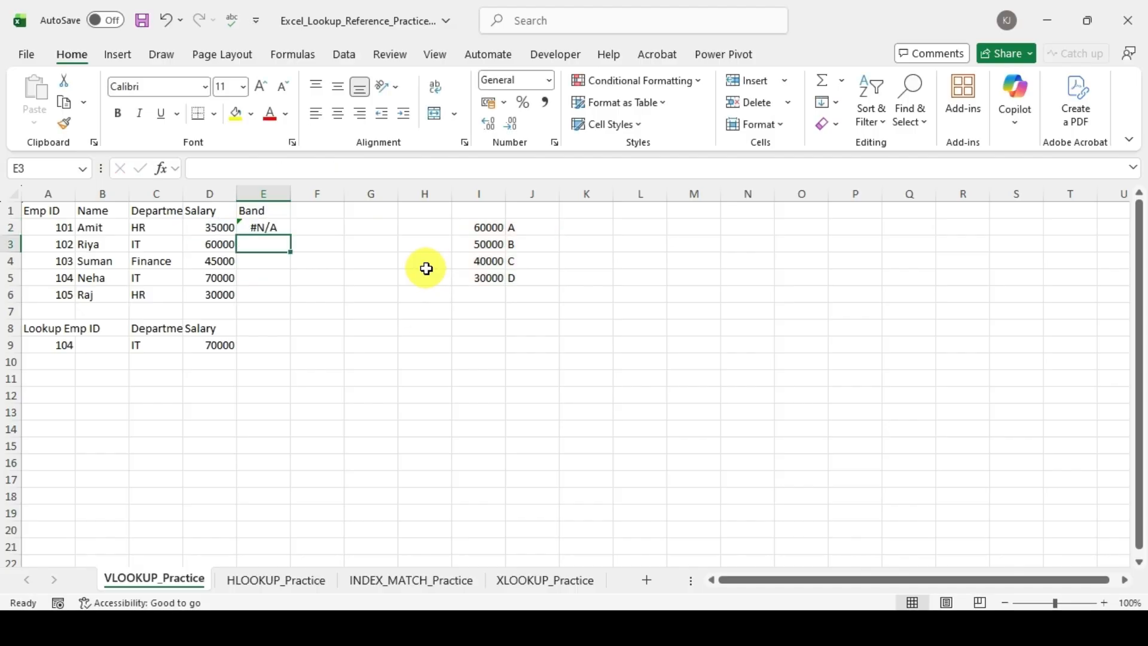
left_click(264, 231)
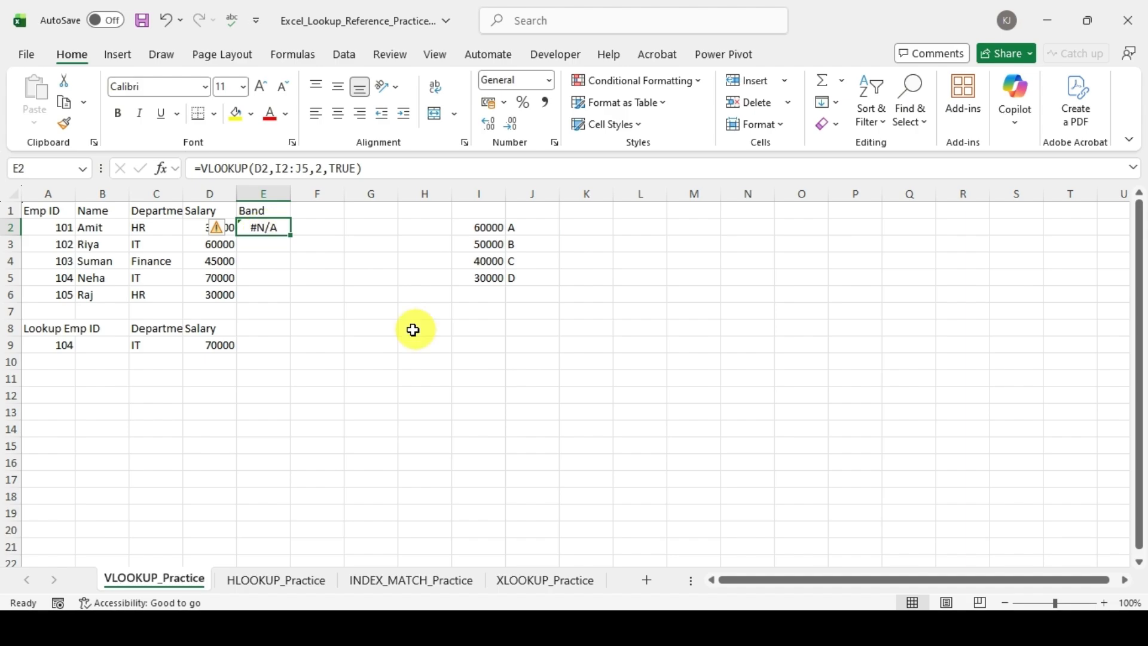
left_click(376, 312)
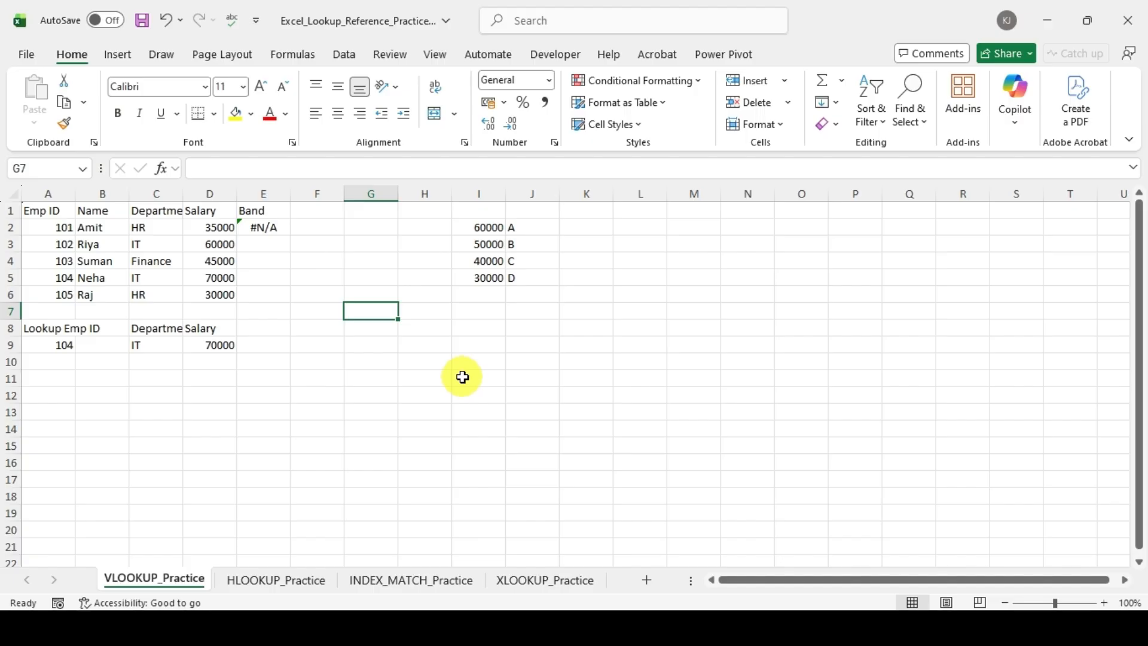
type("=")
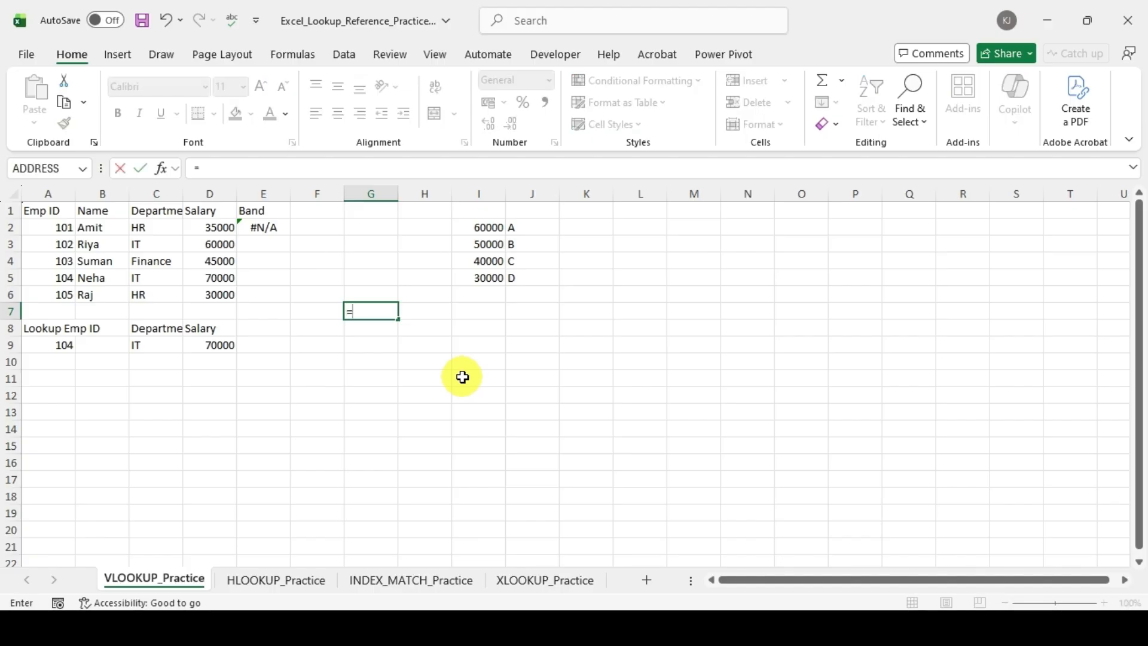
type("vl")
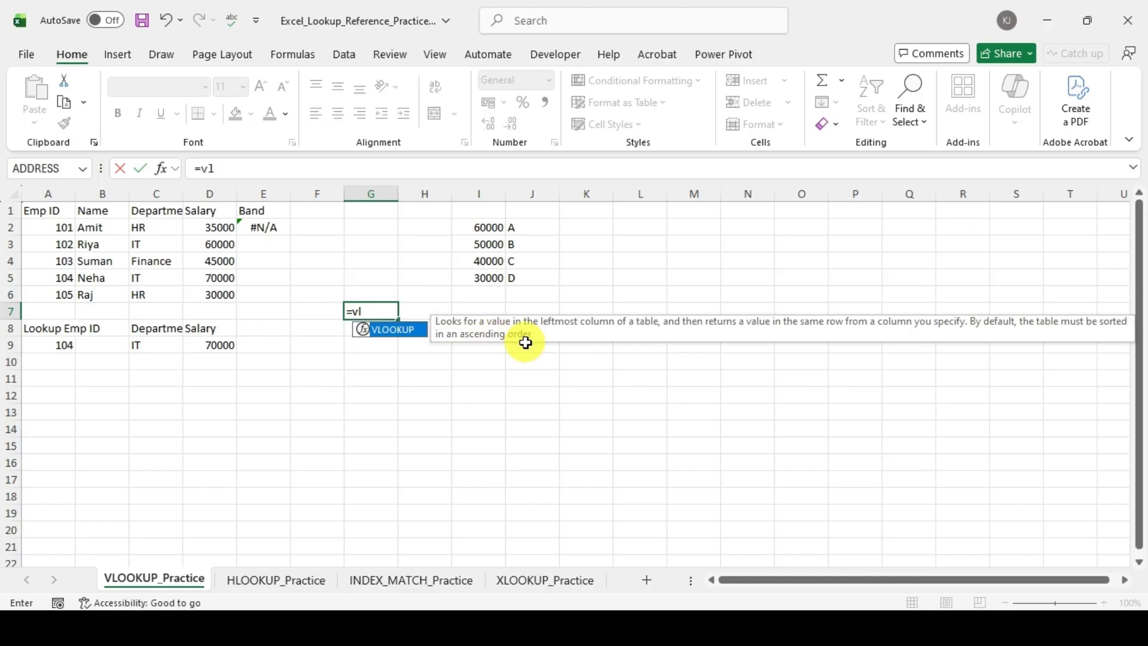
left_click(264, 227)
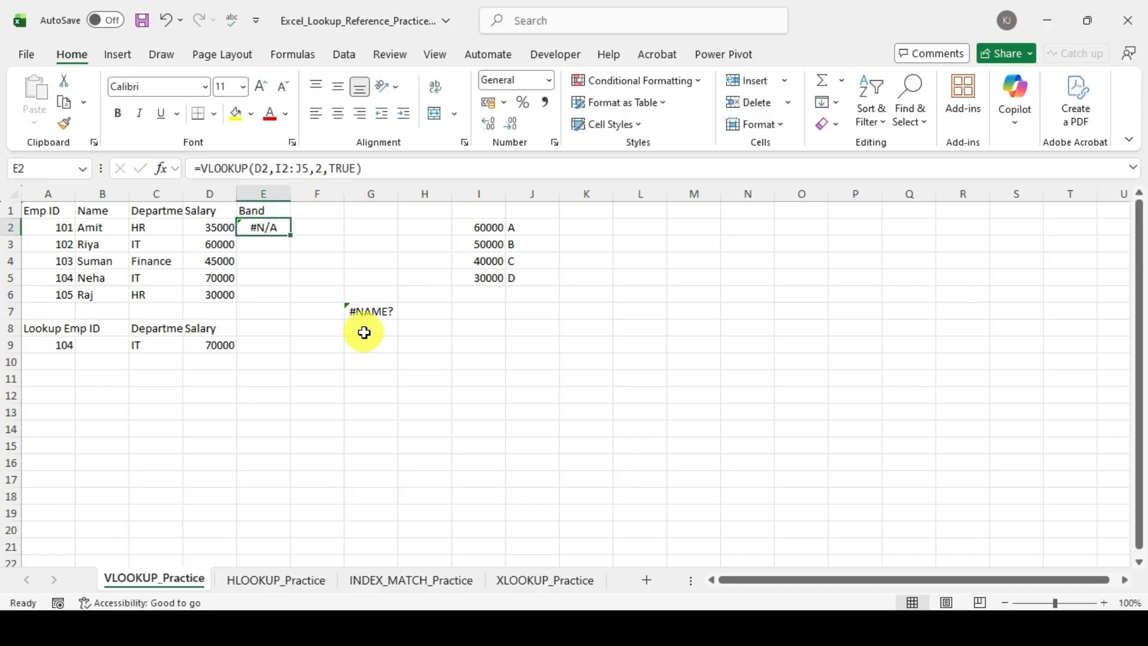
left_click(372, 306)
key("Delete")
Step: Re-enter the range_lookup argument of the Band formula in E2 as TRUE for an approximate match
left_click(286, 228)
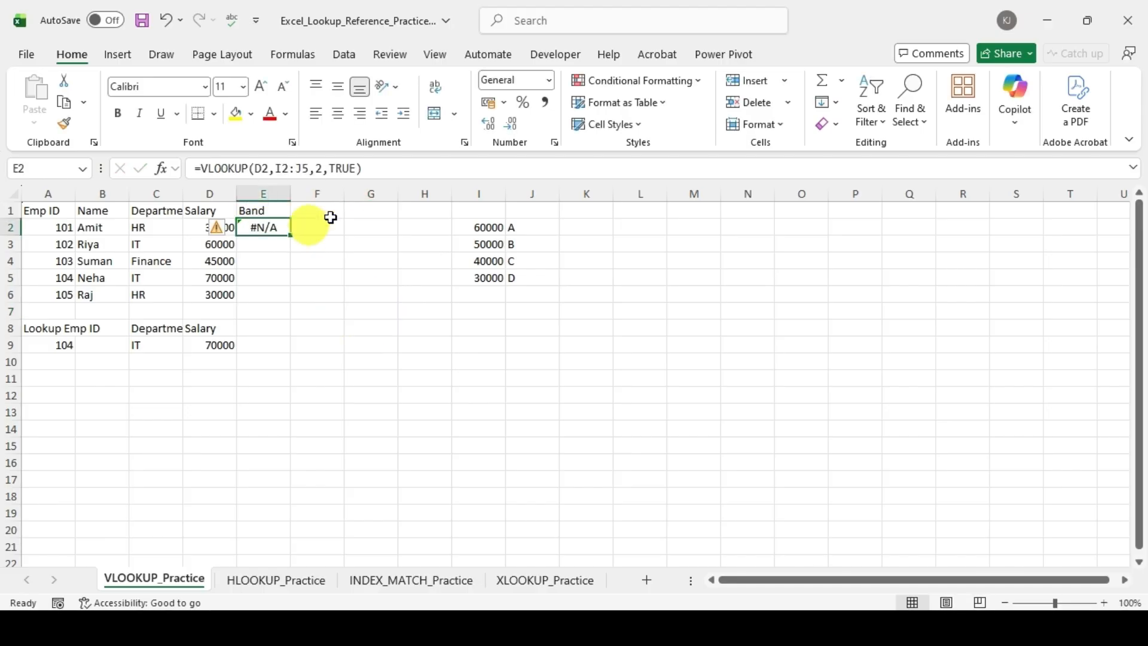
left_click(358, 168)
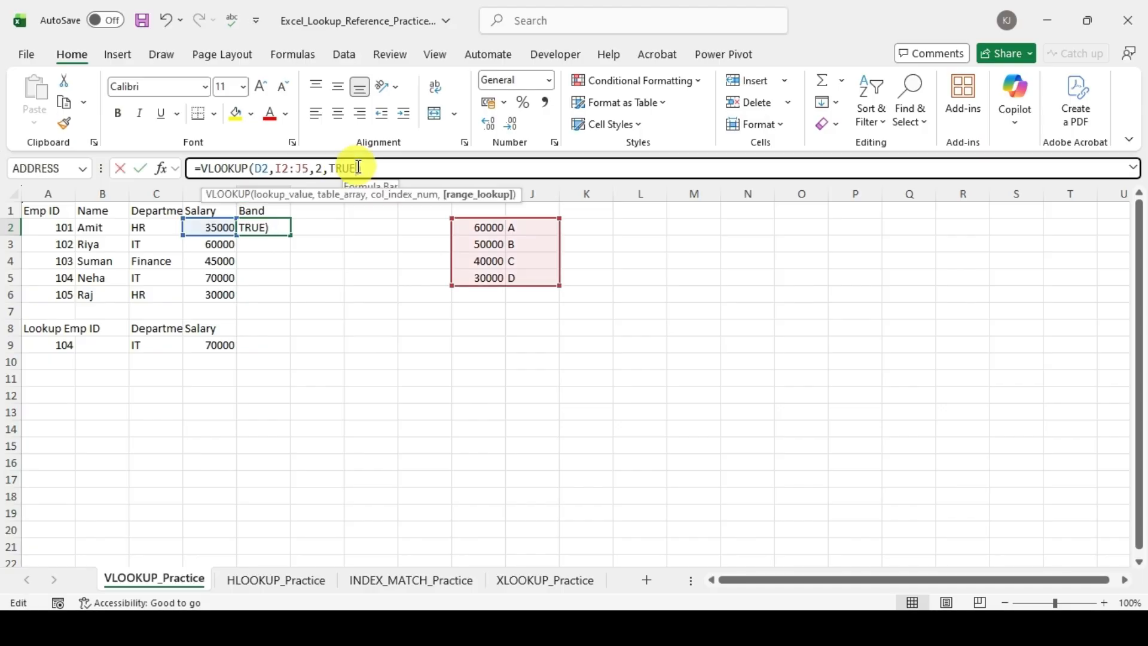
key("BackSpace")
key("BackSpace")
key("BackSpace")
key("BackSpace")
key("BackSpace")
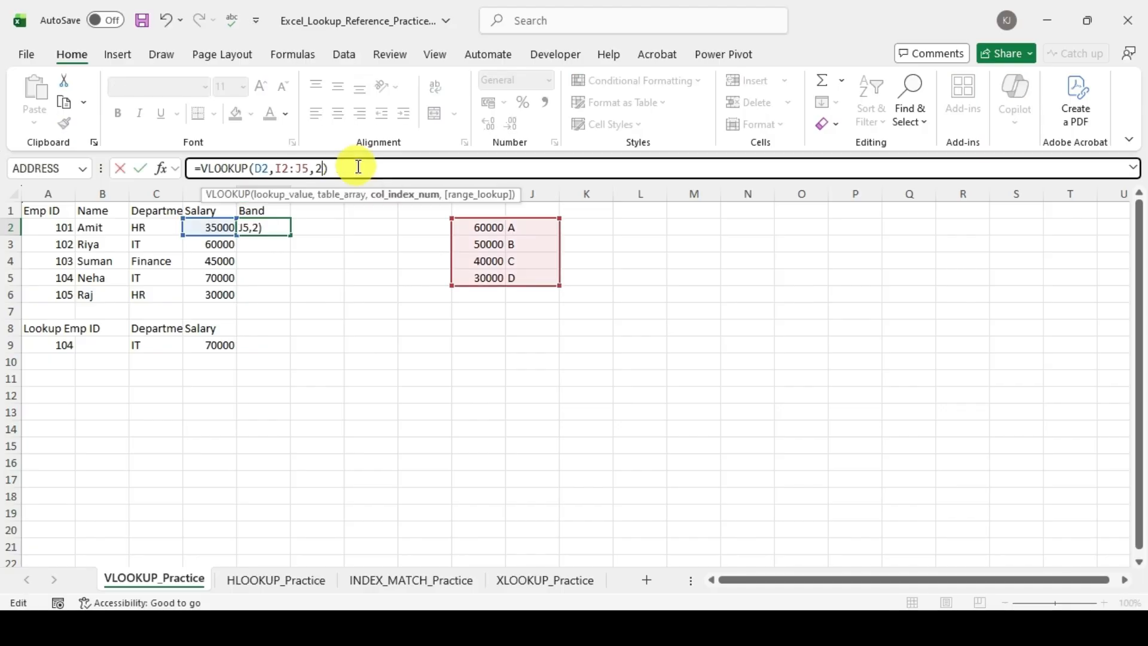
type(",")
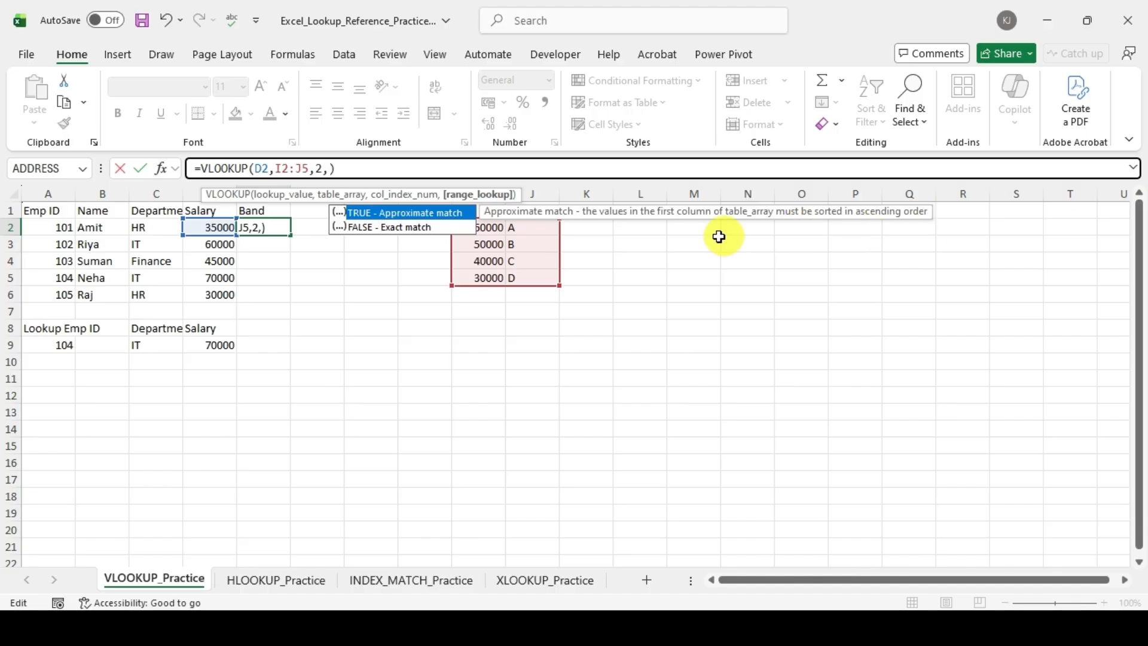
left_click(446, 213)
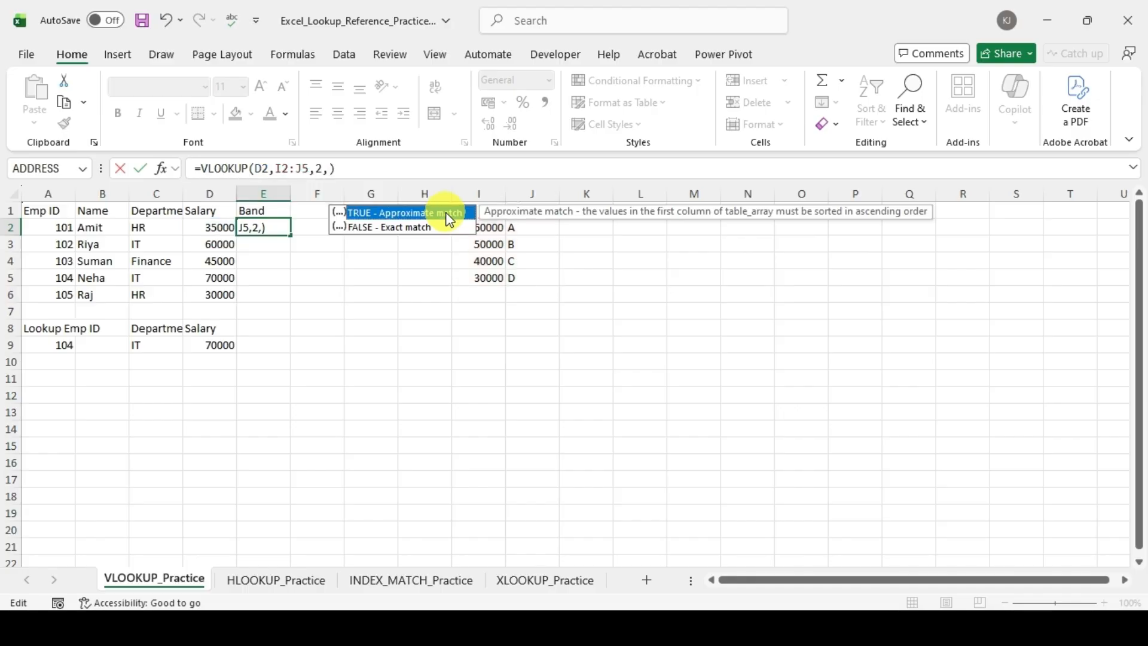
double_click(446, 212)
key("Return")
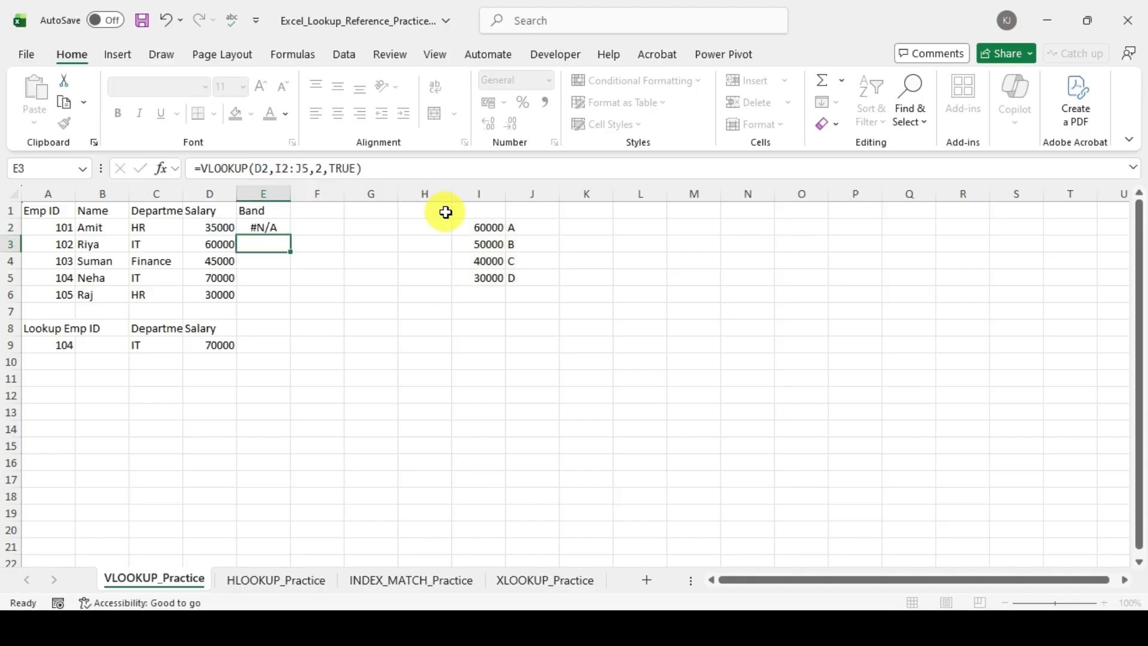
Step: Sort the salary band table in I2:J5 by salary from smallest to largest
left_click(498, 231)
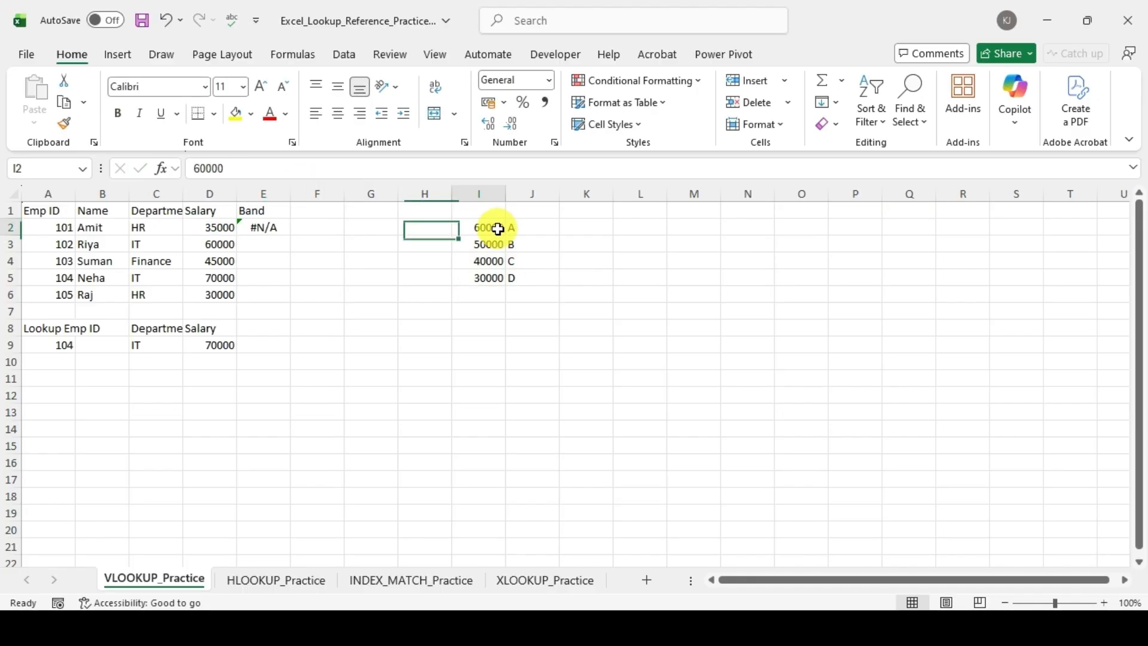
left_click_drag(498, 229, 497, 279)
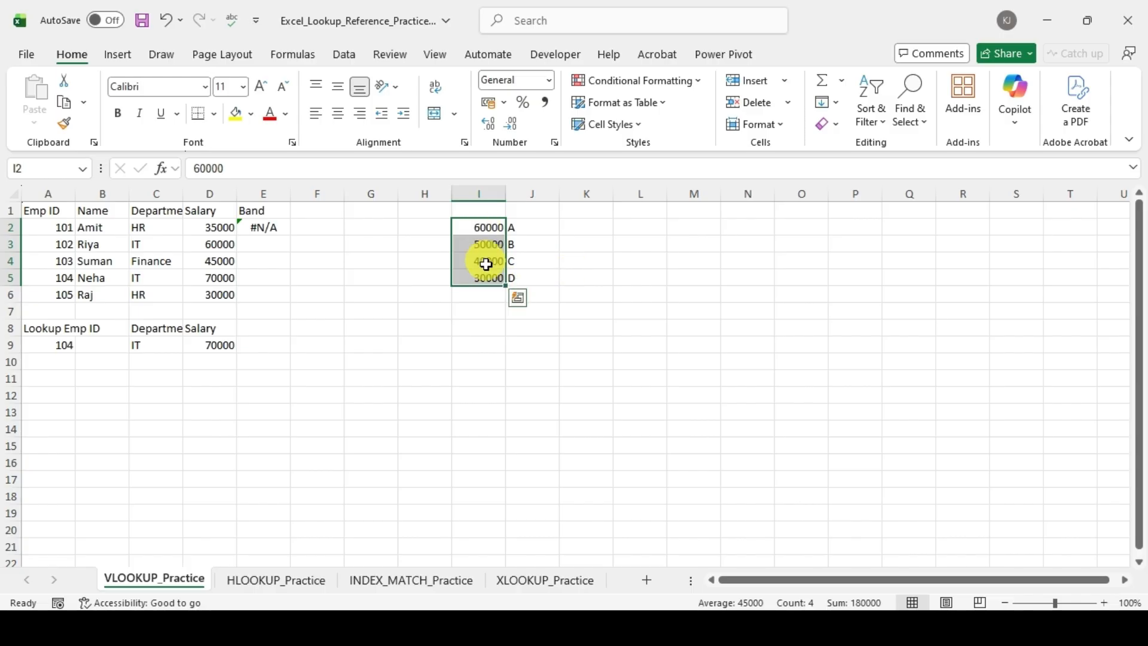
left_click(479, 226)
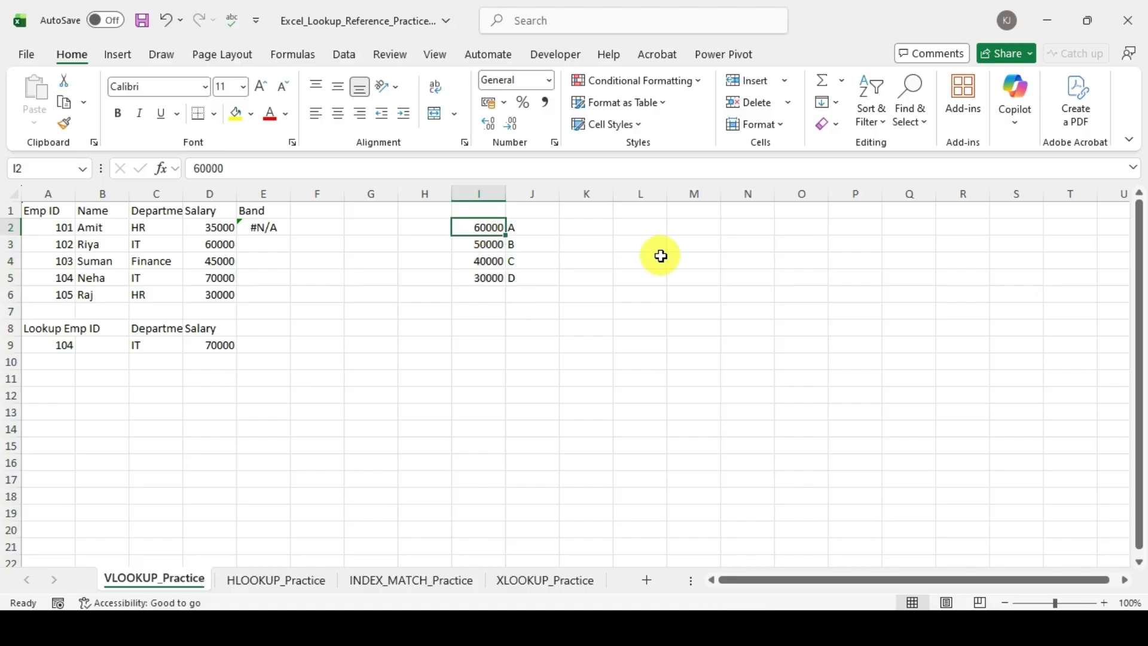
left_click(874, 108)
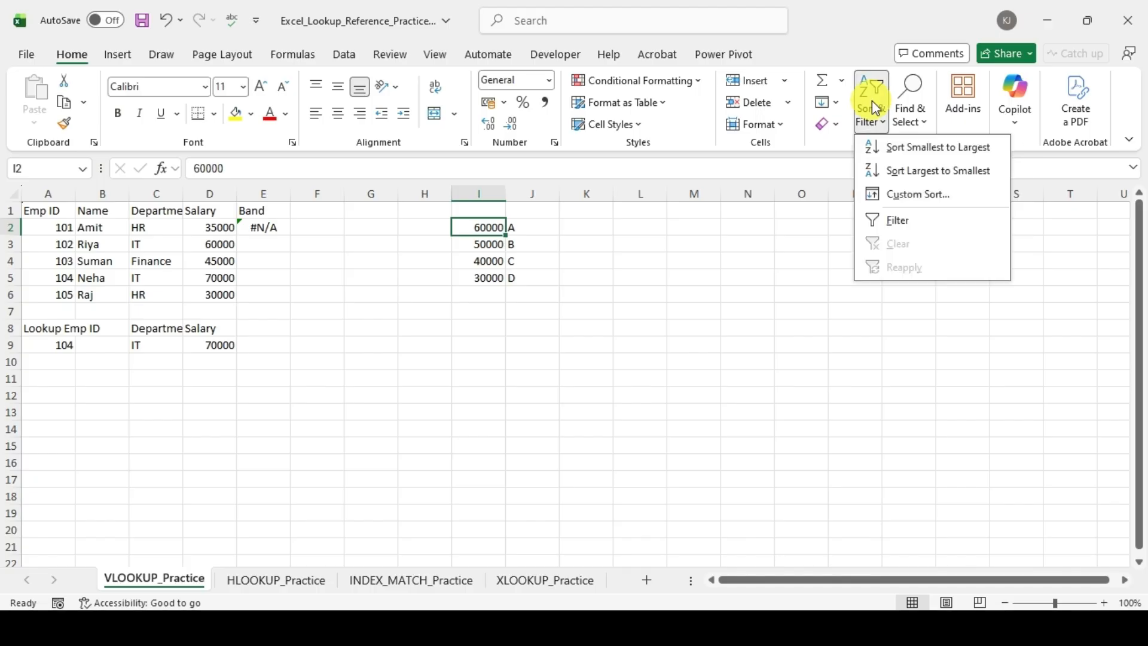
left_click(911, 149)
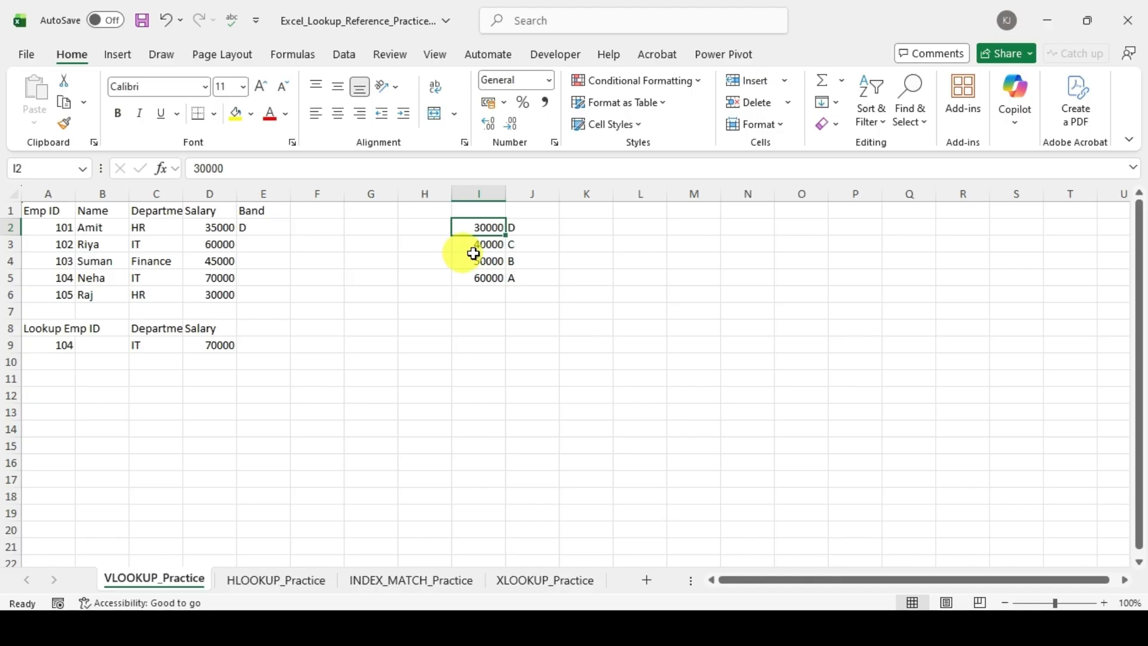
left_click(580, 244)
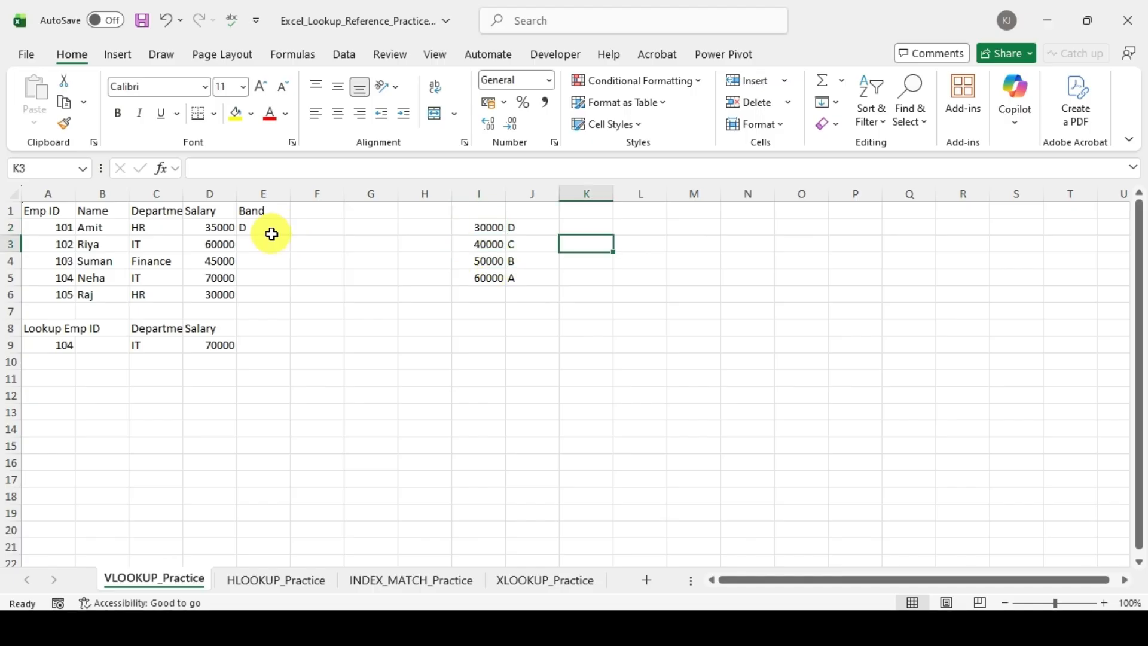
Step: Fill the Band formula from E2 down to E6 and inspect the lookup range it uses in E3
left_click_drag(274, 228, 282, 299)
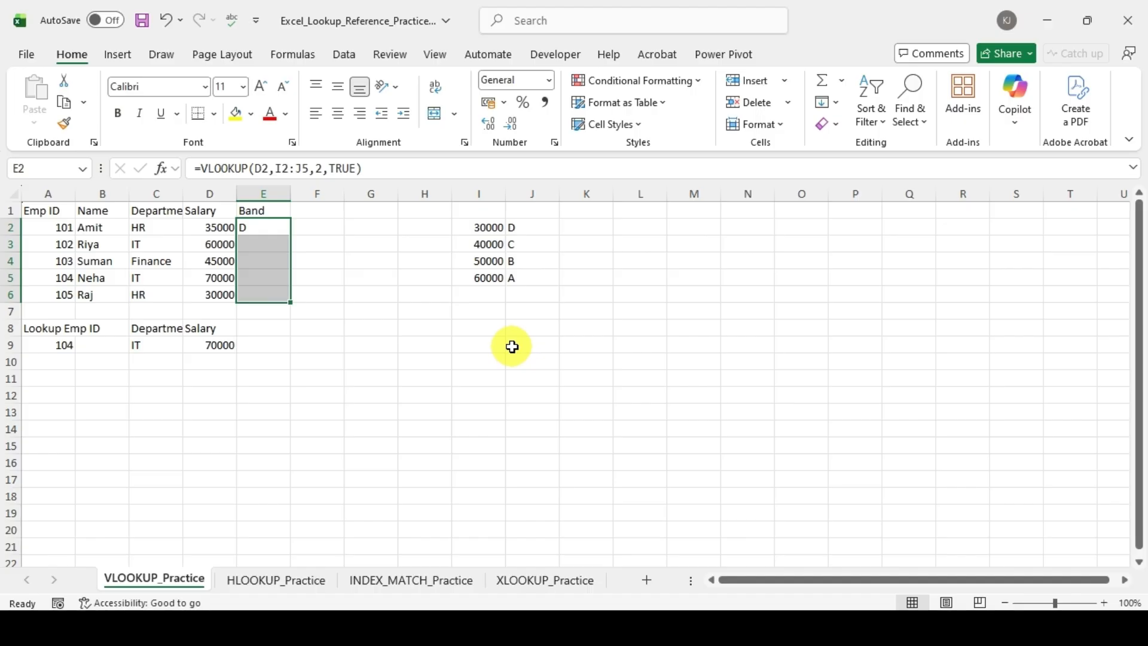
key("ctrl+d")
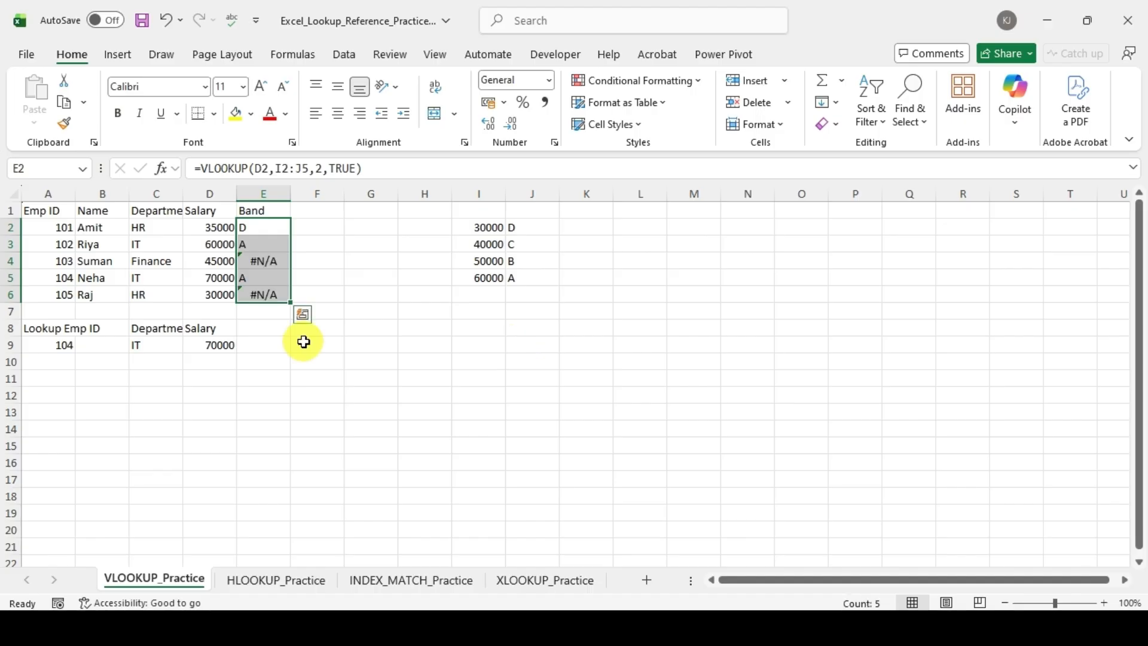
left_click(308, 360)
left_click(269, 240)
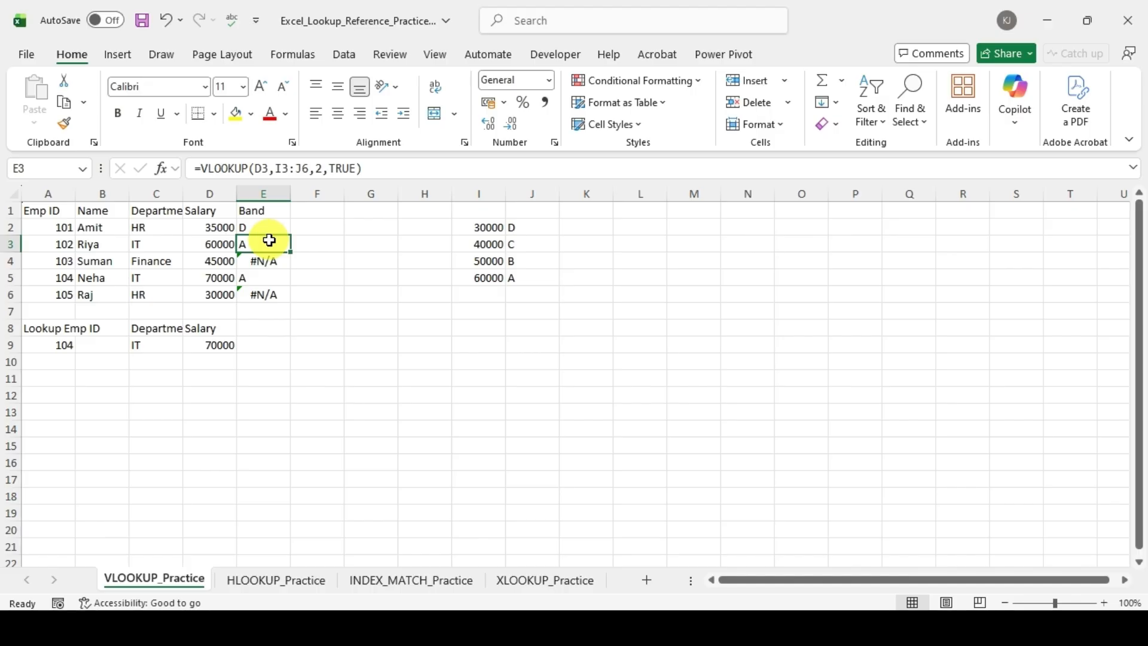
key("F2")
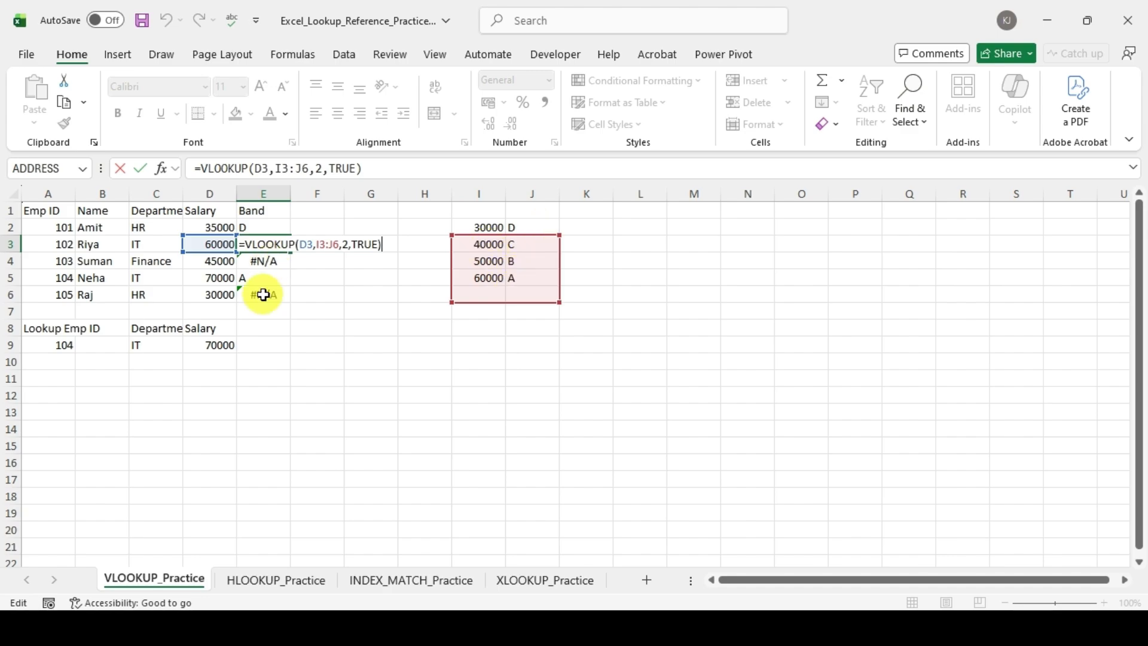
Step: Make the table range in E2's Band formula absolute, as $I$2:$J$5
left_click(283, 228)
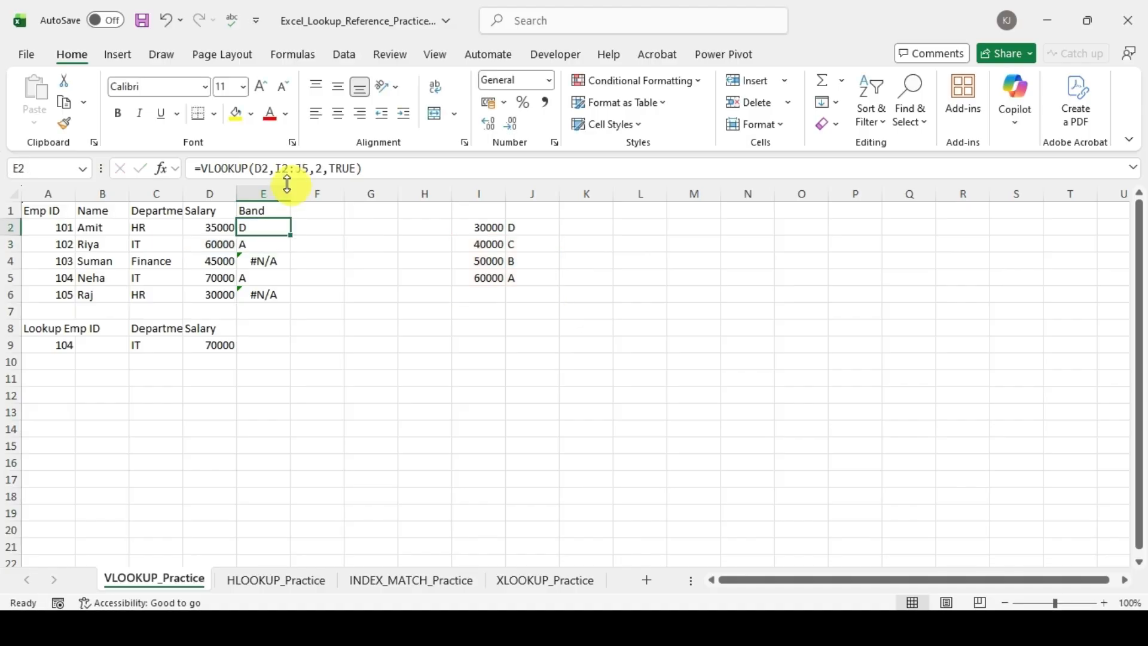
left_click(291, 168)
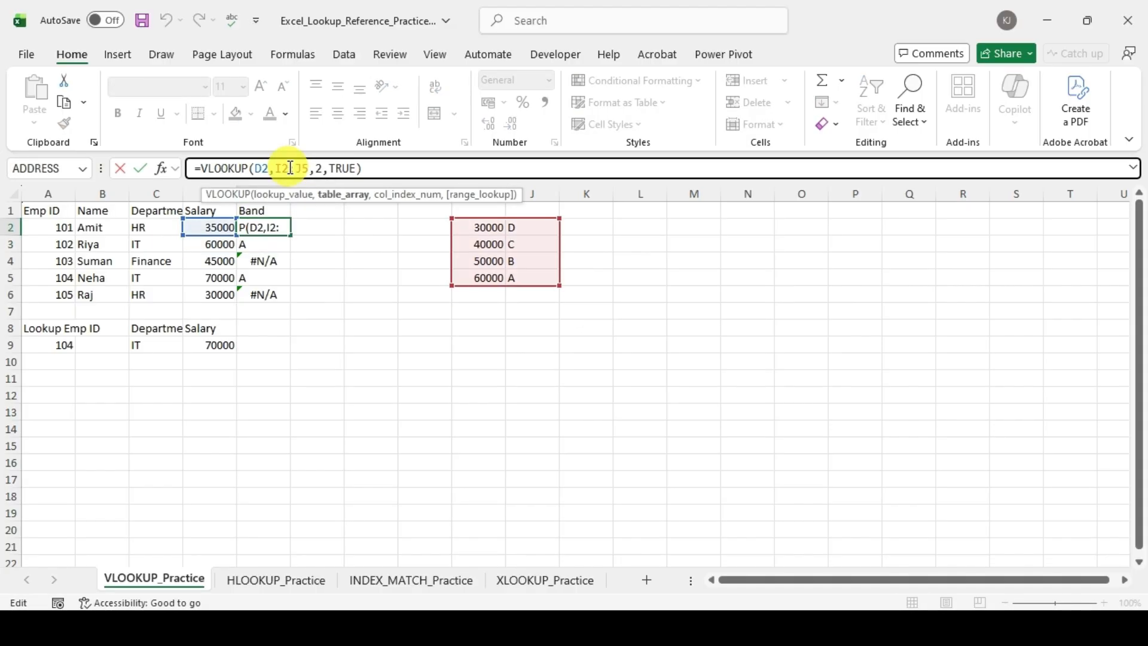
key("F4")
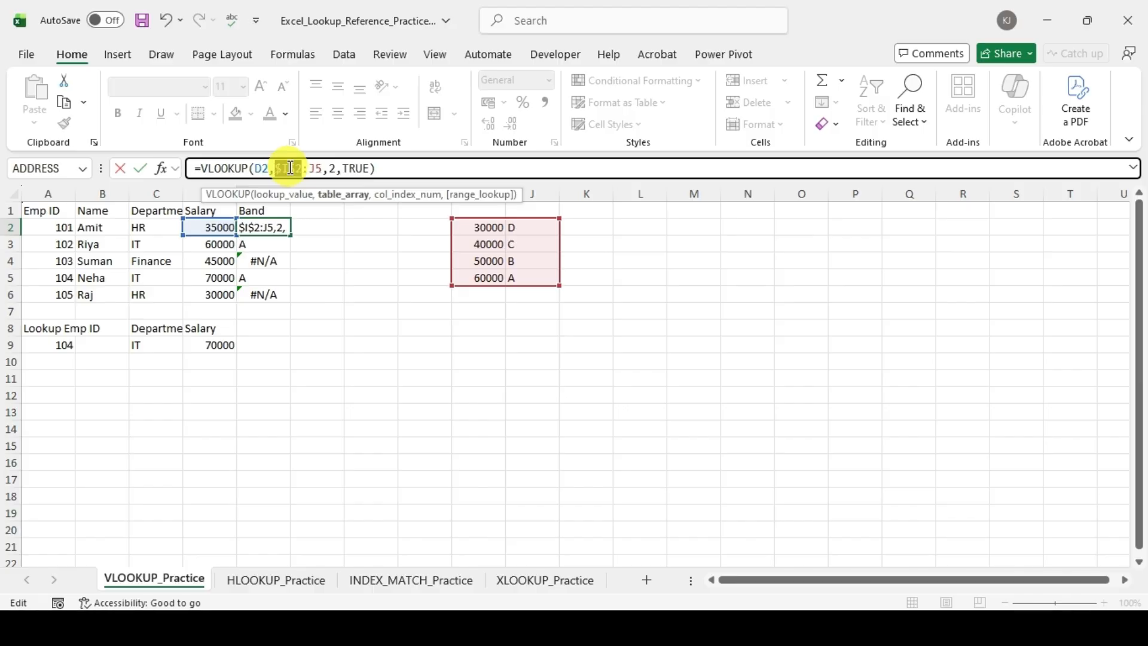
left_click(315, 166)
key("F4")
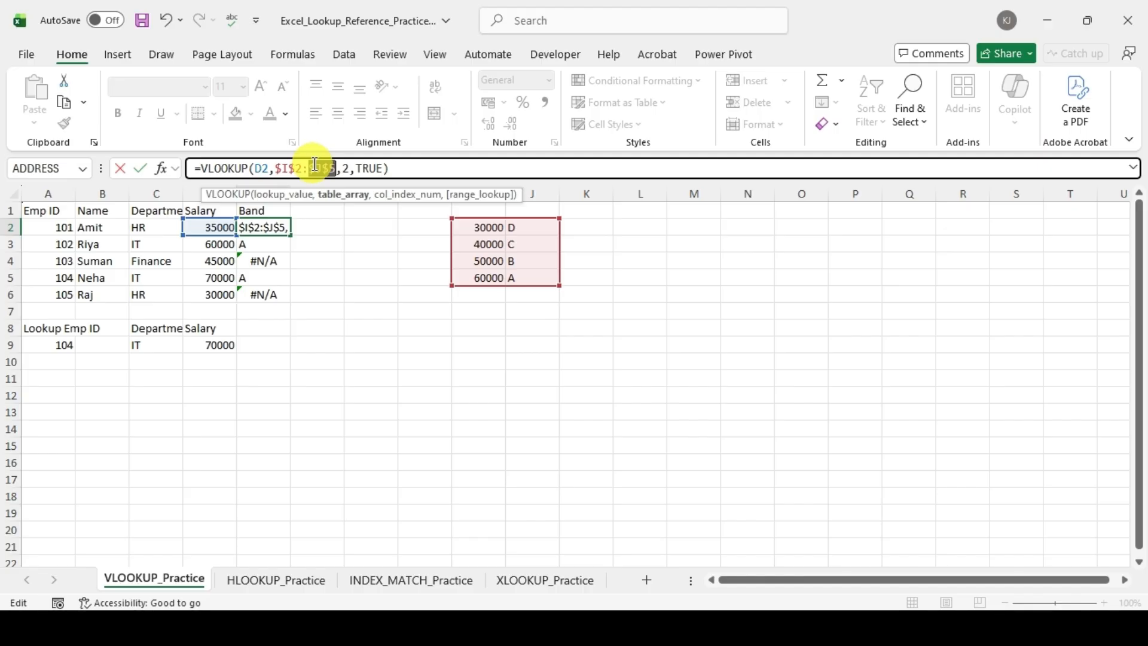
key("ctrl+Return")
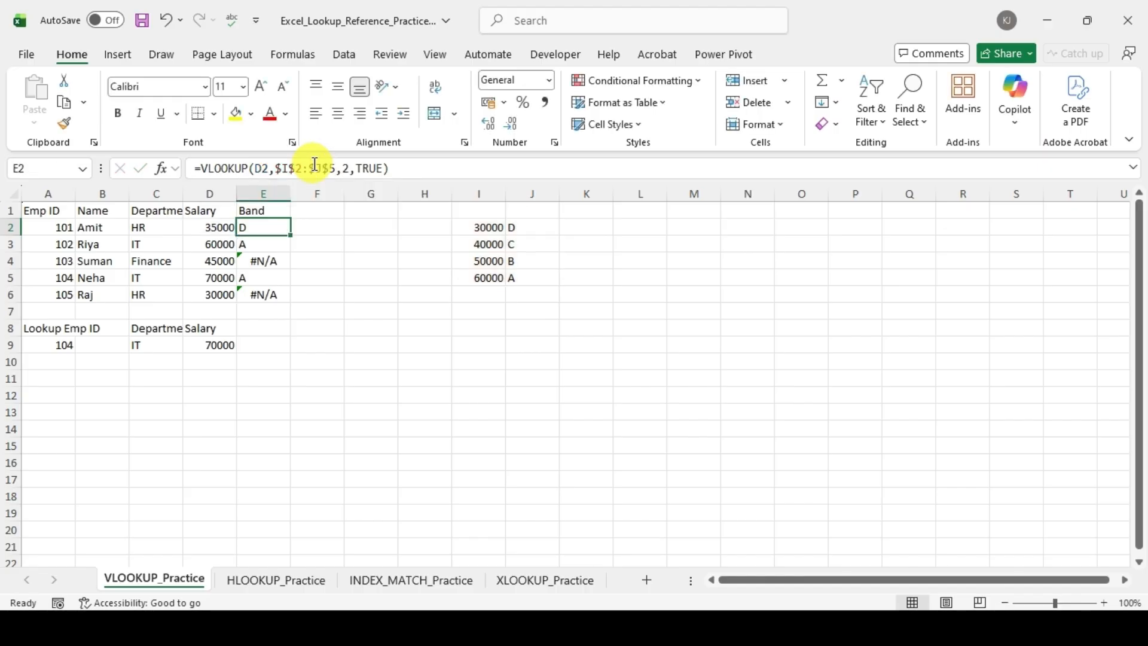
Step: Fill the Band formula with the locked table range from E2 down to E6, and check the formula in E2
key("shift+Down")
key("shift+Down")
key("shift+Down")
key("shift+Down")
key("shift+Down")
key("shift+Up")
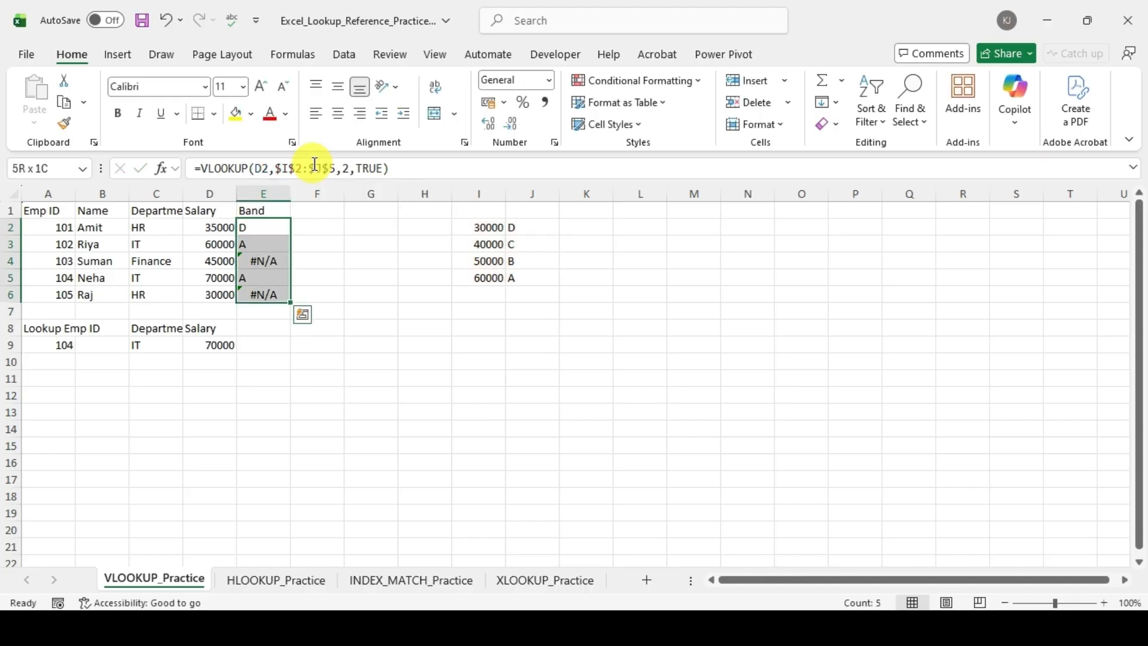
key("ctrl+d")
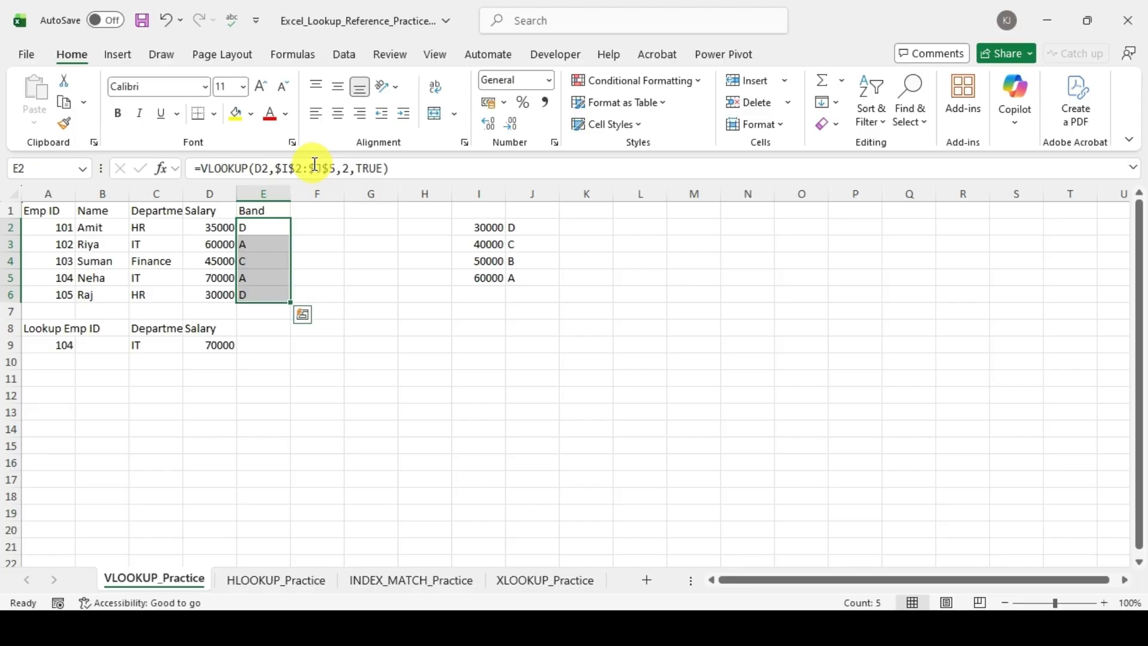
left_click(386, 311)
left_click(482, 226)
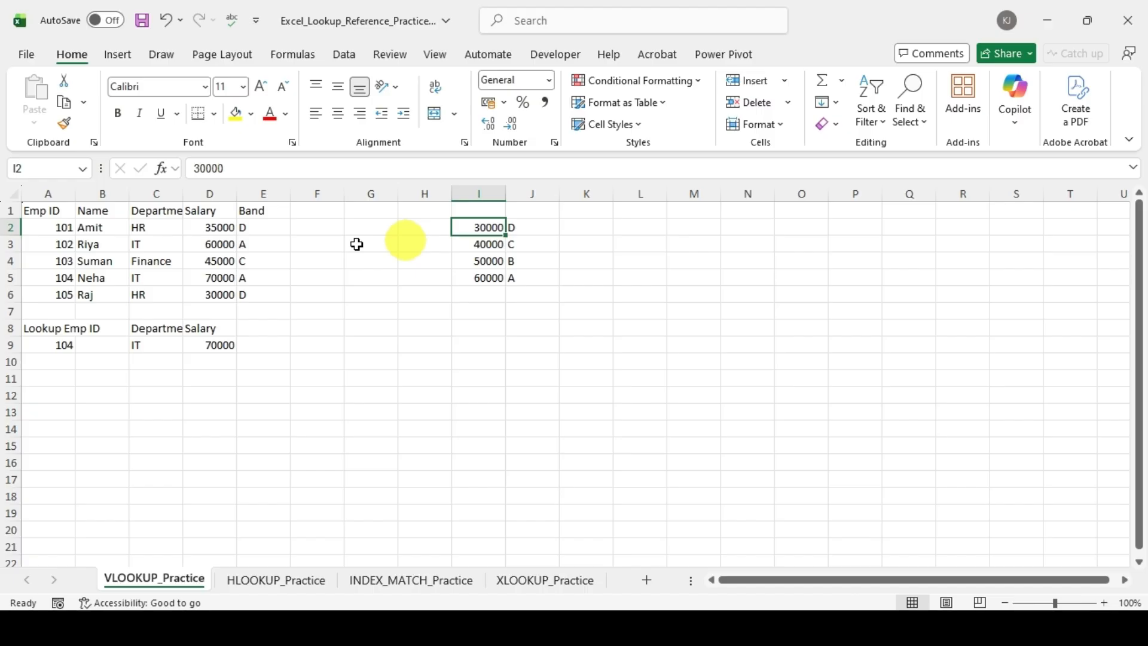
left_click(265, 228)
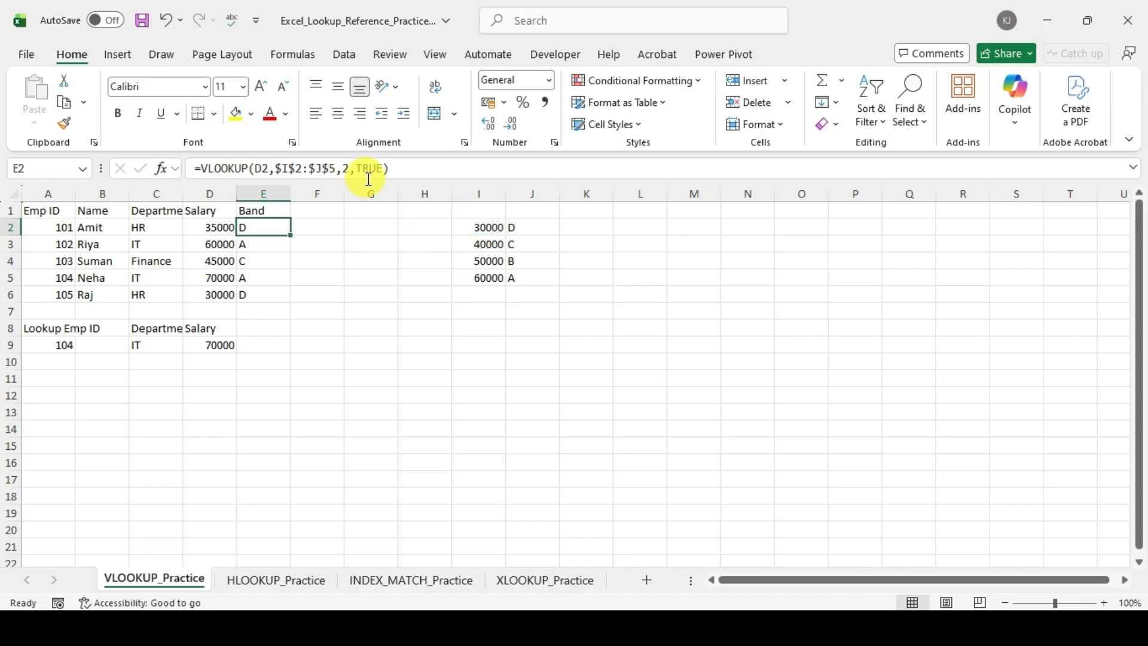
Step: Try to name the band table range I2:J5 as Band
left_click_drag(481, 230, 525, 277)
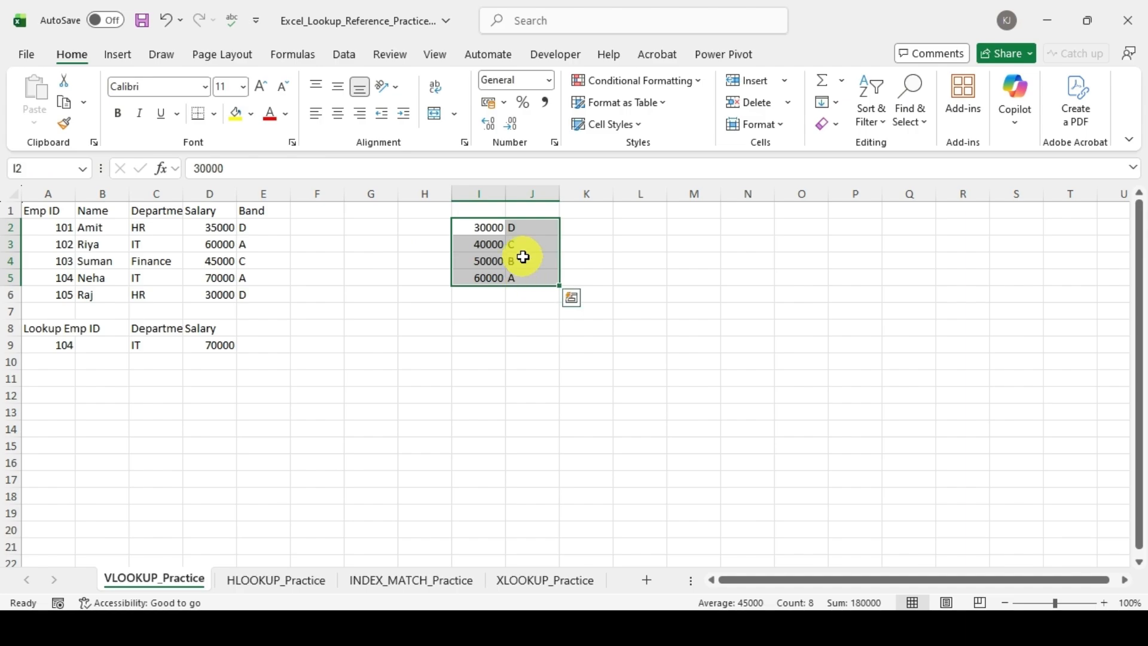
left_click(38, 172)
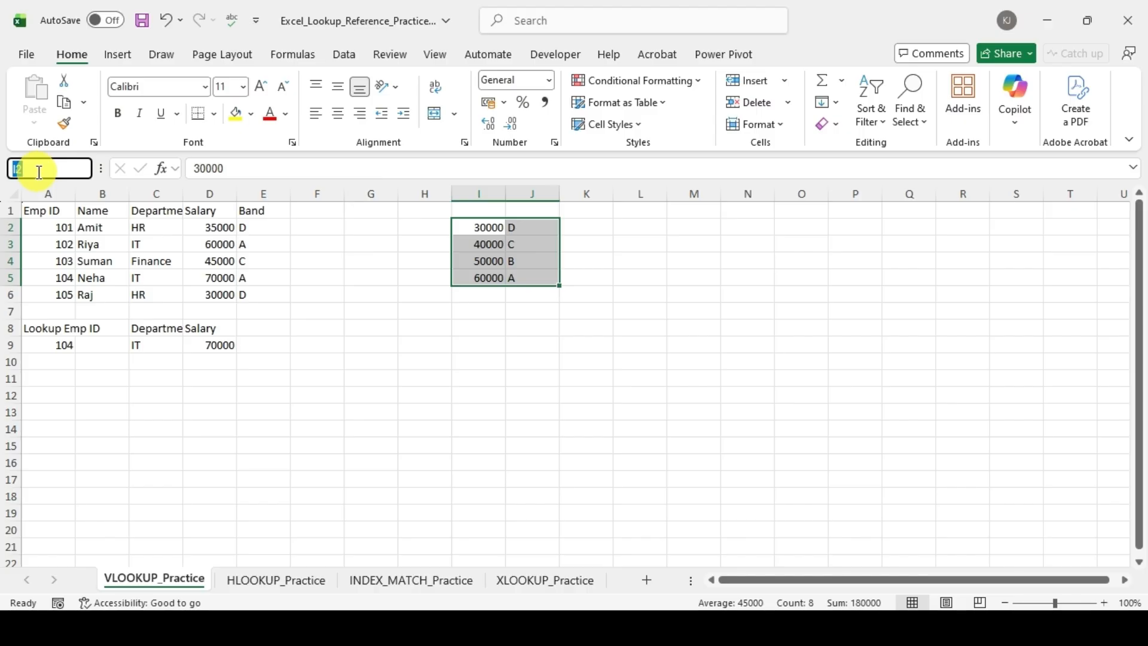
type("Band")
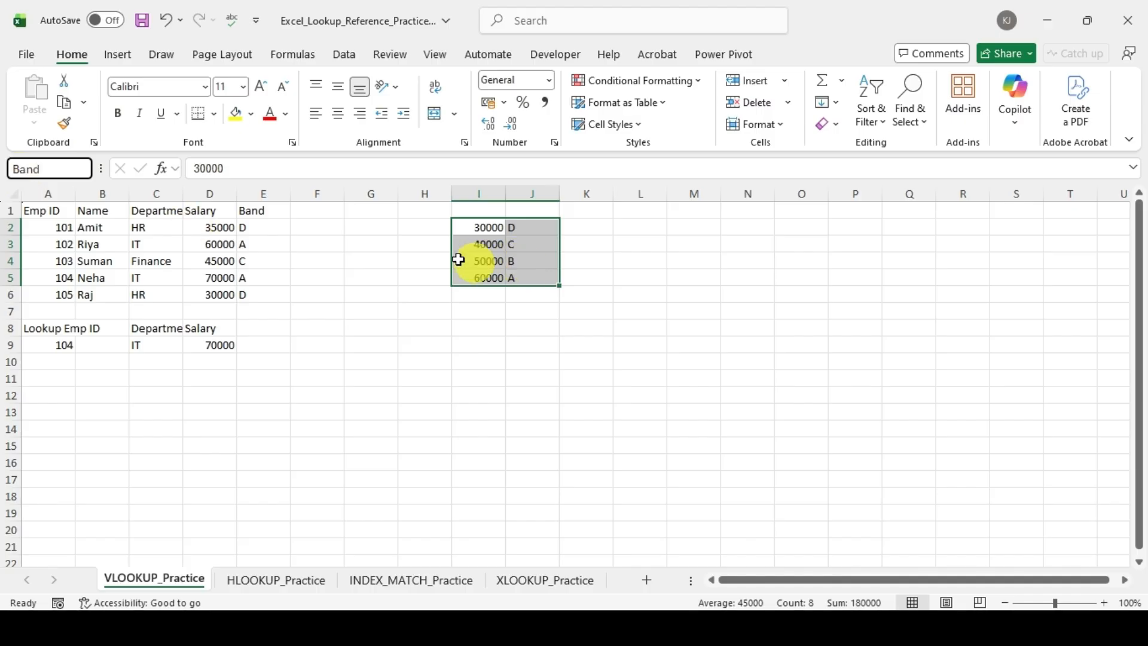
left_click(384, 246)
Step: Select the band table I2:J5, check the workbook's defined names and view the New Name settings without creating a name
left_click_drag(482, 232, 518, 274)
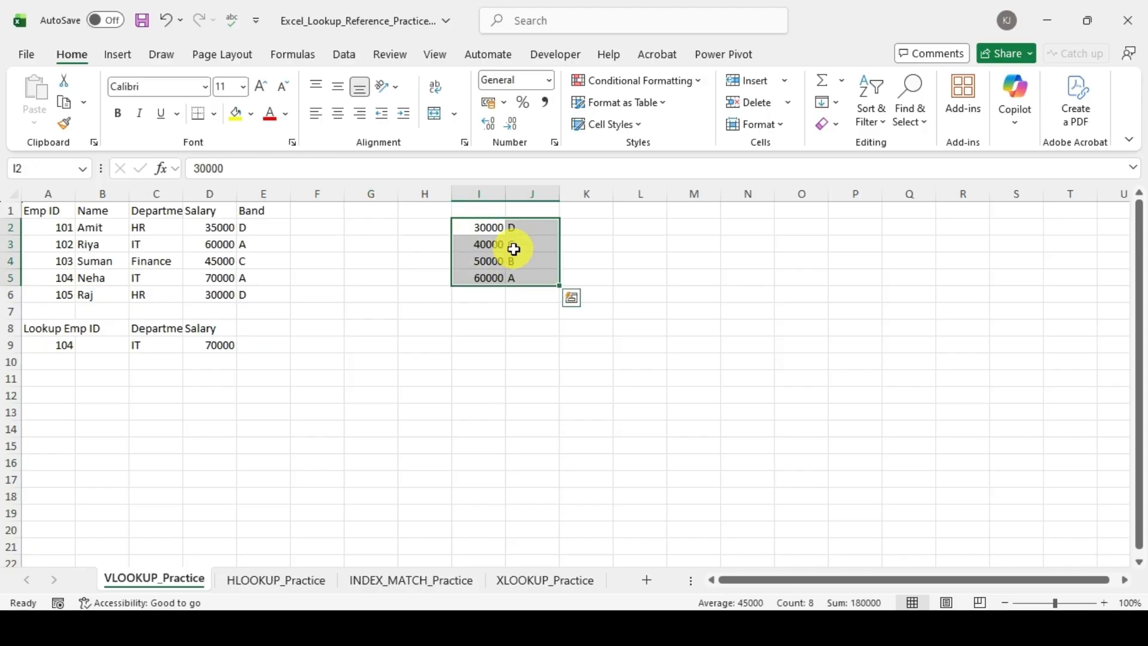
left_click(295, 60)
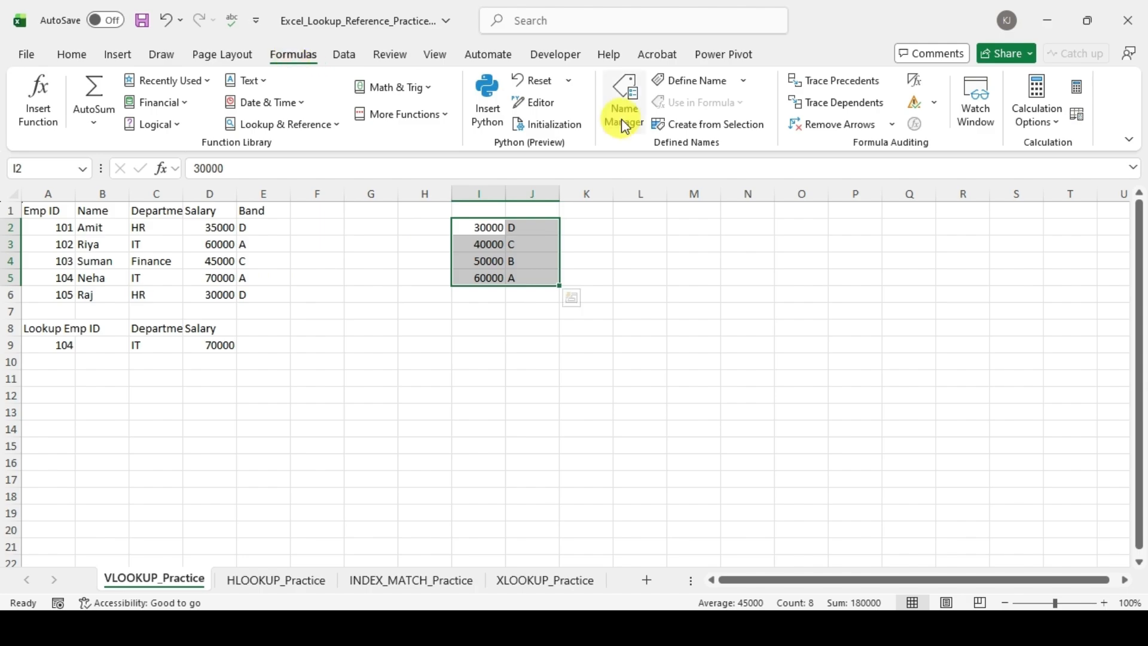
left_click(622, 119)
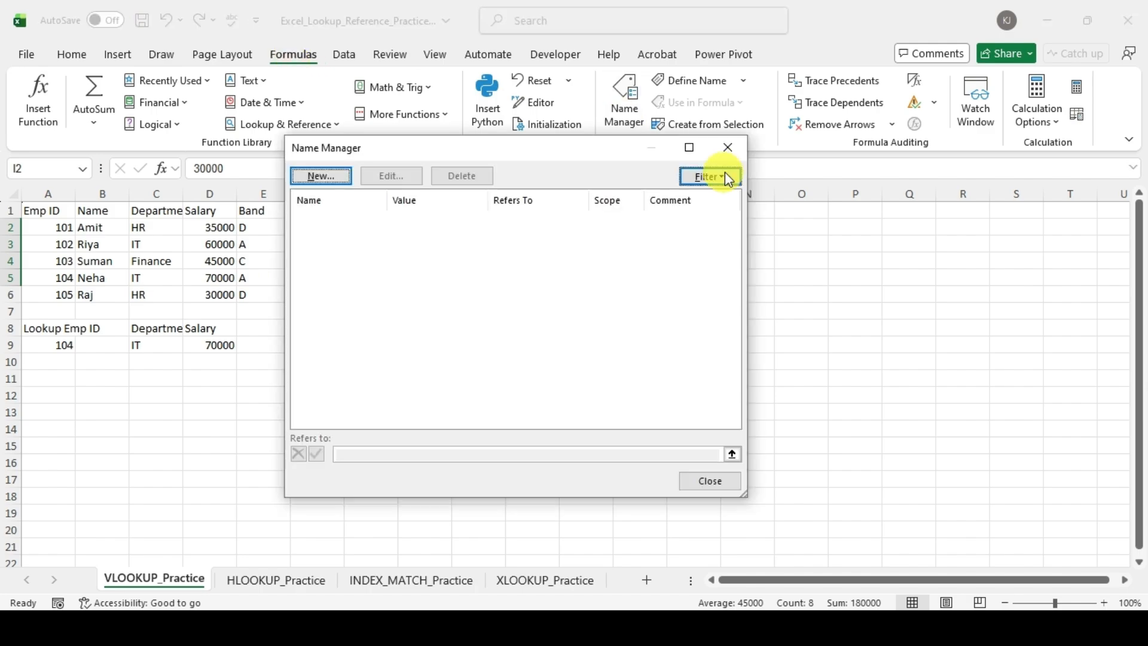
left_click(727, 149)
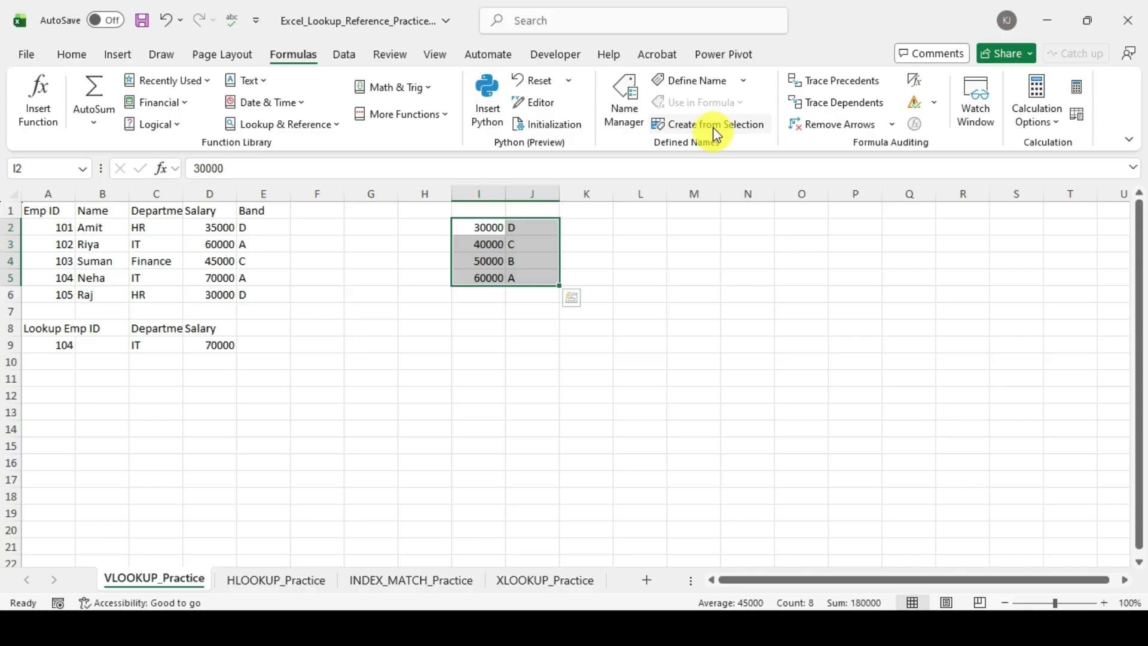
left_click(693, 82)
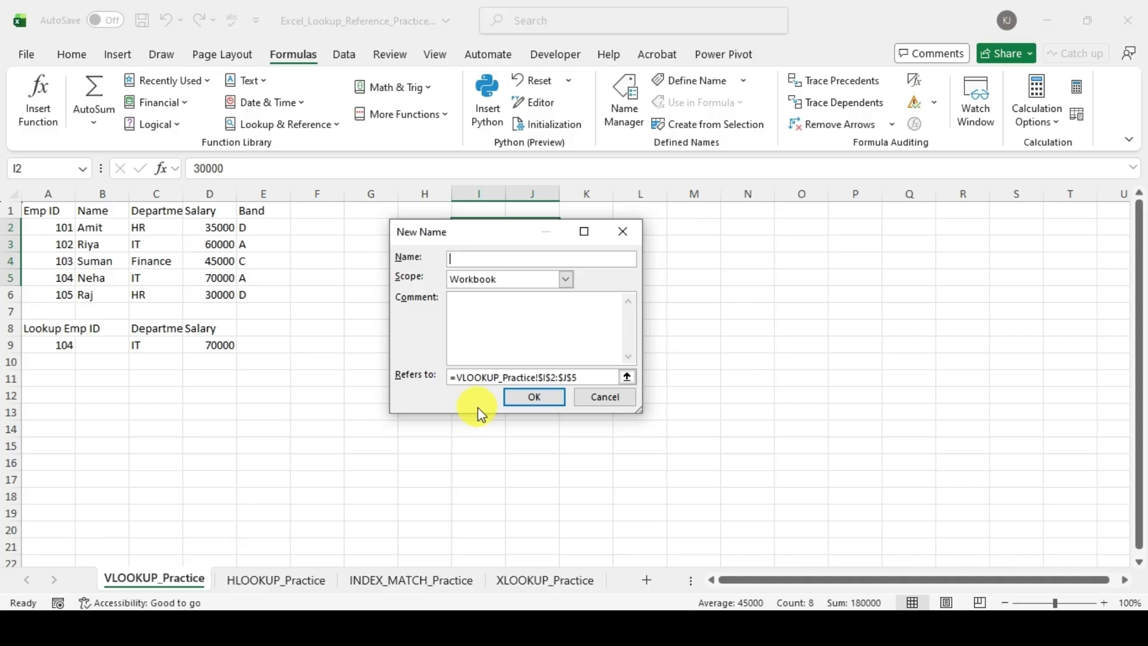
key("Escape")
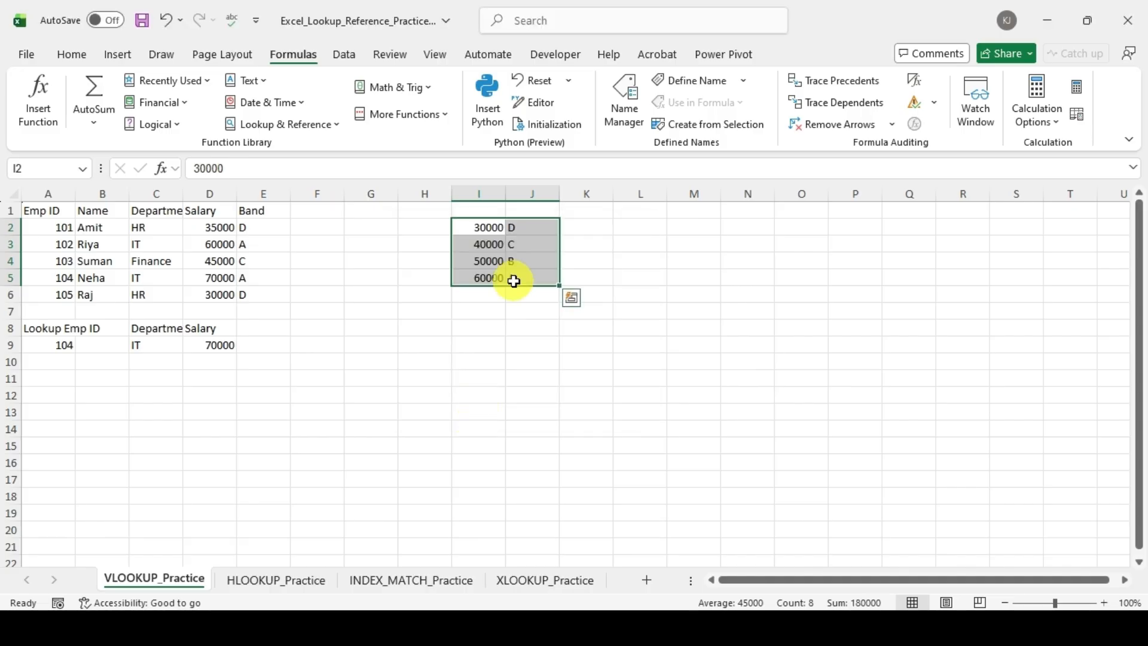
Step: Assign the name Band to the selected salary band table I2:J5
left_click(67, 172)
type("Band")
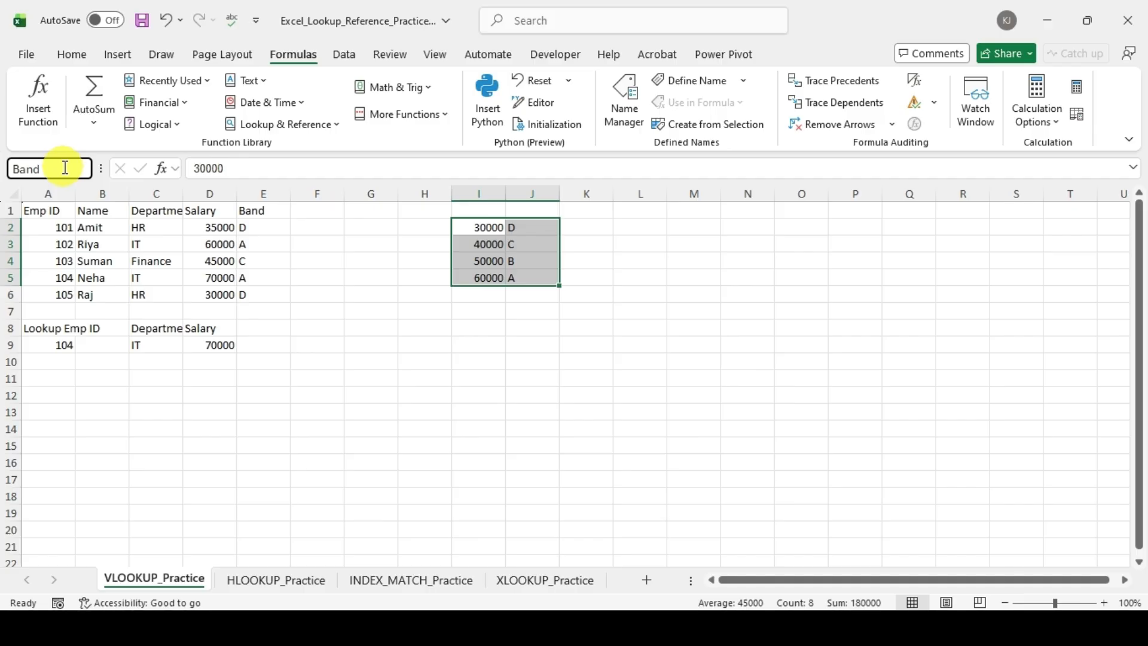
key("Return")
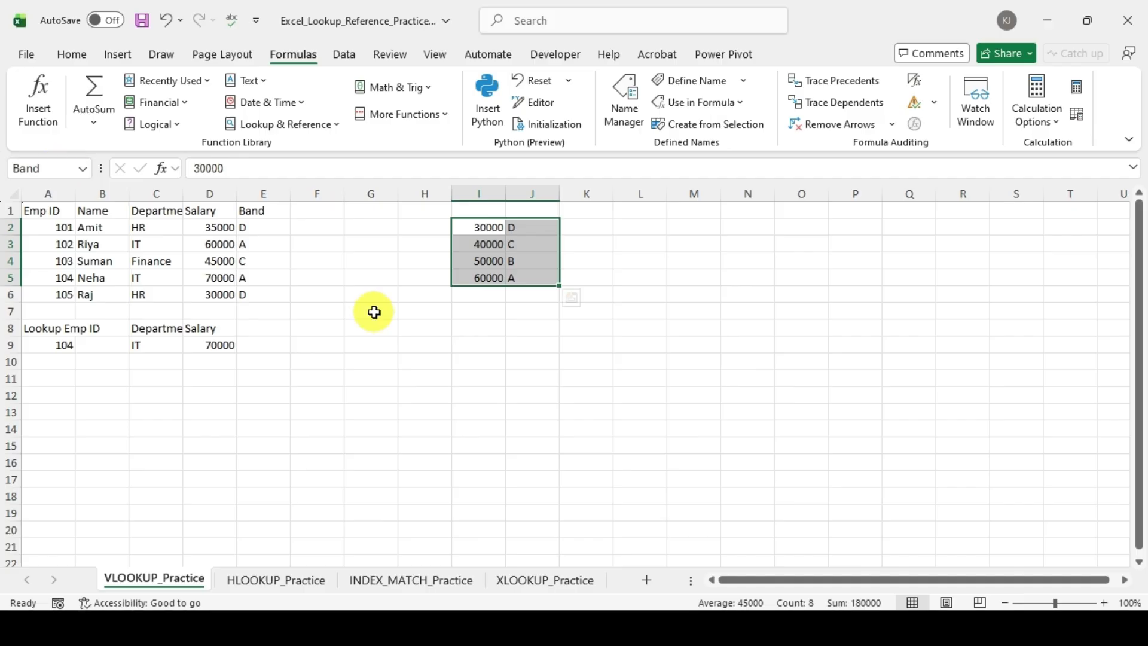
Step: Reselect I2:J5 to check its range name, and review the Band entry in the Name Manager
left_click(372, 310)
left_click_drag(466, 231, 531, 275)
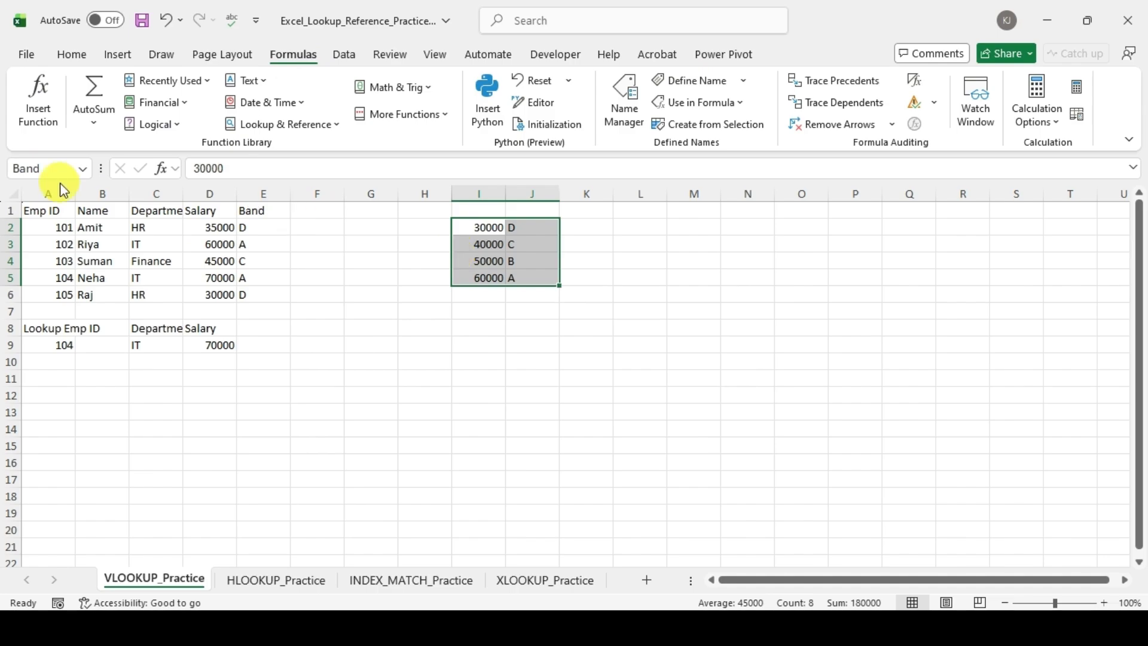
left_click(616, 113)
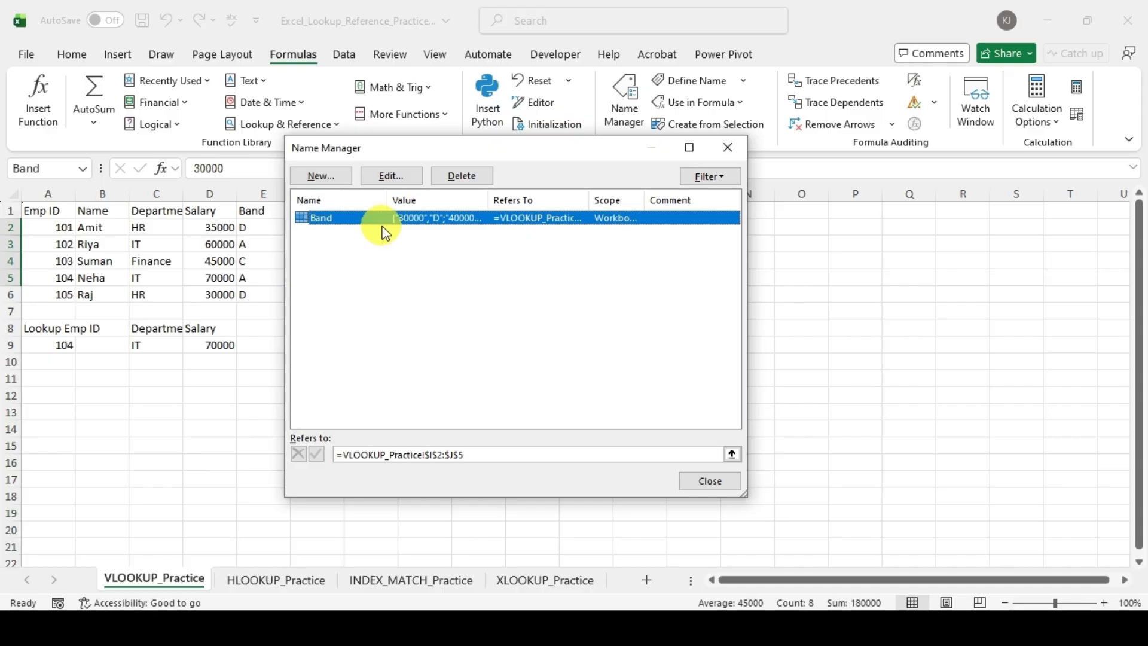
left_click(723, 147)
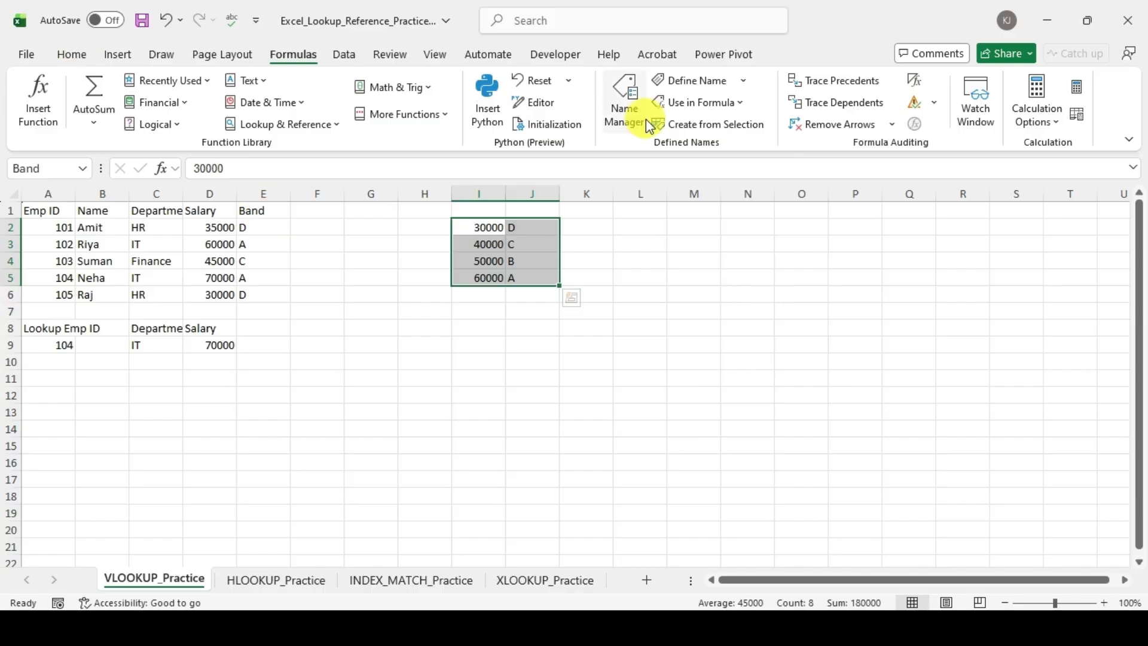
left_click(624, 99)
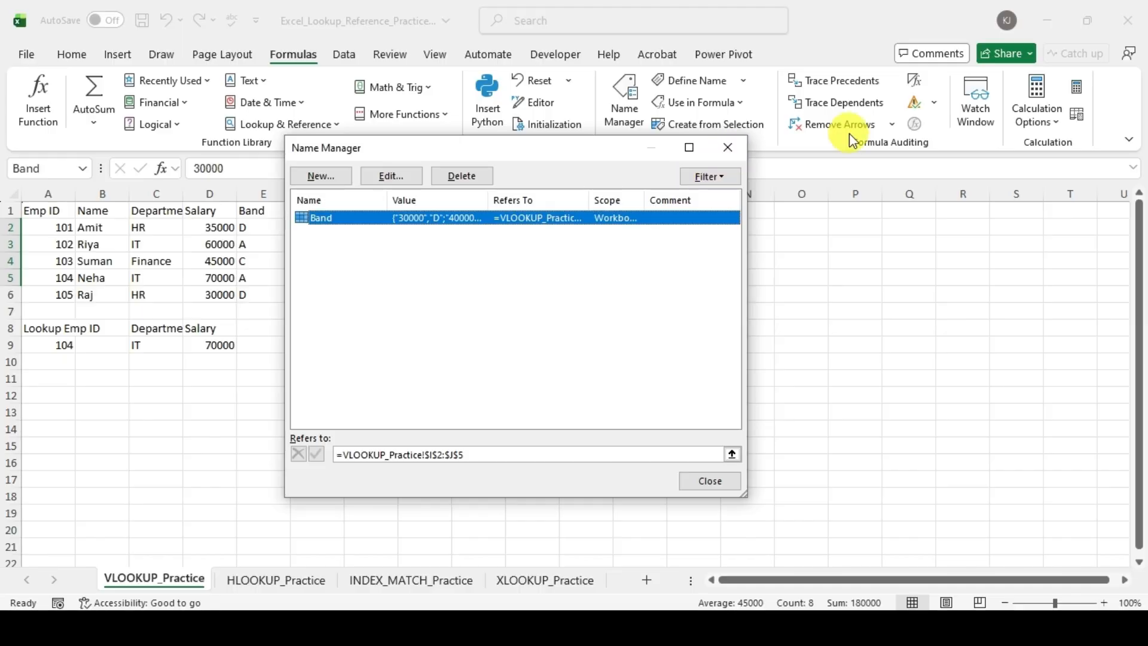
left_click(726, 147)
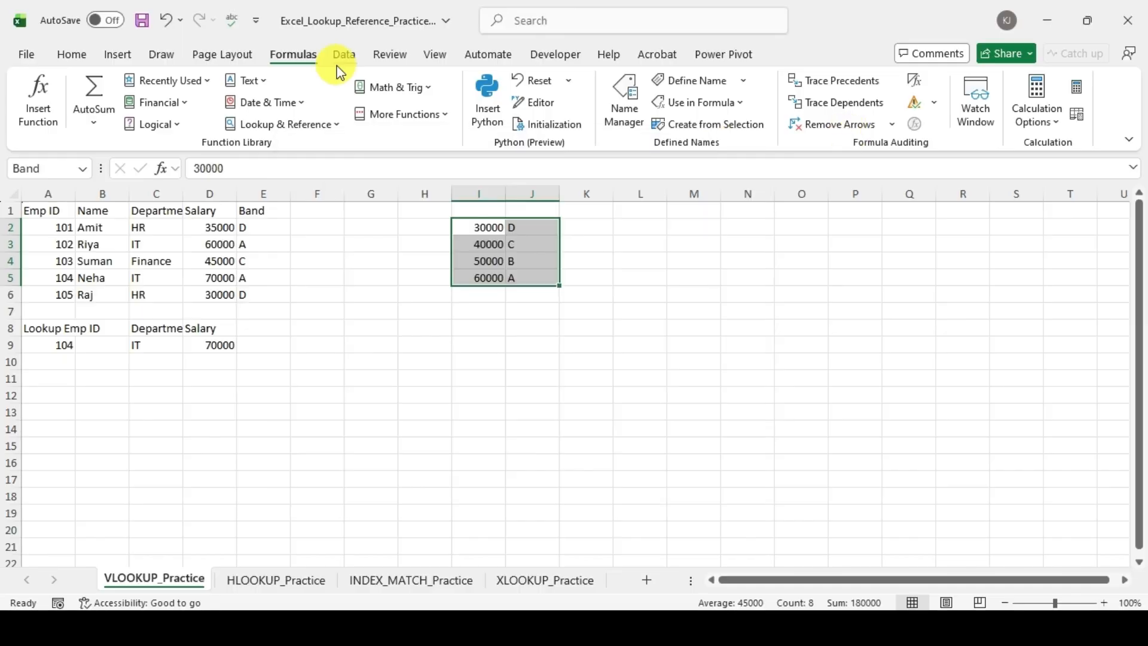
Step: Clear the existing VLOOKUP formulas from the Band column cells E2:E6
left_click(72, 53)
left_click(439, 317)
left_click(271, 233)
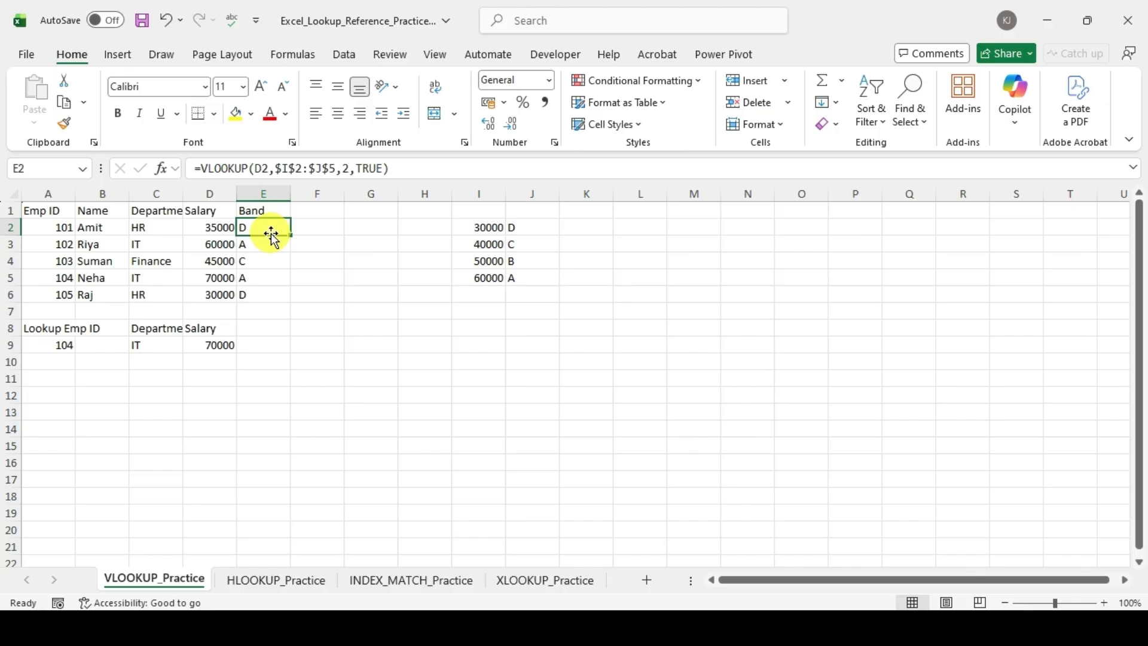
key("Right")
key("Right")
key("Right")
key("Right")
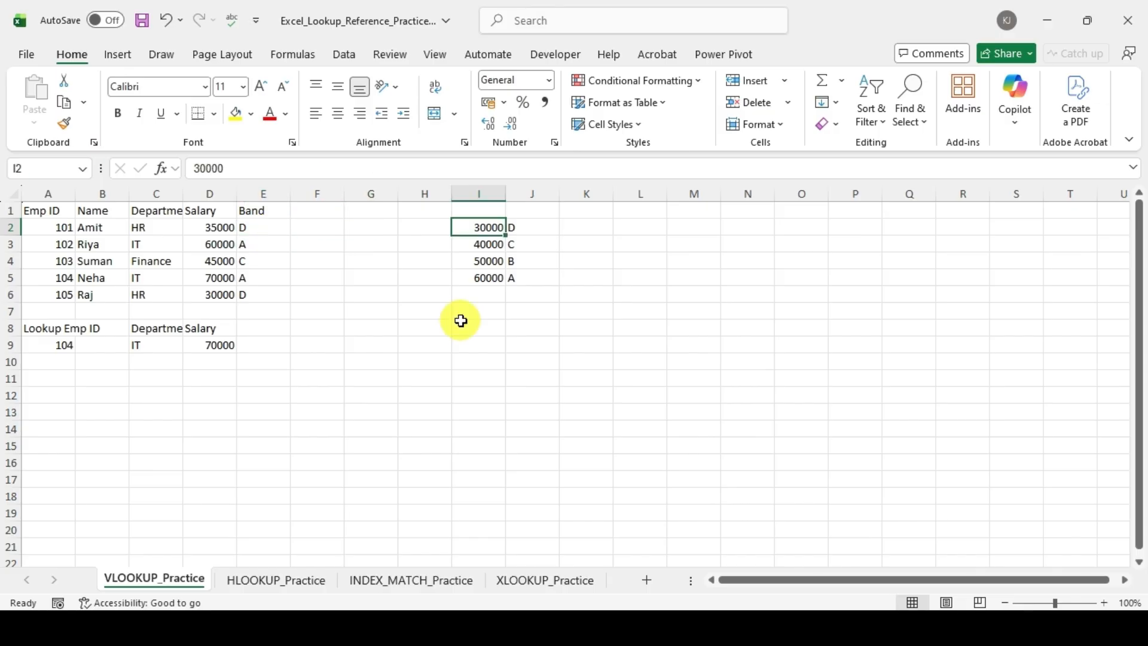
key("ctrl+Left")
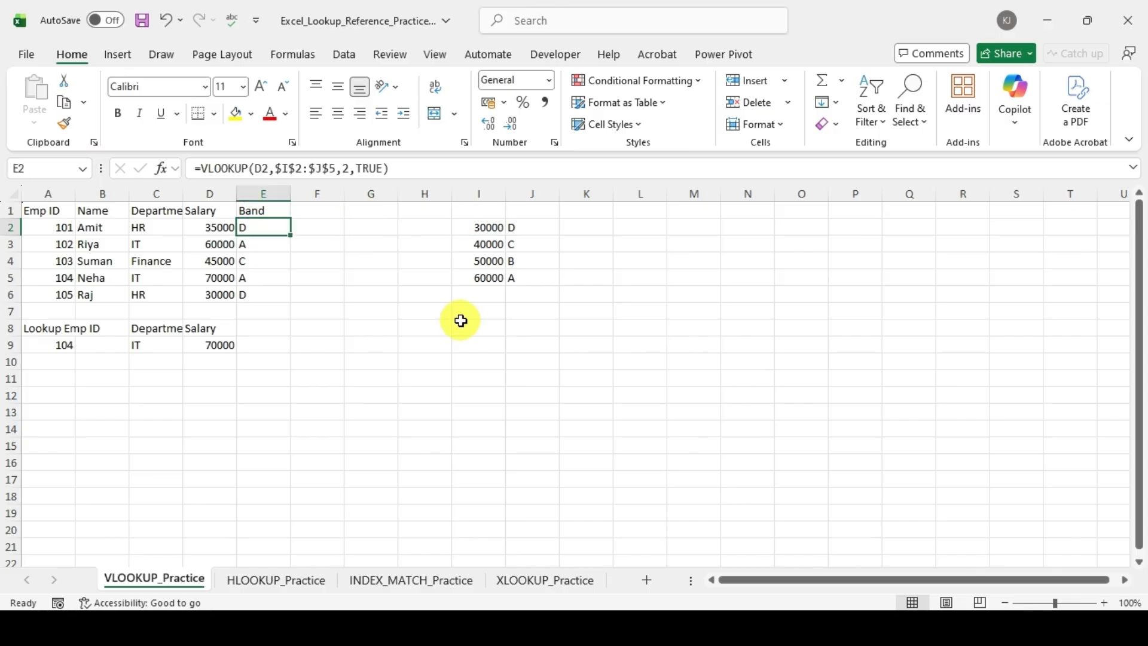
key("ctrl+shift+Down")
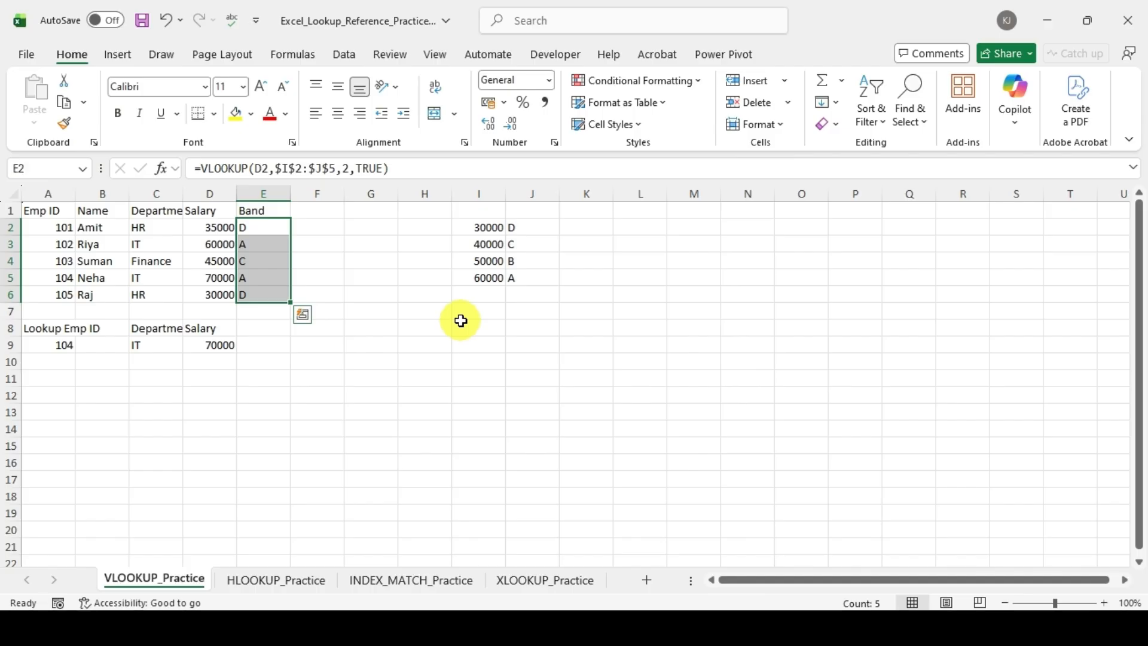
key("Delete")
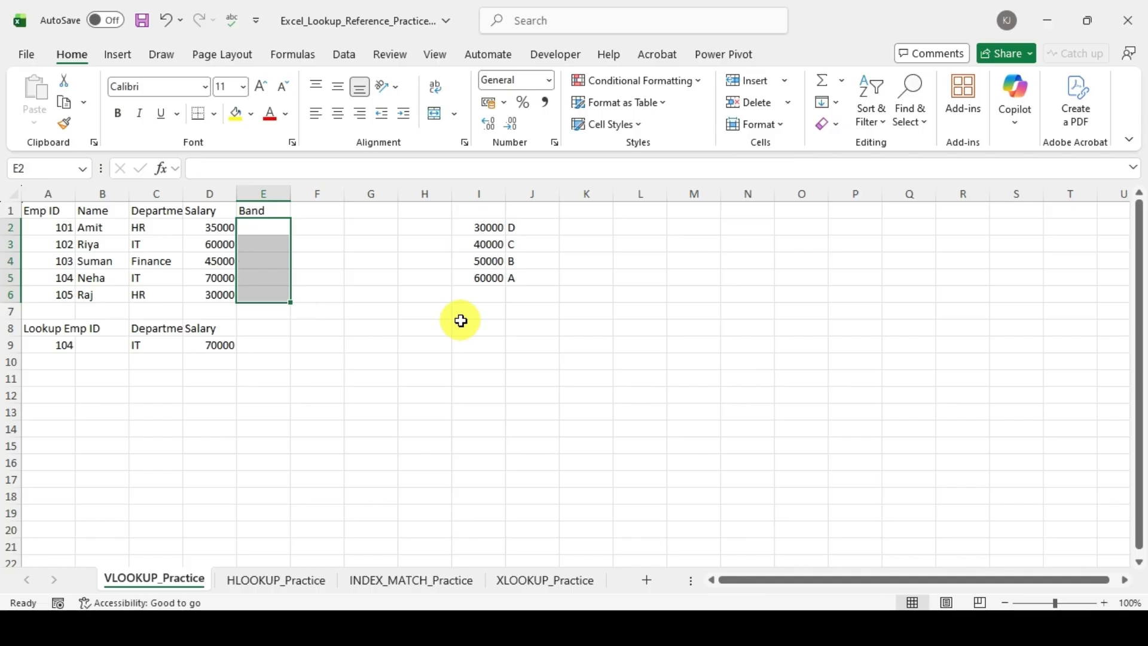
Step: Enter =VLOOKUP(D2,Band,2,TRUE) in E2, using the named range Band as the lookup table
key("Down")
key("Up")
type("=")
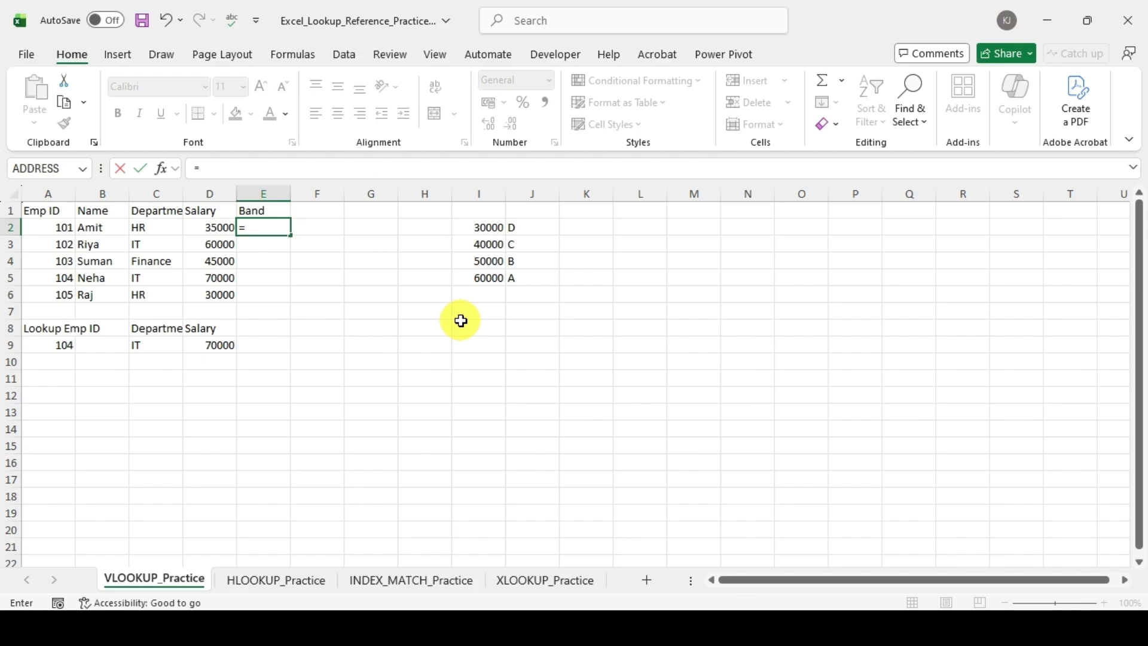
type("vl")
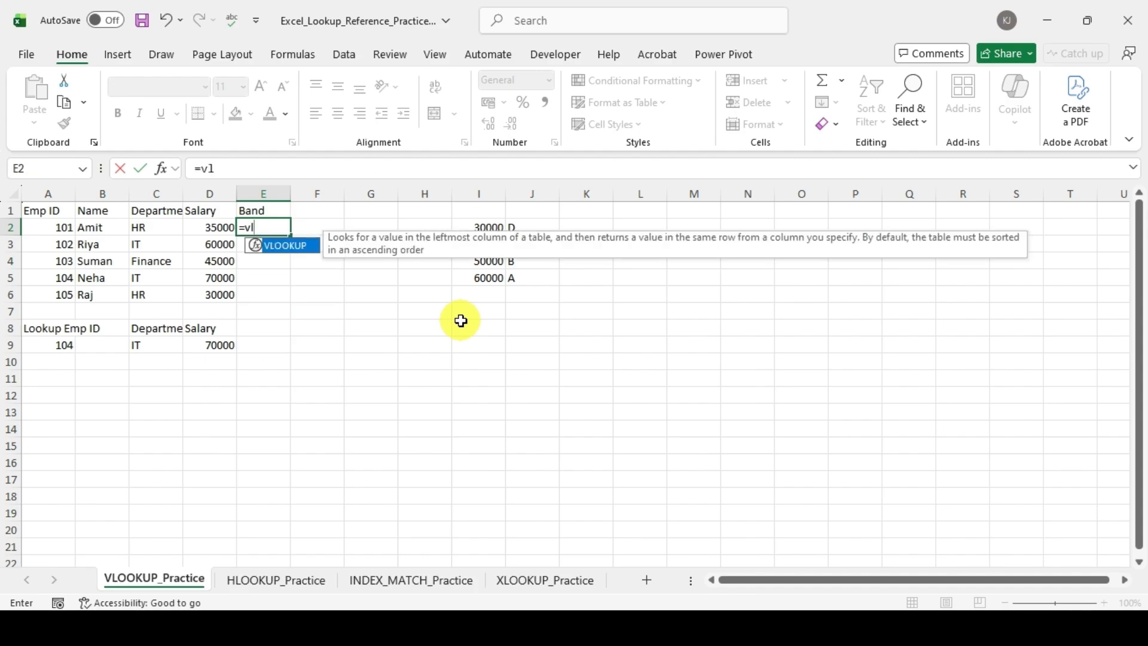
key("Tab")
key("Left")
type(",")
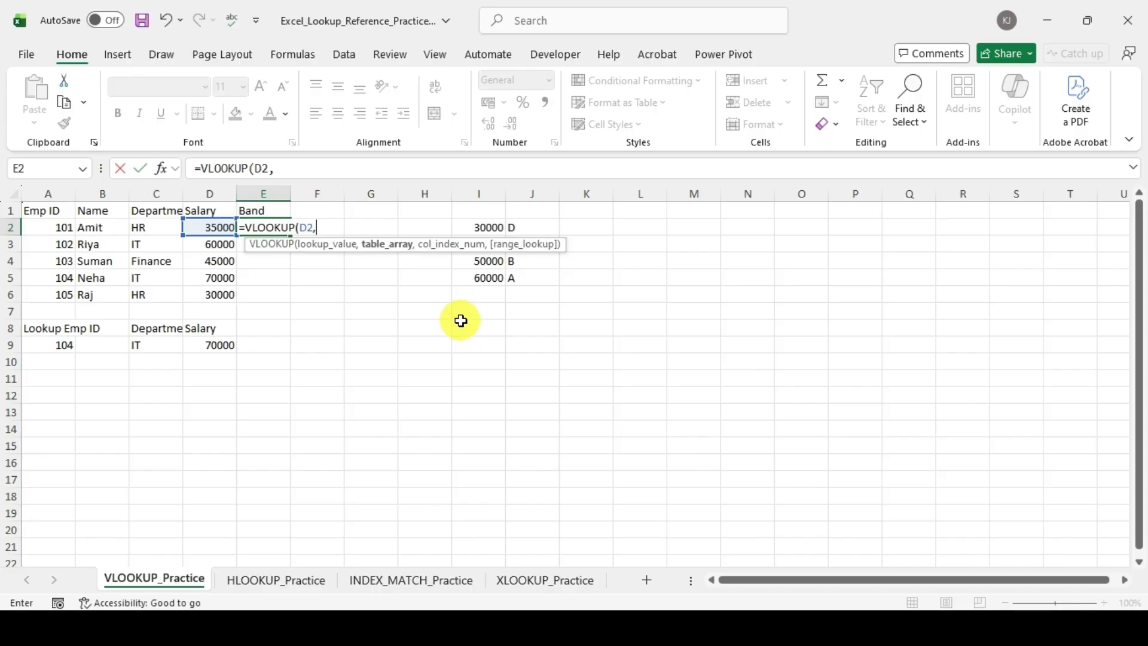
type("B")
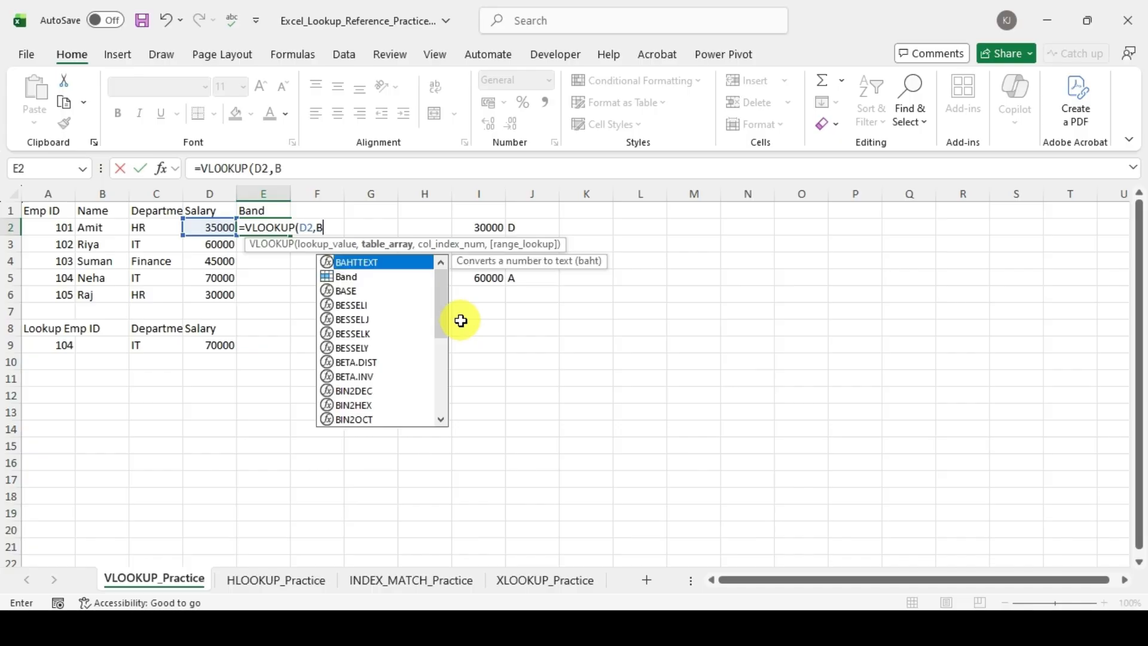
key("Down")
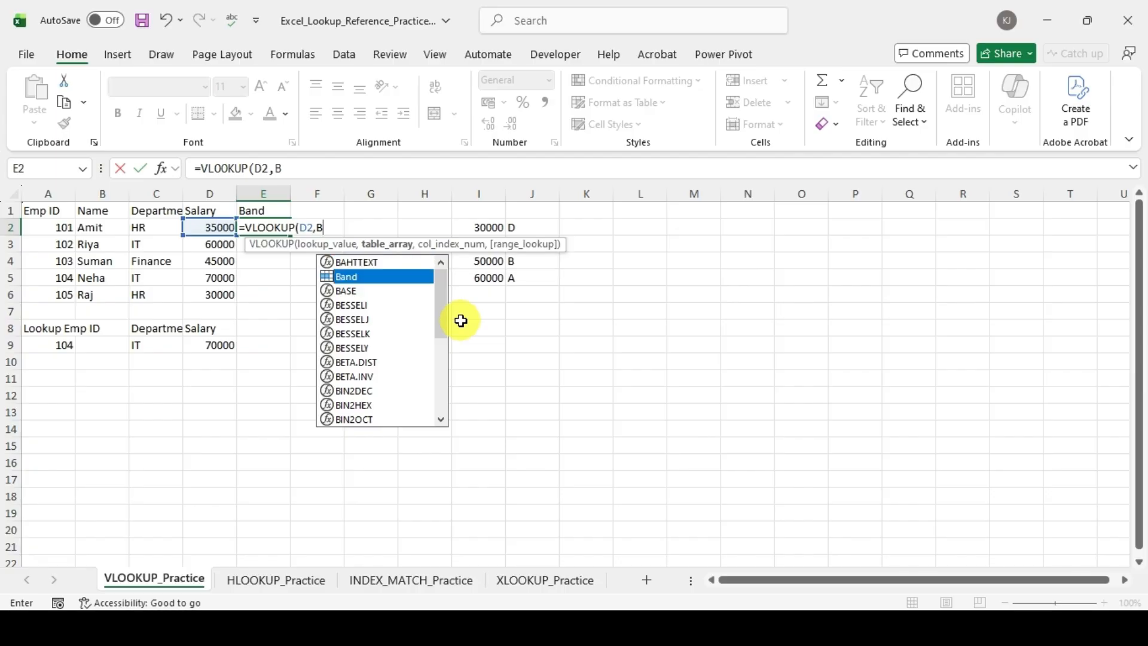
key("Tab")
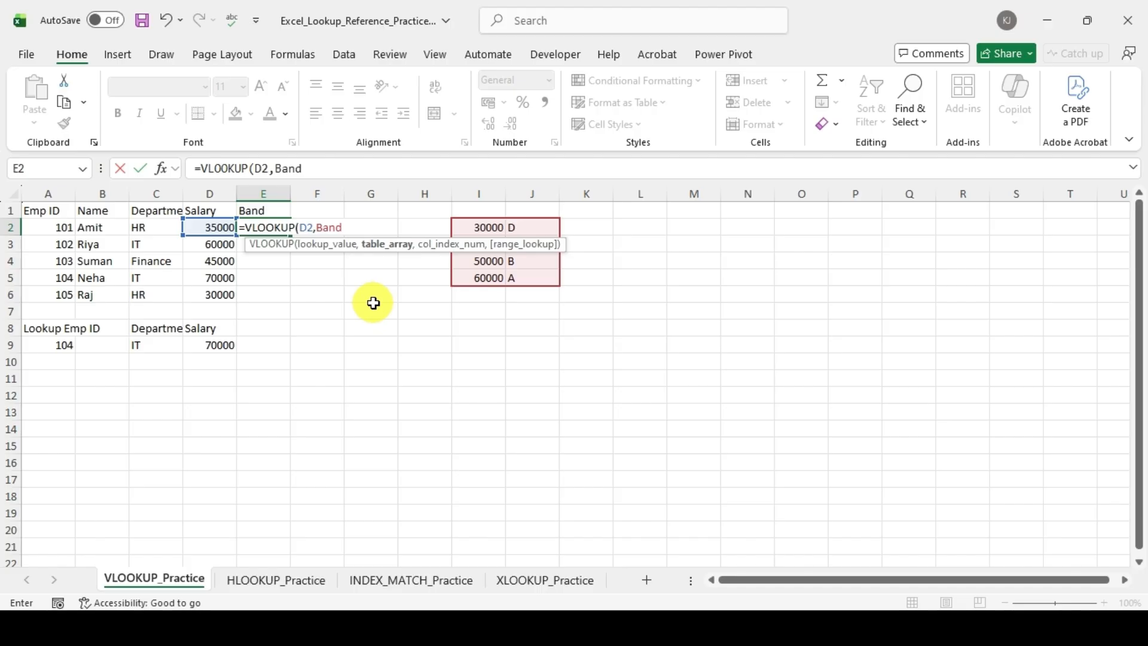
type(",")
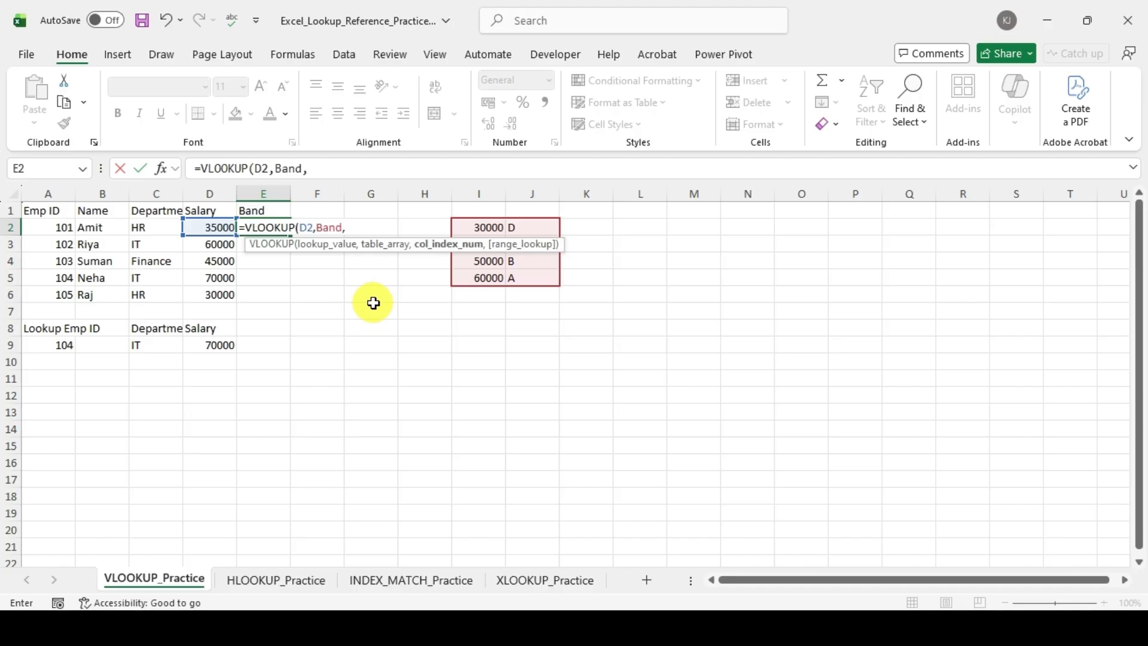
type("2,")
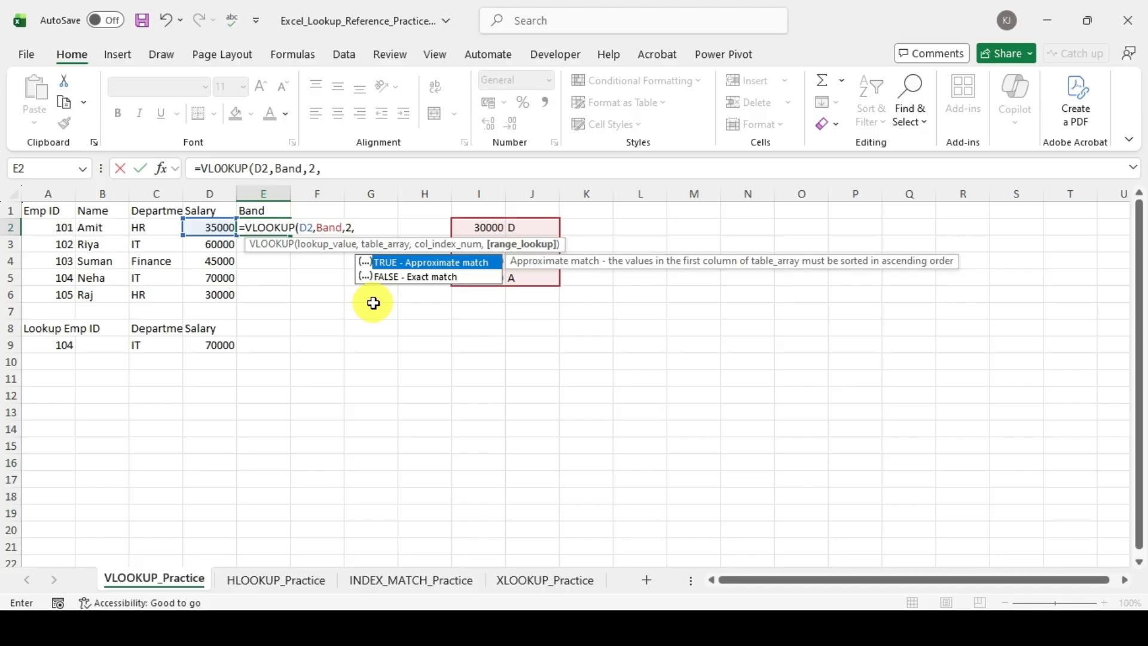
key("Tab")
type(")")
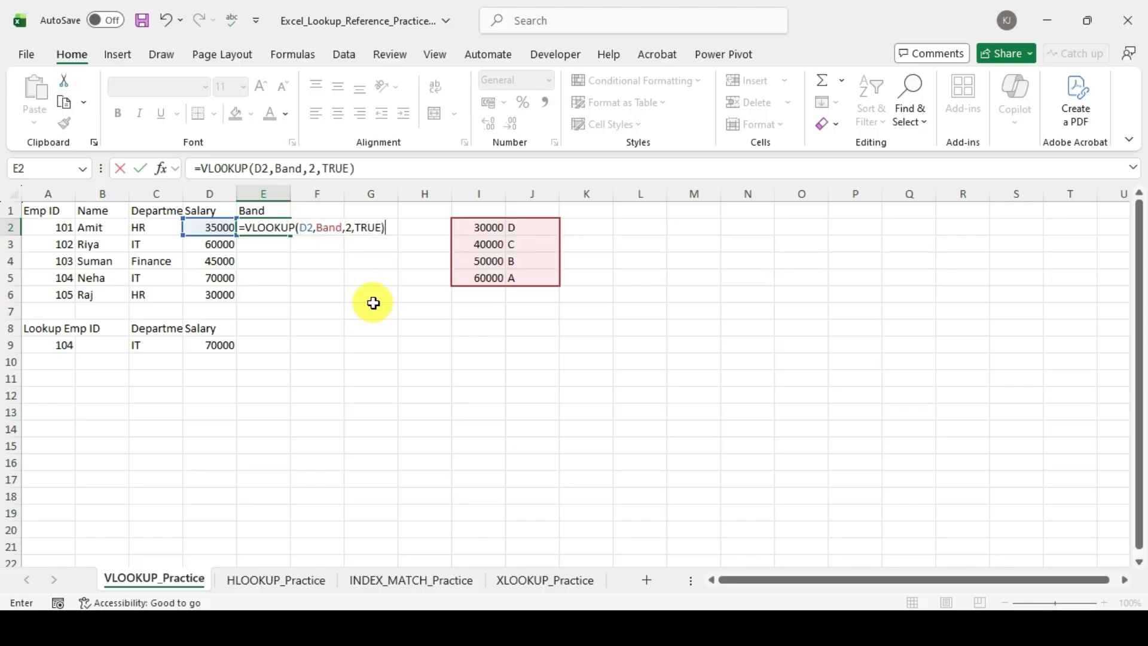
key("Return")
Step: Fill the VLOOKUP formula from E2 down through E6
key("Up")
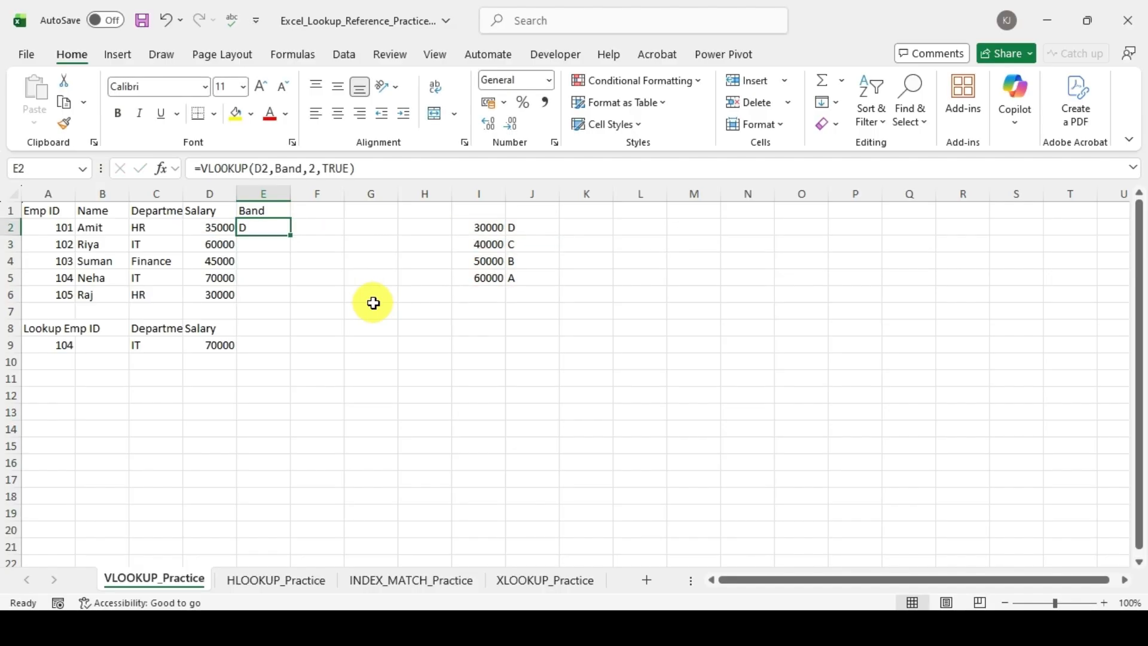
key("Left")
key("ctrl+Down")
key("Right")
key("ctrl+shift+Up")
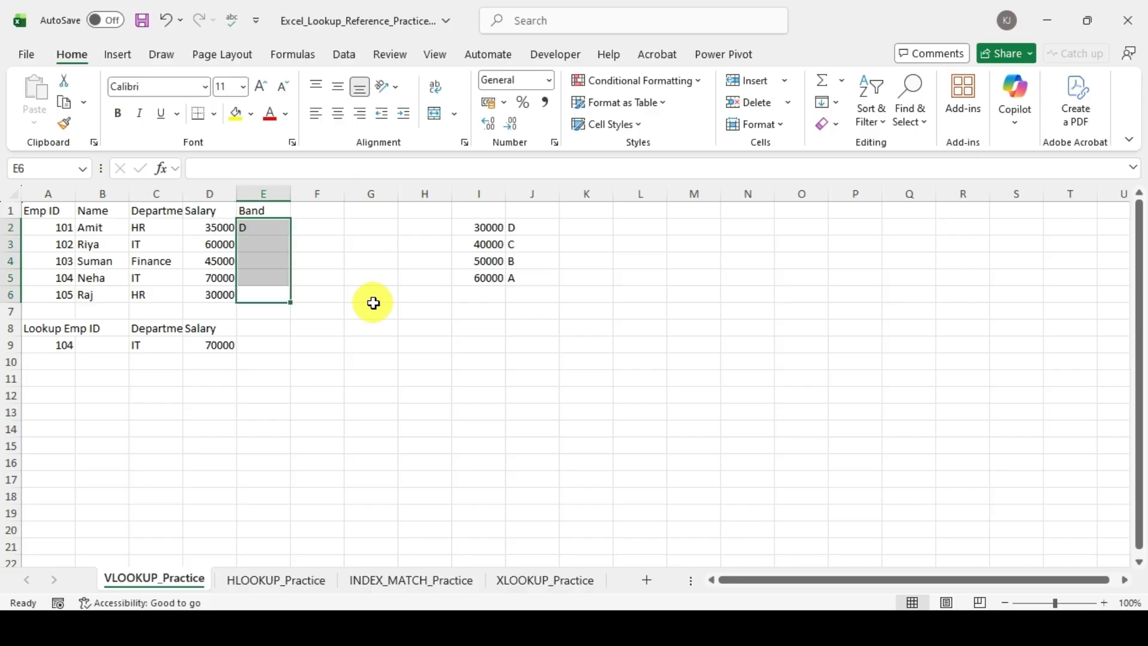
key("ctrl+d")
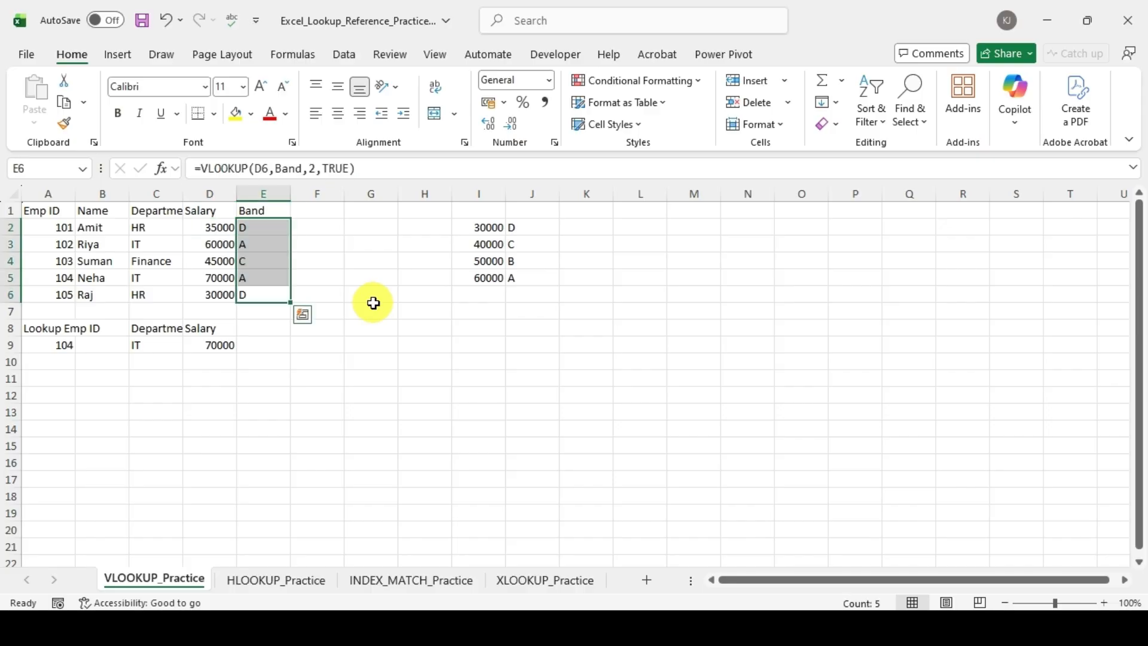
Step: Review the filled bands against the salary band table I2:J5, and open the HLOOKUP_Practice sheet
key("Right")
key("Left")
key("Up")
key("ctrl+Up")
key("Right")
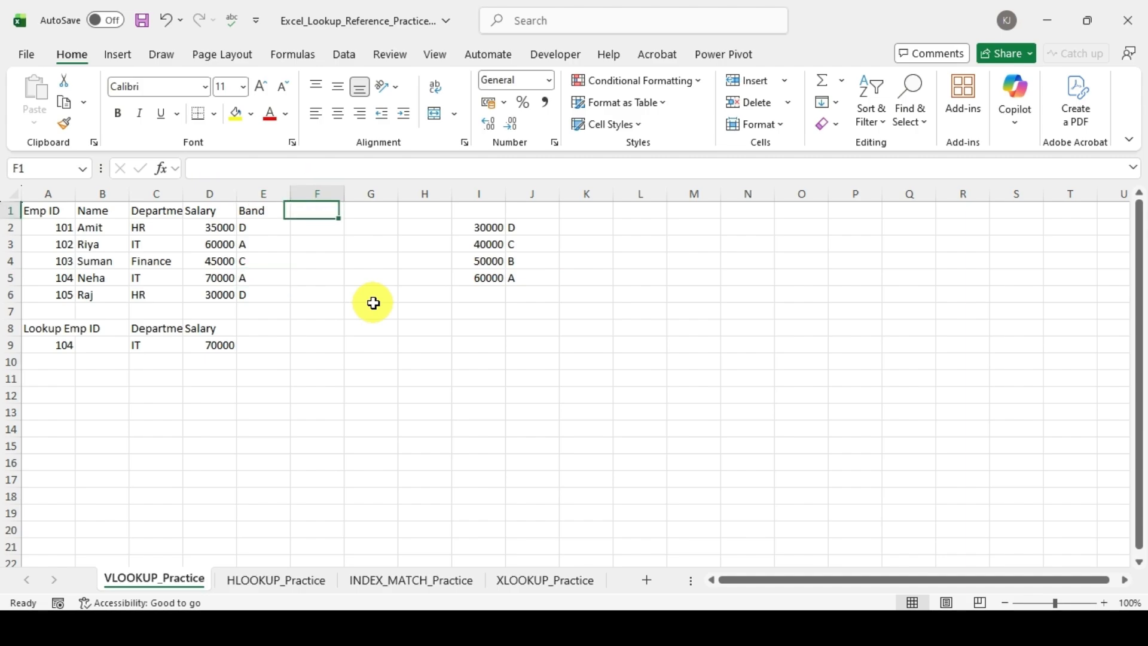
key("Right")
key("Right")
key("Right")
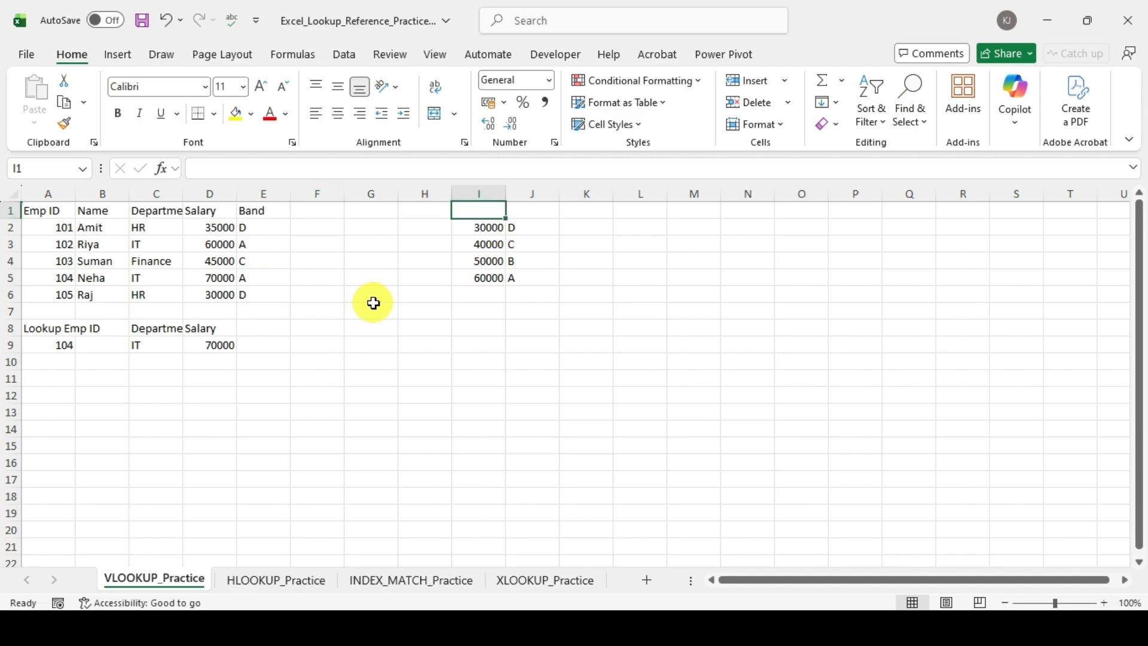
key("Down")
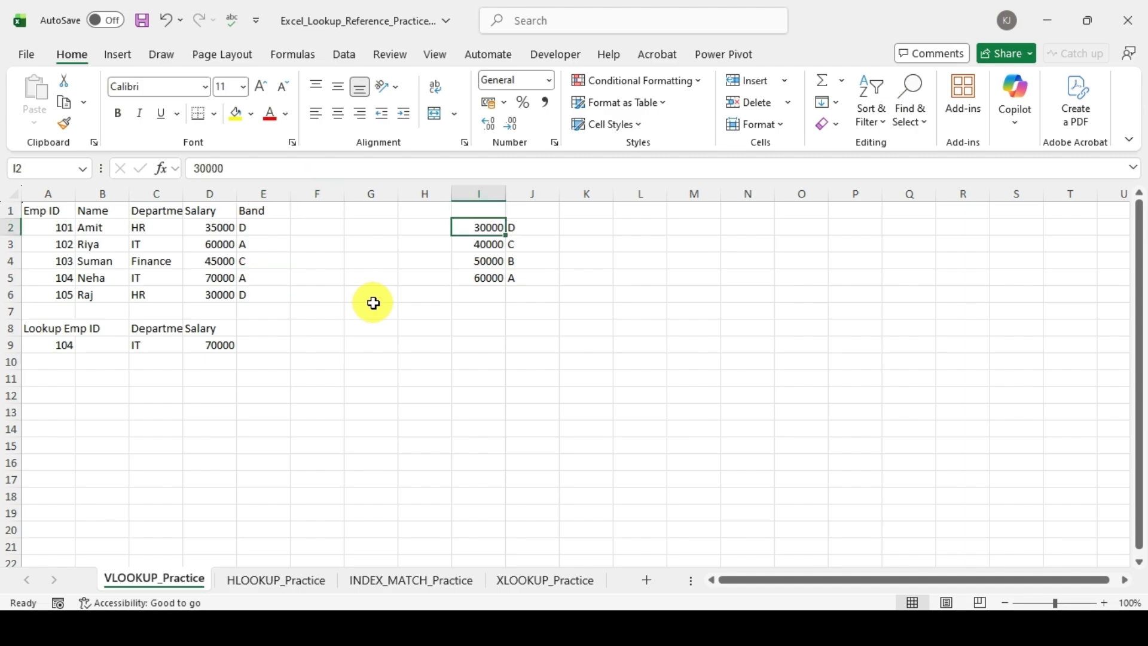
key("Right")
key("Left")
key("ctrl+Down")
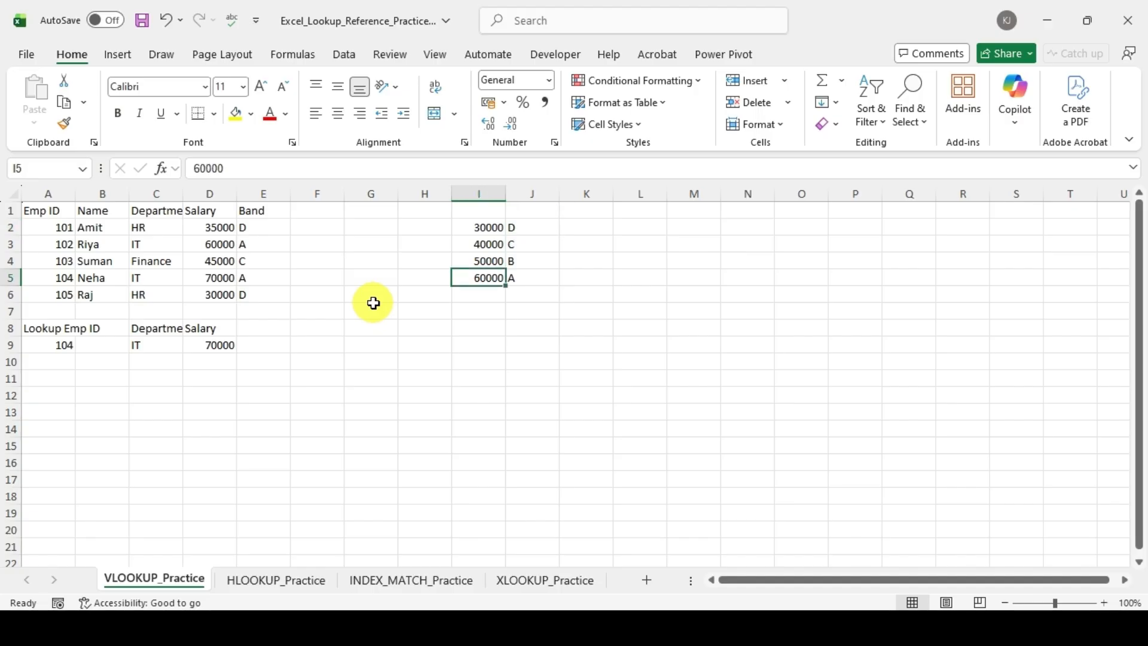
key("ctrl+Up")
key("Right")
key("Left")
key("Left")
key("Left")
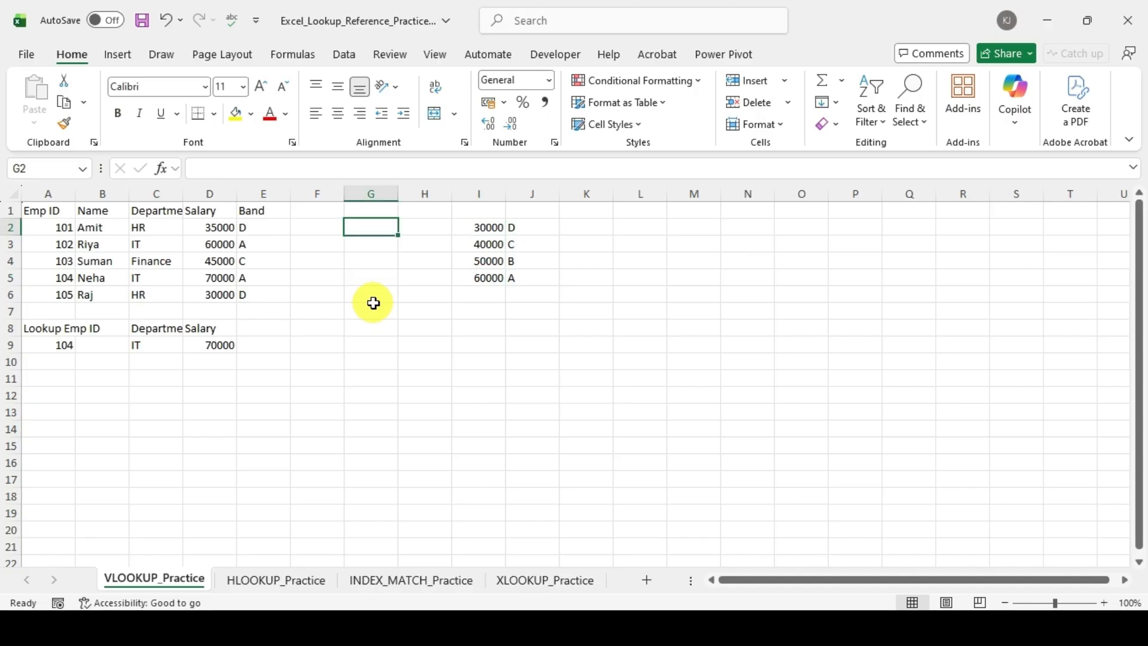
key("Left")
key("Left")
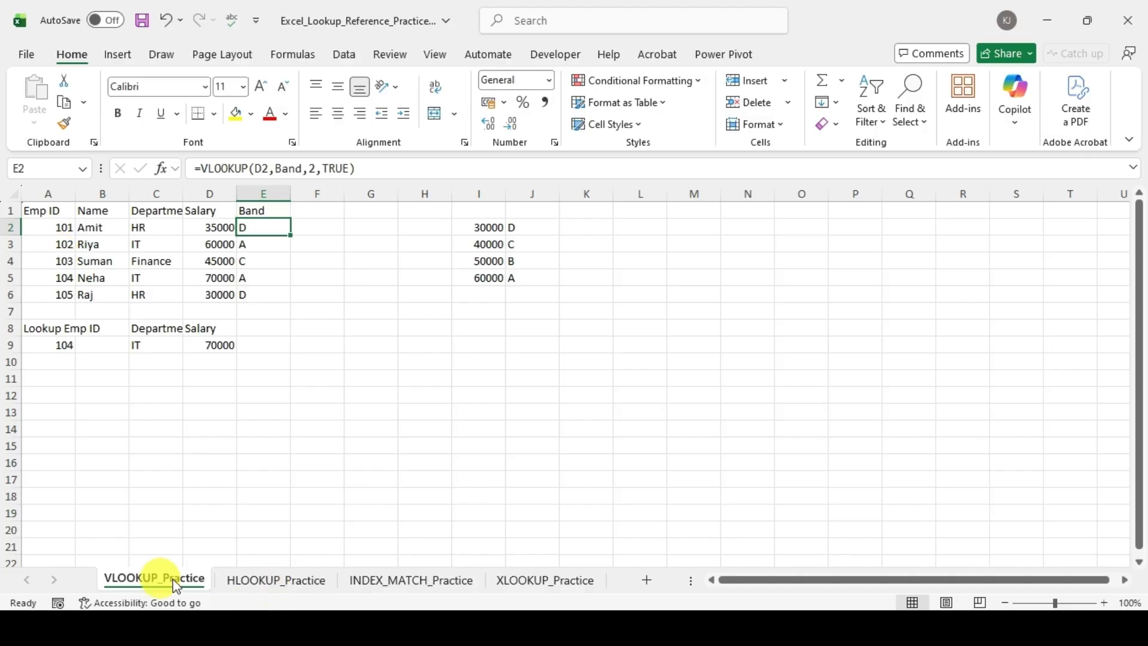
left_click(299, 586)
Step: Copy the horizontal employee table A1:E4 and paste it transposed starting at J3
left_click_drag(41, 210, 270, 259)
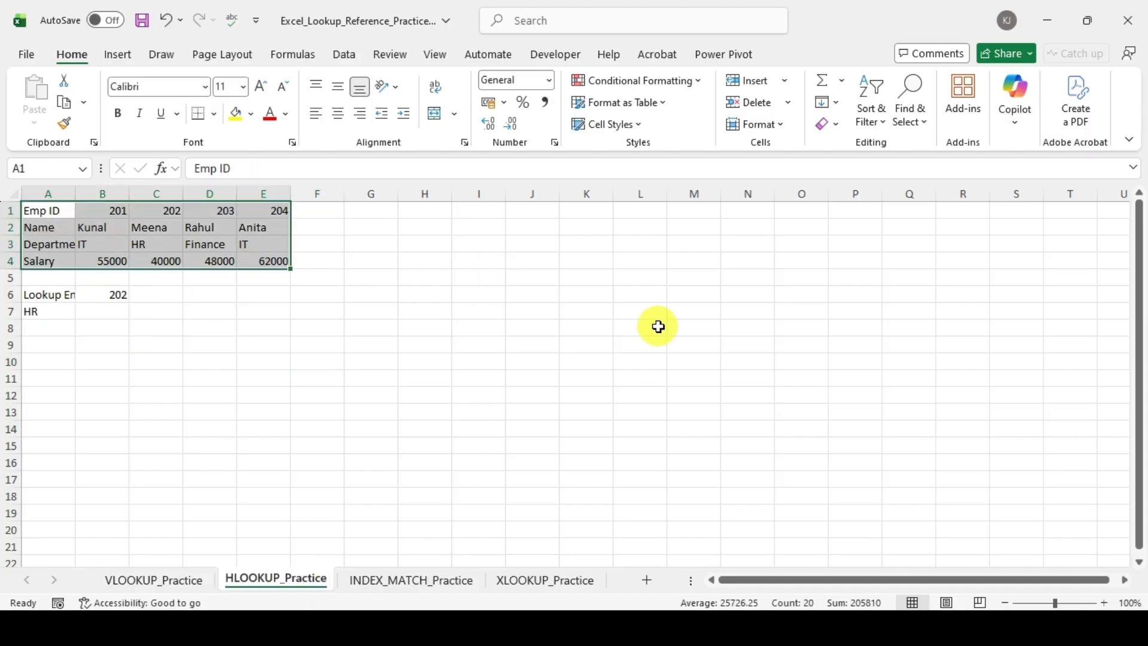
key("ctrl+c")
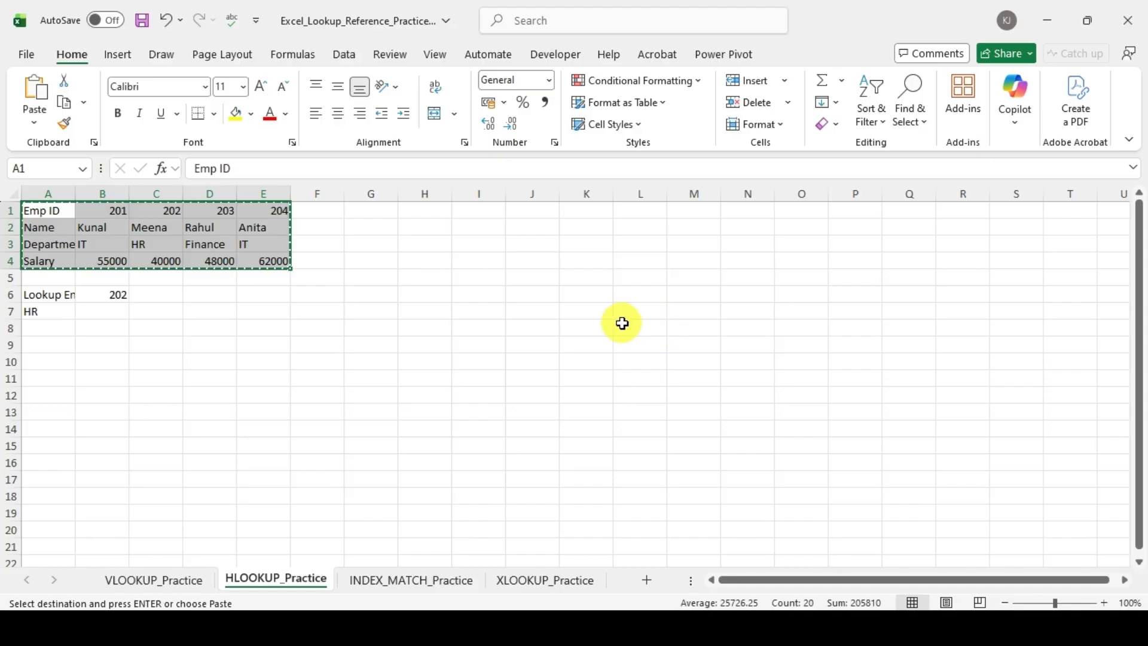
left_click(538, 242)
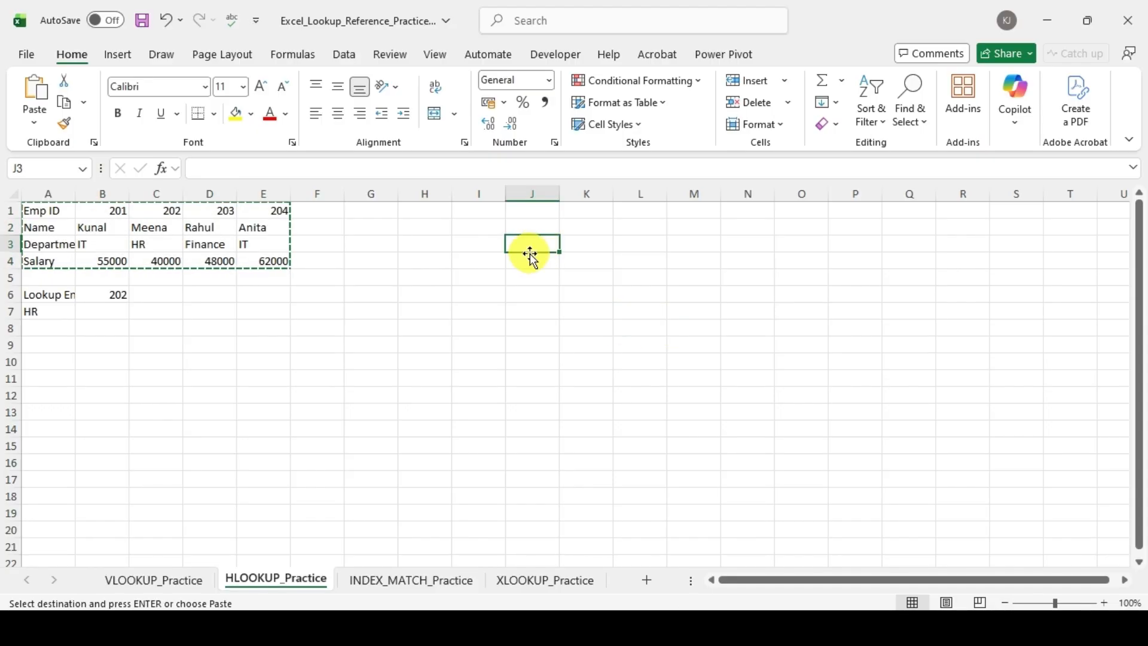
right_click(531, 253)
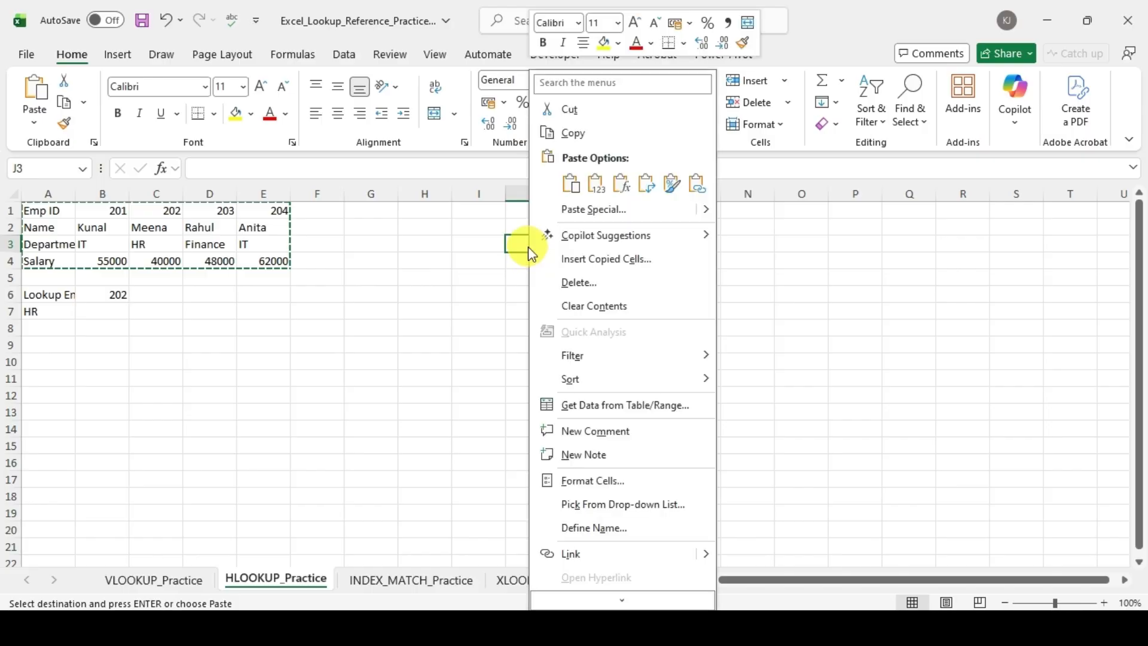
left_click(595, 209)
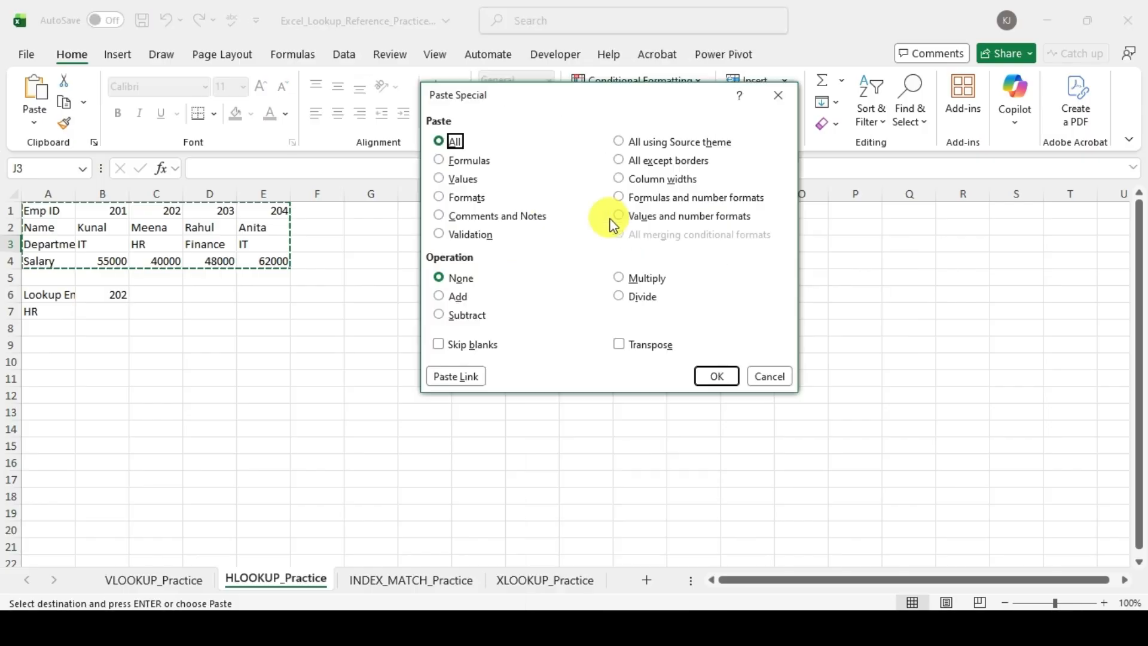
left_click(644, 347)
left_click(718, 376)
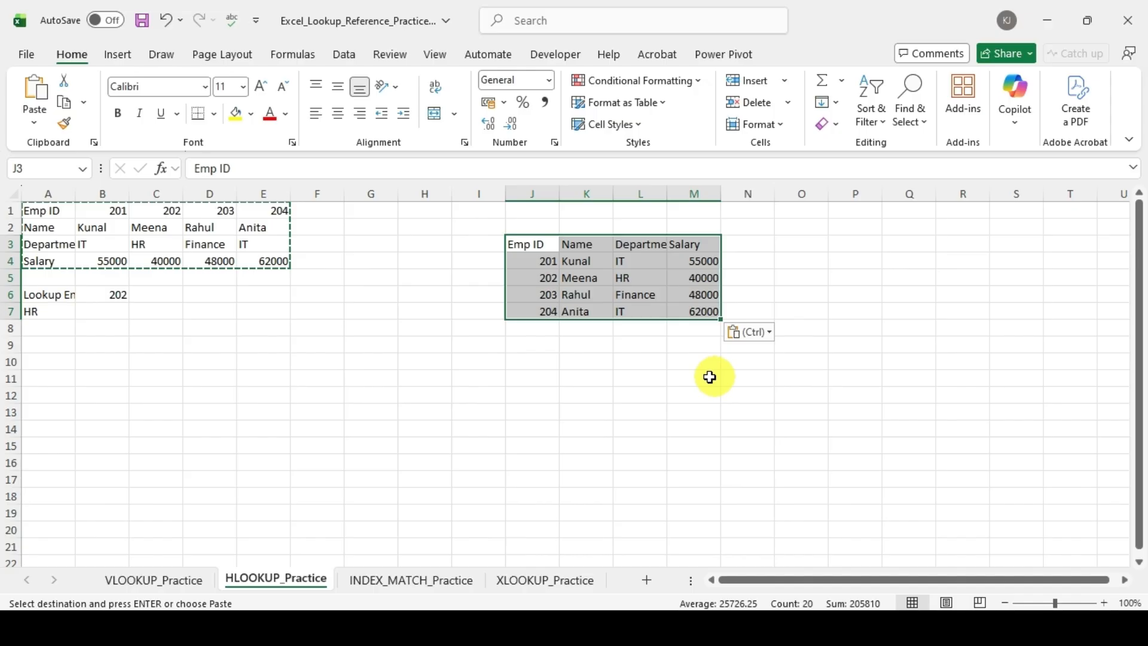
left_click(647, 409)
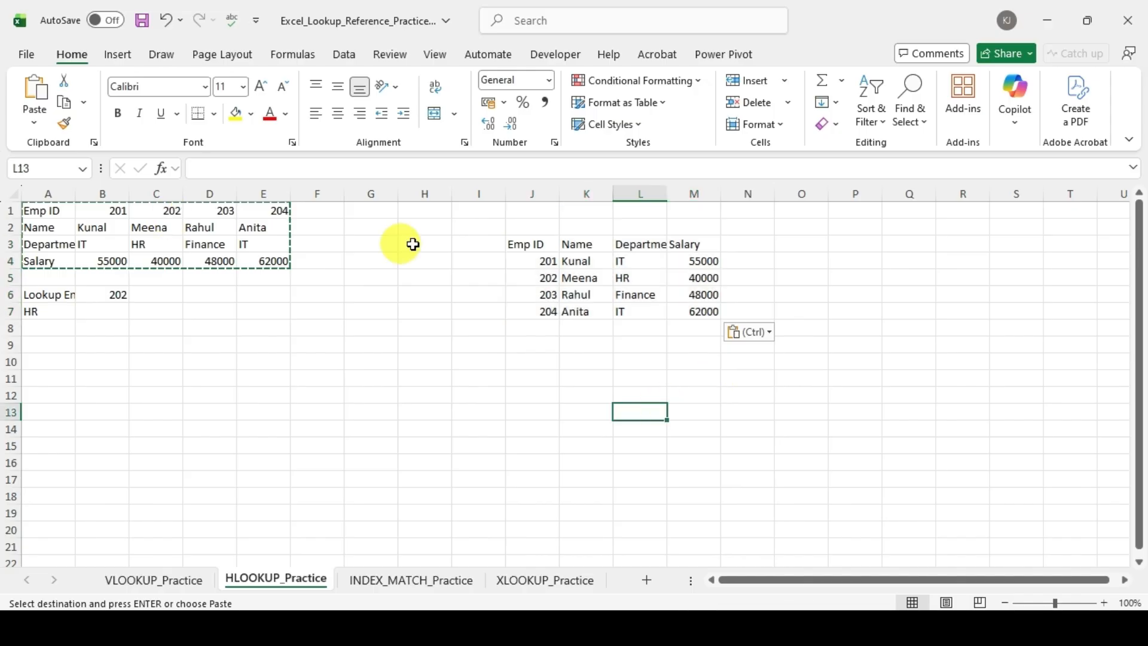
Step: Delete the transposed employee table in J3:M7
left_click_drag(527, 245, 706, 312)
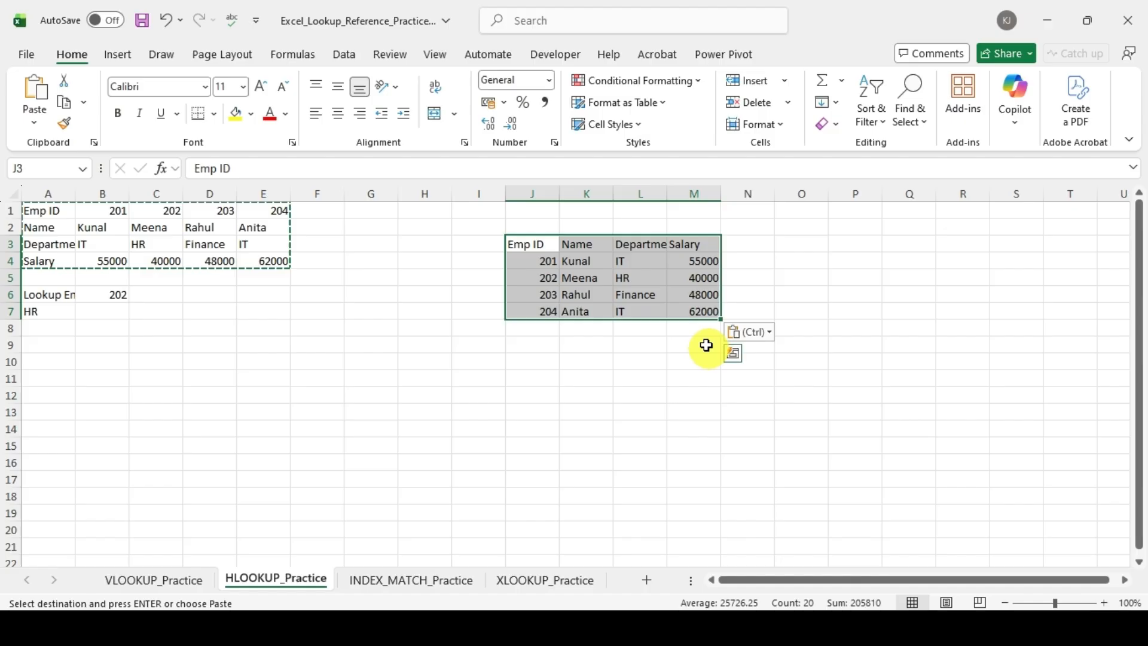
left_click(524, 464)
left_click_drag(538, 242, 683, 307)
key("Delete")
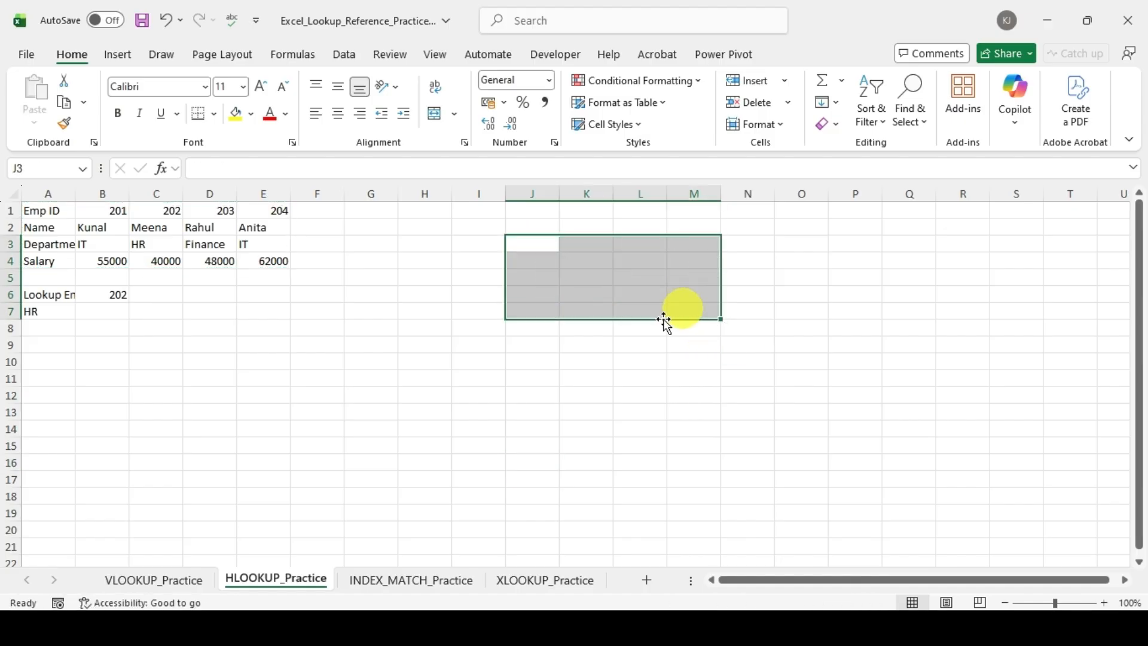
Step: Examine the Lookup Emp ID entry in row 6 and the HLOOKUP formula in A7
left_click(96, 316)
key("Up")
key("Left")
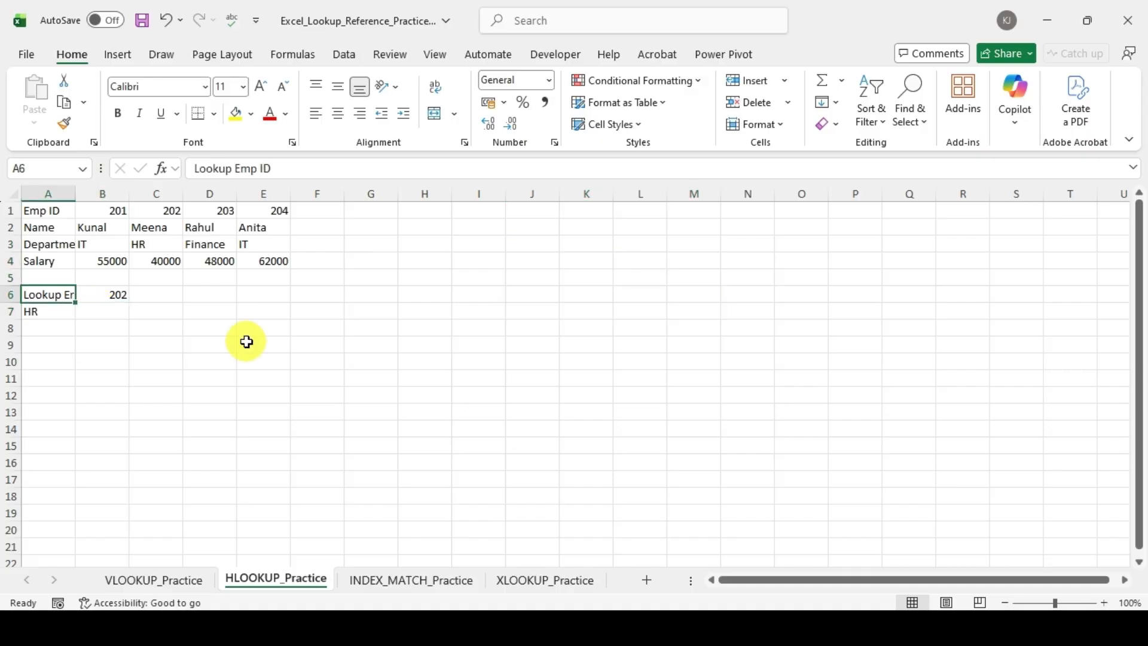
key("Right")
key("Left")
key("Right")
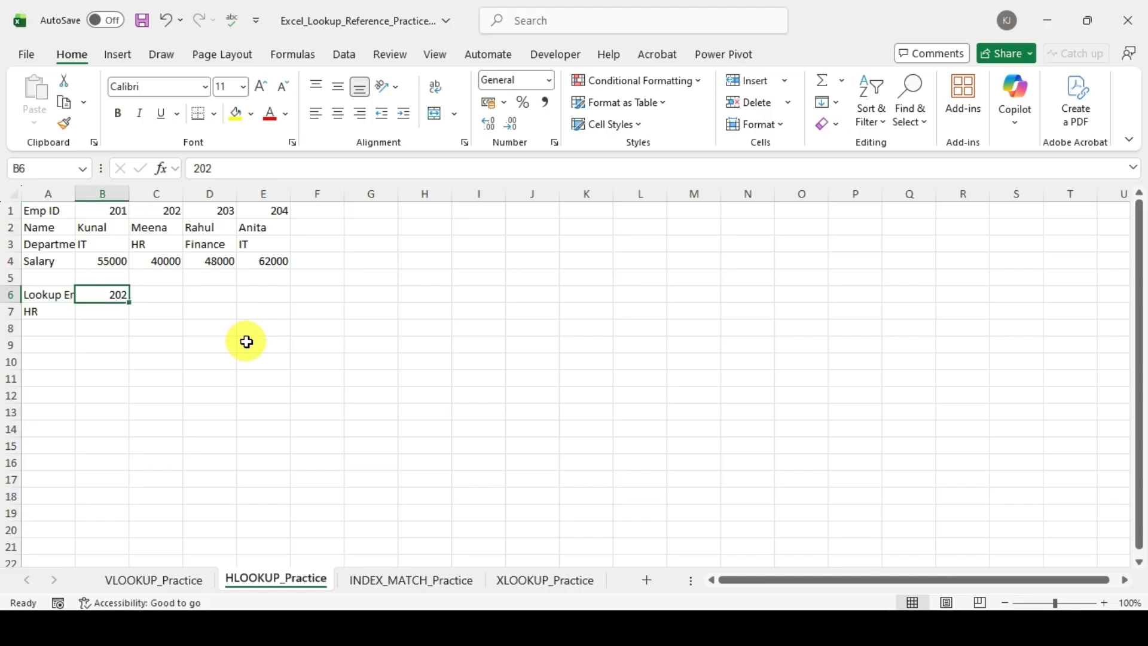
key("Down")
key("Left")
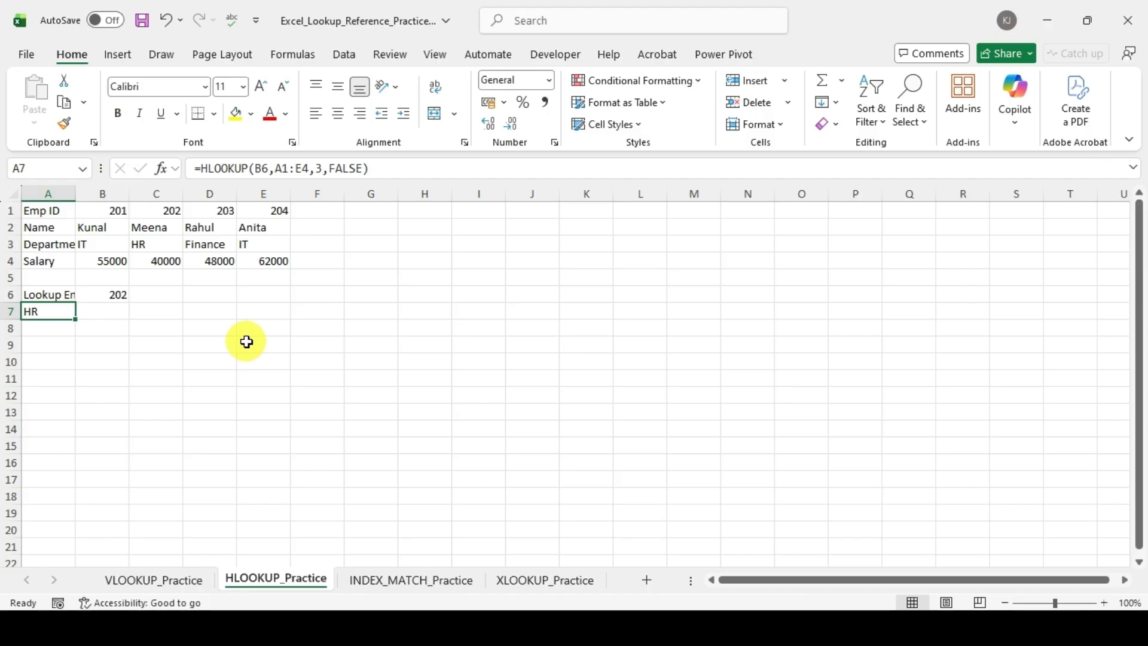
Step: Review the HLOOKUP formula in A7, and clear the lookup value in B6 and the formula in A7
key("F2")
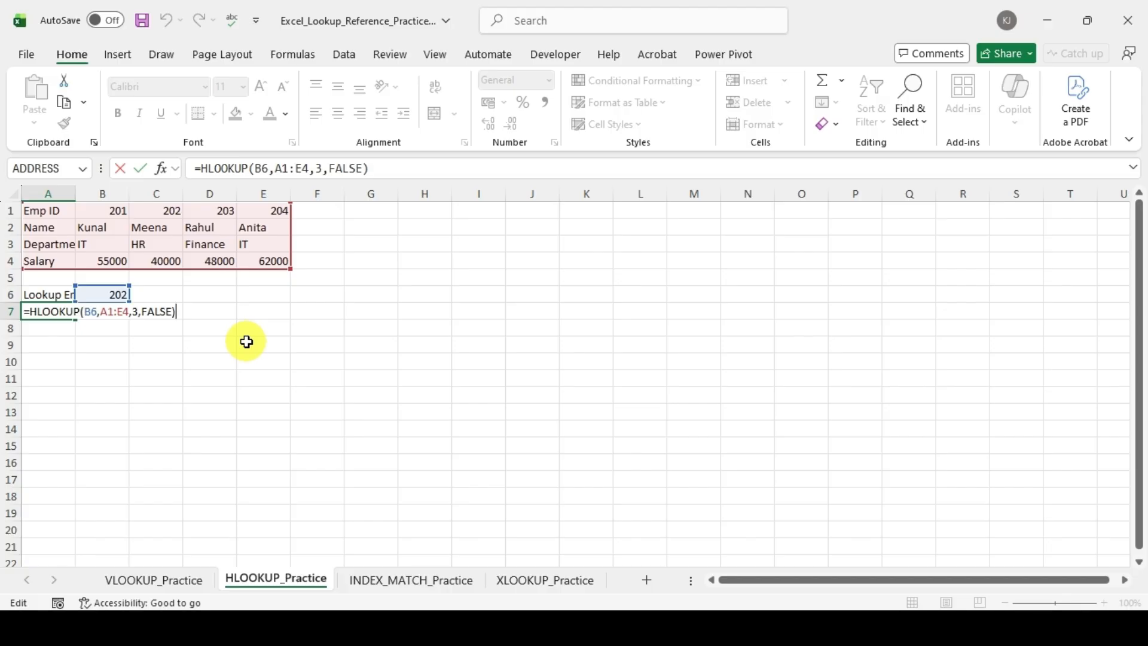
key("ctrl+Return")
key("Up")
key("Right")
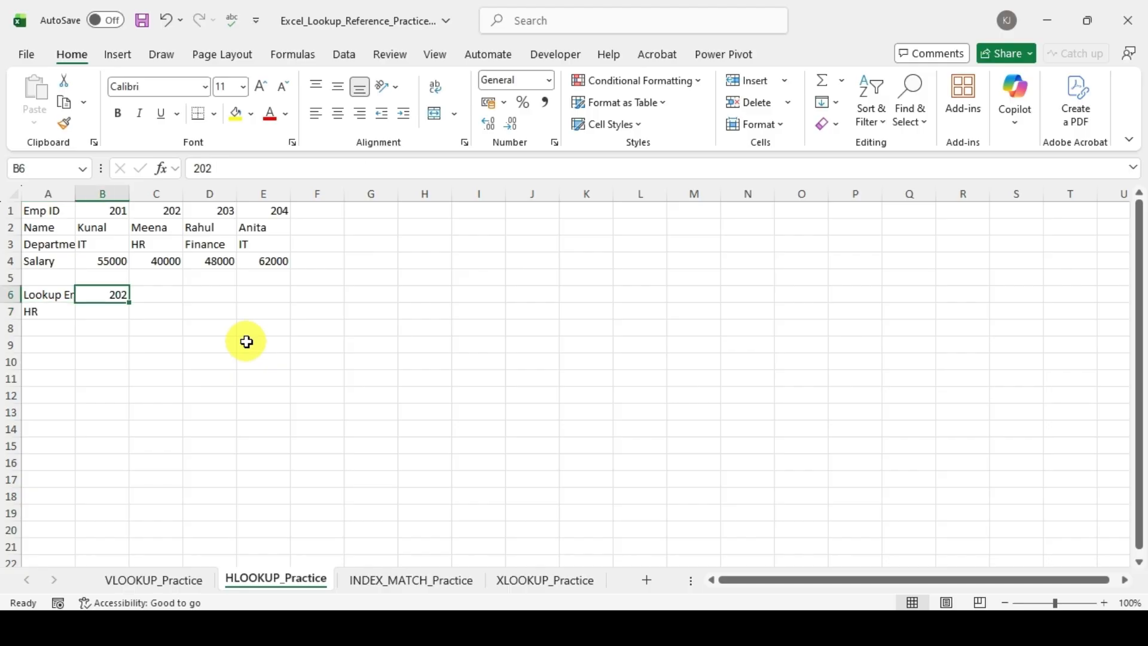
key("Delete")
key("Left")
key("Down")
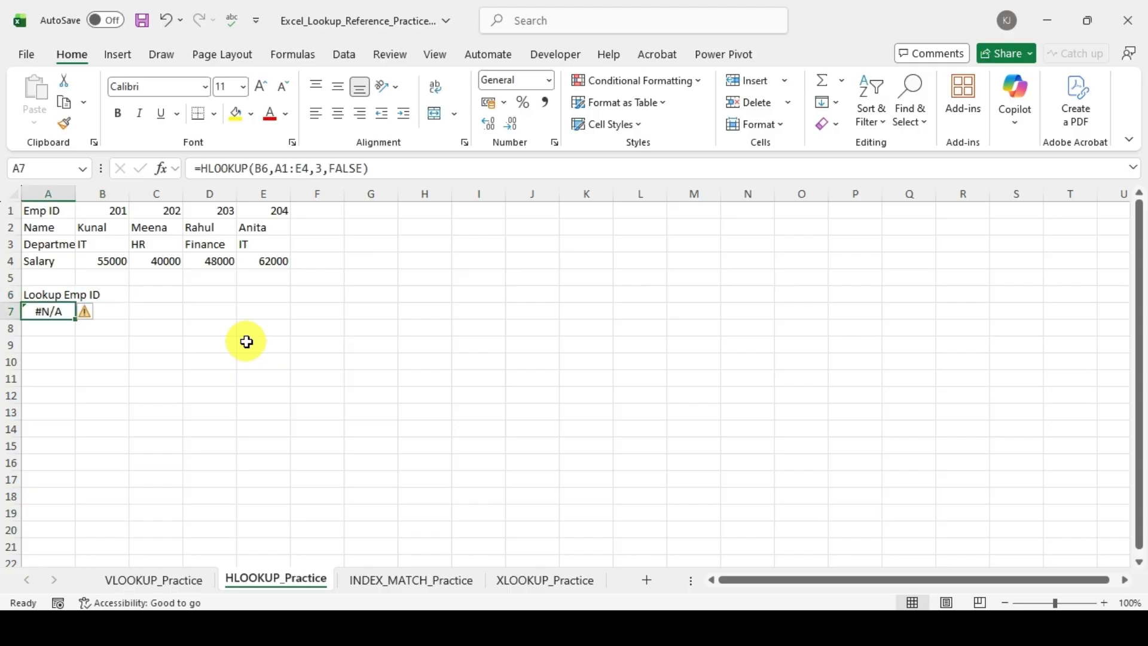
key("Delete")
Step: Enter =HLOOKUP(B6,A1:E4,4,FALSE) in B7 to return the salary by exact match on the lookup Emp ID
key("Right")
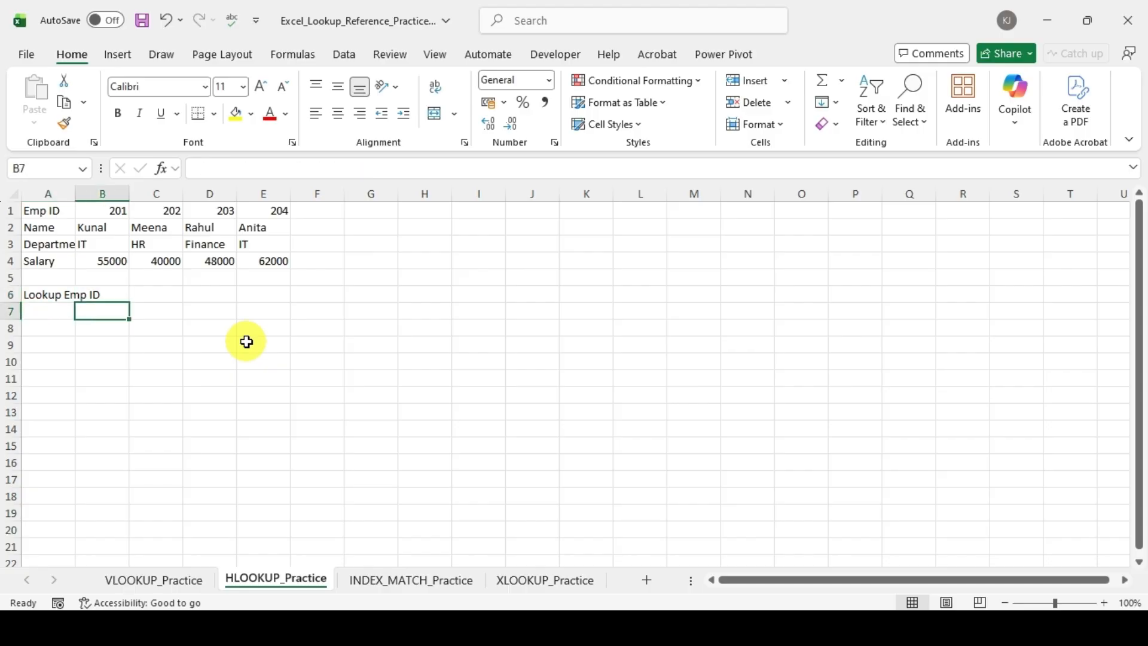
type("=h")
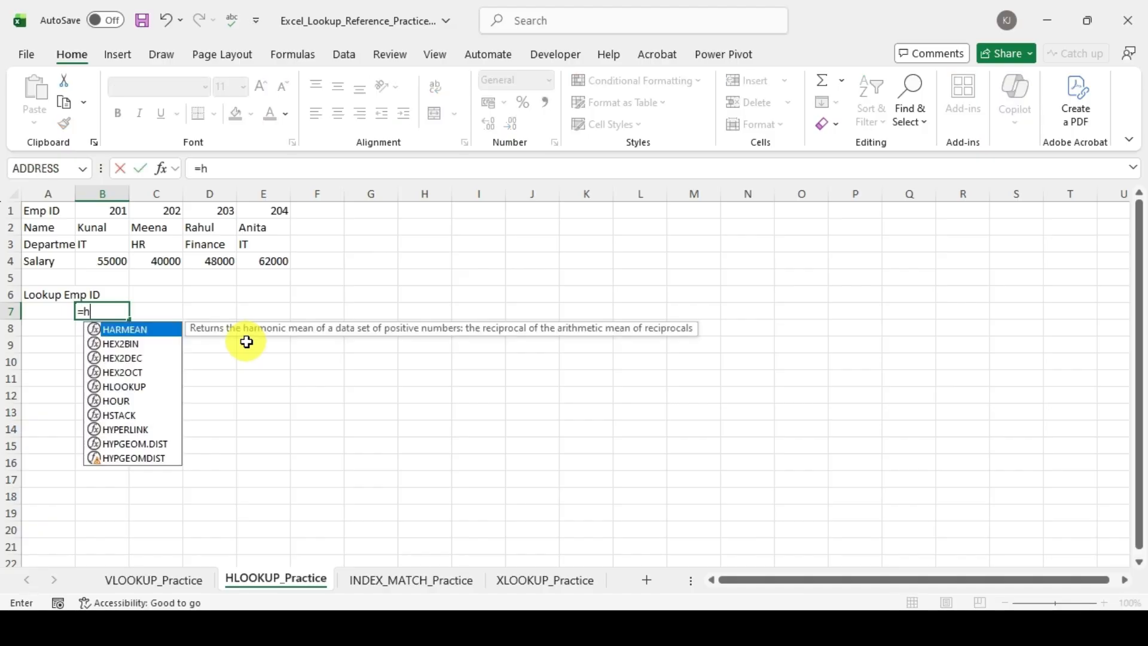
type("l")
key("Tab")
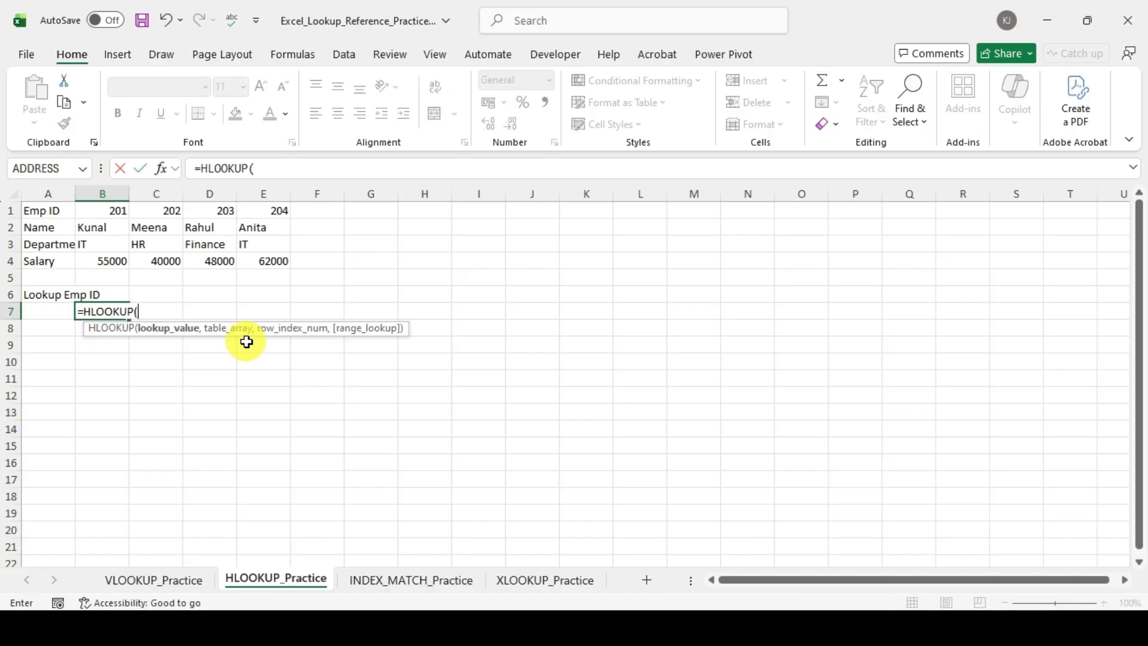
key("Up")
type(",")
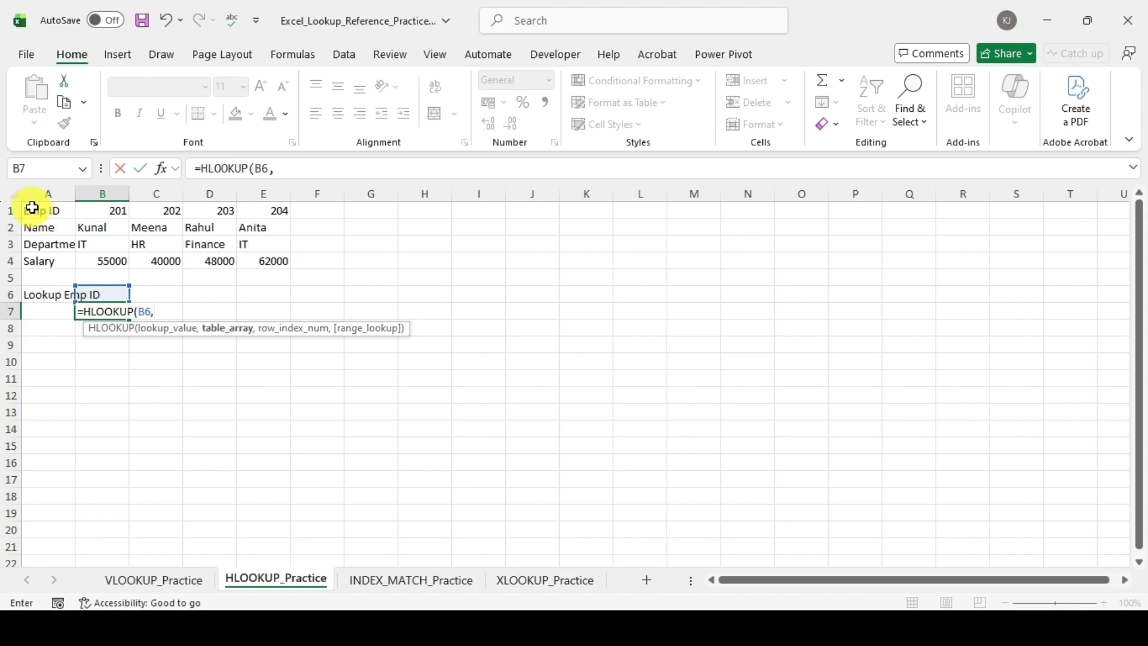
left_click_drag(33, 208, 282, 257)
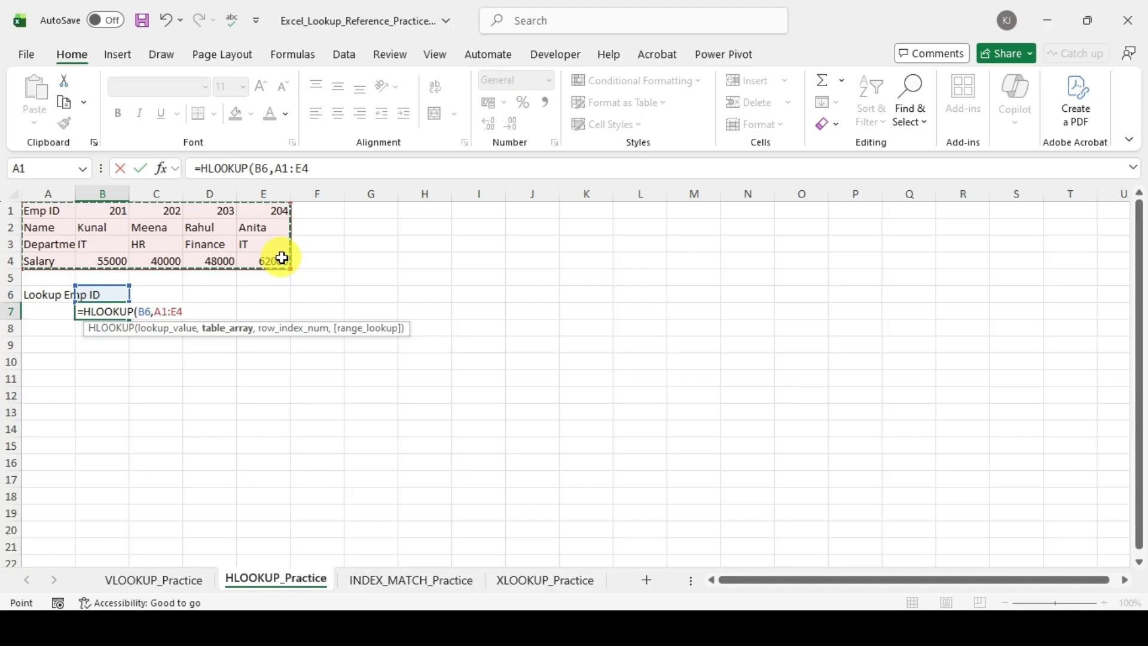
type(",")
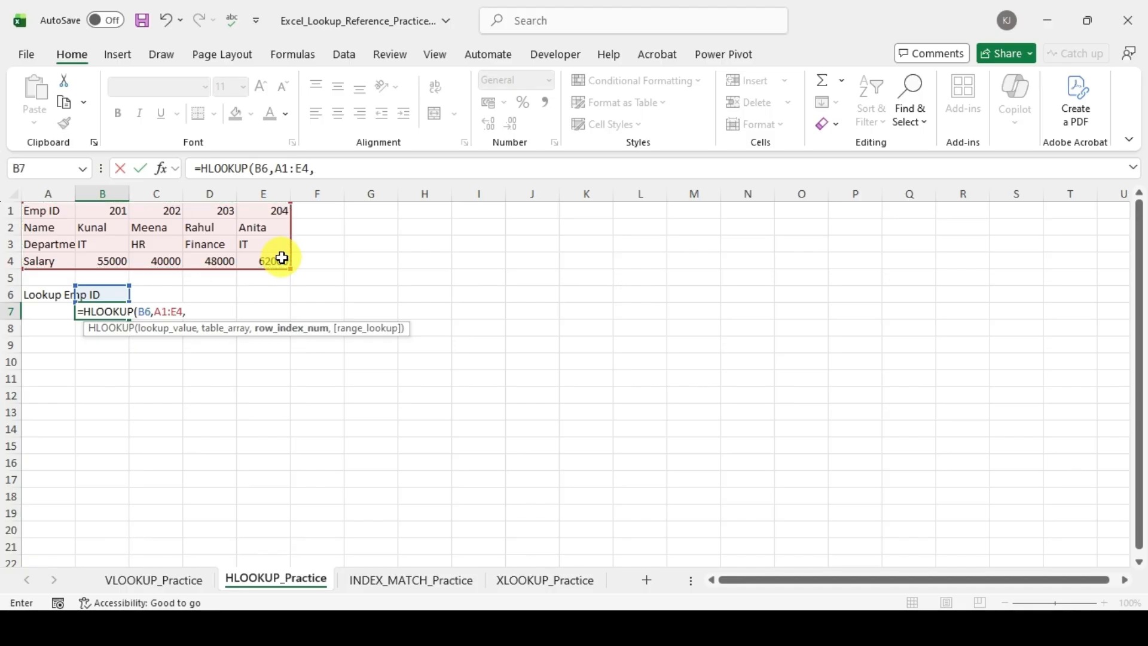
type("4,")
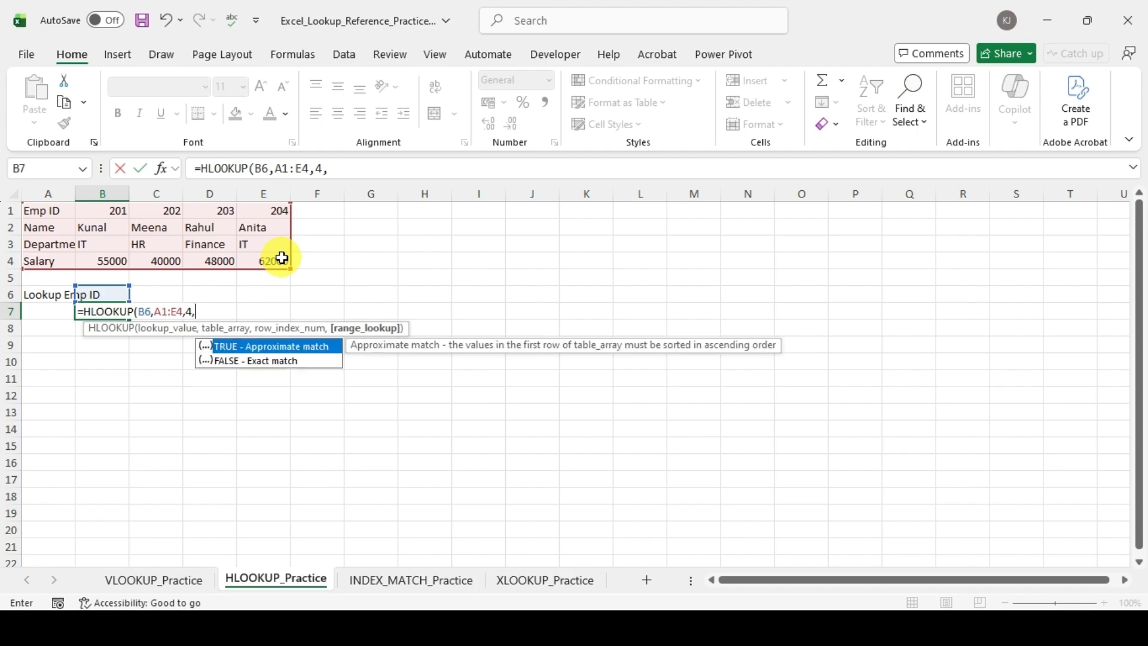
key("Down")
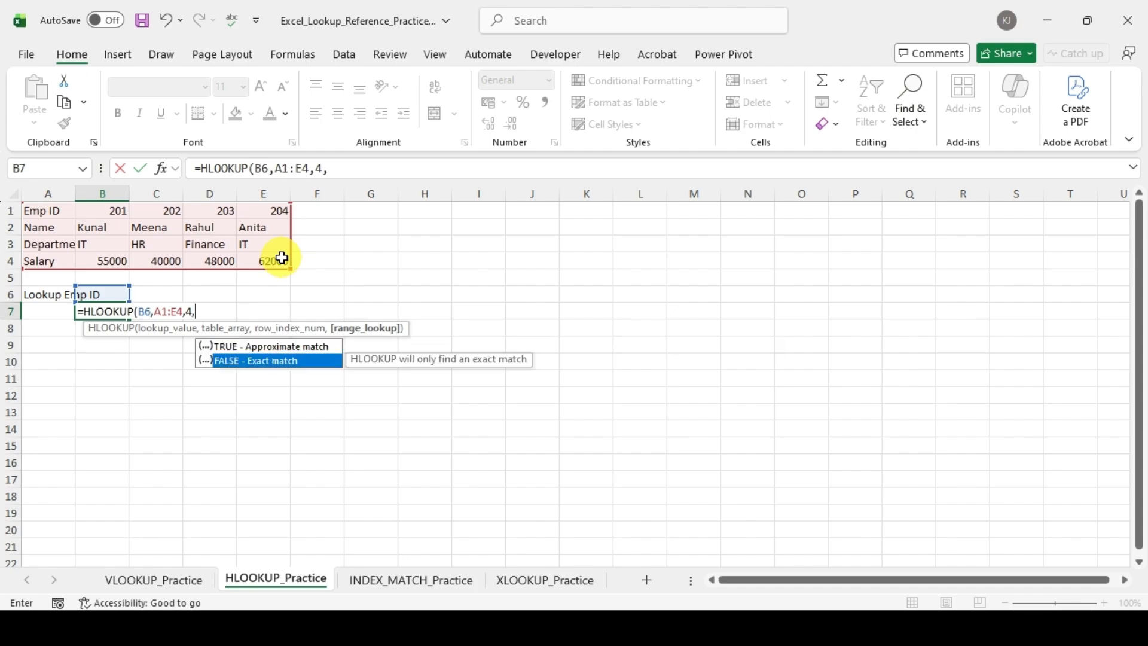
key("Tab")
type(")")
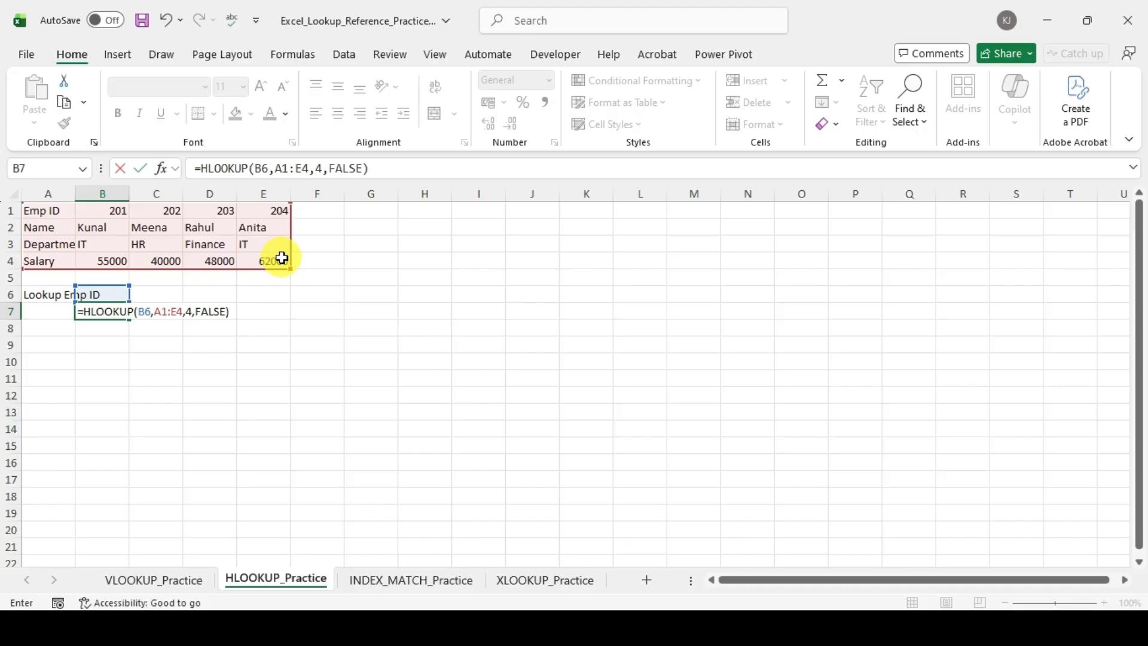
key("Return")
Step: Enter 202 in B6 as the lookup value for the salary HLOOKUP
key("Up")
key("Up")
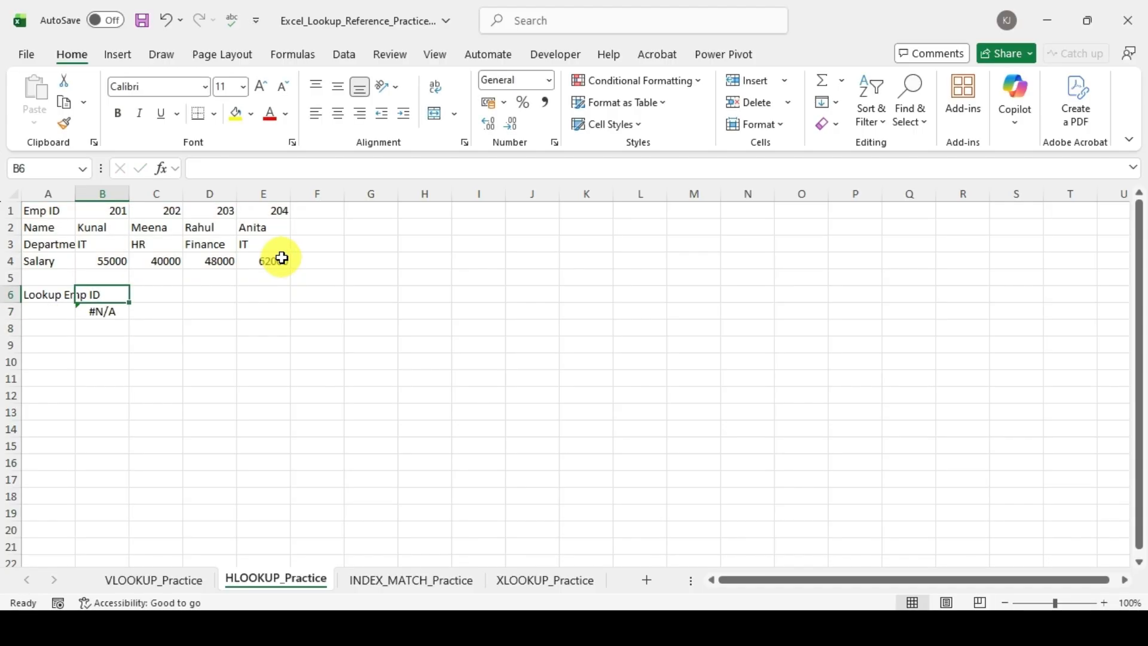
type("202")
key("Return")
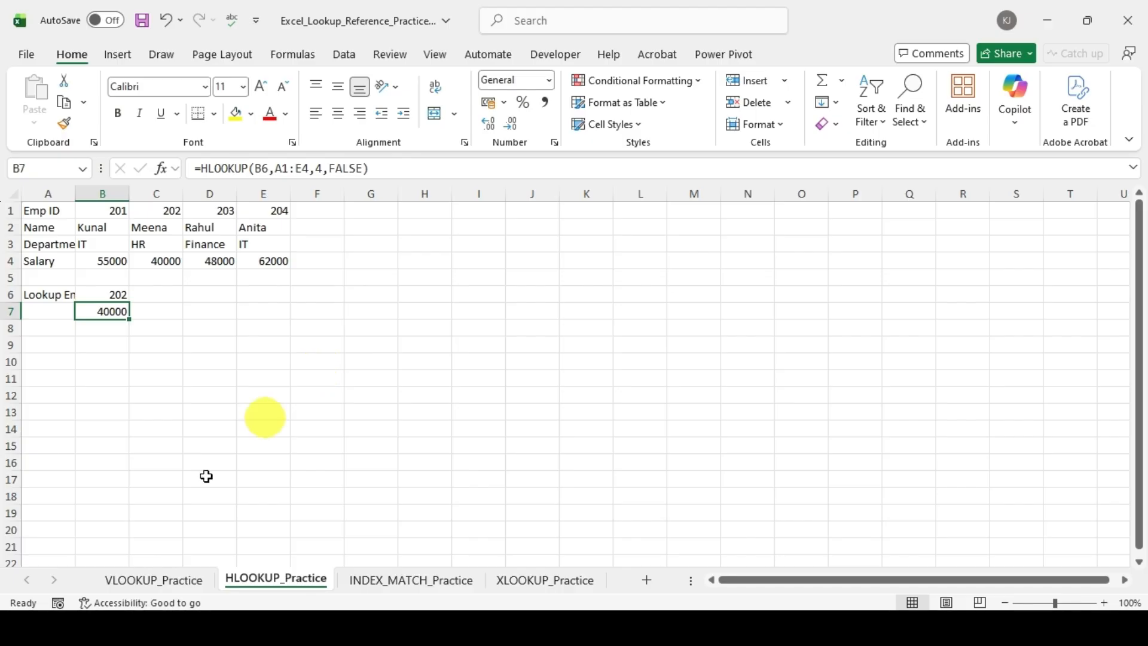
Step: Compare the VLOOKUP and HLOOKUP practice sheets, and examine the Name and EMP ID columns of the shift roster on INDEX_MATCH_Practice
left_click(147, 583)
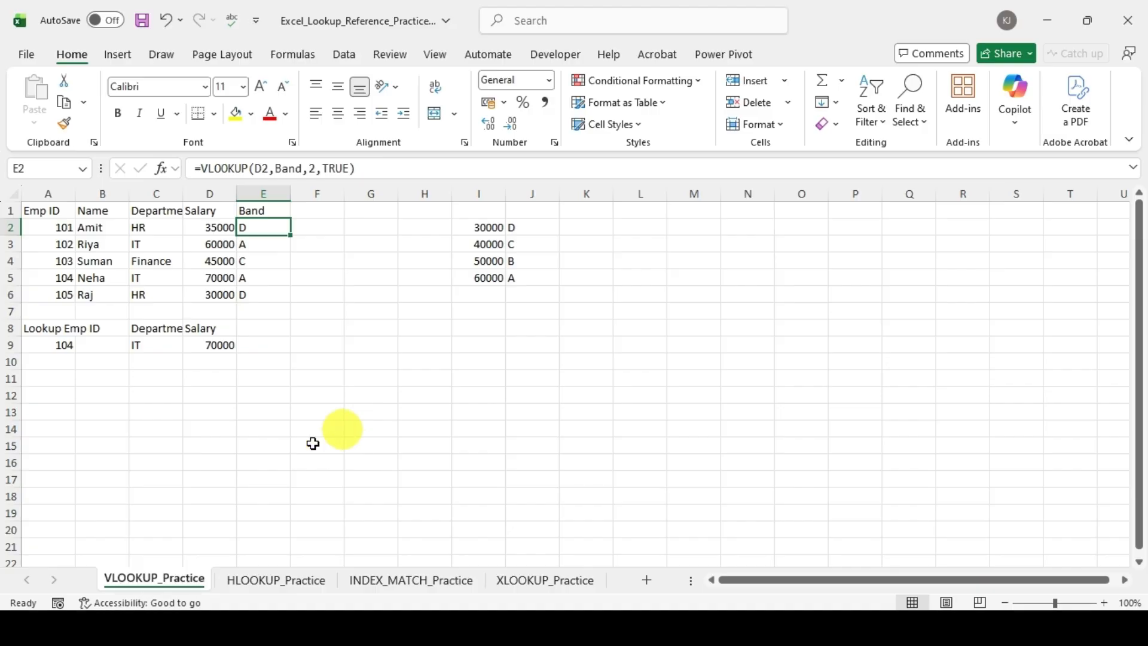
left_click(276, 581)
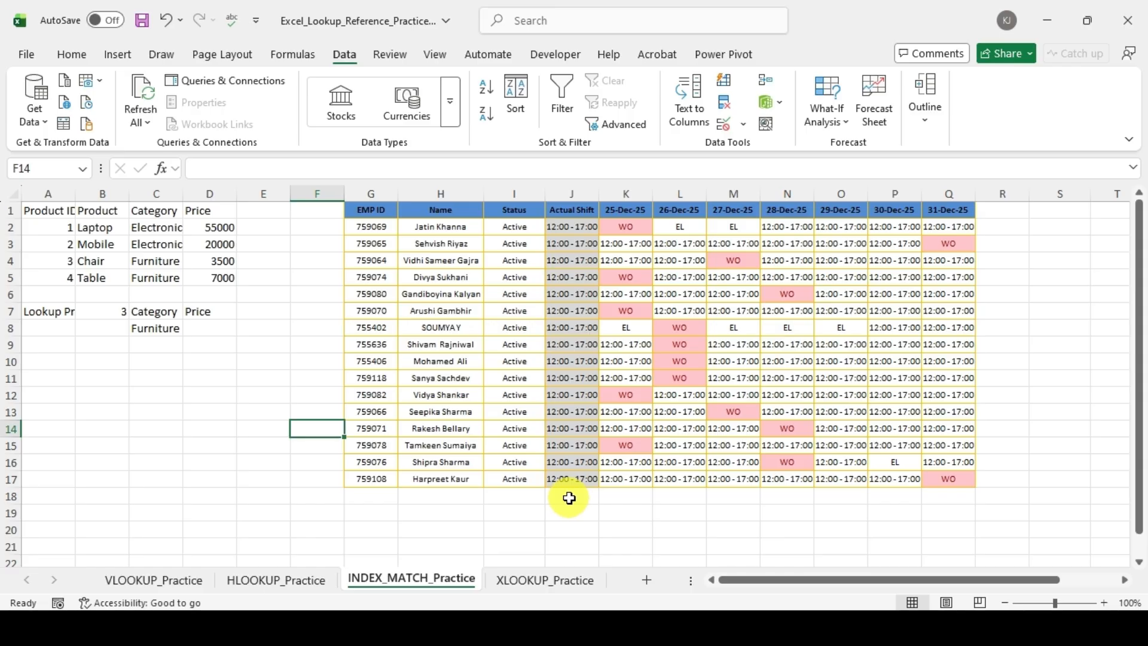
scroll(187, 452, "down", 2)
scroll(549, 362, "up", 2)
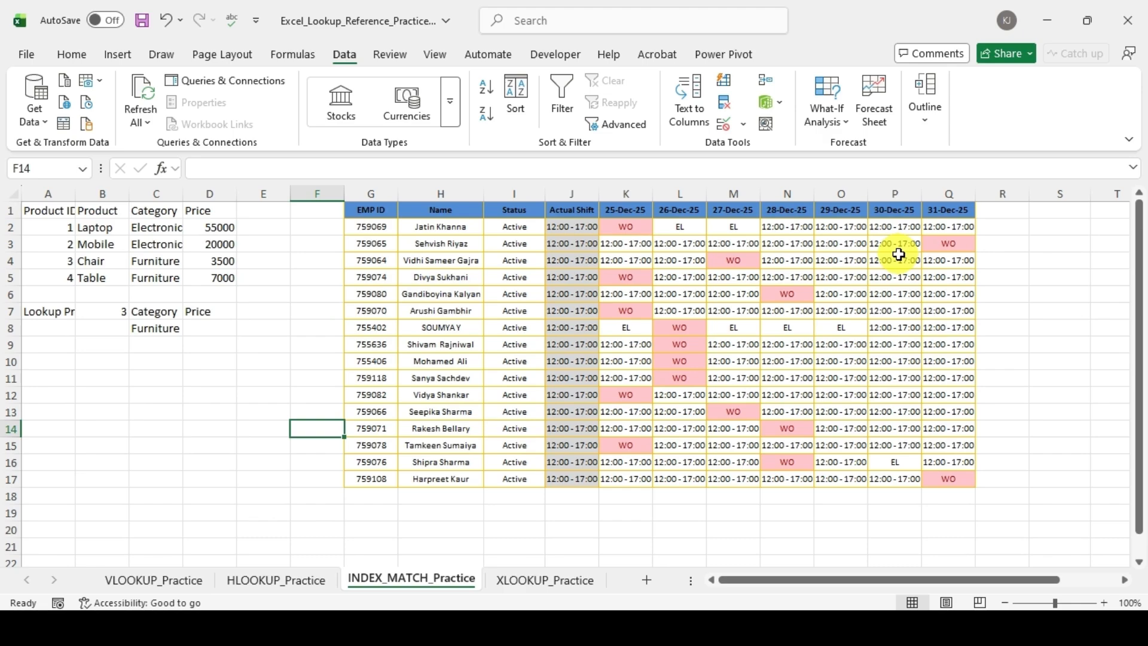
left_click_drag(441, 226, 441, 461)
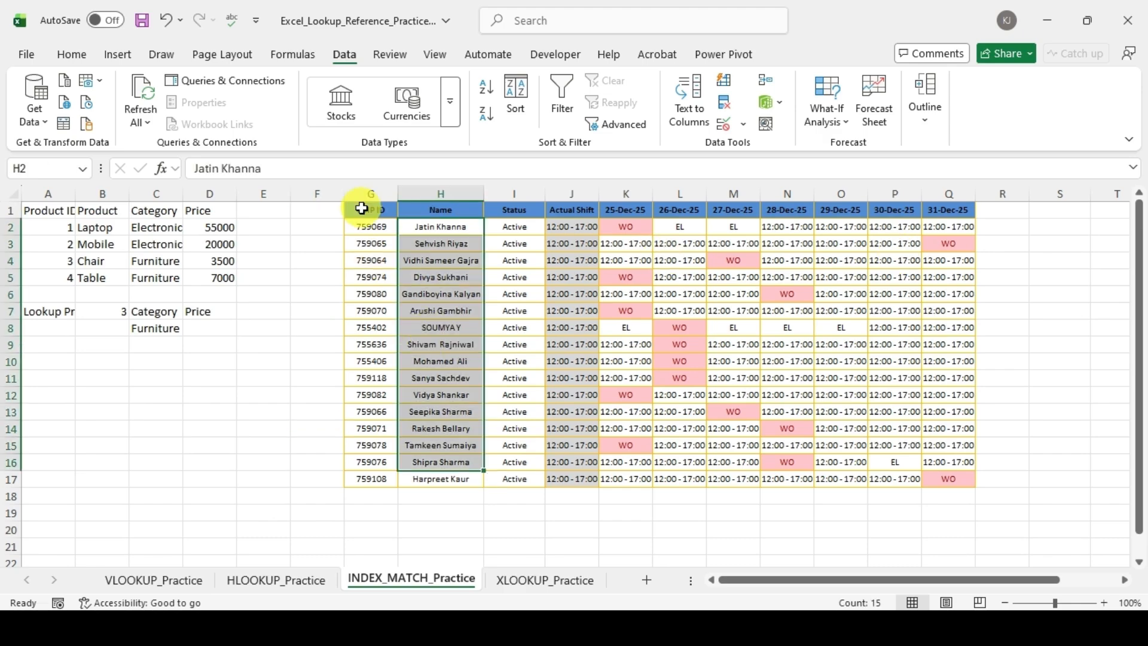
left_click_drag(362, 208, 371, 361)
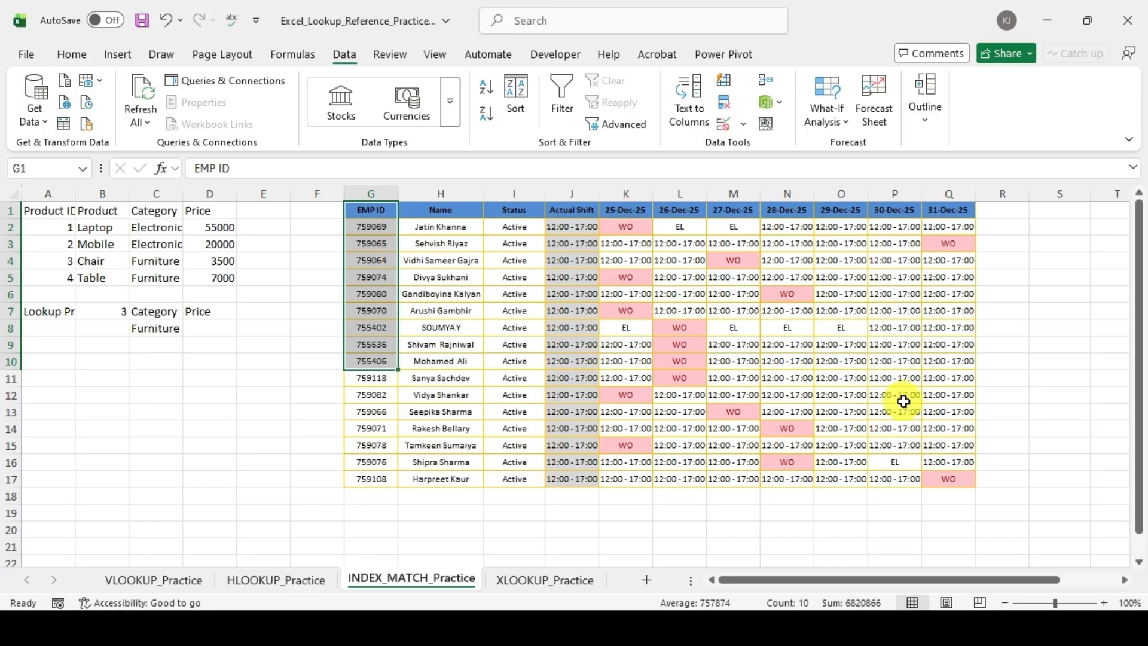
Step: Examine how employee rows and date columns intersect in the shift roster, including row 16 under 30-Dec-25
left_click(904, 360)
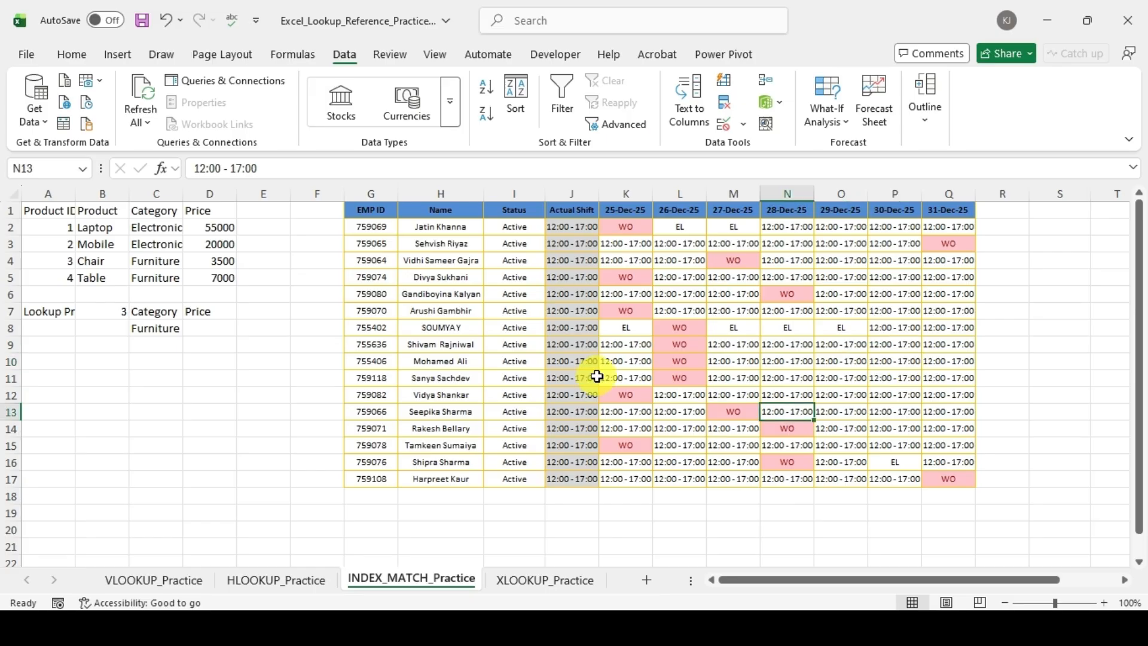
left_click(583, 363)
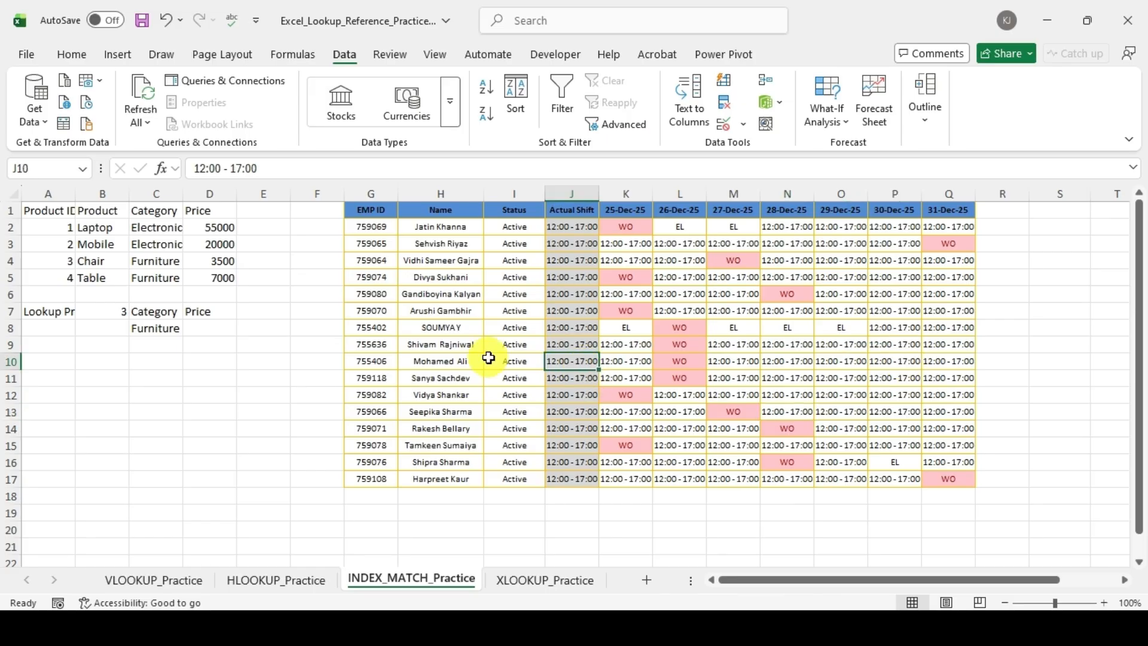
left_click(434, 396)
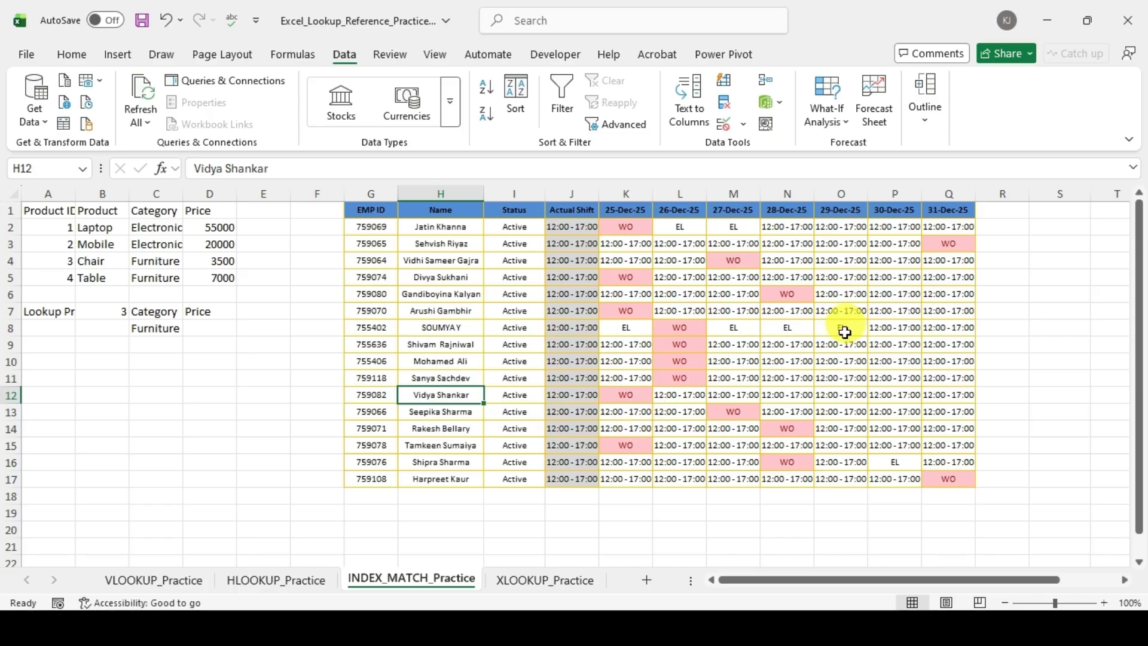
left_click(839, 396)
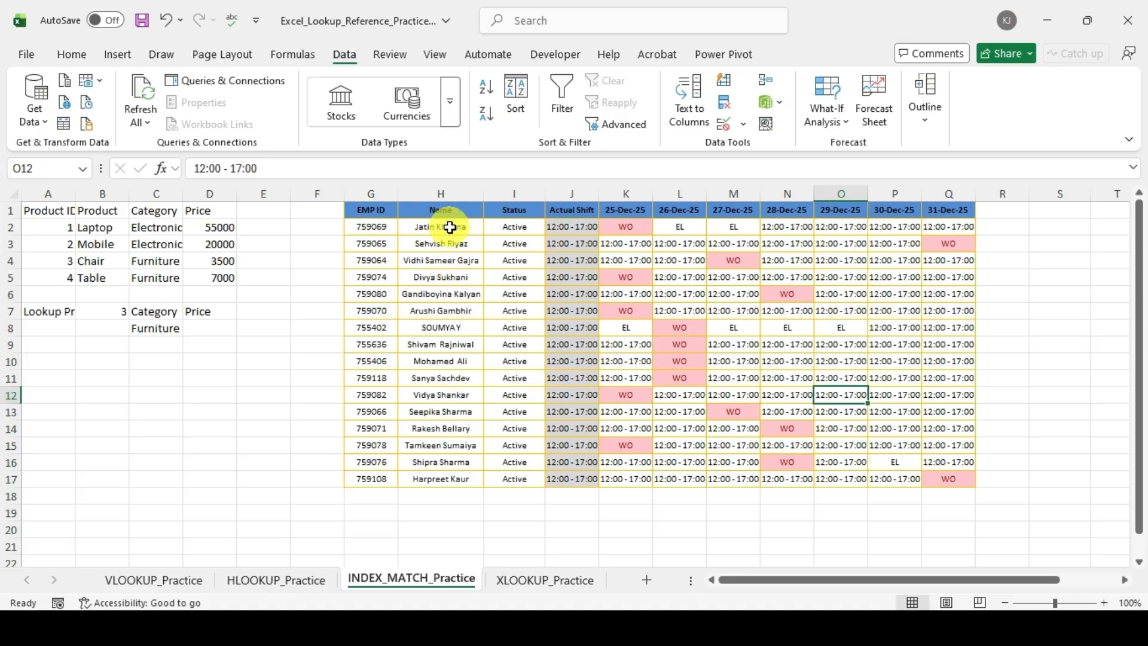
left_click(467, 465)
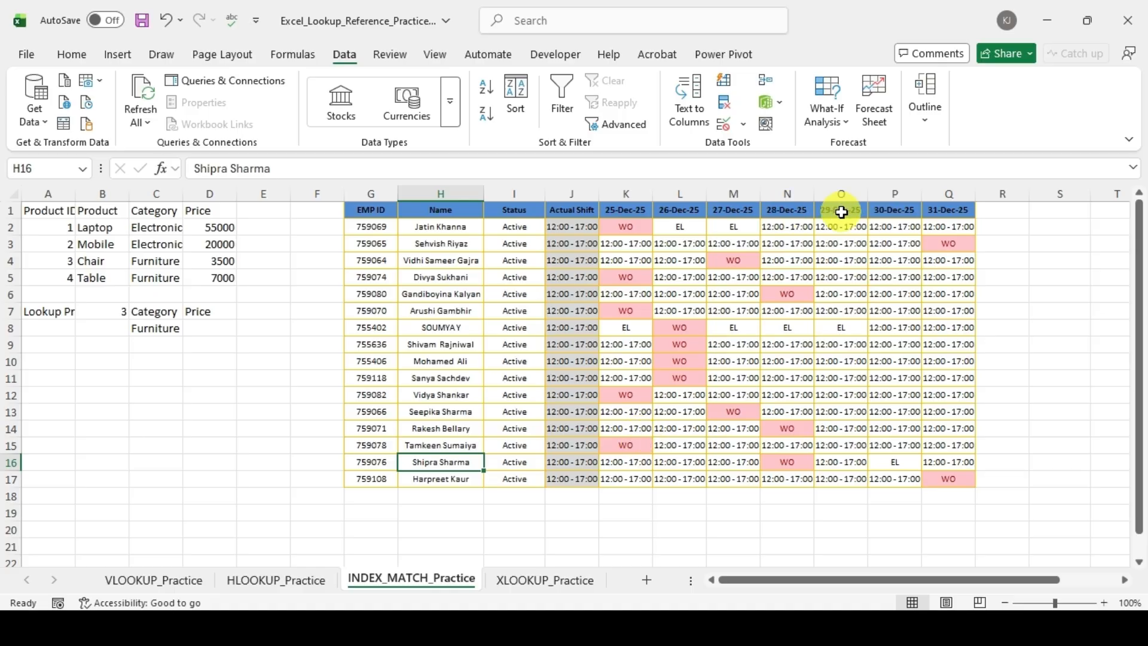
left_click(895, 461)
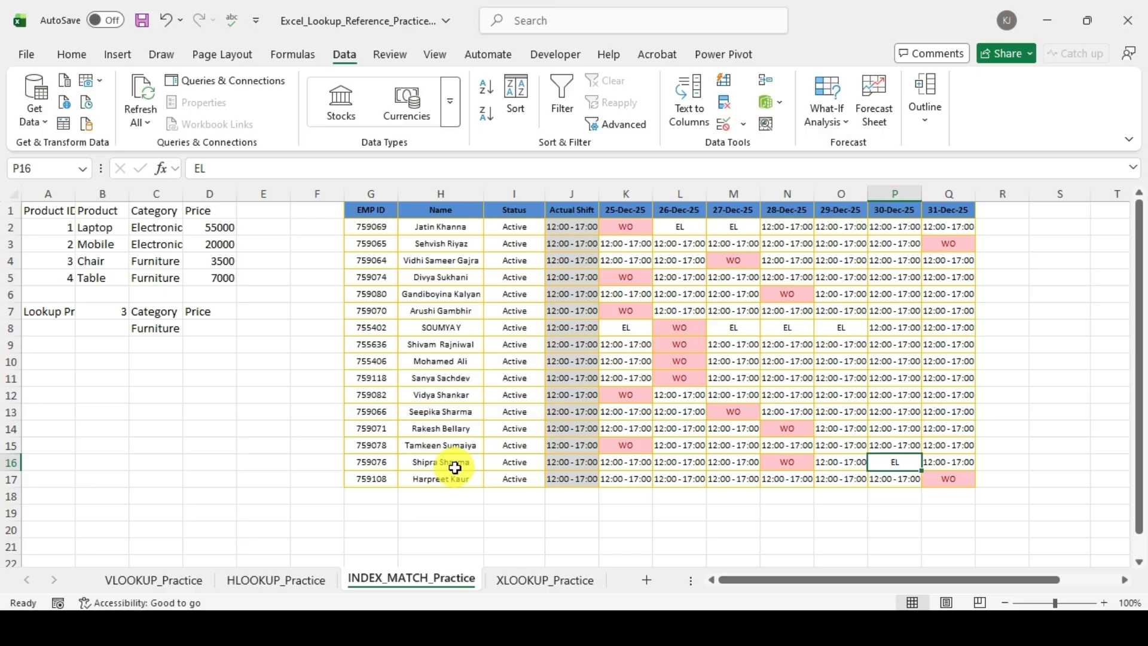
left_click_drag(455, 467, 513, 463)
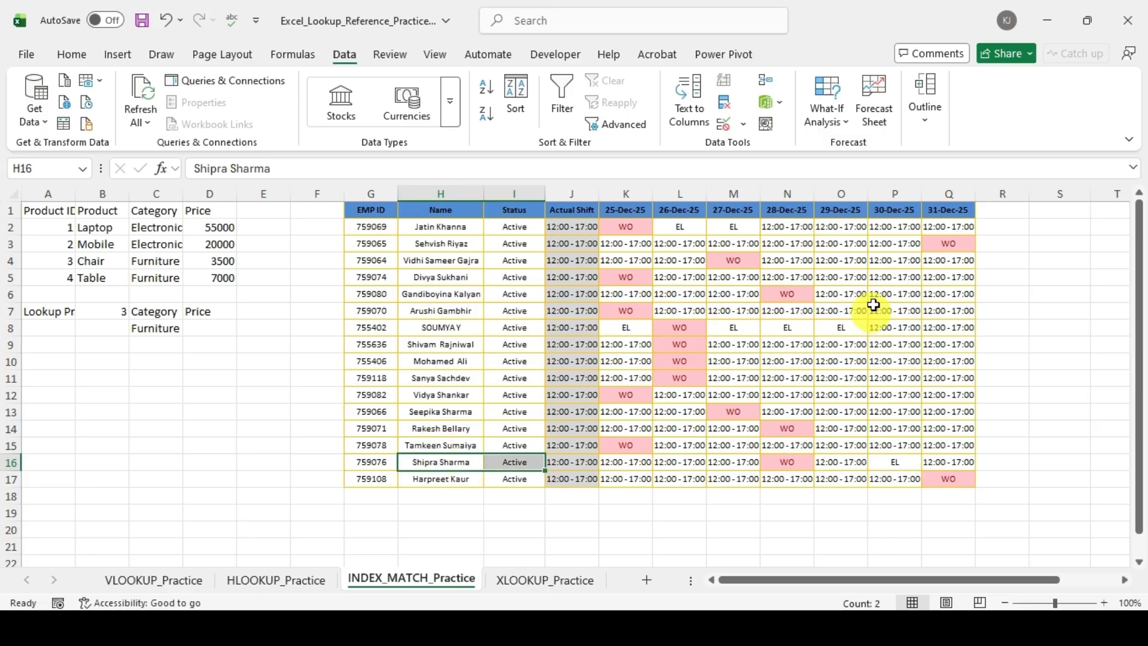
left_click(895, 467)
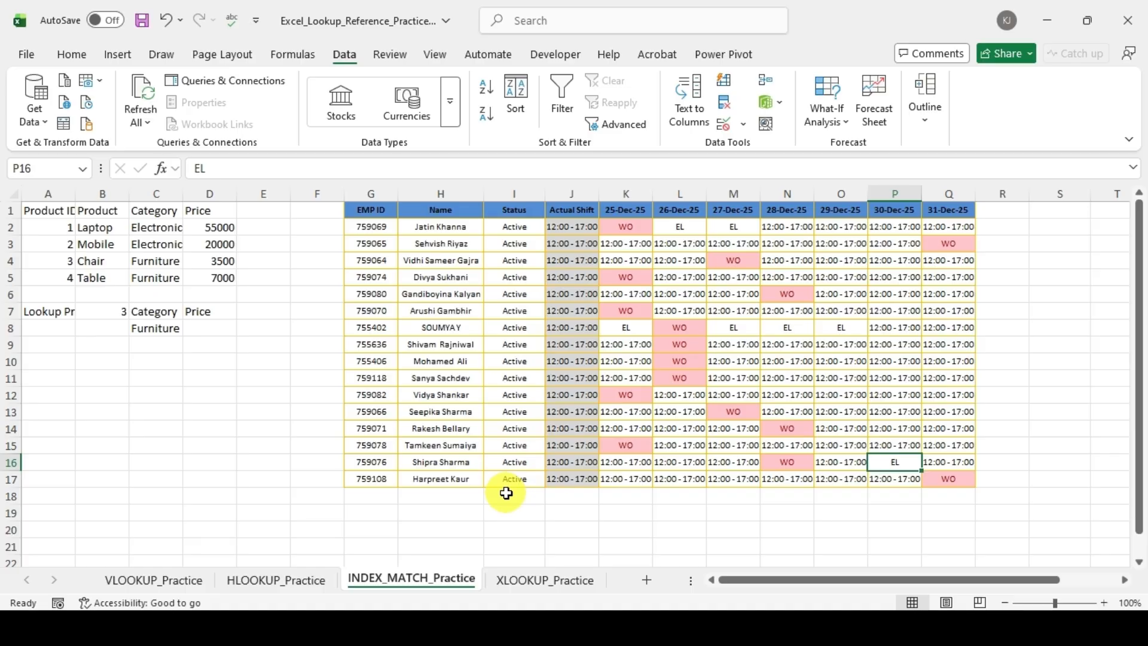
Step: Enter =INDEX(H1:Q17,16,9) in H20 to return the roster entry at row 16, column 9
left_click(448, 529)
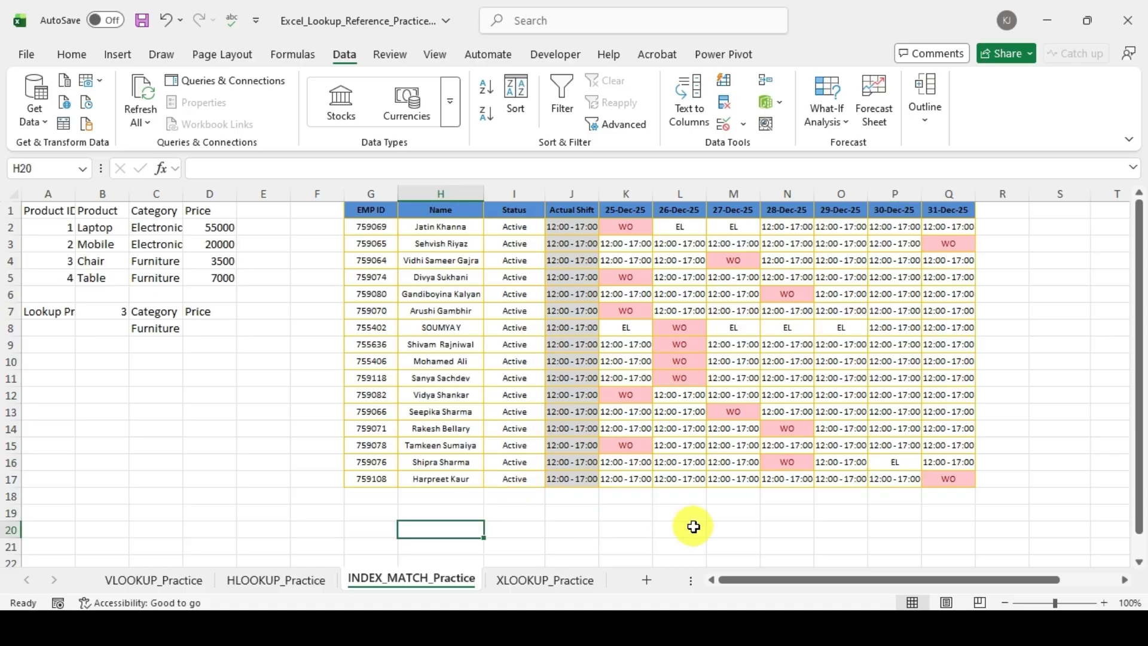
type("=ind")
key("Tab")
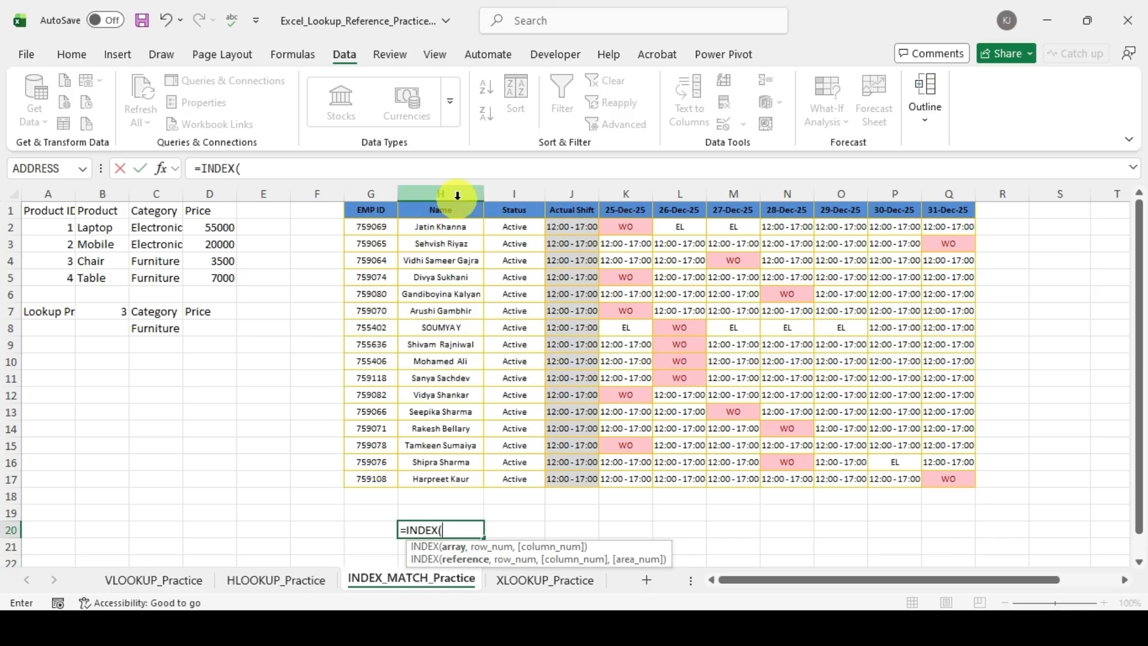
left_click(430, 212)
left_click_drag(424, 211, 935, 479)
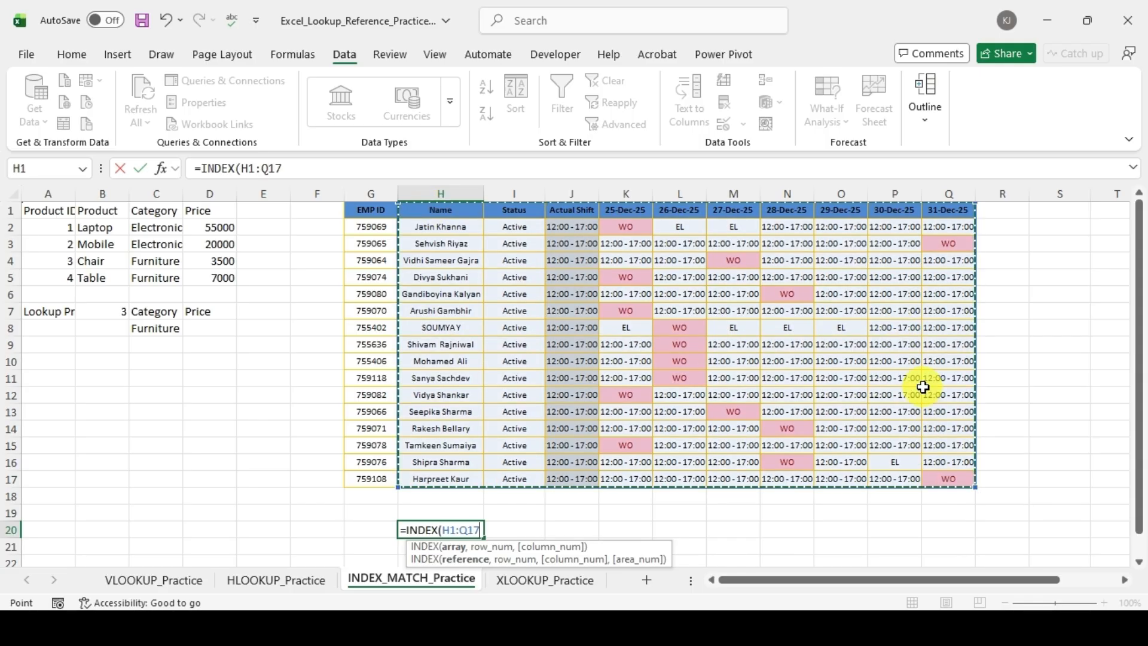
type(",")
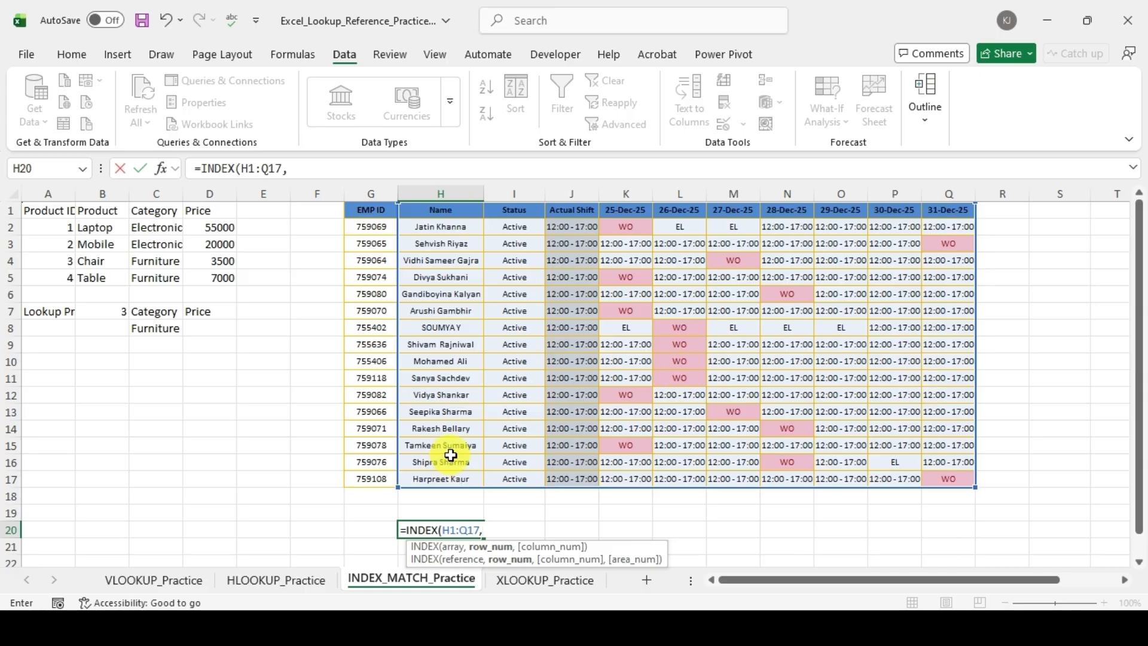
type("16,")
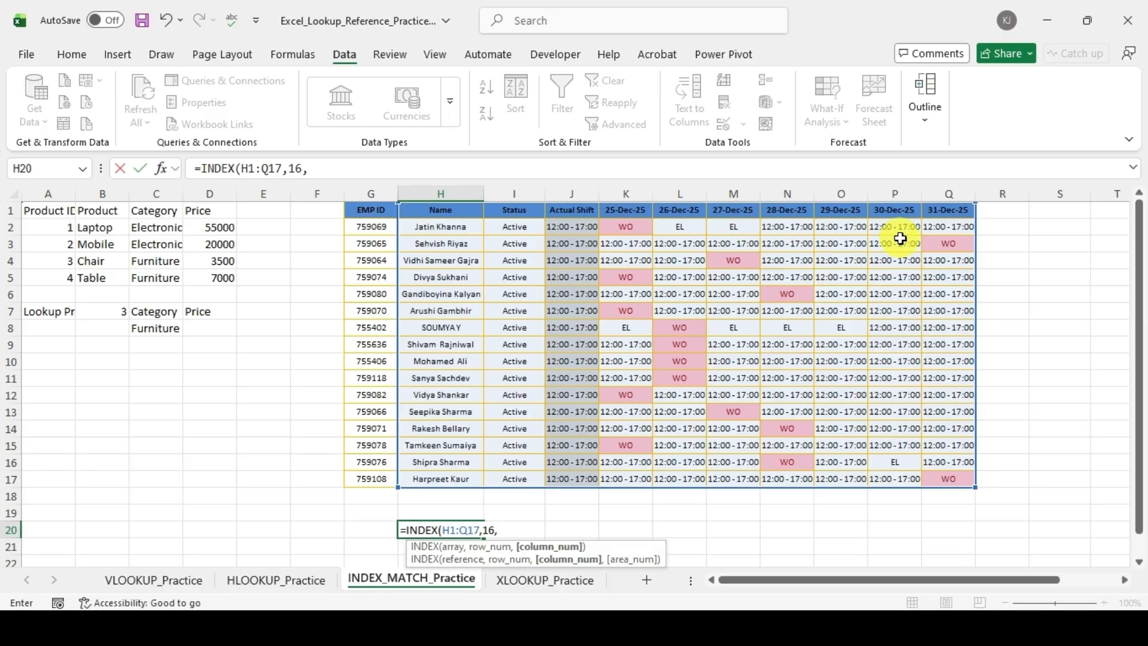
type("9)")
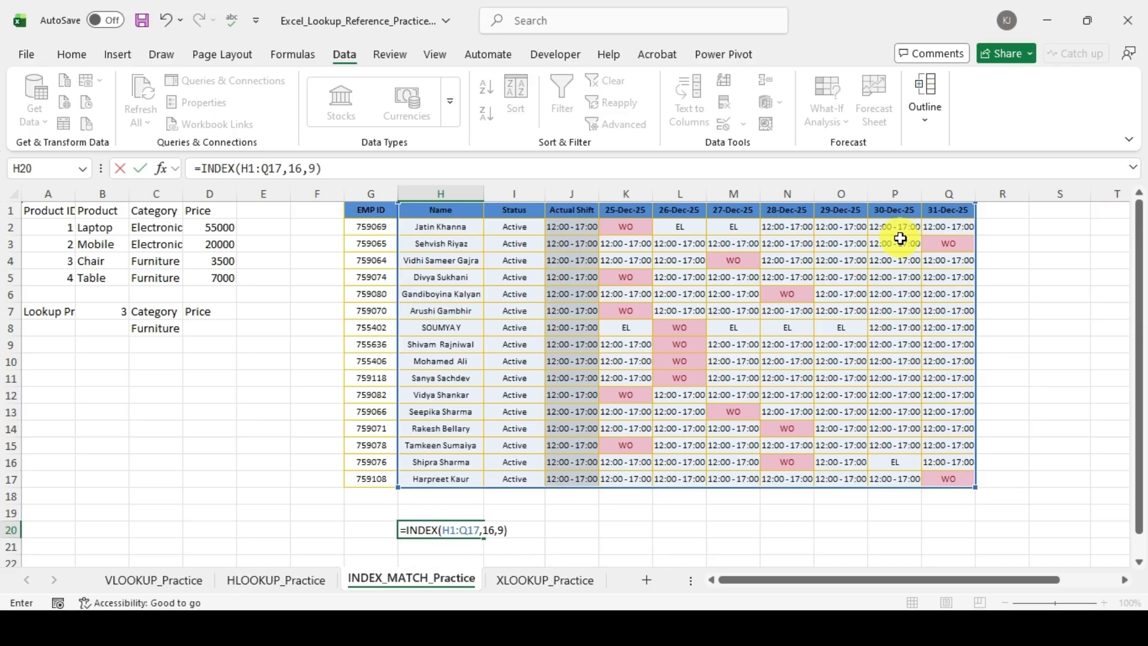
key("Return")
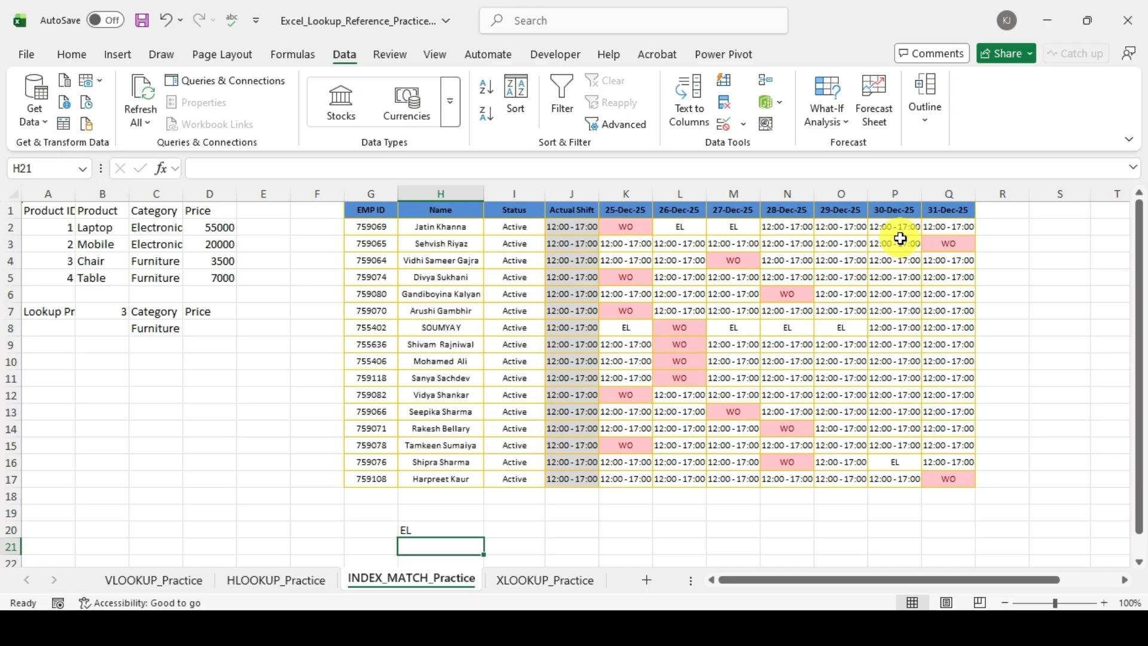
left_click(436, 527)
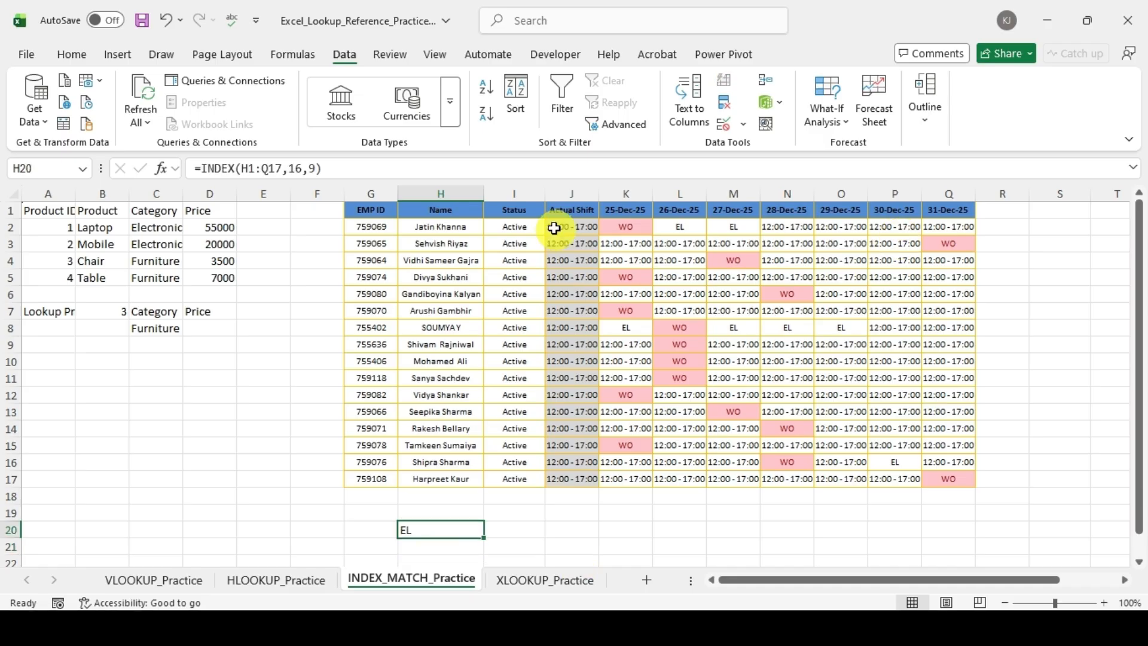
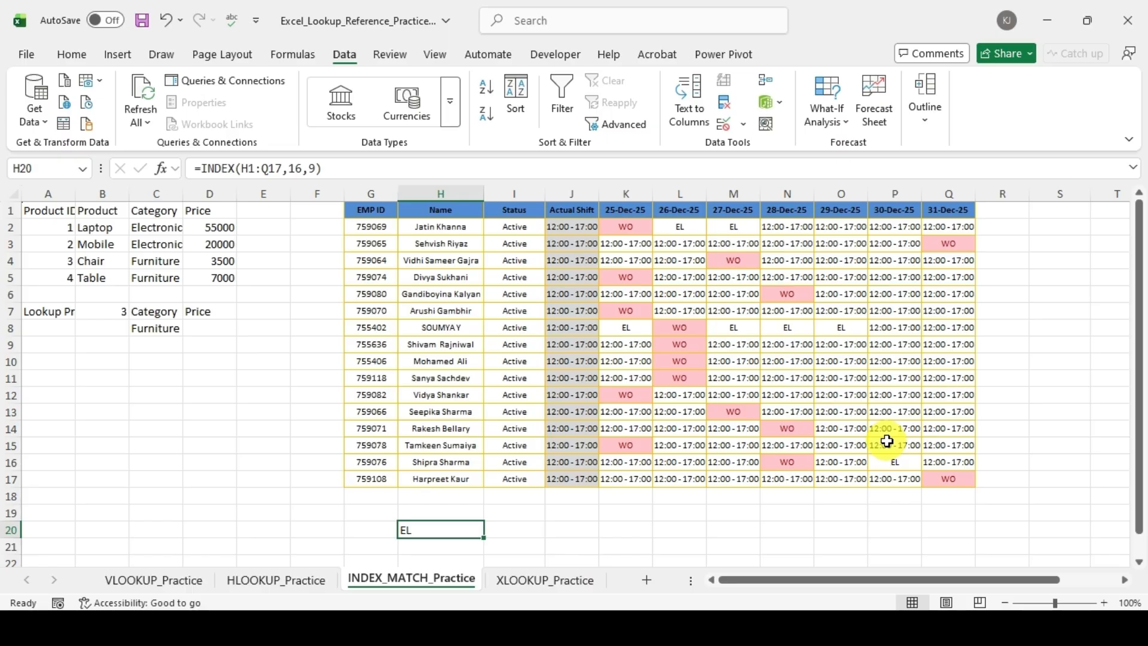
Step: Clear the INDEX formula from H20 below the shift roster
scroll(803, 420, "down", 3)
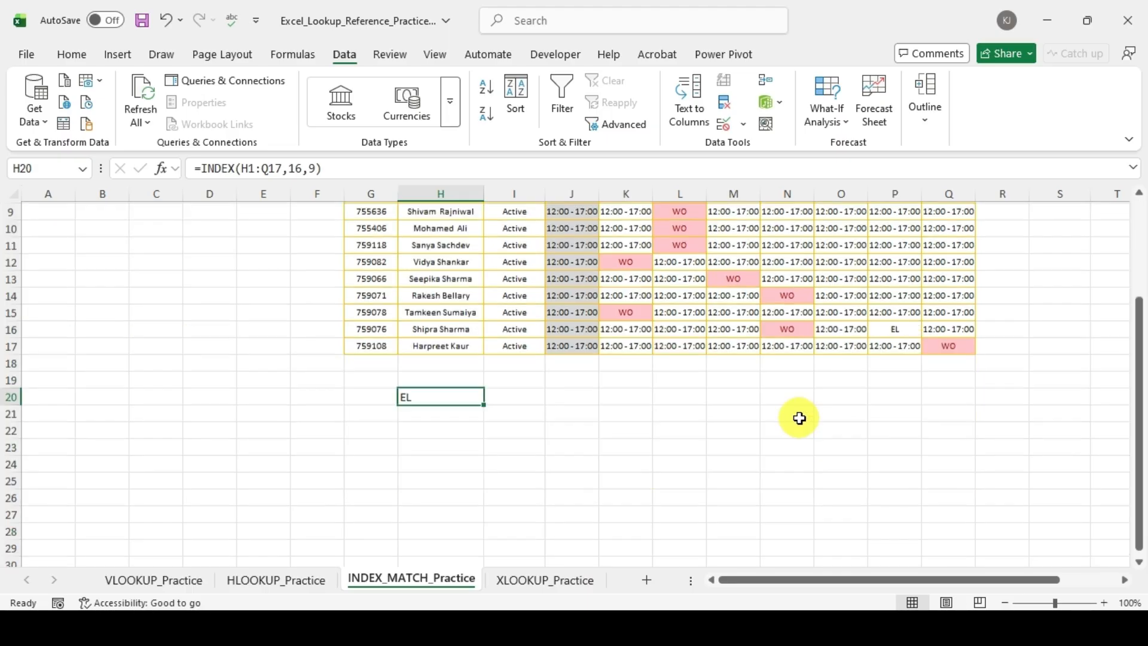
scroll(800, 419, "up", 3)
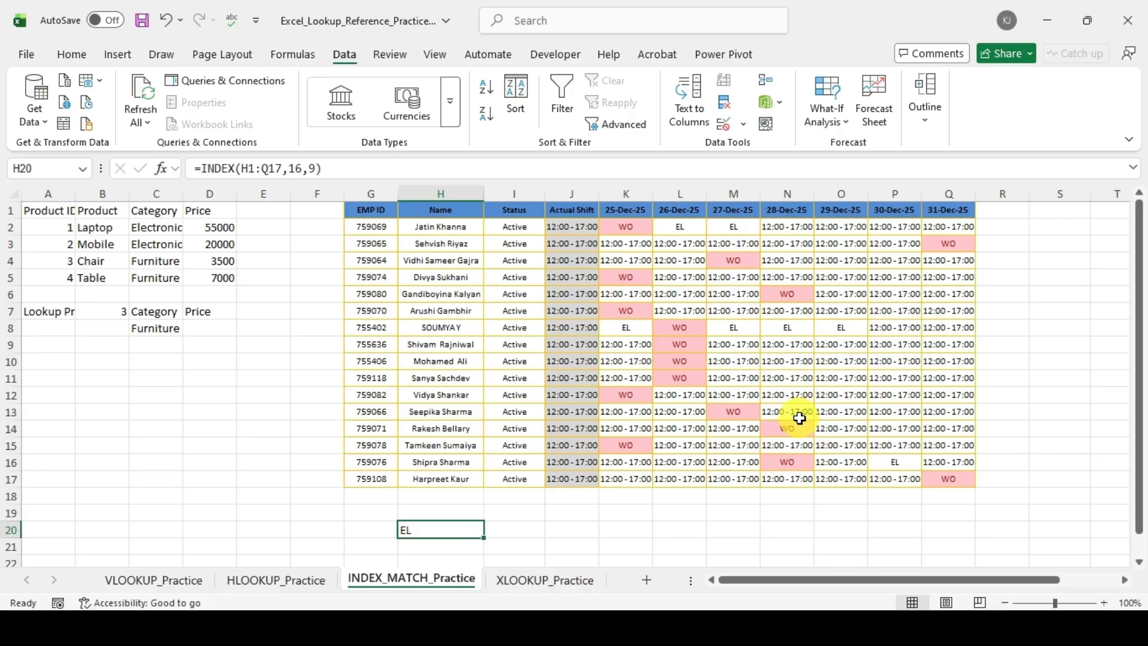
key("Delete")
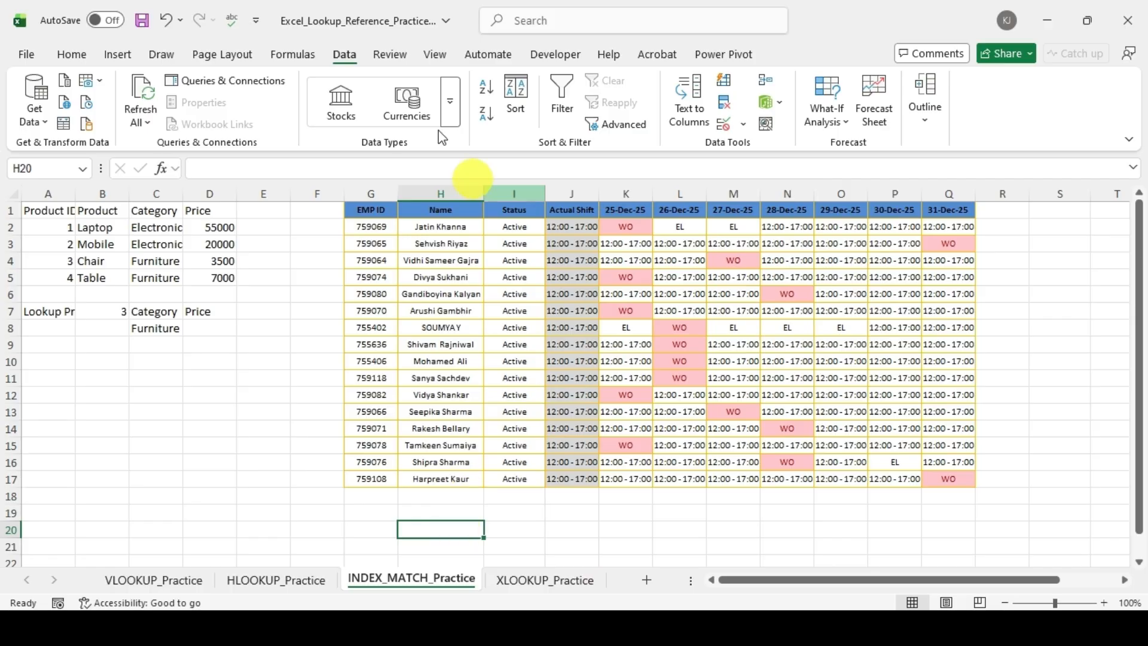
Step: Add list data validation to H20 with the roster's Name column, =$H$1:$H$17, as the source
left_click(723, 129)
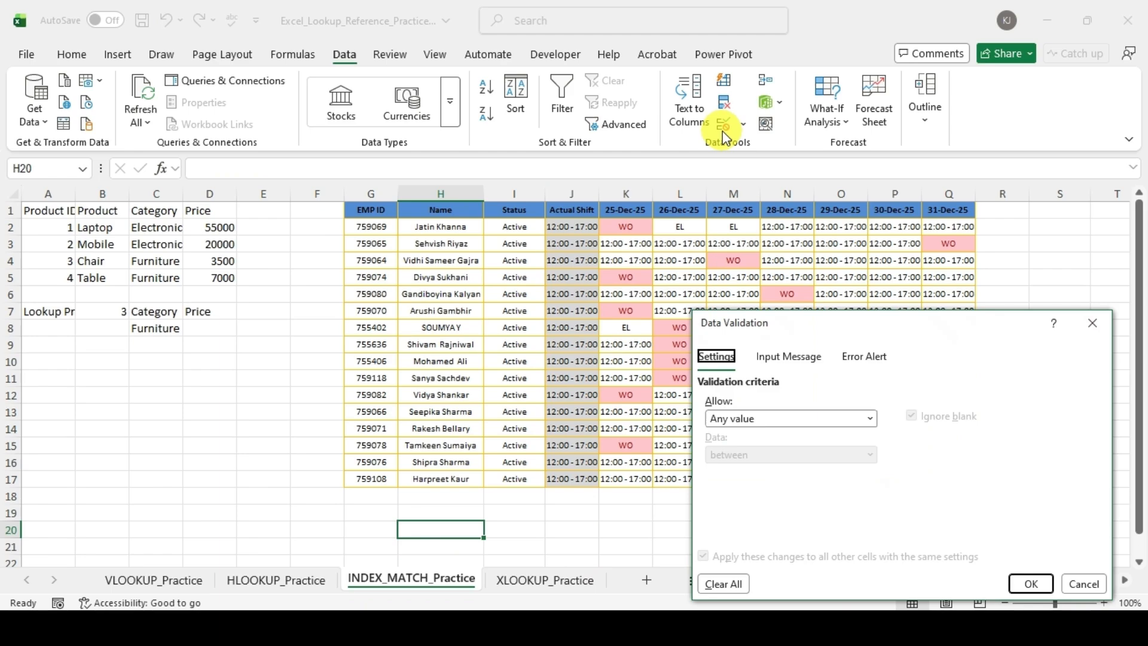
left_click(765, 420)
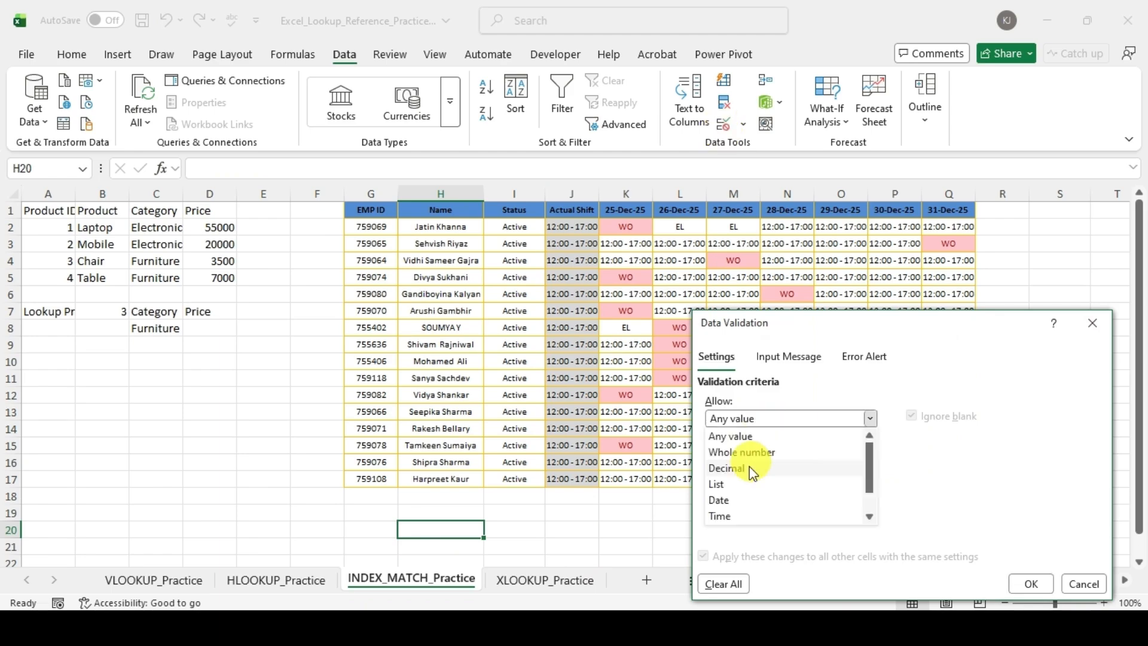
left_click(747, 488)
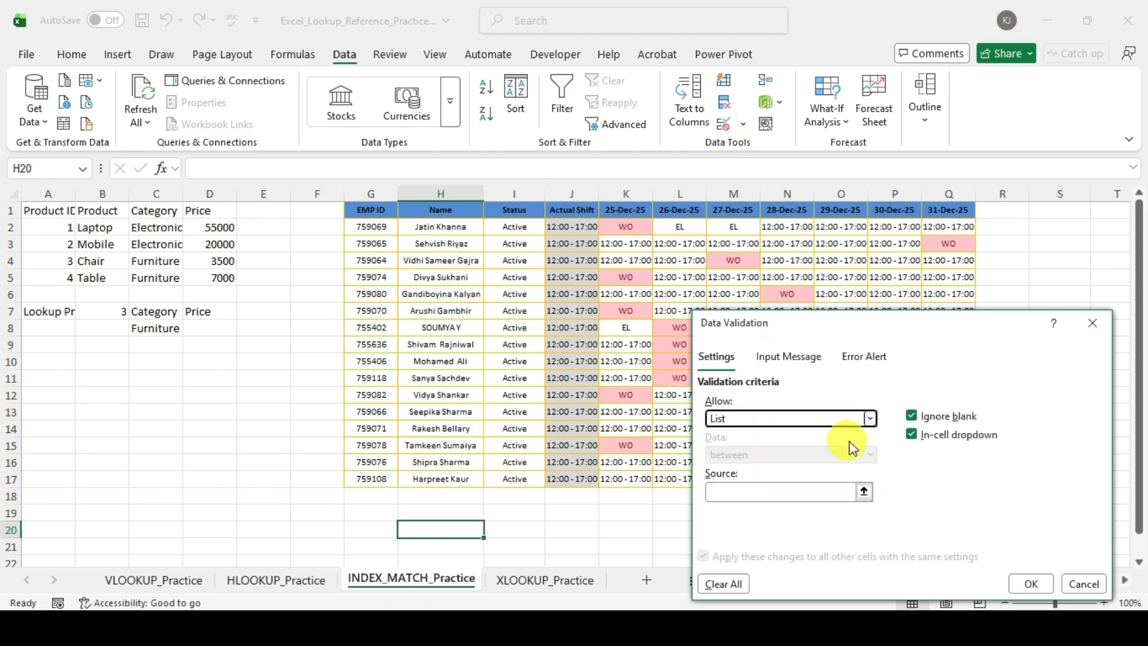
left_click(864, 491)
left_click_drag(441, 209, 441, 480)
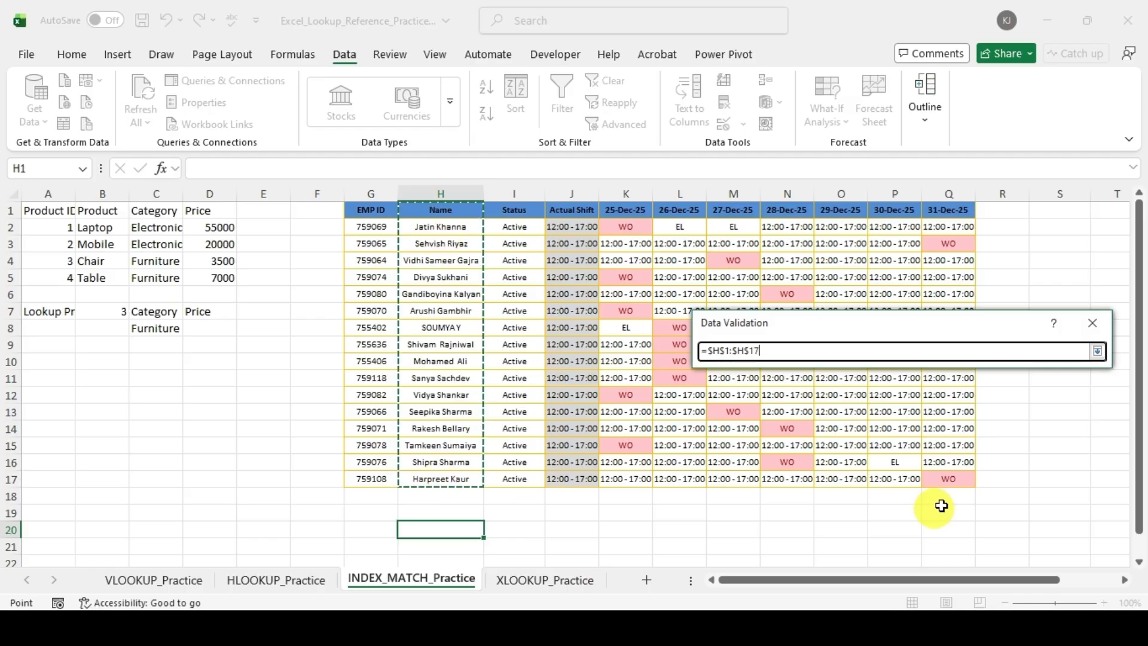
left_click(1099, 352)
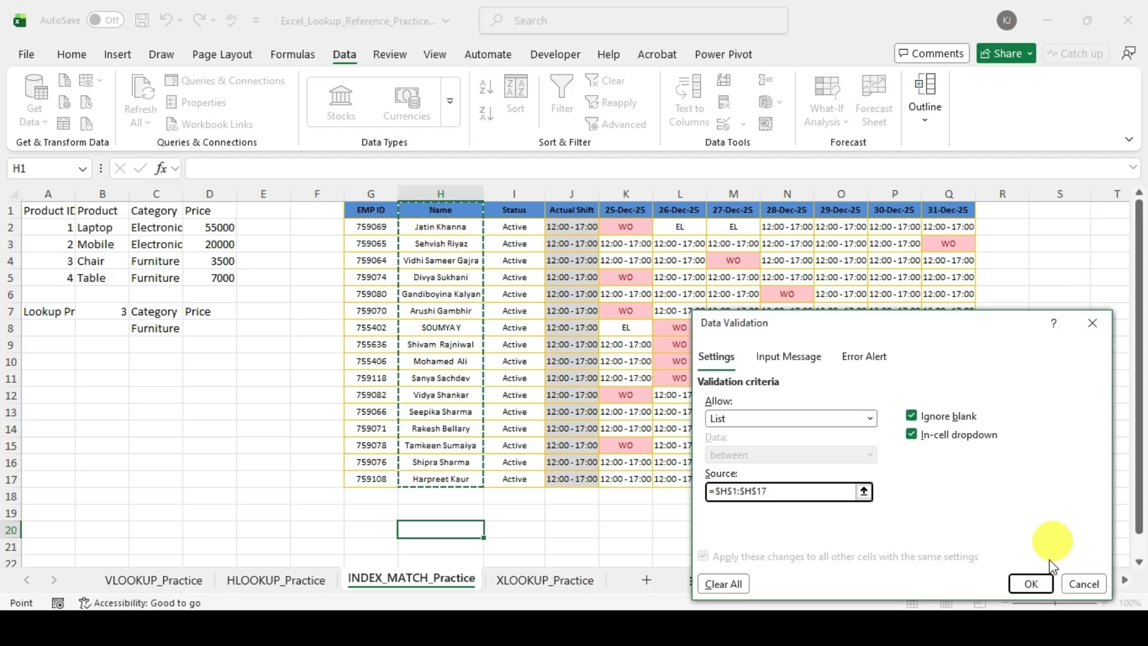
left_click(1030, 584)
Step: Enter the heading Names in H19 above the validated name cell
key("Up")
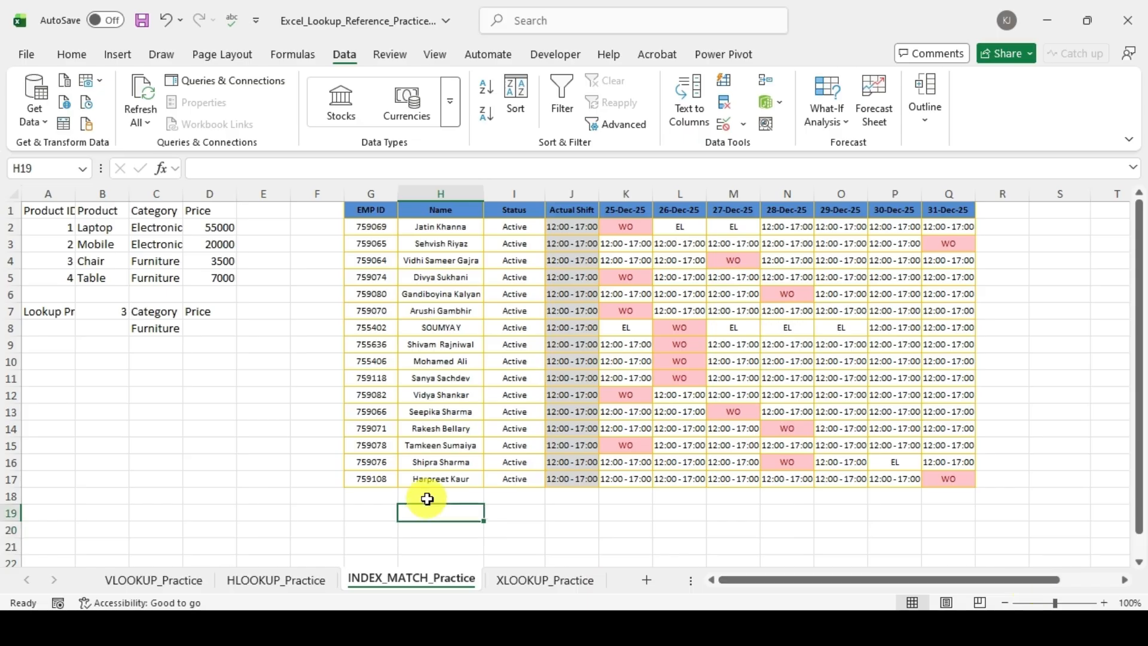
type("Names")
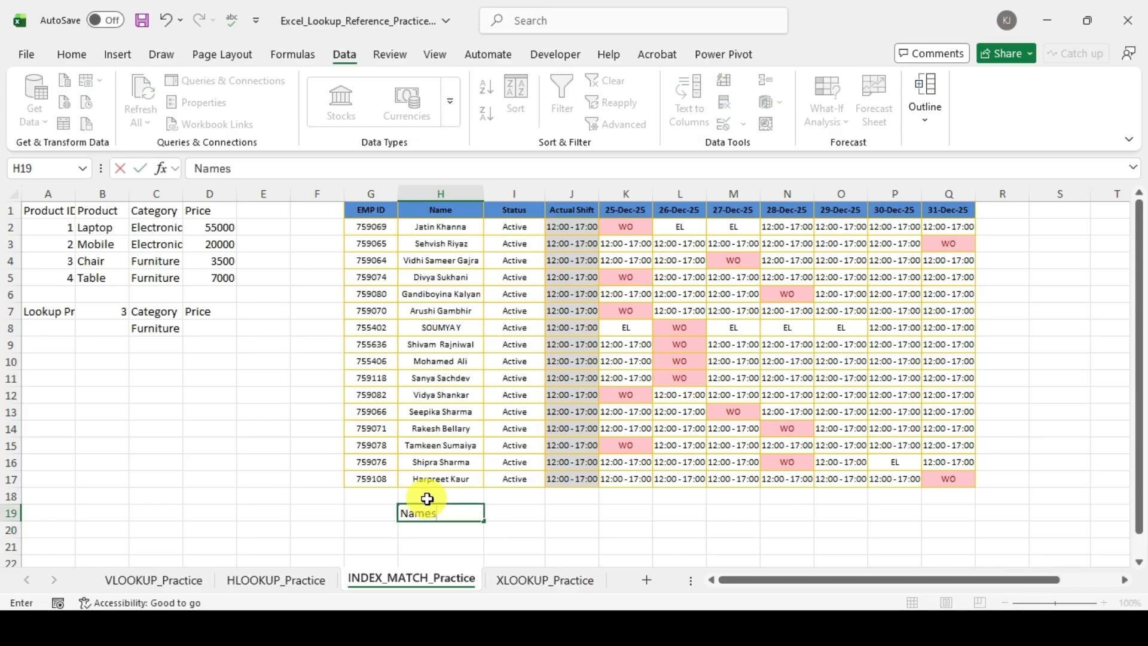
key("Return")
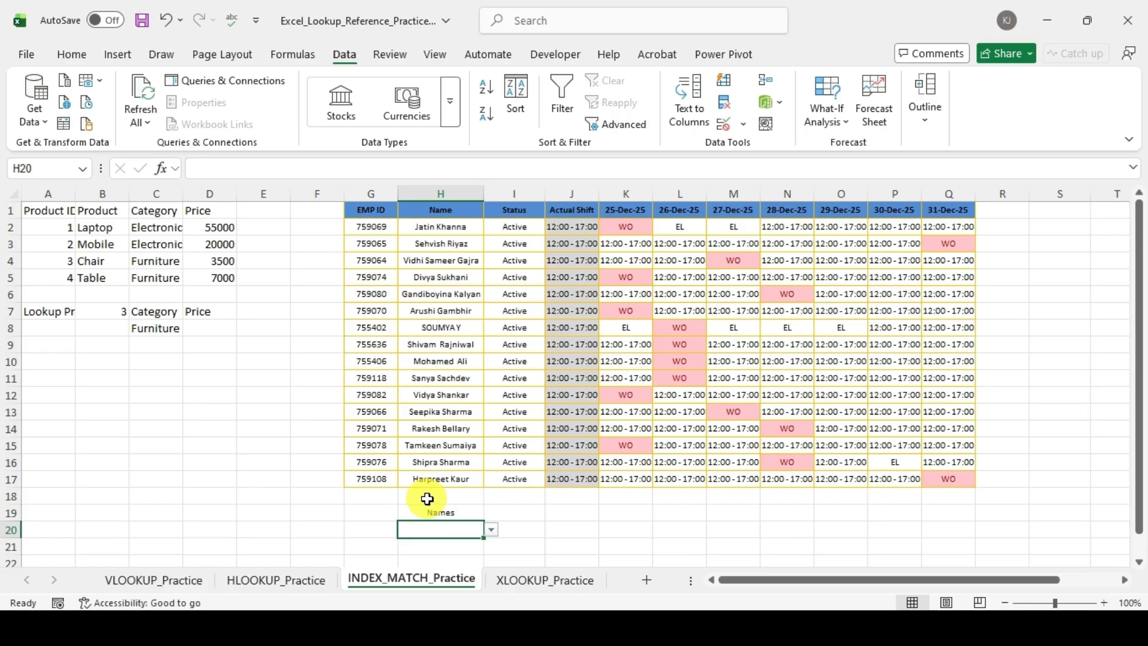
Step: Choose the name of the employee in roster row 15 from H20's validation list
left_click(490, 530)
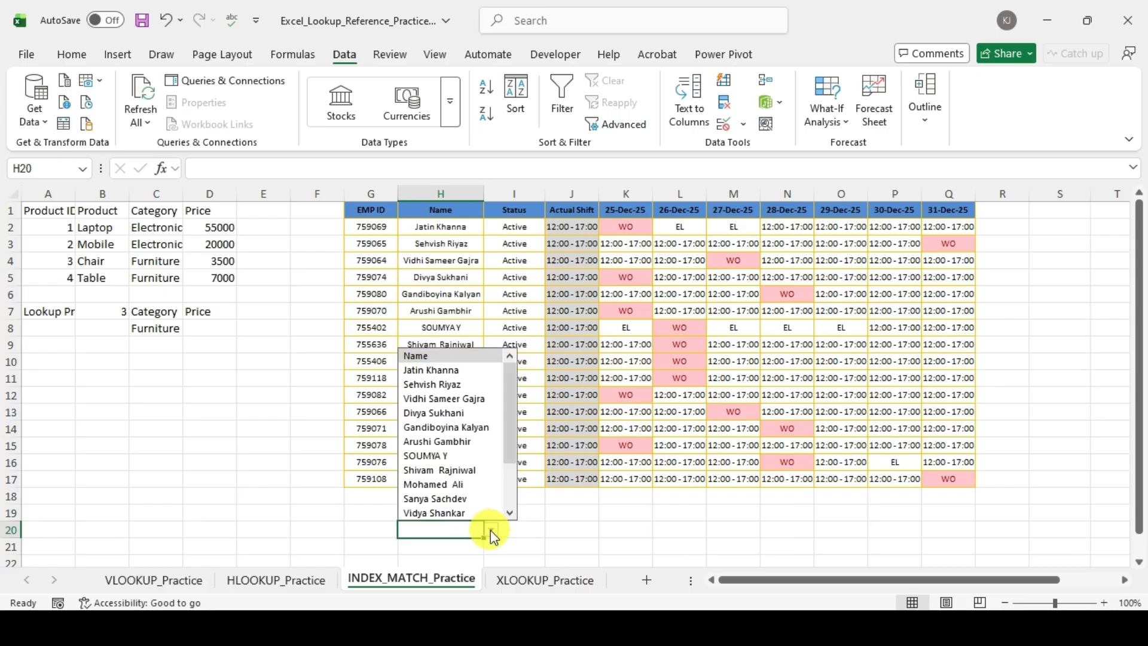
scroll(472, 495, "down", 2)
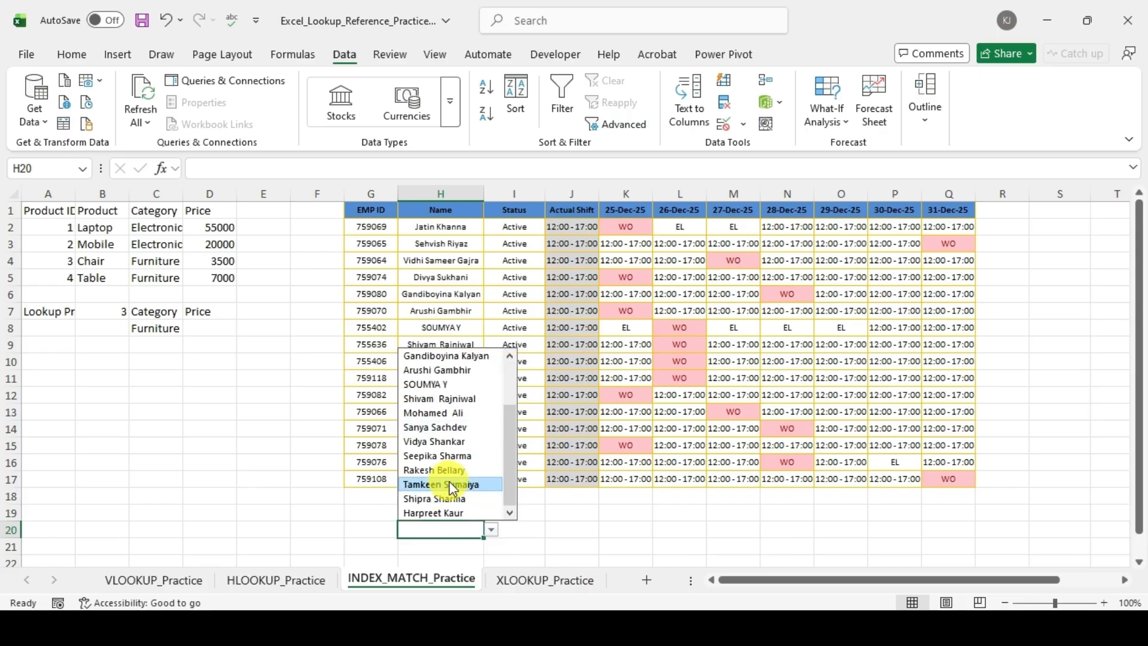
left_click(450, 483)
Step: Enter the heading Shift in I19 beside the Names heading
left_click(527, 512)
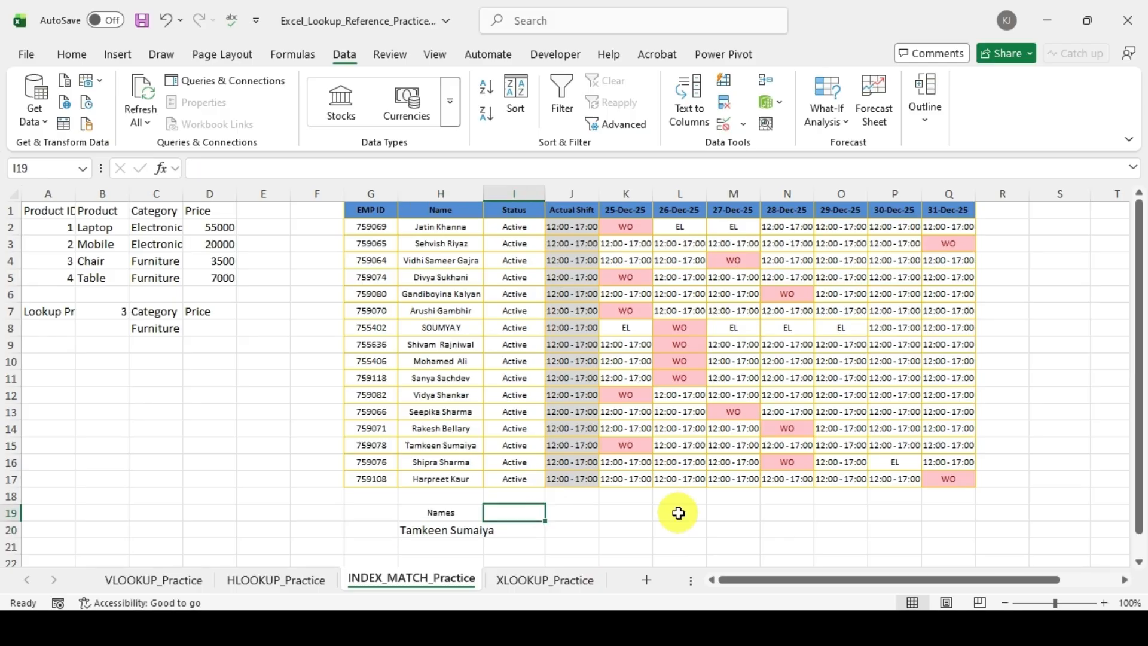
type("Shift")
key("Return")
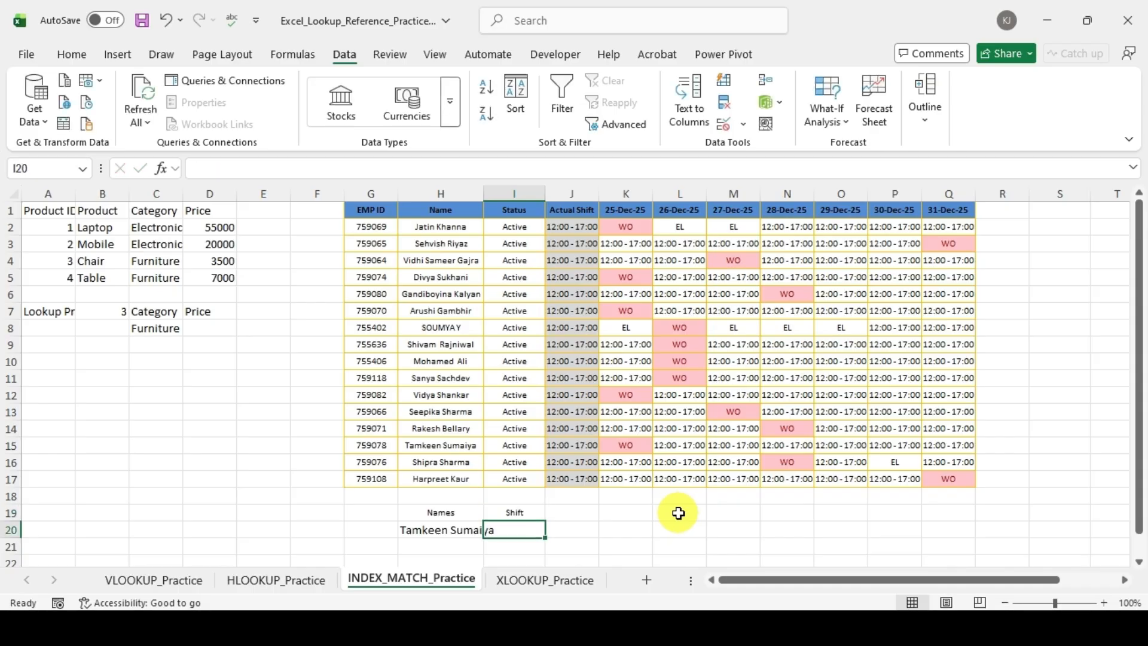
Step: Add list data validation to I20 with the roster's header row, =$H$1:$Q$1, as the source
left_click(731, 130)
left_click(779, 420)
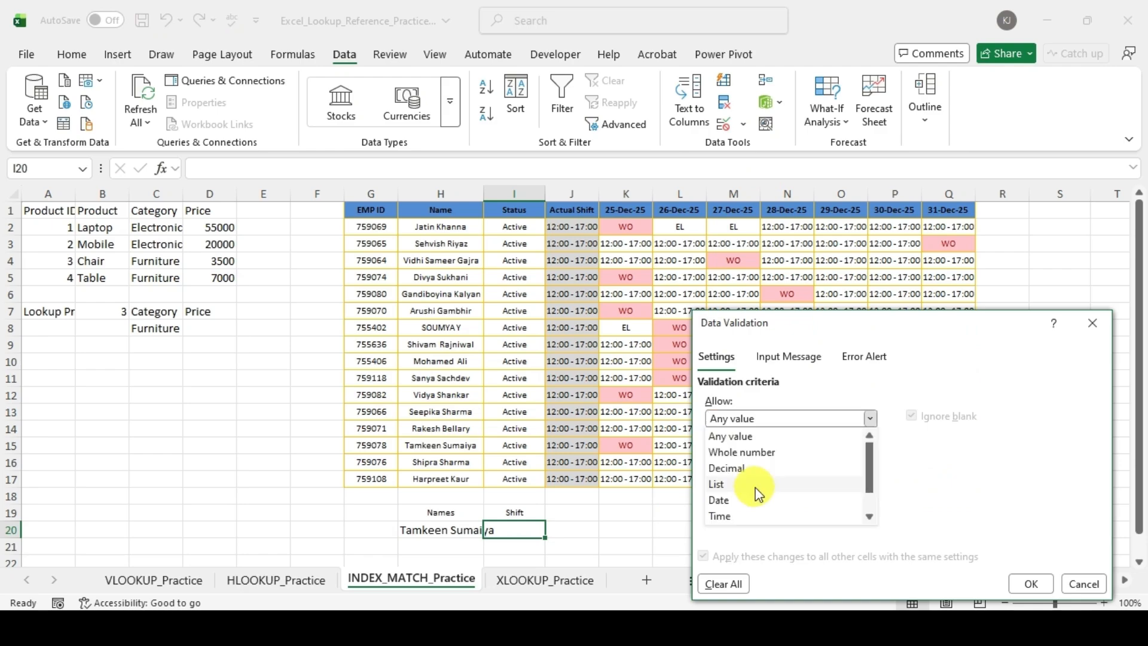
left_click(758, 485)
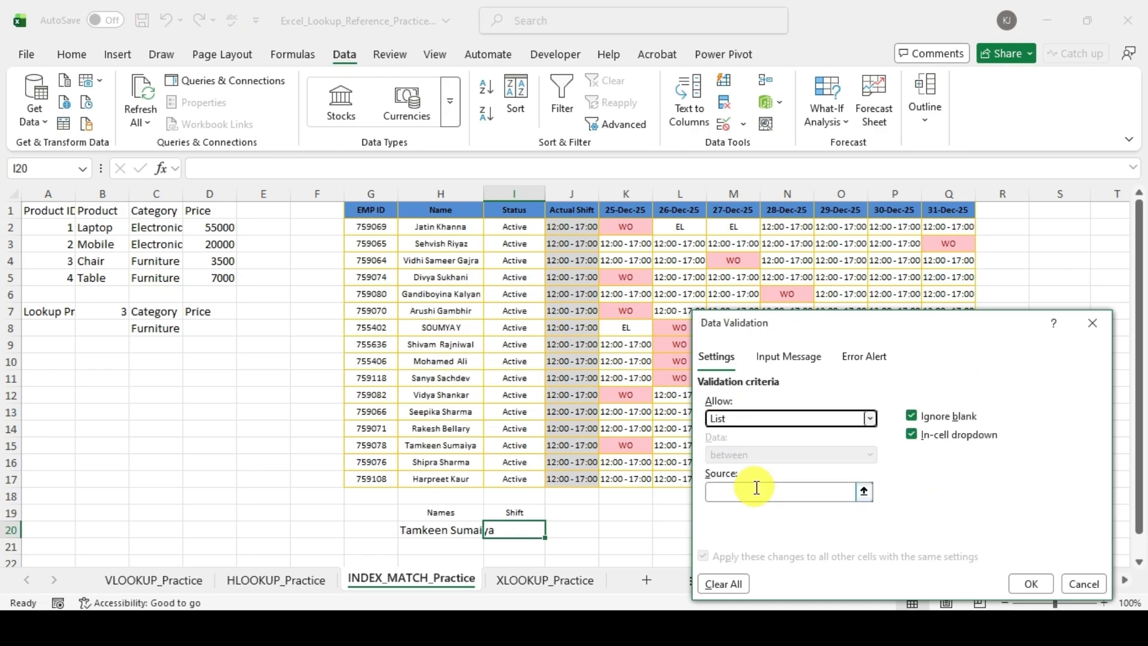
left_click(867, 490)
left_click(449, 213)
left_click_drag(449, 213, 949, 205)
left_click(1098, 351)
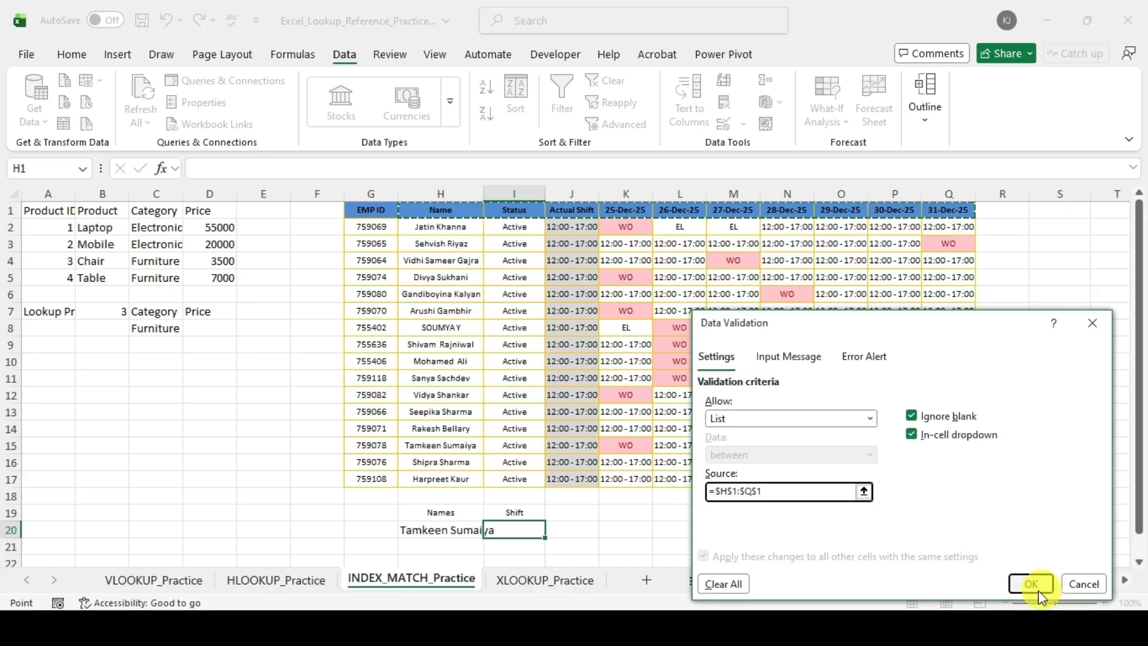
left_click(1031, 584)
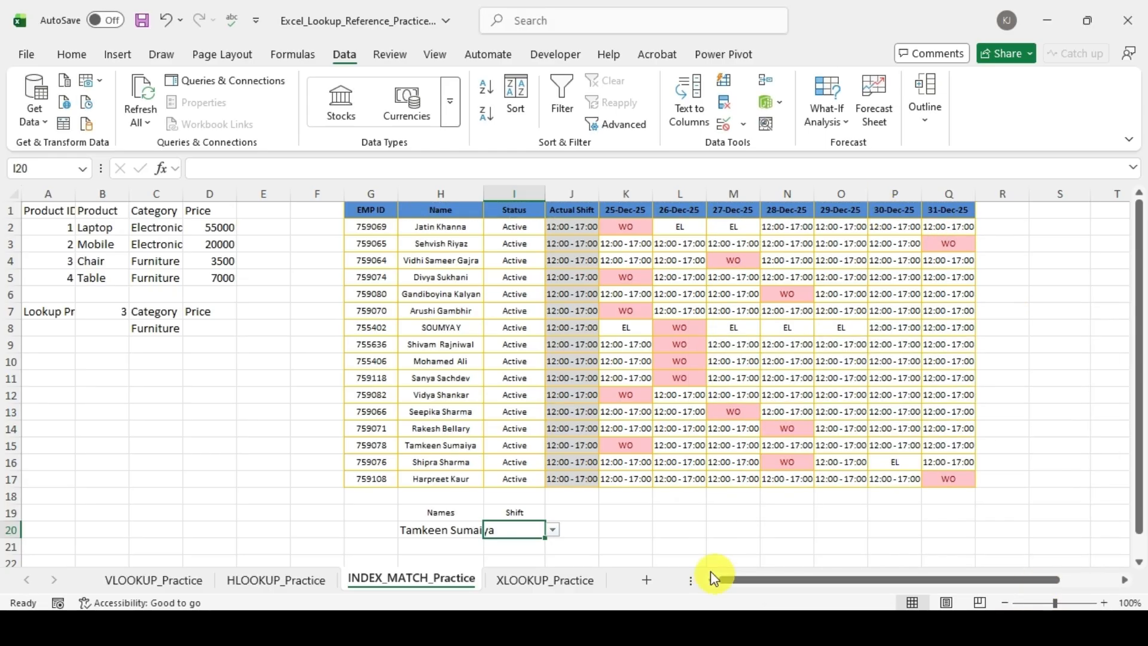
Step: Choose 29-Dec-25 from the validation list in I20 under Shift
left_click(696, 562)
left_click(526, 530)
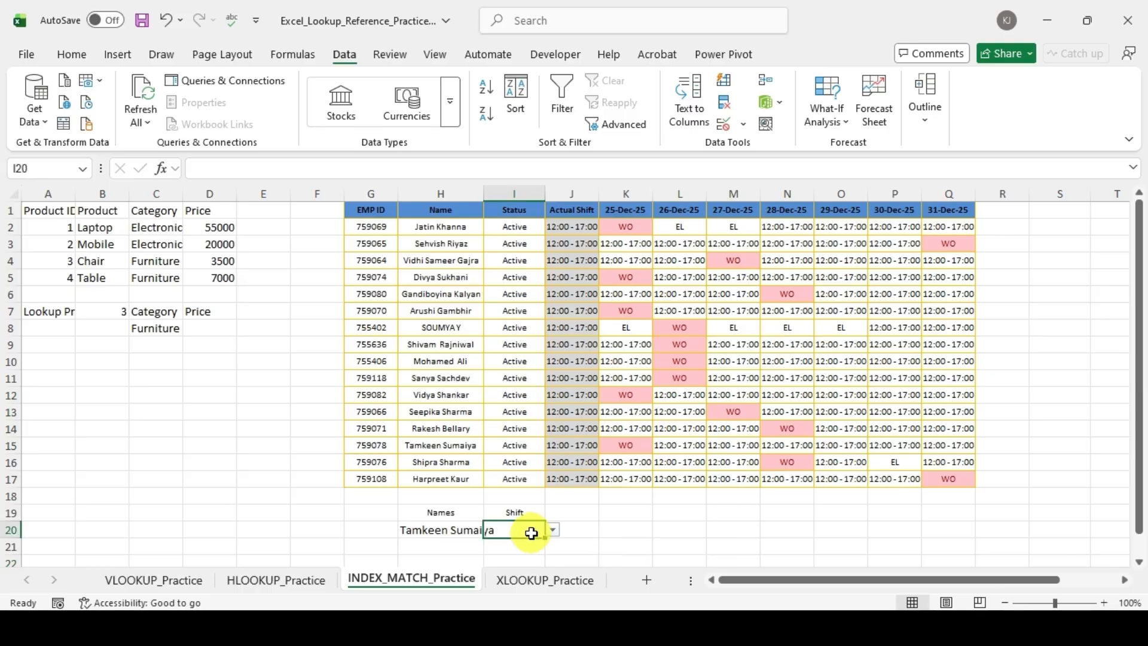
left_click(551, 530)
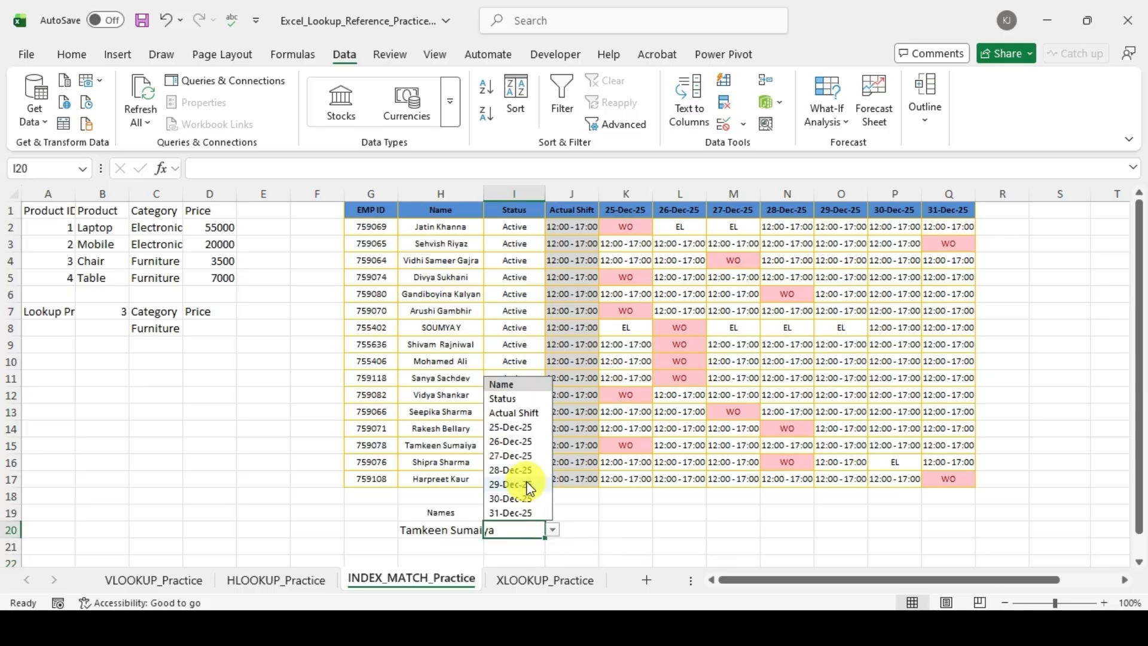
left_click(507, 484)
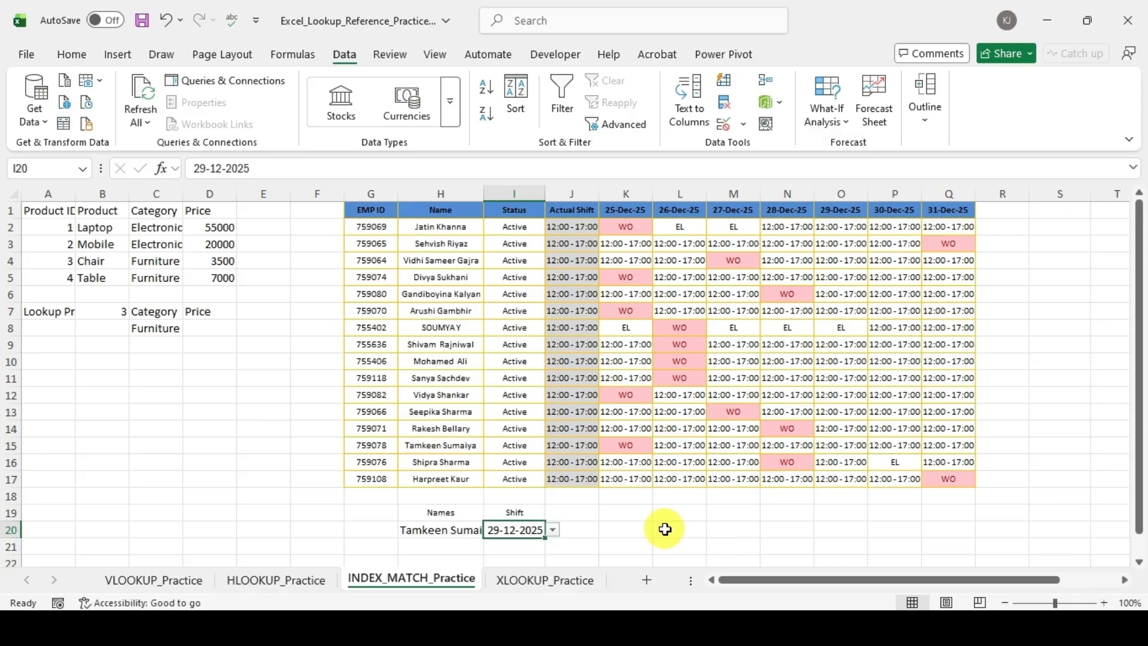
Step: Start a MATCH formula in H22 with the selected name in H20 as the lookup value
scroll(661, 530, "down", 3)
left_click(660, 399)
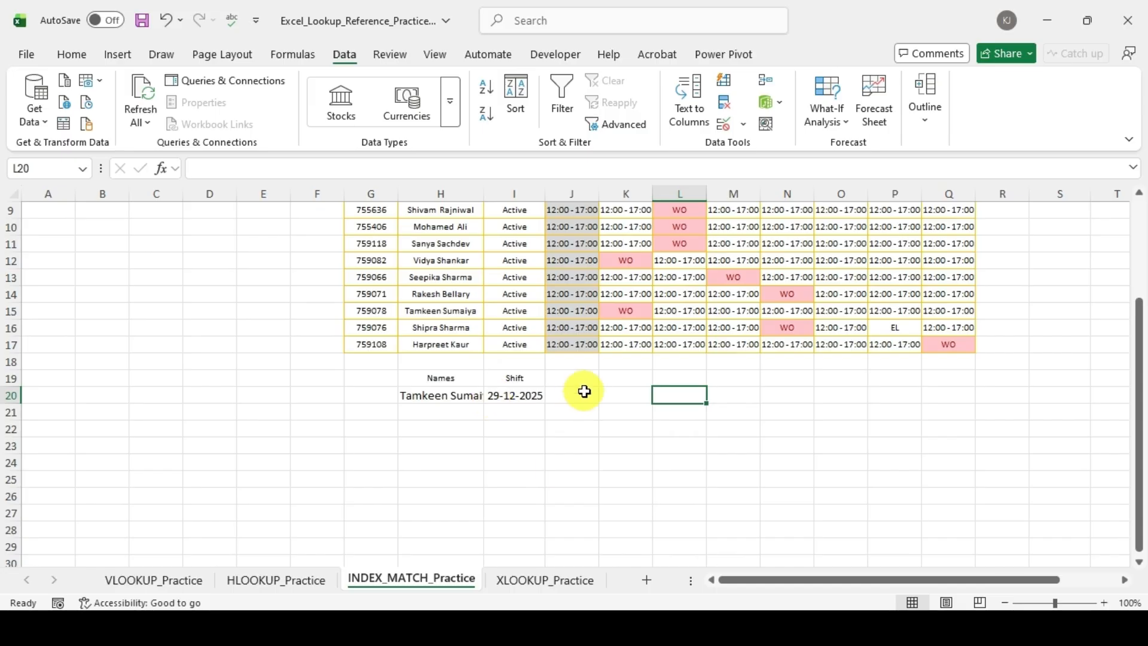
left_click(439, 405)
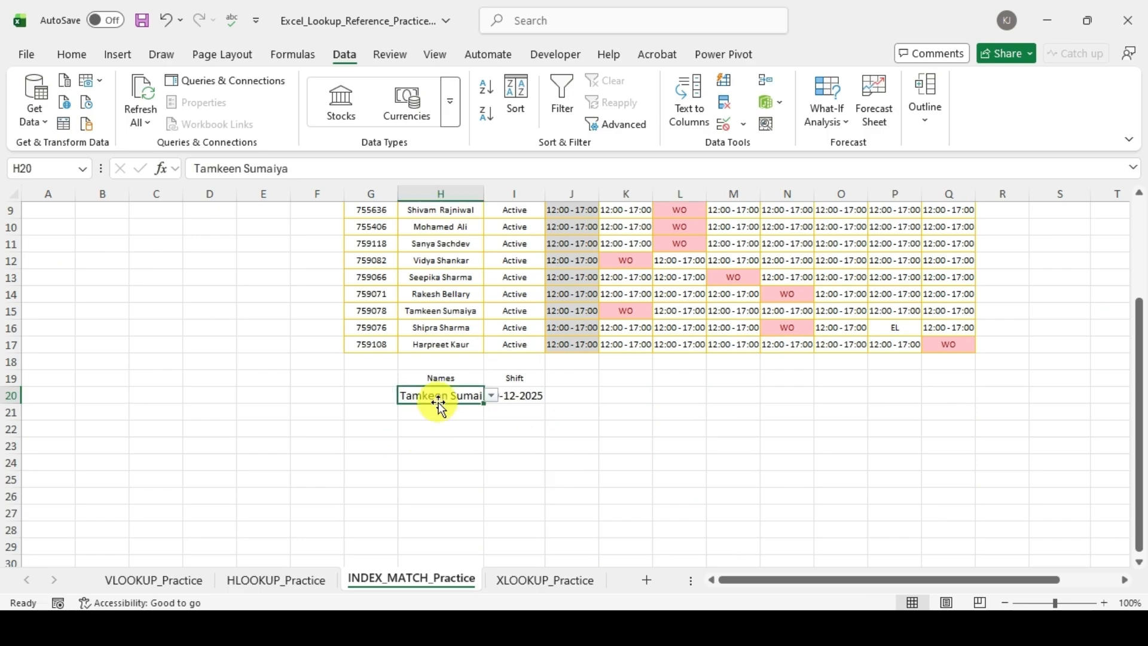
left_click(443, 430)
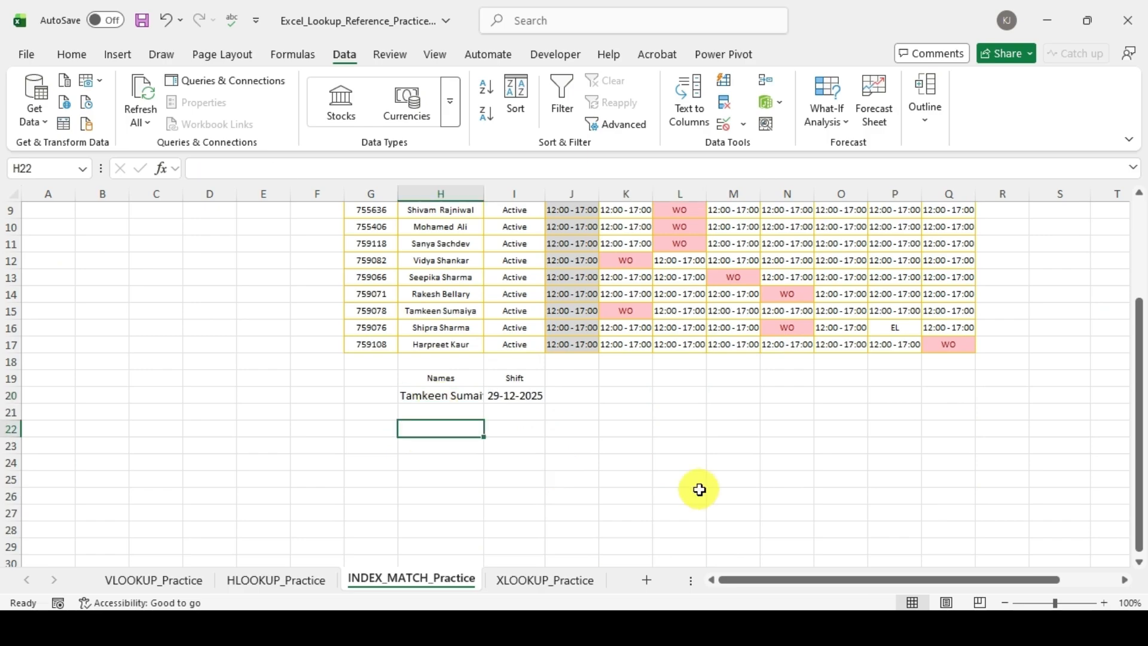
type("=")
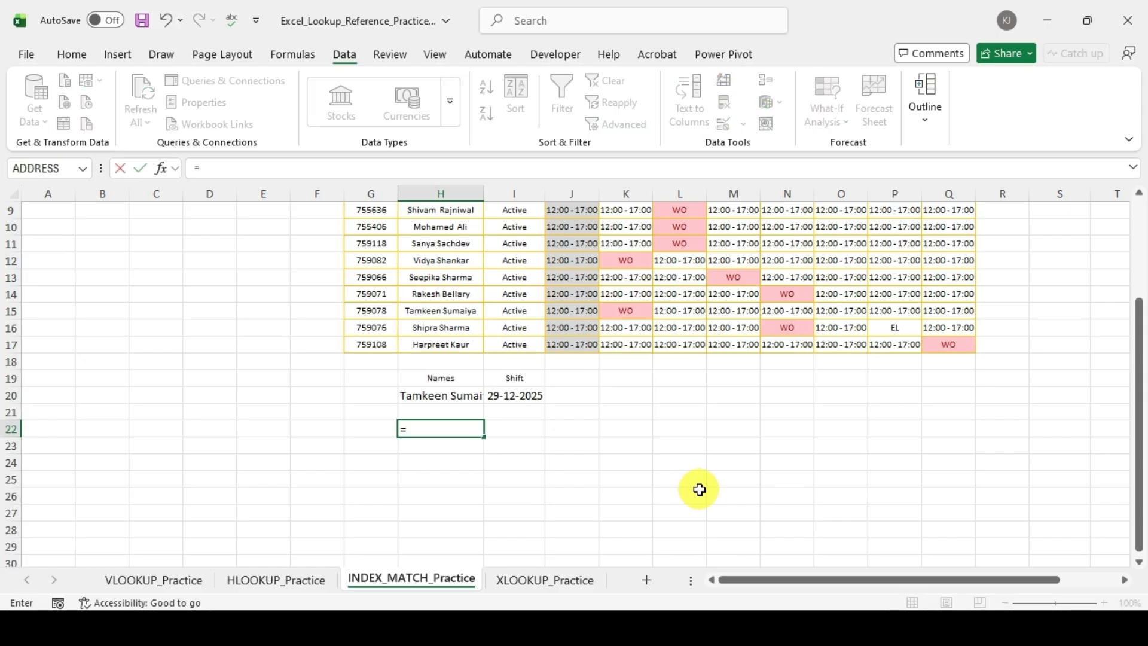
type("mat")
key("Tab")
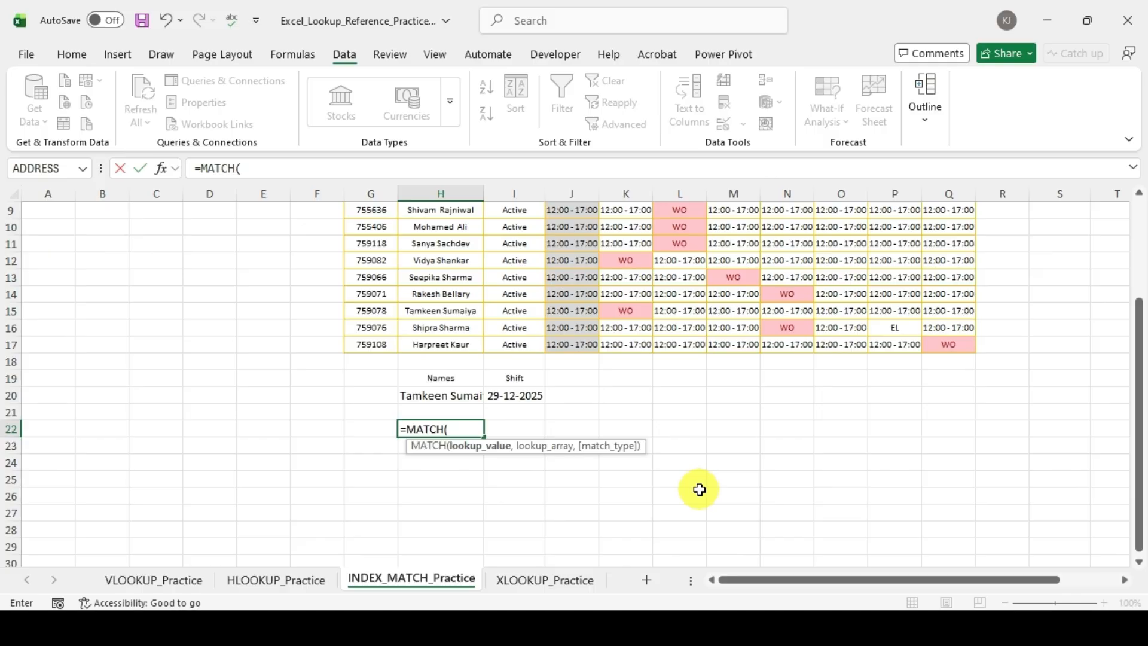
key("Up")
key("Up")
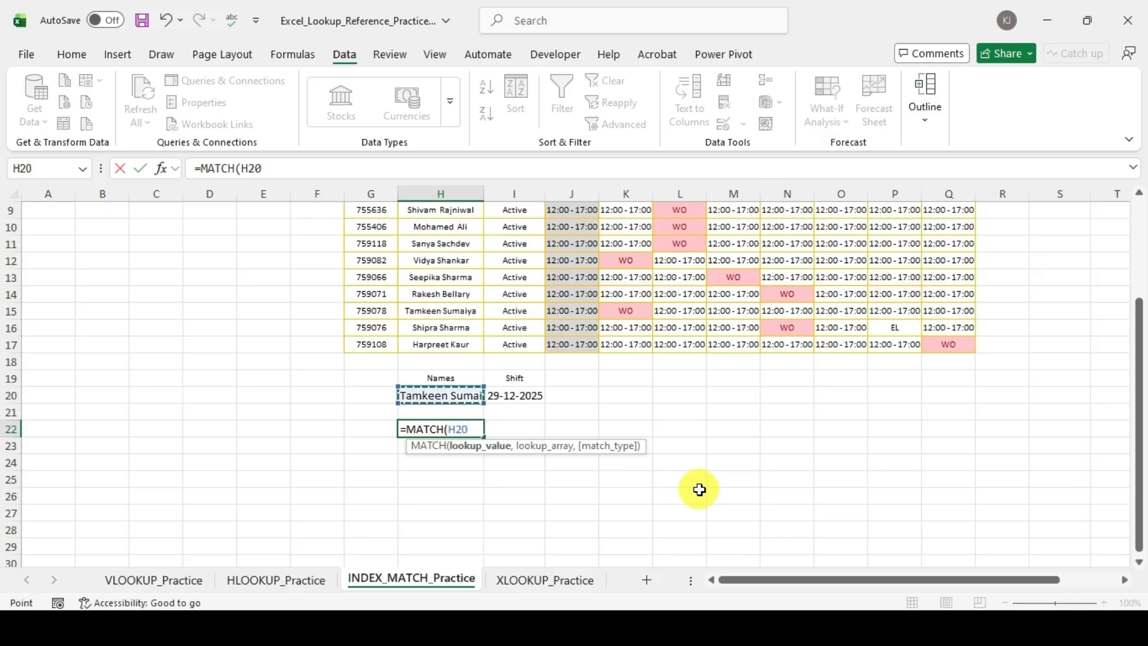
Step: Add the roster's Name column, H1:H17, as the lookup array of the MATCH formula in H22
type(",")
key("Up")
key("Up")
key("Up")
key("Up")
key("Up")
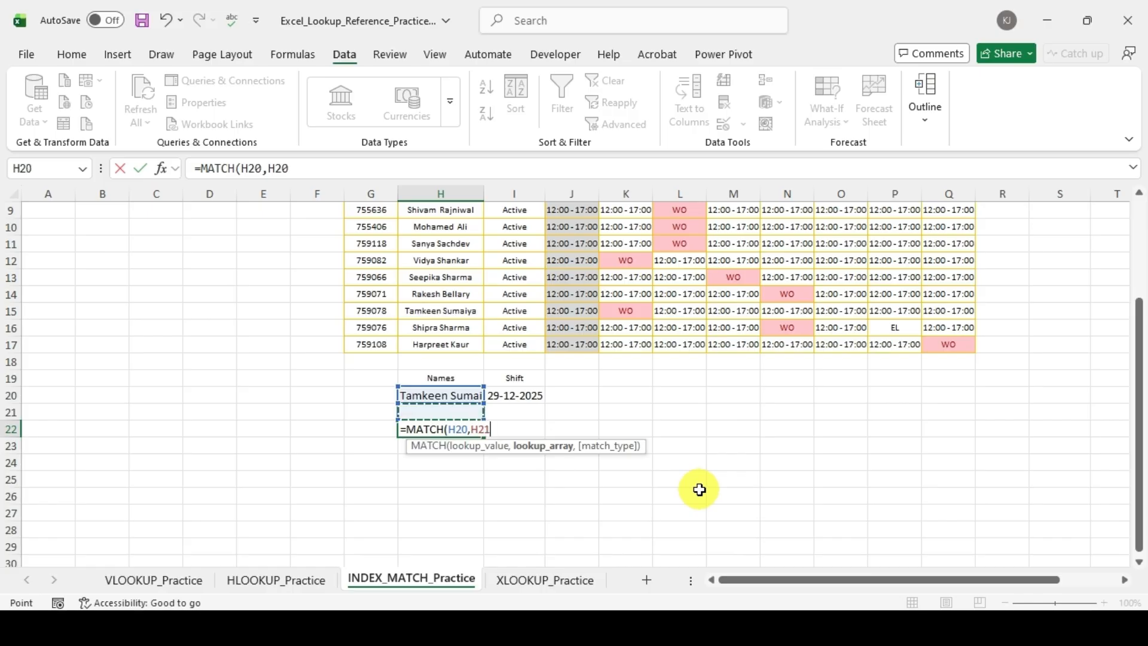
key("shift+Up")
key("shift+Up")
key("shift+Up")
key("shift+Up")
key("shift+Up")
key("shift+Up")
key("shift+Up")
key("shift+Up")
key("shift+Up")
key("shift+Up")
key("shift+Up")
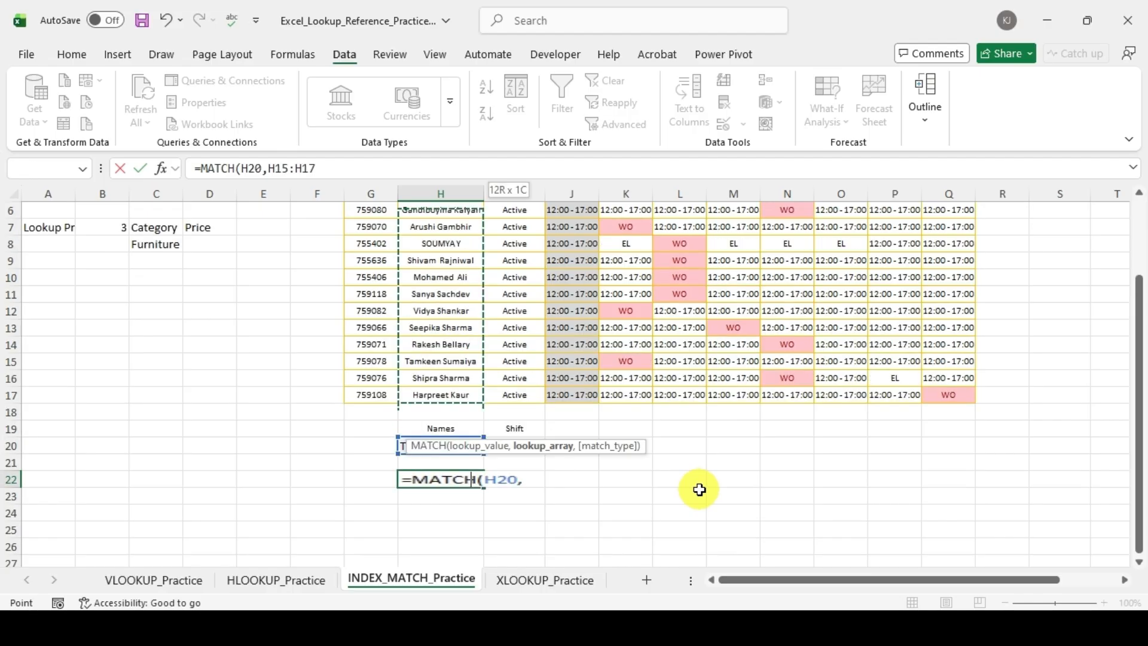
key("shift+Up")
key("shift+Up")
key("shift+Up")
key("shift+Up")
key("shift+Up")
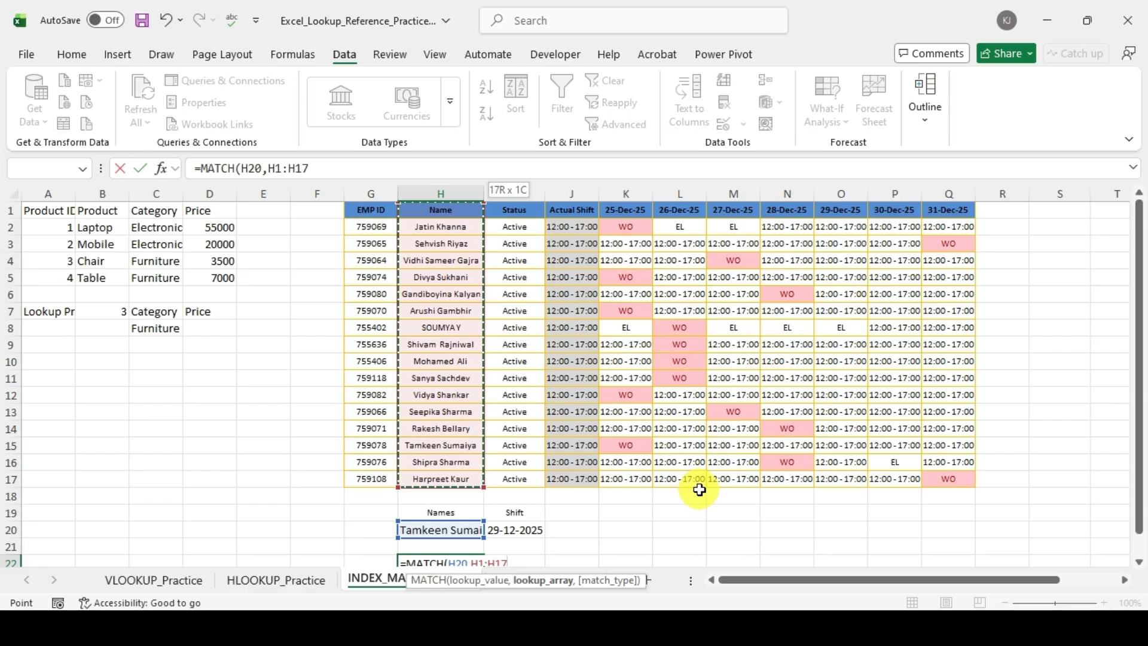
Step: Add 0 (Exact match) as the match type of the MATCH formula in H22
type(")")
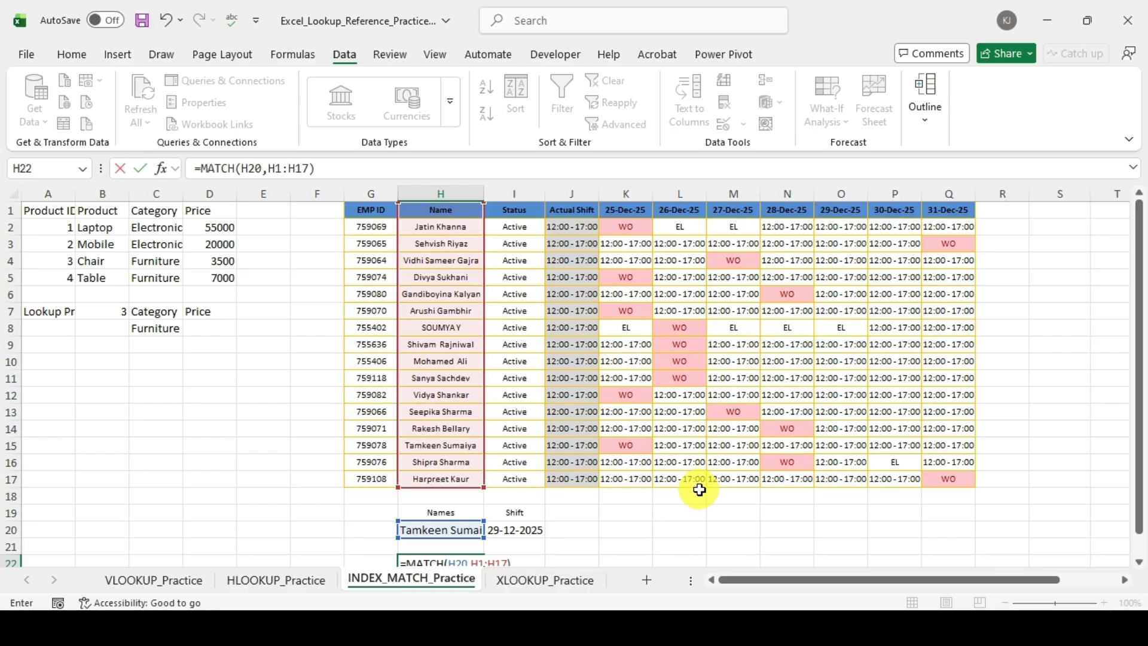
key("BackSpace")
type(",")
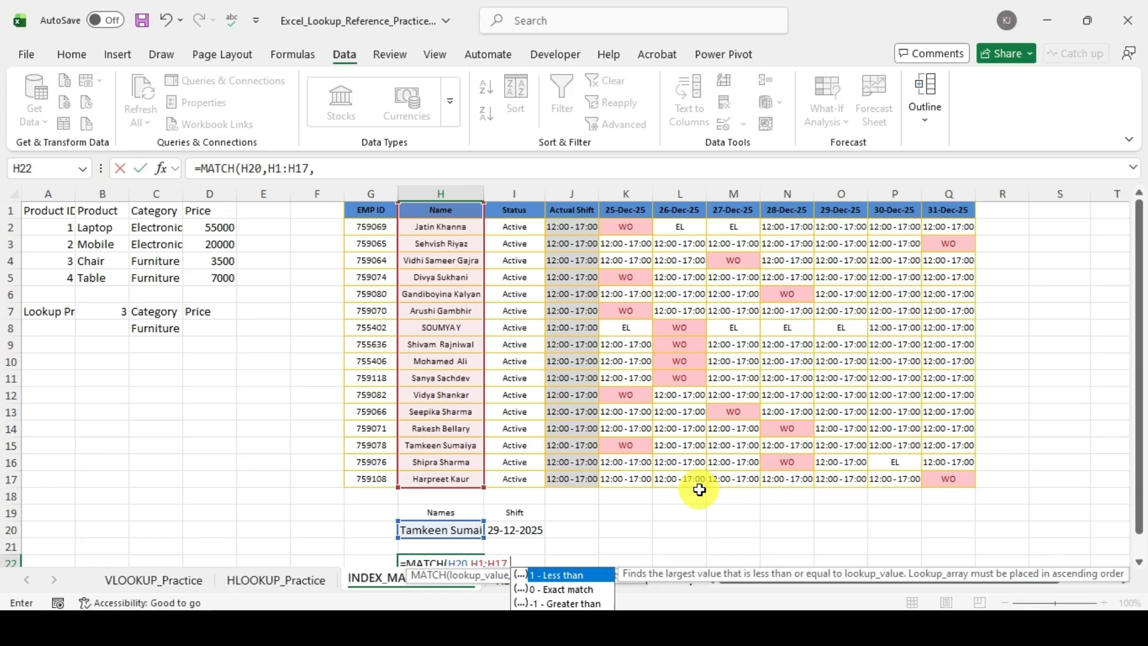
key("Down")
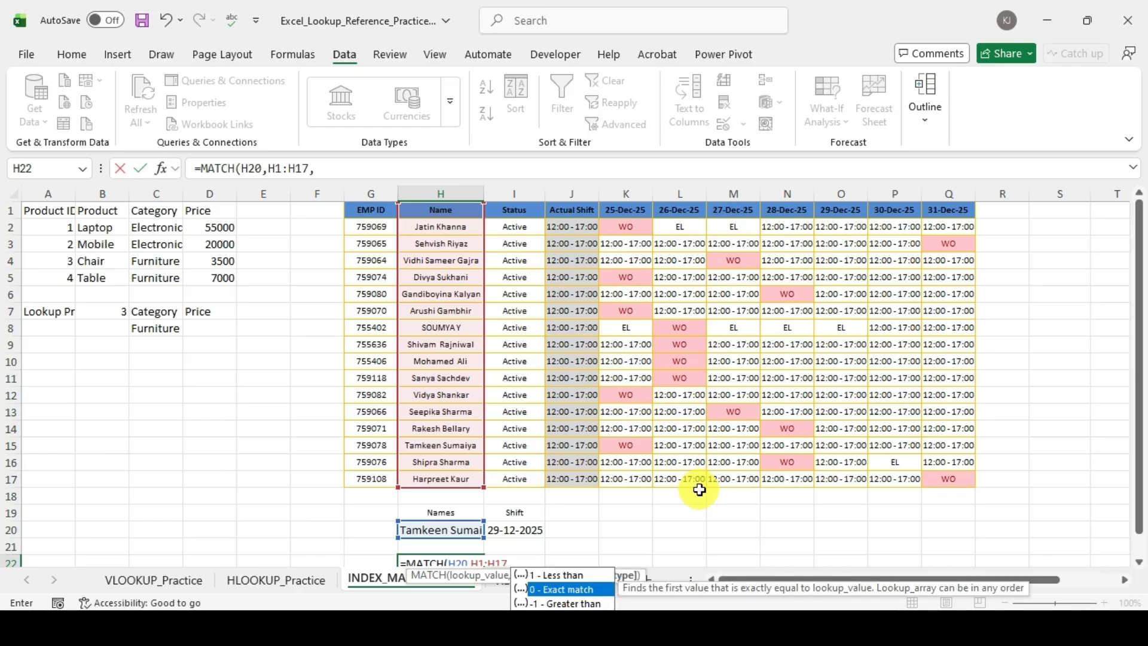
key("Tab")
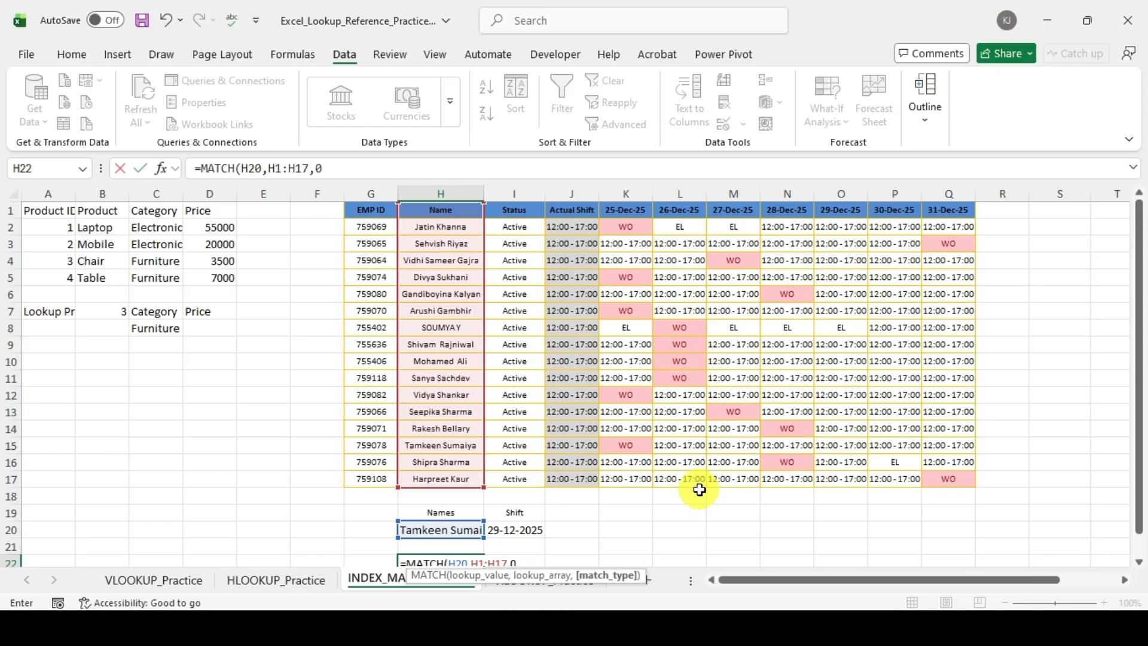
Step: Close and enter the MATCH formula in H22
type(")")
key("Return")
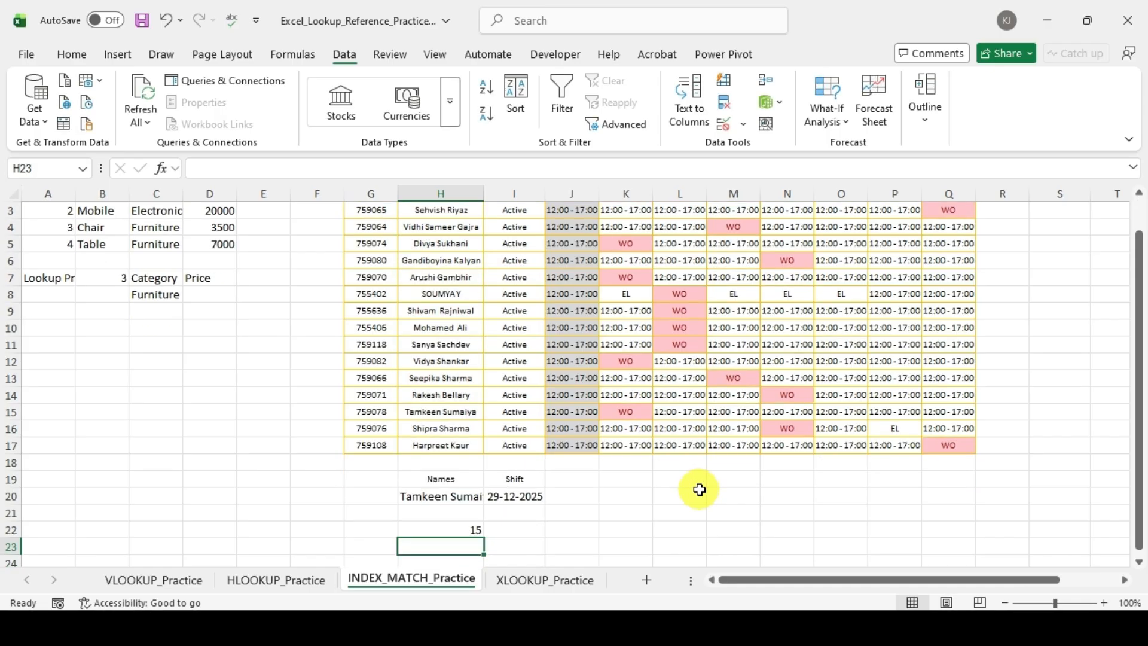
Step: Check the row position returned in H22 against the selected employee's row in the roster
key("Up")
key("Up")
key("Up")
key("Up")
key("Up")
key("Up")
key("Up")
key("Up")
key("Up")
key("Up")
key("Up")
key("Up")
key("Up")
key("Up")
key("Up")
key("Up")
key("Up")
key("Up")
key("Up")
key("Up")
key("Up")
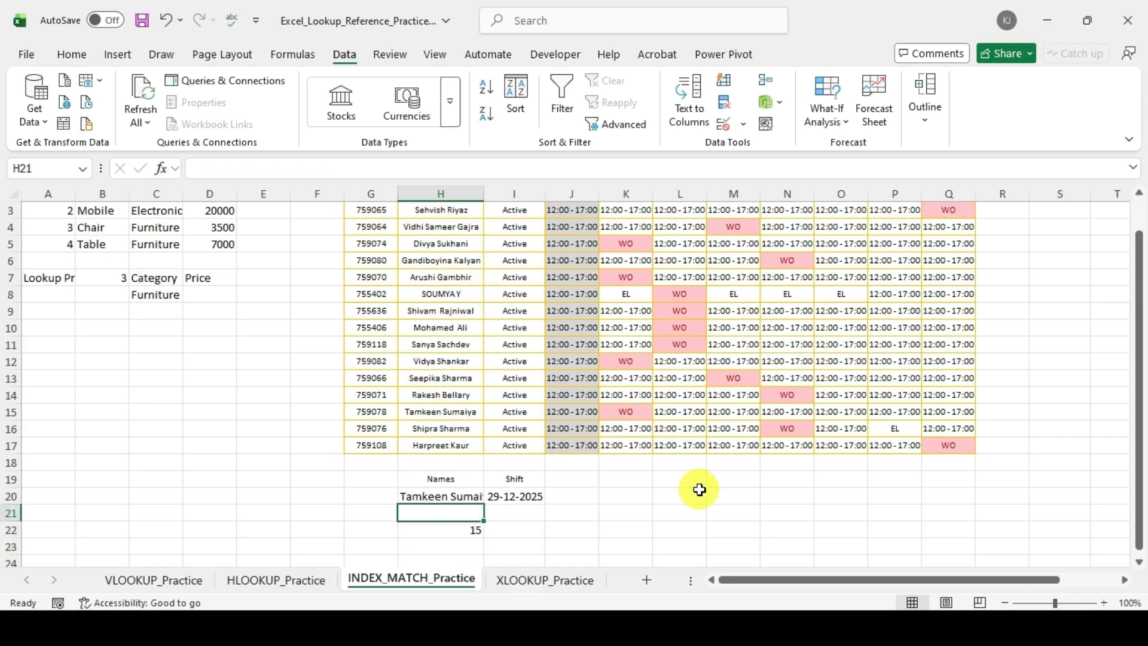
key("Down")
key("Down")
key("Down")
key("Down")
key("Down")
key("Down")
key("Down")
key("Down")
key("Down")
key("Down")
key("Down")
key("Down")
key("Down")
key("Down")
key("shift+space")
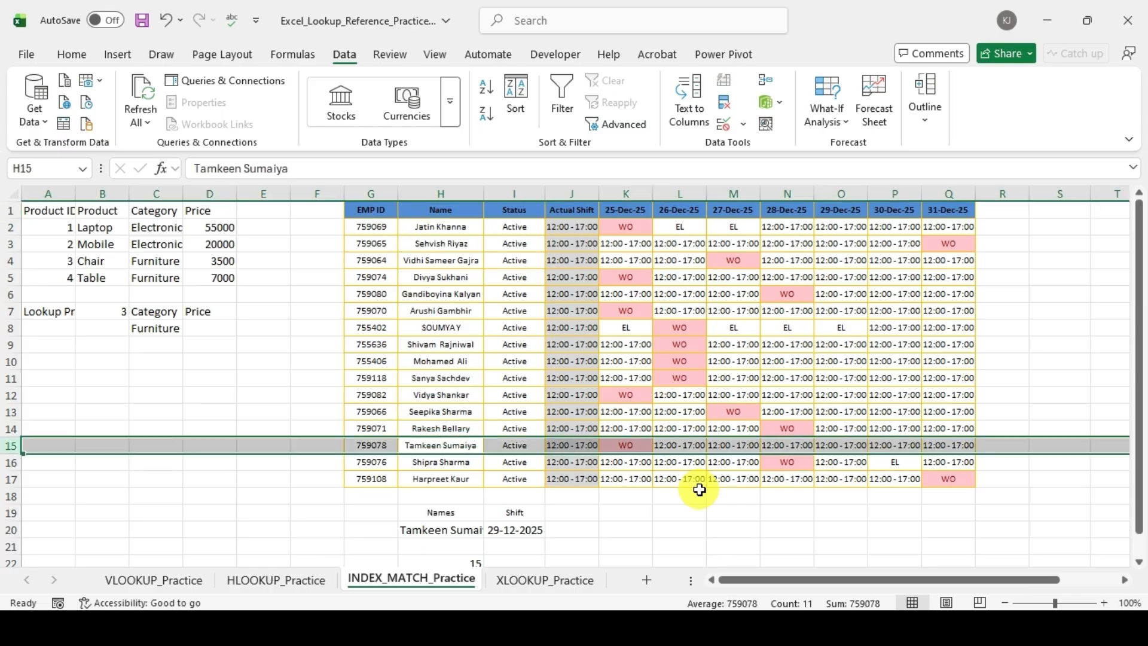
key("shift+BackSpace")
Step: Start a MATCH formula in I22 with the selected date in I20 as the lookup value
key("Down")
key("Down")
key("Down")
key("Down")
key("Down")
key("Down")
key("Down")
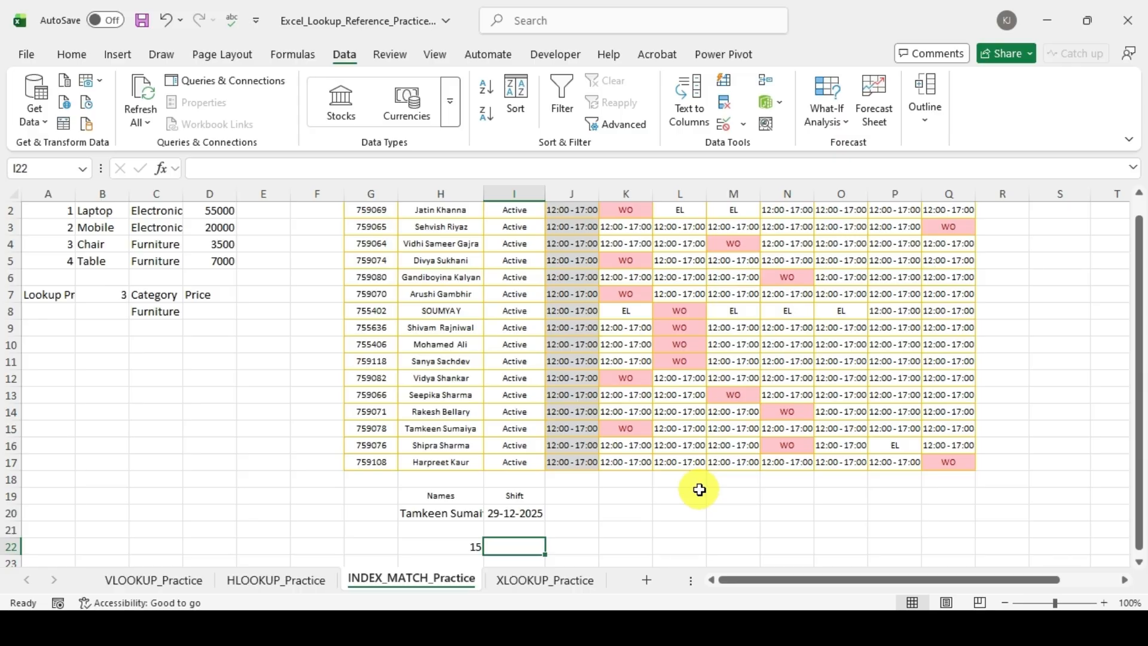
type("=match(")
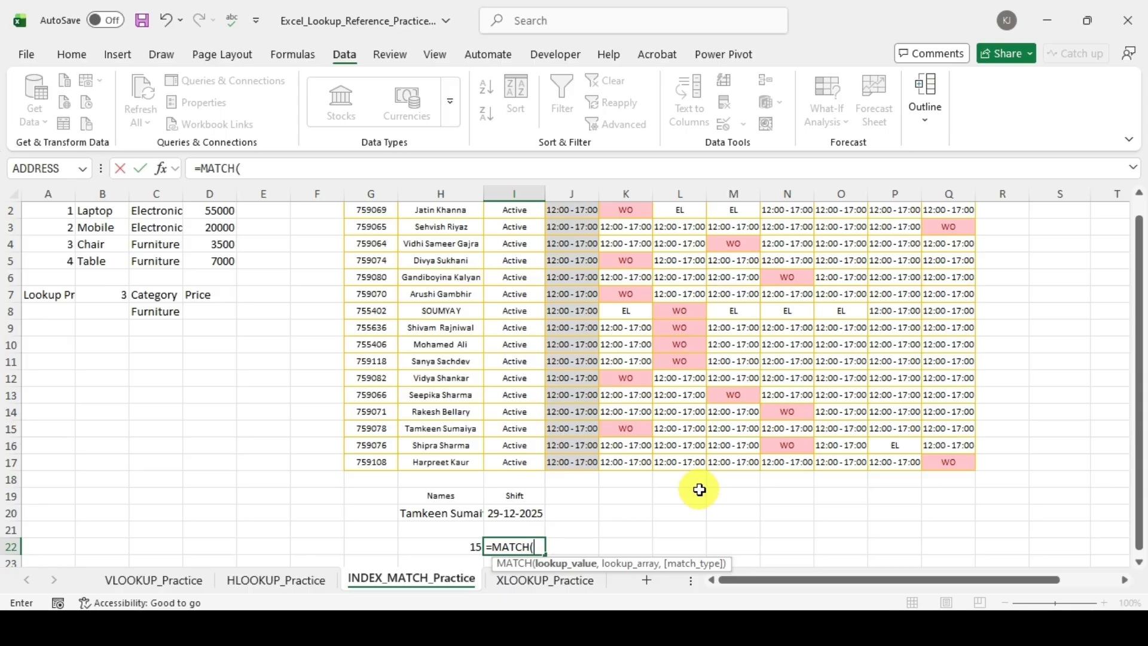
key("Up")
key("Up")
type(",")
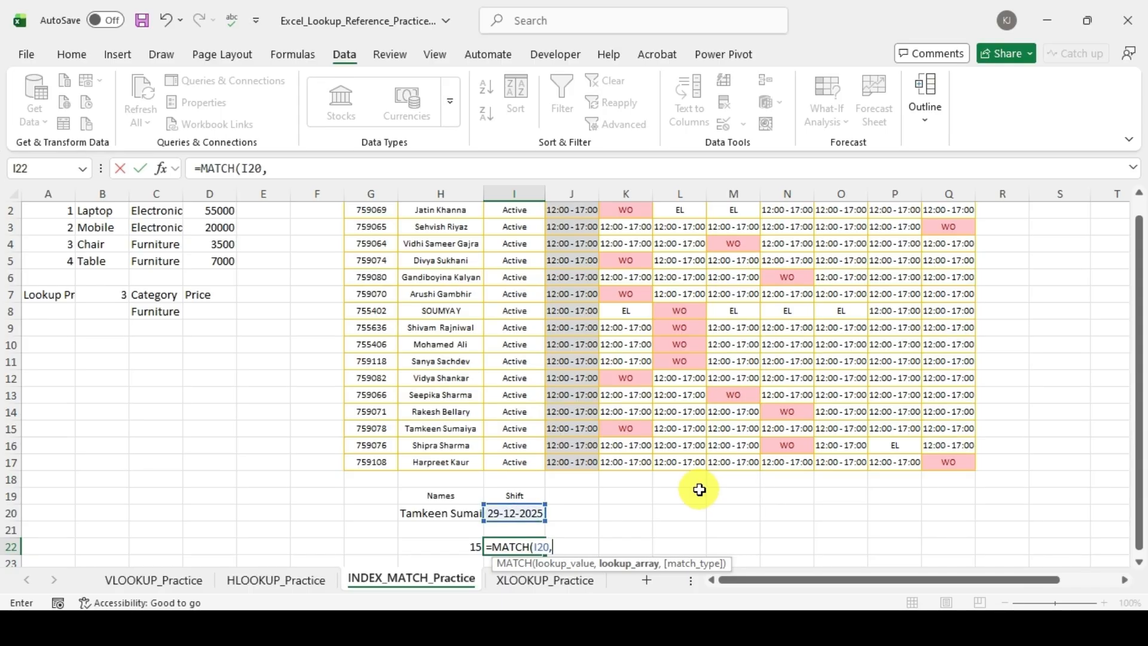
Step: Add the roster's header row, H1:Q1, as the lookup array of the MATCH formula in I22
key("Up")
key("Up")
key("Up")
key("Up")
key("Up")
key("Up")
key("Up")
key("Up")
key("Up")
key("Up")
key("Up")
key("Up")
key("Up")
key("Up")
key("Up")
key("Up")
key("Up")
key("Up")
key("Up")
key("Up")
key("Up")
key("Left")
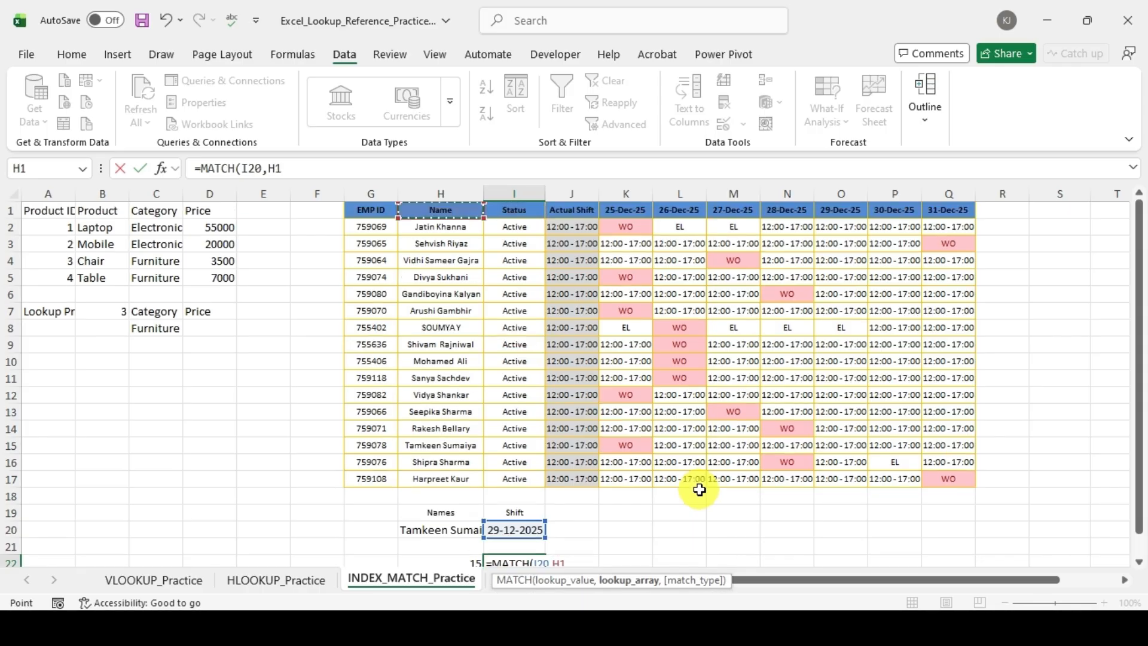
key("shift+Right")
key("shift+Right")
key("shift+Right")
key("shift+Right")
key("shift+Right")
key("shift+Right")
key("shift+Right")
key("shift+Right")
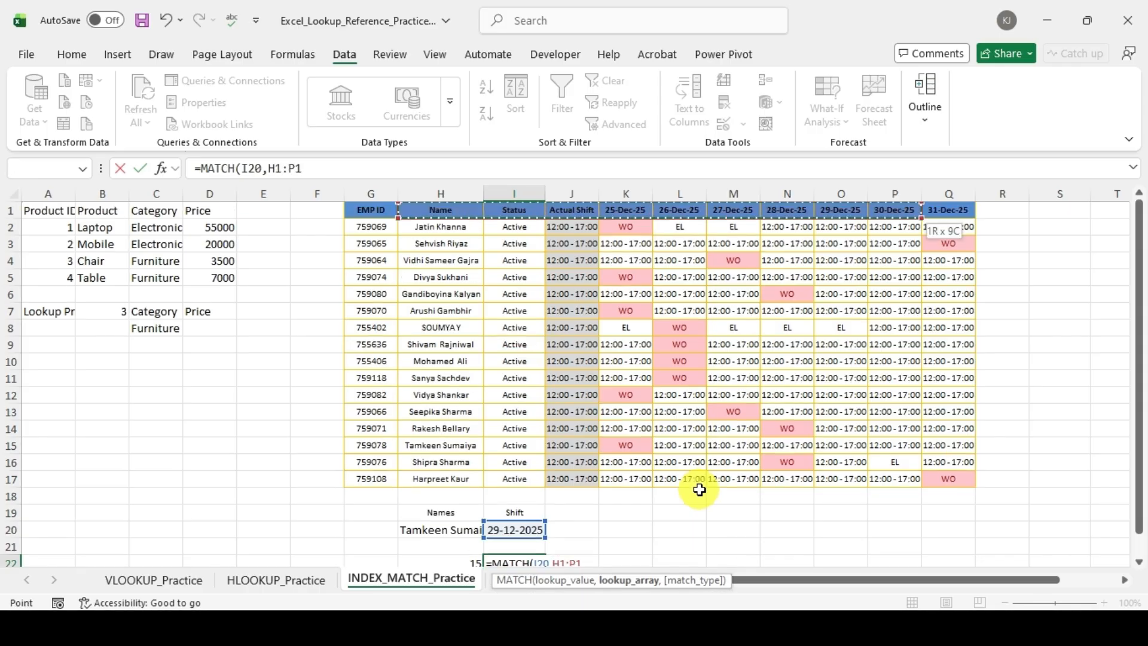
key("shift+Right")
type(",")
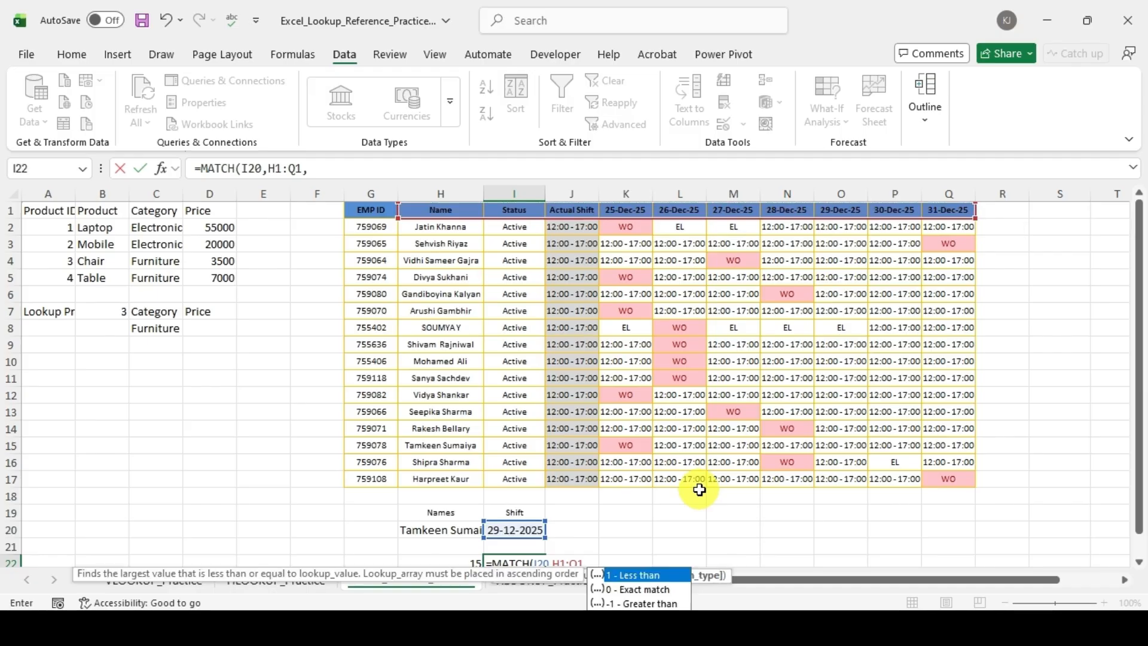
Step: Set the match type to 0 (Exact match) and enter the MATCH formula in I22
key("Down")
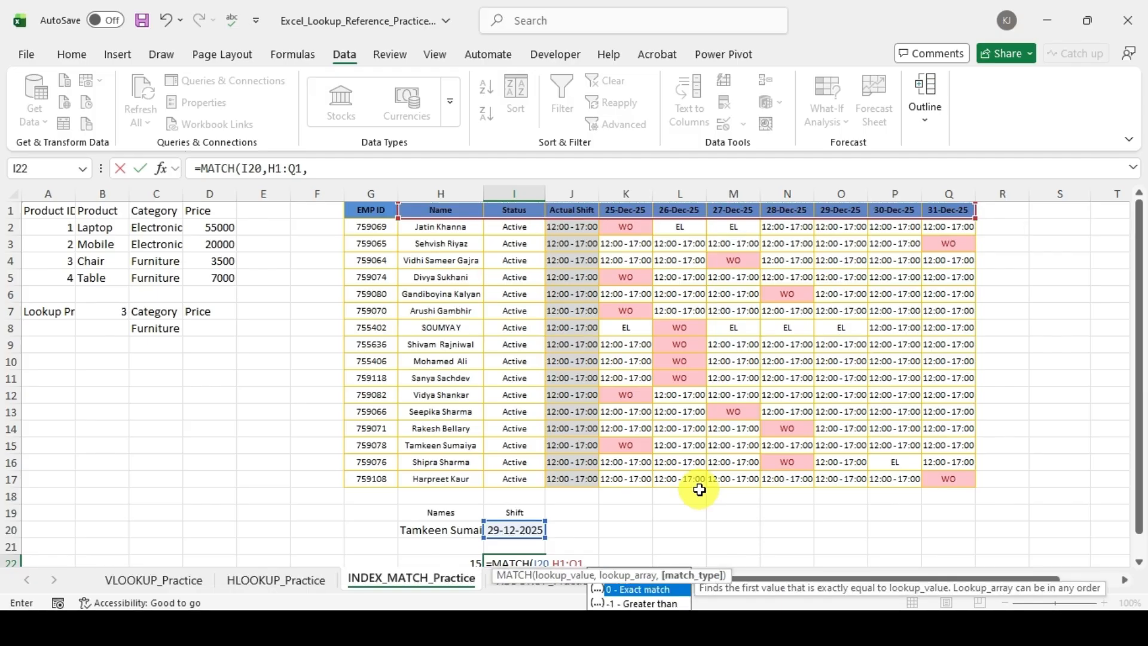
key("Tab")
type(")")
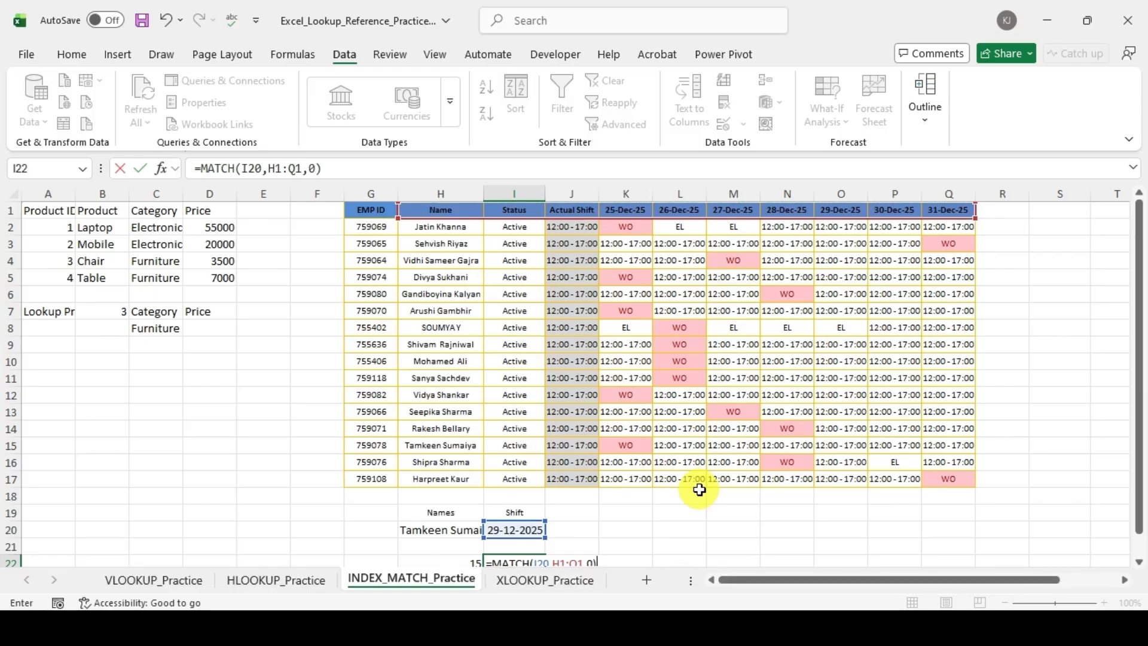
key("Return")
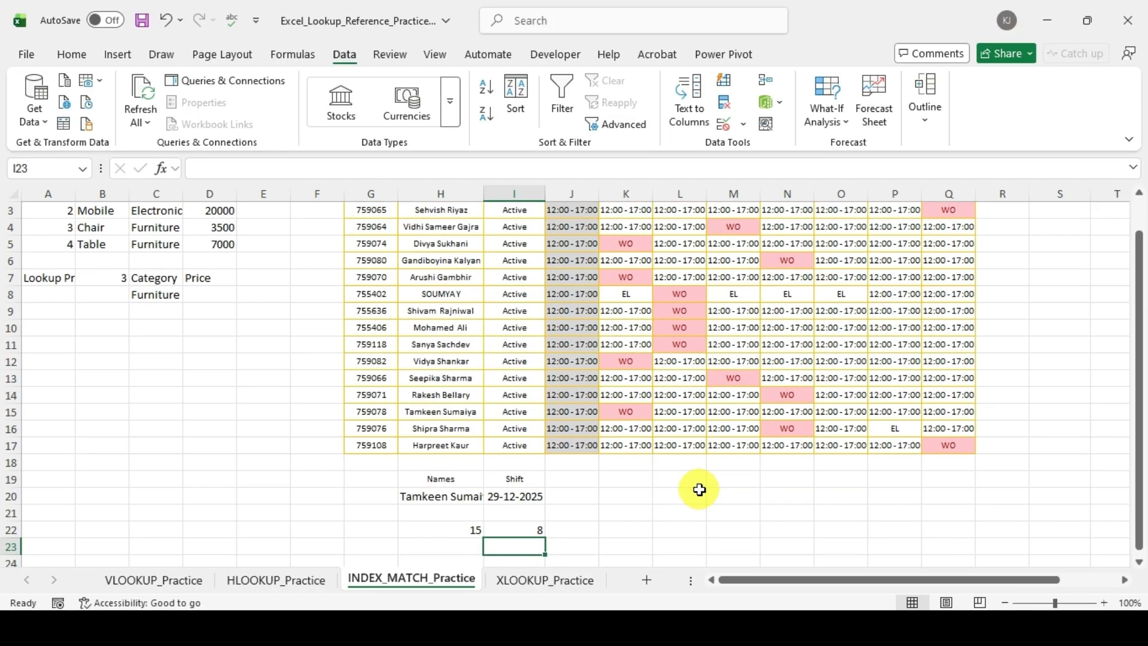
Step: Change the heading in I19 to Date and enter the heading Shift in J19
key("Up")
key("Left")
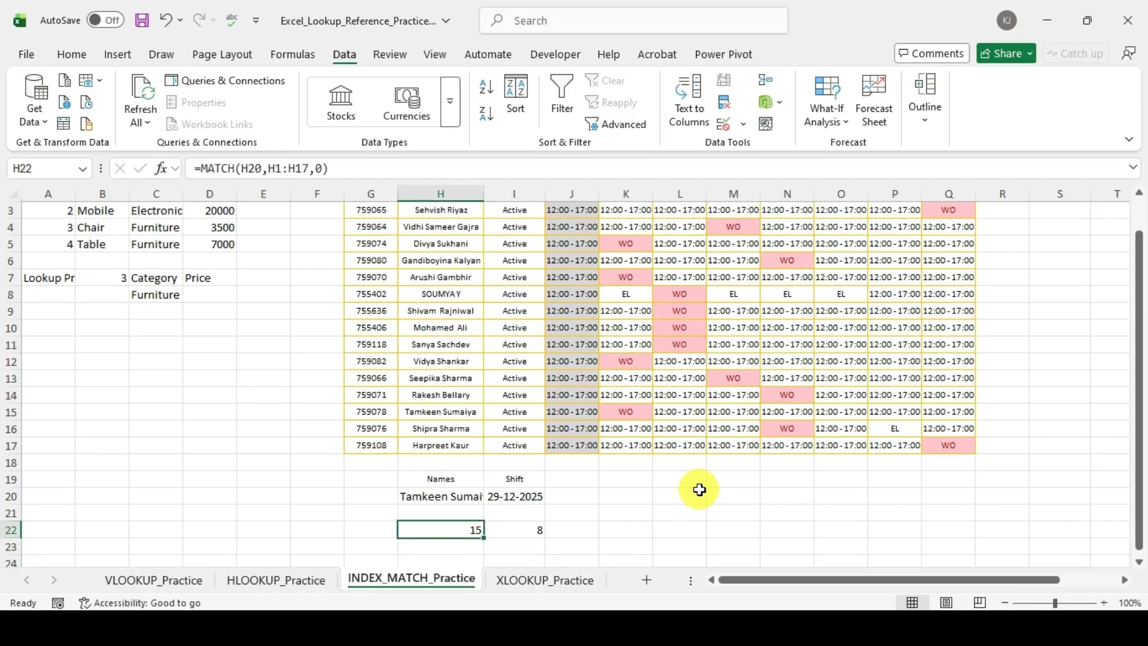
key("Right")
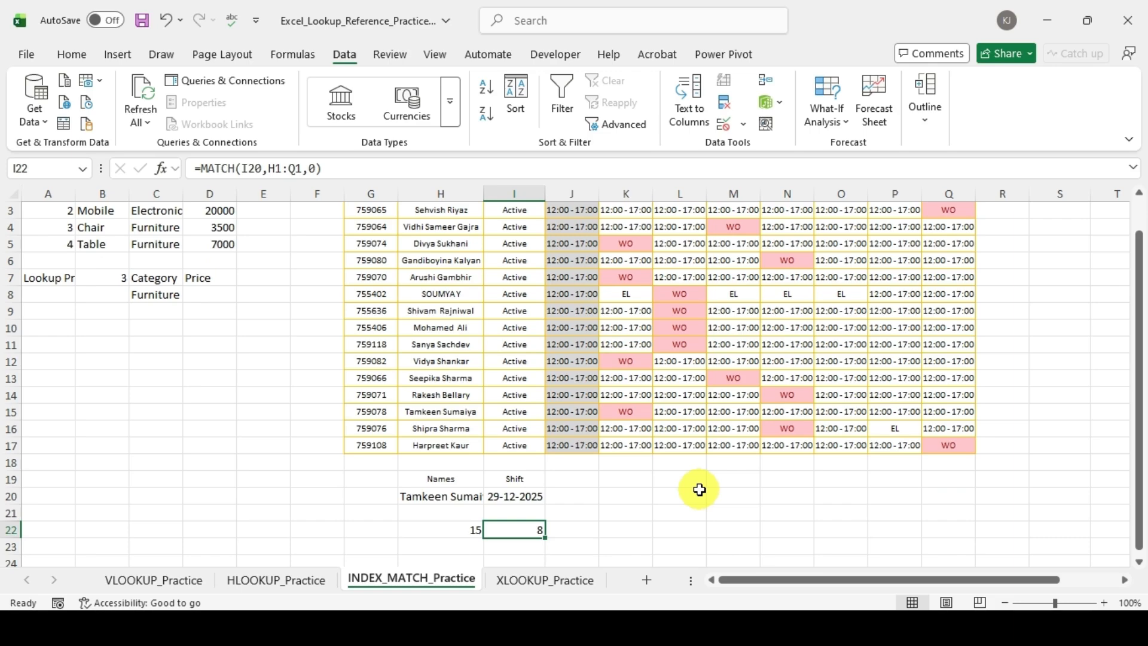
key("Up")
key("Up")
key("Up")
key("Left")
key("Right")
key("Right")
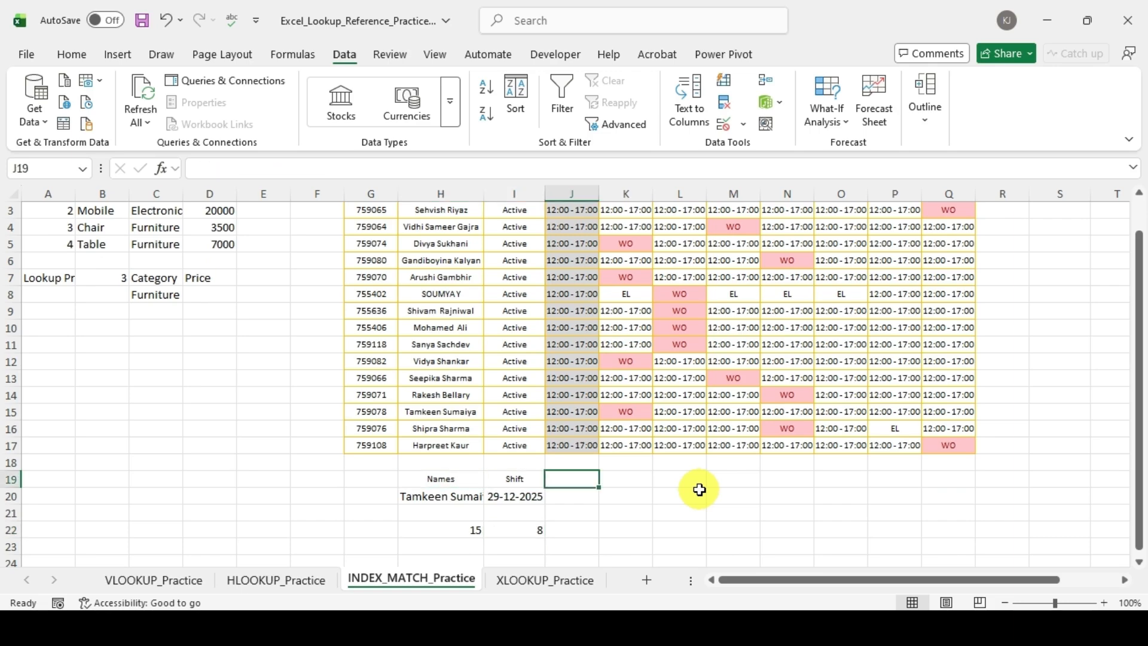
key("Down")
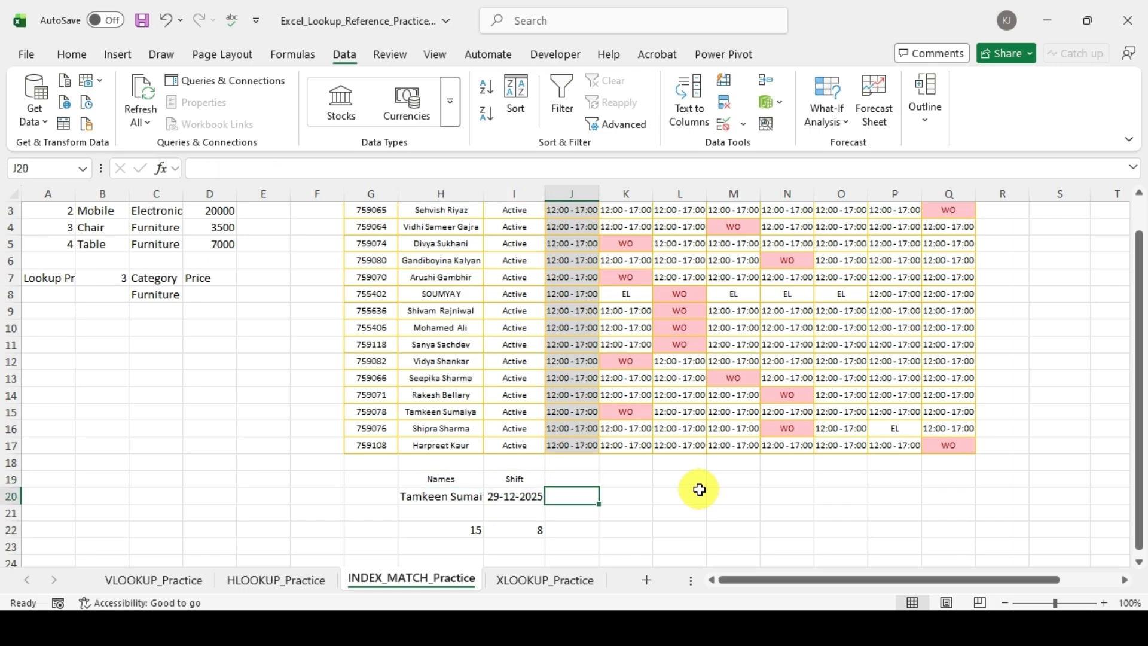
key("Up")
key("Left")
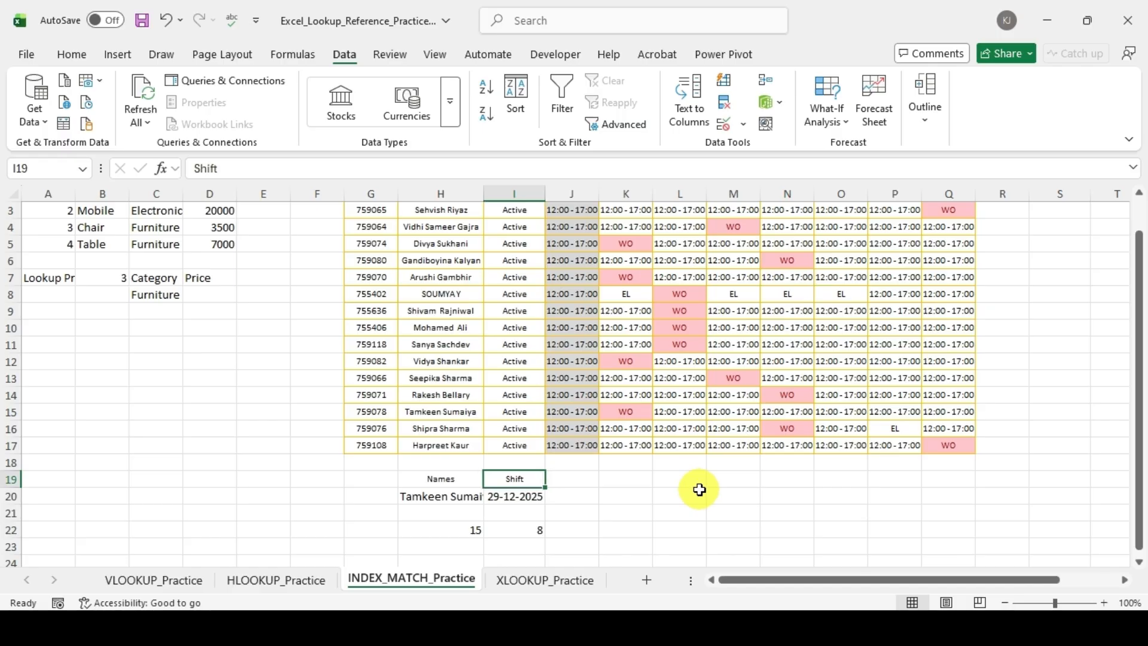
type("Date")
key("Tab")
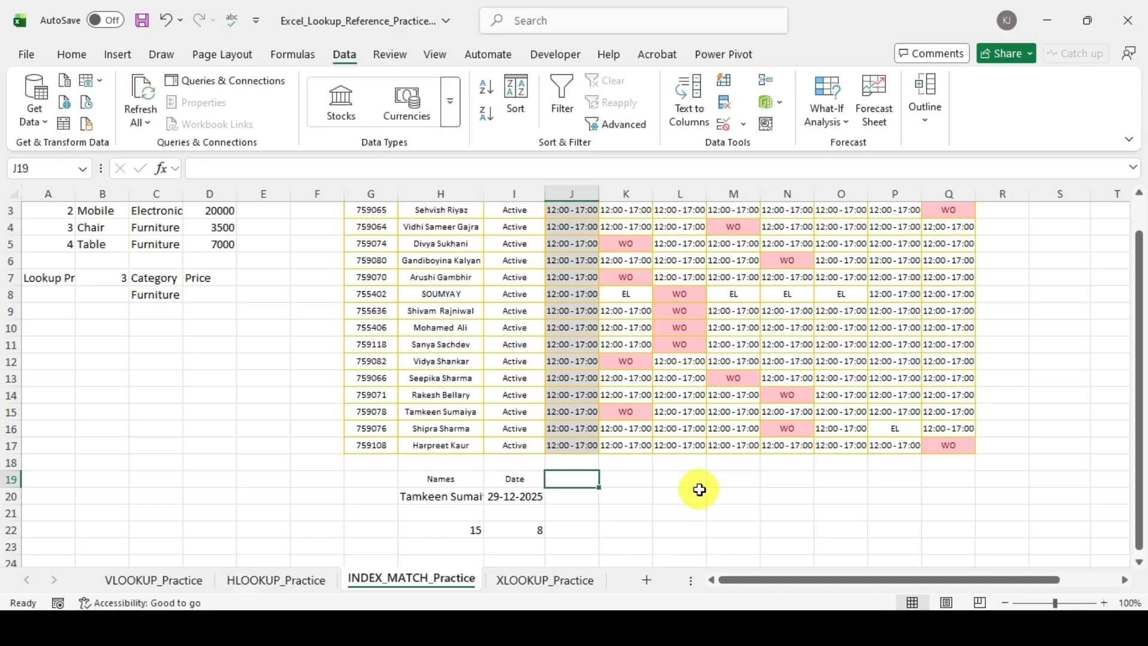
type("Shift")
key("Return")
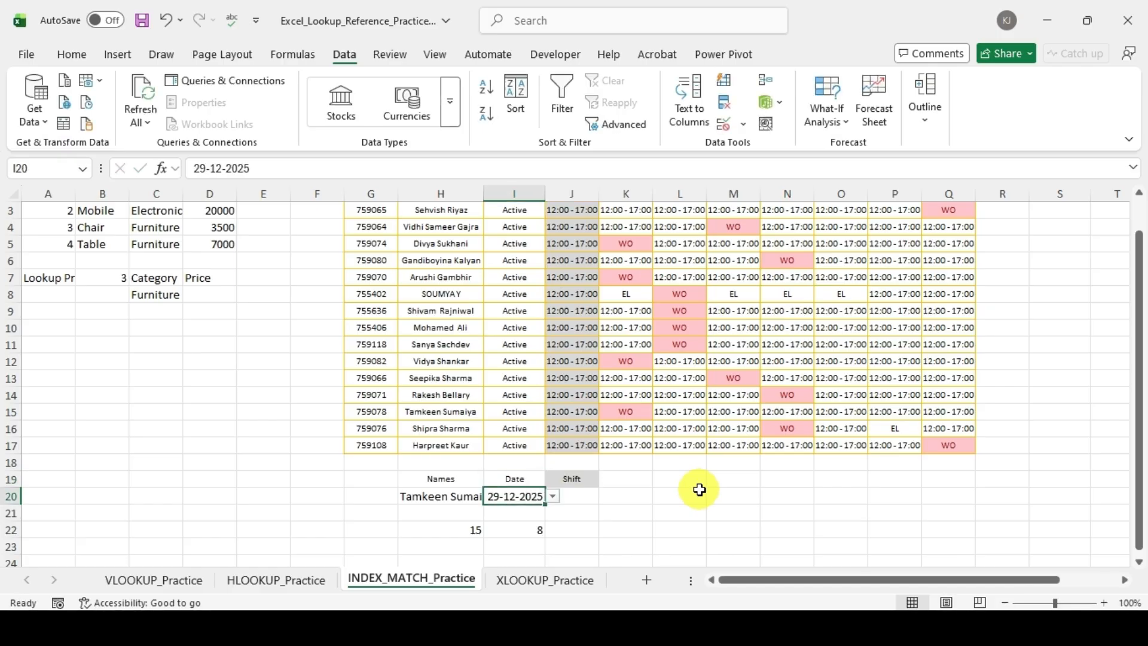
Step: Start an INDEX formula in J20 under Shift with the roster range H1:Q17 as its array
key("Up")
key("Right")
key("Down")
type("=")
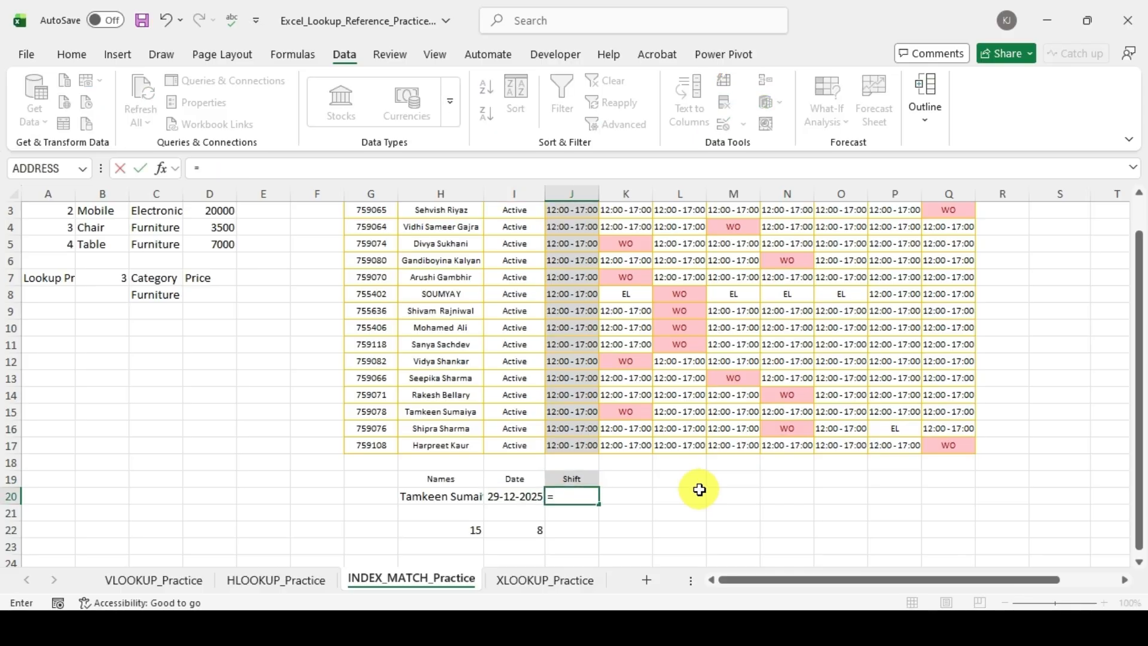
type("ind")
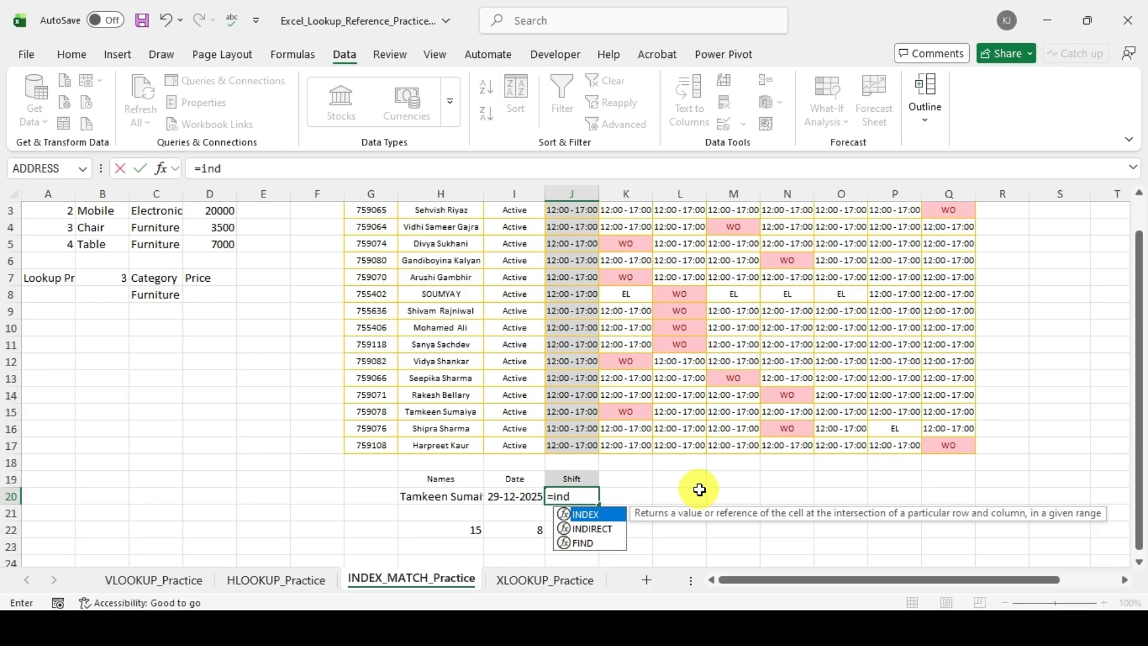
type("ex")
key("Tab")
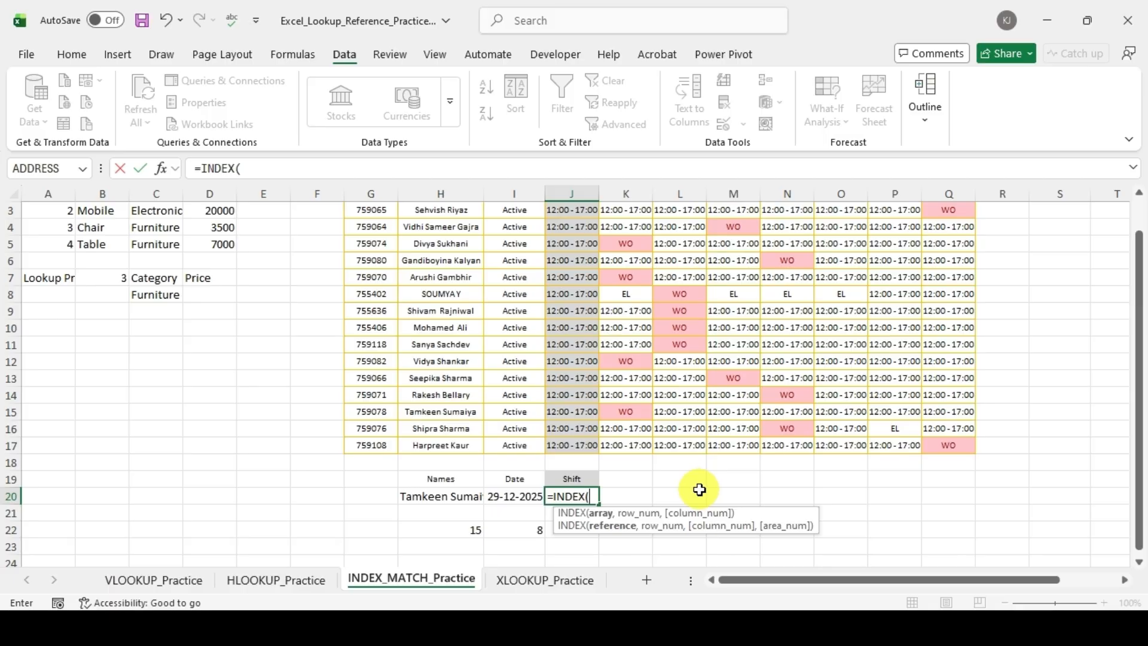
key("Up")
key("Up")
key("Up")
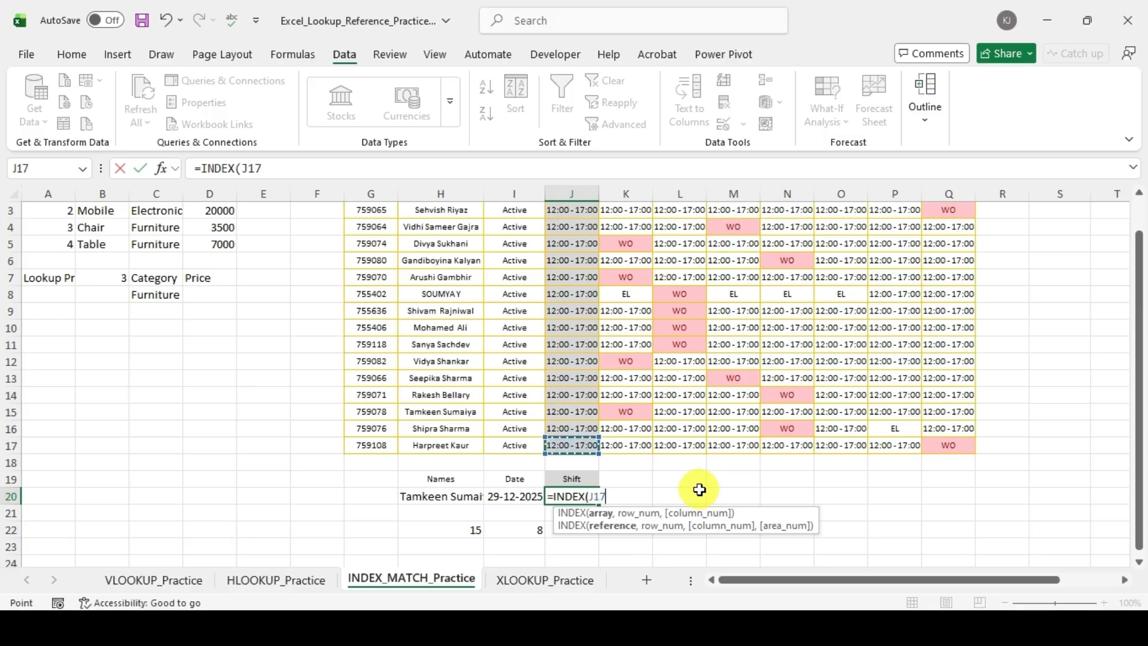
key("ctrl+Up")
key("Left")
key("Left")
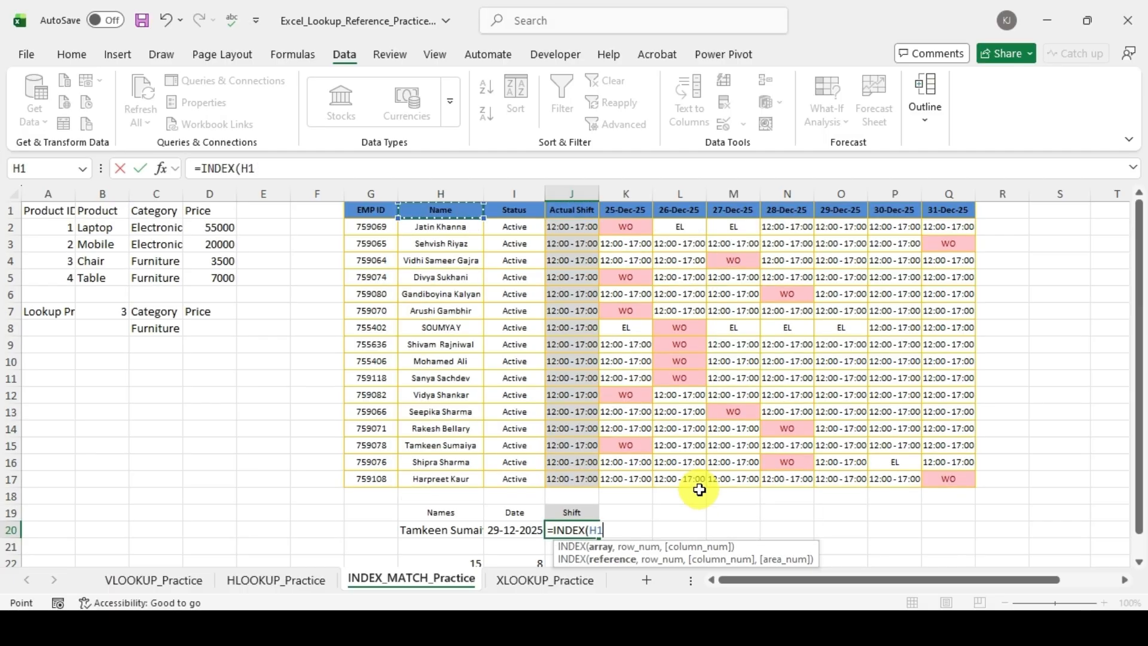
key("shift+Right")
key("shift+Right")
key("shift+Right")
key("shift+Right")
key("shift+Right")
key("shift+Right")
key("shift+Right")
key("shift+Right")
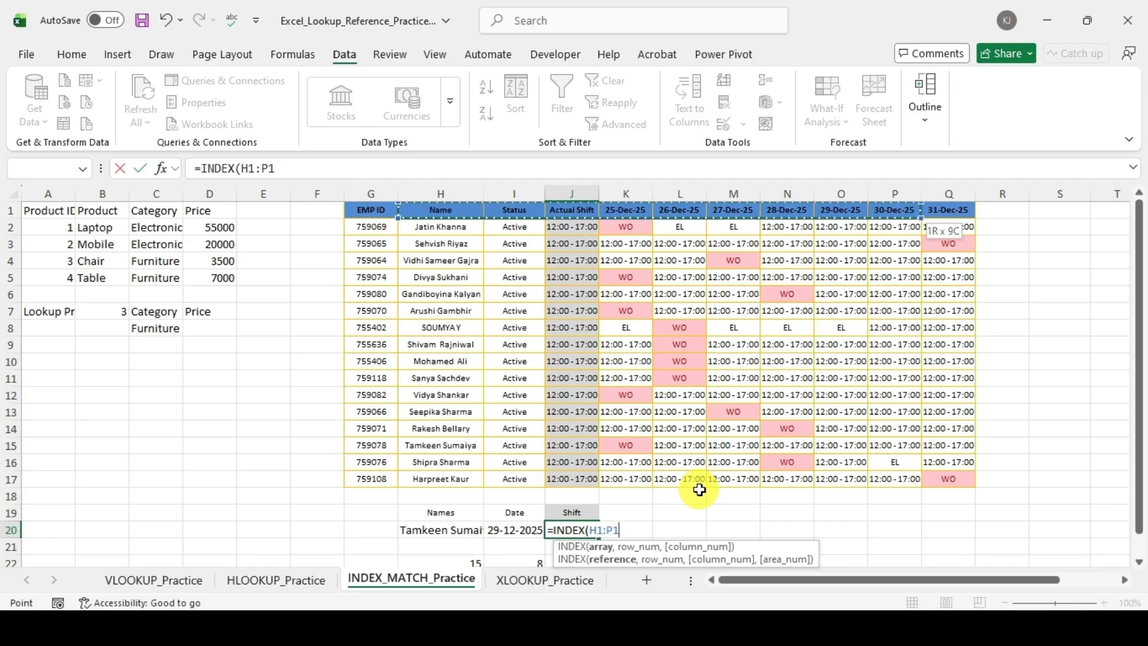
key("shift+Right")
key("ctrl+shift+Down")
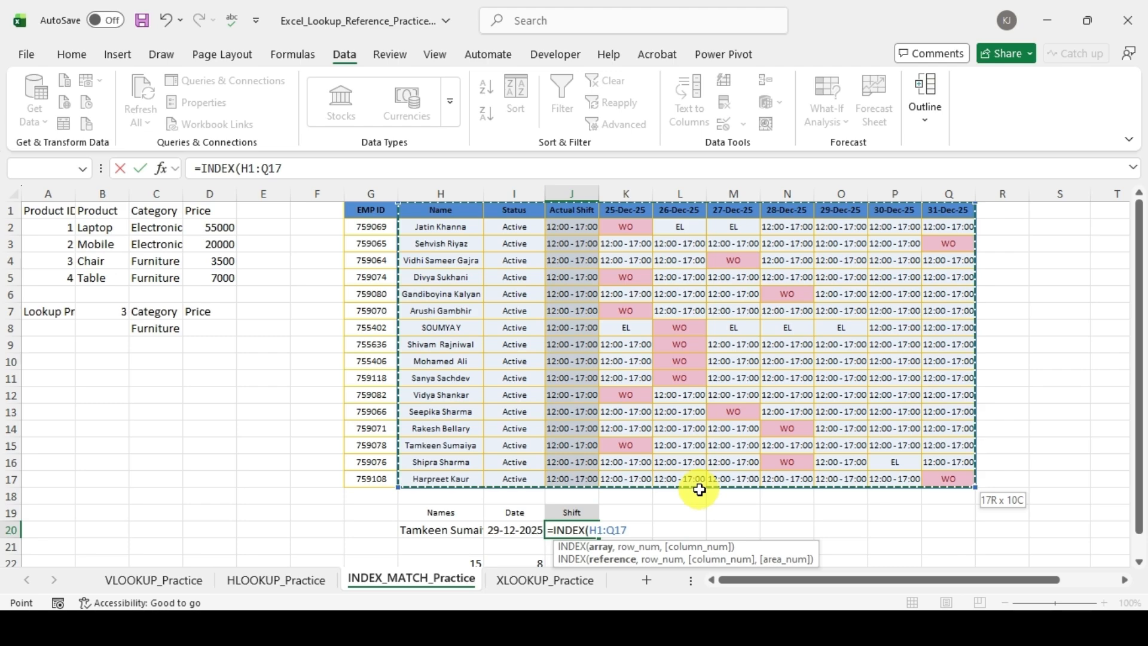
type(",")
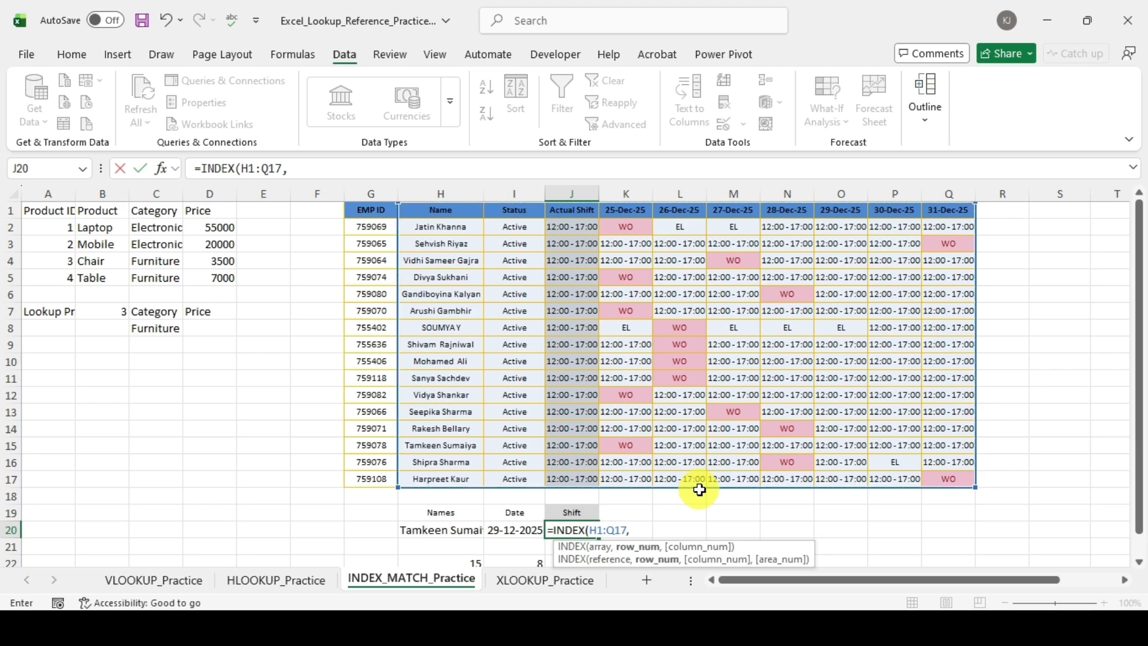
Step: Complete the INDEX formula in J20 with H22 as the row number and I22 as the column number
scroll(698, 489, "down", 3)
left_click(459, 429)
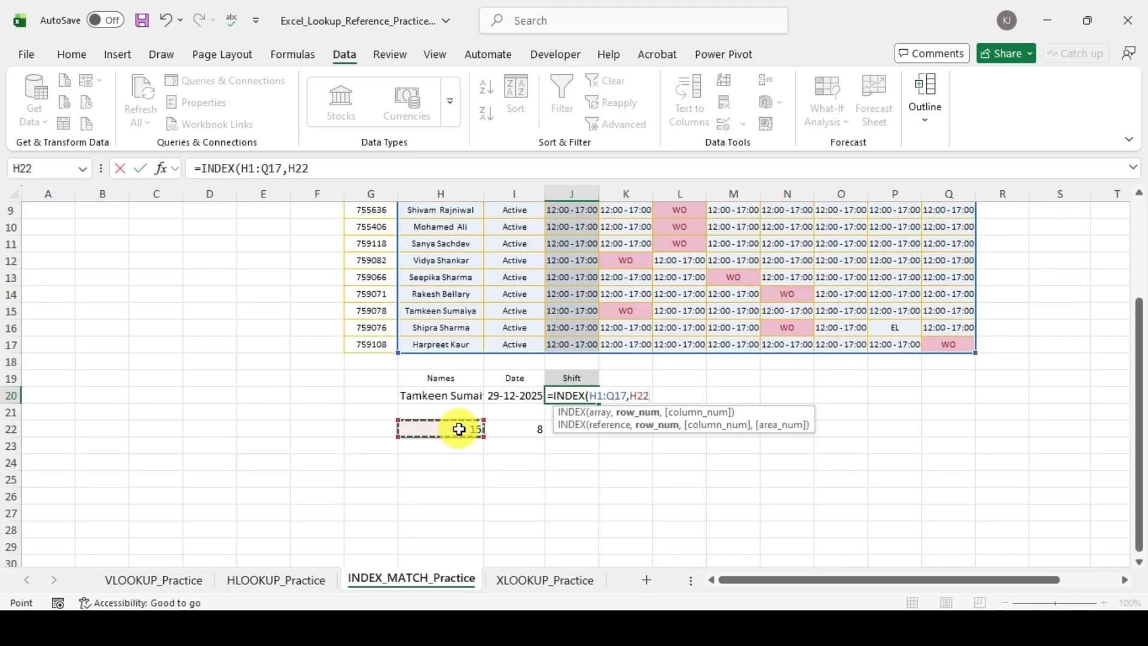
type(",")
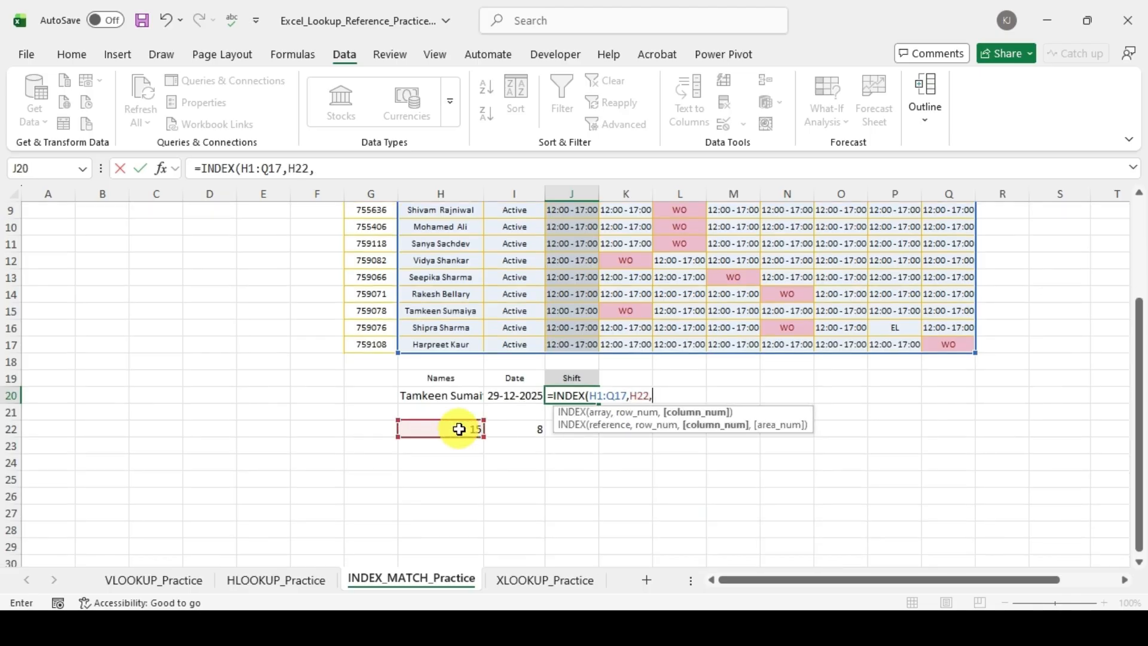
left_click(503, 426)
type(",")
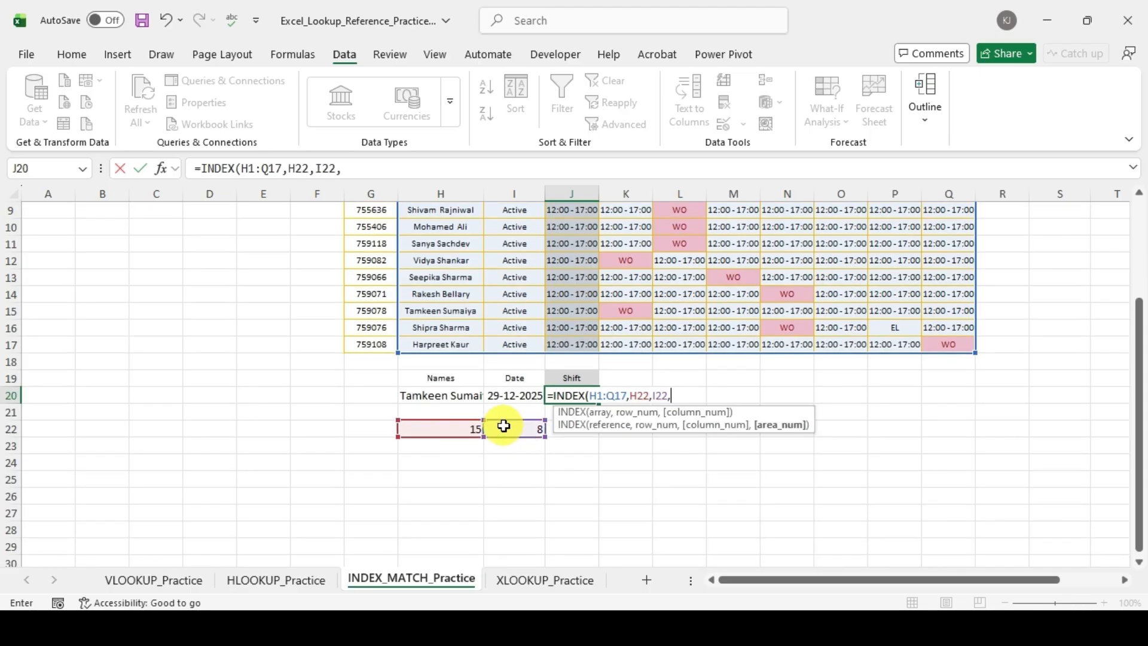
key("BackSpace")
type(")")
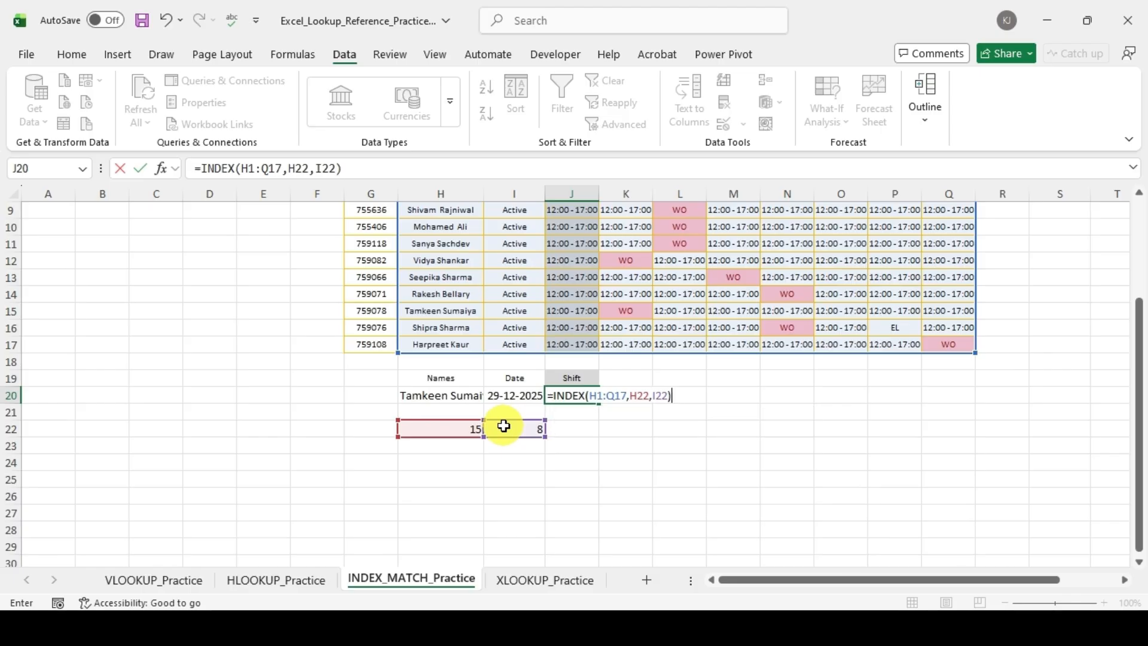
key("Return")
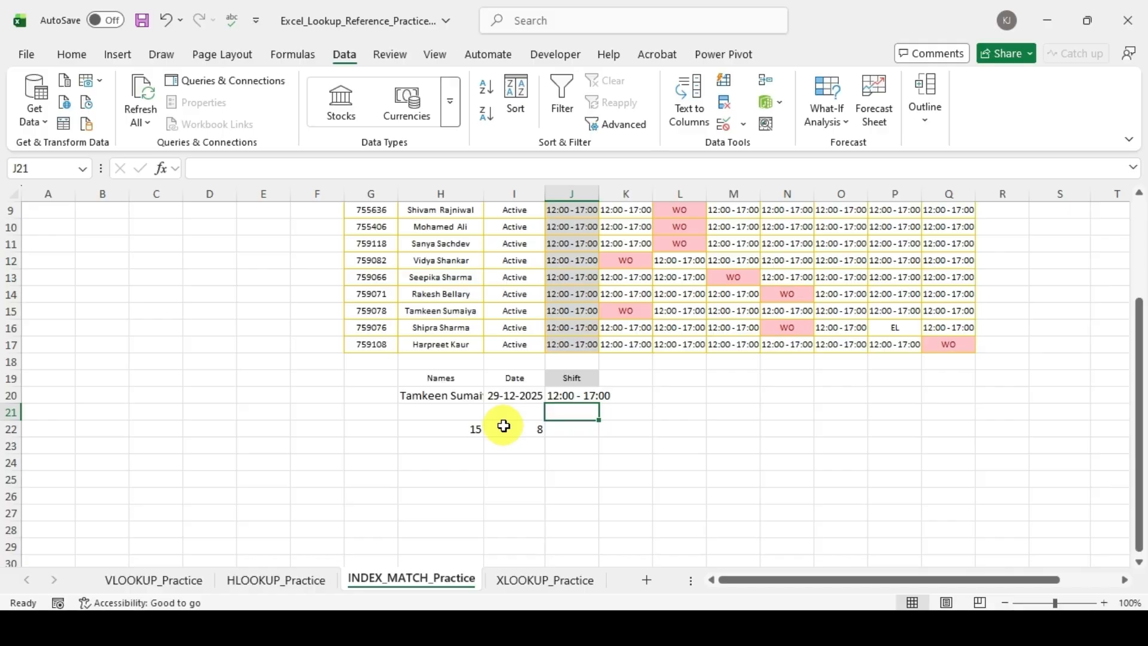
Step: Check the shift lookup against the roster cell where the selected employee's row meets the 29-Dec-25 column
key("Up")
key("Left")
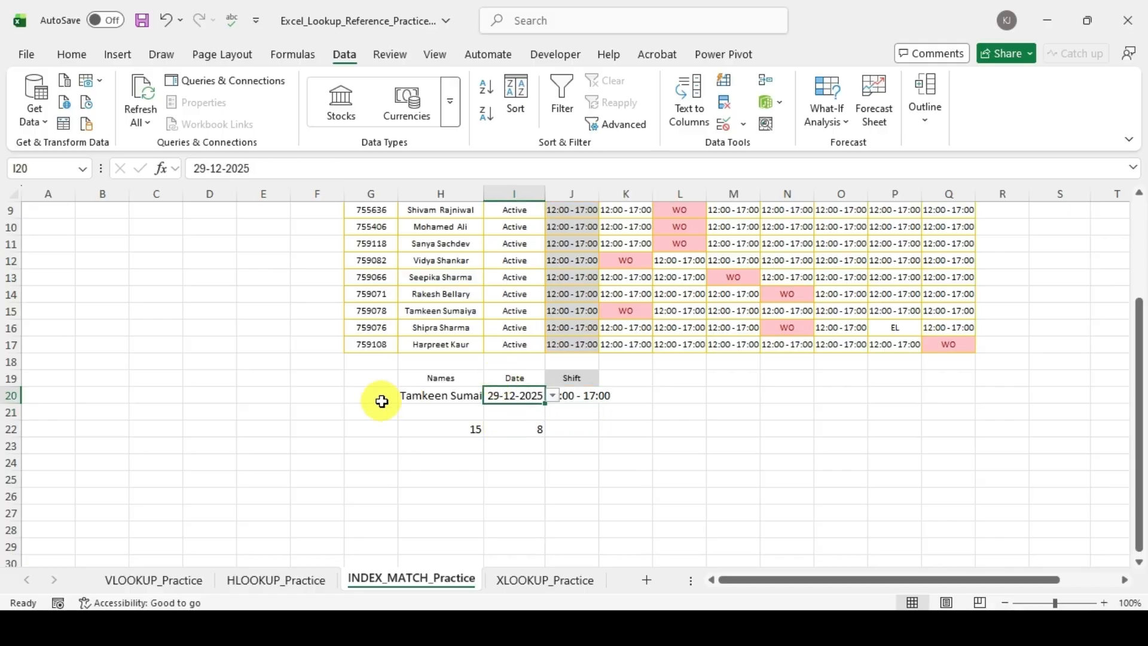
left_click(464, 315)
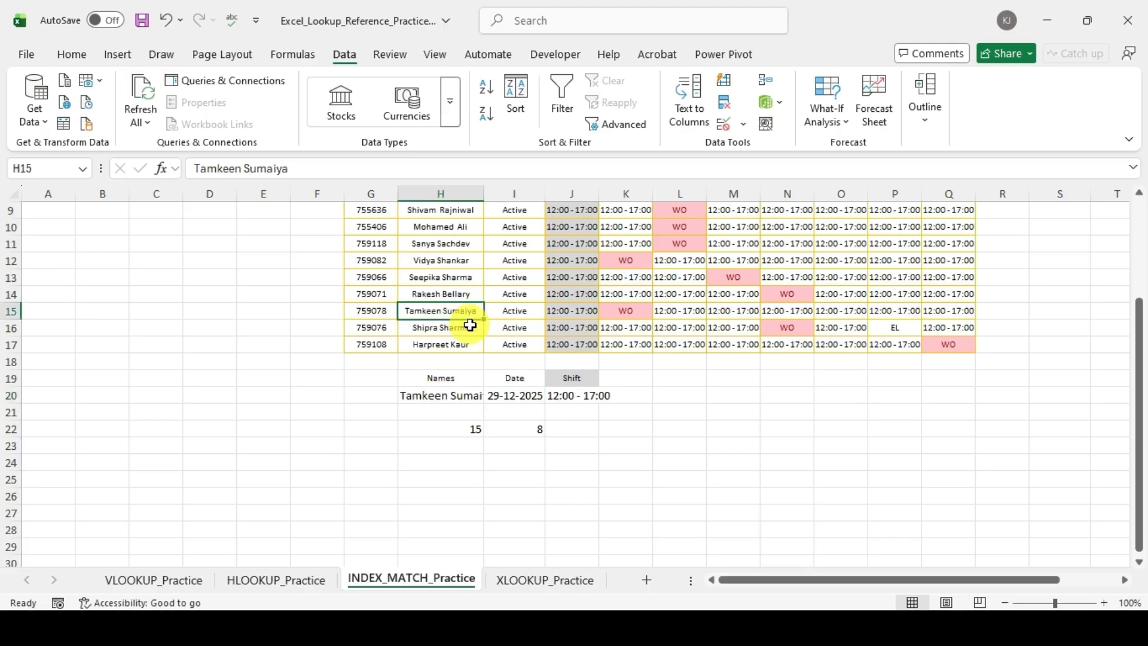
scroll(470, 324, "up", 3)
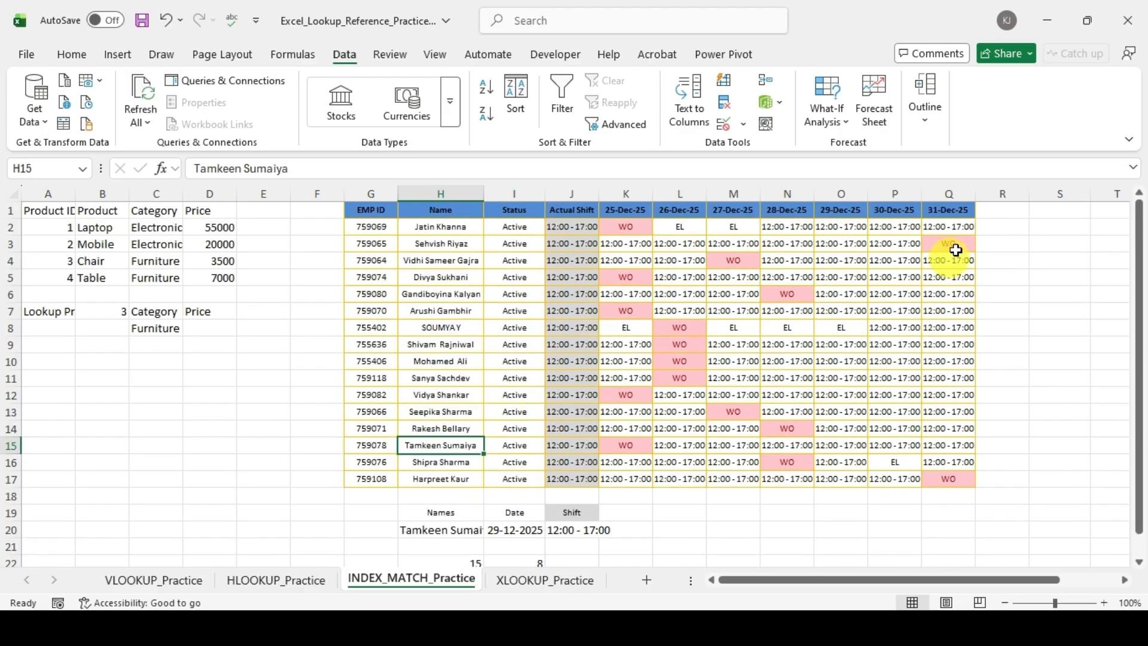
key("shift+space")
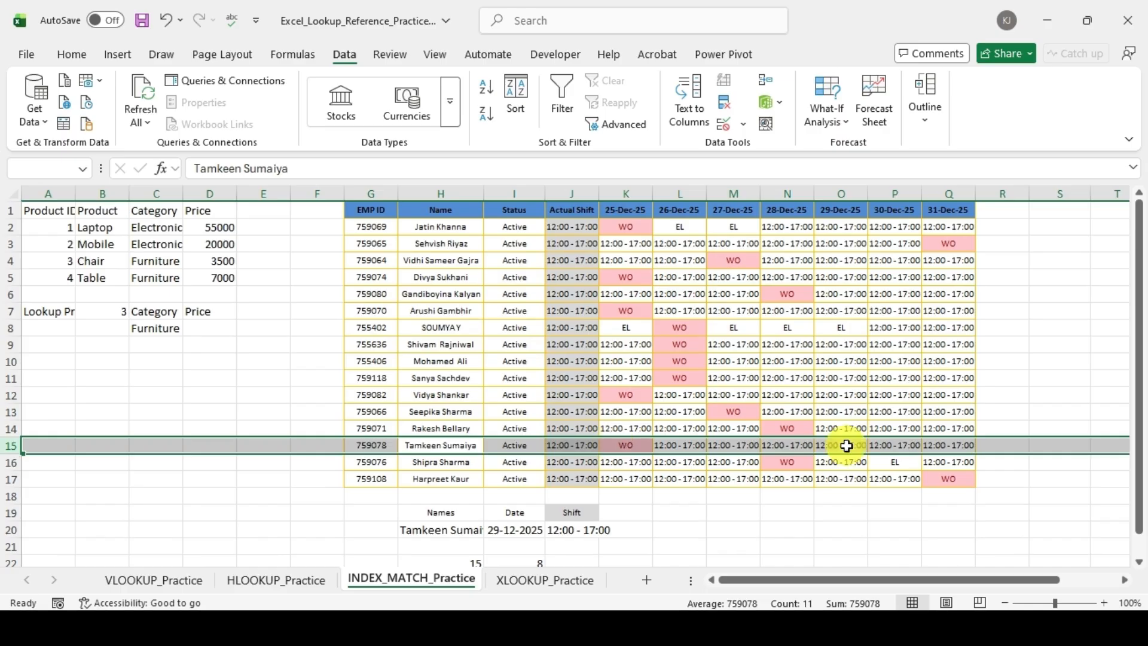
left_click(846, 445)
key("ctrl+space")
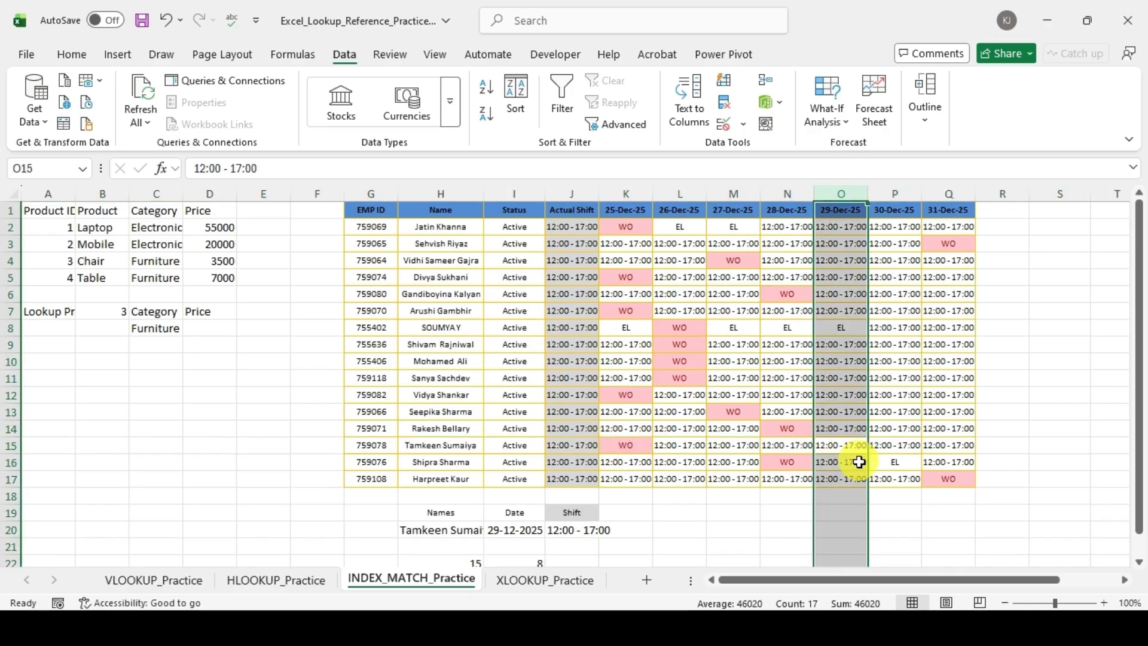
left_click(857, 450)
scroll(654, 456, "down", 3)
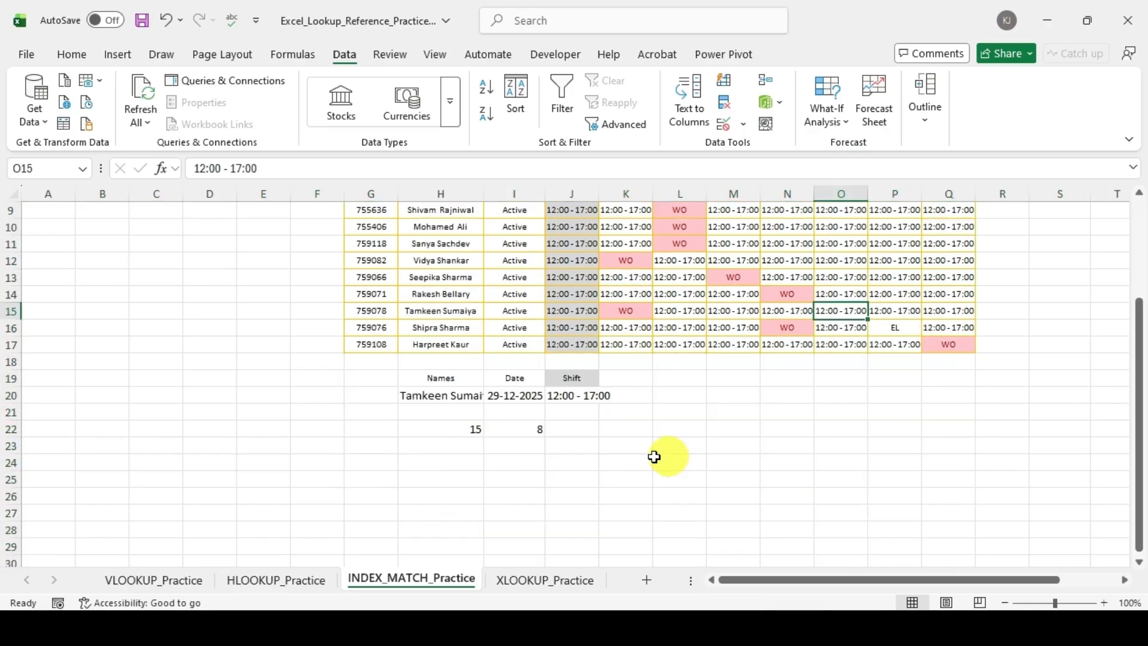
Step: Choose 25-12-2025 as the lookup date in I20 and compare the shift in J20 with roster cell K15
left_click(539, 398)
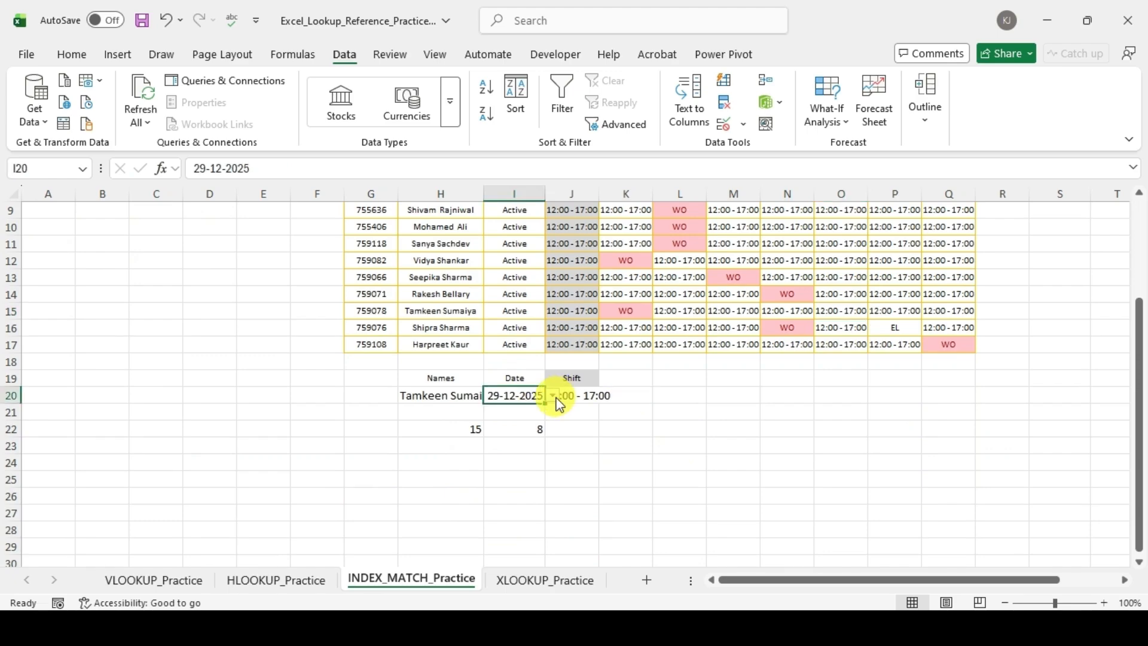
left_click(553, 395)
left_click(529, 435)
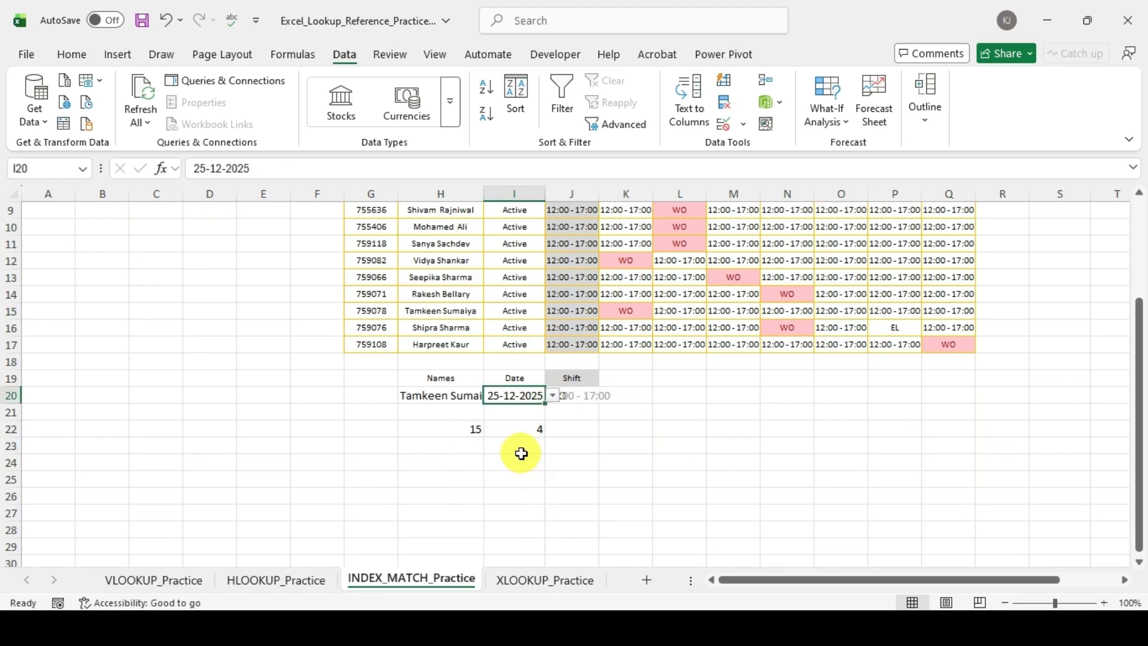
key("Right")
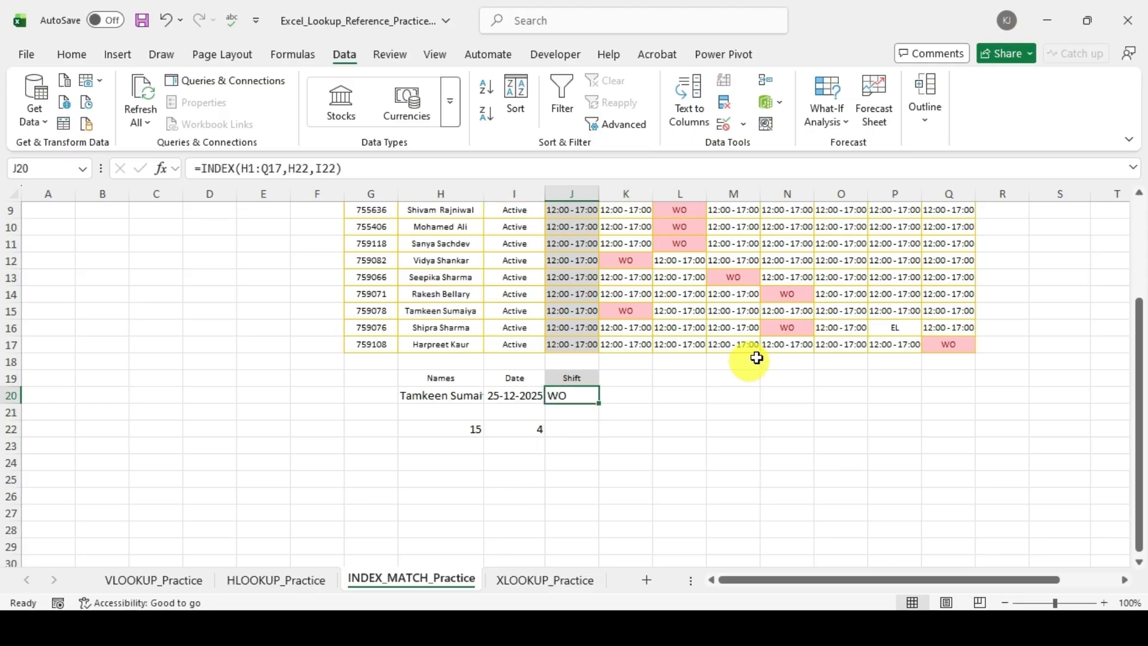
left_click(626, 310)
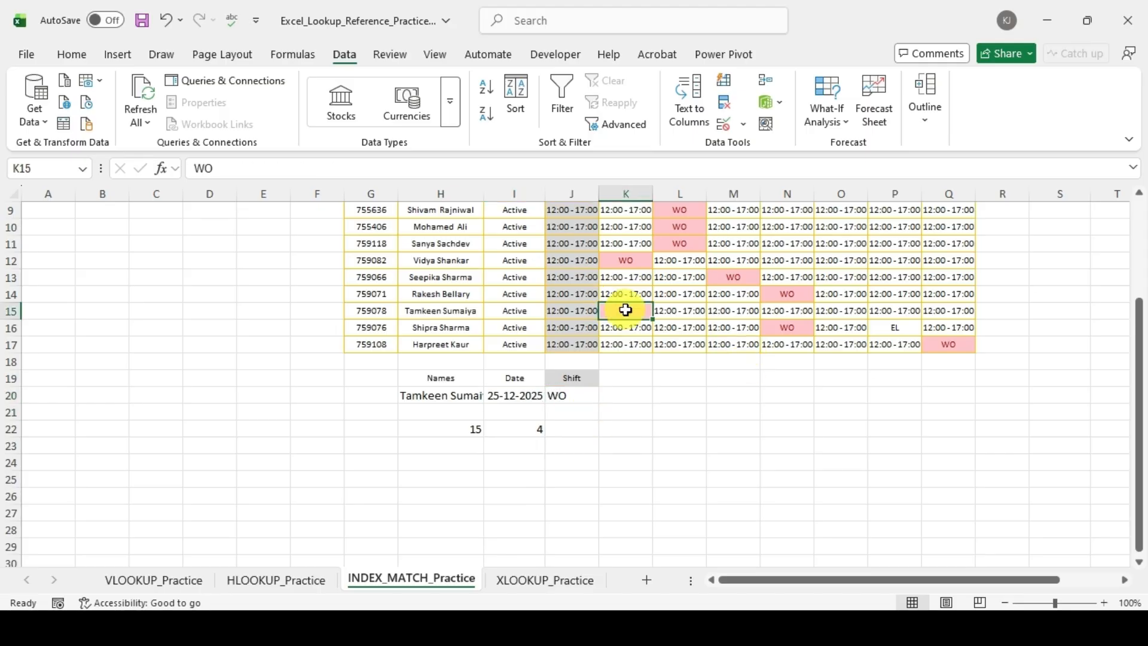
left_click(637, 442)
left_click(583, 396)
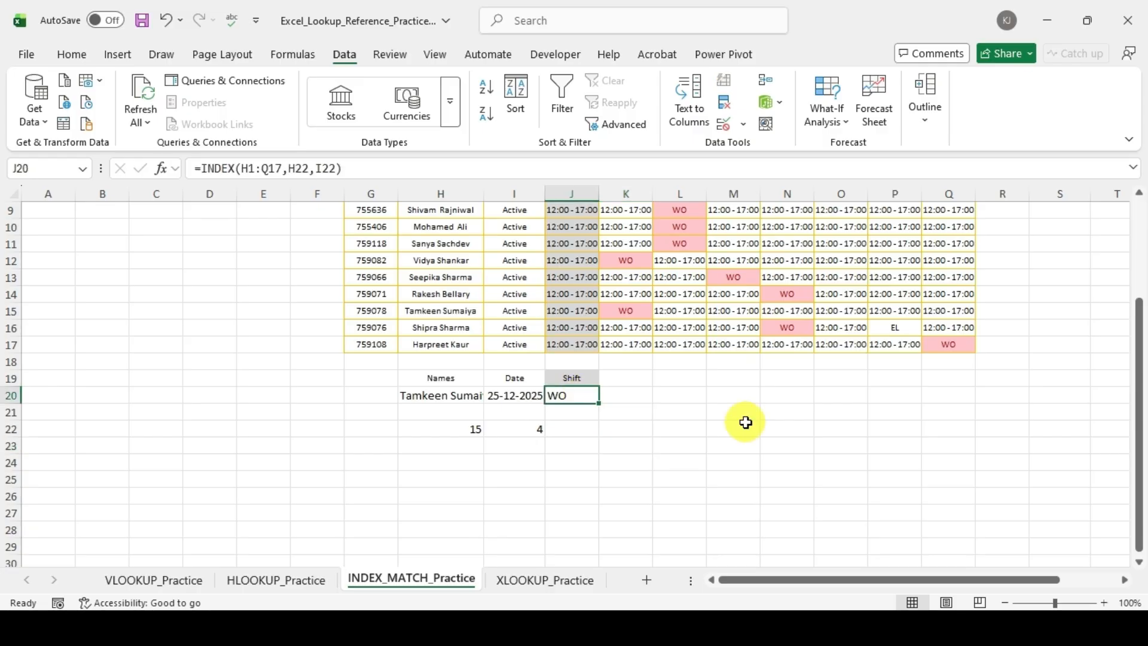
Step: Review the MATCH formulas in H22 and I22, their lookup values in H20 and I20, and the INDEX formula in J20
left_click(468, 428)
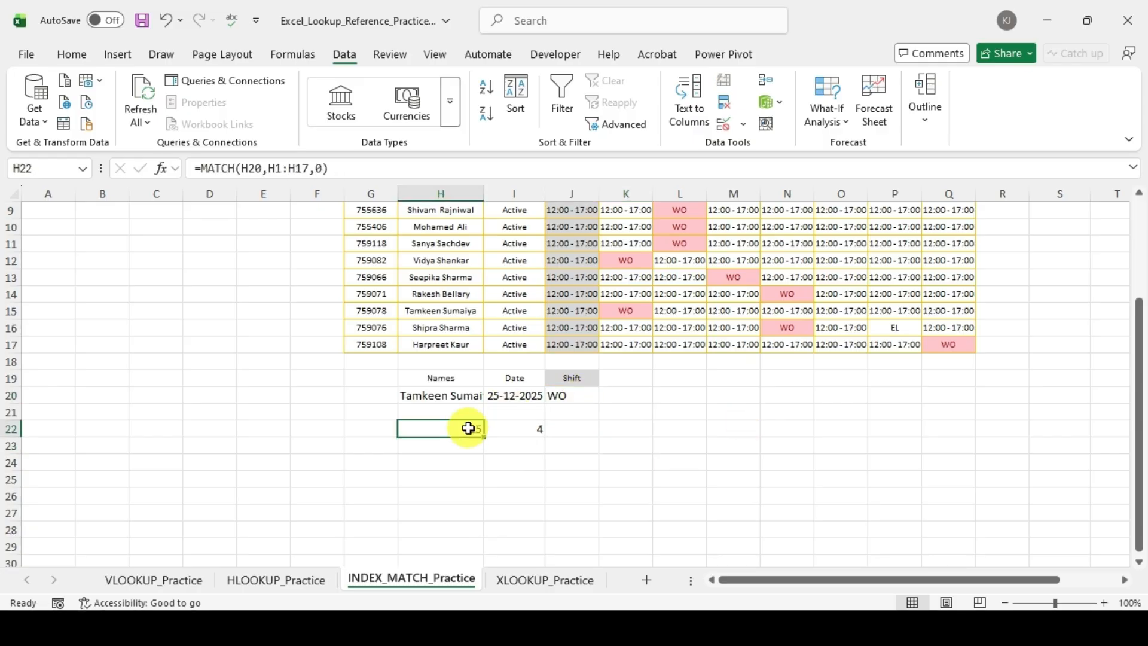
left_click(516, 435)
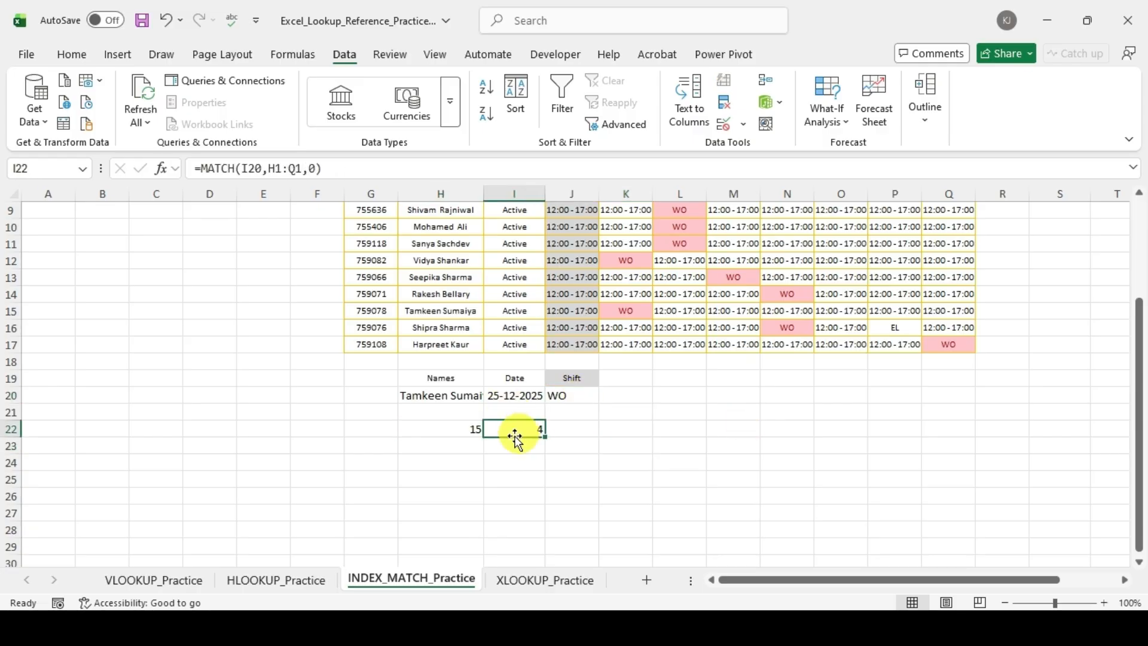
left_click(561, 396)
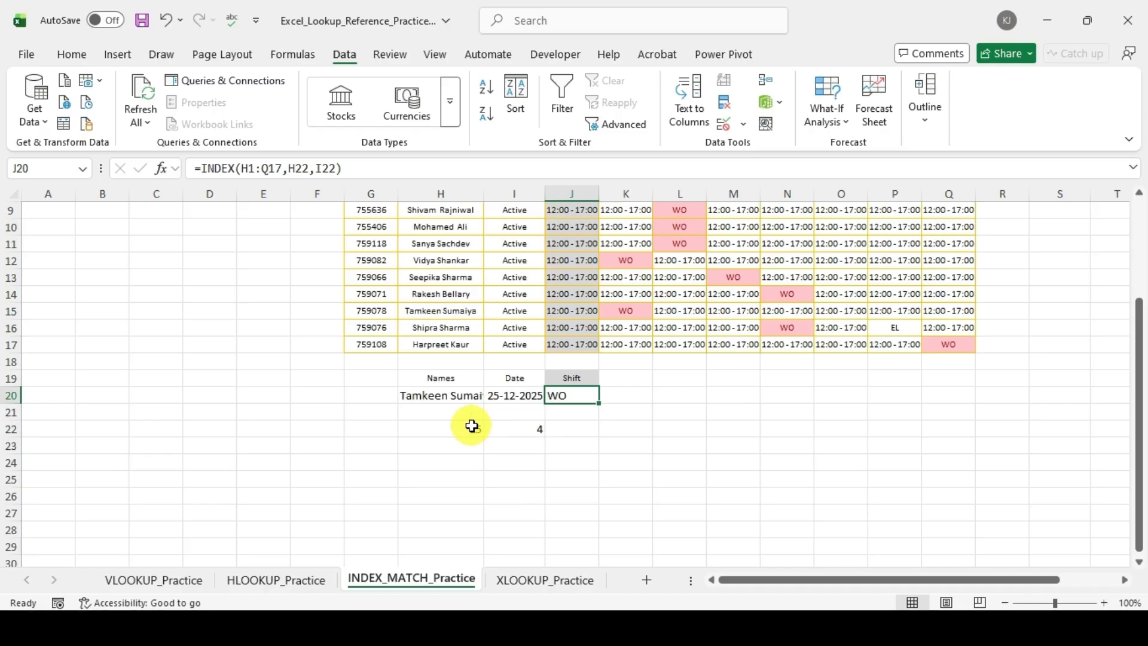
left_click(527, 425)
left_click(565, 396)
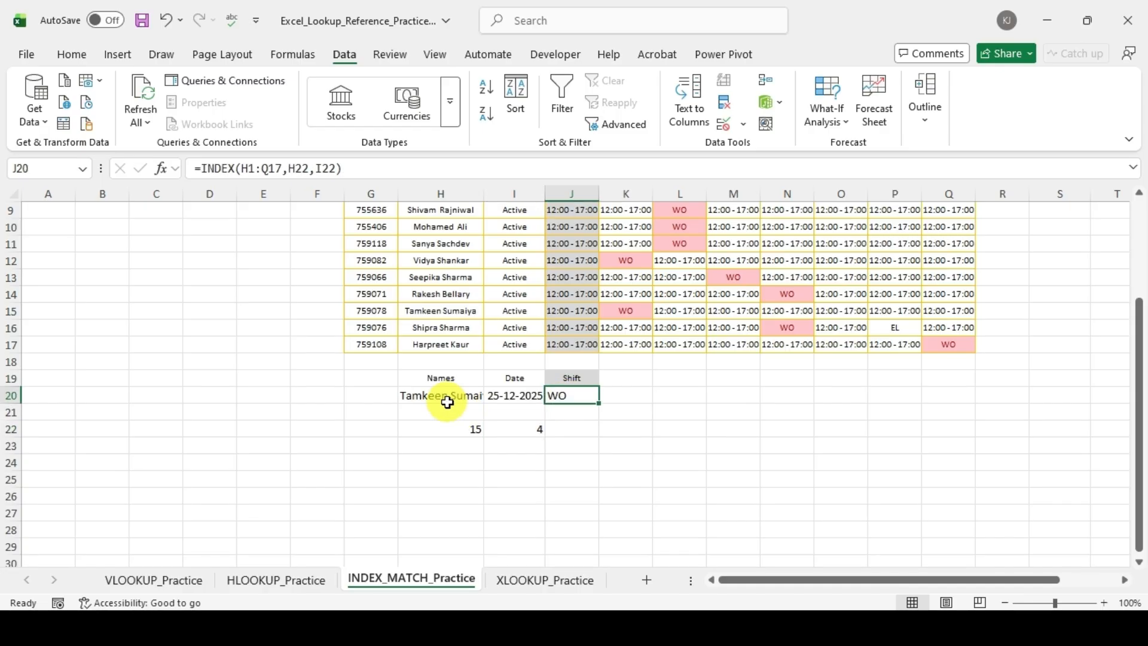
scroll(447, 402, "up", 3)
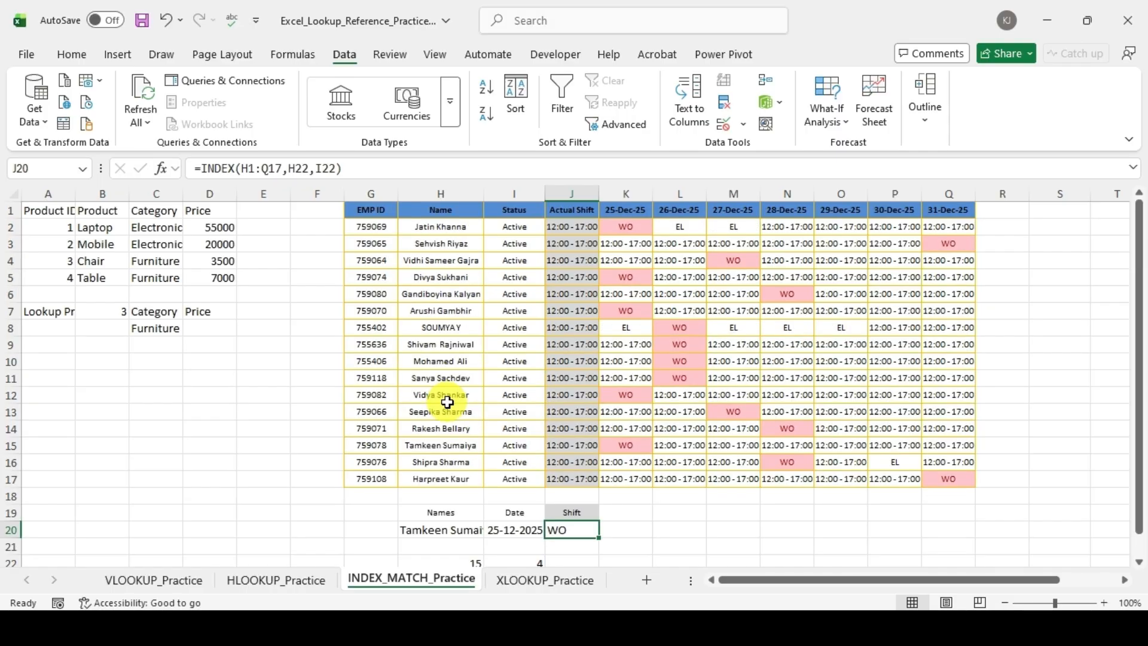
scroll(447, 402, "down", 3)
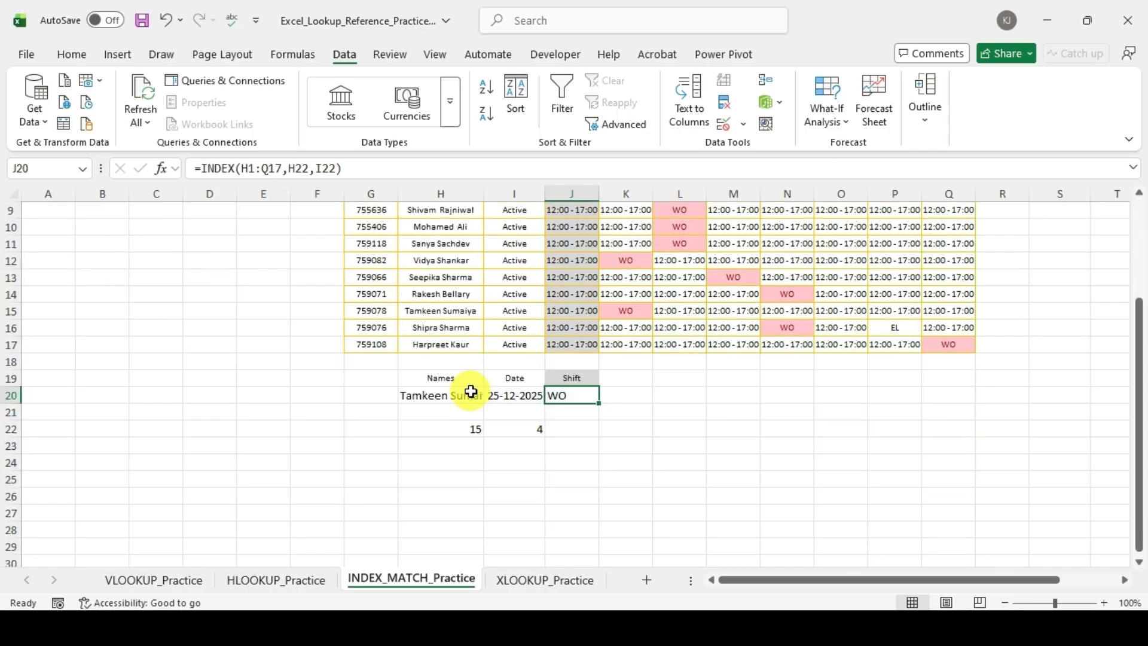
left_click(449, 392)
left_click(527, 395)
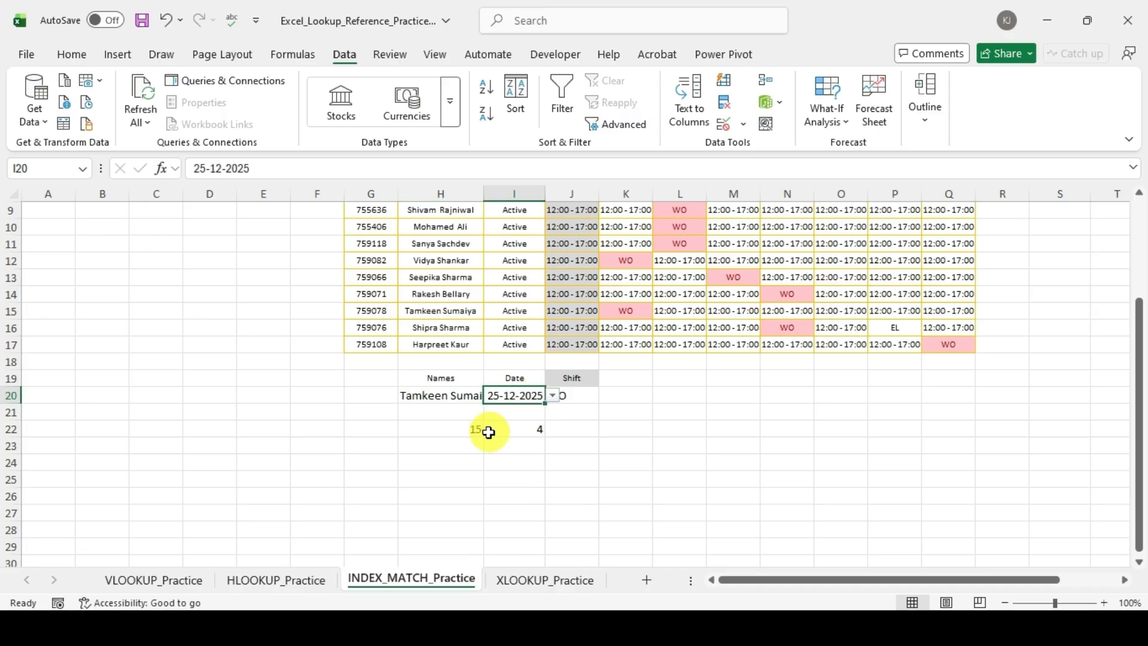
left_click(488, 432)
left_click(527, 431)
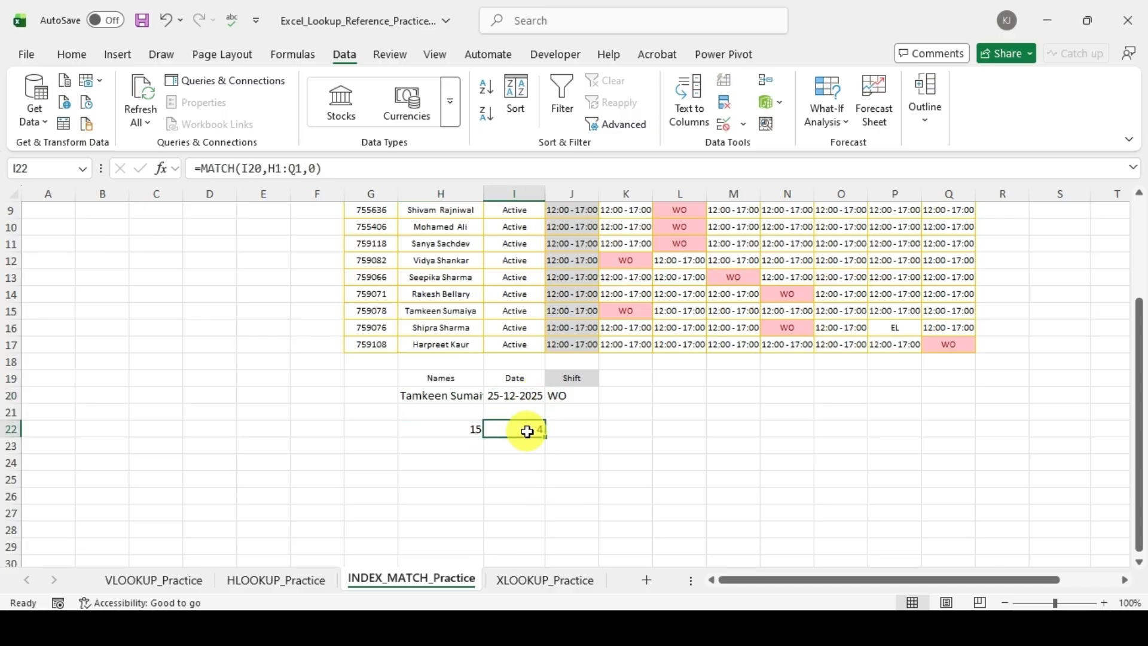
key("Left")
left_click(537, 396)
left_click(551, 396)
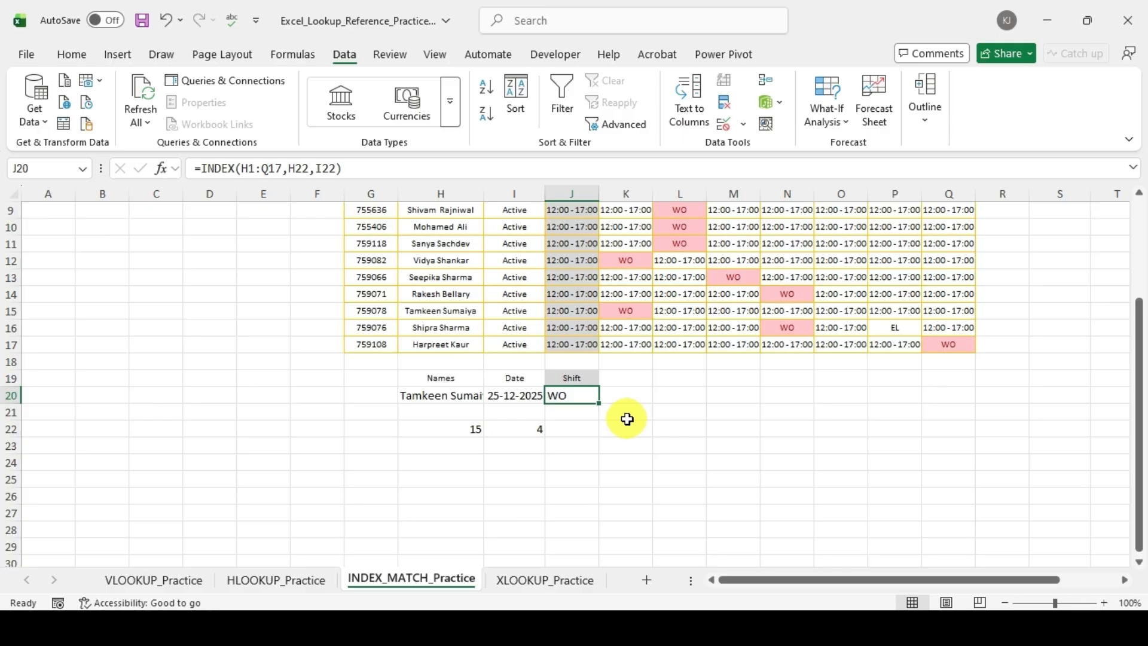
key("Down")
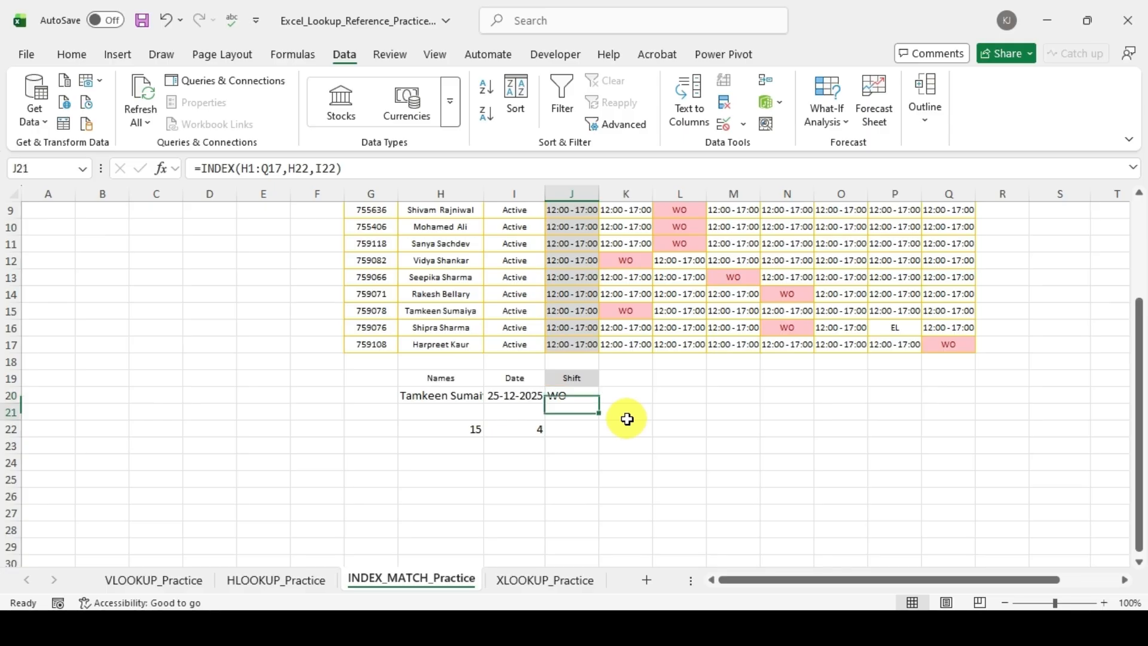
key("Down")
key("Left")
key("Left")
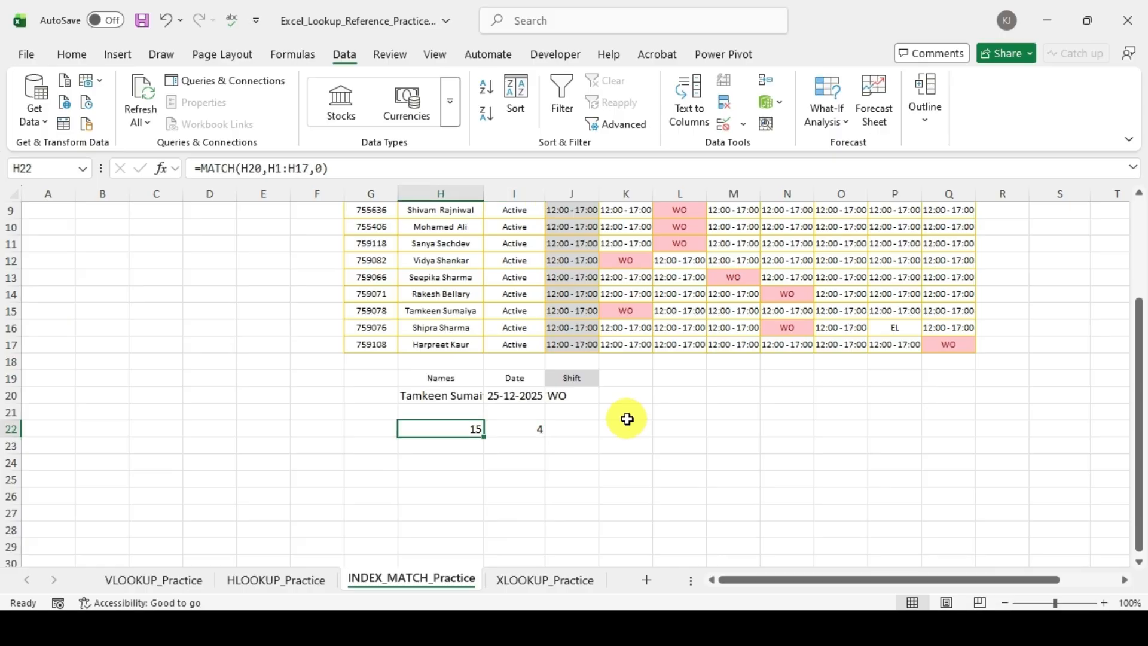
key("Right")
key("Right")
key("Up")
key("Up")
key("Down")
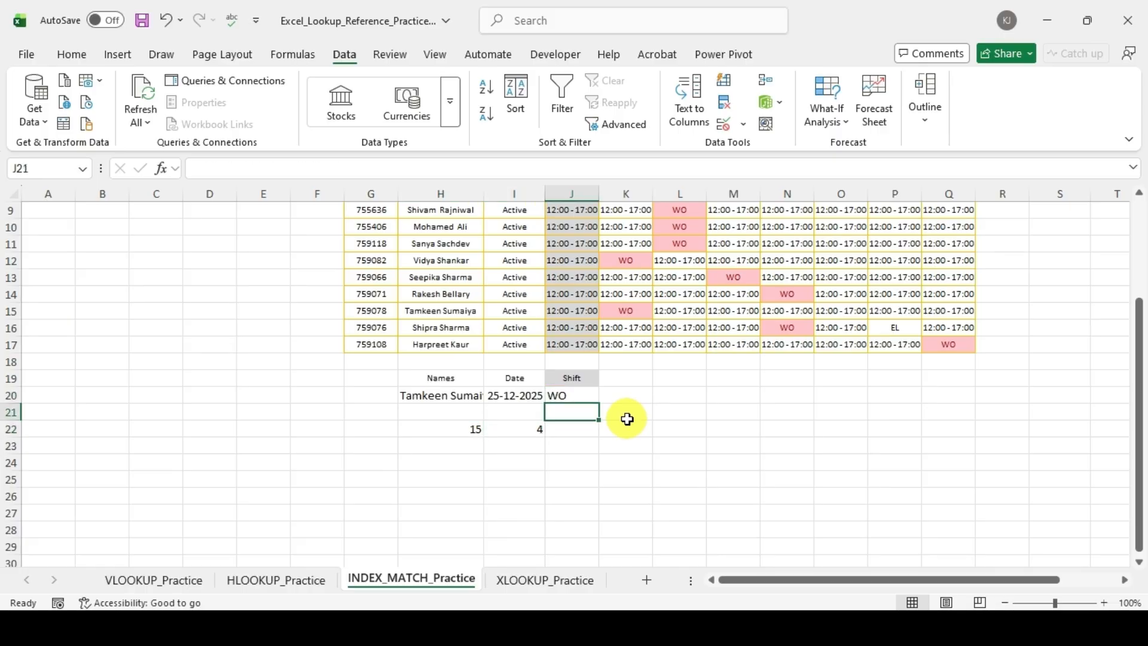
key("Down")
key("Left")
key("Left")
key("Right")
key("Right")
key("Up")
key("Up")
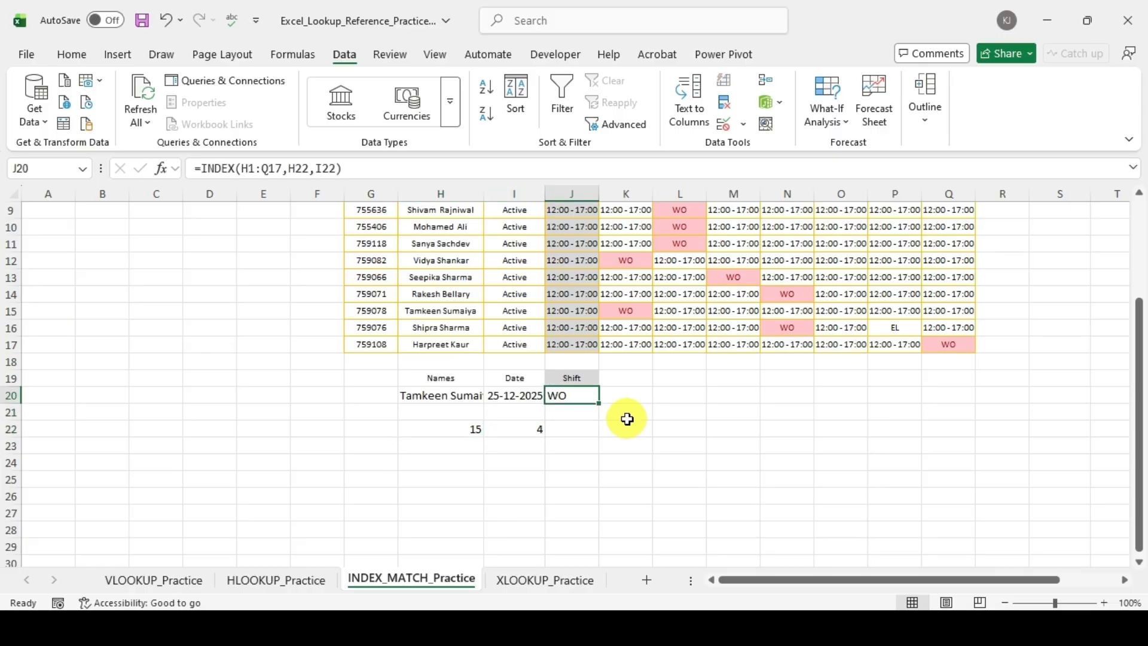
Step: Clear the INDEX formula in J20 and the helper MATCH formulas in H22:I22
key("Down")
key("Down")
key("Left")
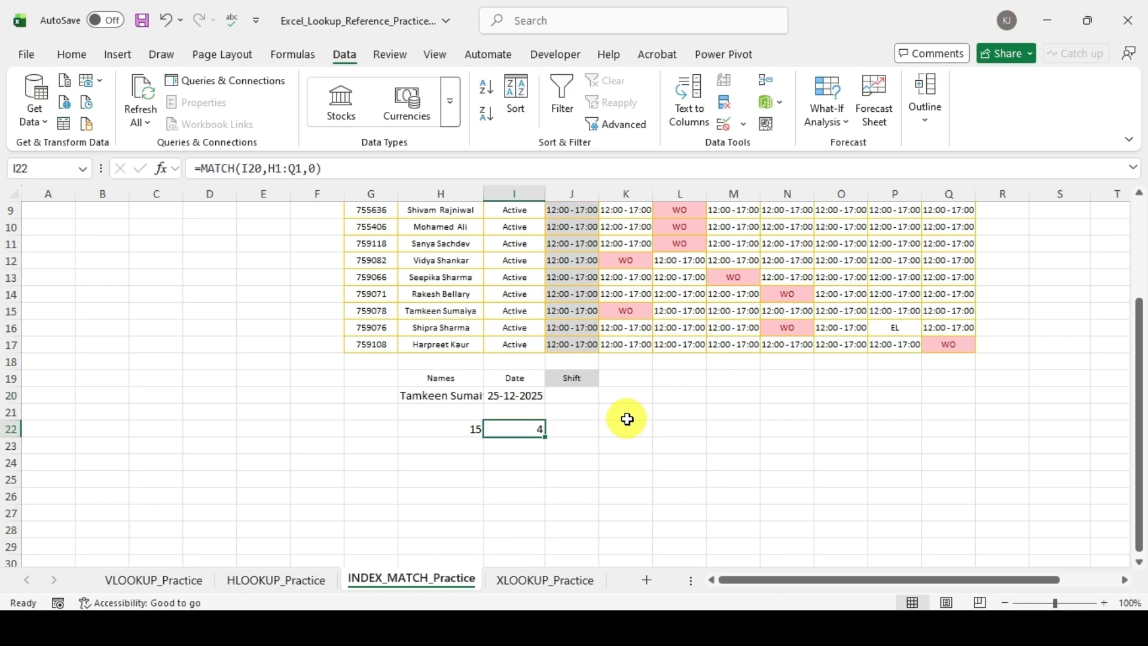
key("shift+Left")
key("Delete")
key("Up")
key("Up")
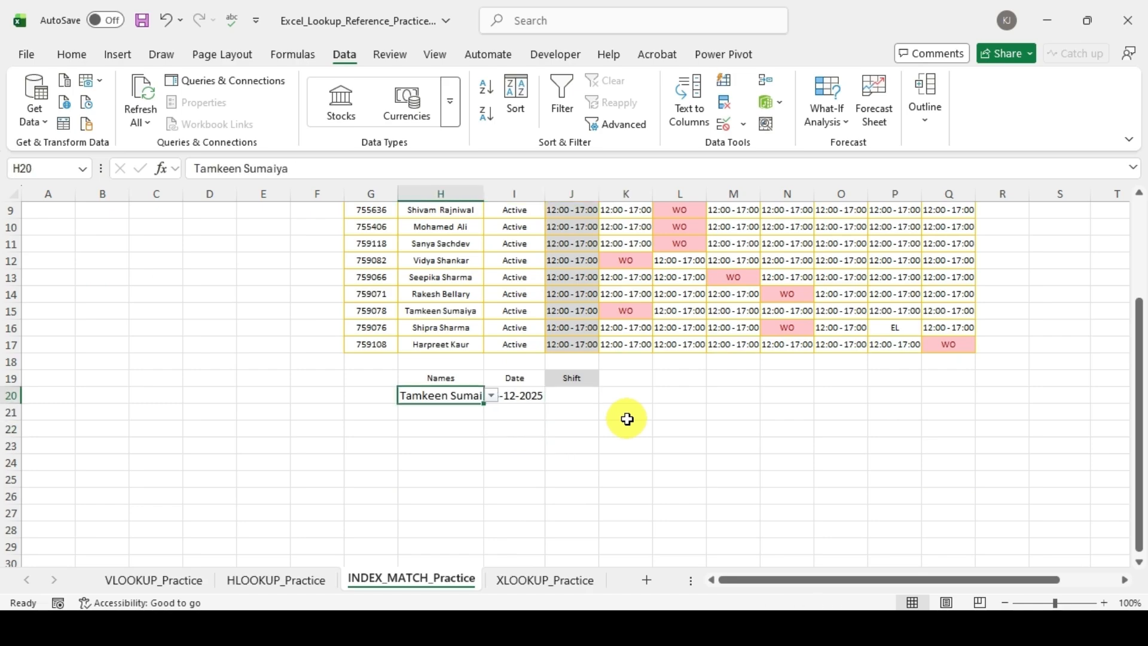
Step: Start a new INDEX formula in J20 with the roster range H1:Q17 as its array
key("Right")
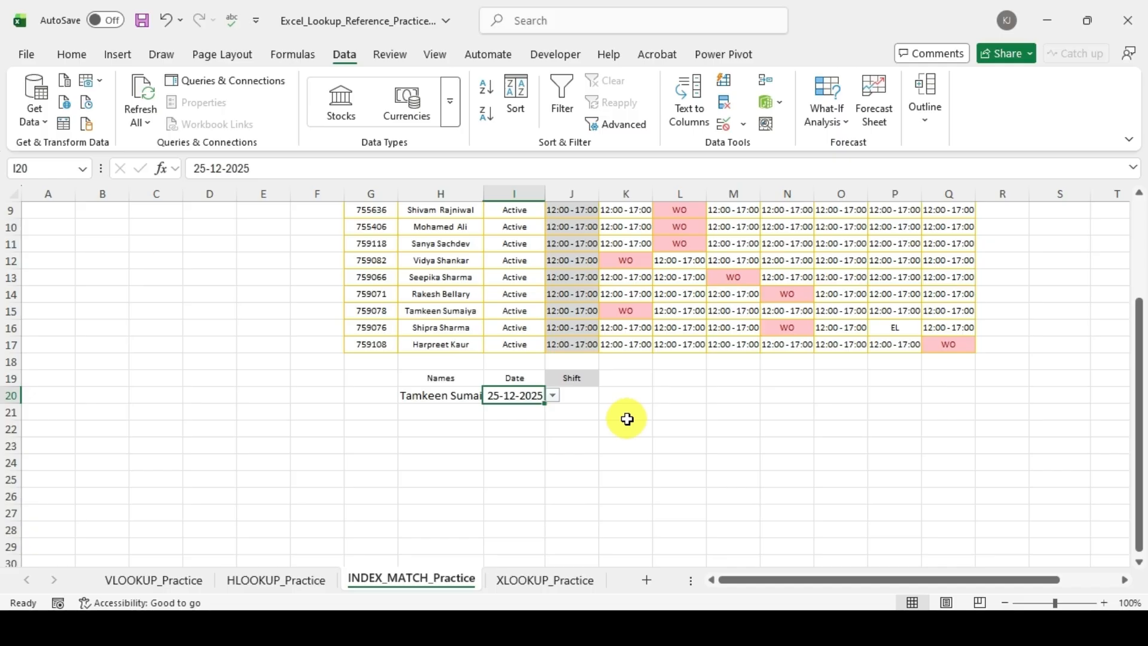
key("Up")
key("Down")
key("Right")
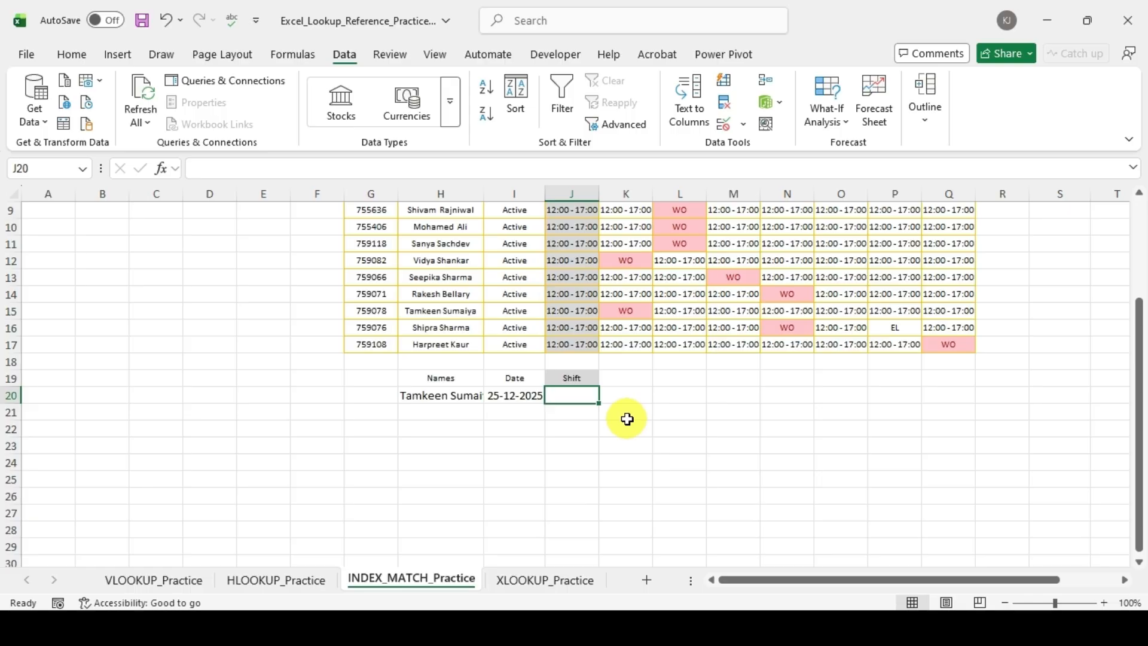
type("=")
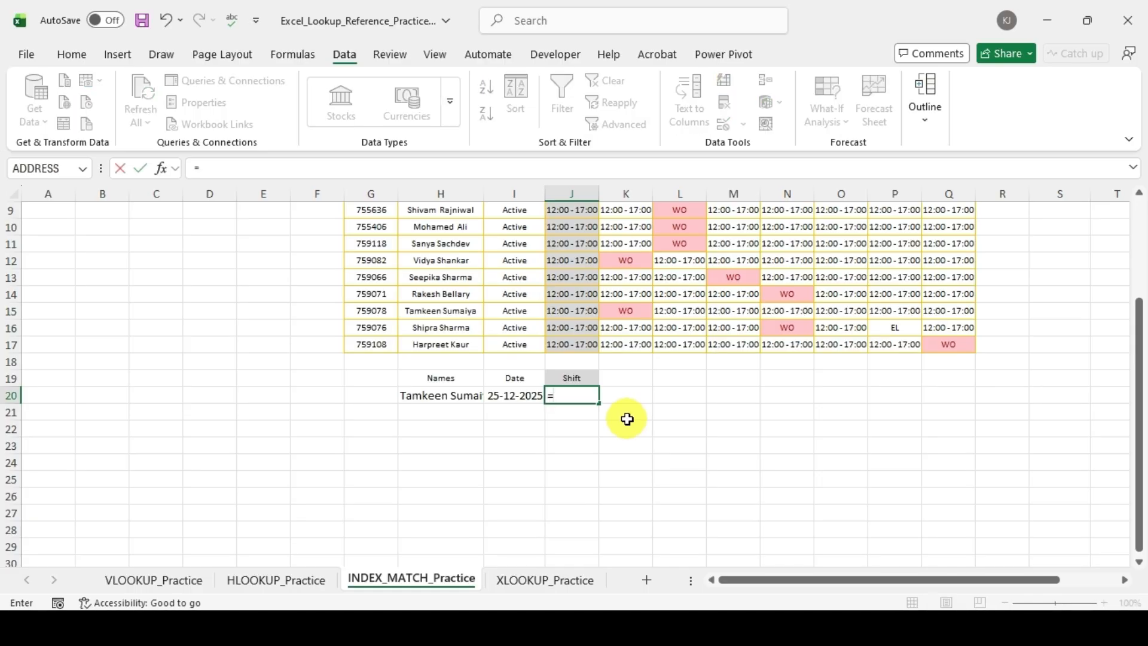
type("ind")
key("Tab")
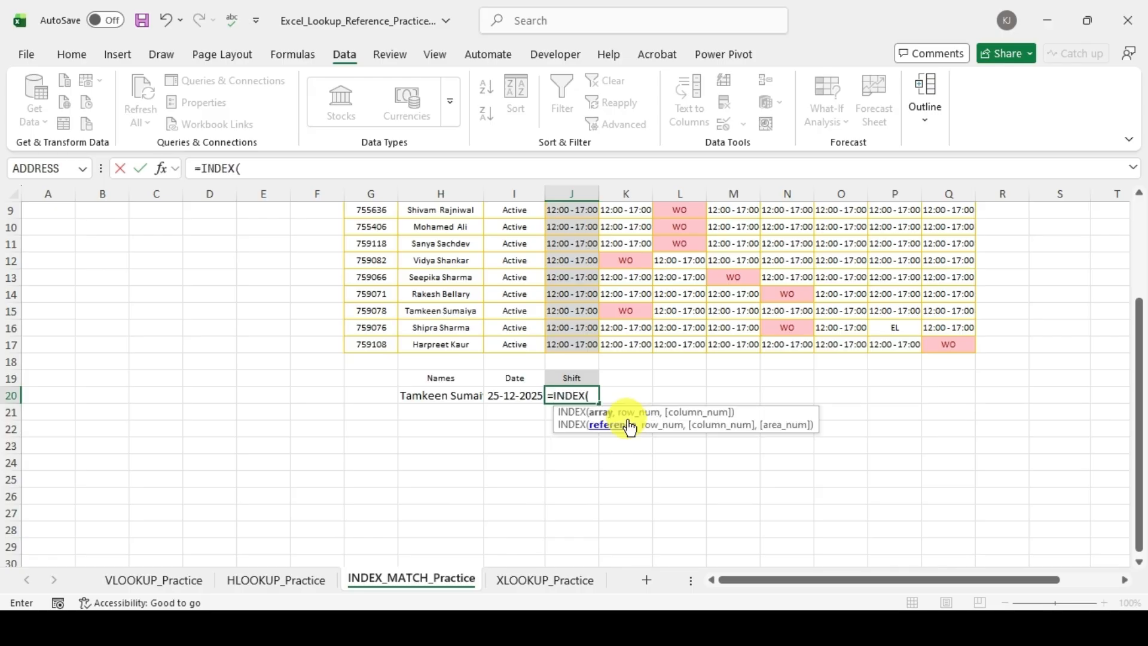
key("ctrl+Up")
key("ctrl+Up")
key("ctrl+Up")
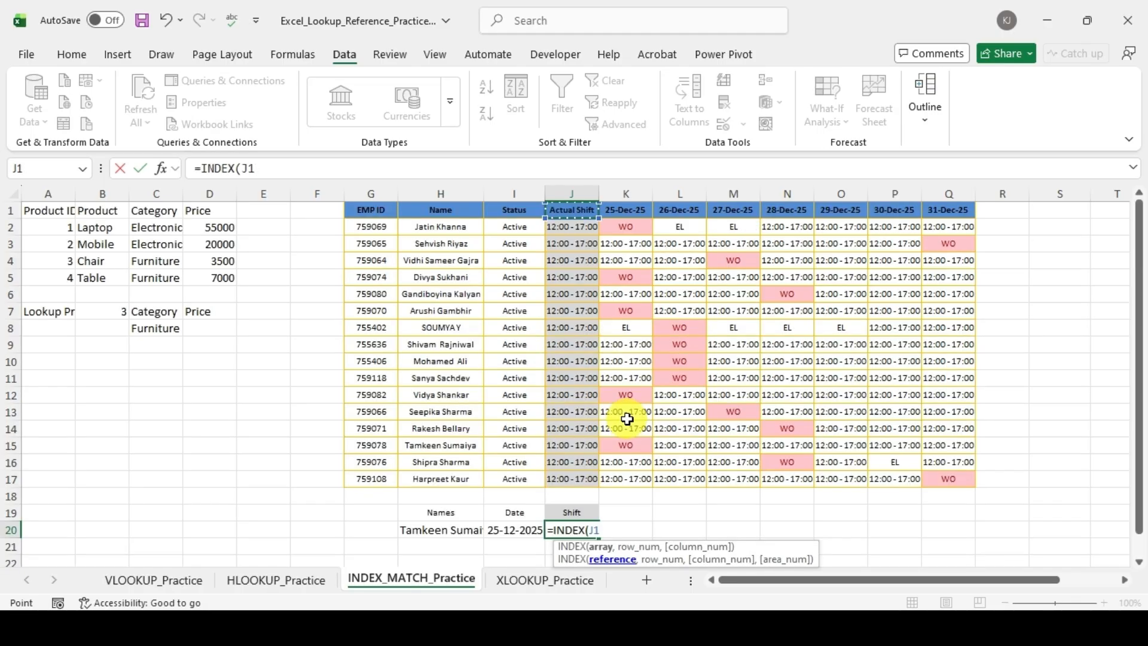
key("Left")
key("Left")
key("ctrl+shift+Right")
key("ctrl+shift+Down")
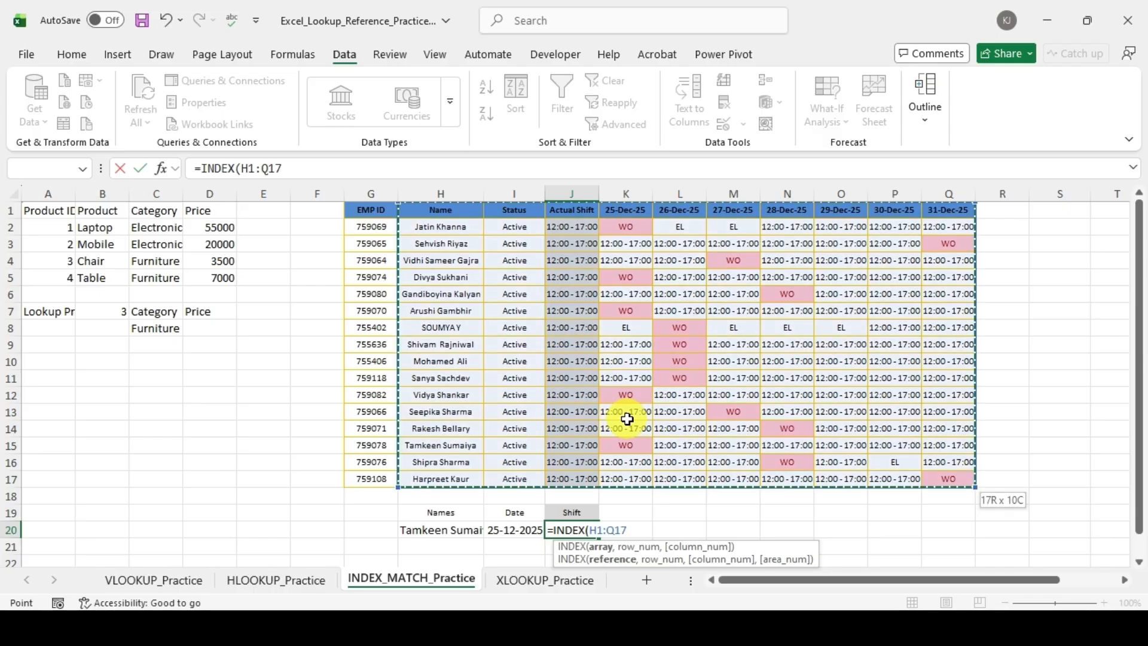
type(",")
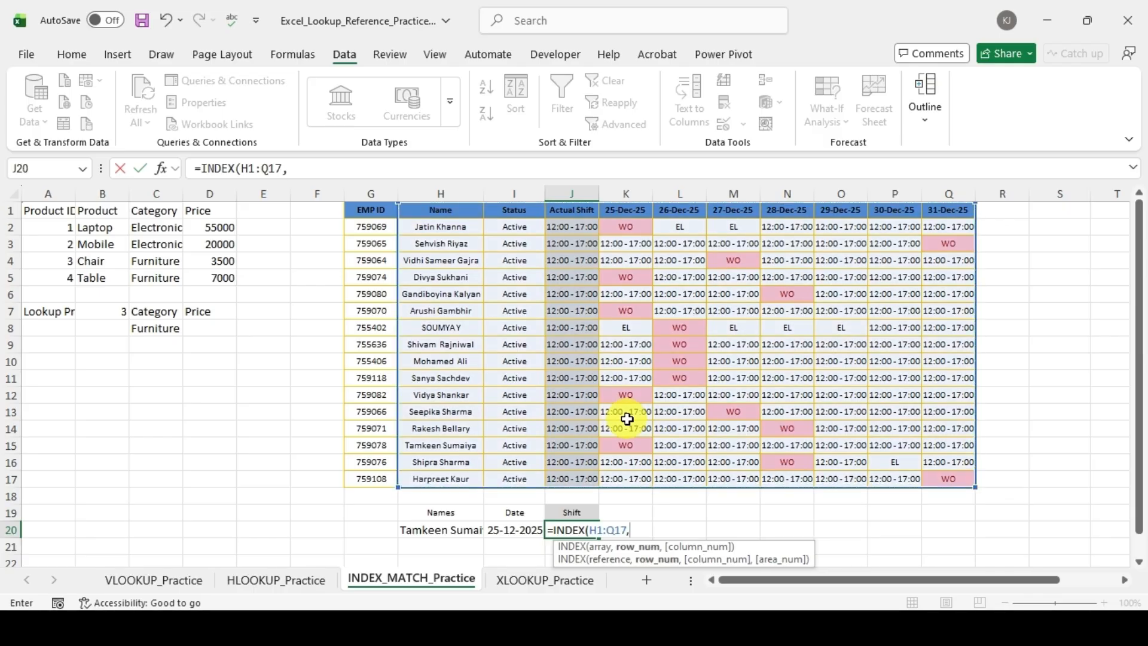
type("mat")
Step: Nest a MATCH function as the row number of the J20 INDEX formula, looking up H20 in the name range H1:H17
key("Tab")
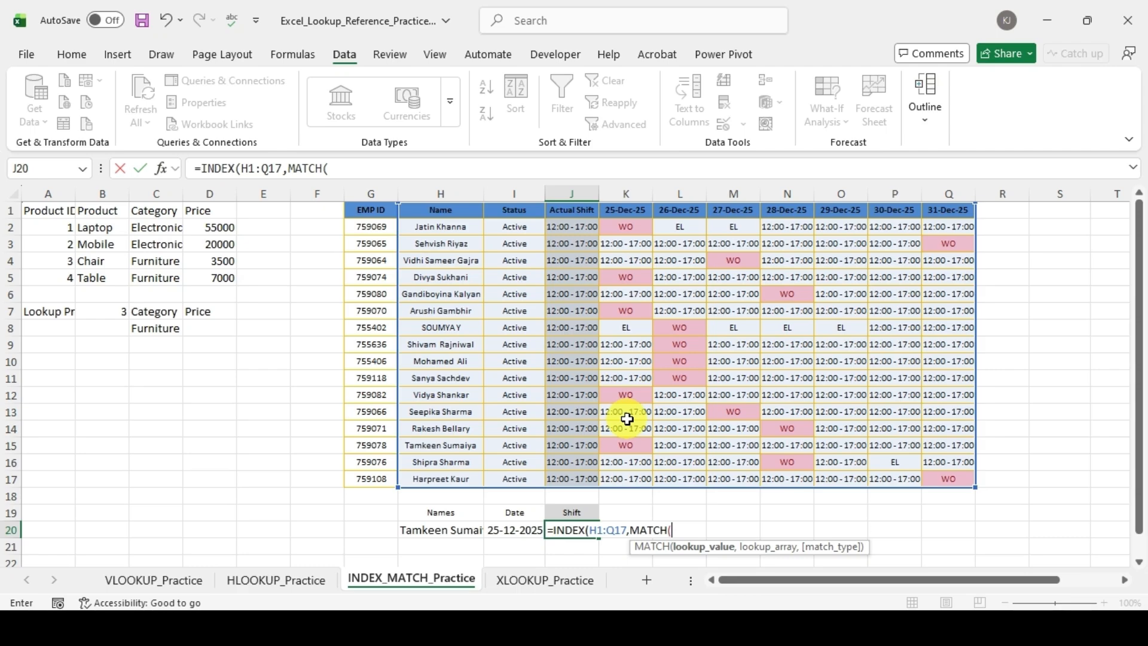
key("Left")
key("Left")
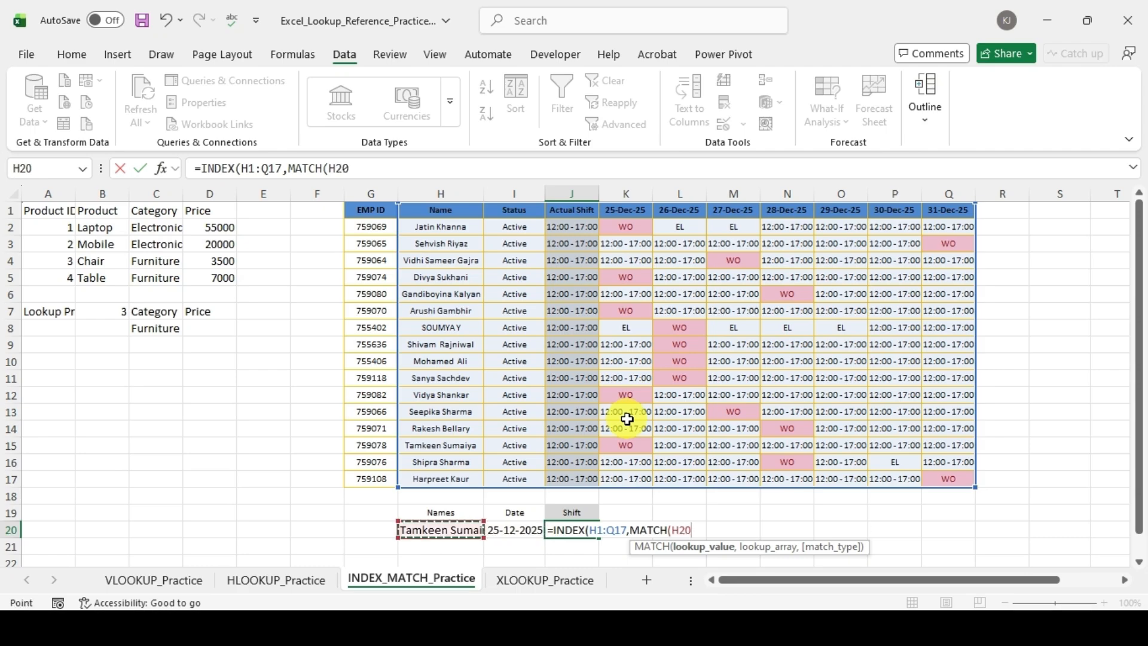
type(",")
key("Up")
key("Up")
key("Up")
key("Up")
key("Up")
key("ctrl+Up")
key("Left")
key("Left")
key("ctrl+shift+Down")
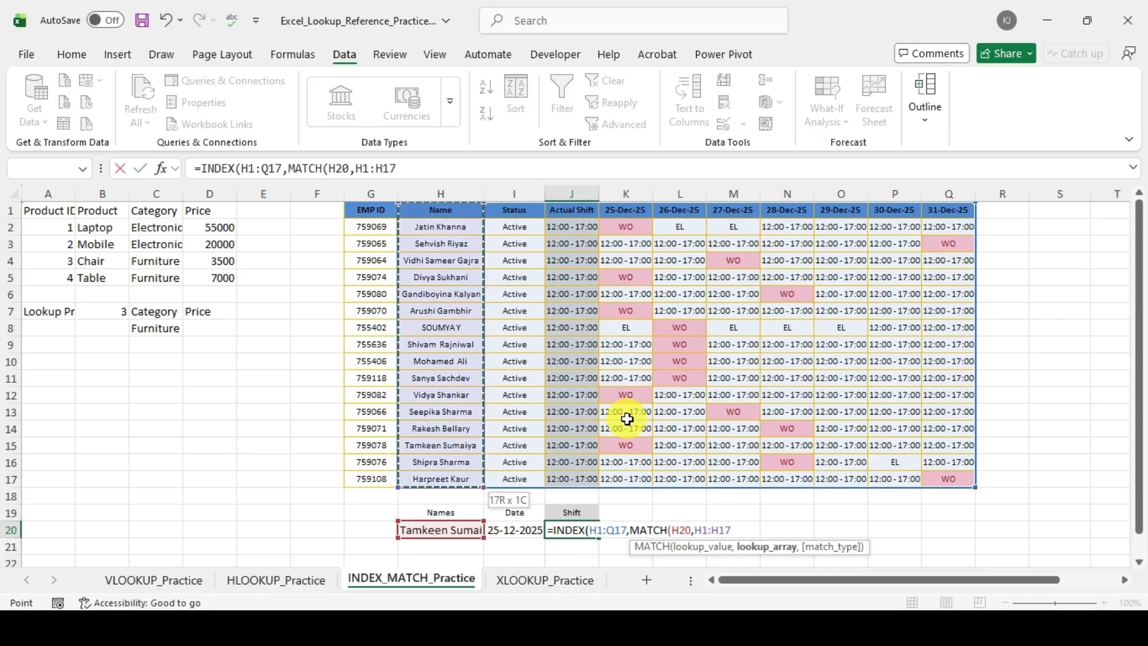
Step: Set the row MATCH to exact match (0), close it, and continue to the INDEX column number argument
type(",")
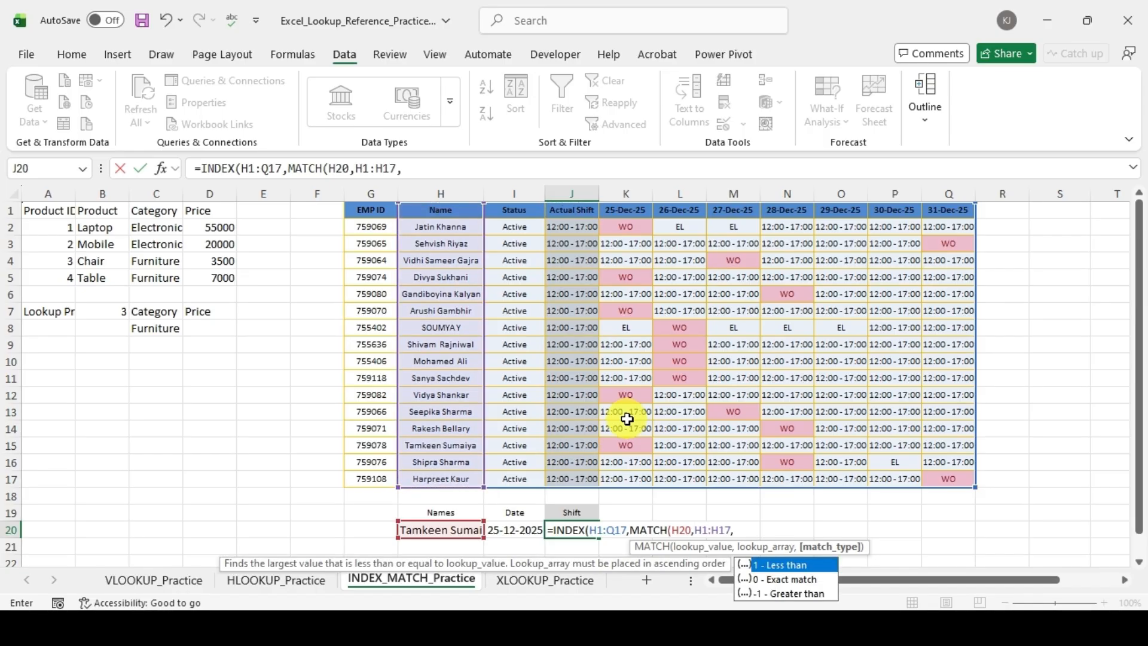
key("Down")
key("Tab")
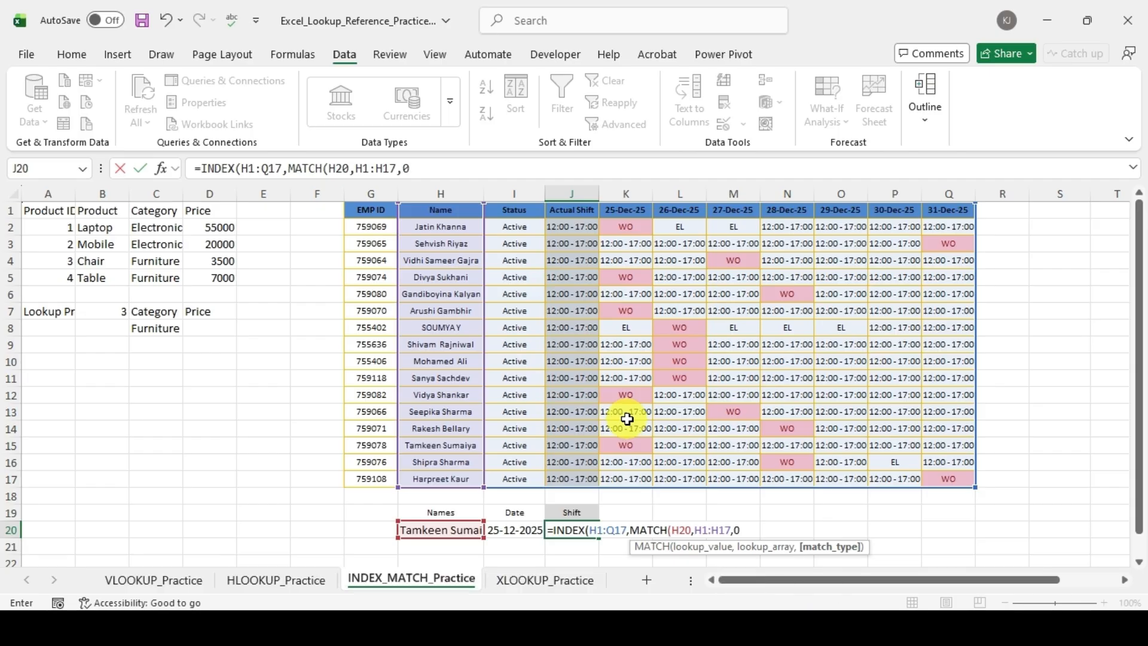
type(")")
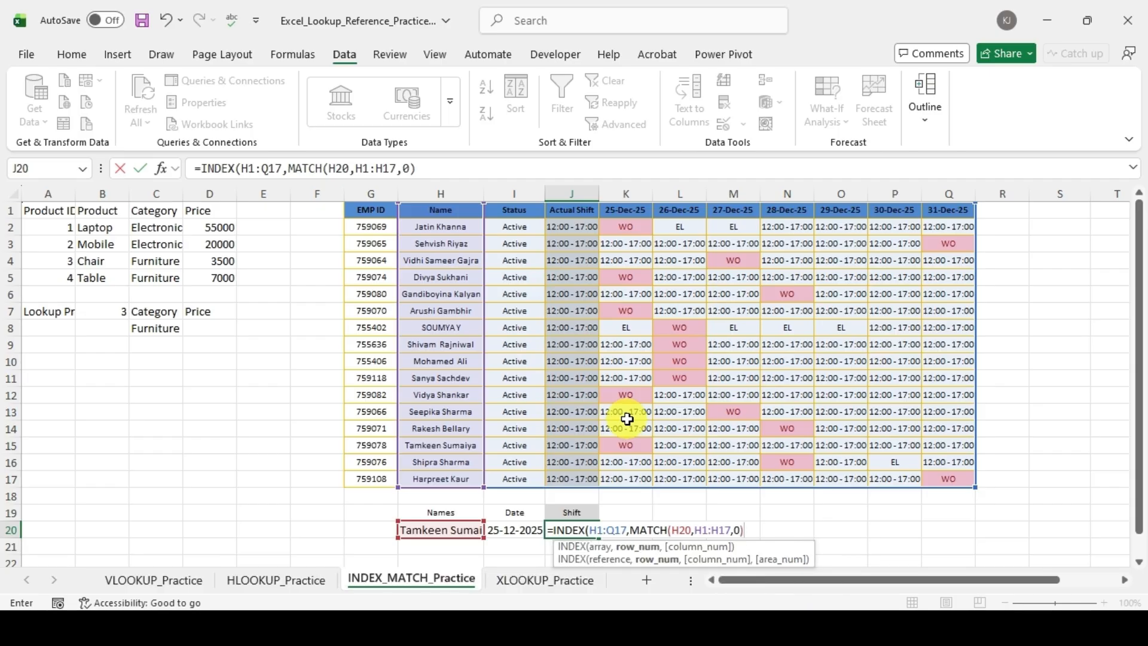
type(",")
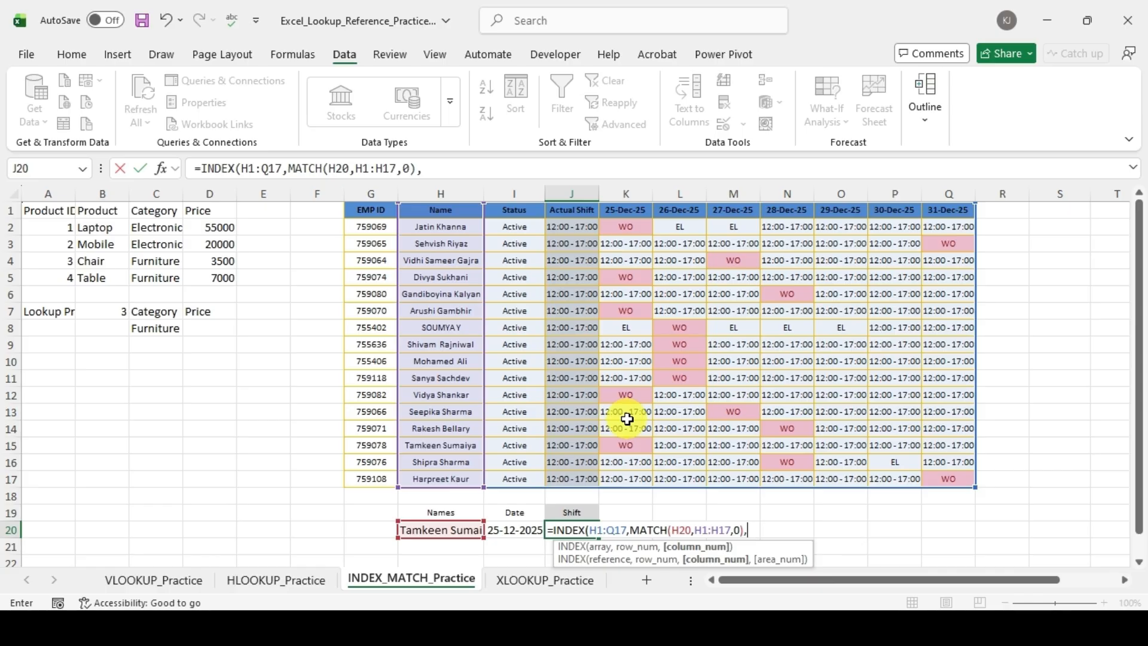
type("mat")
Step: Nest a second MATCH as the INDEX column number, looking up the date in I20 across the header range H1:Q1
key("Tab")
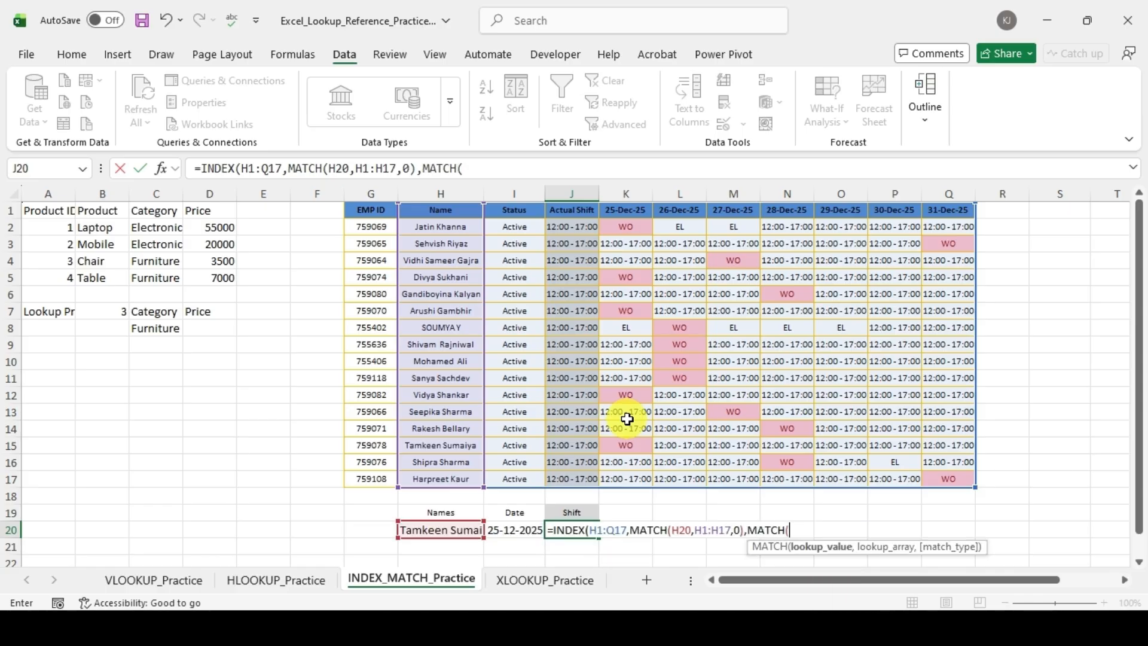
key("Left")
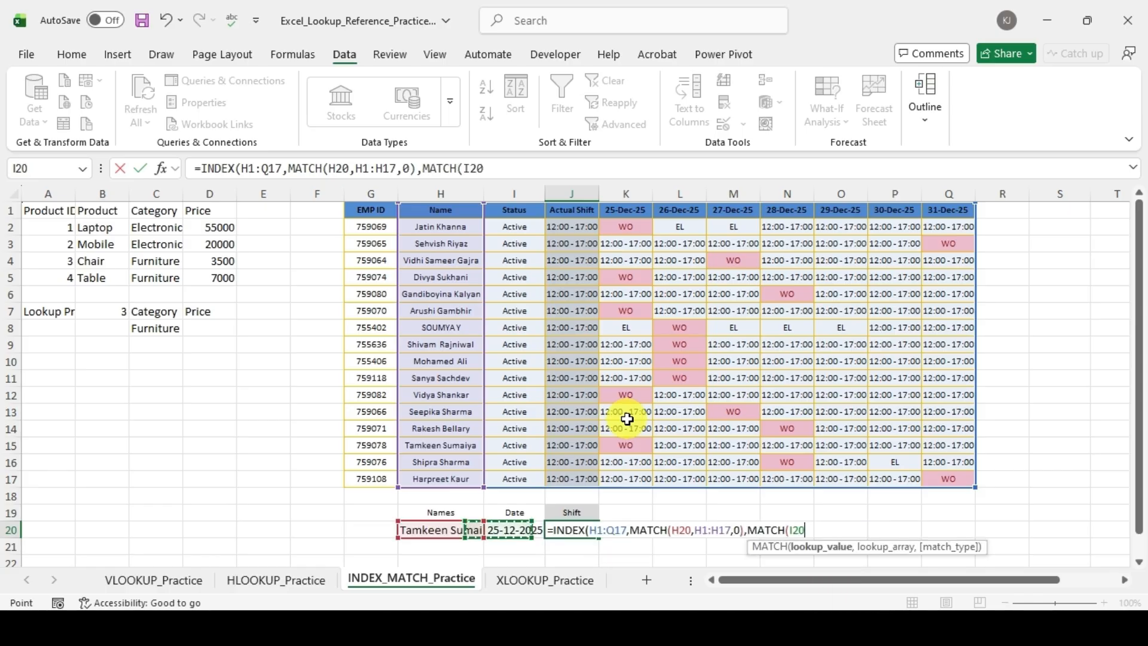
type(",")
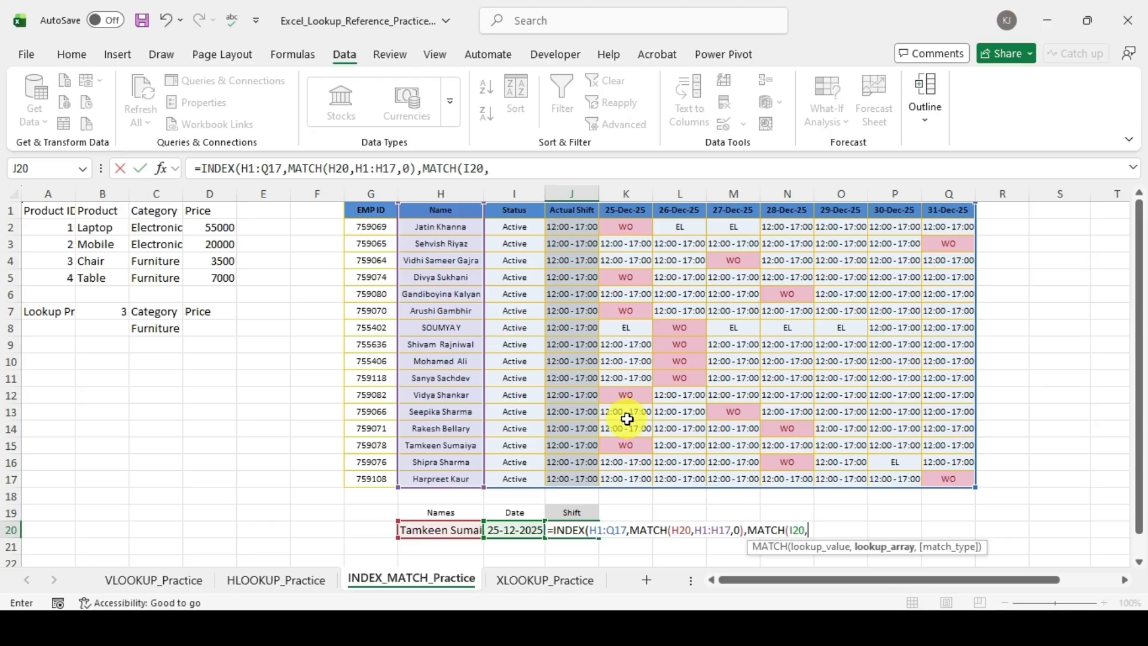
key("ctrl+Up")
key("ctrl+Up")
key("ctrl+Up")
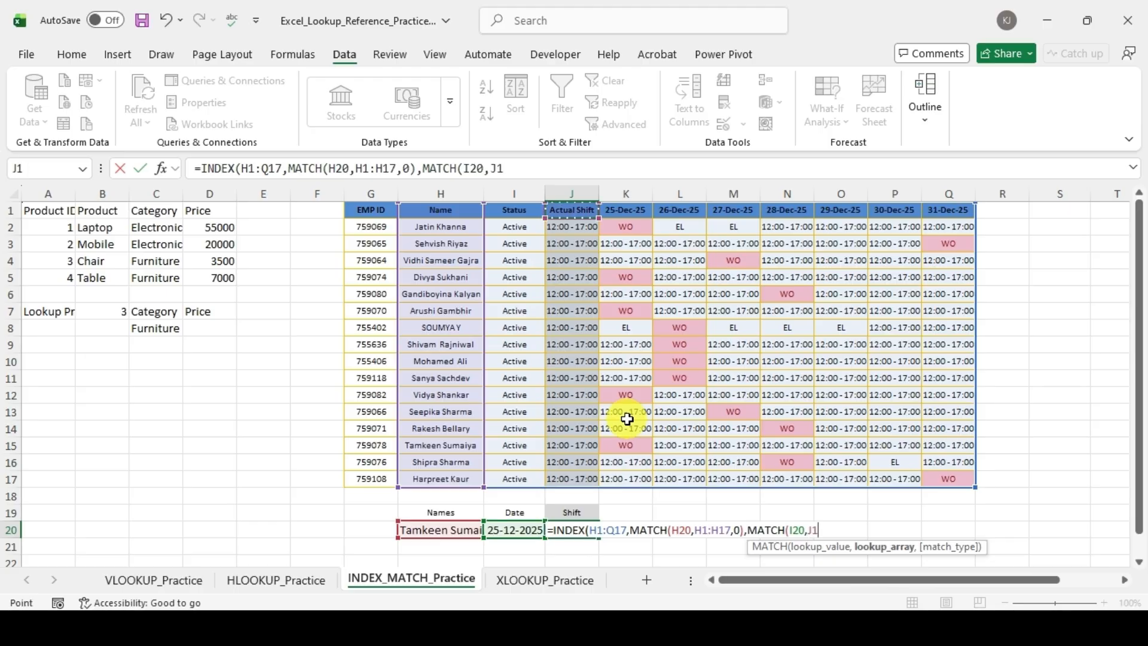
key("Left")
key("Left")
key("ctrl+shift+Right")
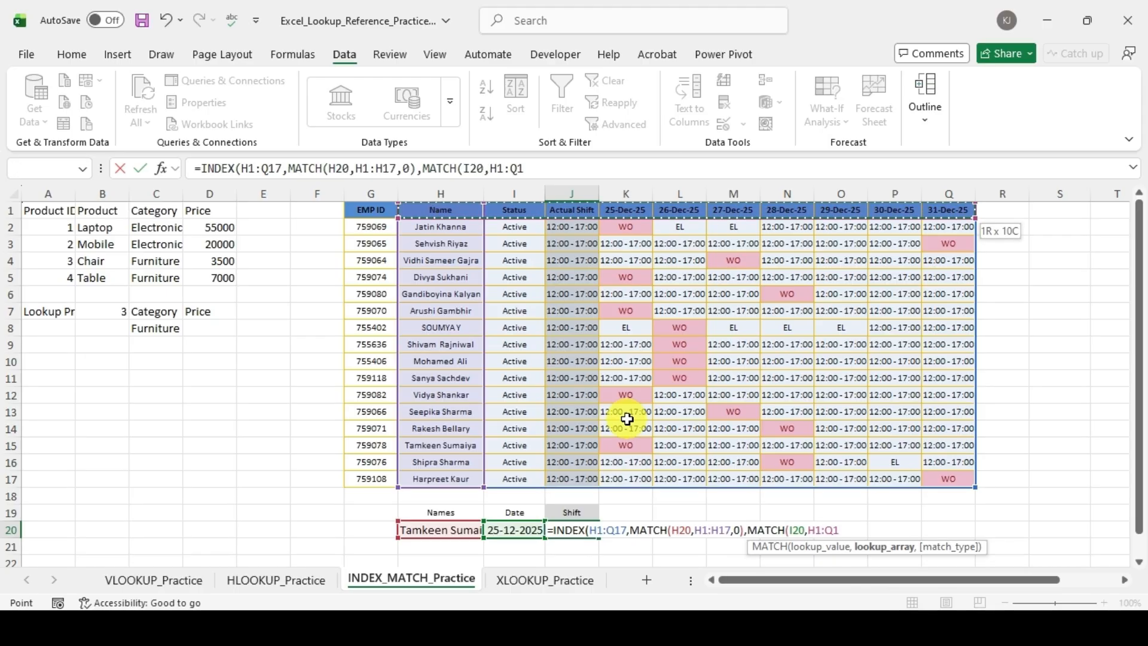
Step: Set the column MATCH to exact match (0), then close and enter the complete INDEX formula in J20
type(",")
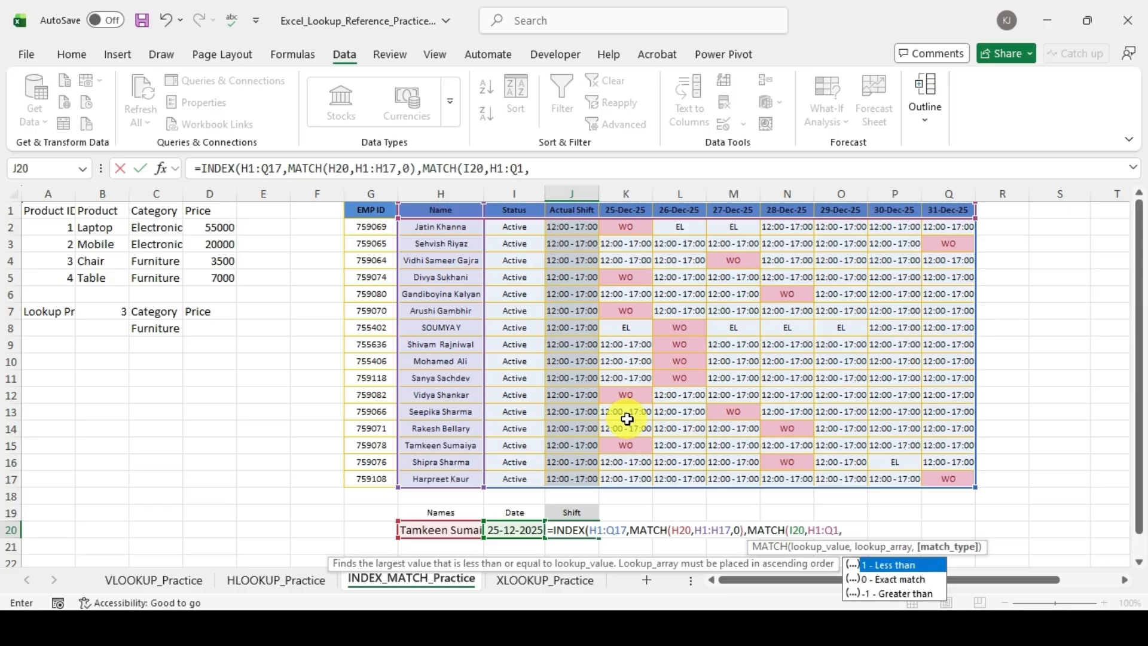
key("Down")
key("Tab")
type(")")
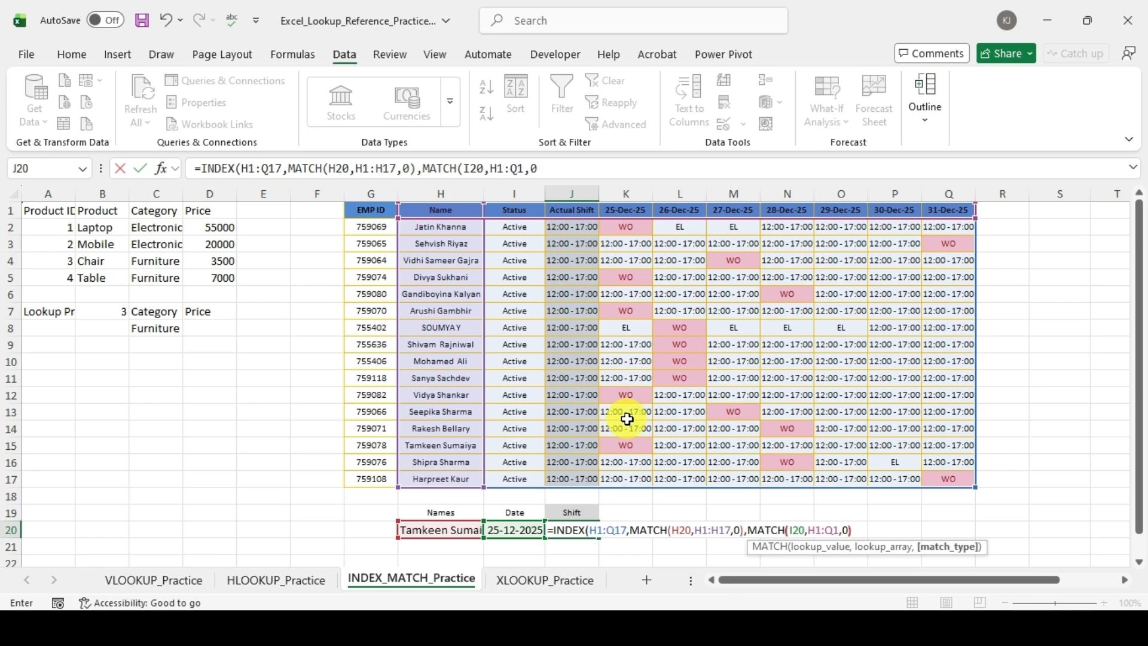
type(")")
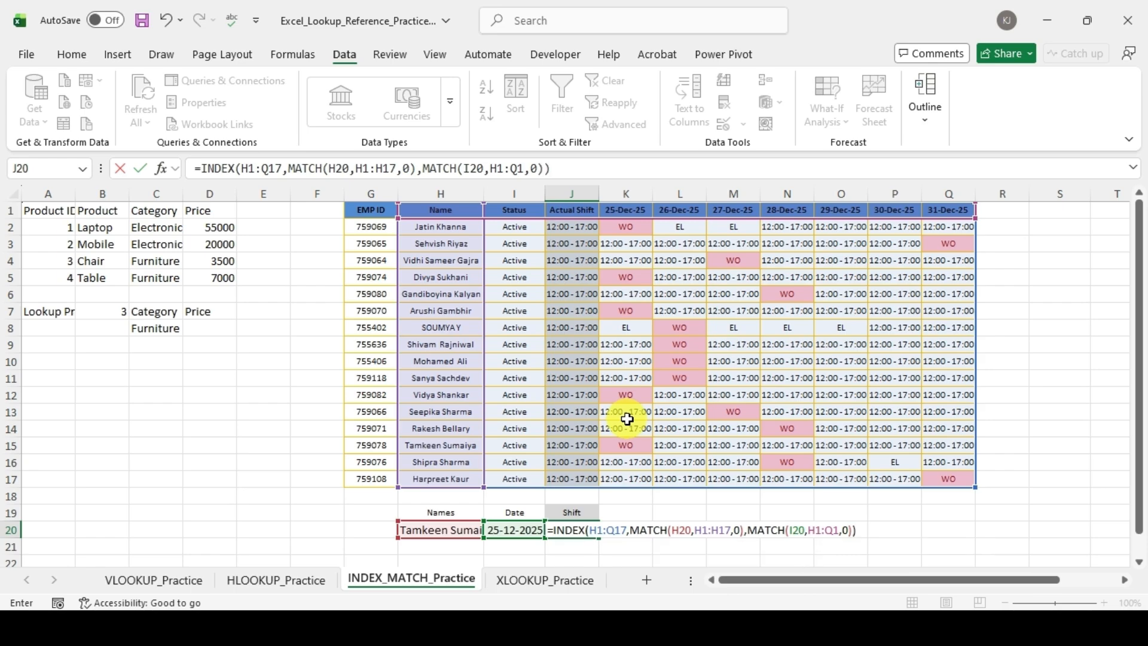
key("Return")
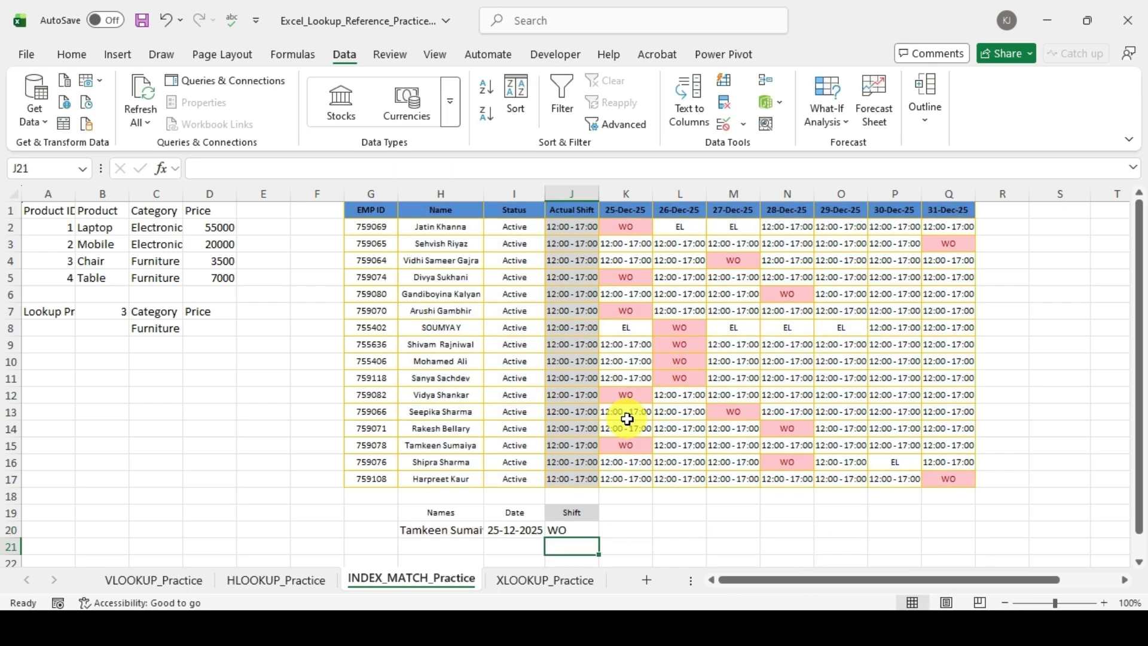
key("Up")
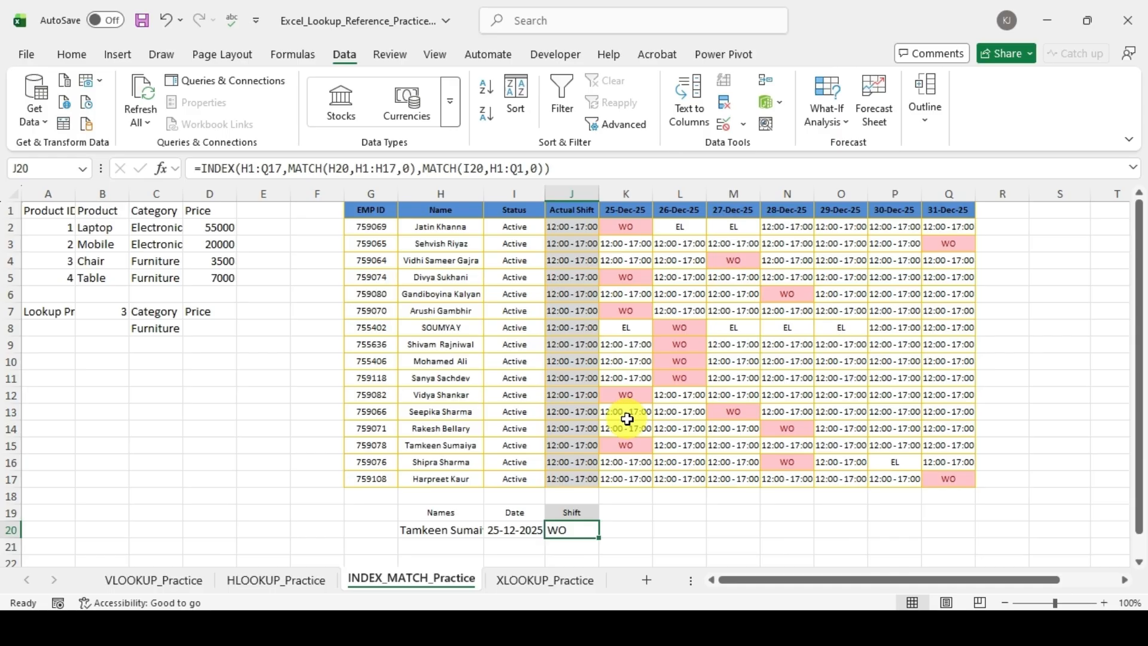
Step: Choose the last roster employee (row 17) as the lookup name in H20 and 31-12-2025 as the date in I20
left_click(477, 530)
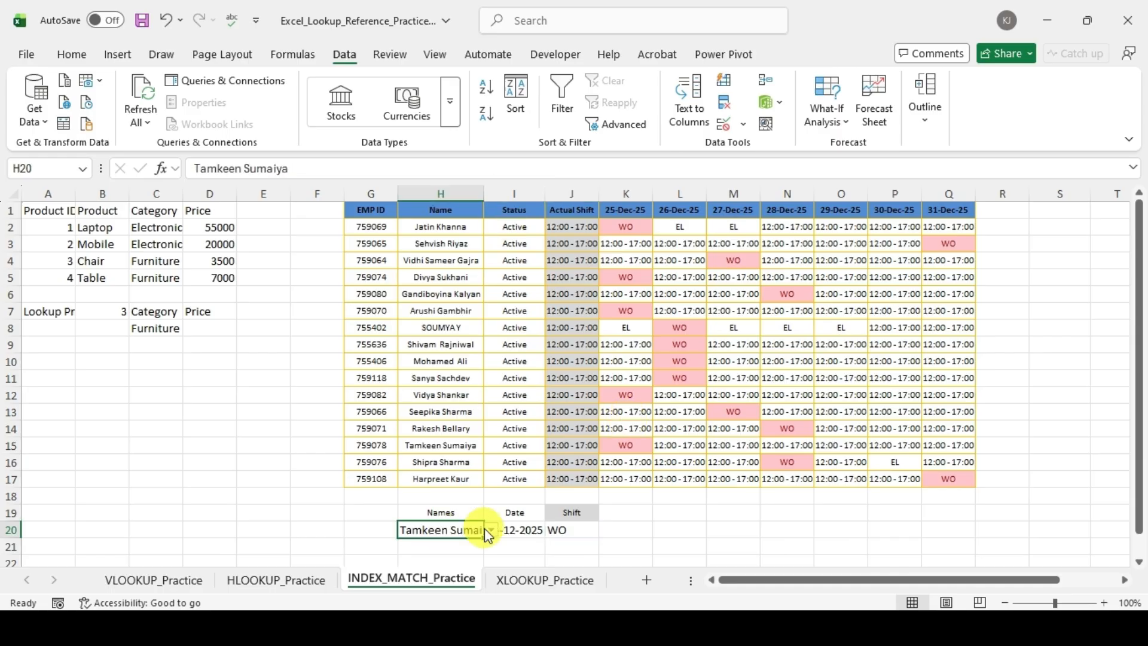
left_click(492, 530)
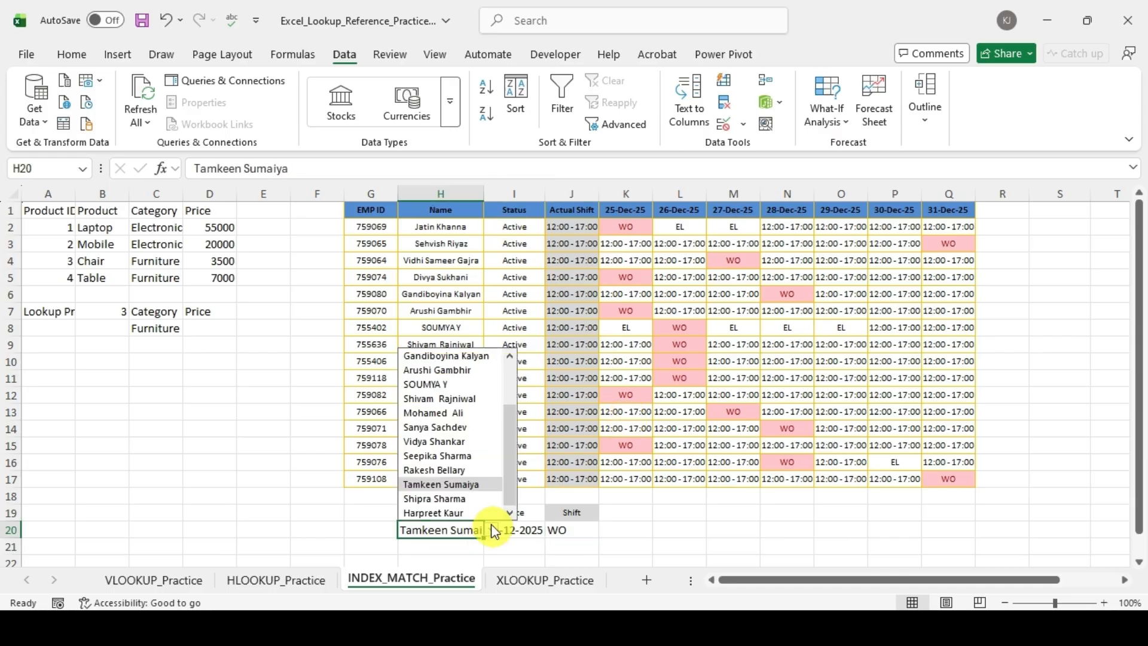
left_click(453, 513)
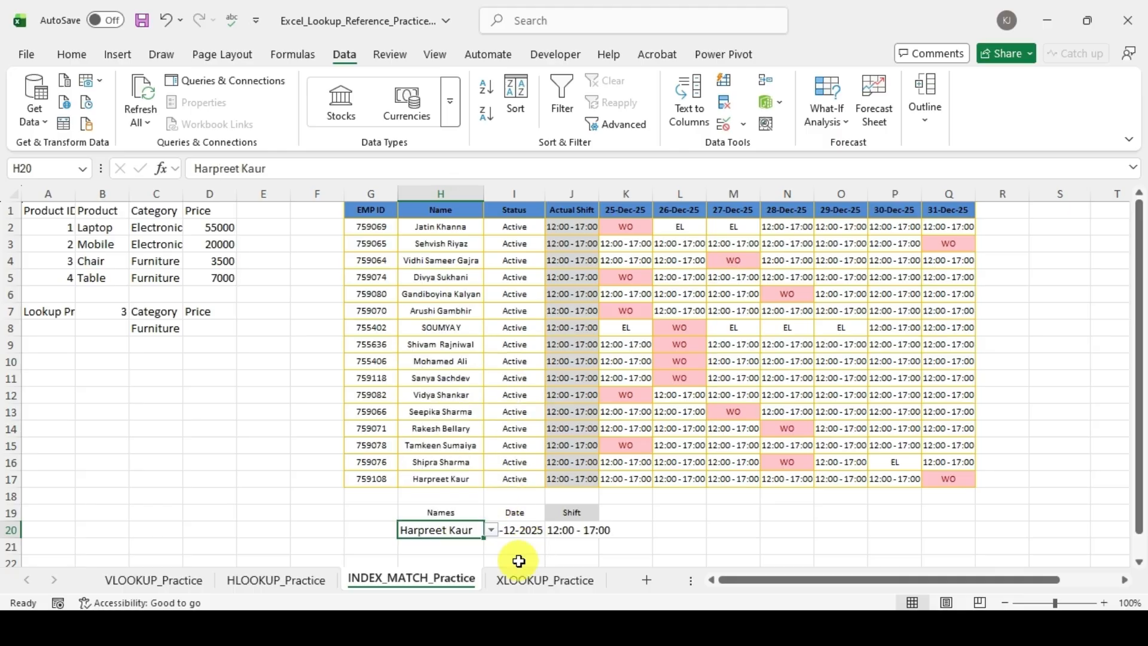
left_click(519, 531)
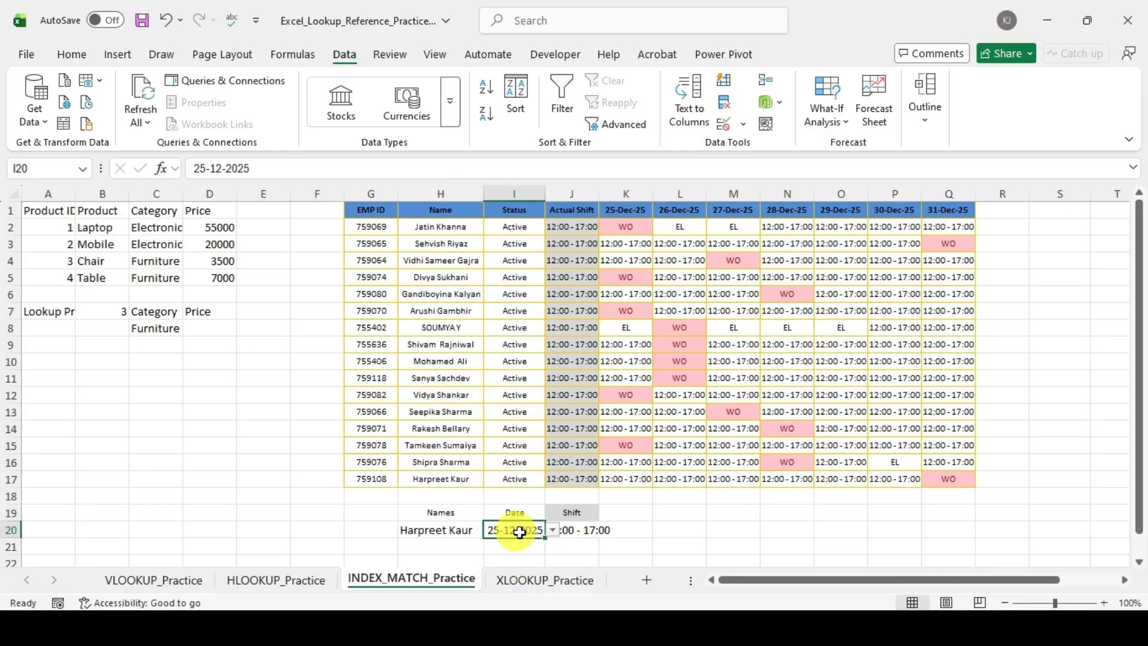
left_click(552, 530)
left_click(514, 512)
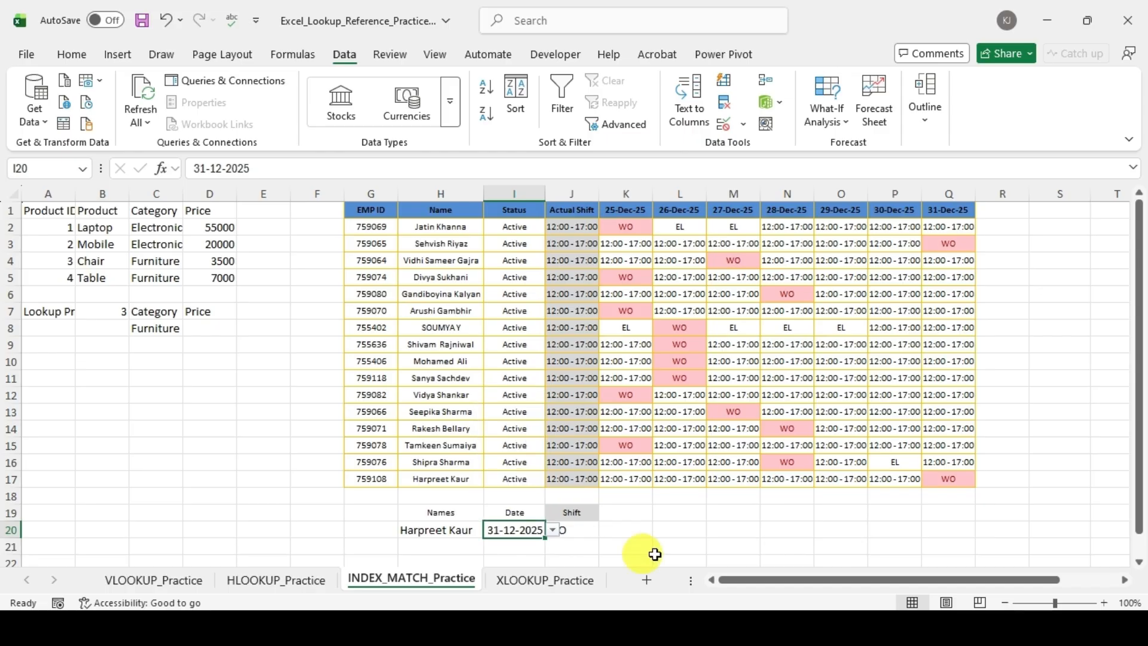
Step: Compare the shift in J20 with roster cell Q17 and review the nested INDEX and MATCH formula
left_click_drag(733, 547, 733, 530)
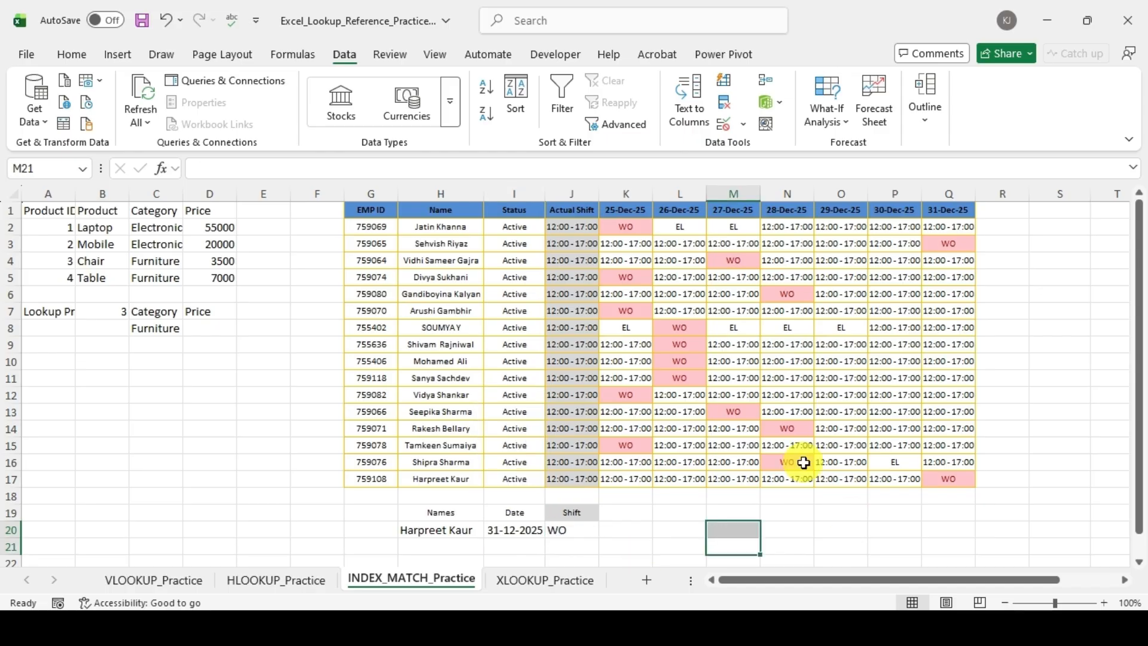
left_click(963, 479)
scroll(678, 461, "down", 3)
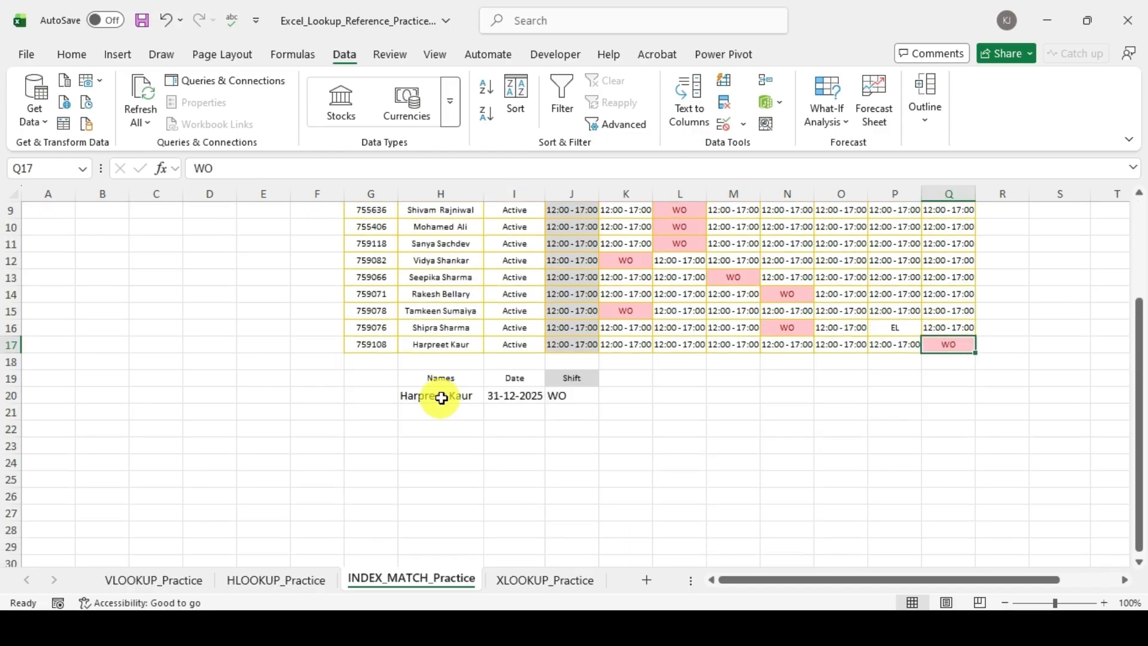
left_click(441, 398)
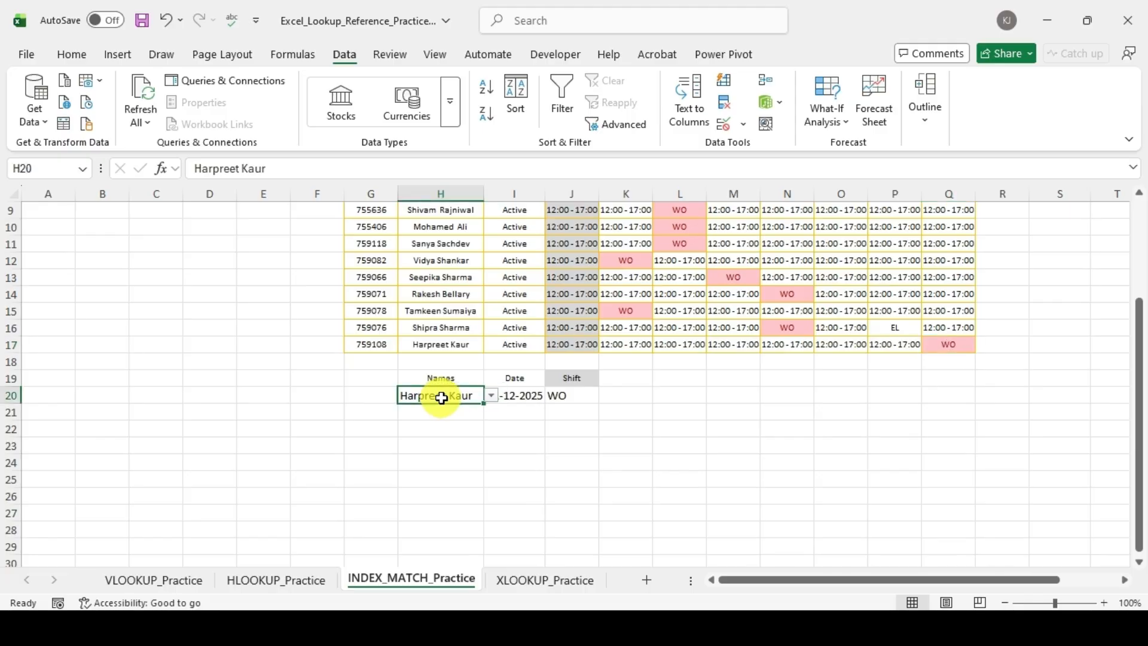
left_click(594, 396)
scroll(794, 464, "up", 3)
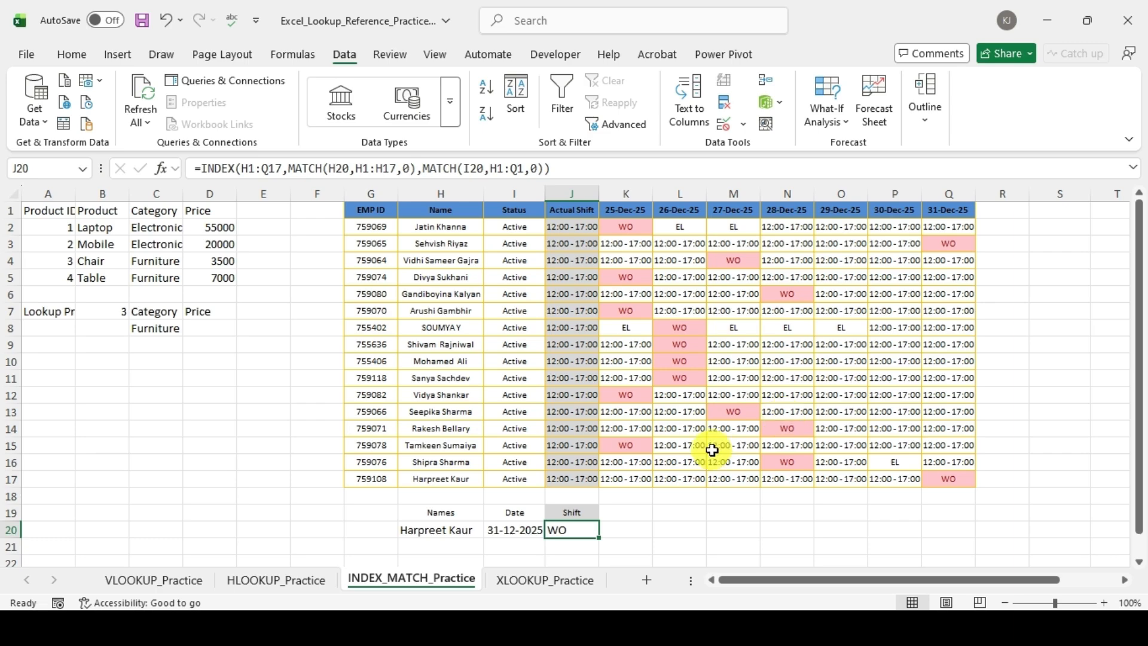
Step: Examine the row 13 employee's roster entries in L13 and M13, and the date and shift lookup cells I20 and J20
left_click(735, 414)
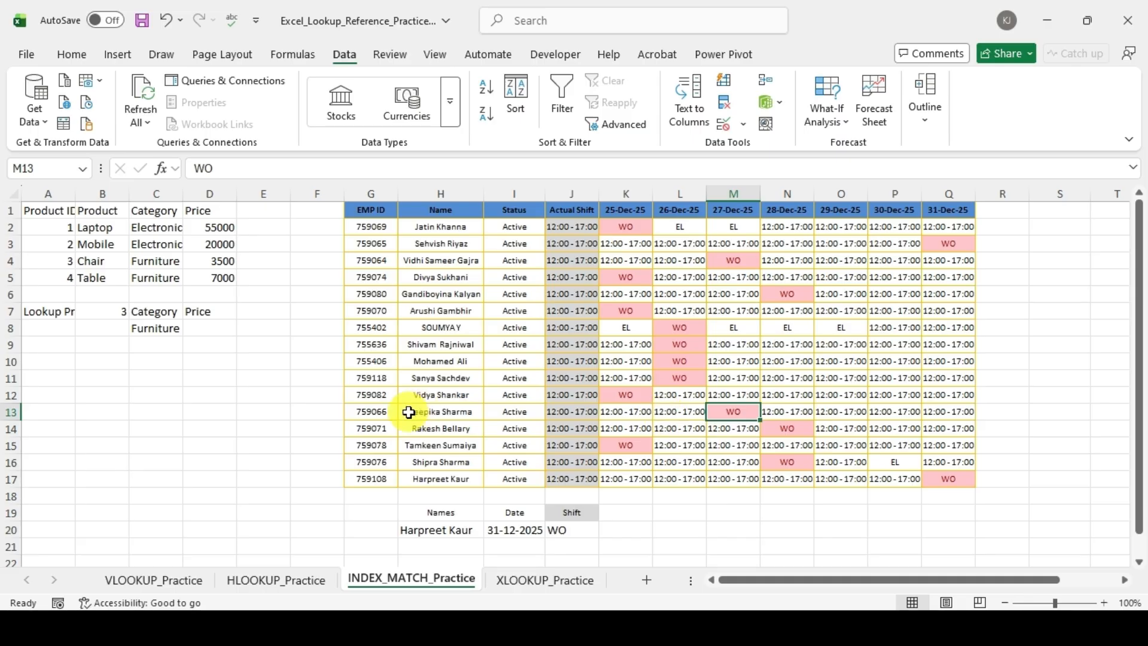
left_click(451, 412)
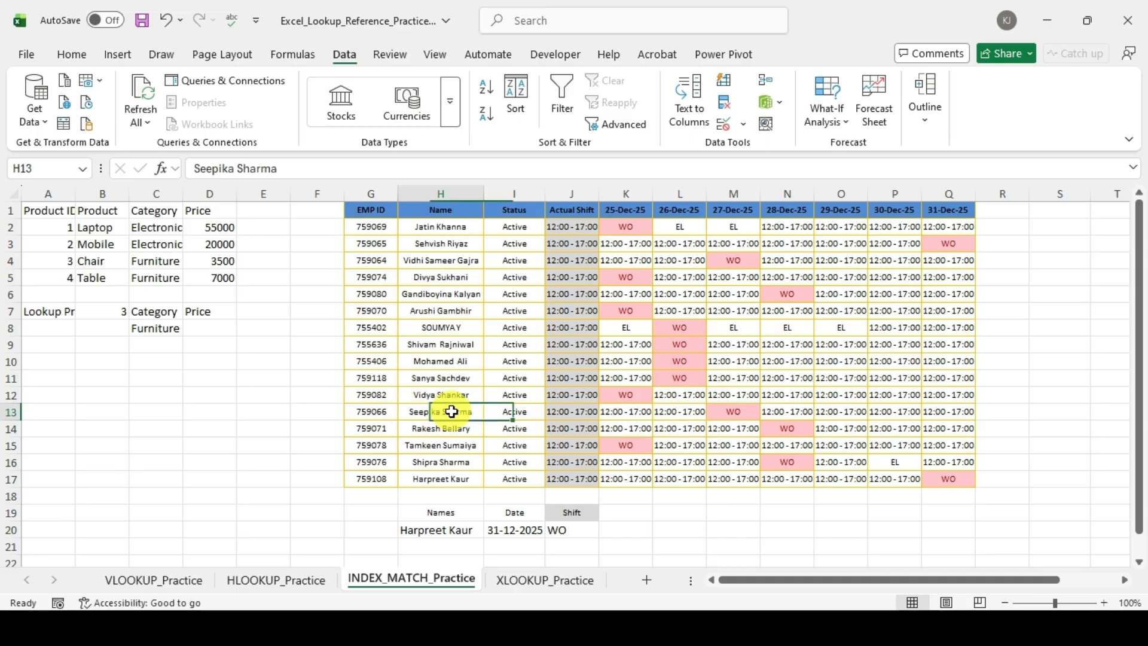
left_click(661, 417)
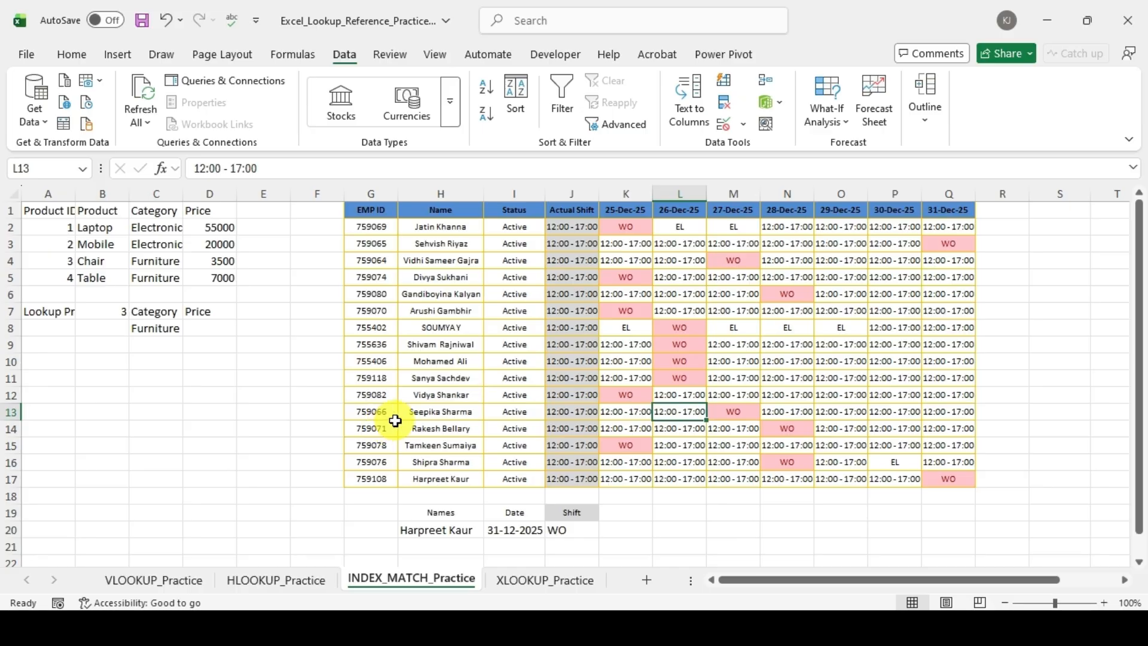
left_click(433, 412)
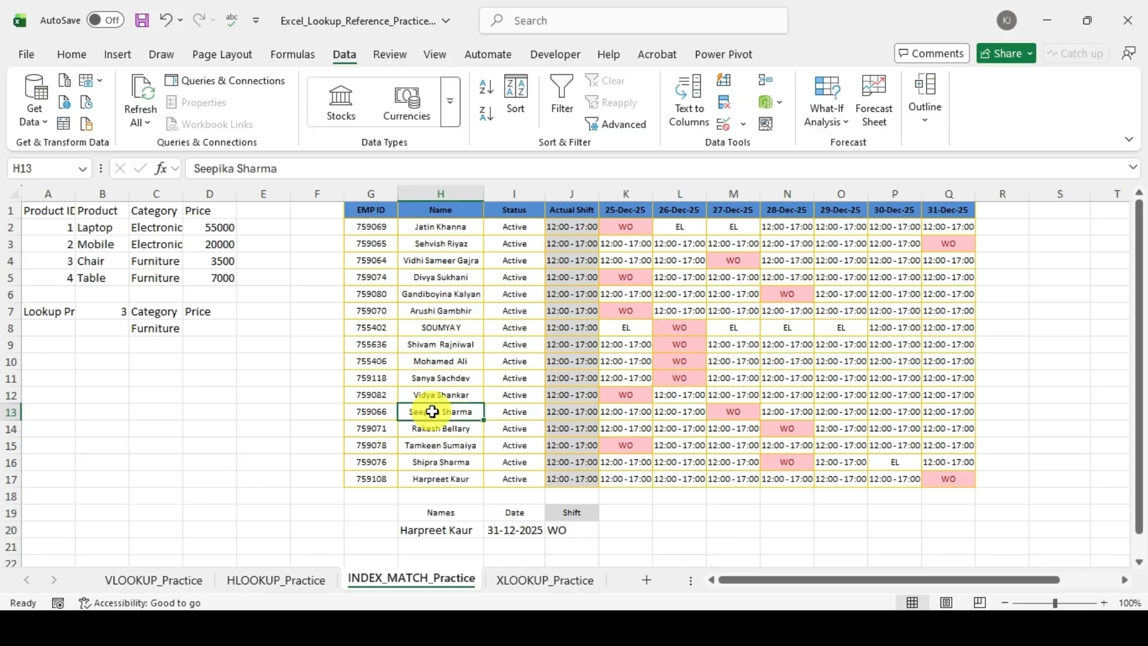
left_click(742, 412)
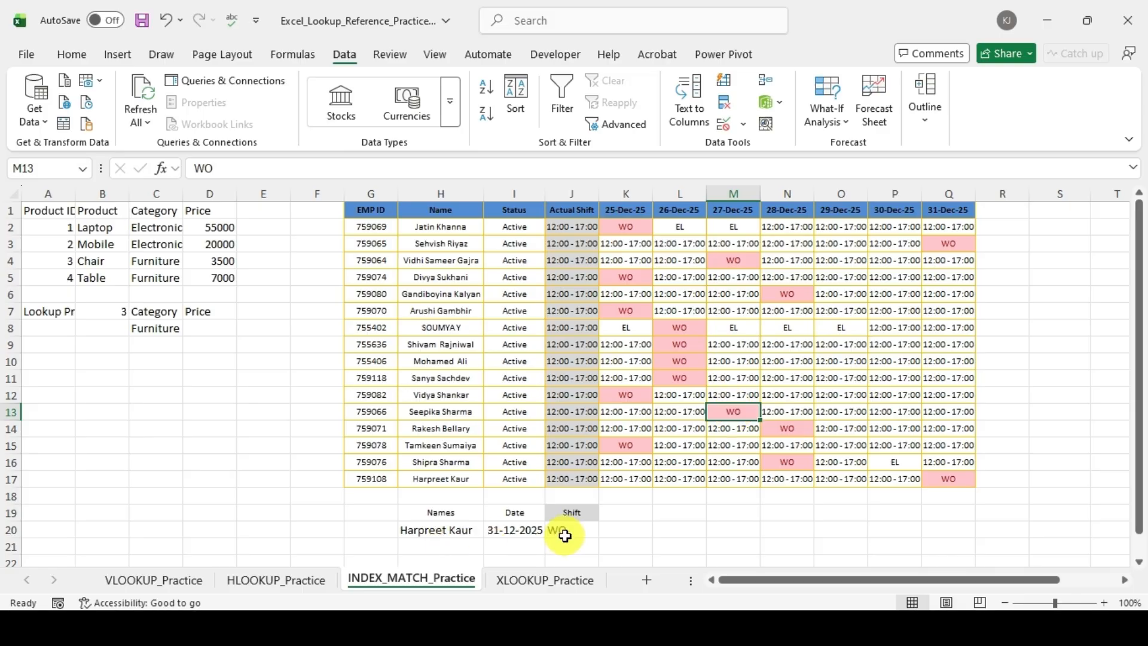
left_click(540, 531)
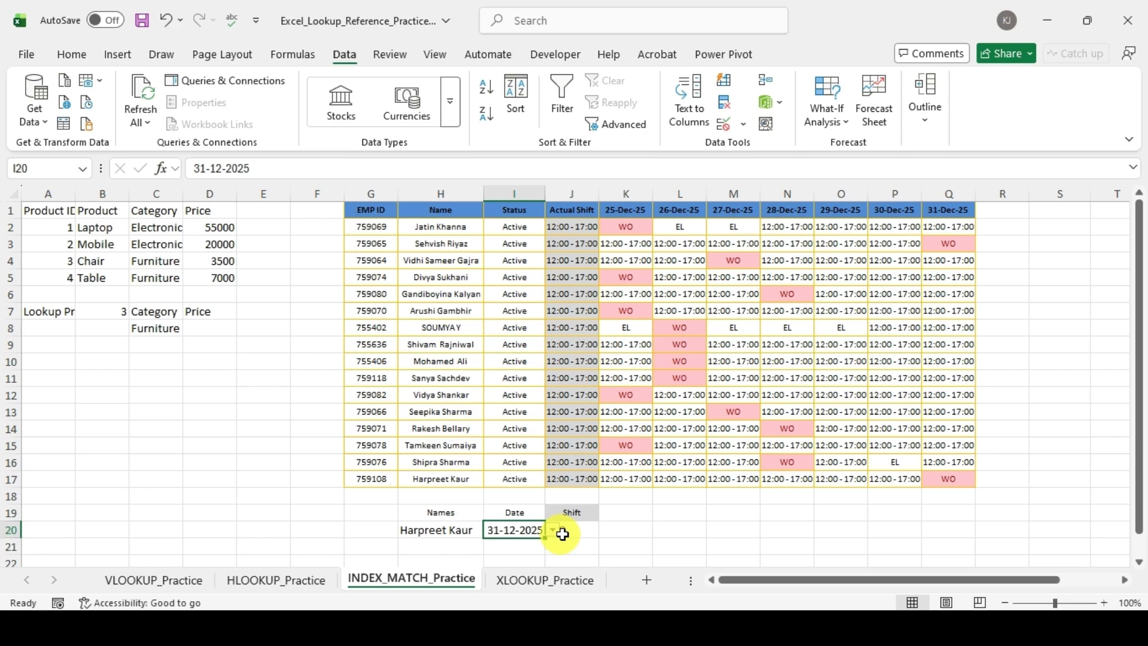
left_click(562, 534)
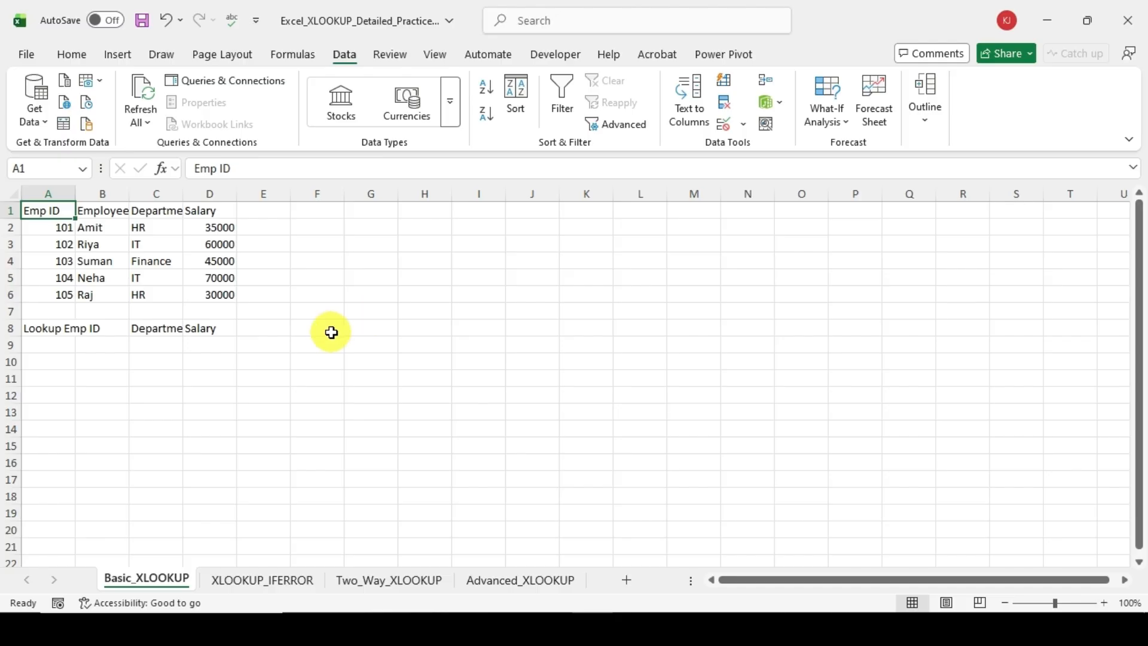
Step: Start an XLOOKUP formula in C9 with B8 as the lookup value
left_click(171, 342)
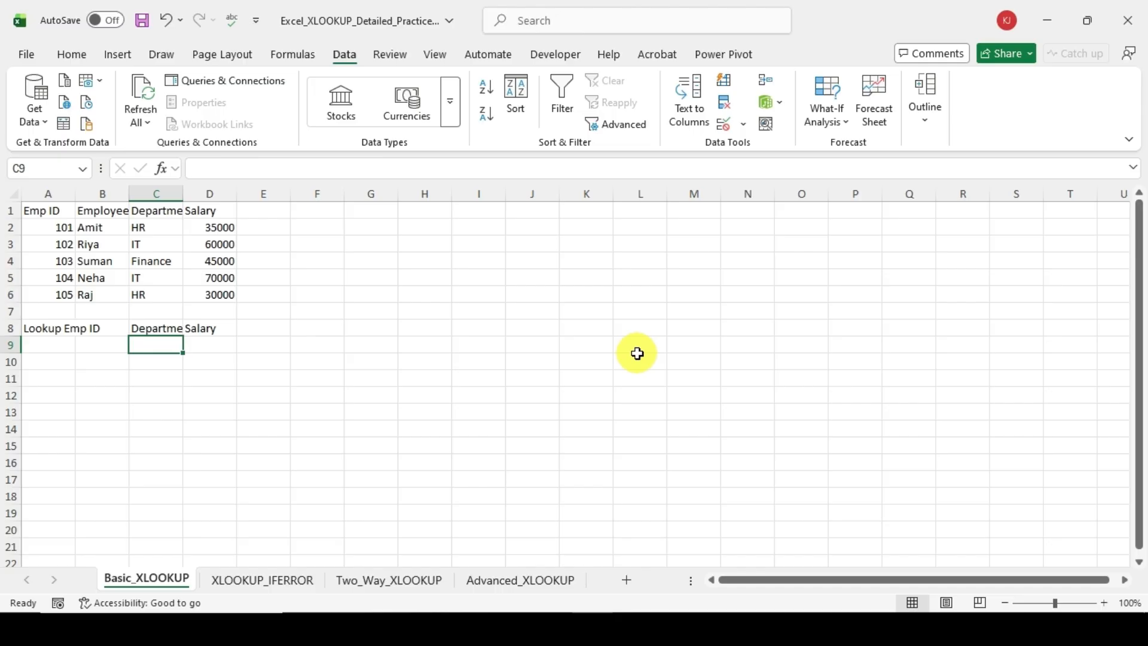
type("=xl")
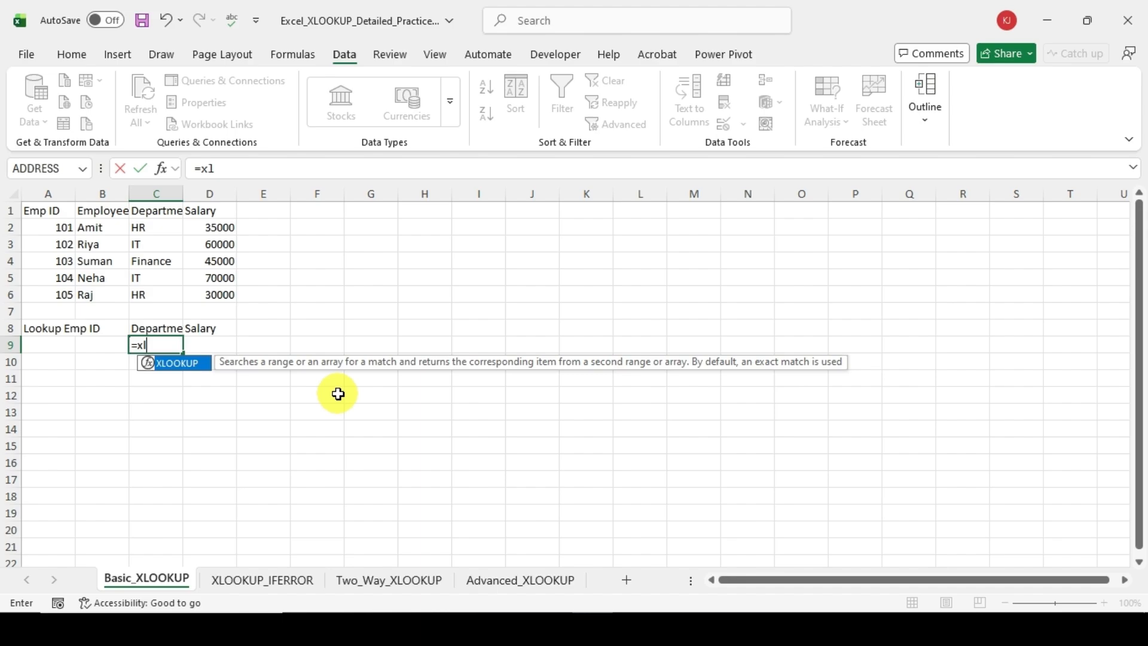
key("Tab")
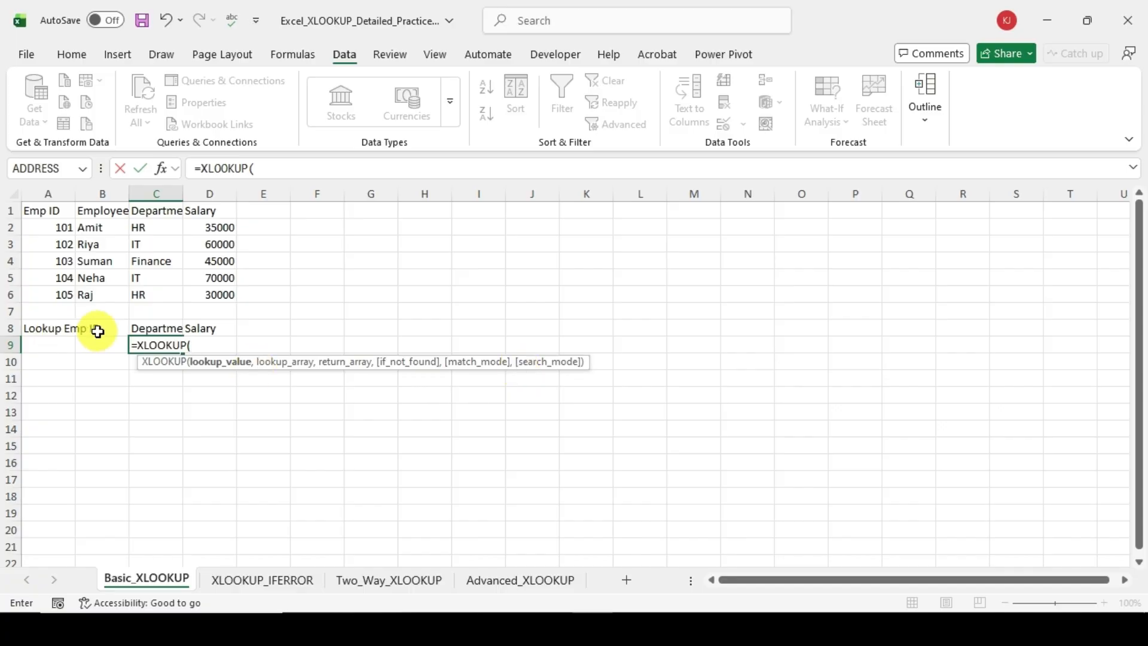
left_click(99, 331)
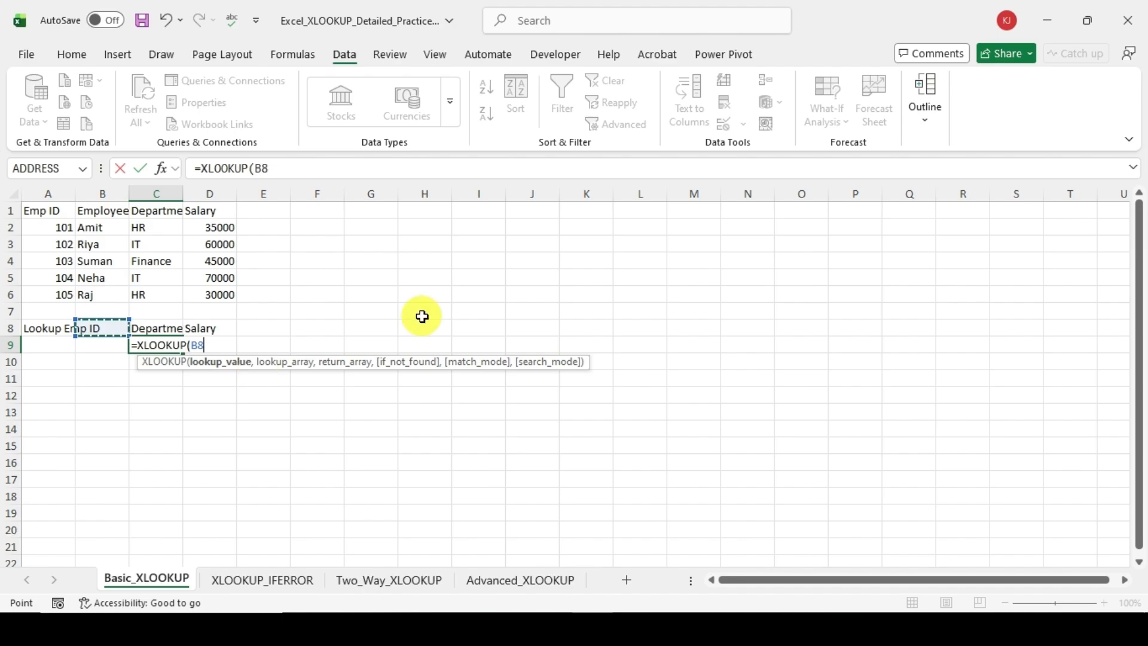
type(",")
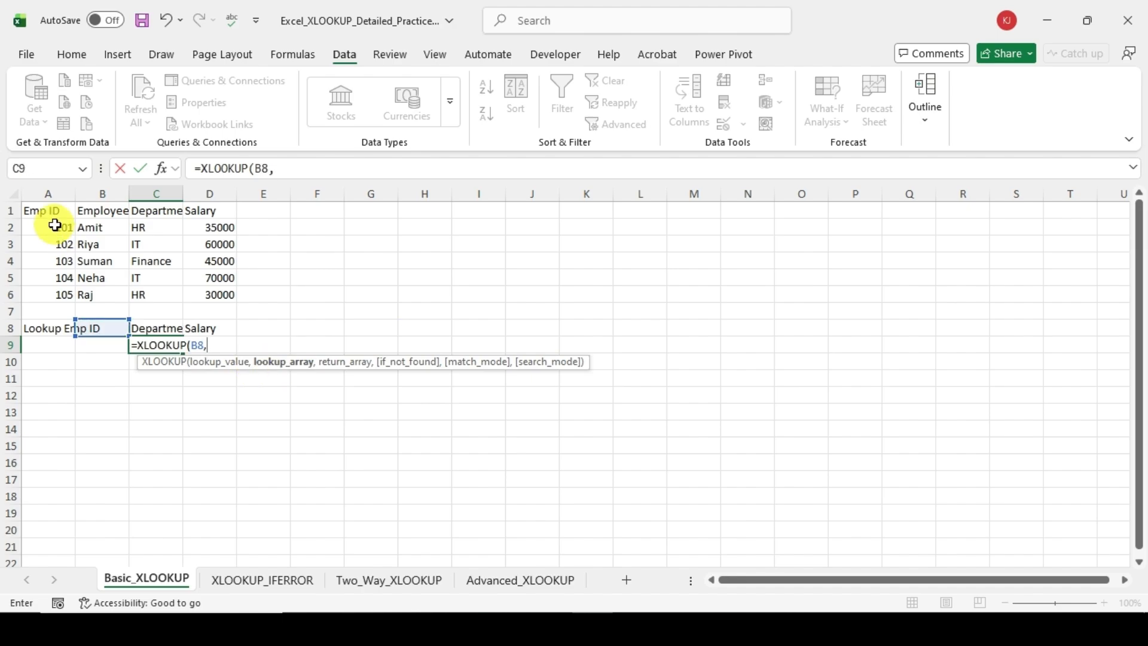
Step: Complete the C9 XLOOKUP with A2:A6 as the lookup array and the departments in C2:C6 as the return array
left_click_drag(55, 225, 62, 292)
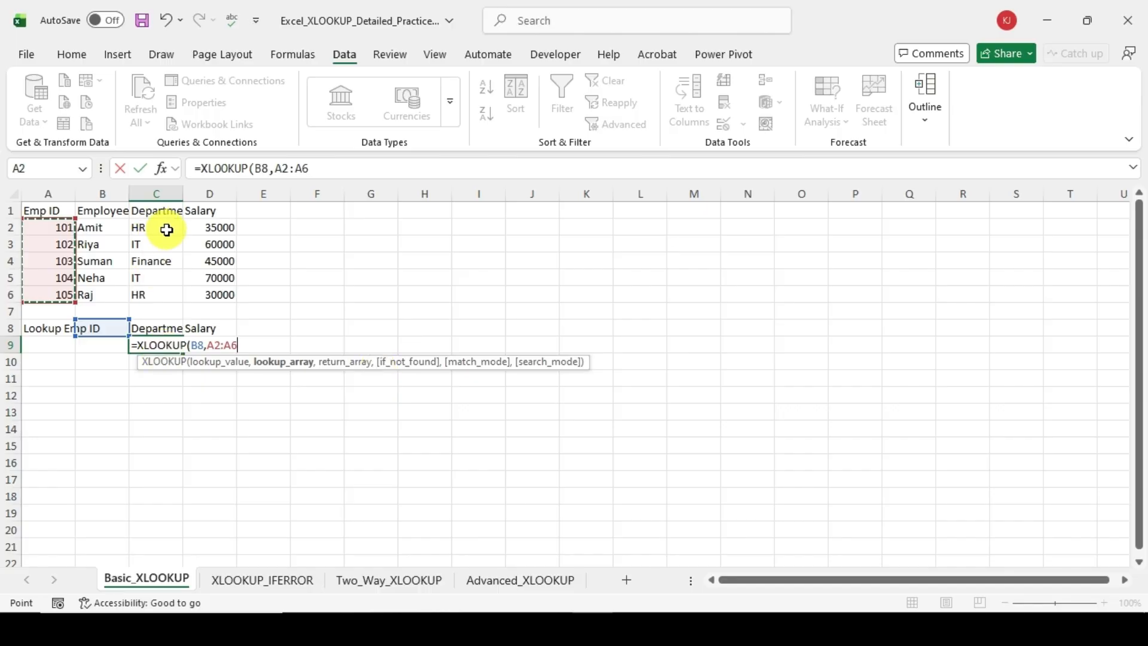
left_click_drag(166, 229, 160, 287)
left_click_drag(72, 230, 44, 298)
type(",")
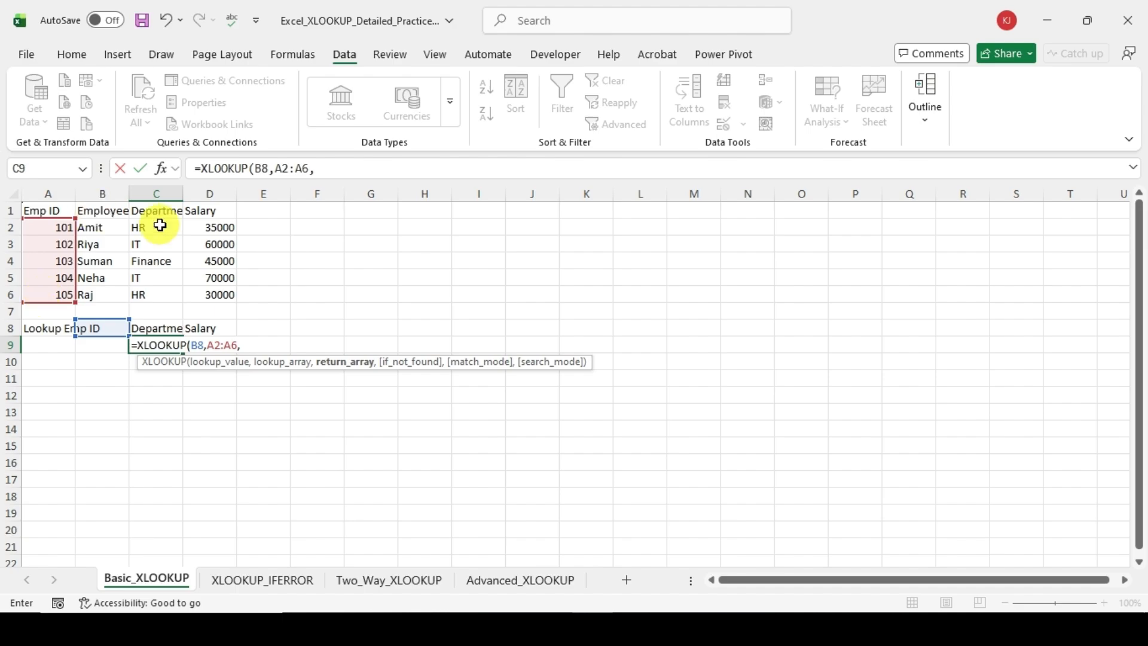
left_click_drag(160, 224, 154, 295)
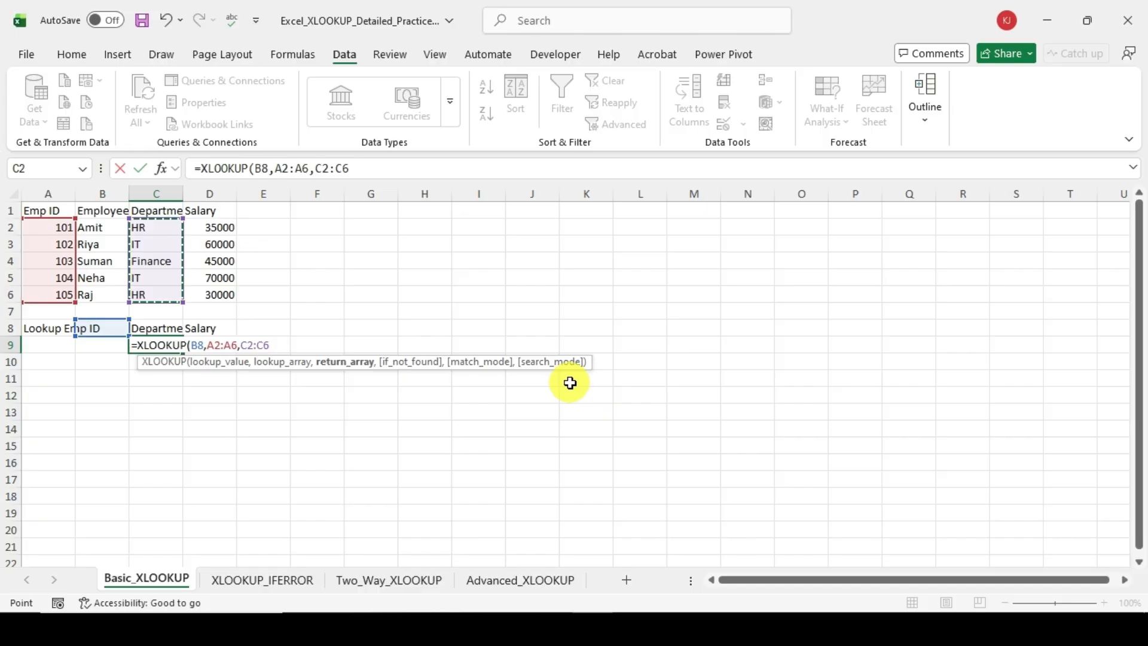
type(")")
key("Return")
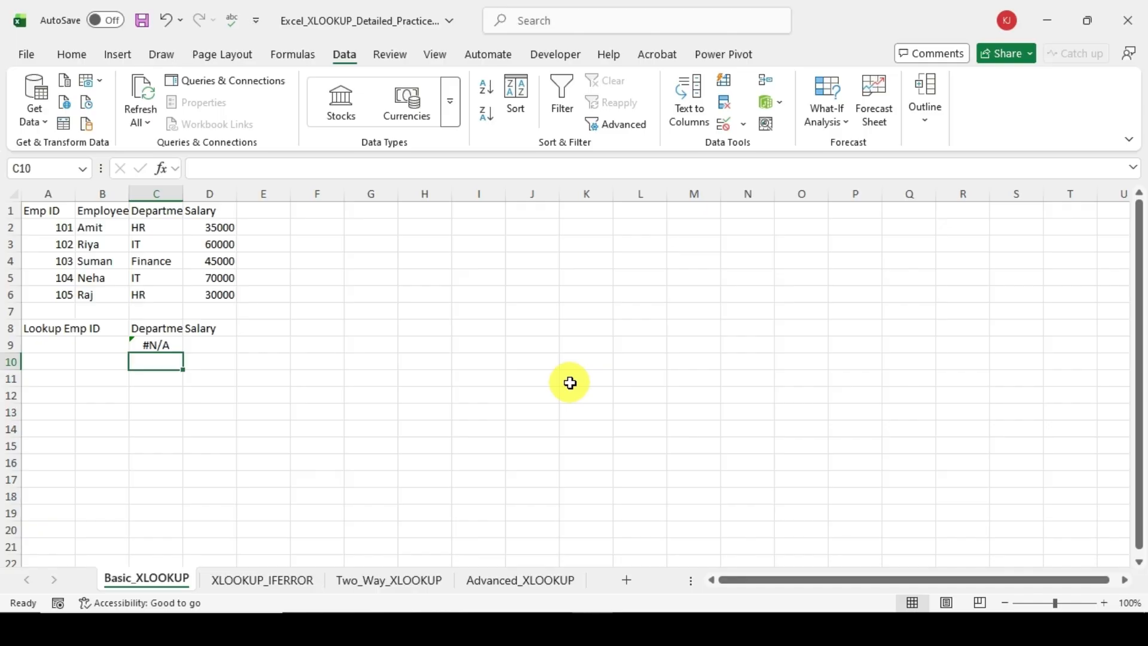
Step: Set the lookup Emp ID in B8 to 105 and check the department formula in C9
key("Up")
key("Up")
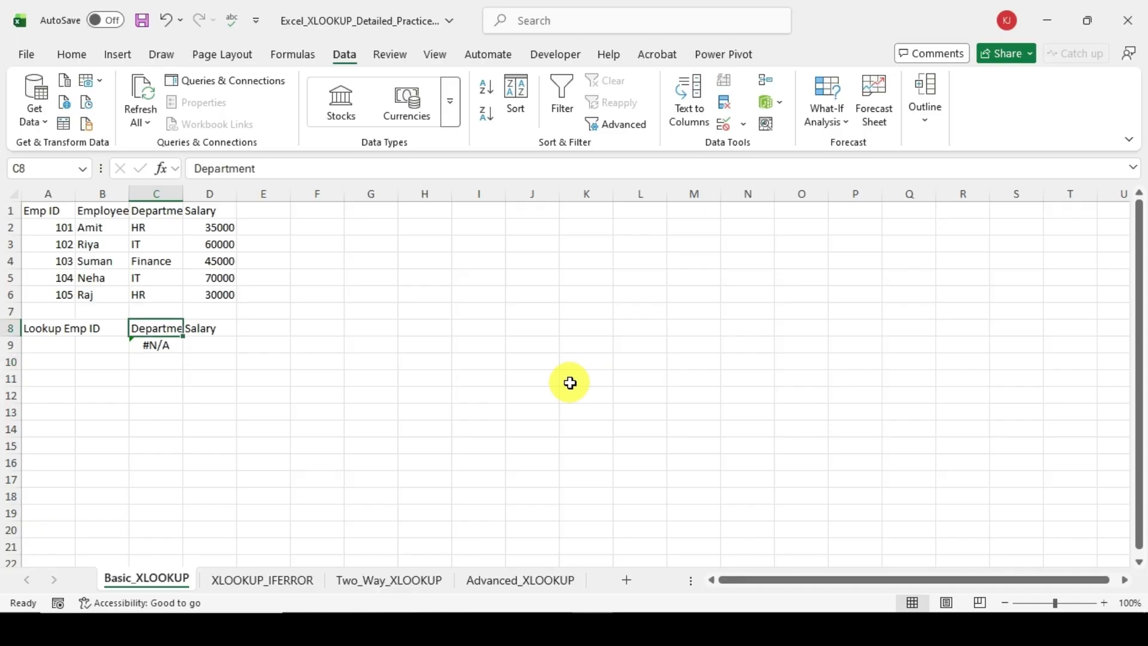
key("Left")
type("105")
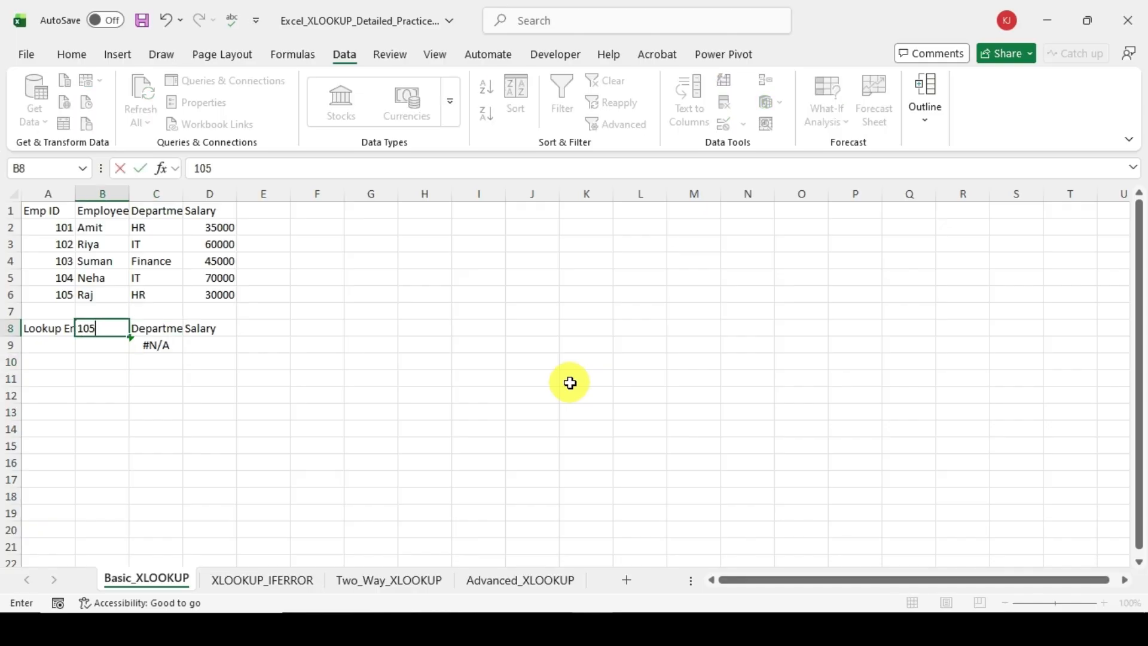
key("Return")
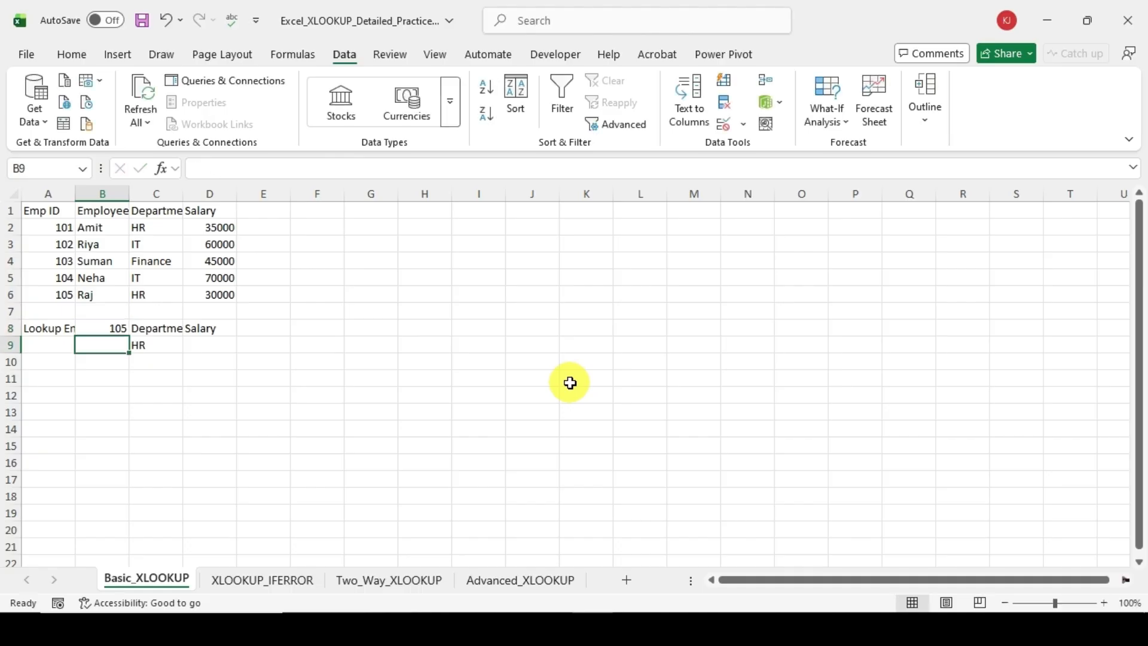
key("Right")
key("Up")
key("Down")
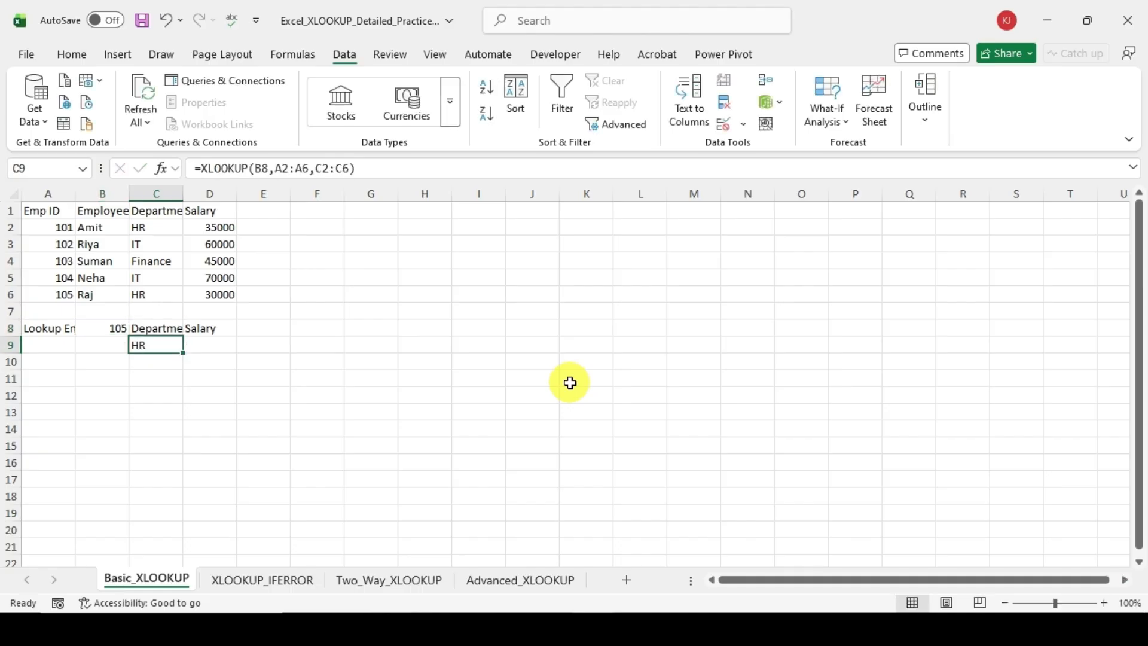
Step: Start a second XLOOKUP formula in D9 under Salary, using B8 as the lookup value
key("Right")
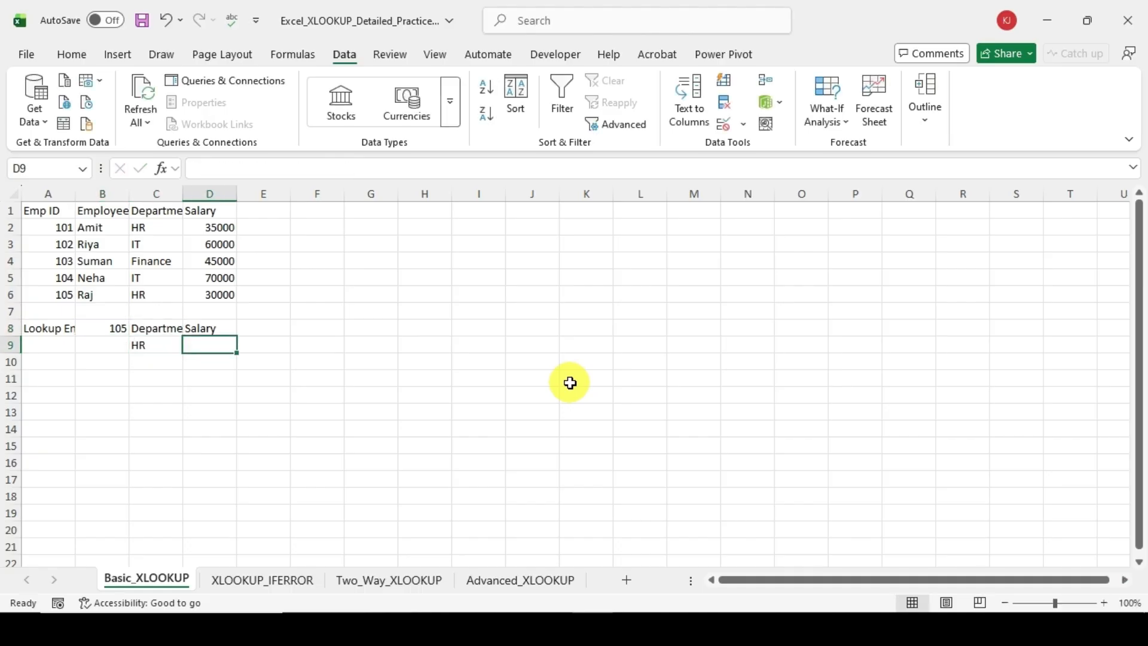
type("=x")
key("Down")
key("Tab")
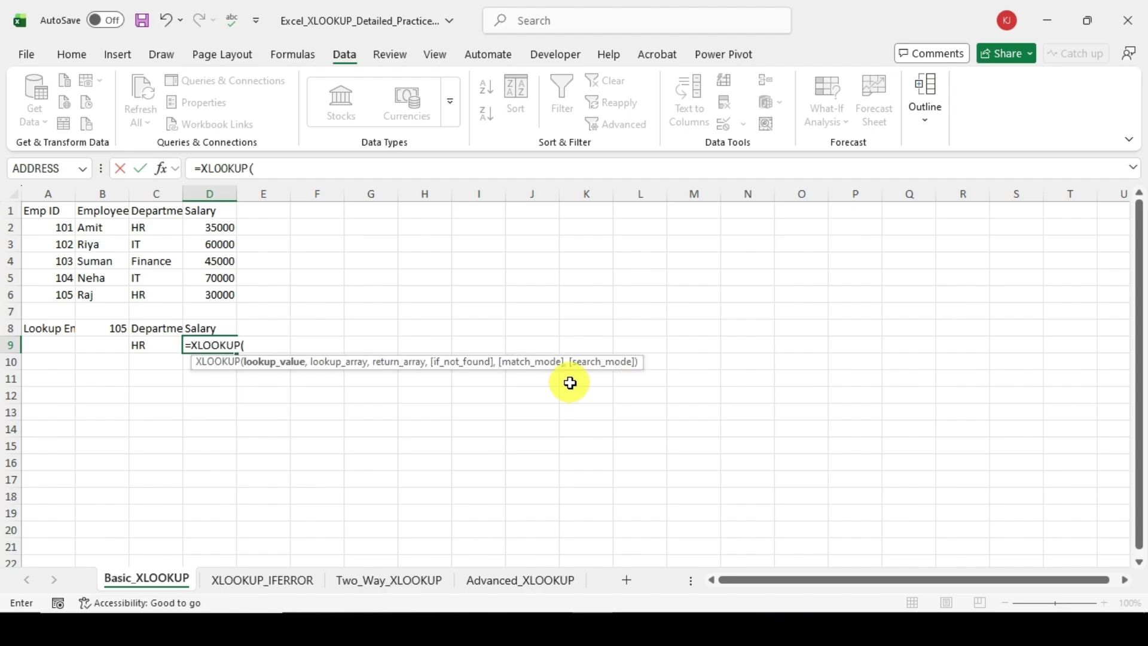
key("Left")
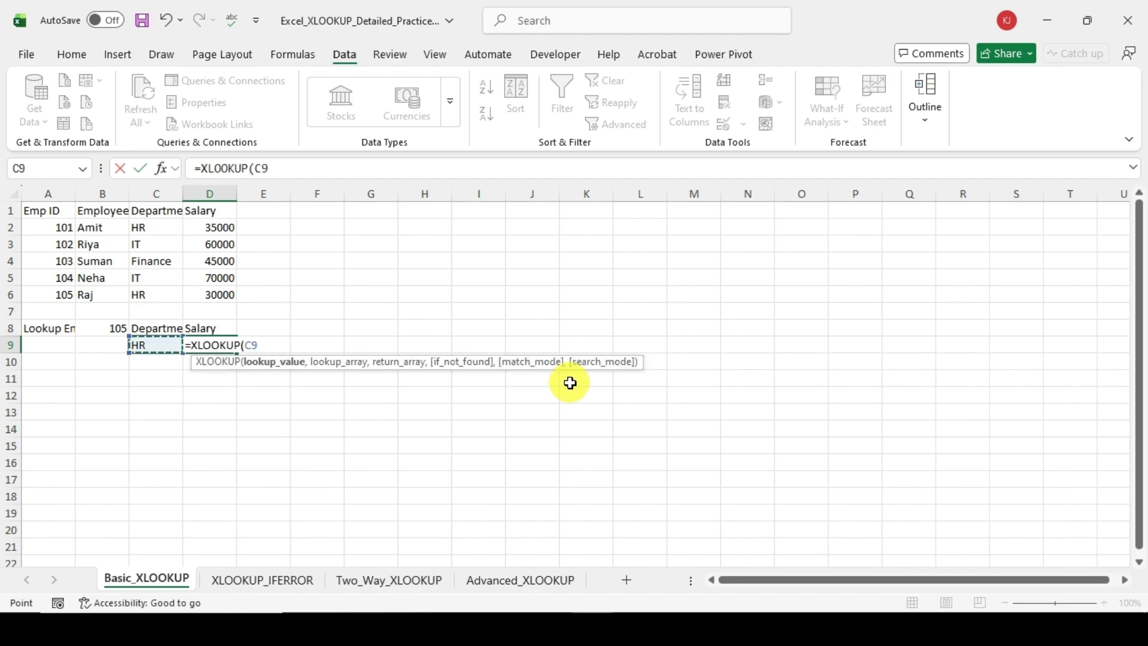
key("Left")
key("Up")
type(",")
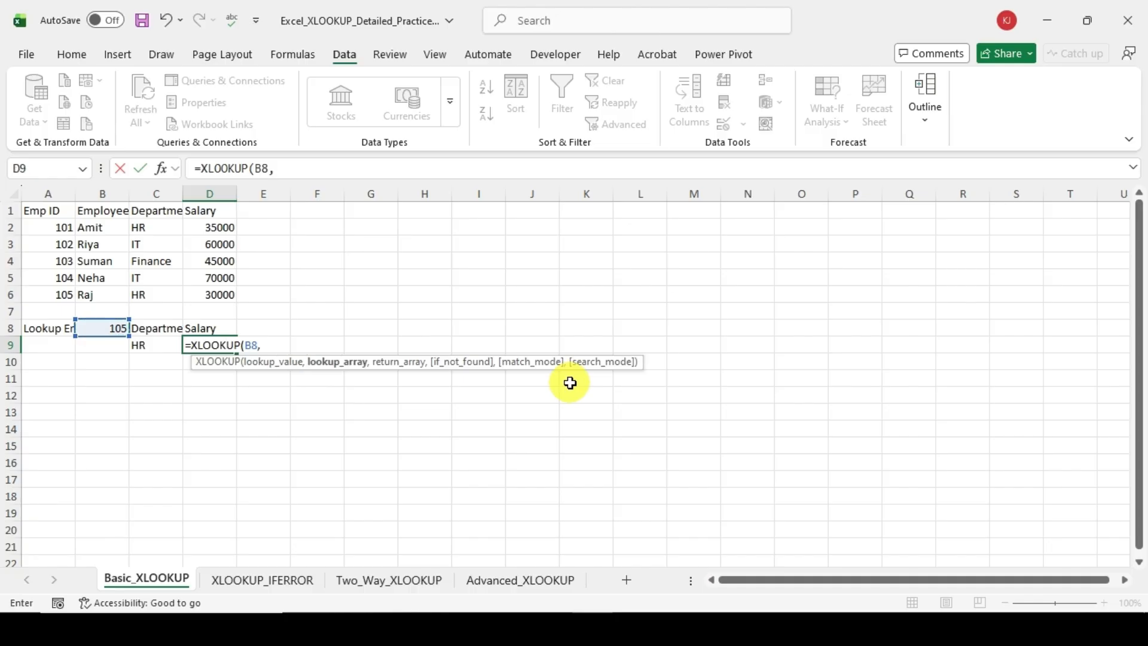
Step: Set the Emp ID range A2:A6 as the lookup array of the salary XLOOKUP
key("Left")
key("Left")
key("Left")
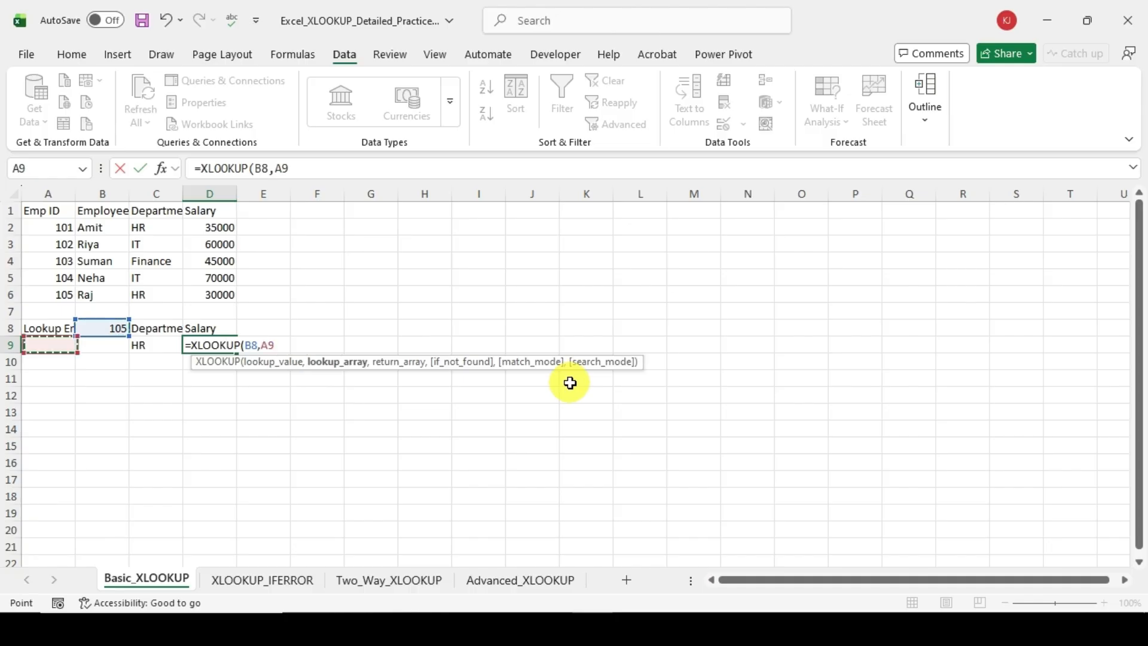
key("Up")
key("Up")
key("Up")
key("shift+Up")
key("shift+Up")
key("shift+Up")
key("shift+Up")
type(",")
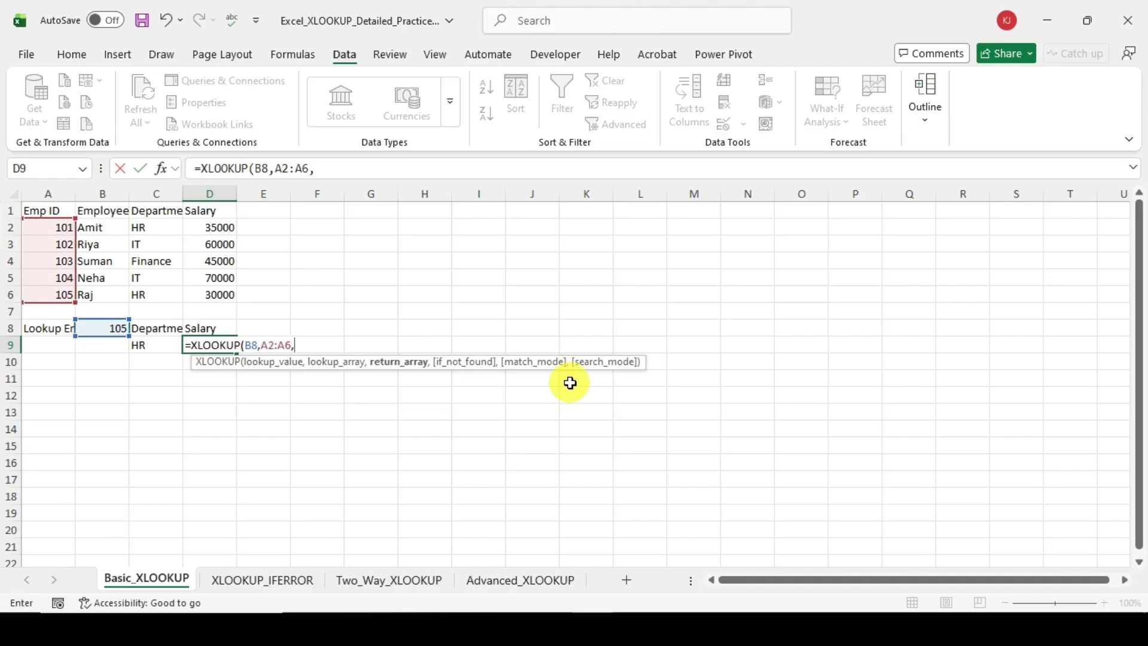
Step: Set the salary range D2:D6 as the return array and enter the completed XLOOKUP in D9
key("Right")
key("Up")
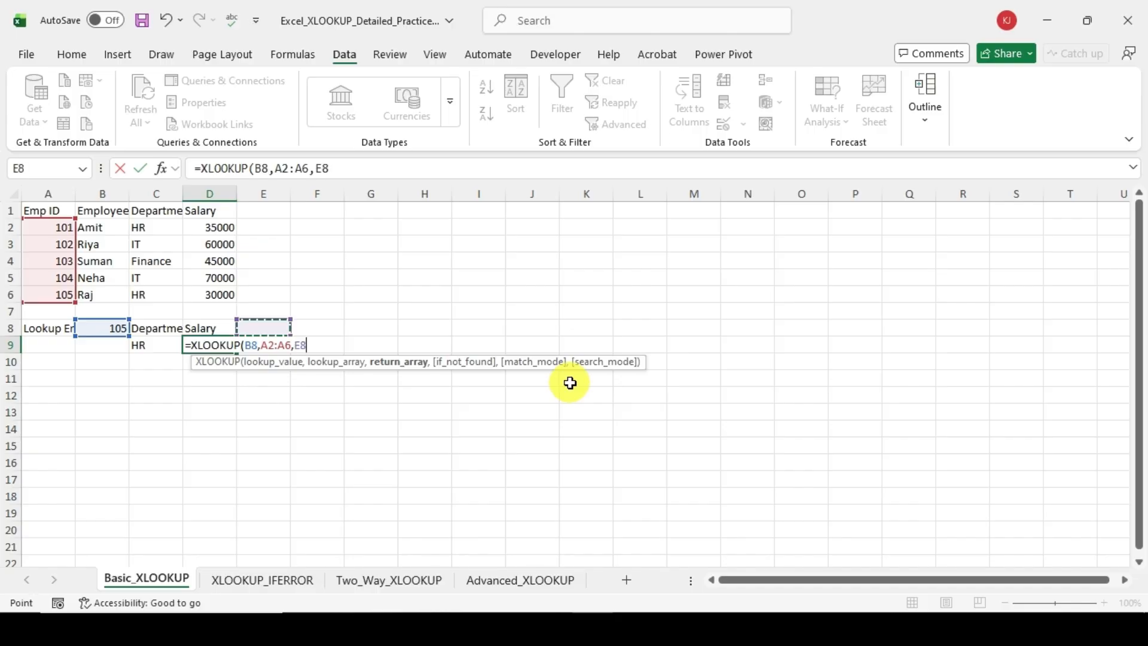
key("Up")
key("Up")
key("Up")
key("Up")
key("Up")
key("Up")
key("Left")
key("shift+Down")
key("shift+Down")
key("shift+Down")
key("shift+Down")
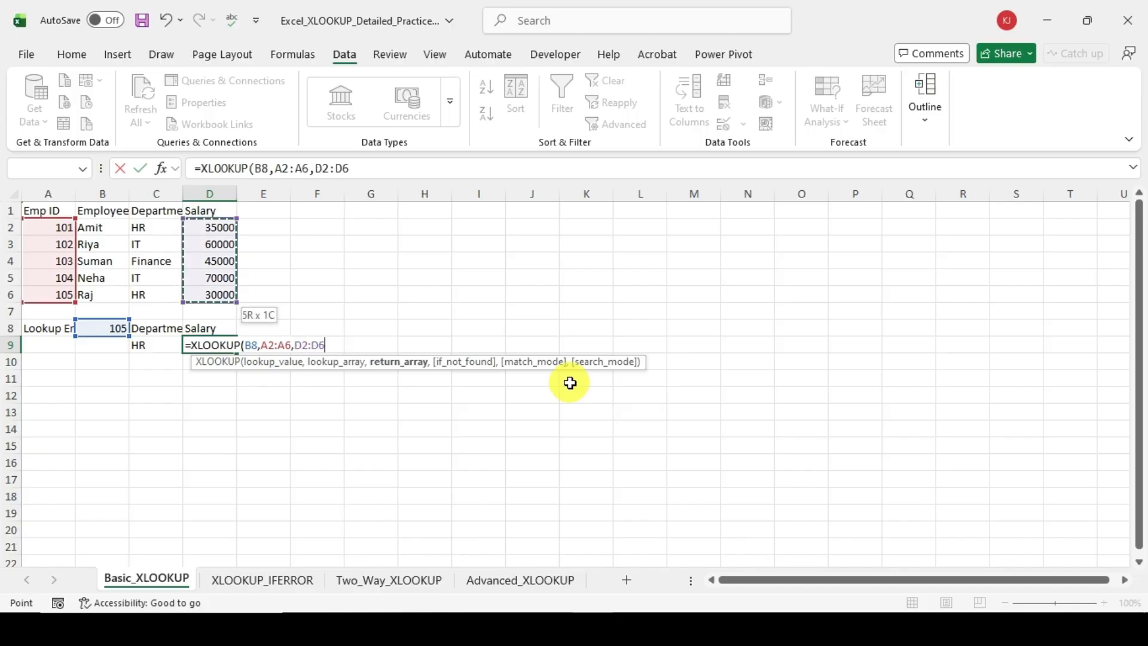
type(")")
key("Return")
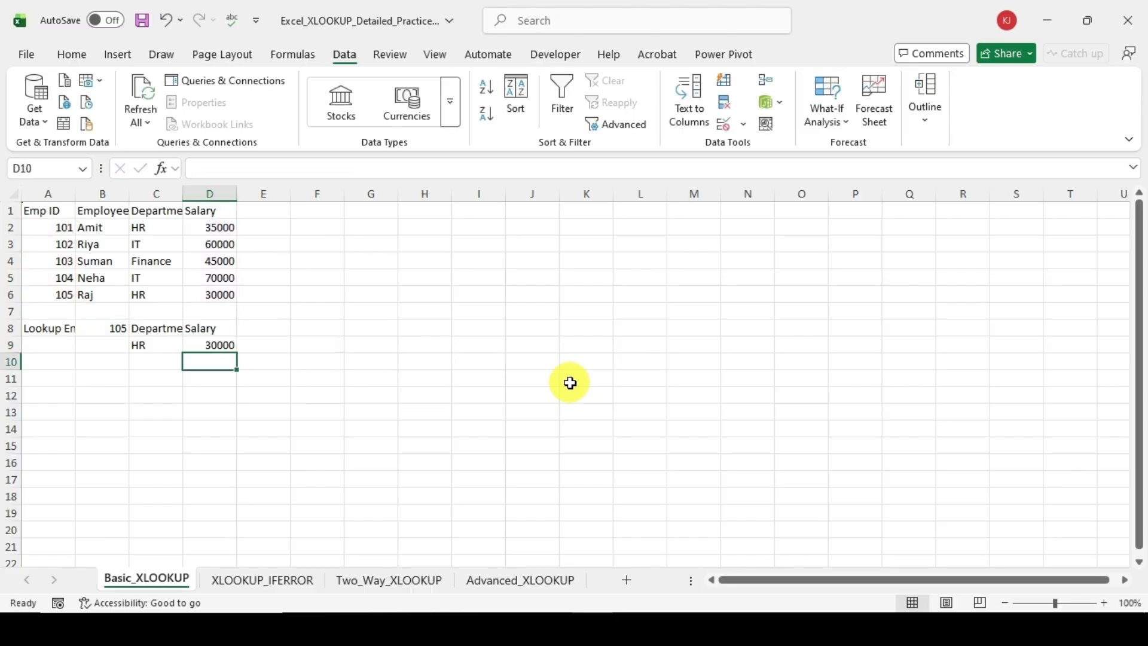
Step: Change the lookup Emp ID in B8 to 101 to test both XLOOKUP formulas
key("Up")
key("Left")
key("Up")
key("Left")
type("101")
key("Return")
key("Up")
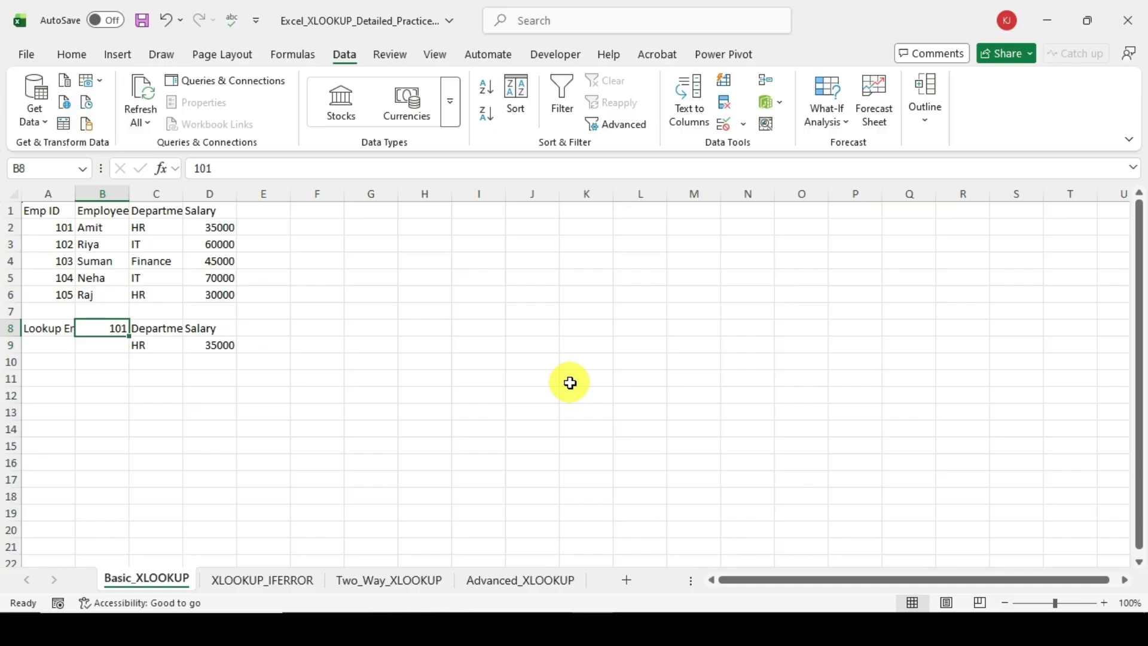
Step: Compare the department and salary returned in C9 and D9 with the employee's row in the table
key("Down")
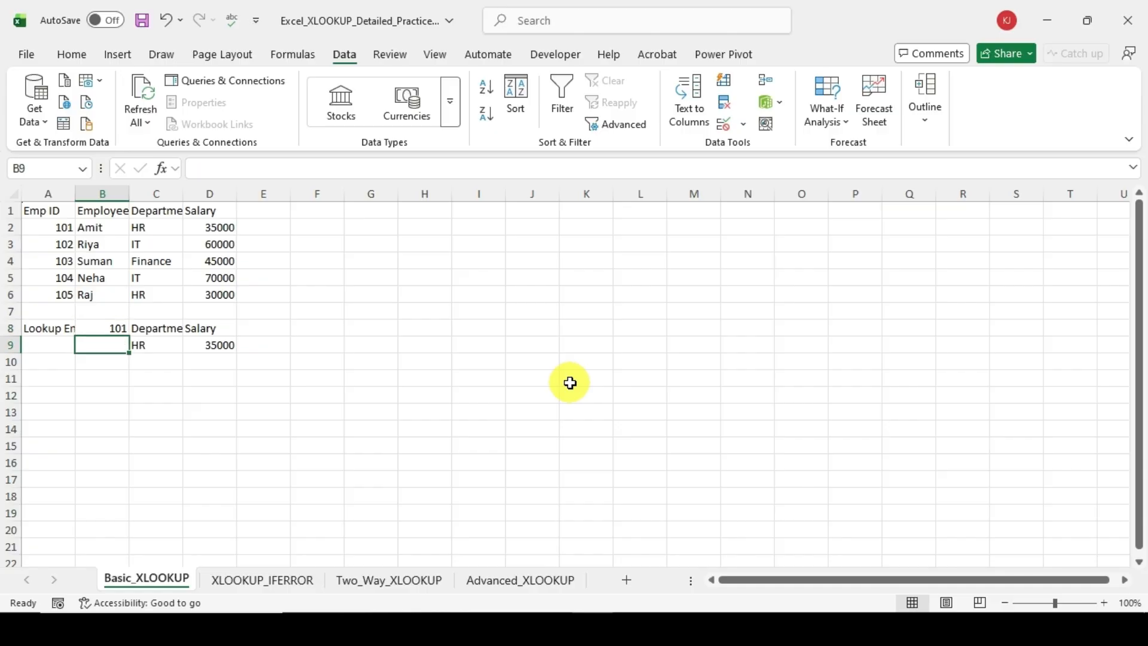
key("Right")
key("Right")
key("Right")
key("Up")
key("Left")
key("Left")
key("Left")
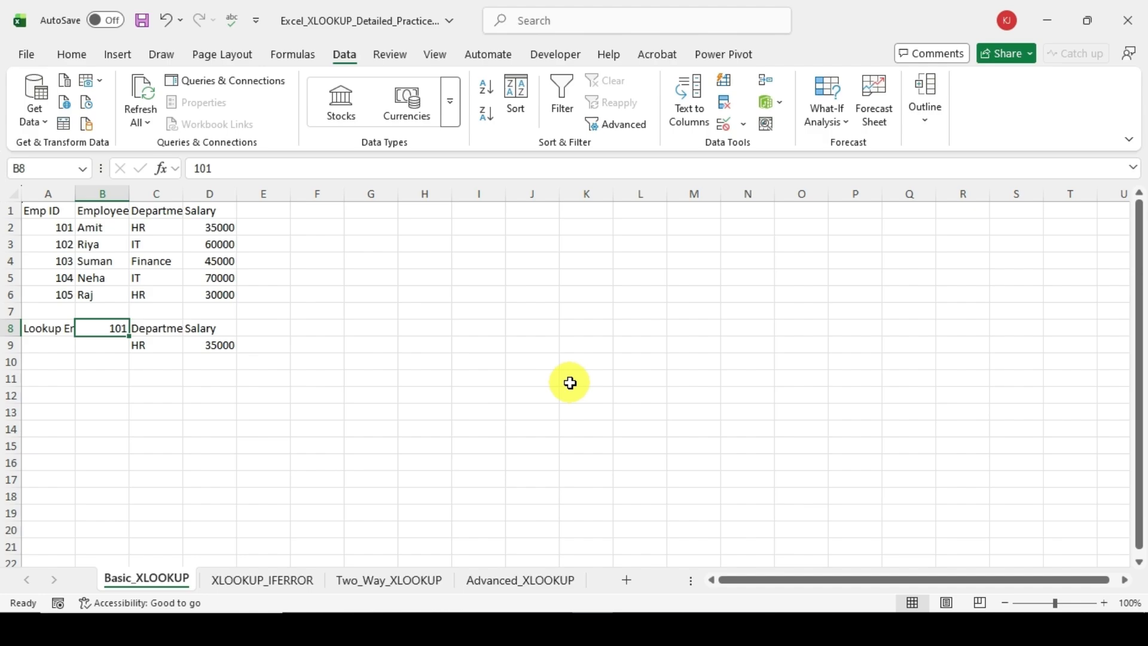
Step: Open the XLOOKUP_IFERROR sheet and examine its Product ID column and the lookup headings in row 7
left_click(279, 581)
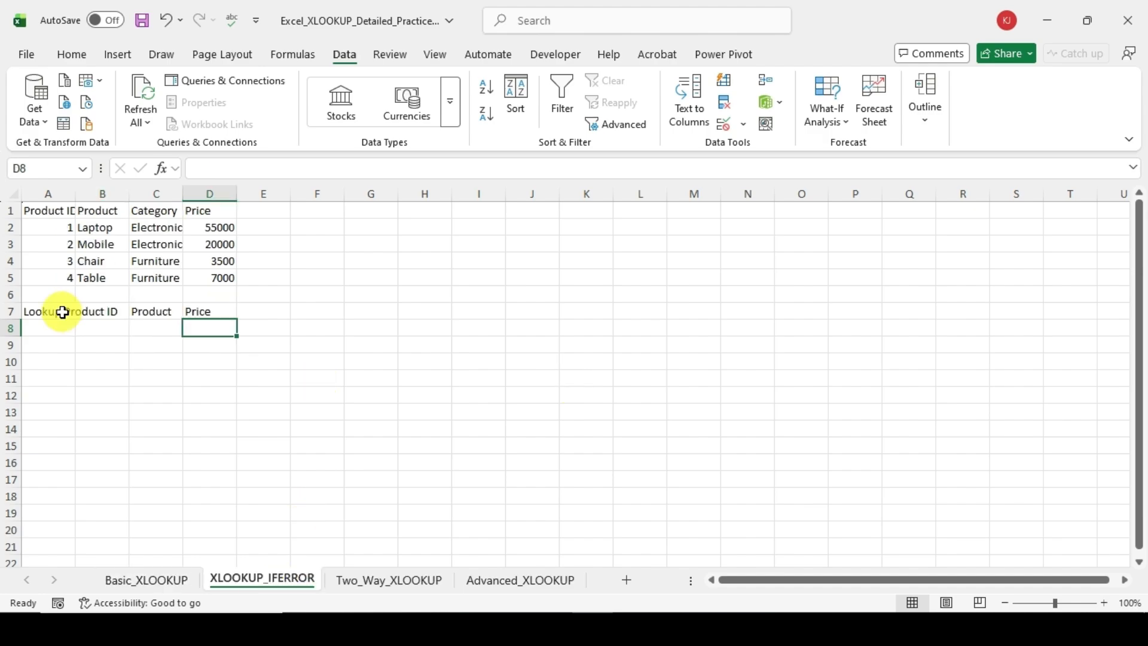
left_click(95, 311)
left_click(166, 309)
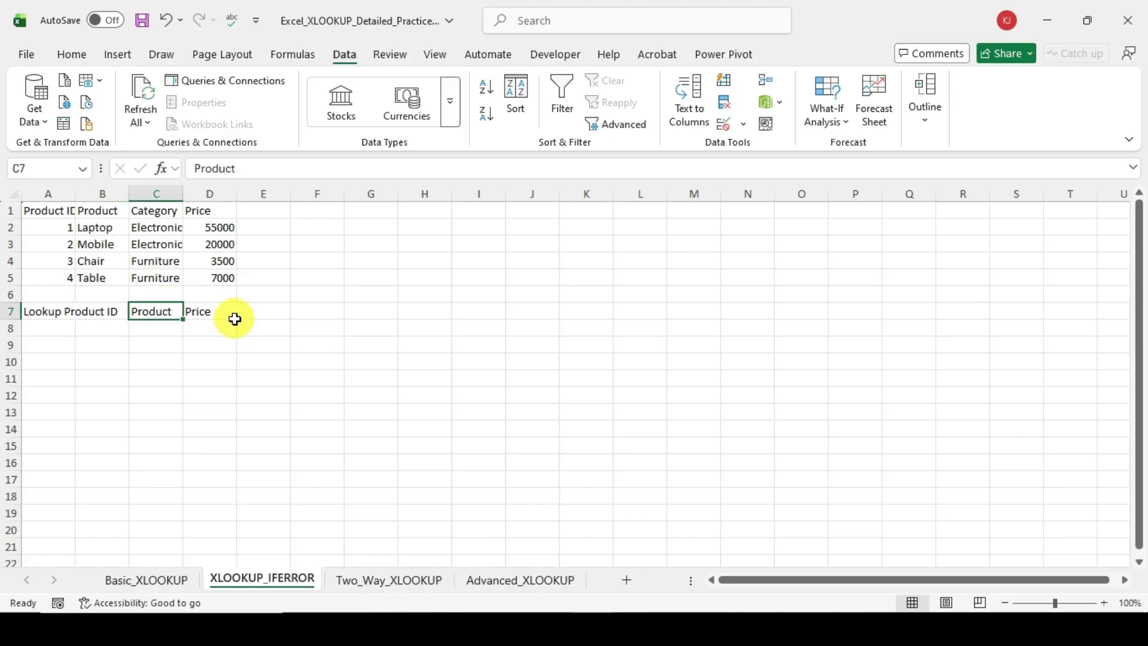
left_click(234, 318)
left_click_drag(48, 227, 59, 277)
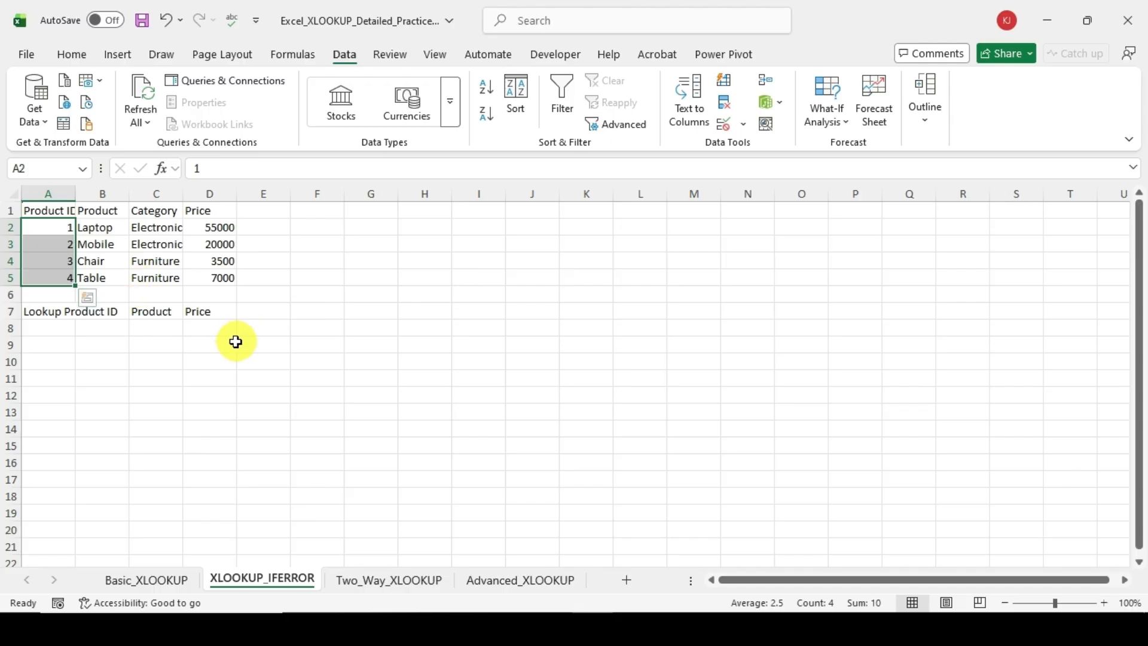
left_click(106, 310)
key("Up")
key("Right")
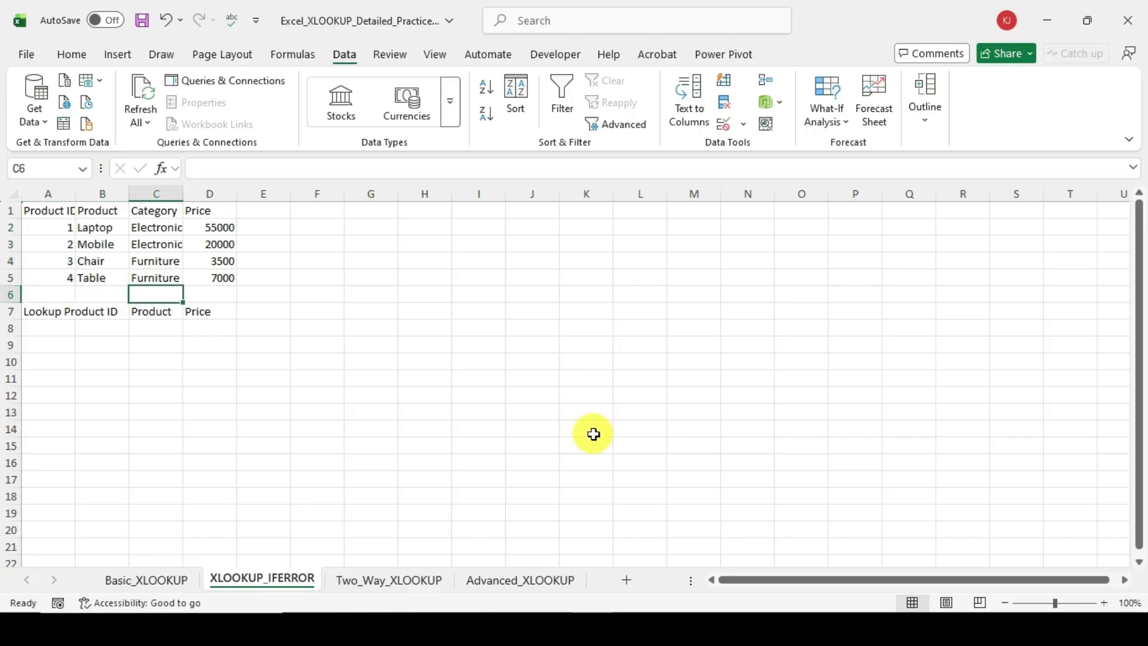
key("Down")
key("Down")
key("Up")
key("Left")
key("Right")
Step: Start an XLOOKUP formula in C8 under Product, with B7 as the lookup value
key("Down")
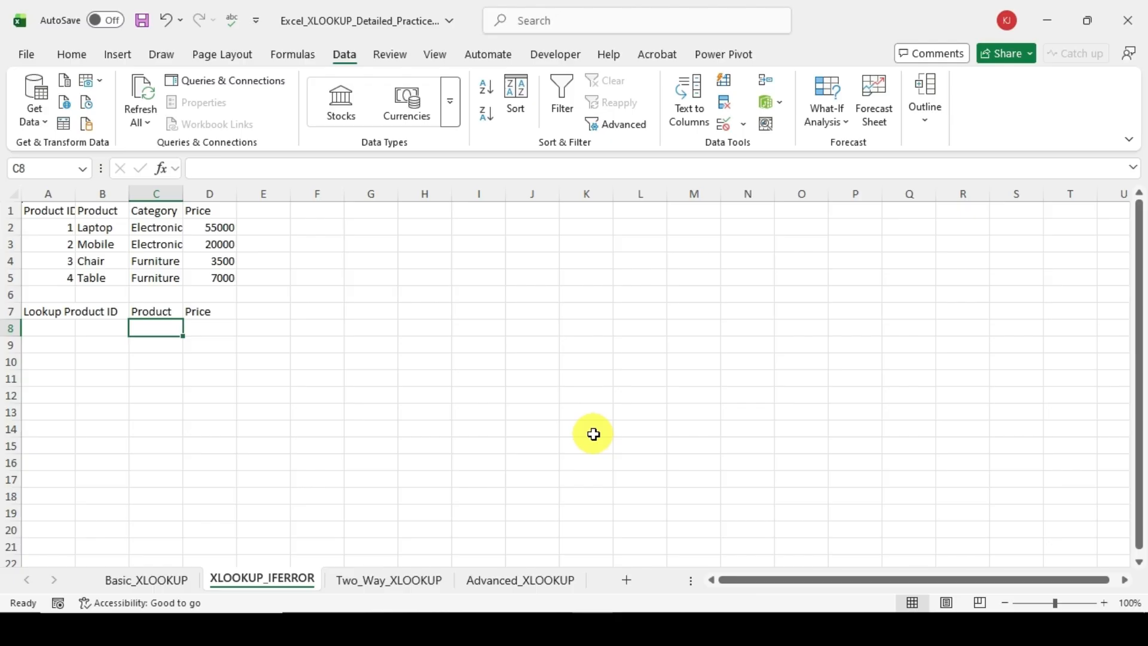
type("=xl")
key("Tab")
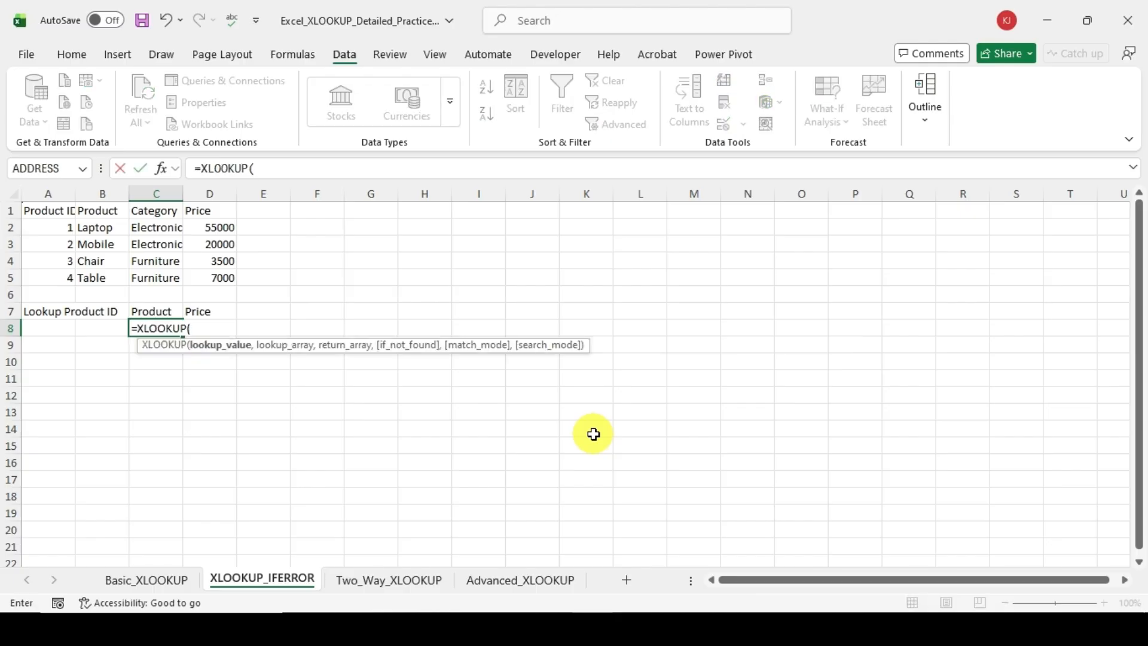
key("Left")
key("Left")
key("Up")
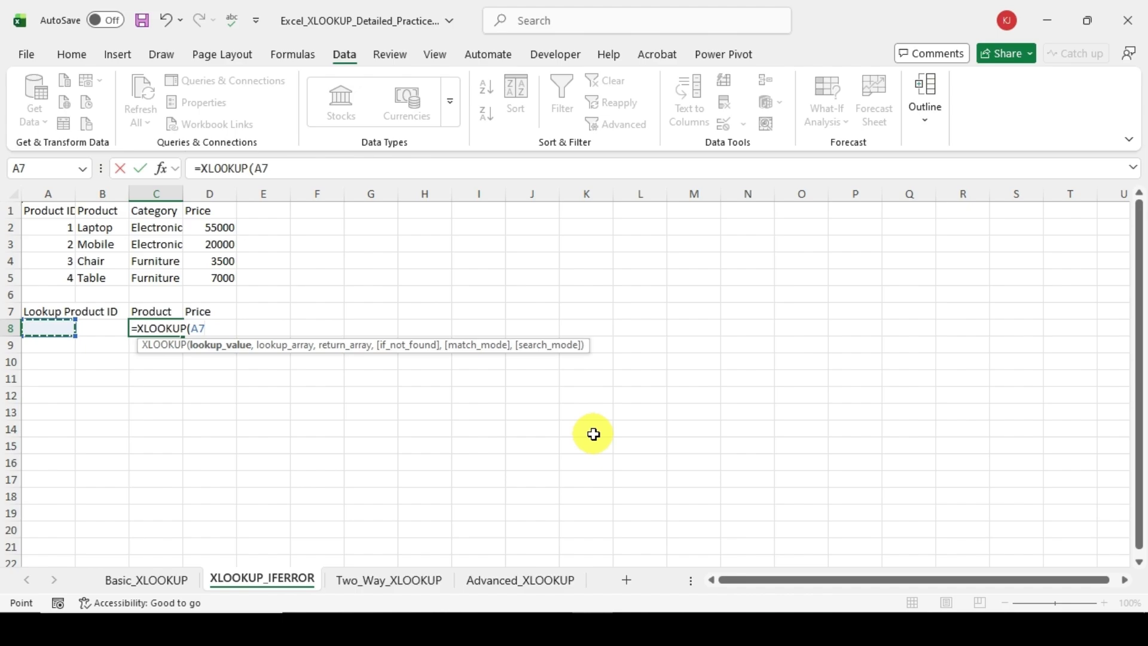
key("Right")
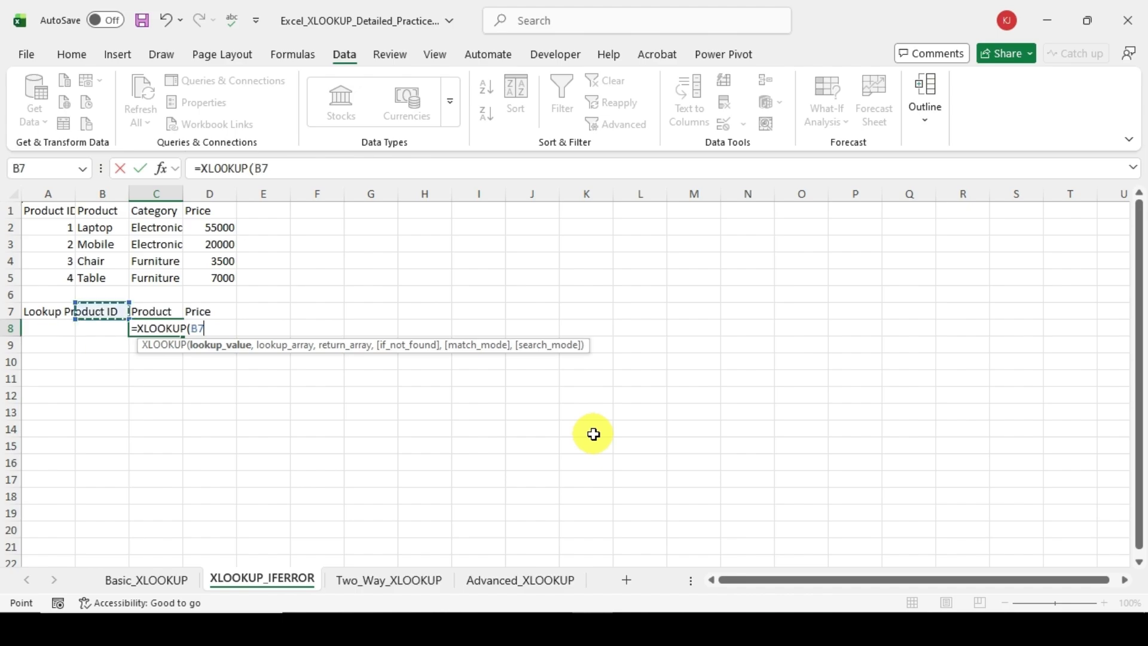
type(",")
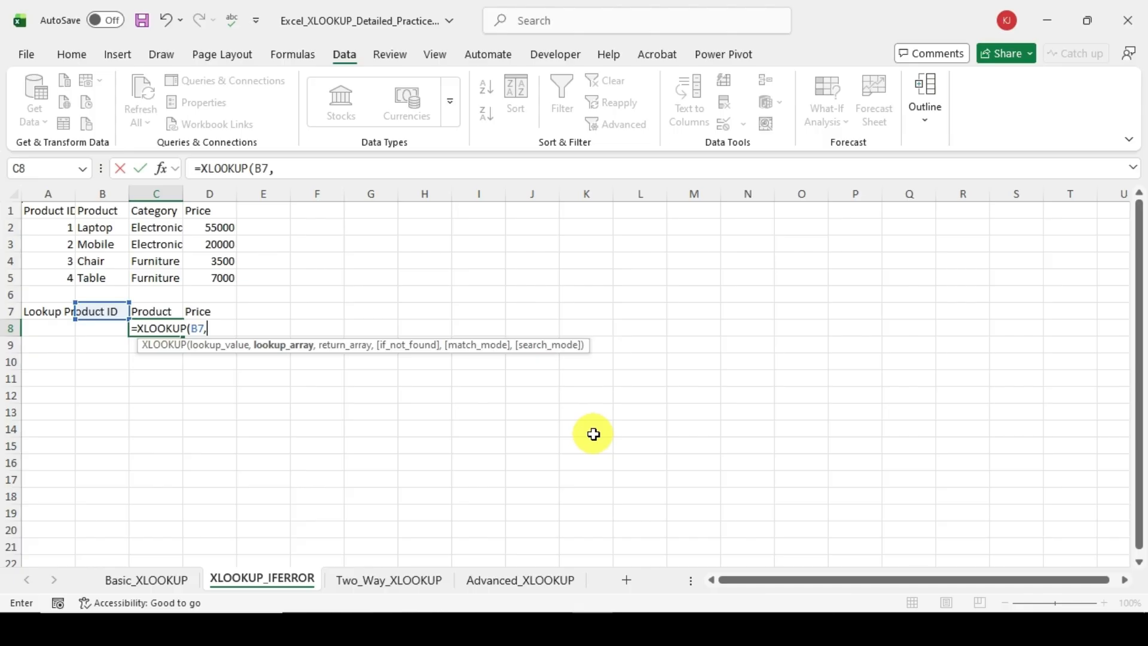
Step: Set A2:A5, the Product ID column, as the lookup array of the XLOOKUP formula in C8
key("Up")
key("Up")
key("Up")
key("Up")
key("Up")
key("Up")
key("Left")
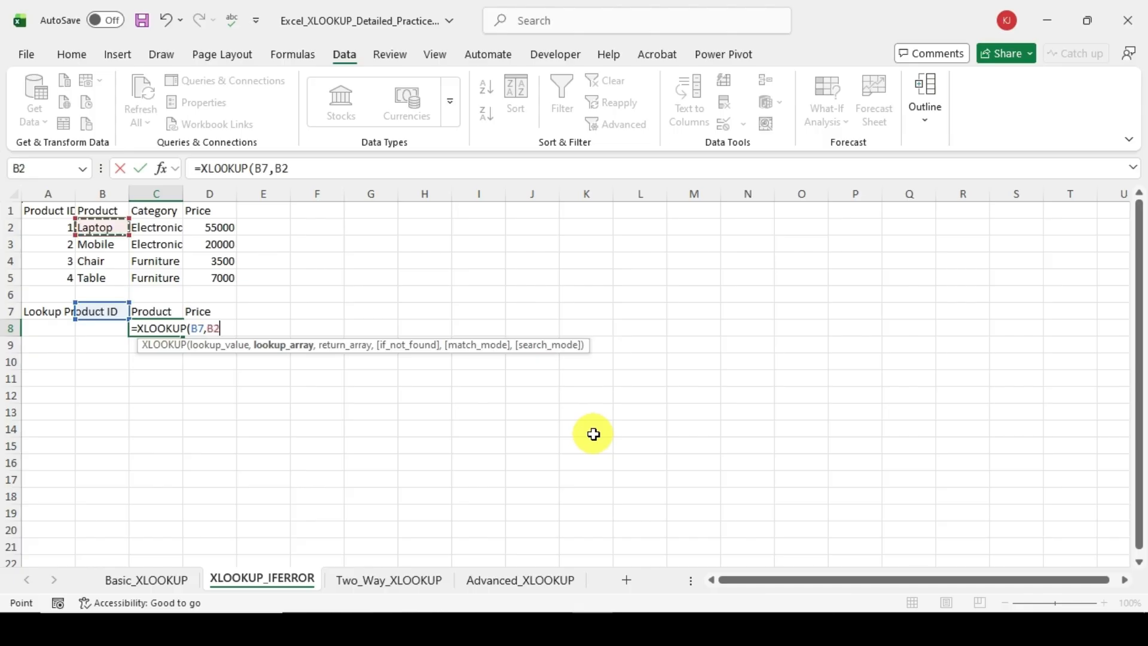
key("Left")
key("ctrl+shift+Down")
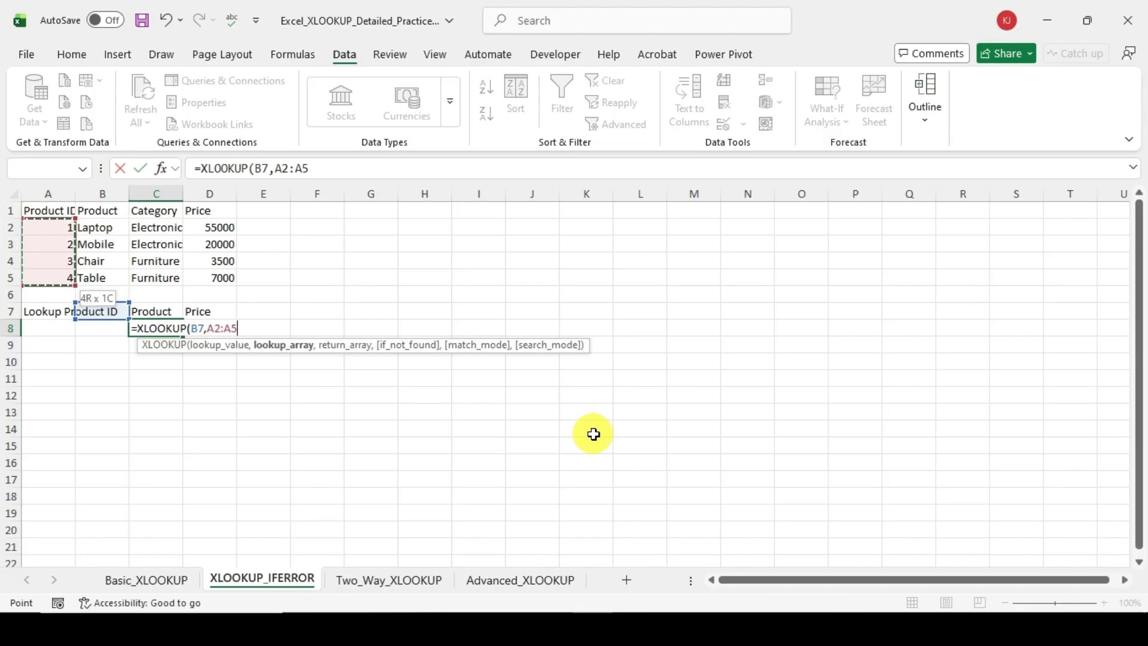
type(",")
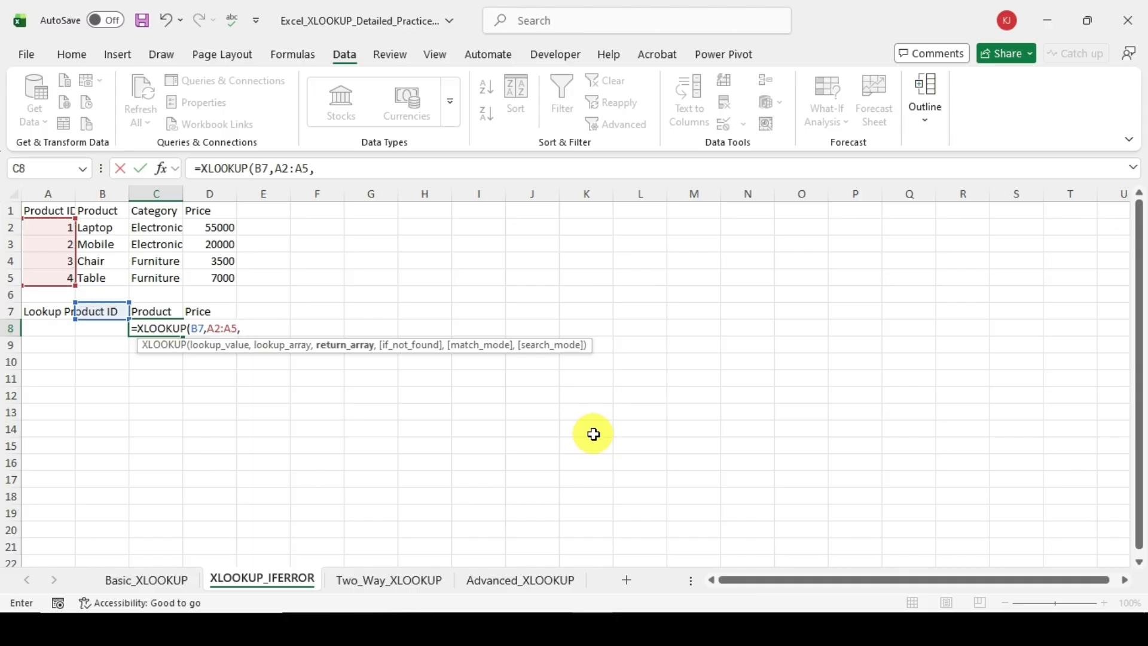
Step: Set B2:B5, the Product column, as the return array of the XLOOKUP formula in C8
key("Up")
key("Right")
key("Left")
key("Up")
key("Up")
key("Up")
key("Left")
key("Up")
key("Up")
key("ctrl+shift+Down")
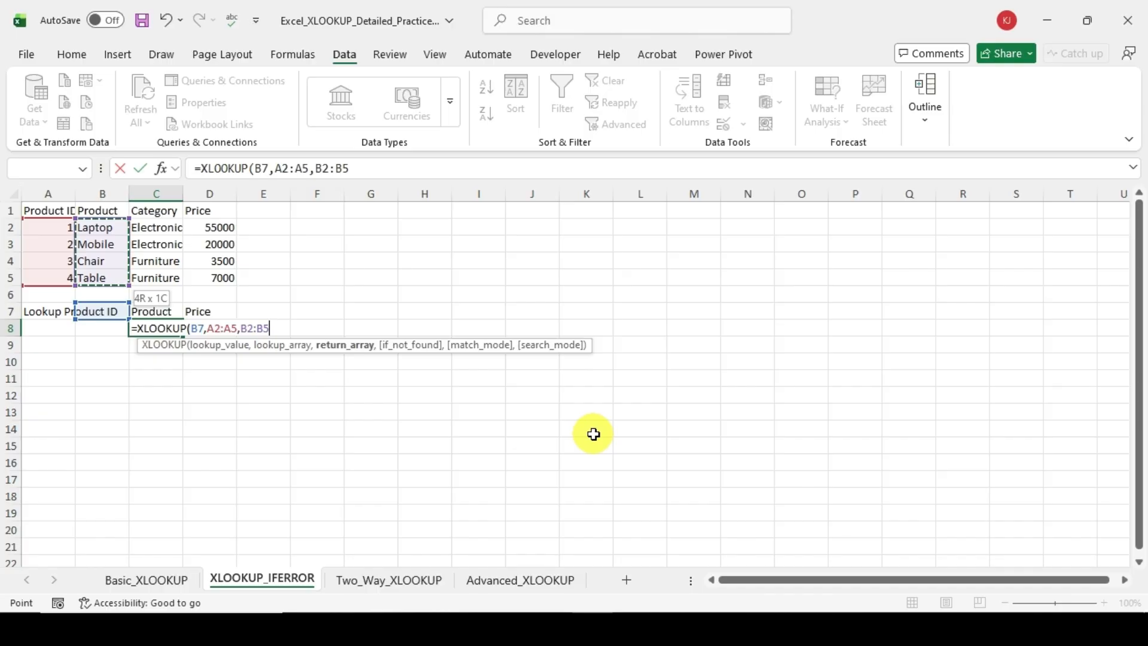
type(",")
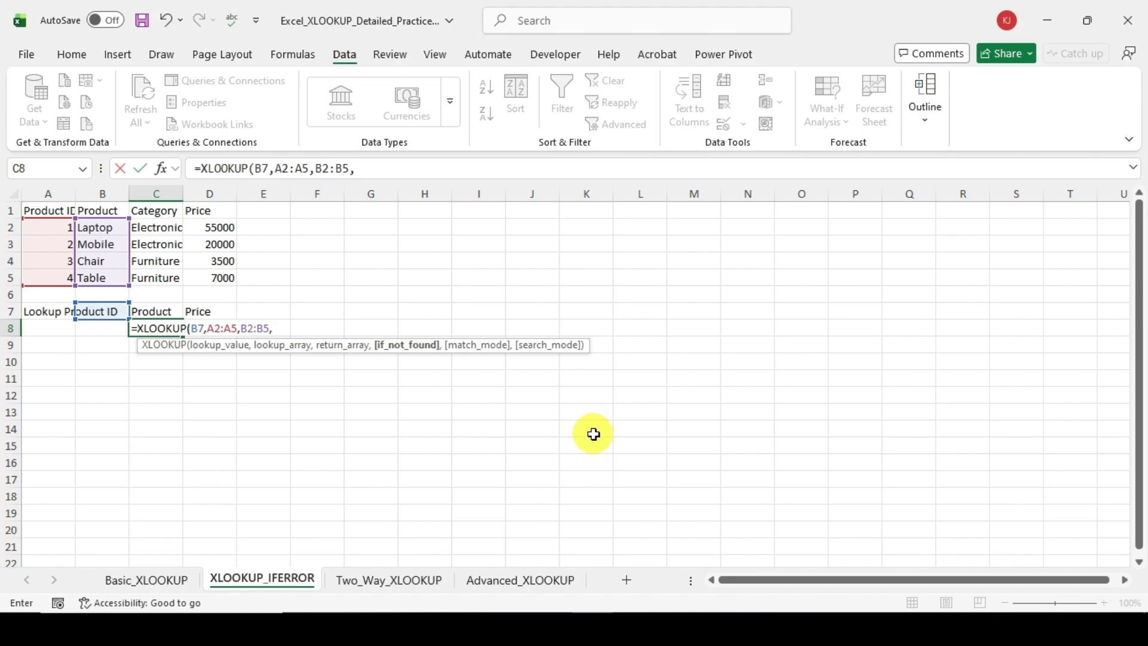
Step: Add "Not Found" as the if_not_found argument and complete the XLOOKUP formula in C8
type("\"Not Found\"")
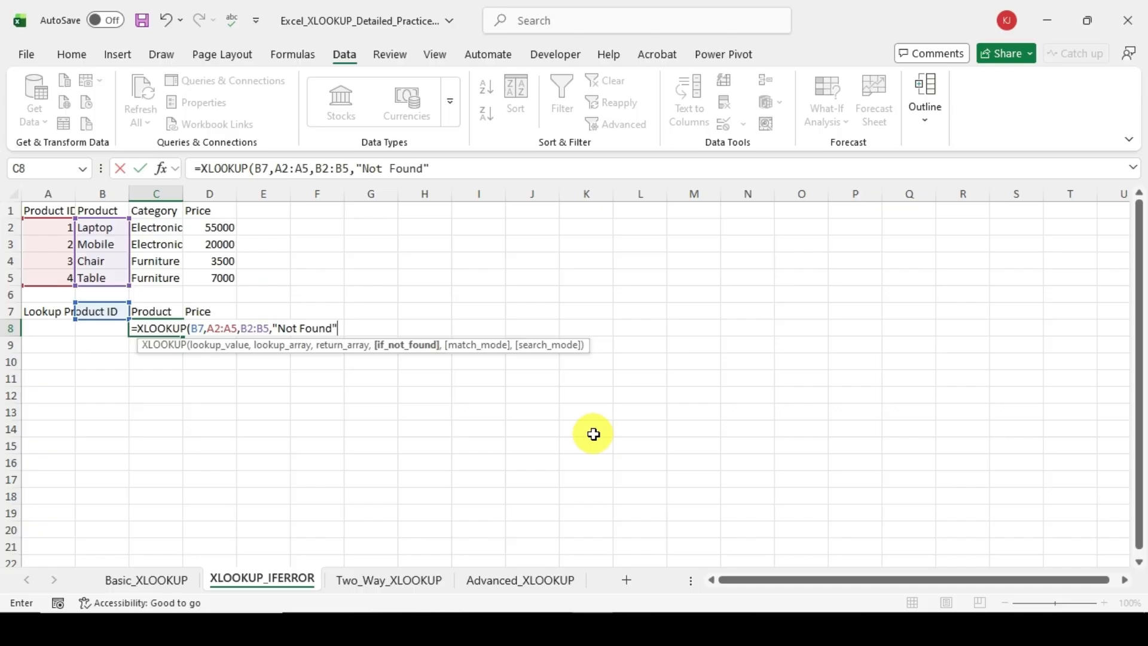
type(")")
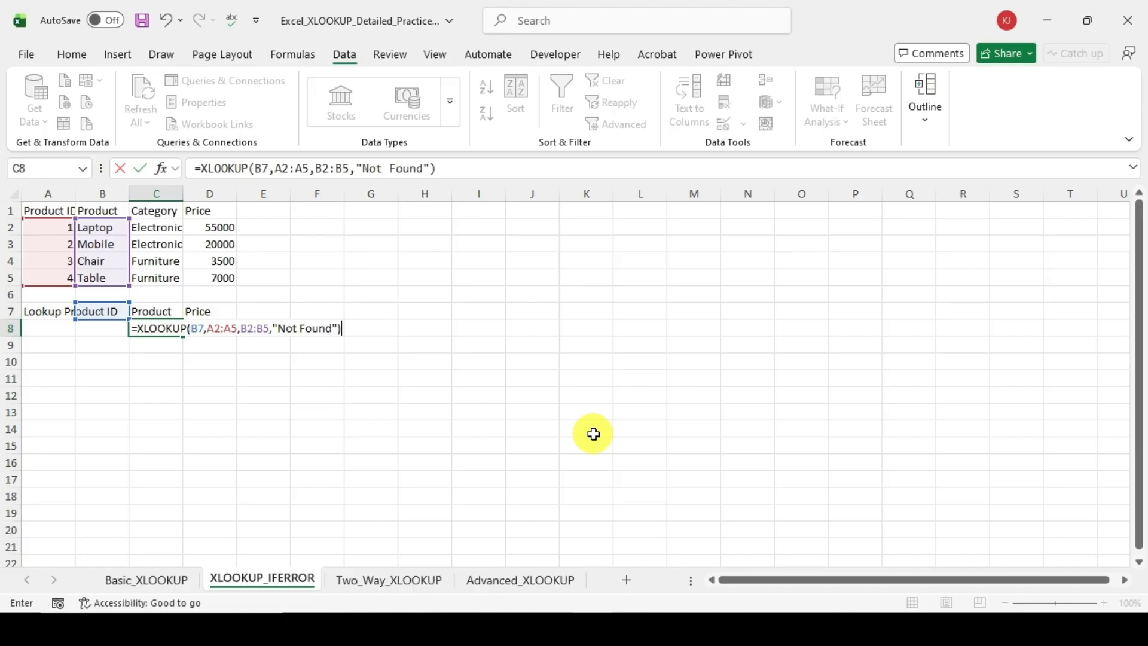
key("Return")
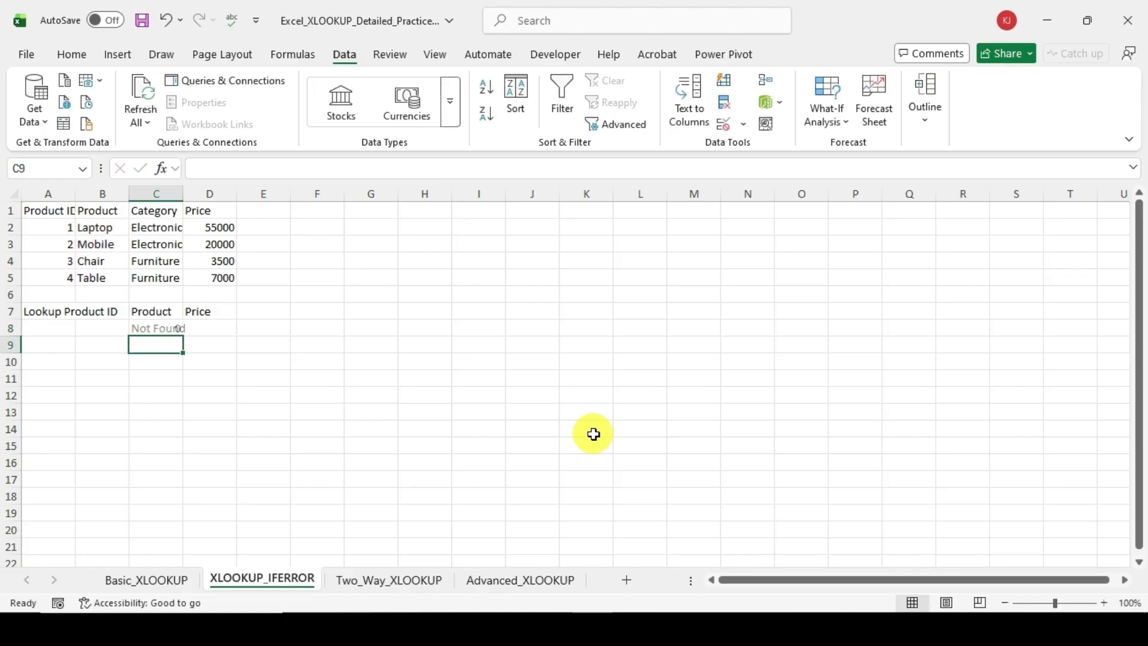
Step: Enter a in B7 as the lookup value to test the formula with an invalid Product ID
key("Up")
key("Up")
key("Left")
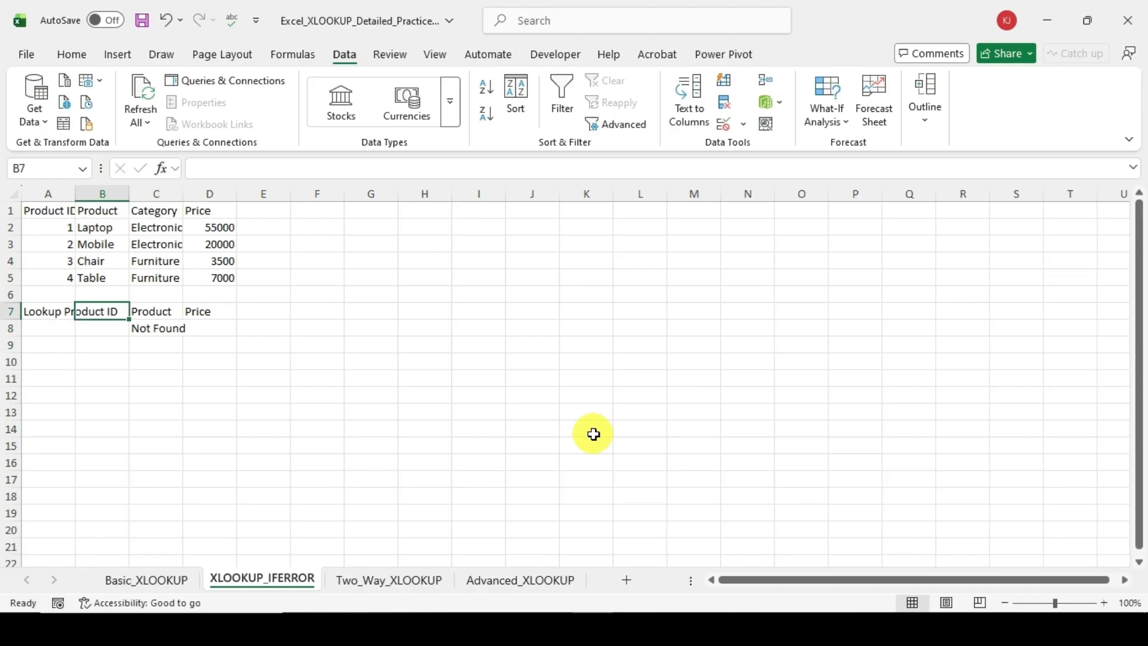
key("Down")
key("Right")
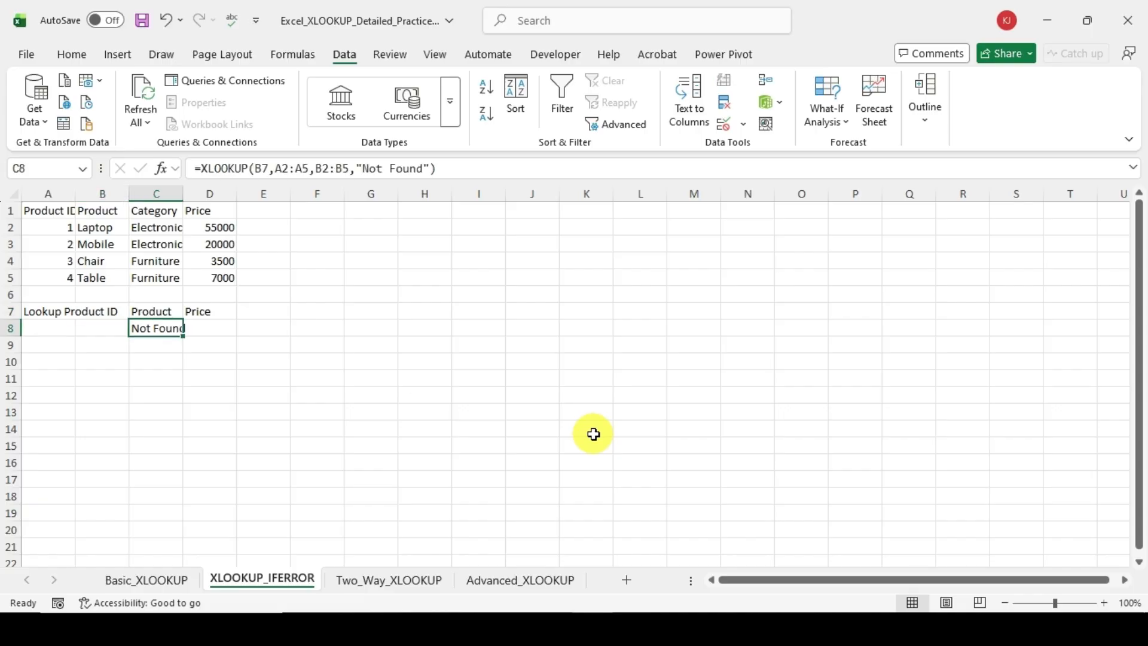
key("Up")
key("Left")
type("a")
key("Return")
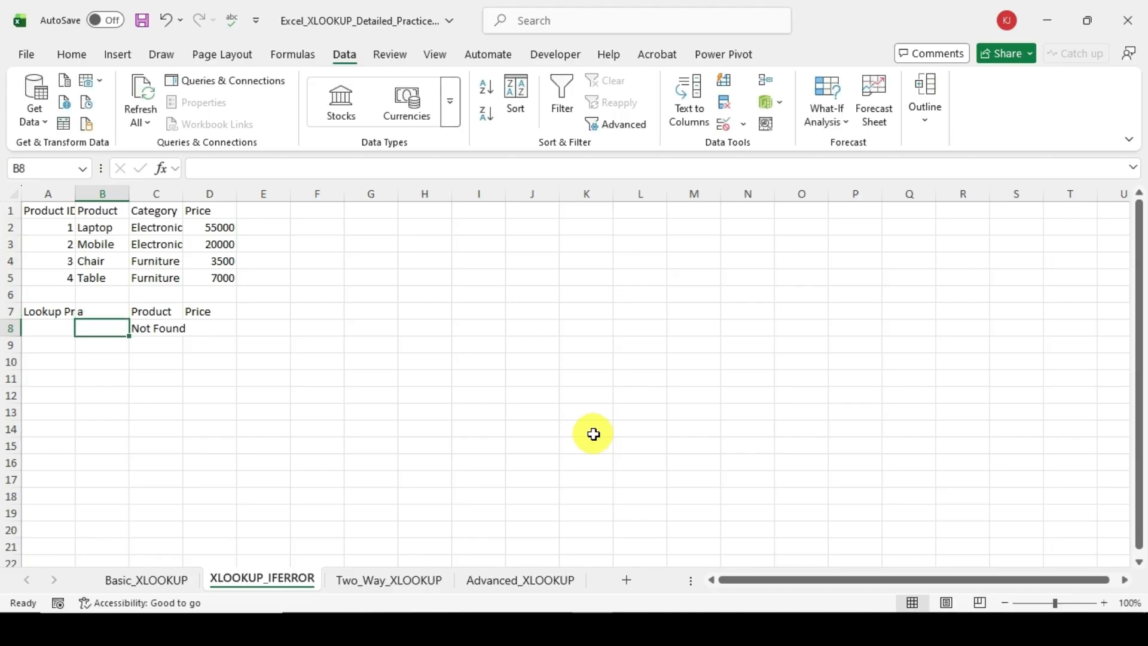
Step: Set the lookup Product ID in B7 to 4 and check the product returned in C8
key("Up")
type("4")
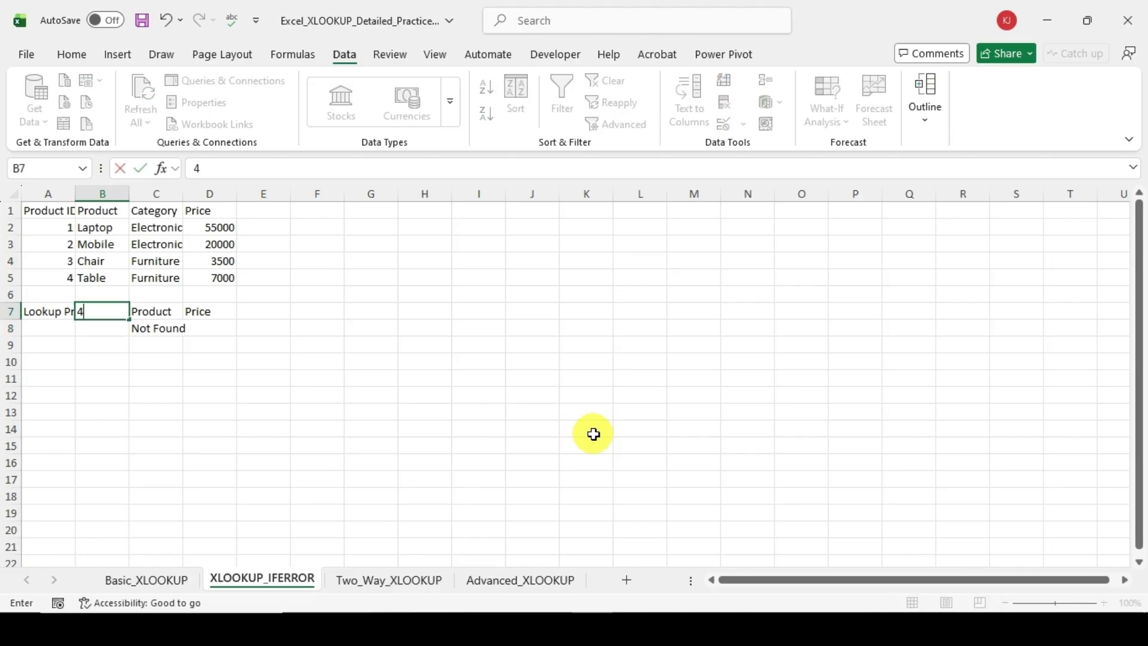
key("Return")
key("Up")
key("Right")
key("Right")
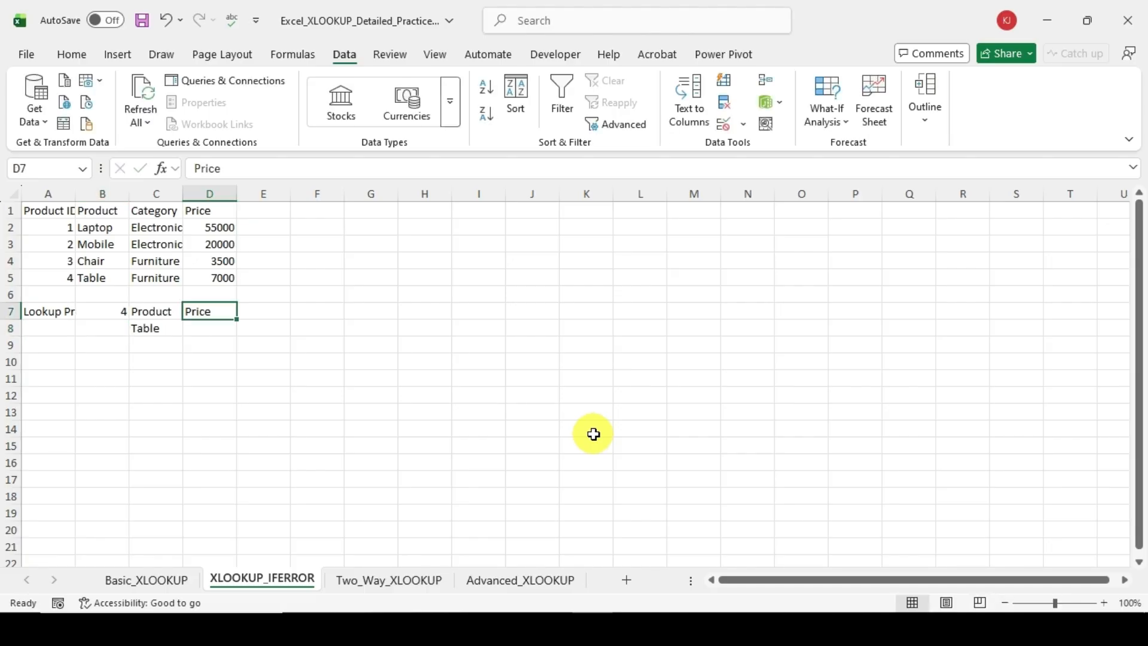
key("Down")
key("Left")
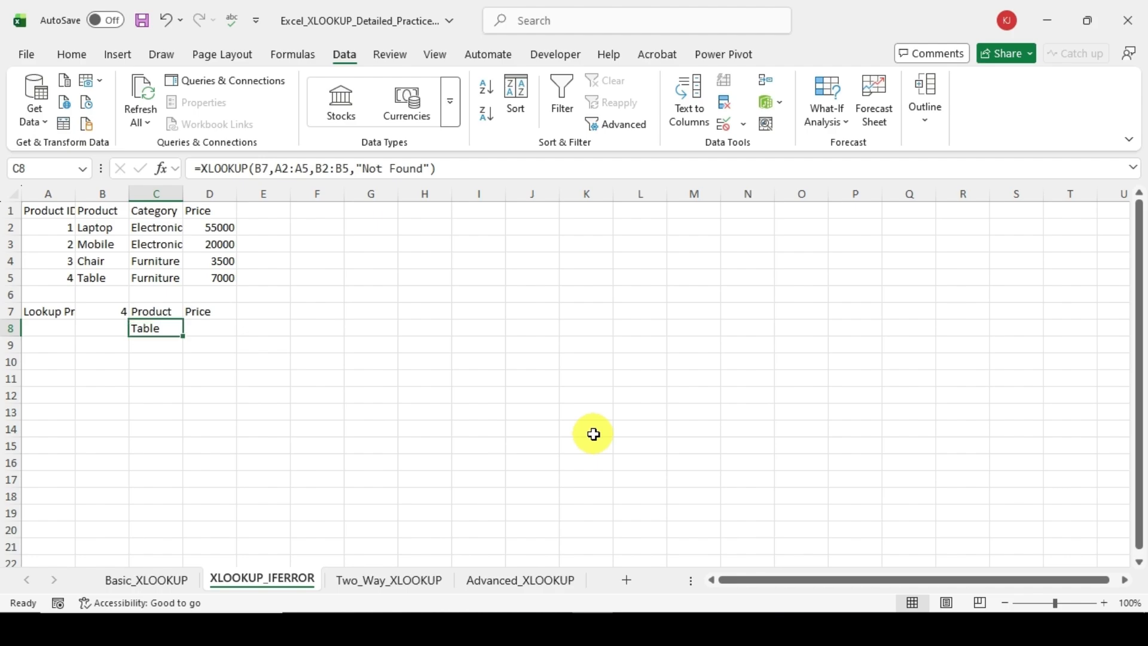
key("Up")
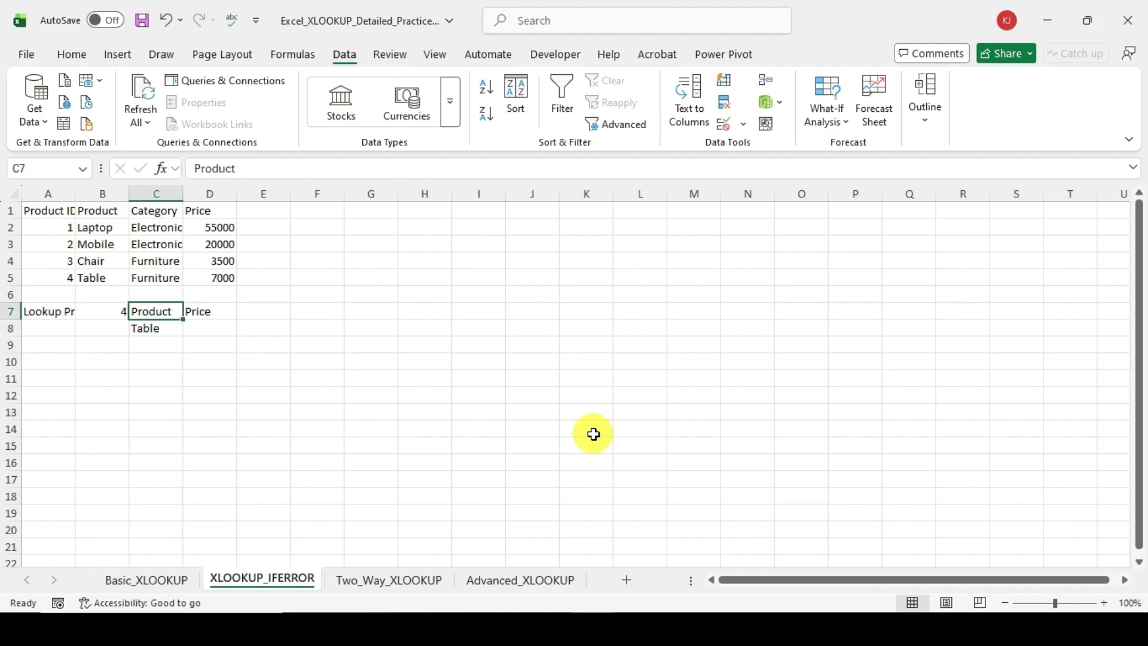
Step: Change the lookup Product ID in B7 to 5 to test an ID missing from the table
key("Left")
key("Up")
key("Up")
key("Up")
key("Up")
key("Left")
key("Down")
key("Down")
key("Down")
key("Down")
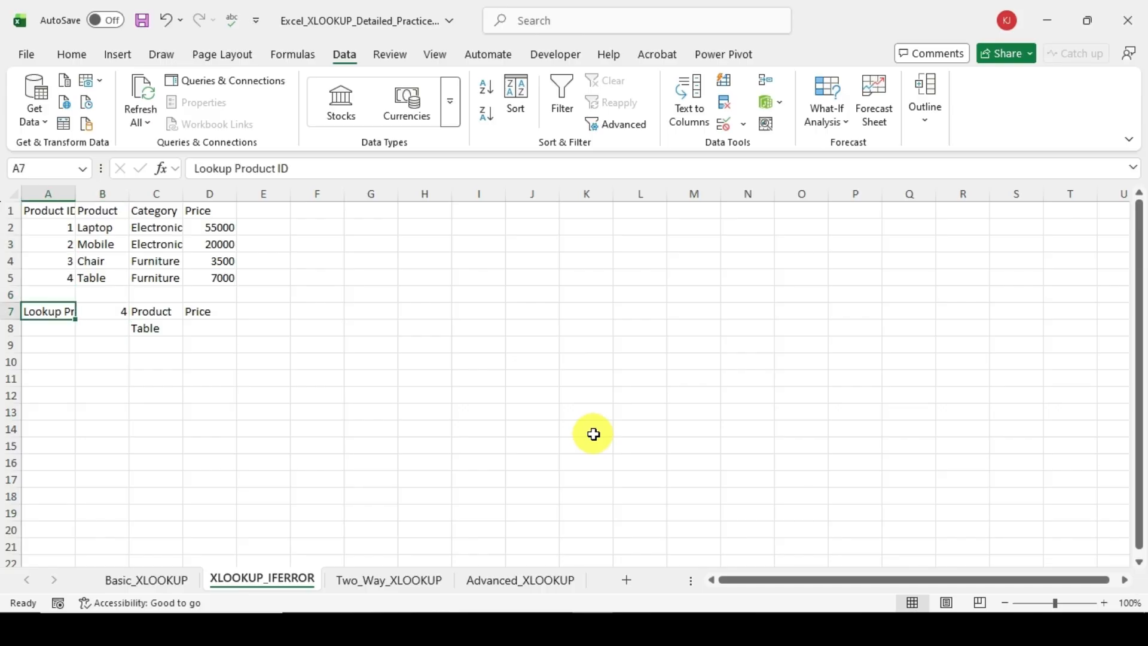
key("Right")
type("5")
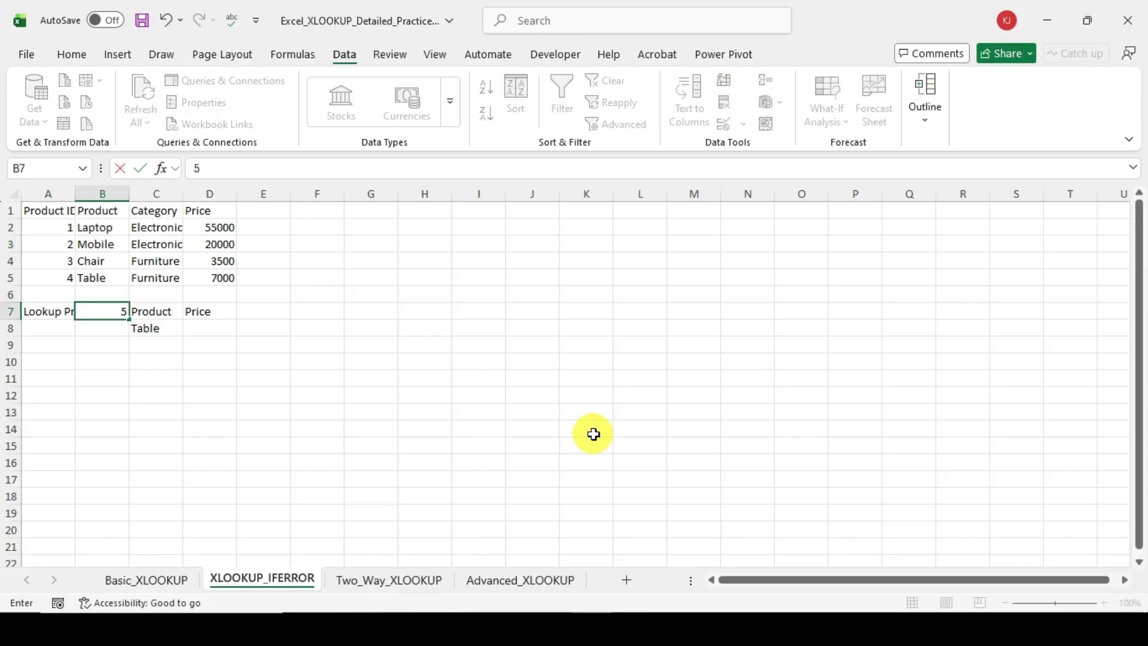
key("Return")
key("Right")
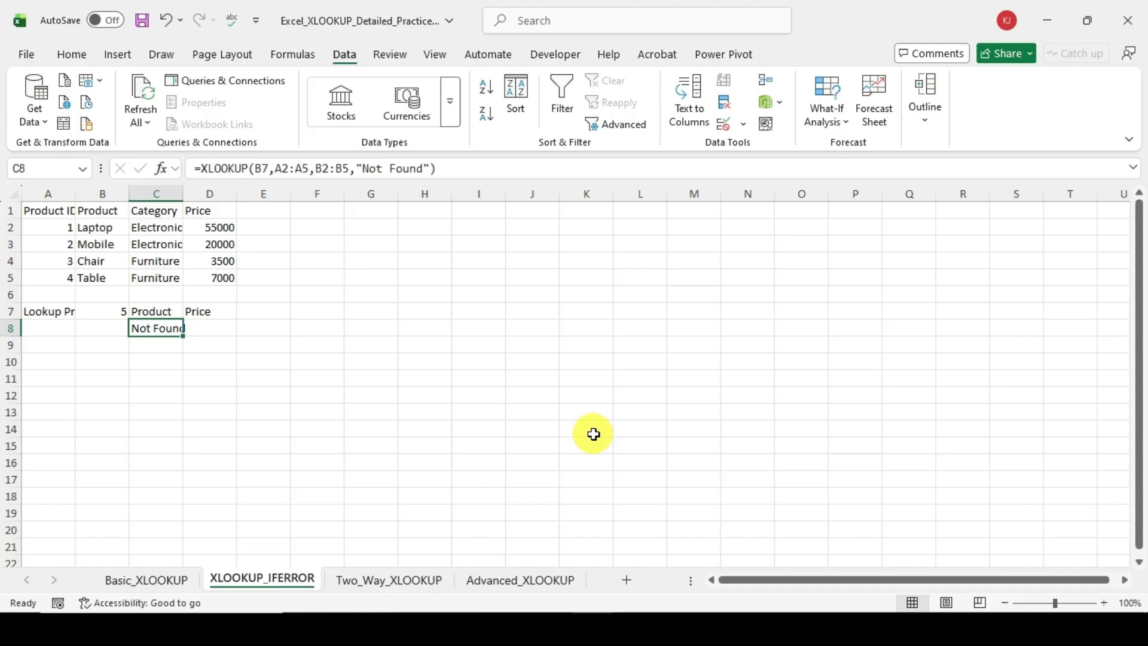
Step: Replace the "Not Found" argument in the C8 formula with a nested XLOOKUP function
key("F2")
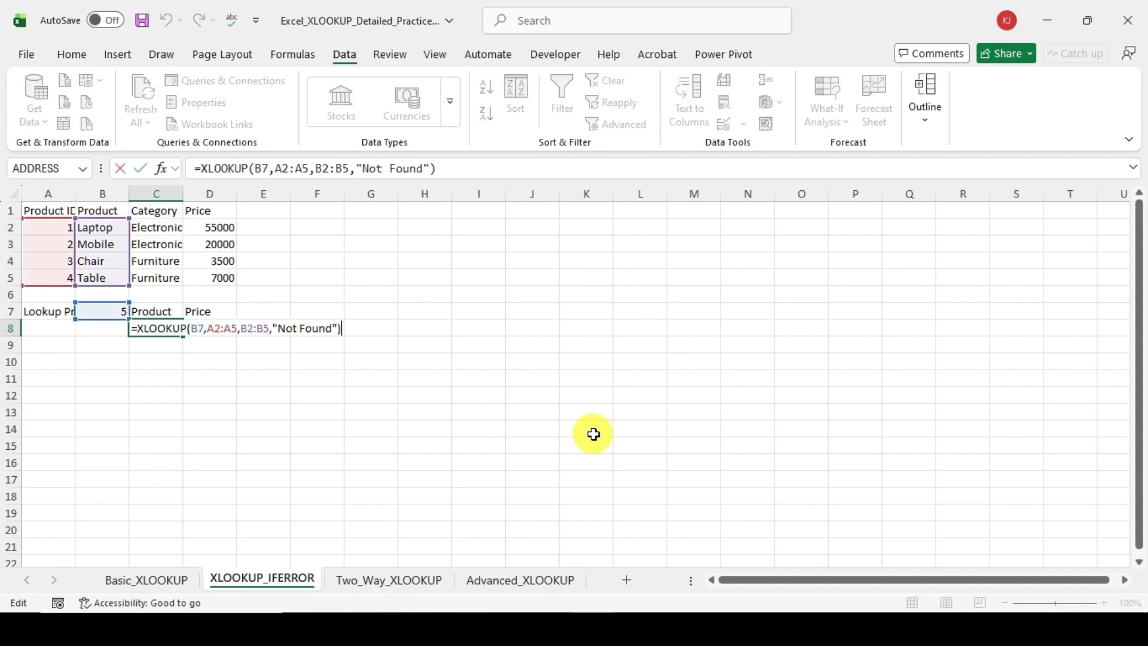
key("Left")
key("BackSpace")
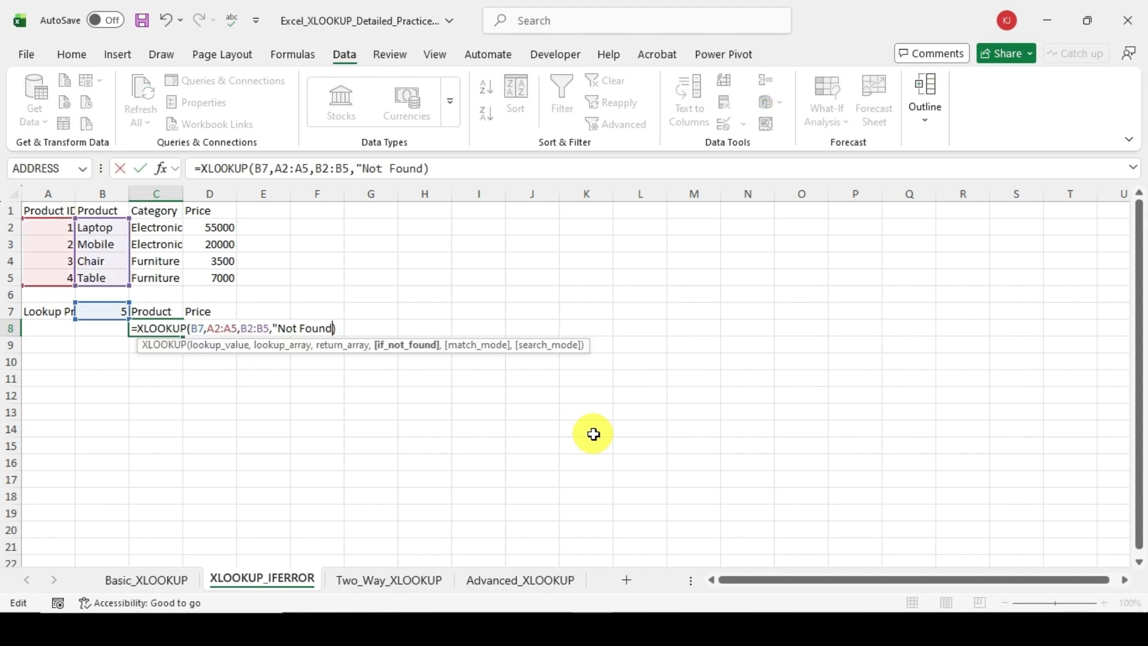
key("BackSpace")
key("BackSpace")
key("BackSpace")
key("BackSpace")
key("BackSpace")
key("BackSpace")
key("BackSpace")
key("BackSpace")
key("BackSpace")
key("BackSpace")
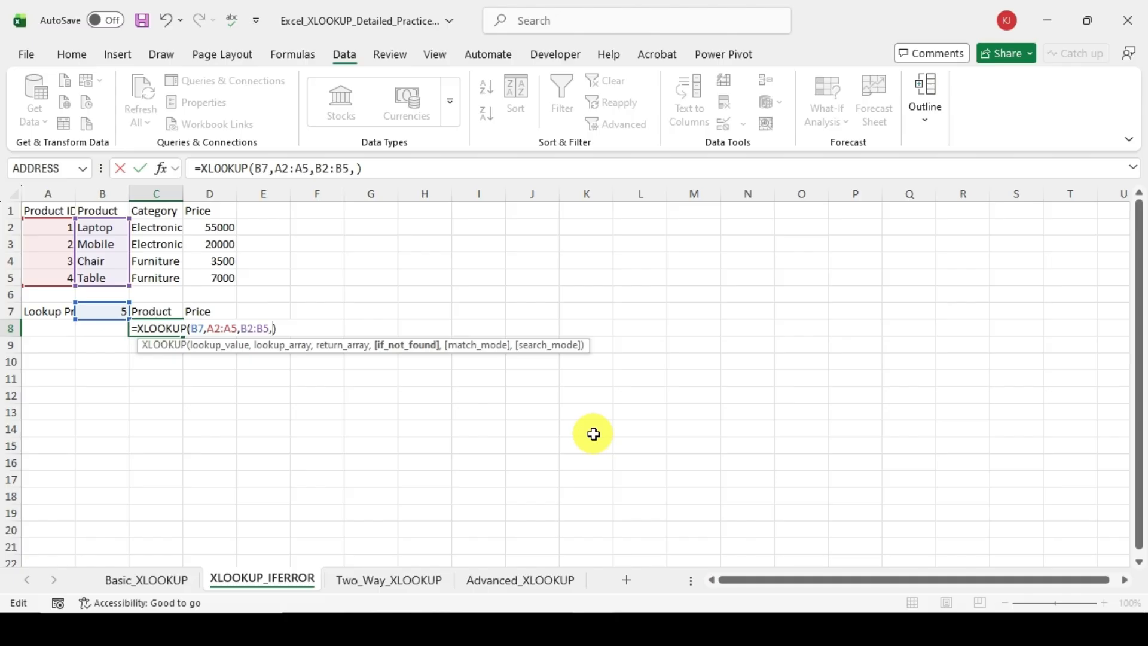
type("xl")
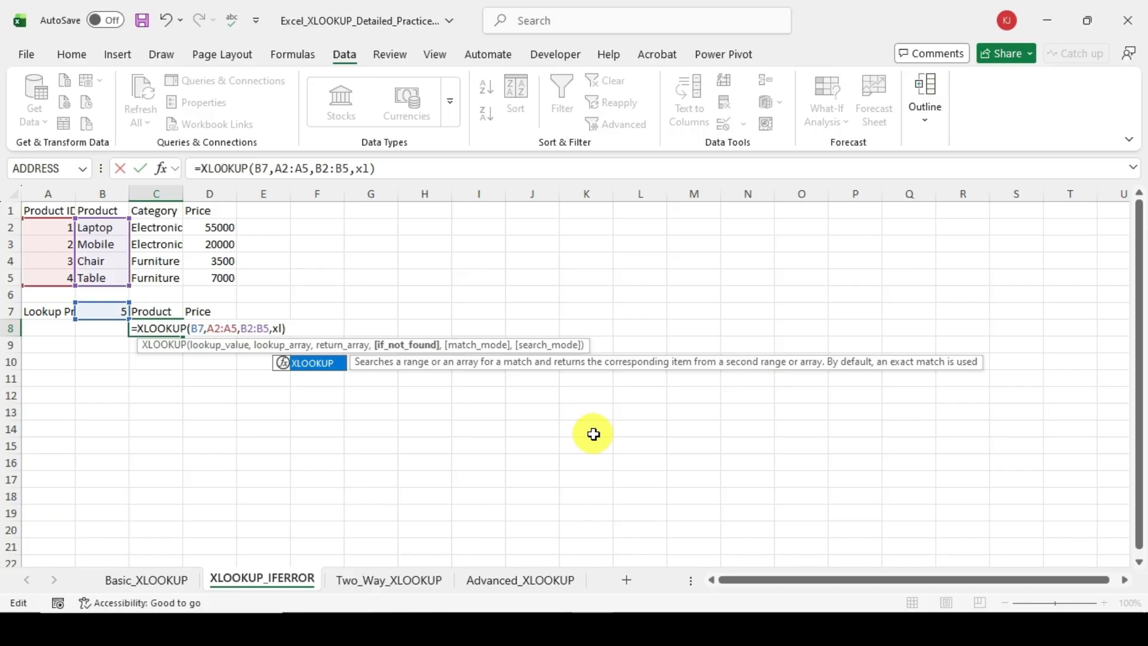
key("Tab")
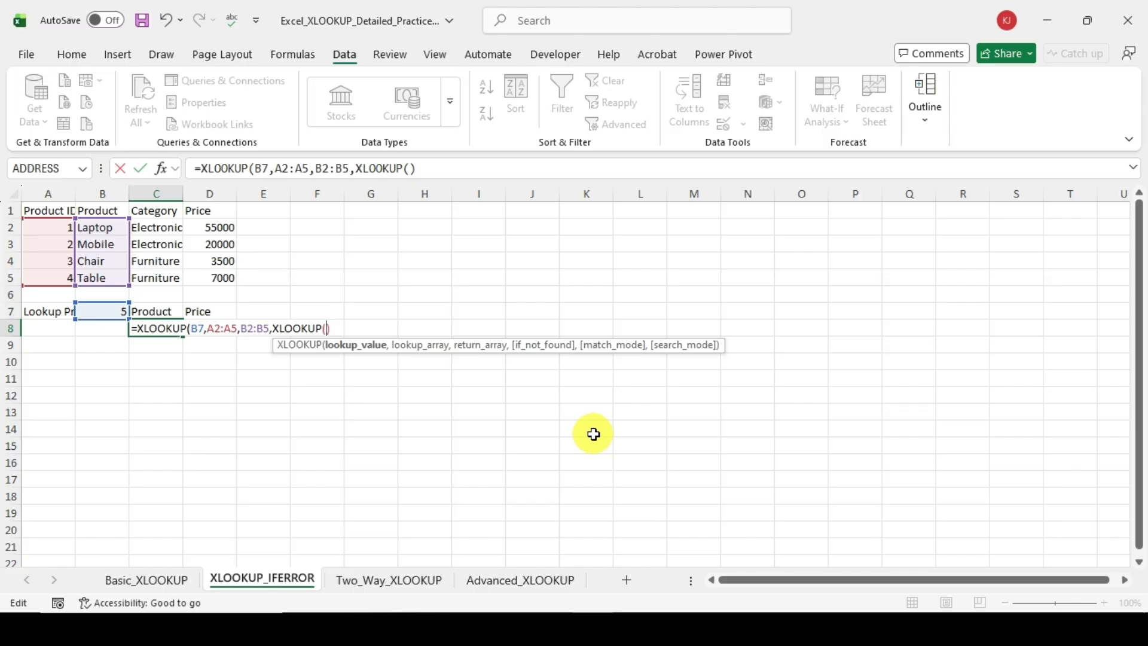
left_click(149, 584)
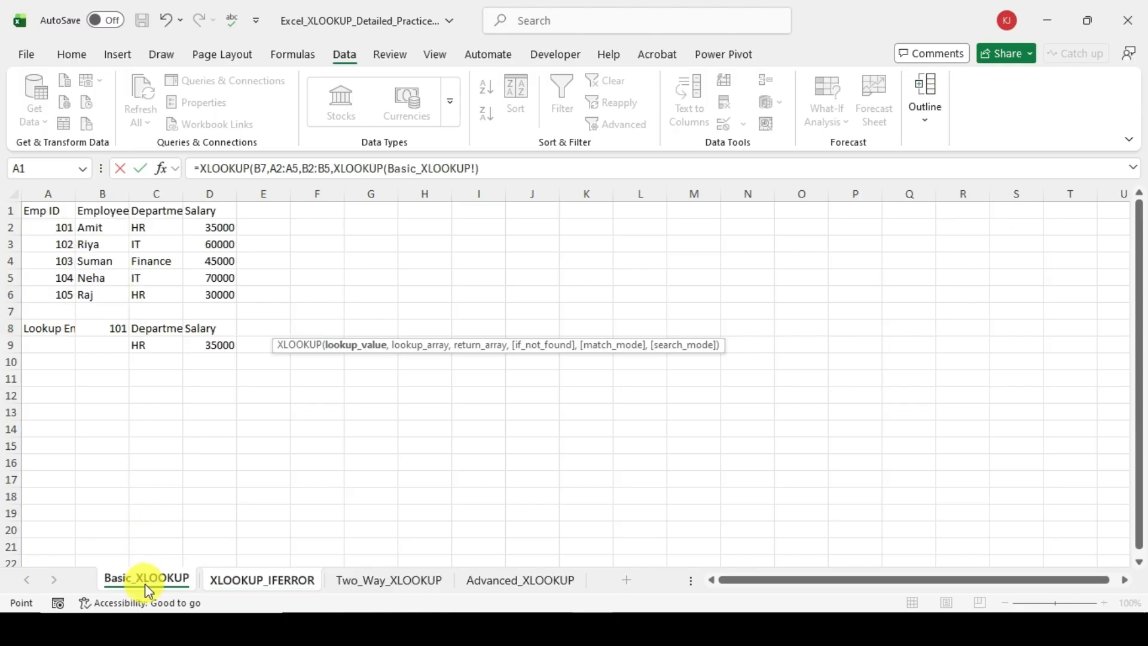
left_click(43, 229)
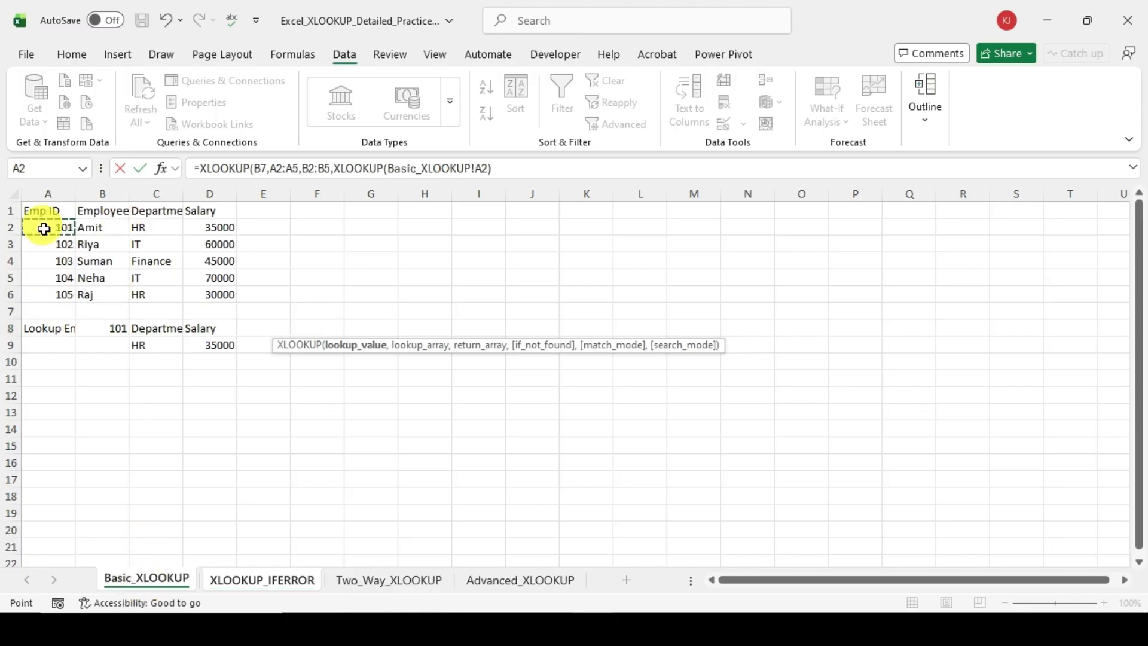
left_click_drag(44, 229, 43, 299)
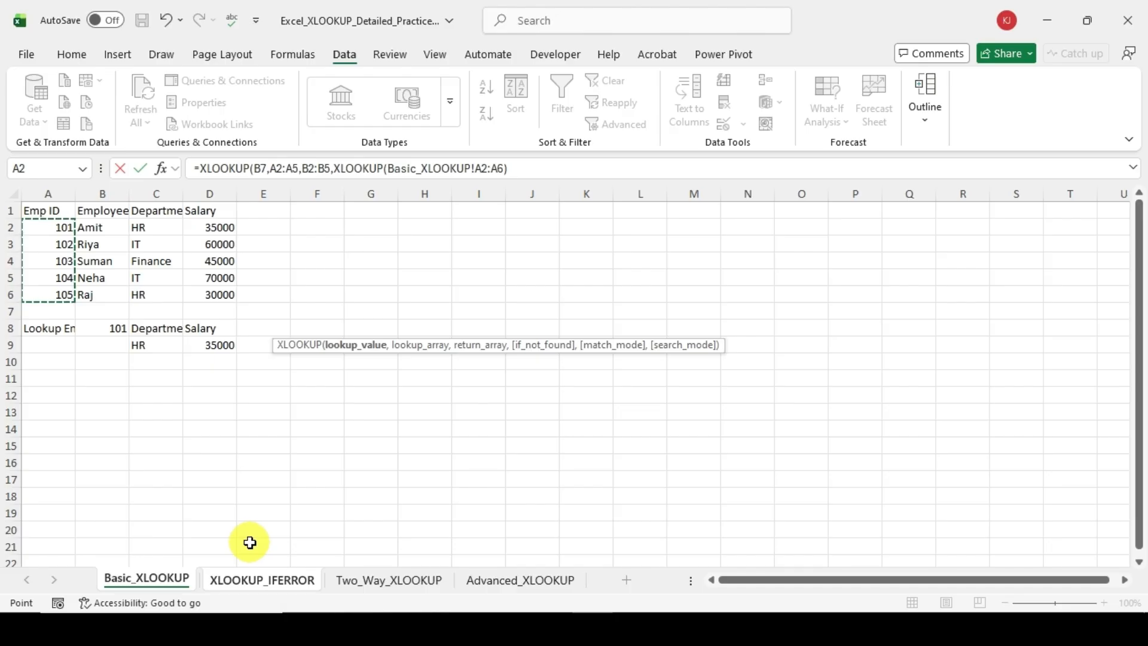
key("BackSpace")
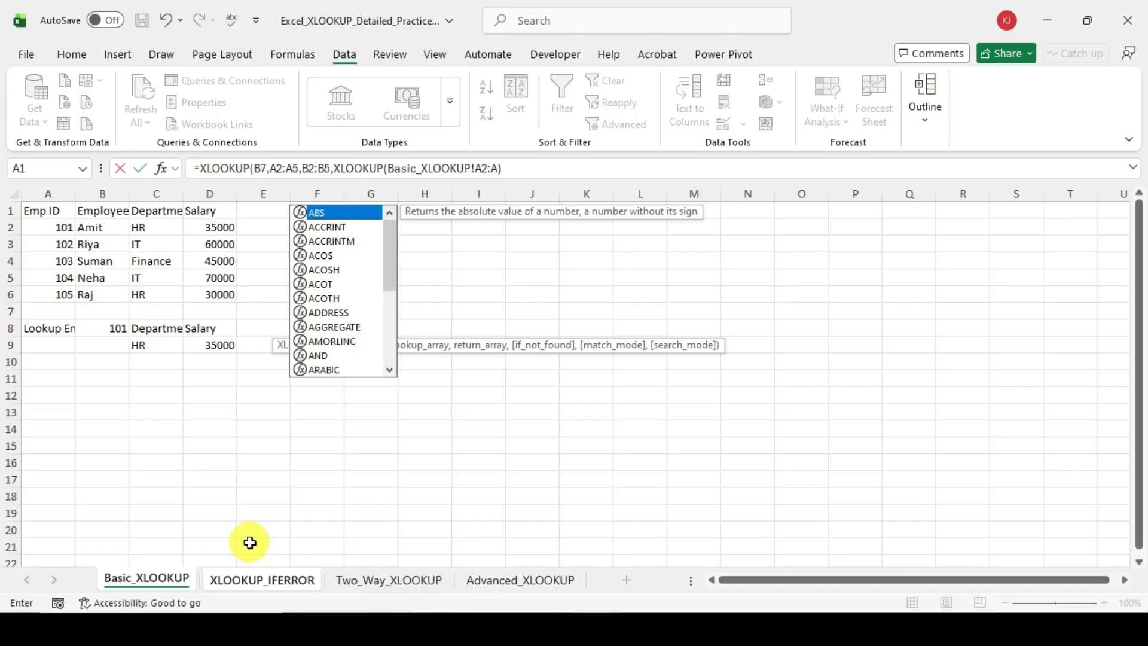
key("Escape")
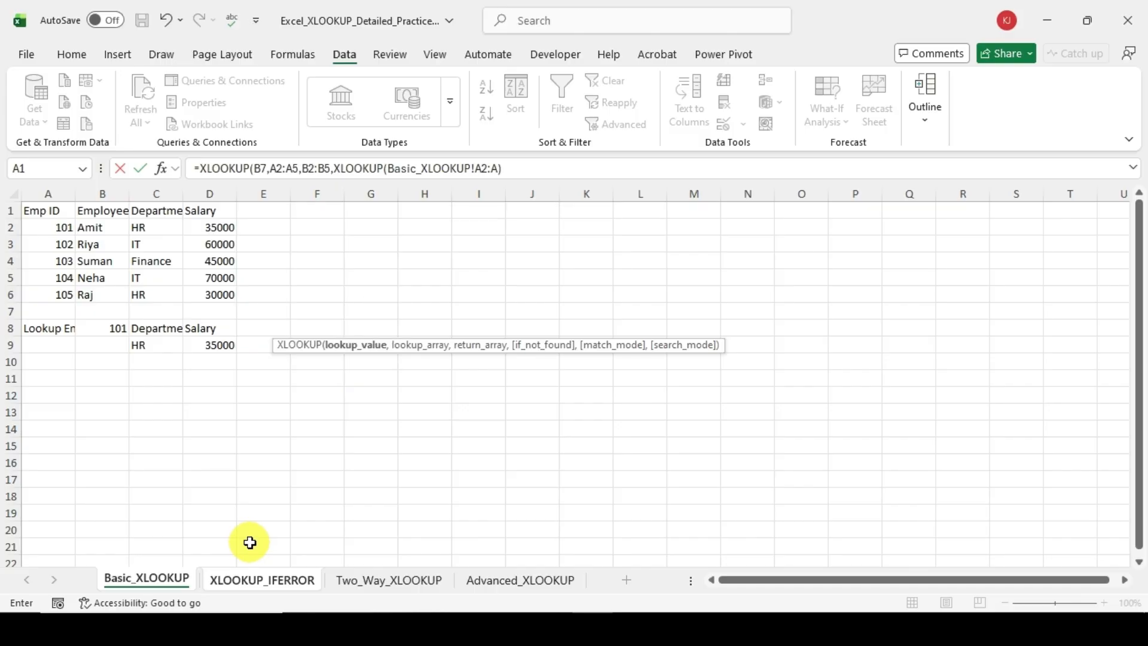
left_click(537, 164)
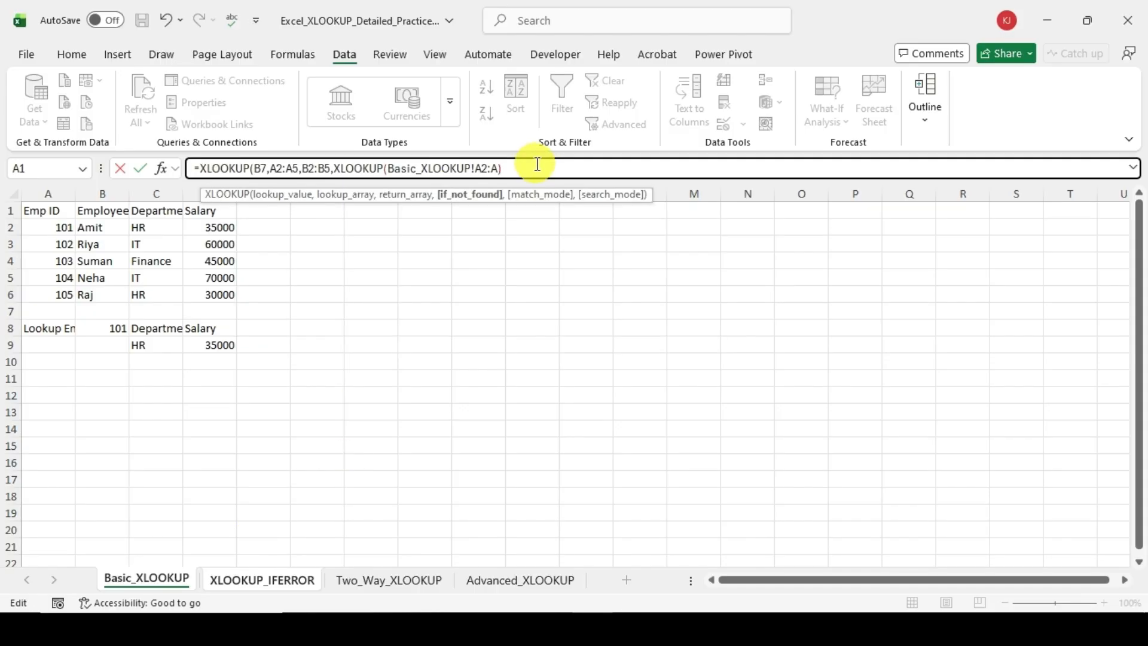
left_click(242, 580)
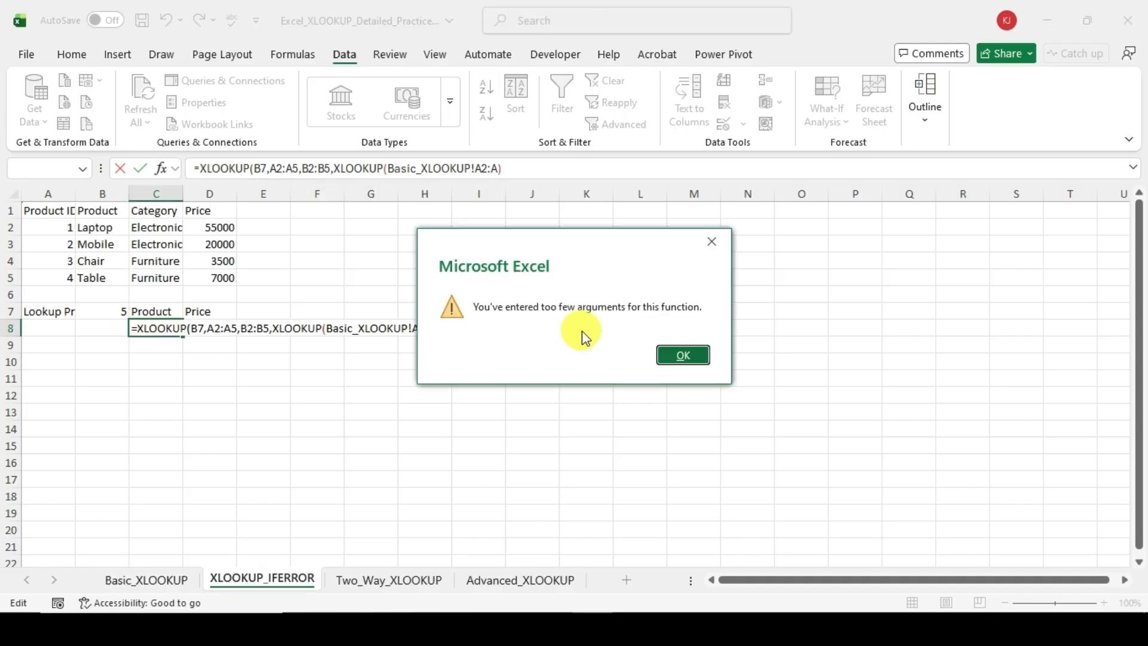
left_click(684, 357)
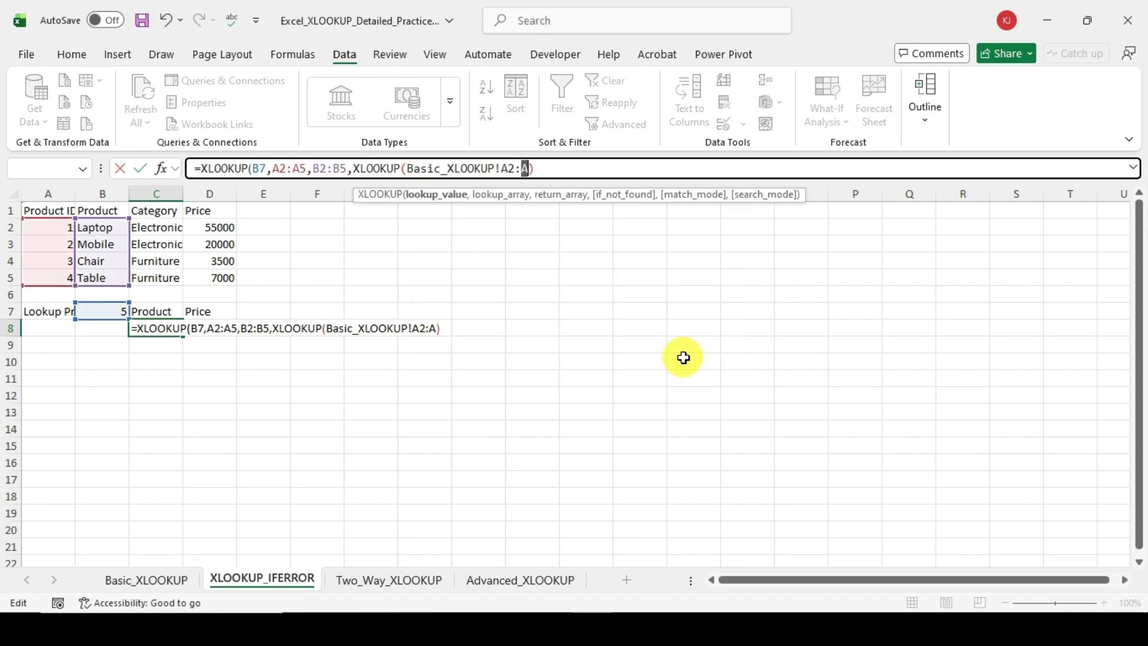
key("Right")
key("Right")
key("BackSpace")
key("BackSpace")
key("BackSpace")
key("BackSpace")
key("BackSpace")
key("BackSpace")
key("BackSpace")
key("BackSpace")
key("BackSpace")
key("BackSpace")
key("BackSpace")
key("BackSpace")
key("BackSpace")
key("BackSpace")
key("BackSpace")
key("BackSpace")
key("BackSpace")
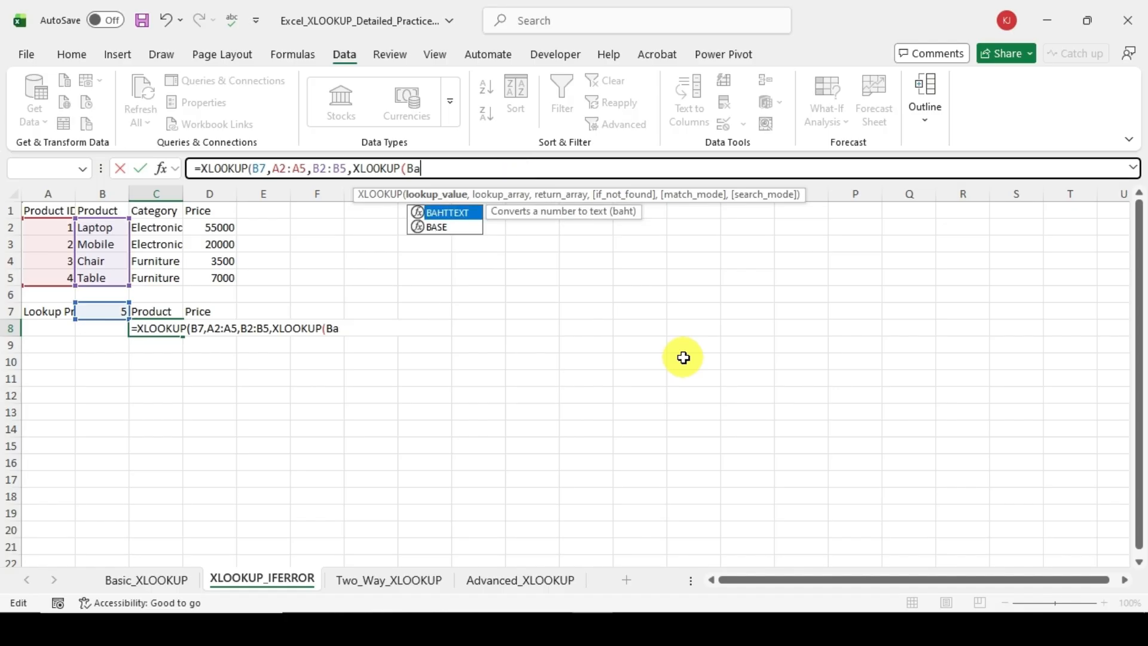
key("BackSpace")
key("BackSpace")
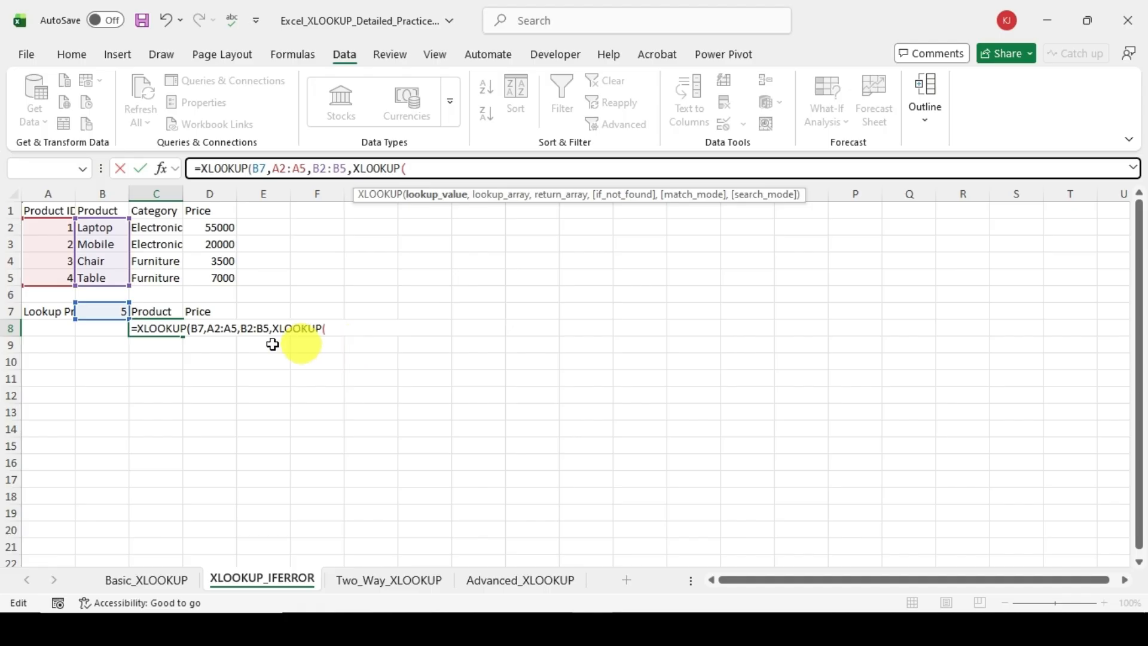
Step: Complete the nested XLOOKUP in C8 with lookup value B7, lookup array Basic_XLOOKUP!A2:A6 and return array Basic_XLOOKUP!C2:C6
left_click(101, 312)
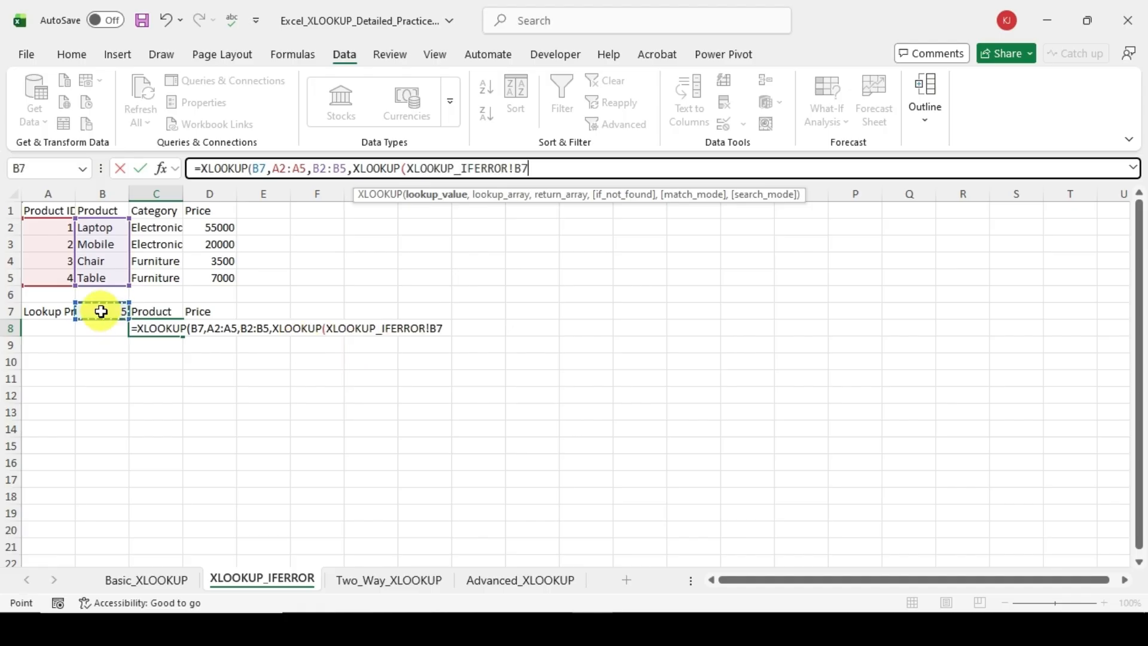
type(",")
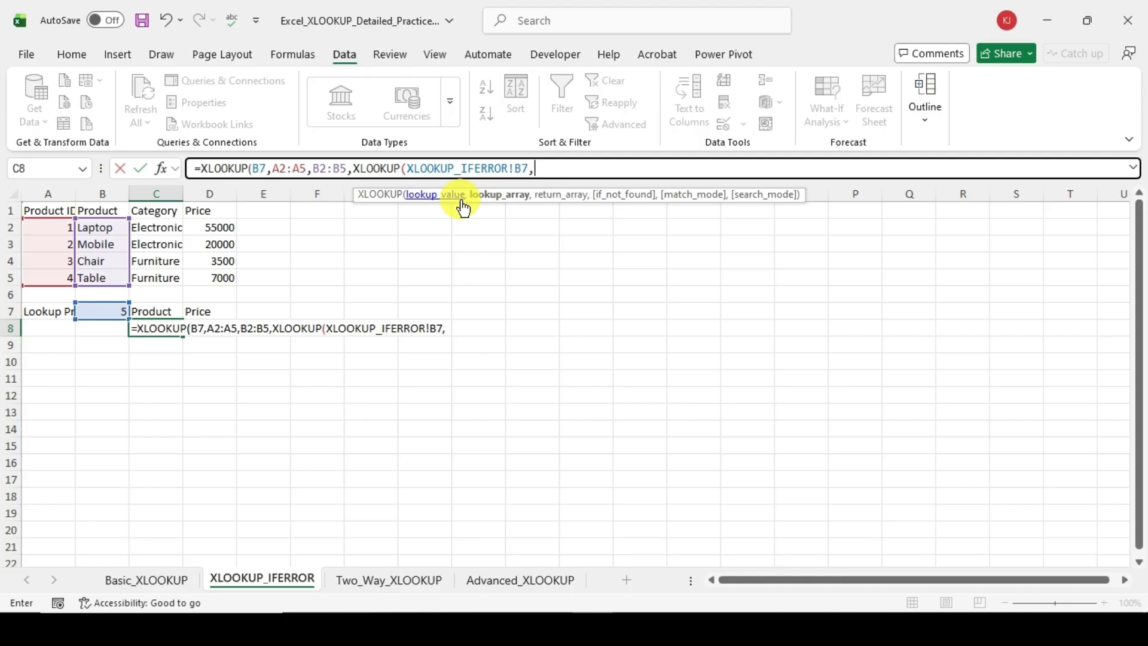
left_click(160, 583)
left_click_drag(62, 228, 54, 300)
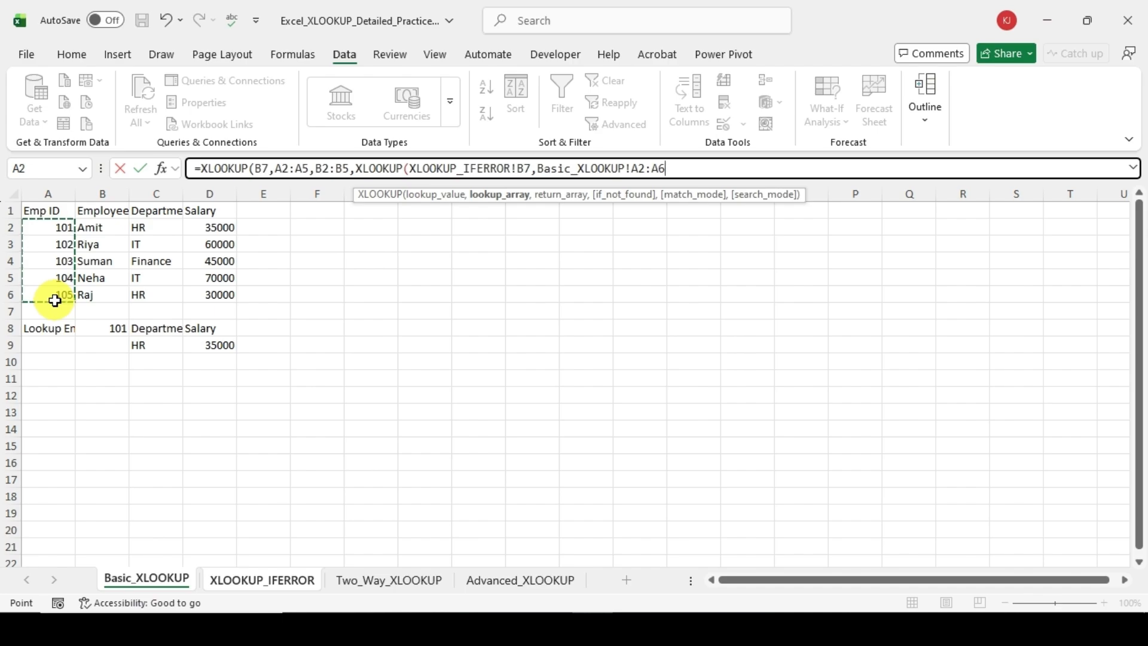
type(",")
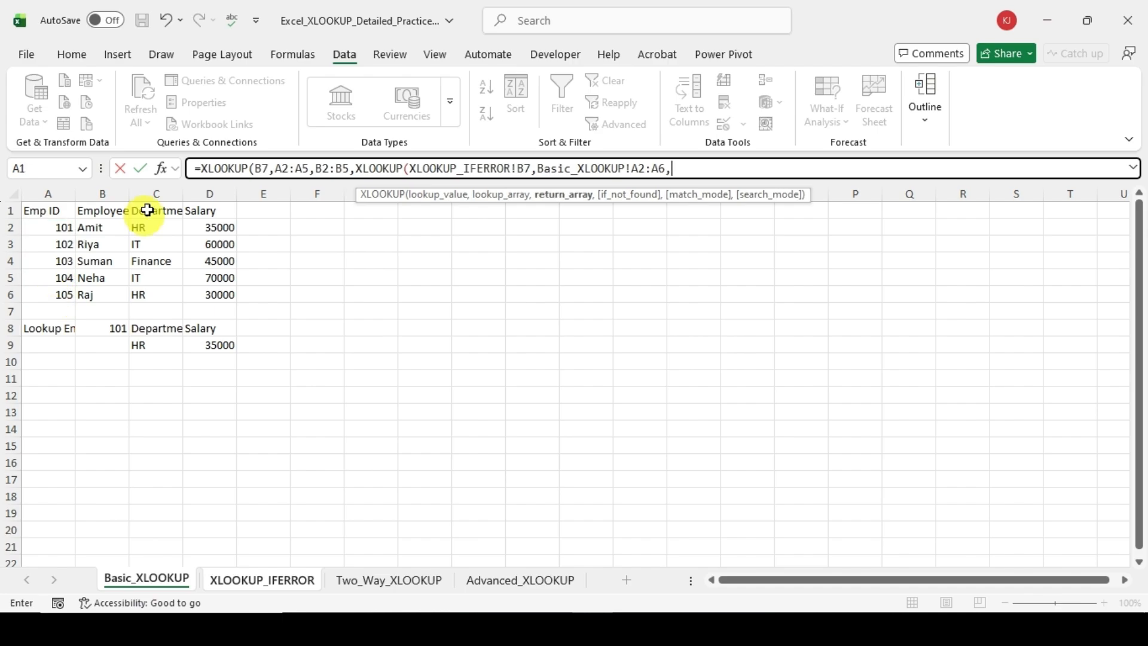
left_click_drag(139, 228, 149, 287)
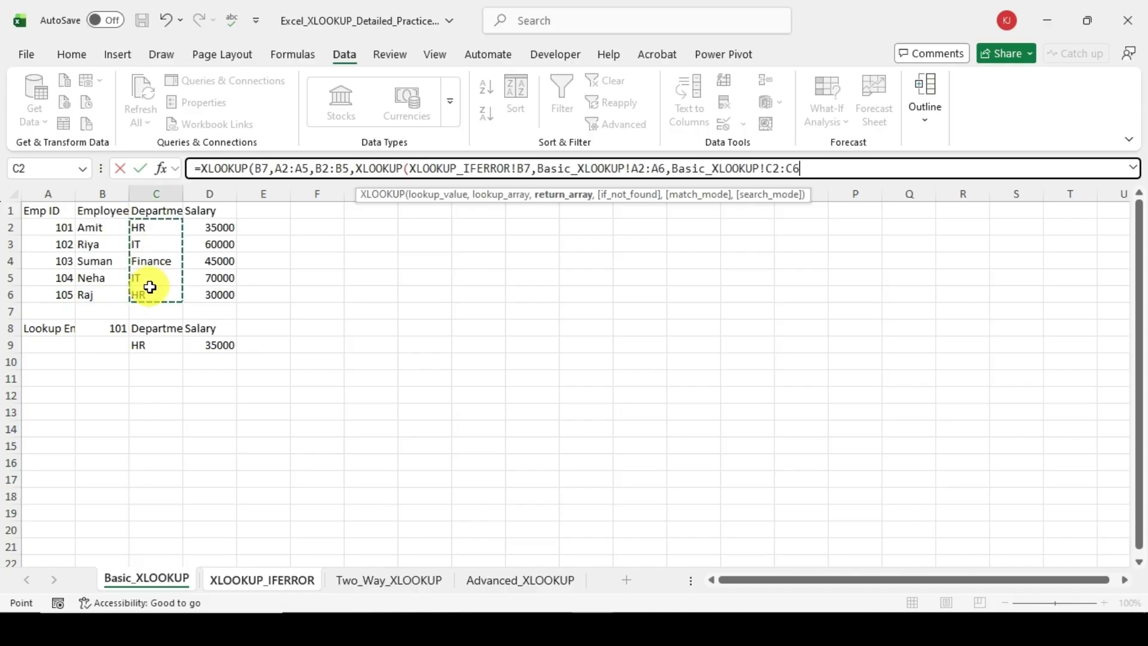
type(")")
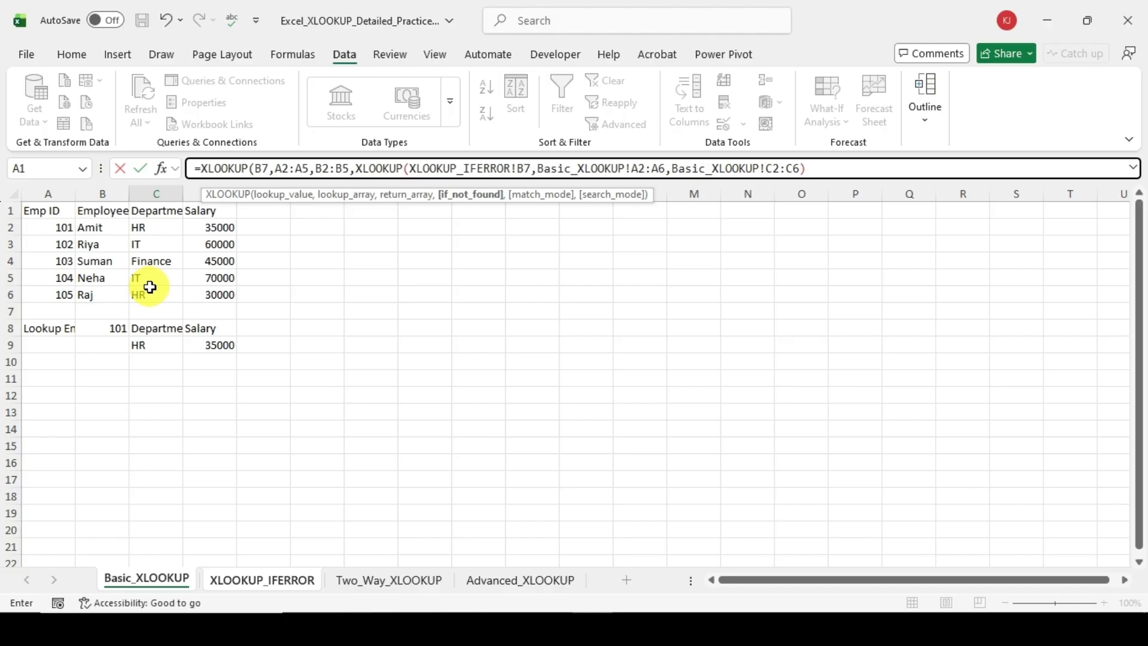
type(")")
key("Return")
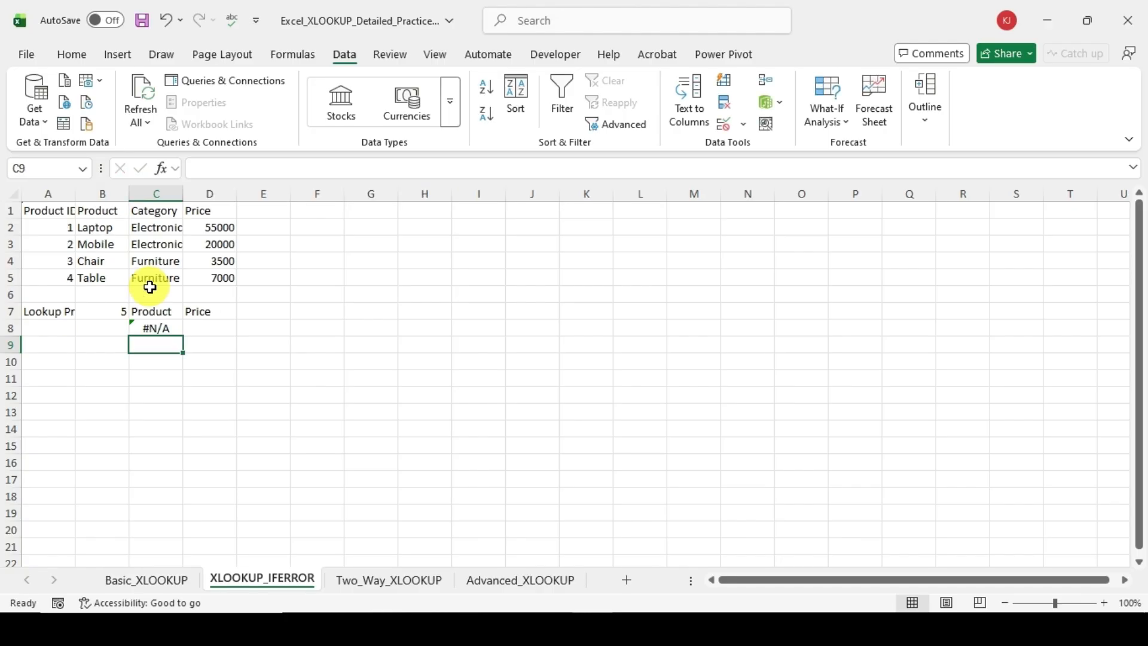
key("Up")
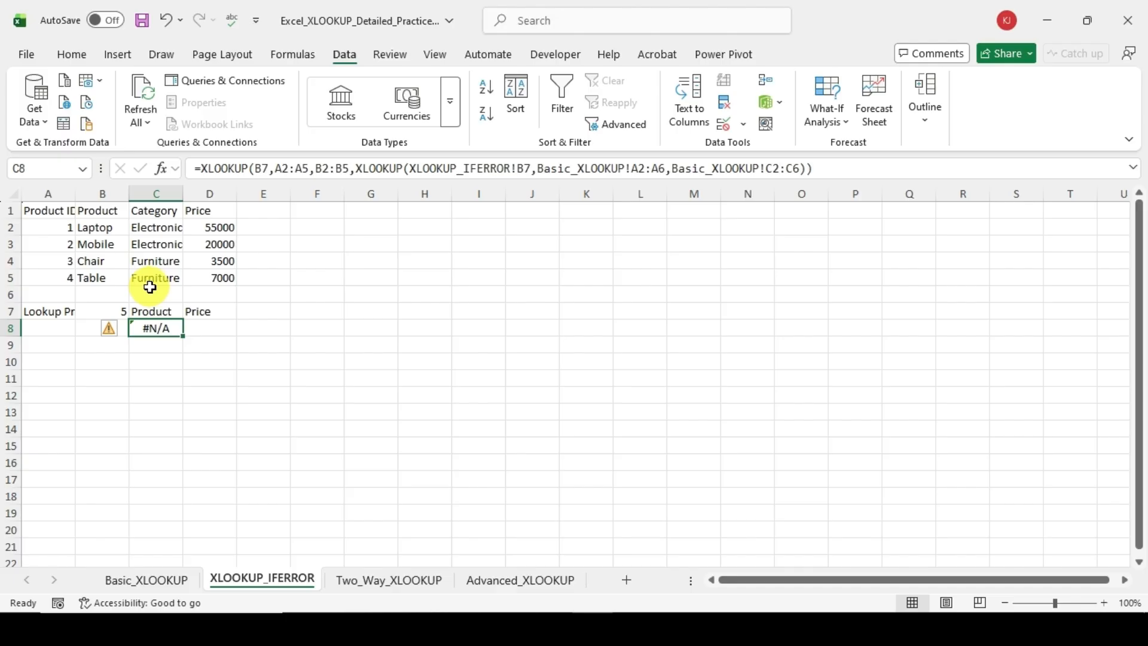
Step: Start an XLOOKUP formula in D8 under Price with B7 as the lookup value
key("Right")
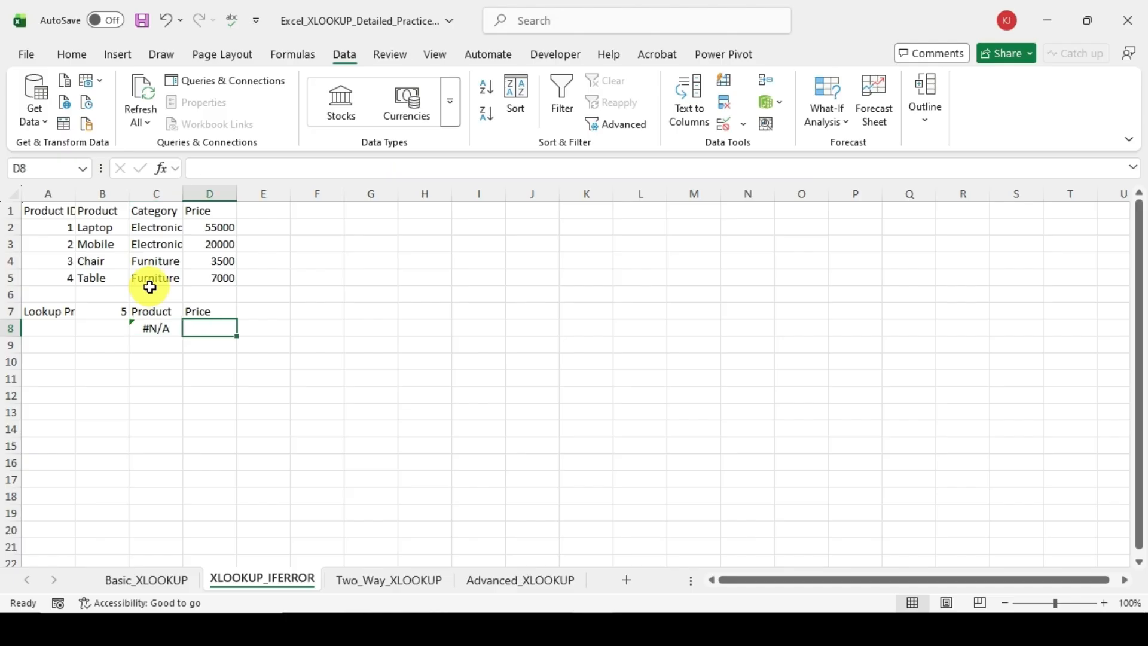
type("=xl")
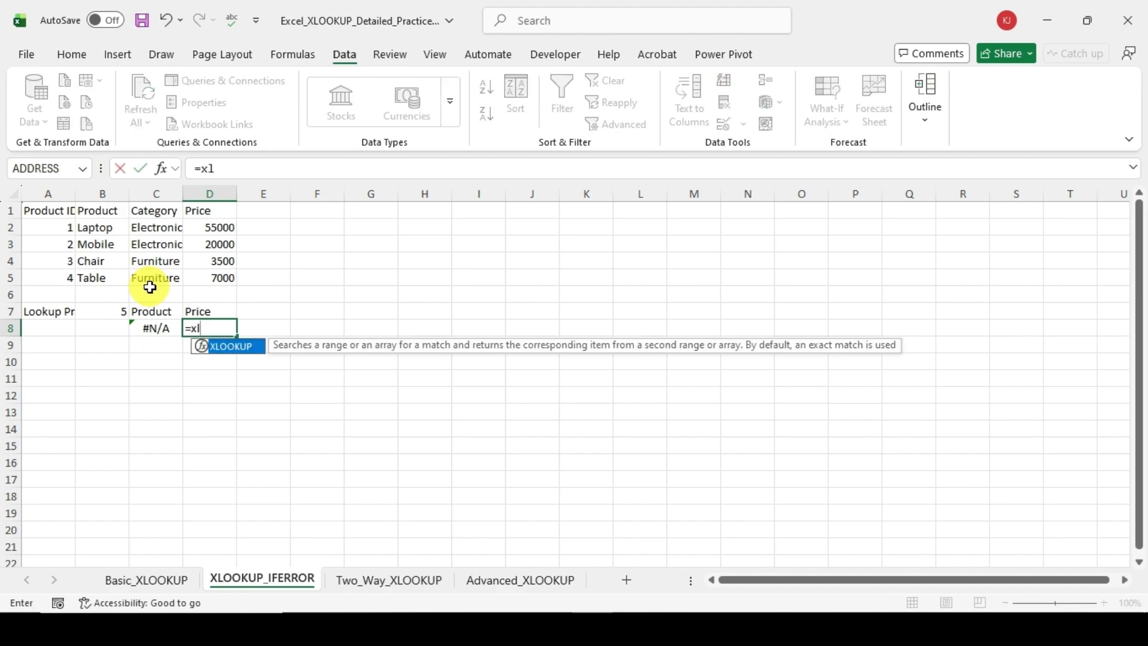
key("Tab")
key("Left")
key("Left")
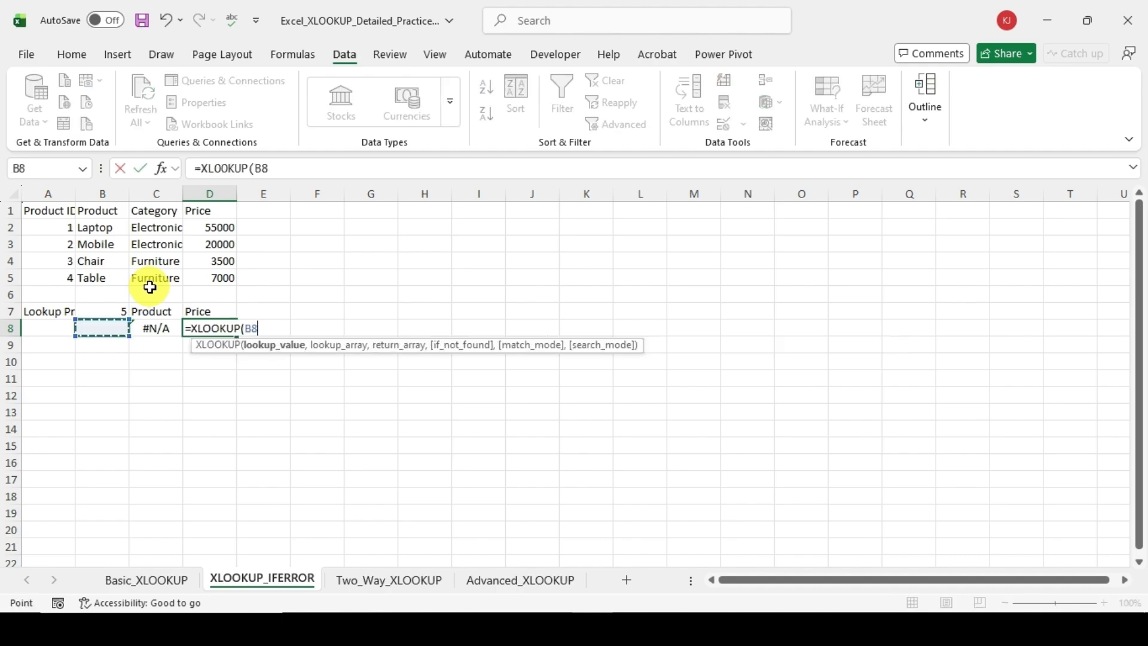
key("Up")
type(",")
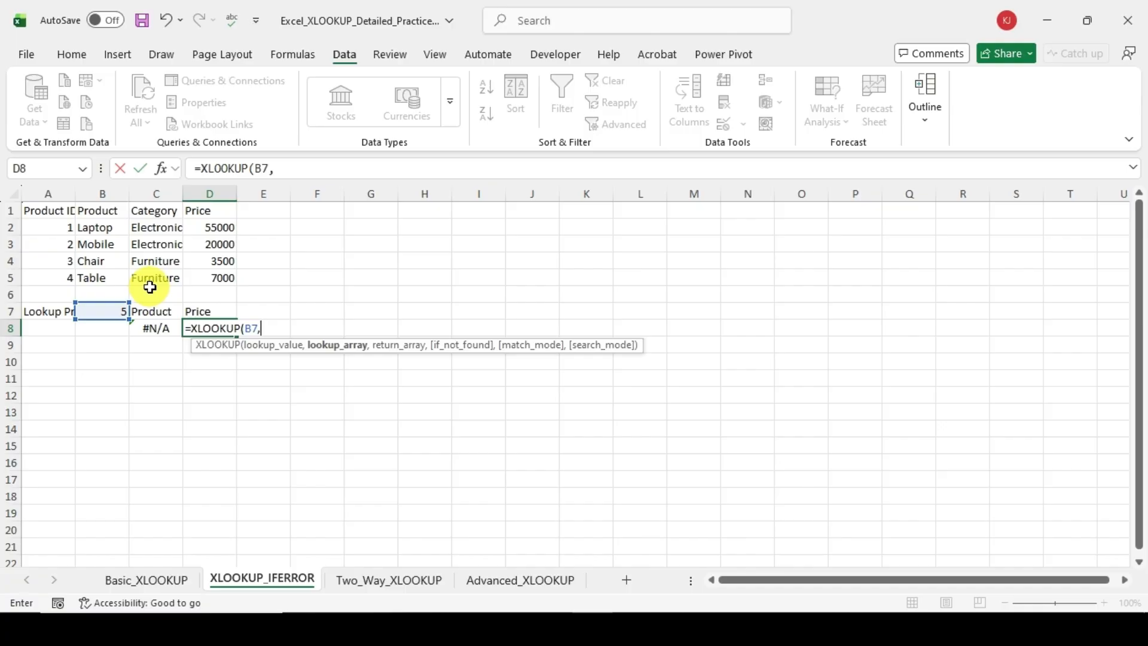
Step: Set the Product ID range A2:A5 as the lookup array of the D8 formula
key("Left")
key("Left")
key("Left")
key("Up")
key("Up")
key("Up")
key("shift+Up")
key("shift+Up")
key("shift+Up")
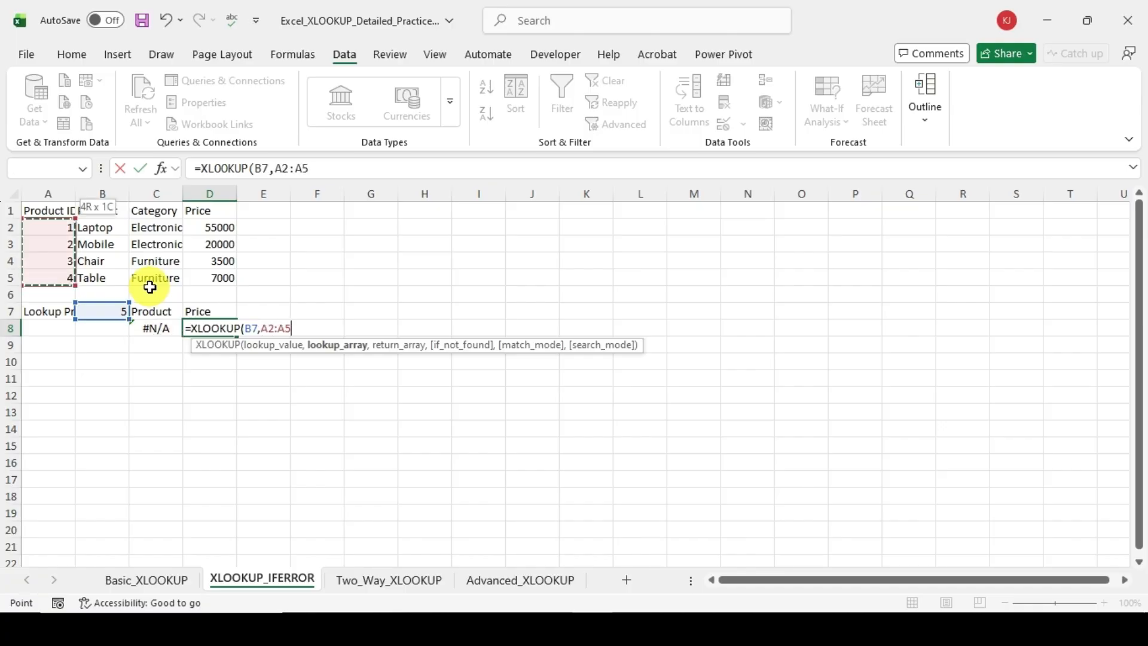
type(",")
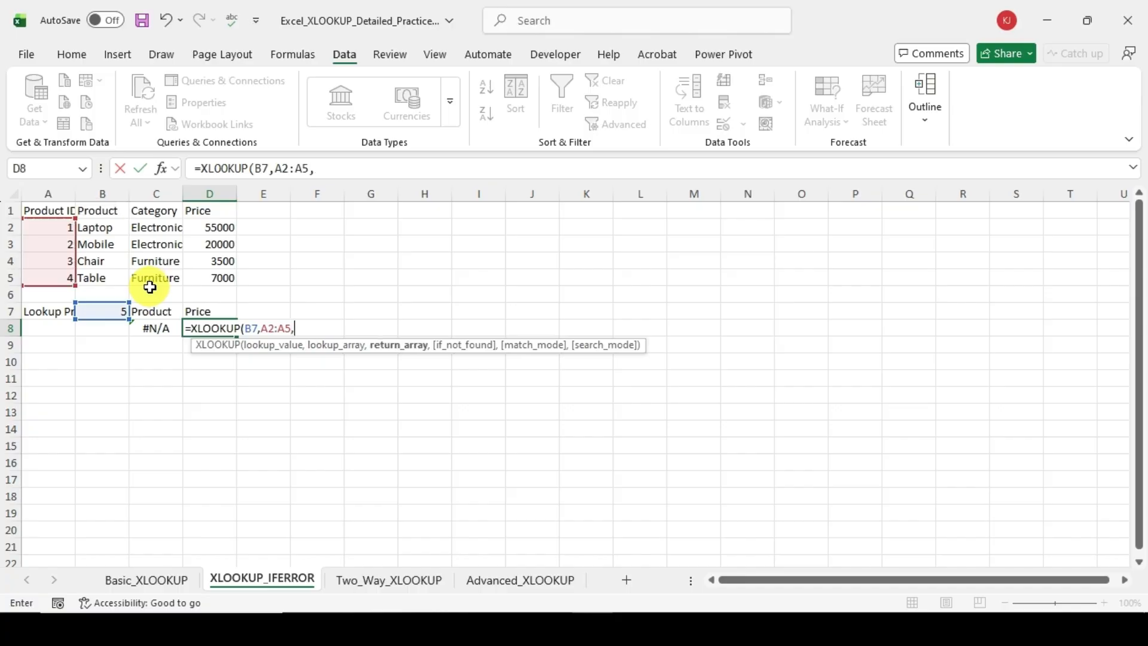
Step: Set the Price range D2:D5 as the return array of the D8 formula
key("Right")
key("Up")
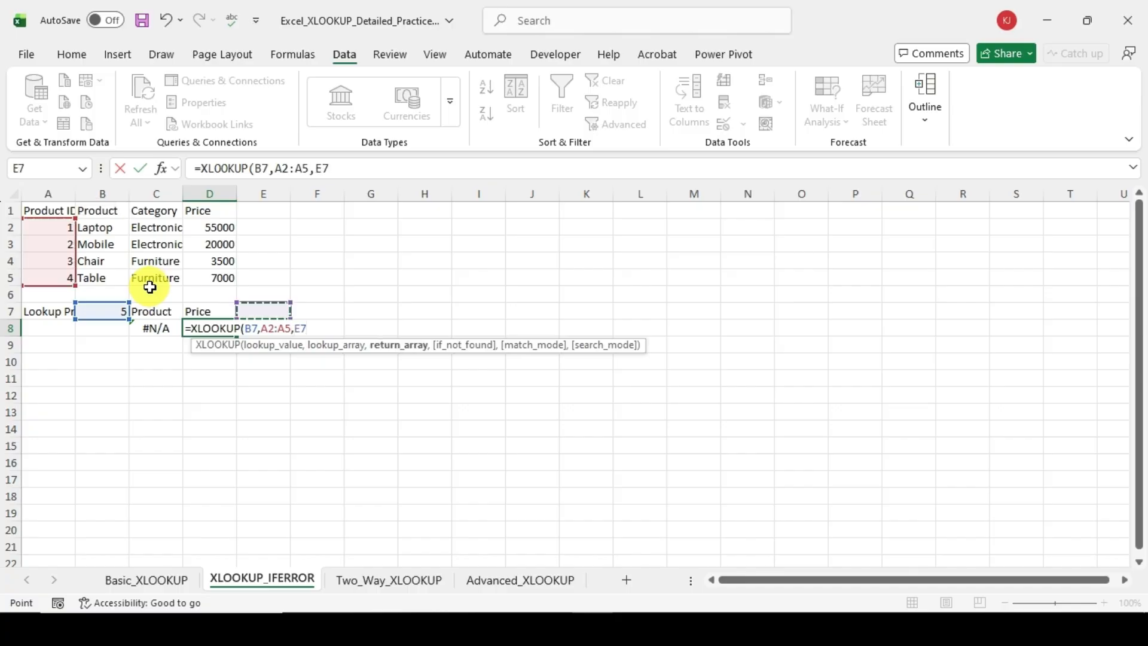
key("Left")
key("Up")
key("Up")
key("Up")
key("Up")
key("Up")
key("shift+Down")
key("shift+Down")
key("shift+Down")
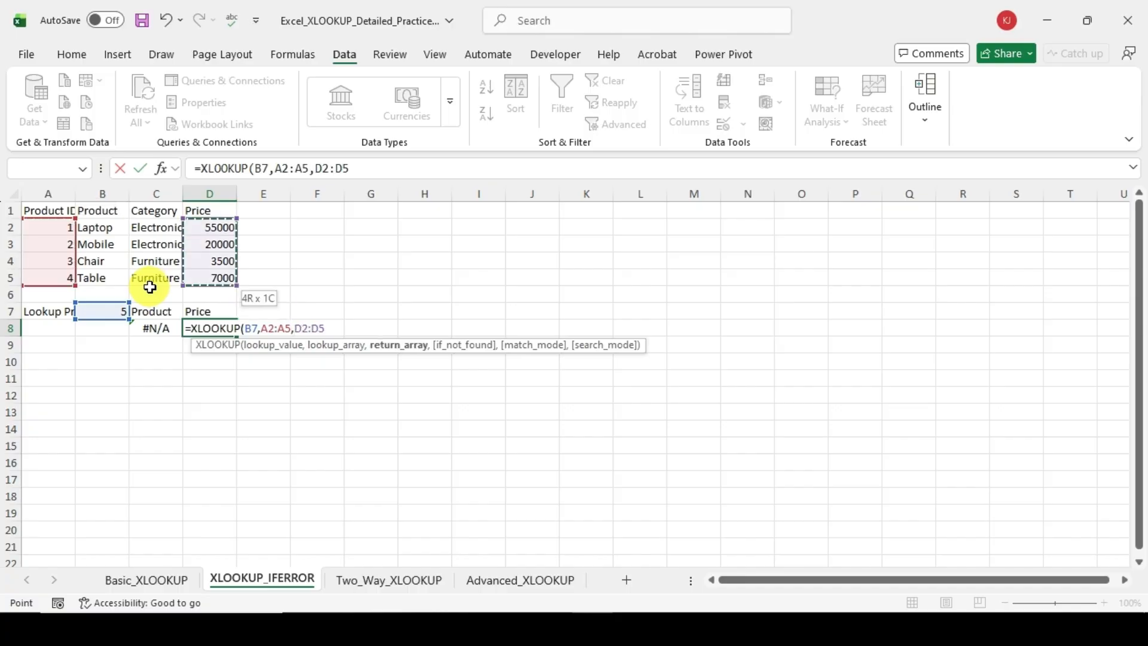
type(",")
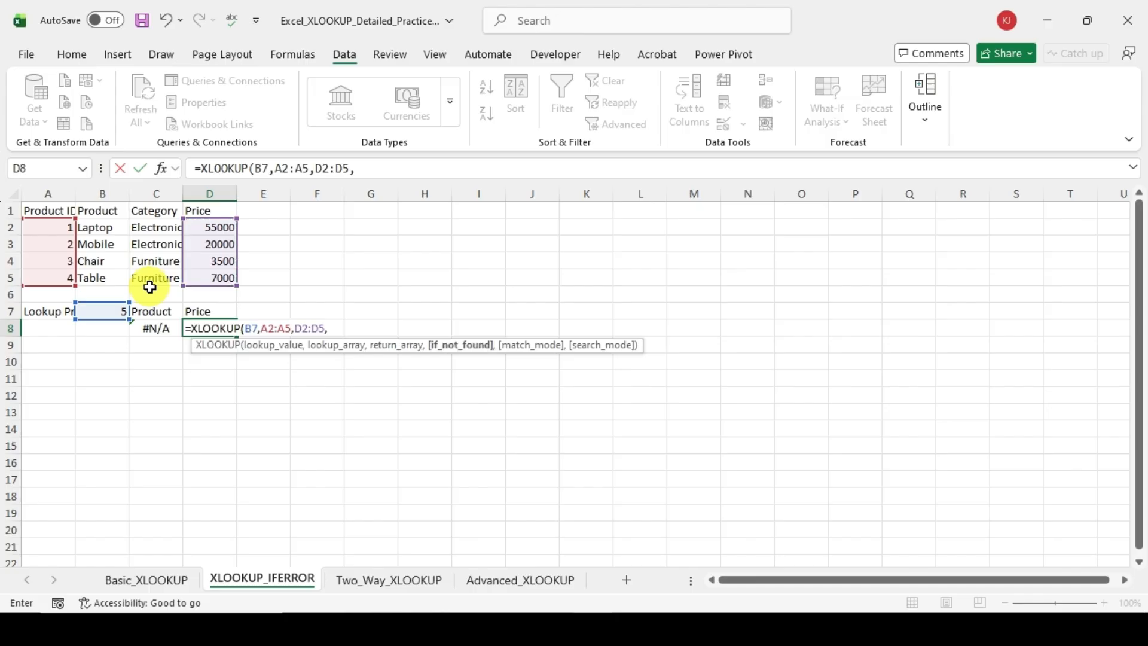
type("x")
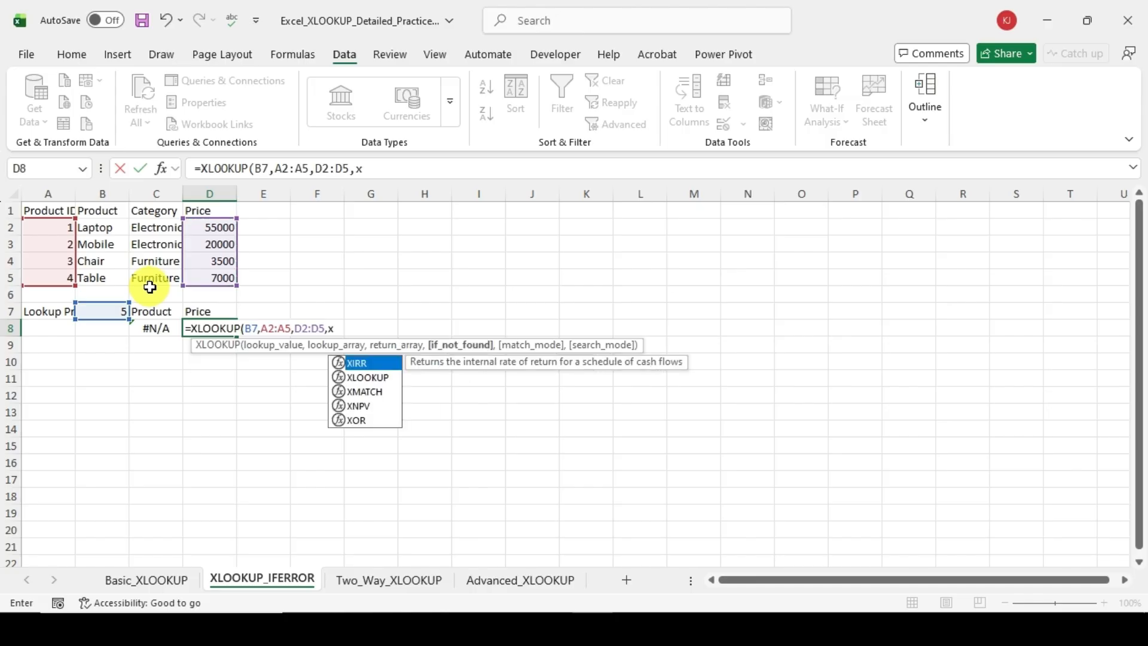
Step: Nest an XLOOKUP as the if_not_found argument of the D8 formula, with B7 as its lookup value
key("Down")
key("Tab")
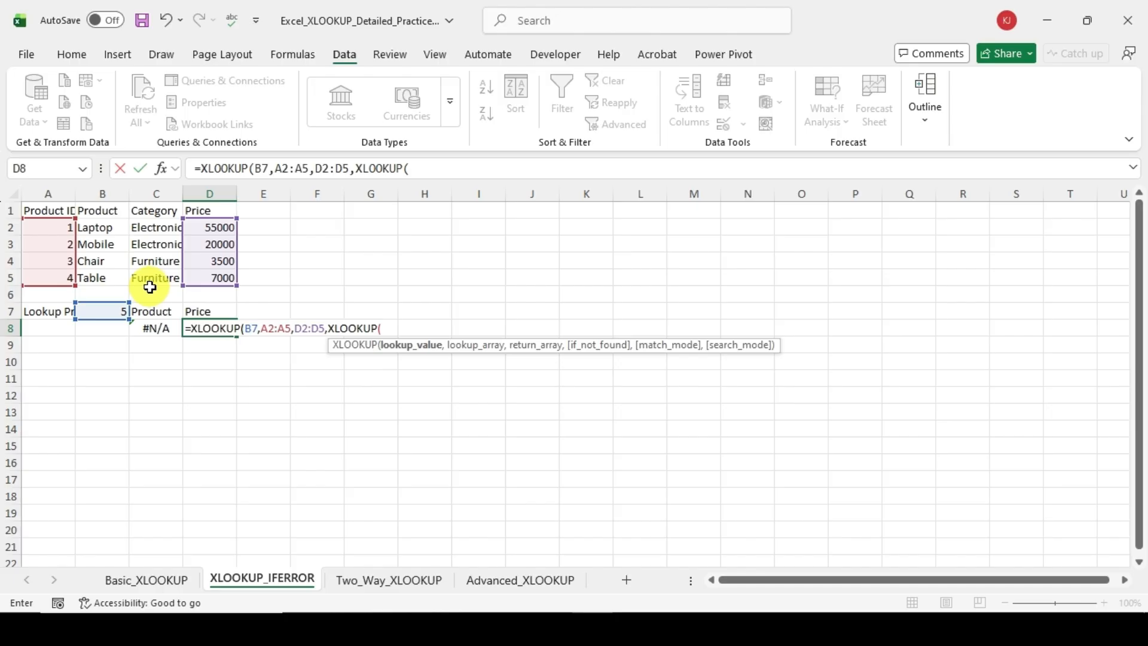
key("Left")
key("Left")
key("Up")
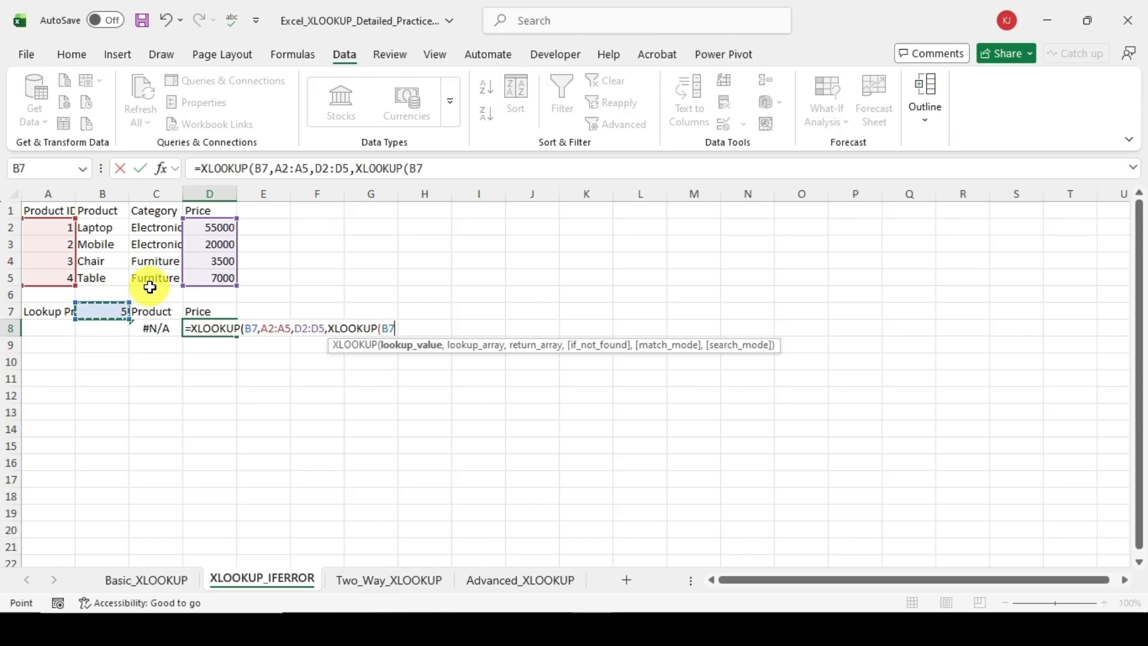
type(",")
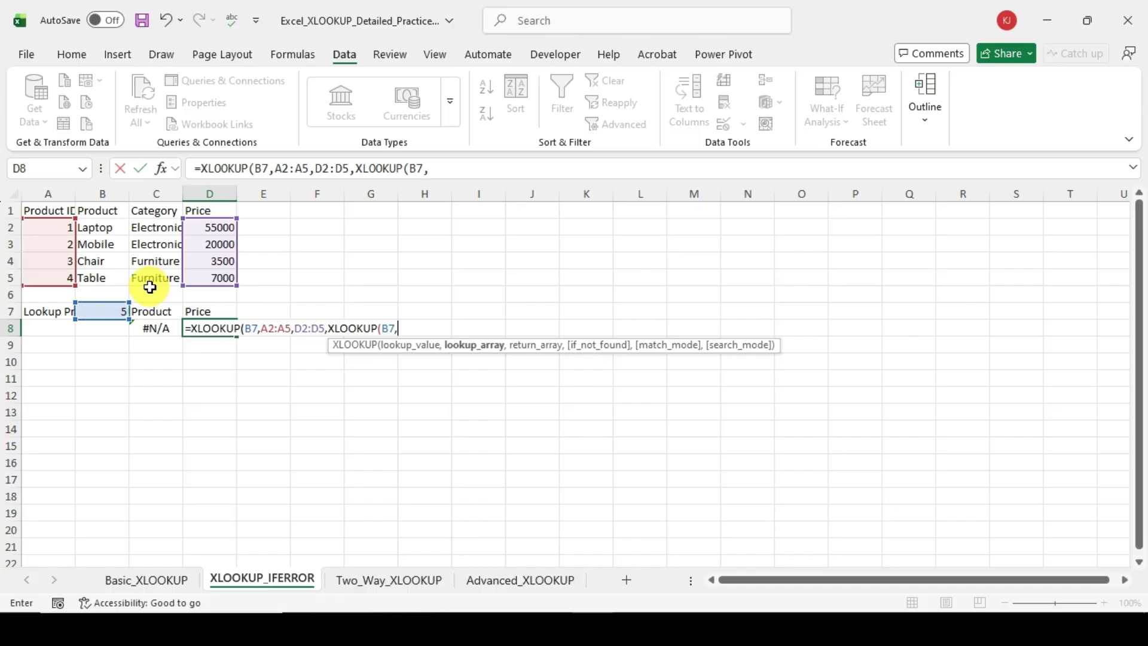
Step: Complete the nested XLOOKUP in D8 with lookup array Basic_XLOOKUP!A2:A6 and return array Basic_XLOOKUP!C2:C6
left_click(141, 579)
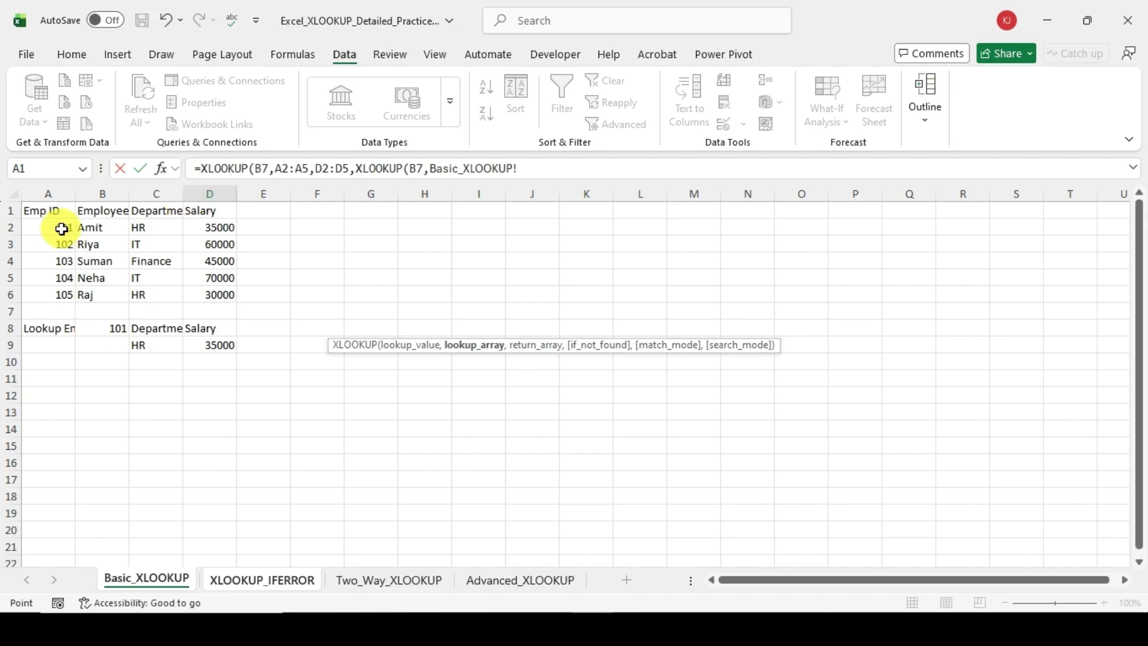
left_click_drag(62, 229, 56, 299)
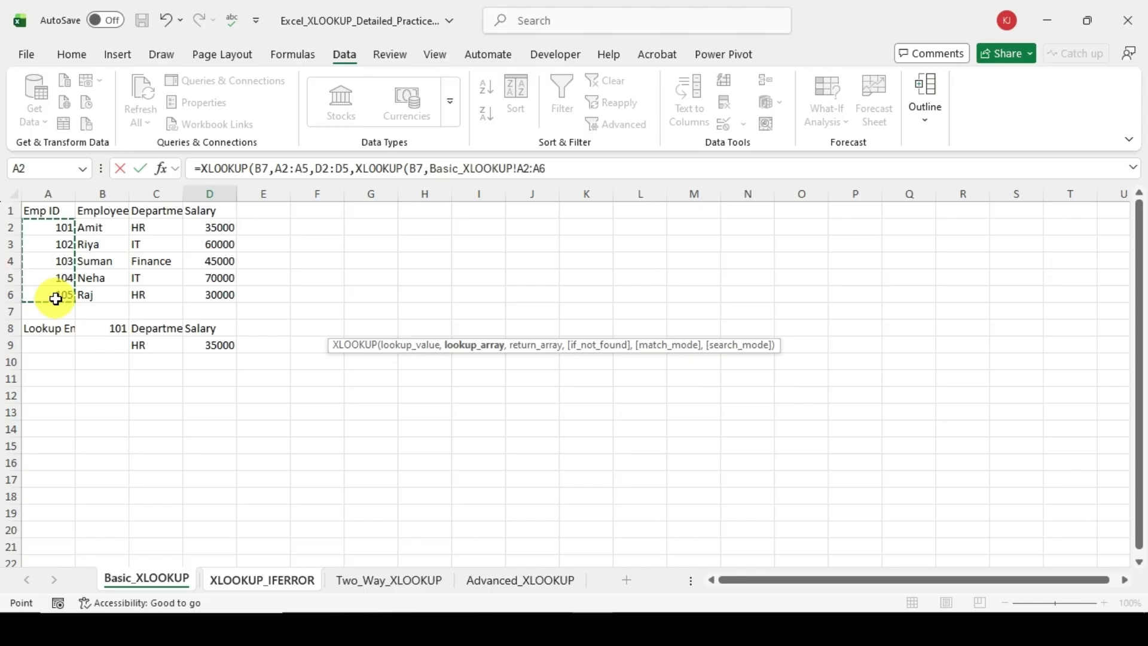
type(",")
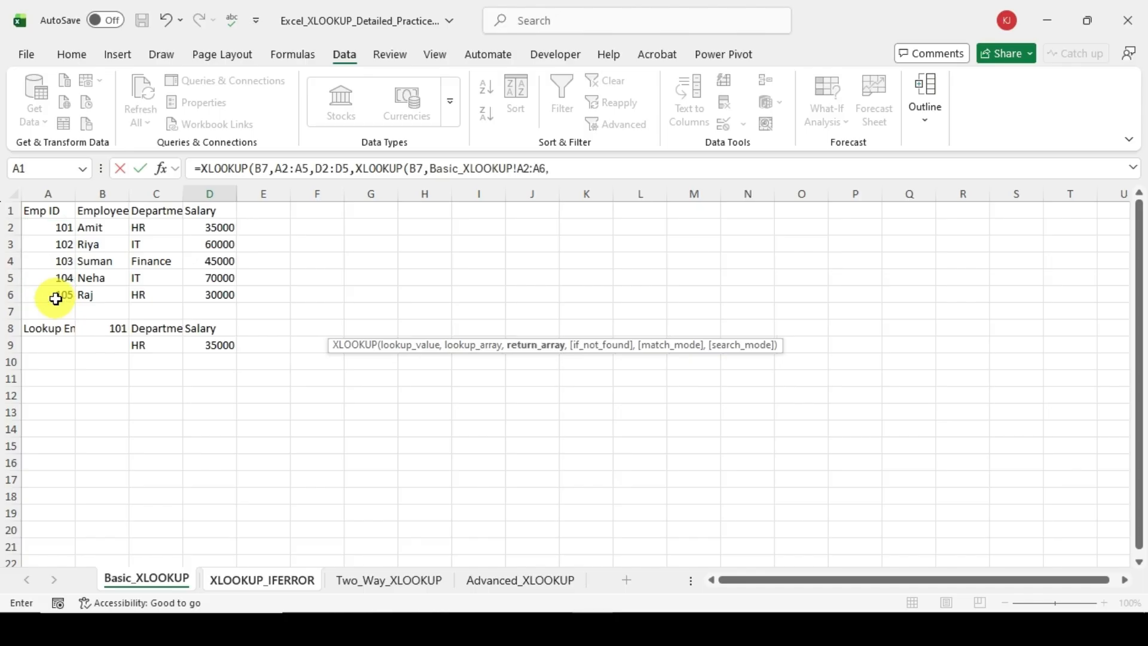
left_click_drag(160, 225, 152, 292)
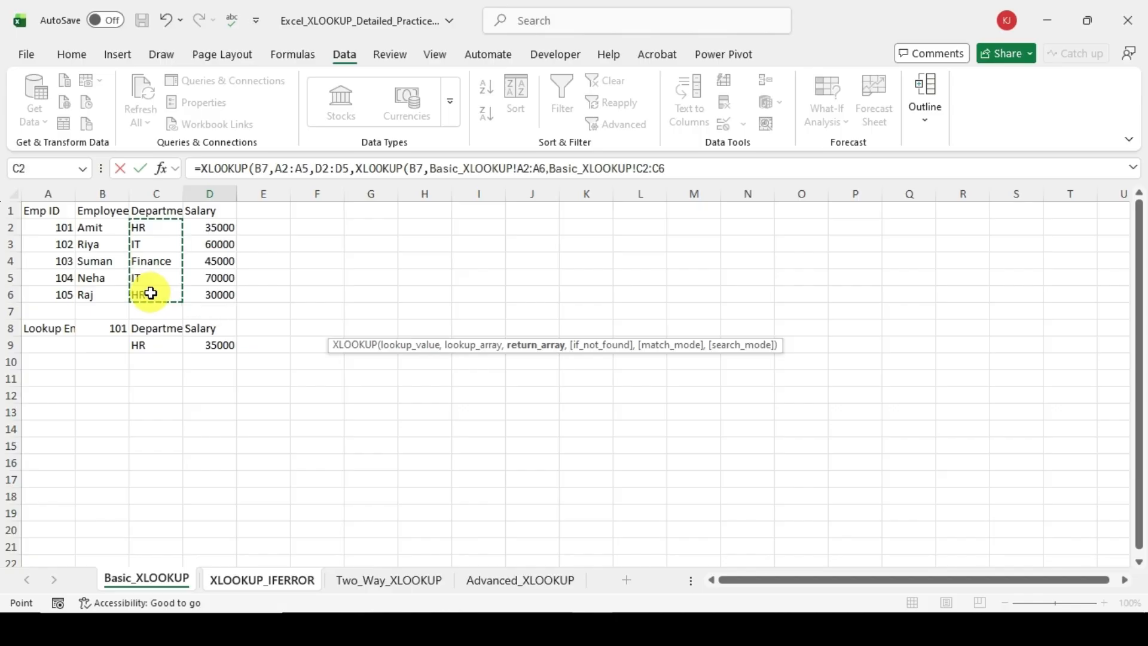
type(")")
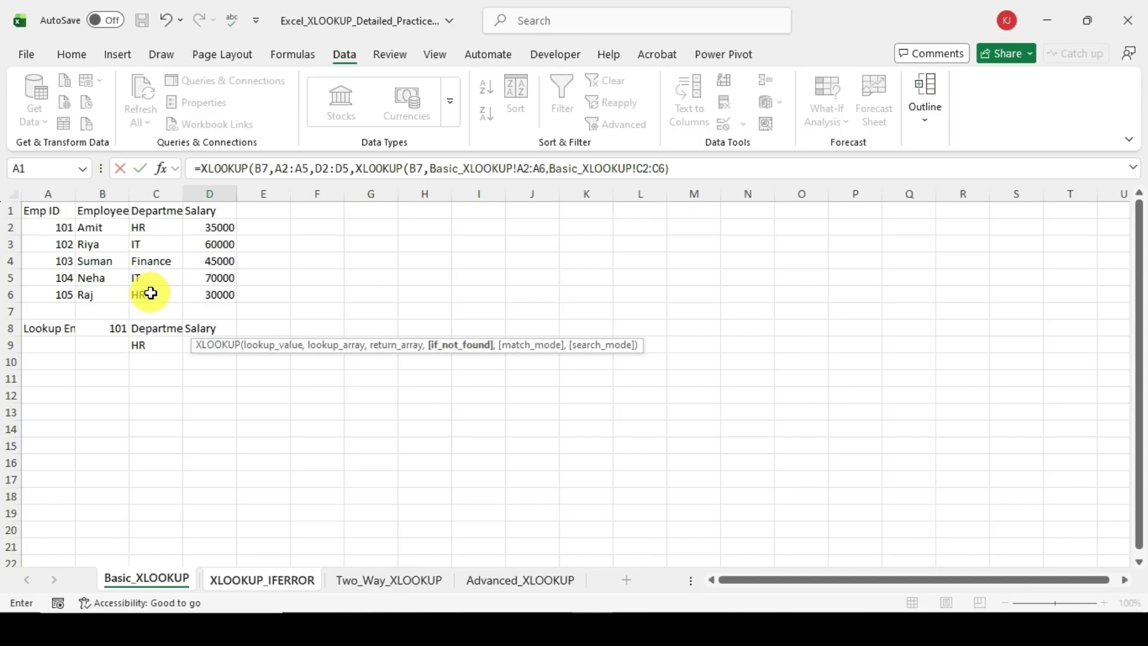
type(")")
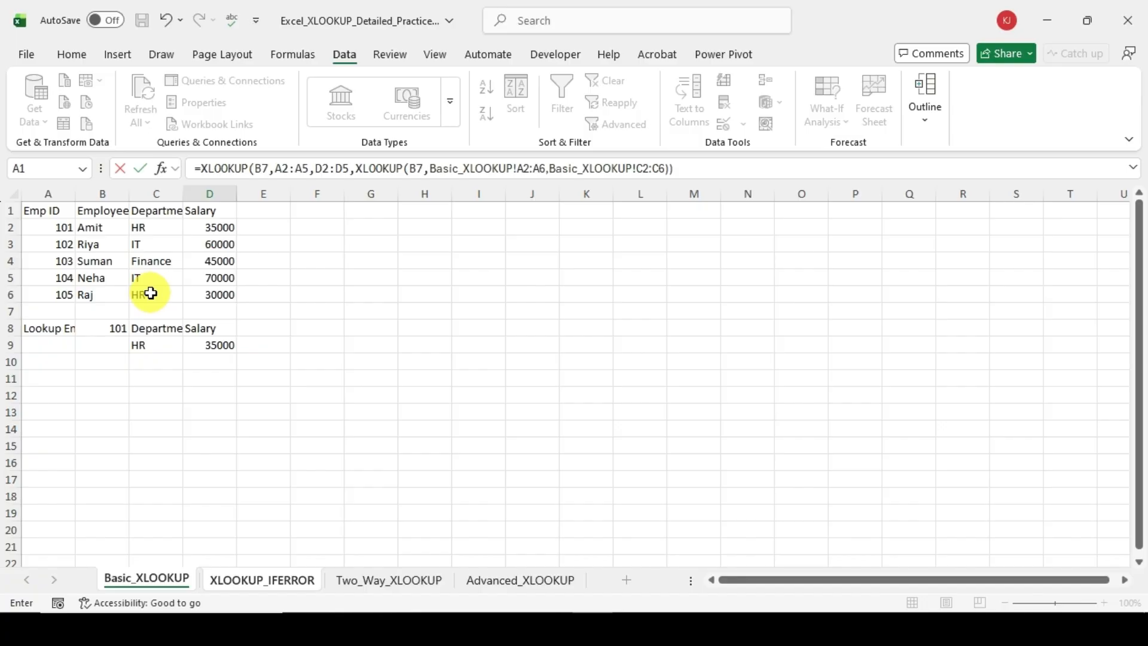
key("Return")
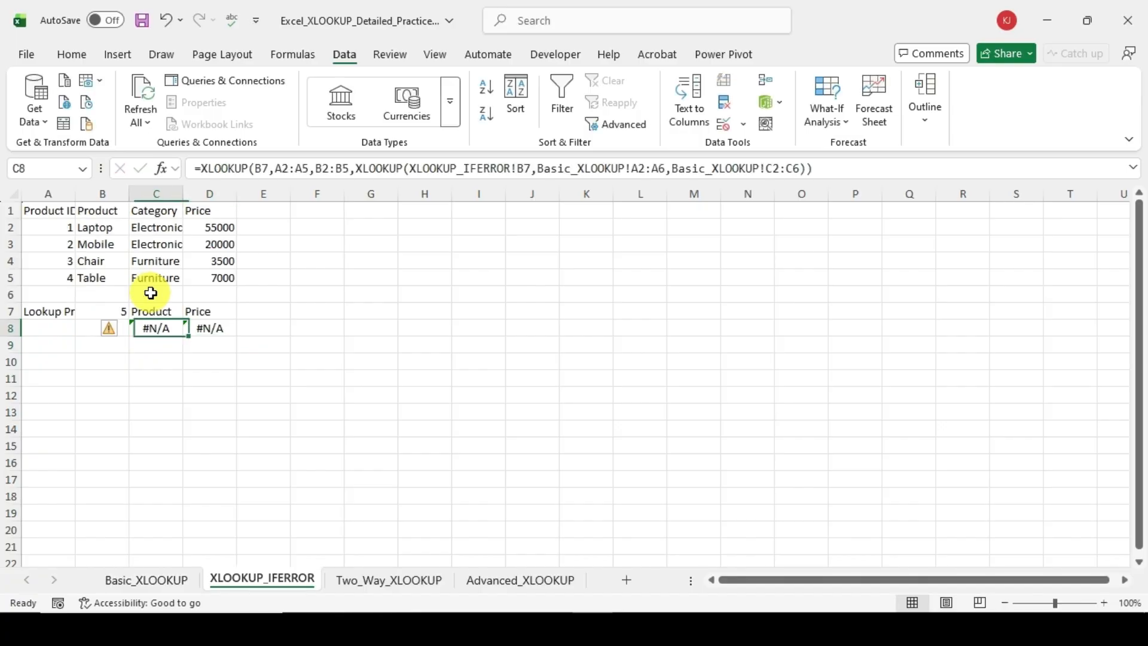
key("Right")
key("Left")
Step: Set the lookup Product ID in B7 to 4 to test both formulas with an existing ID
left_click(110, 309)
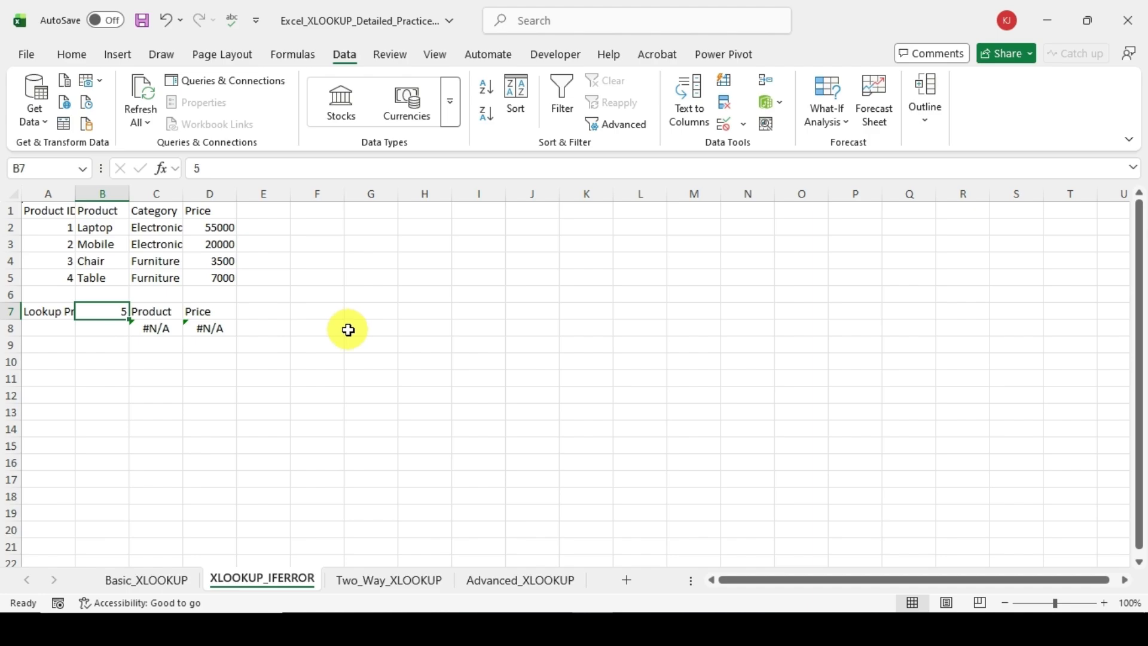
type("4")
key("Return")
Step: Compare the product and price returned in C8 and D8 with the matching row of the product table
key("Up")
key("Up")
key("Up")
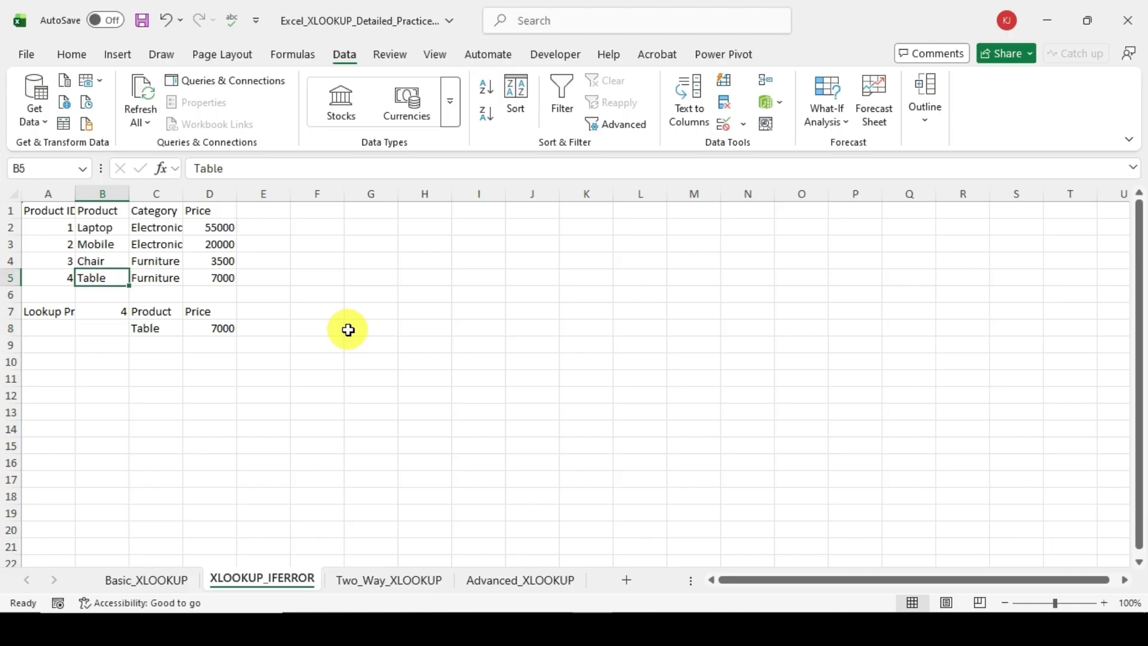
key("Right")
key("Right")
key("Down")
key("Down")
key("Down")
key("Left")
key("Up")
key("Left")
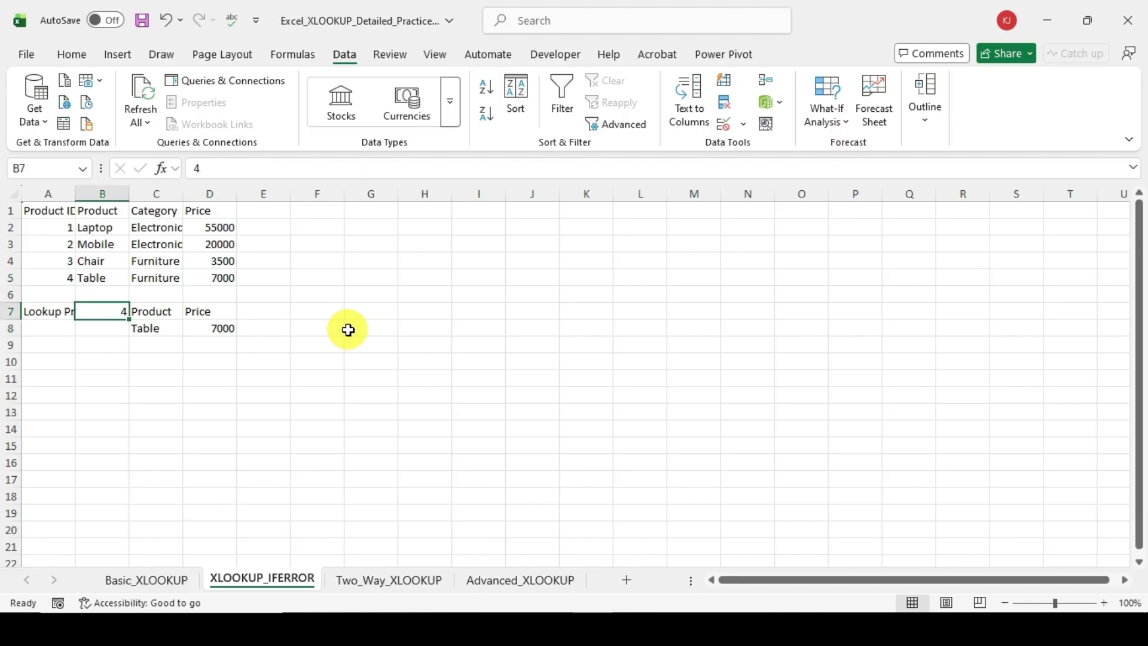
key("Right")
key("Down")
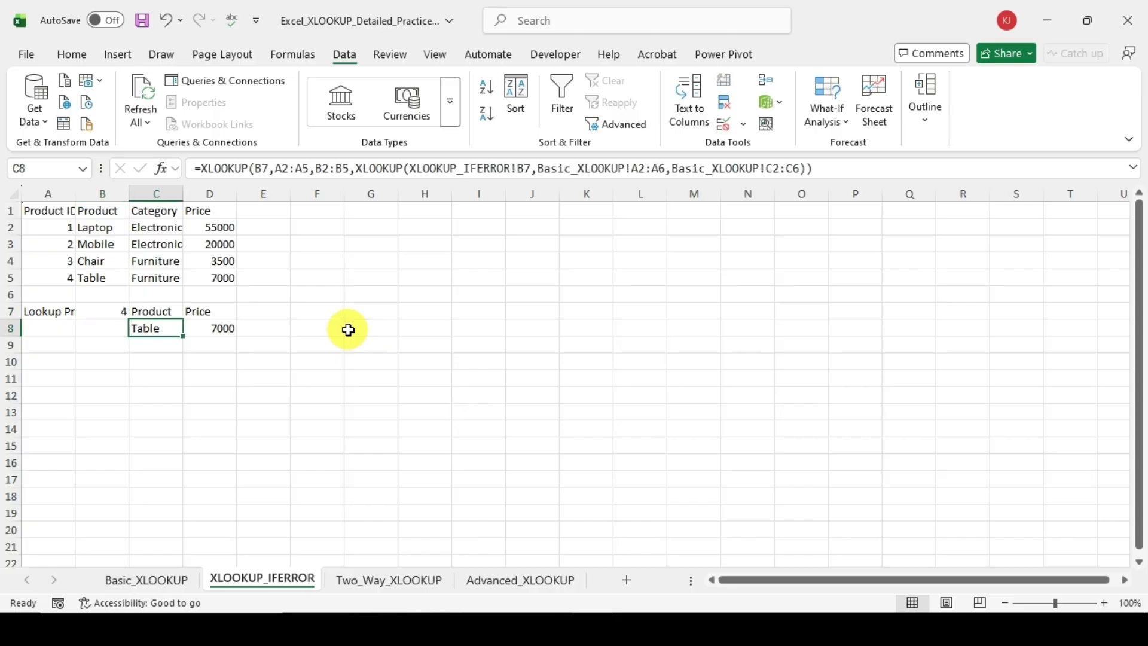
Step: Set the lookup Product ID in B7 to 5 to test both nested formulas with an ID missing from the table
key("Right")
key("Up")
key("Left")
key("Left")
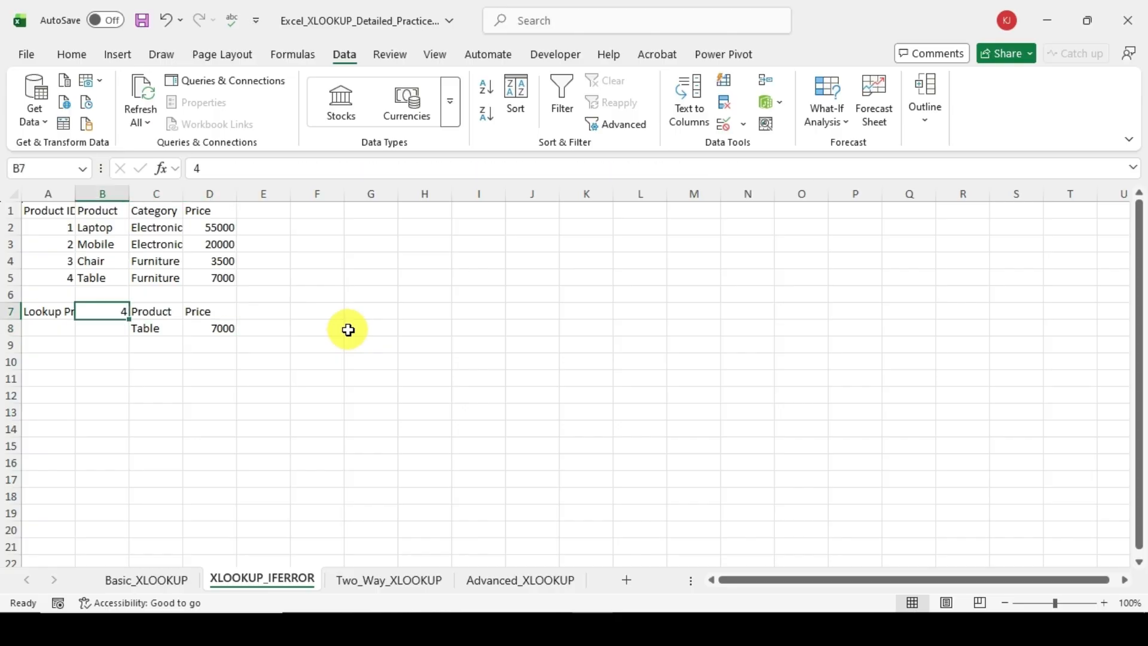
type("5")
key("Return")
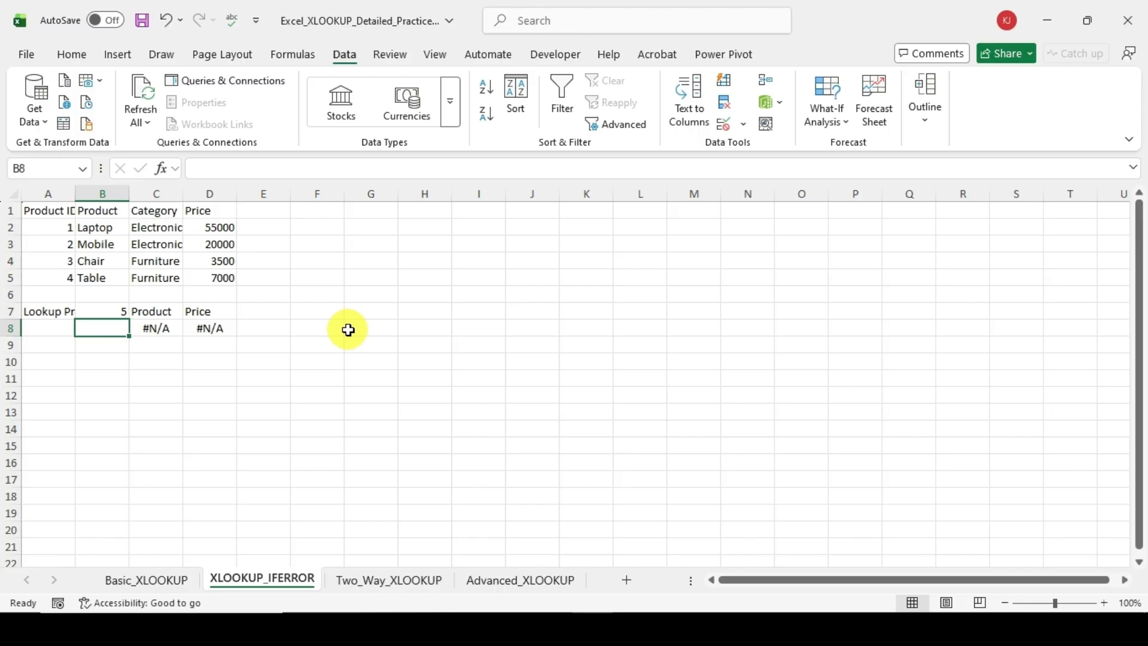
Step: Check the results and nested XLOOKUP formulas in row 8 against the lookup Product ID in B7
key("Right")
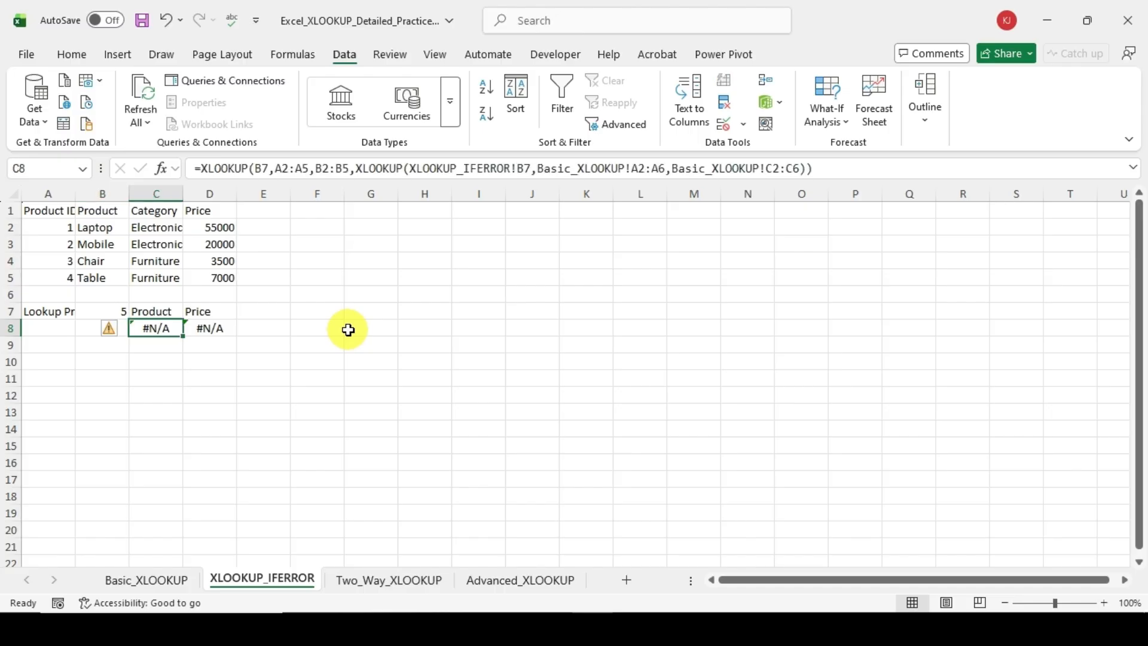
key("Up")
key("Left")
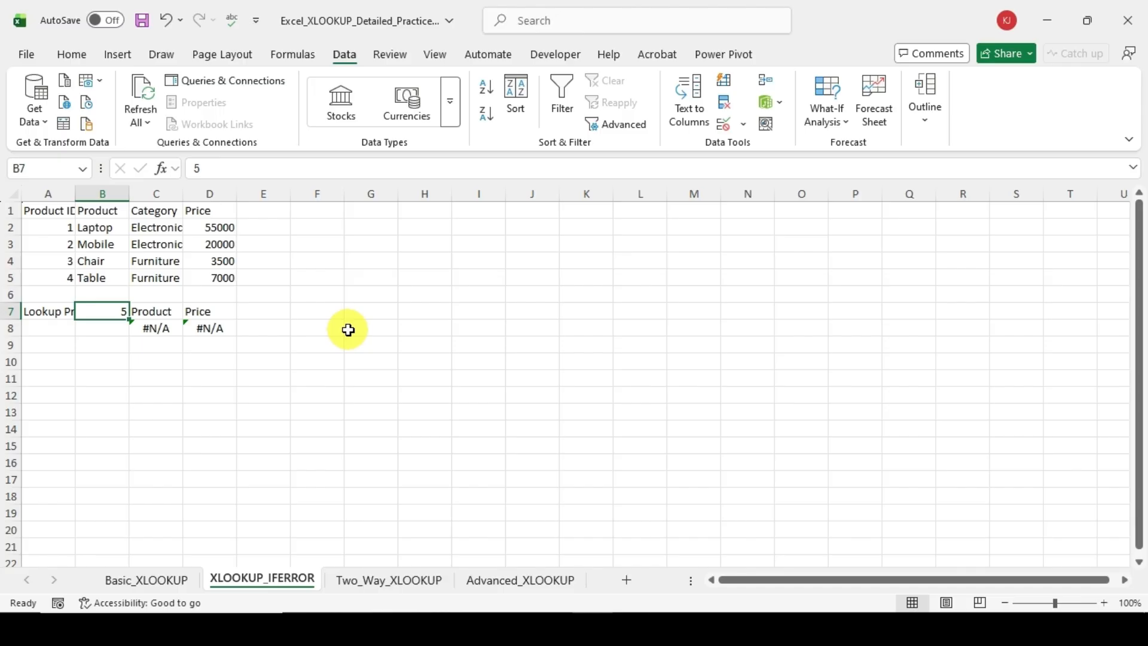
key("Right")
key("Right")
key("Down")
key("Left")
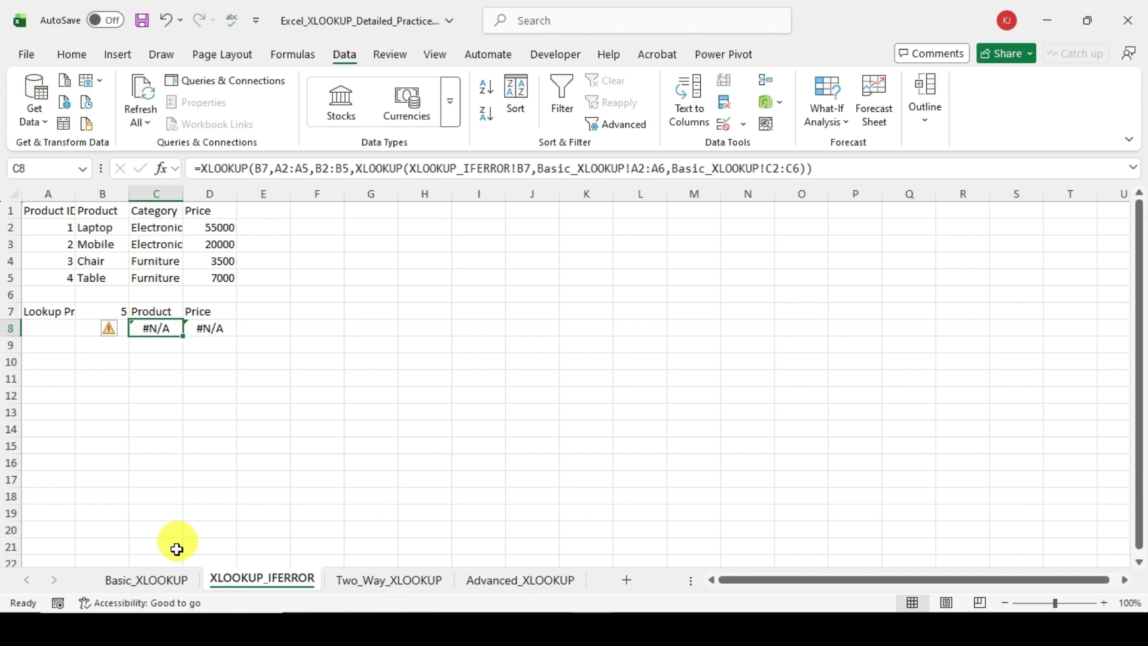
Step: Pick an existing Emp ID from the Basic_XLOOKUP sheet and set B7 on XLOOKUP_IFERROR to 105
left_click(63, 313)
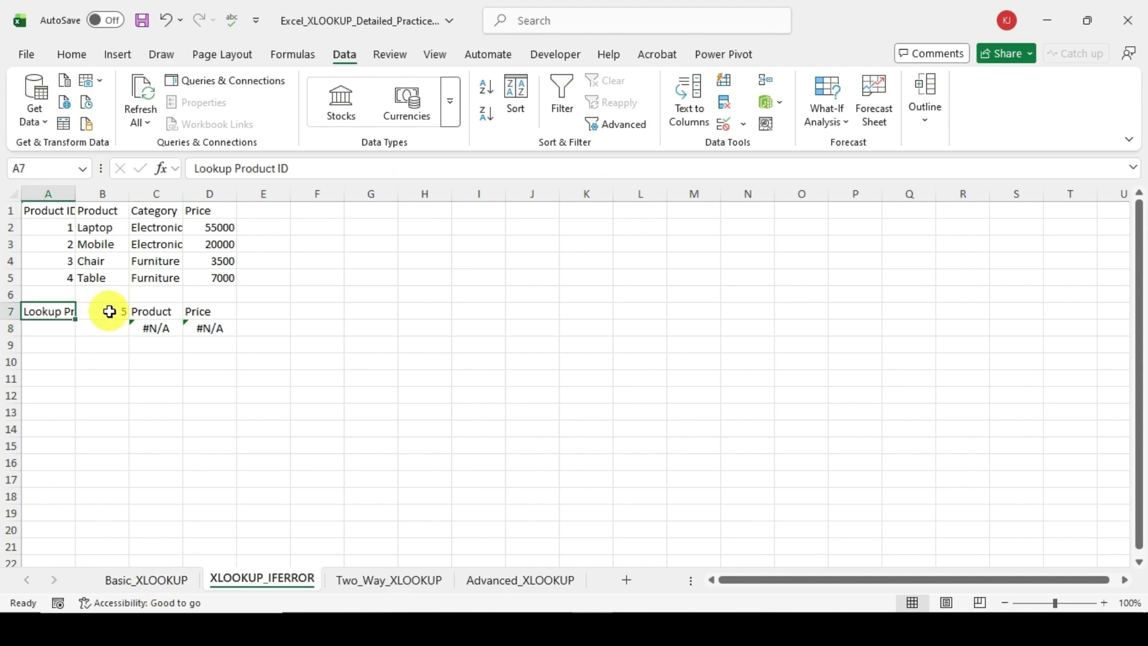
left_click(100, 317)
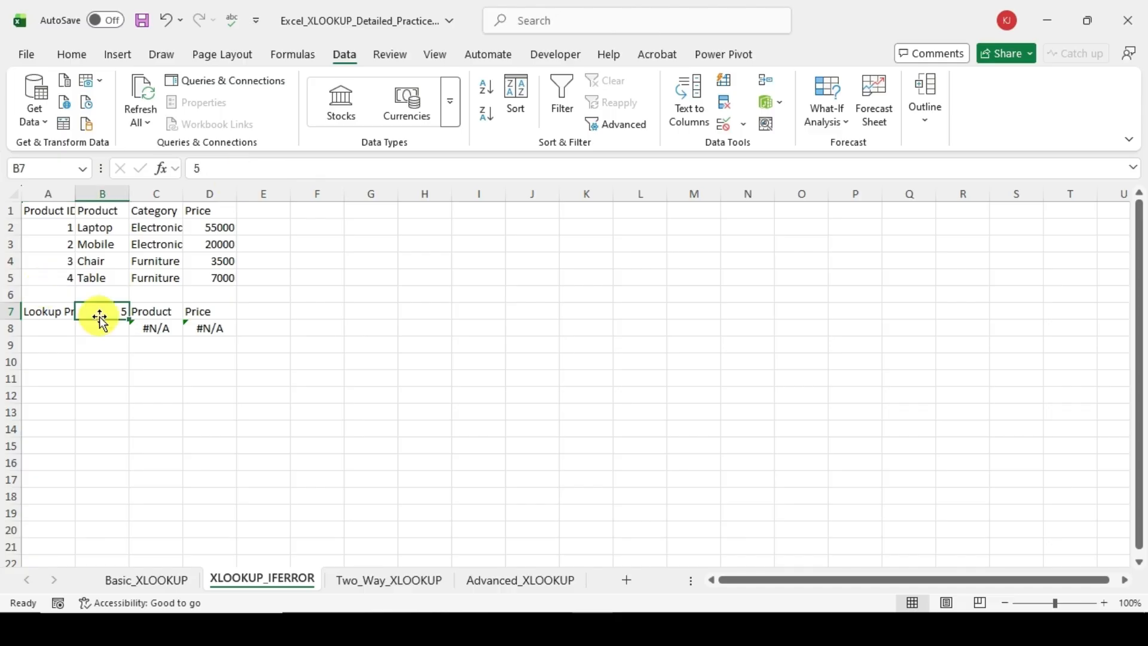
left_click(150, 582)
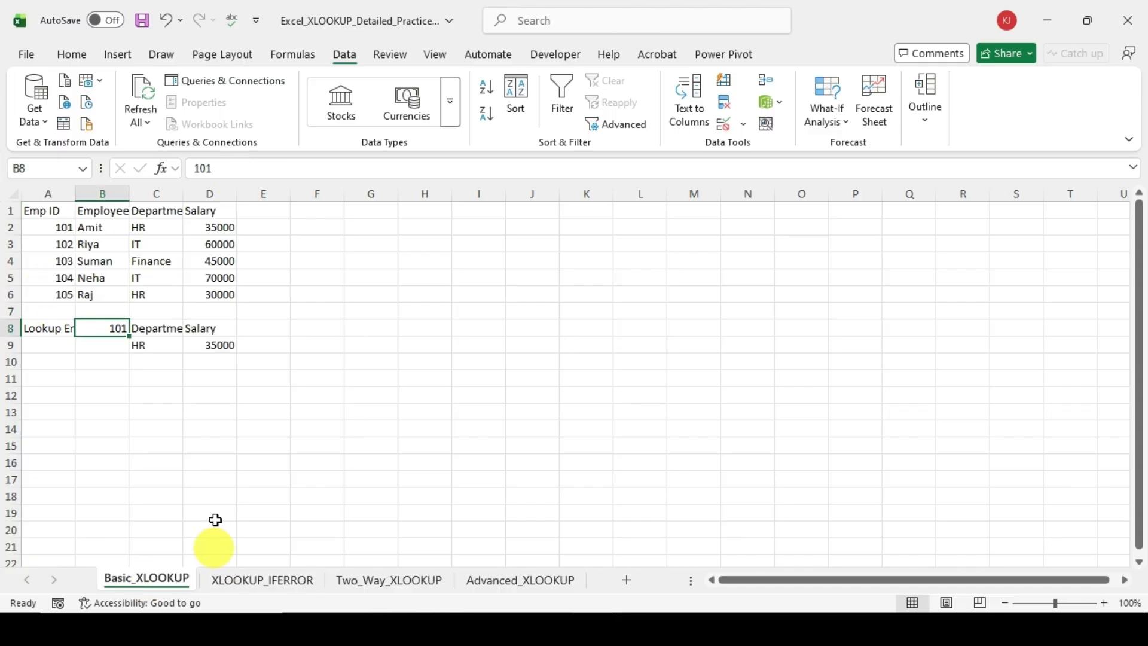
left_click(44, 291)
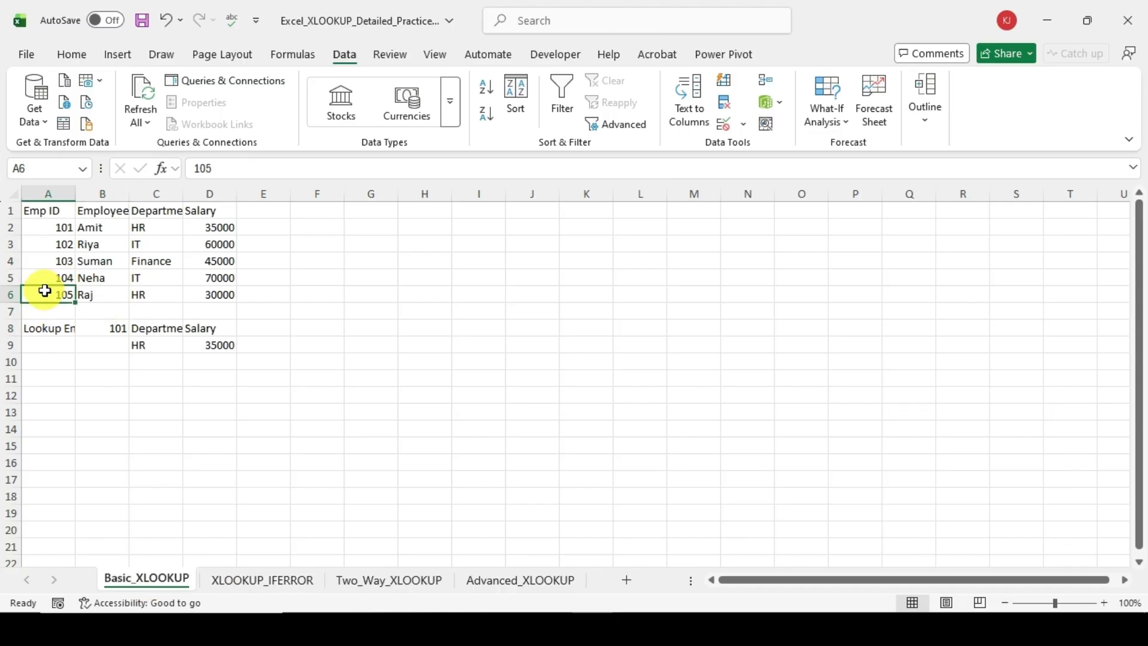
left_click(259, 580)
type("10")
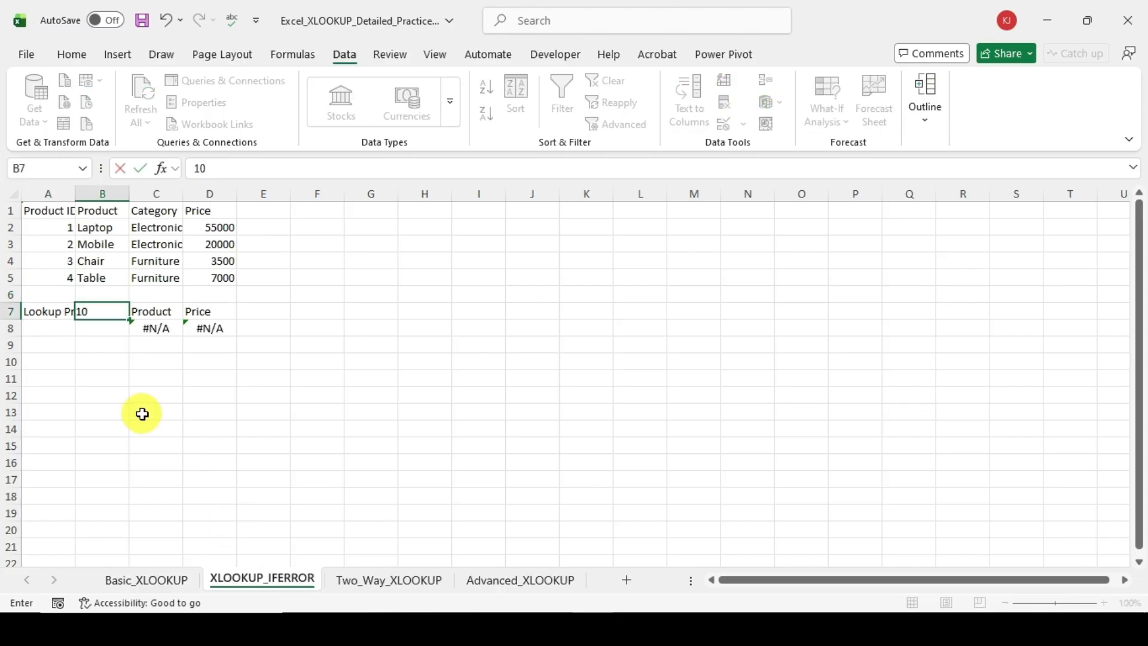
type("5")
key("Return")
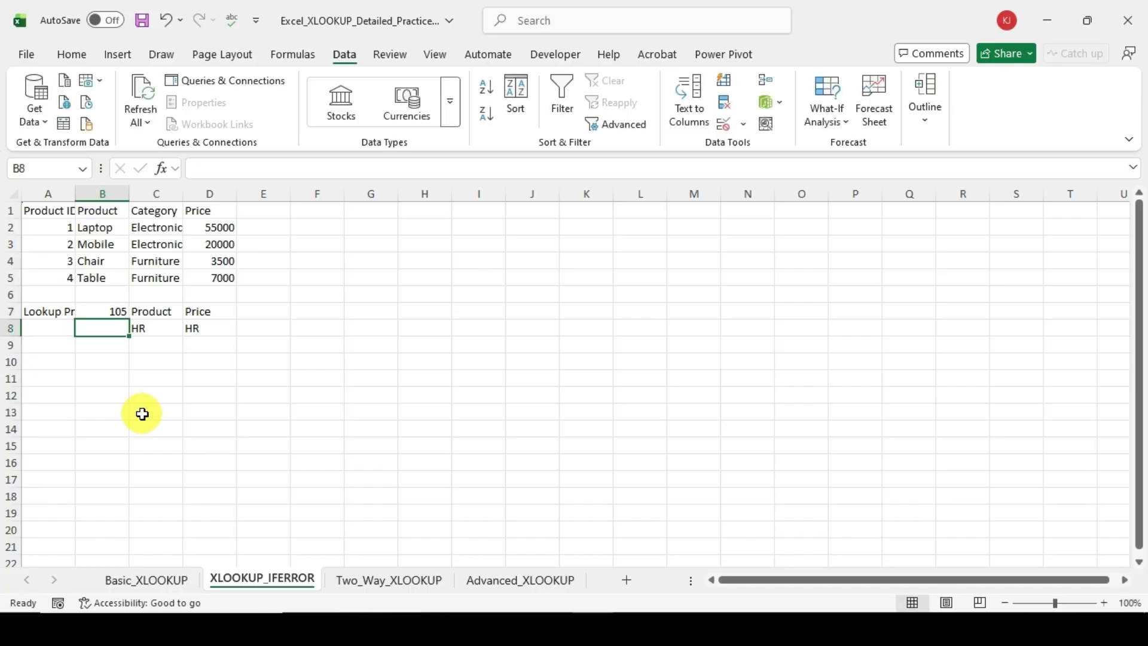
Step: Compare the formulas in C8 and D8 with the Product IDs and with ranges A2:A6 and C2:C6 on the Basic_XLOOKUP sheet
left_click(160, 332)
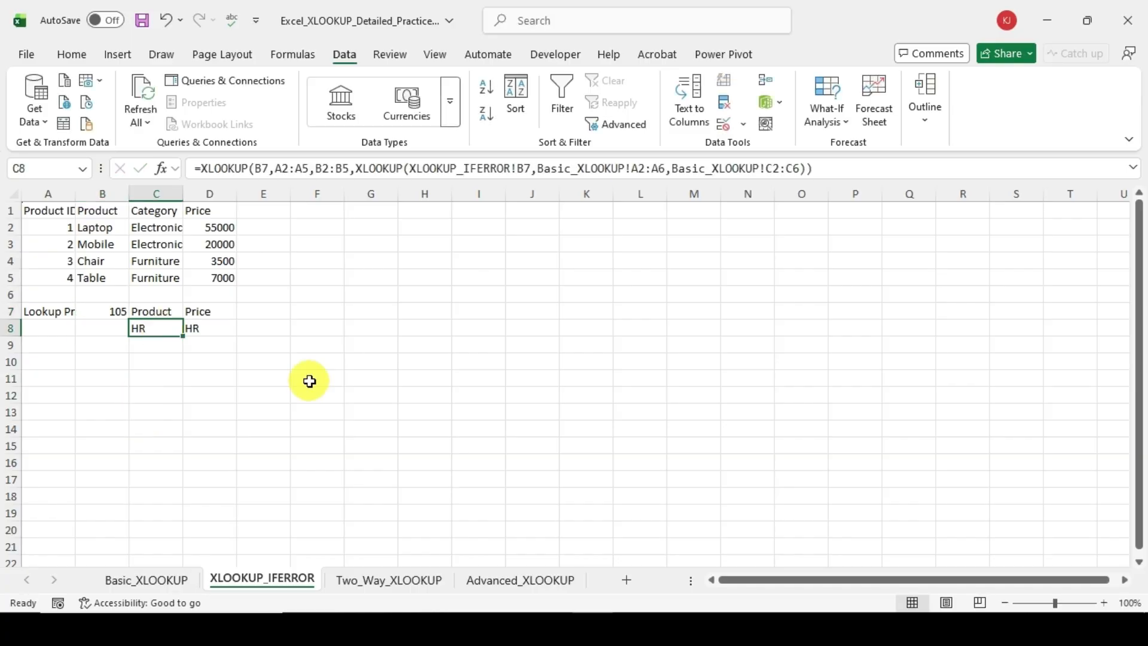
left_click(216, 335)
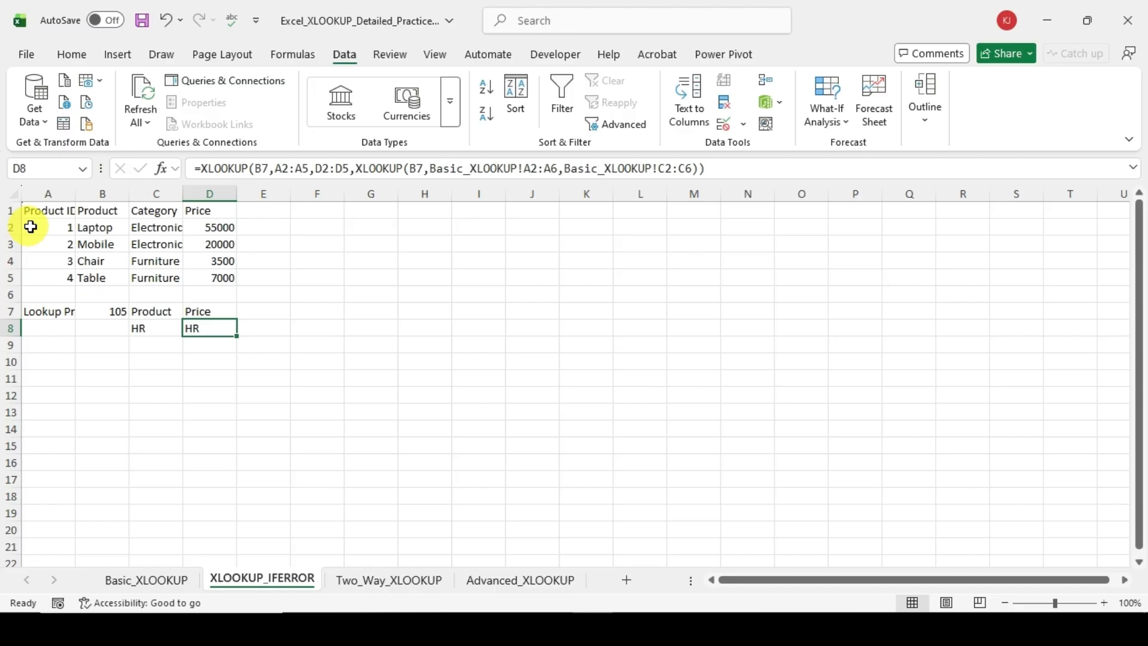
left_click_drag(31, 226, 50, 279)
left_click(138, 585)
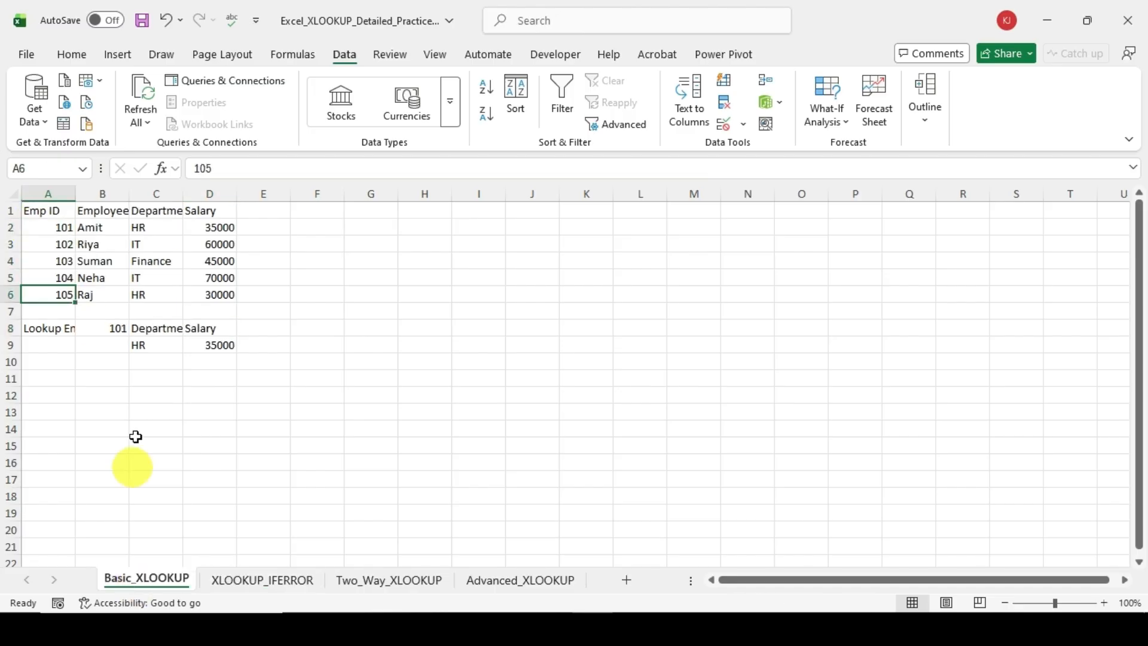
left_click_drag(62, 225, 63, 300)
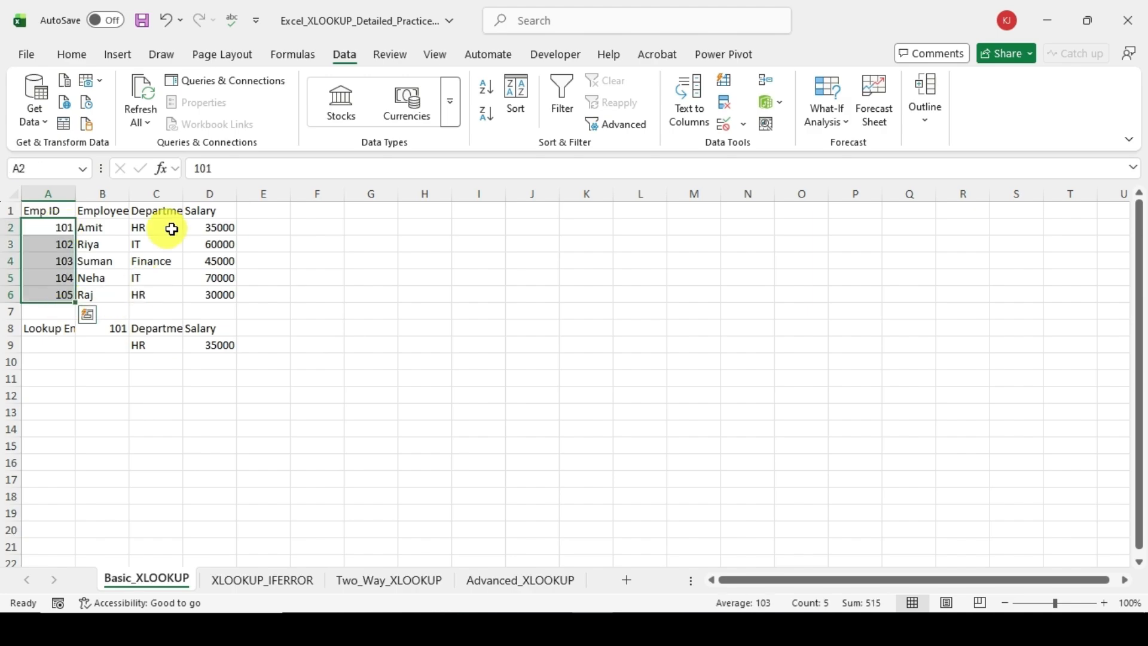
left_click_drag(171, 229, 167, 291)
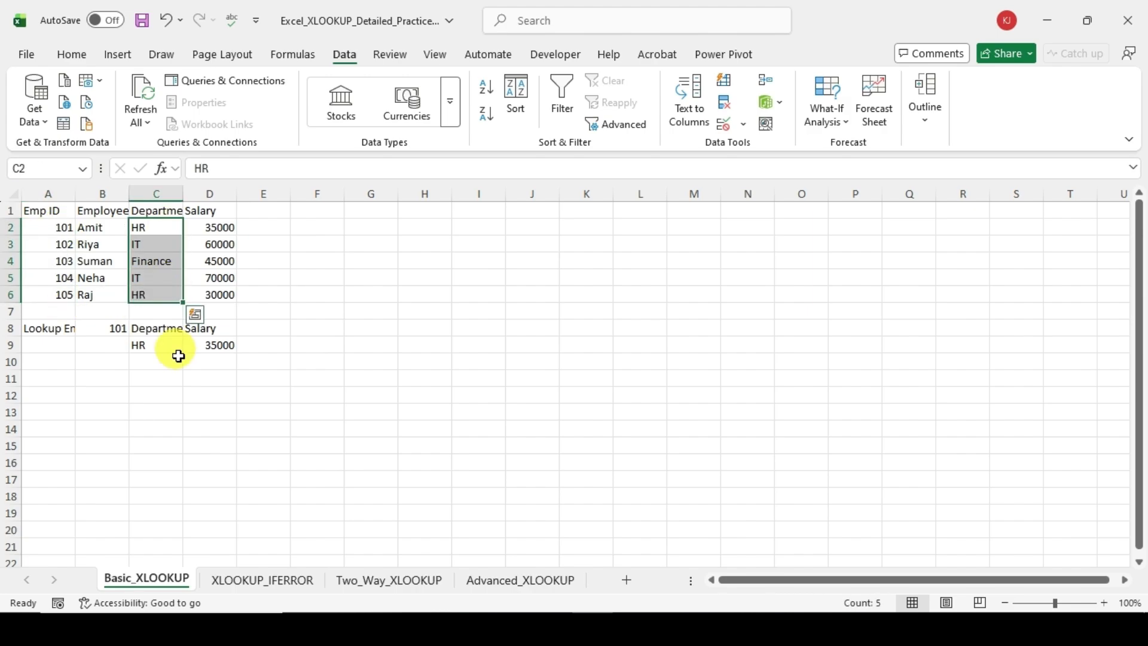
Step: Return to the XLOOKUP_IFERROR sheet and open the D8 formula for editing at the nested XLOOKUP's lookup array
left_click(246, 579)
left_click(156, 331)
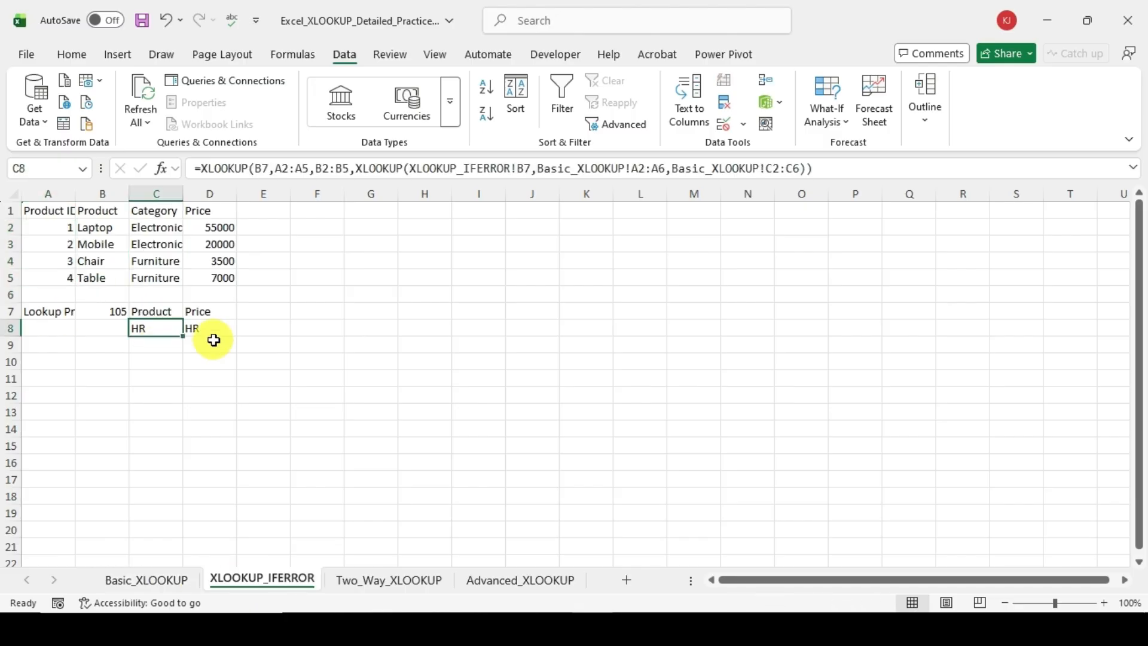
left_click(213, 339)
left_click(209, 329)
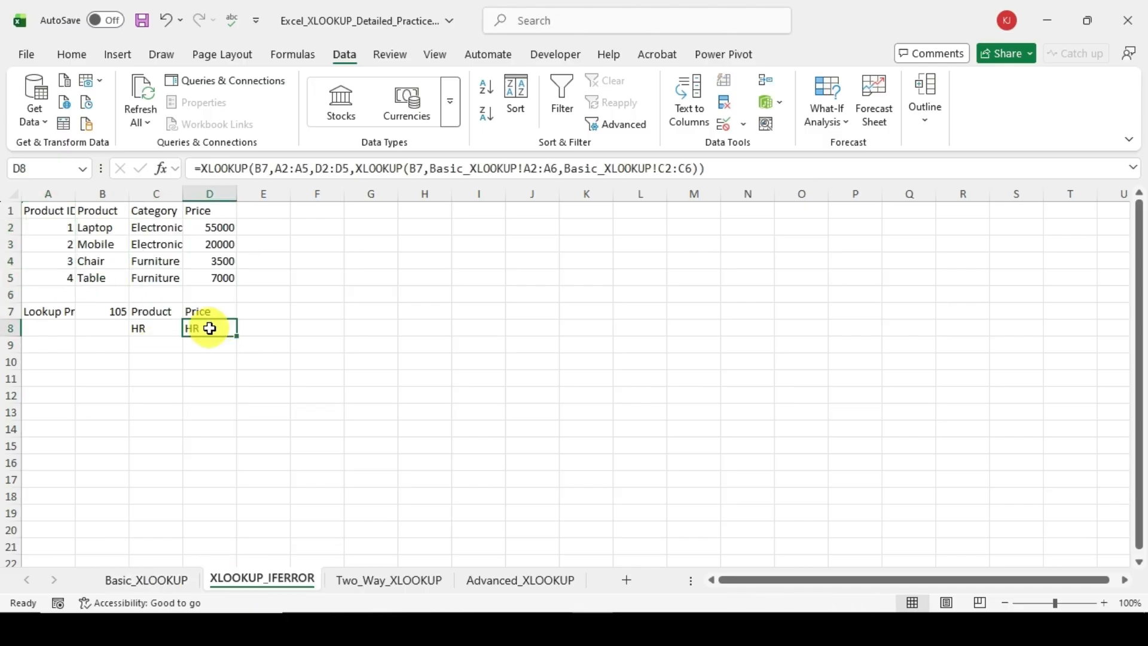
left_click(551, 170)
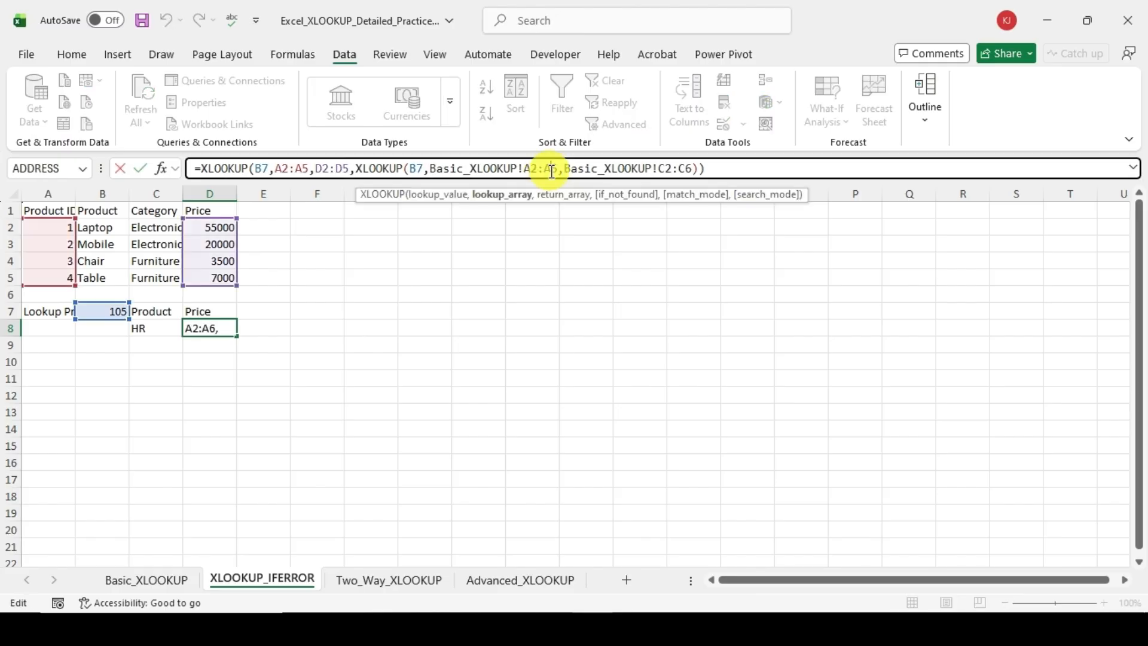
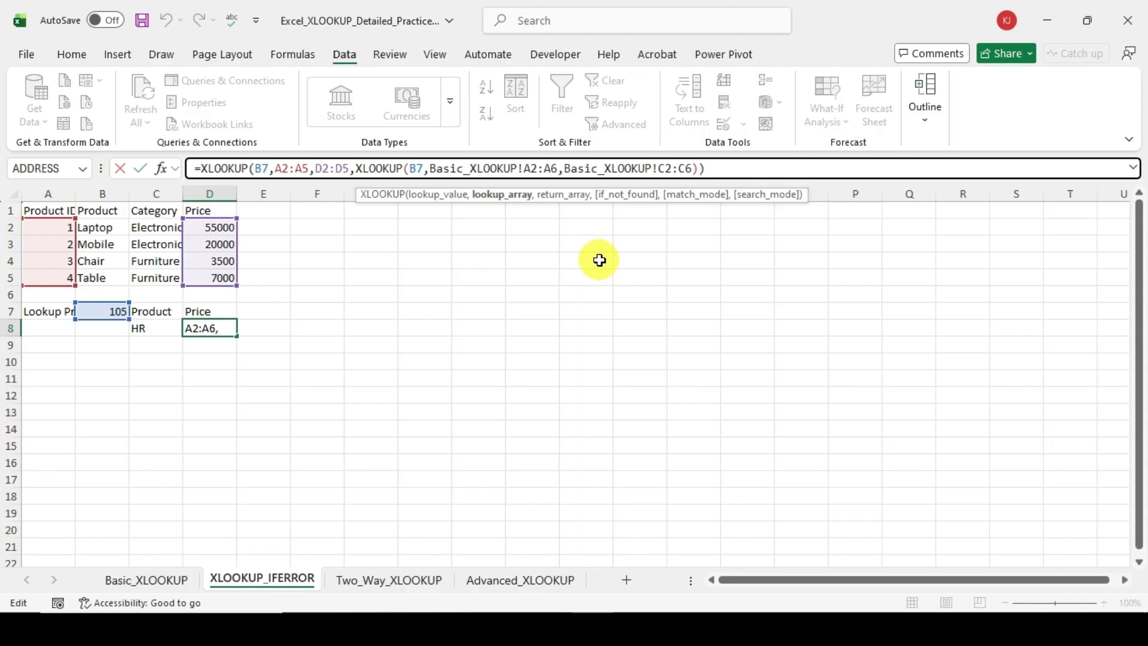
Step: Try to change the nested XLOOKUP's return array in the D8 formula to D2:D6 on the Basic_XLOOKUP sheet
left_click(136, 580)
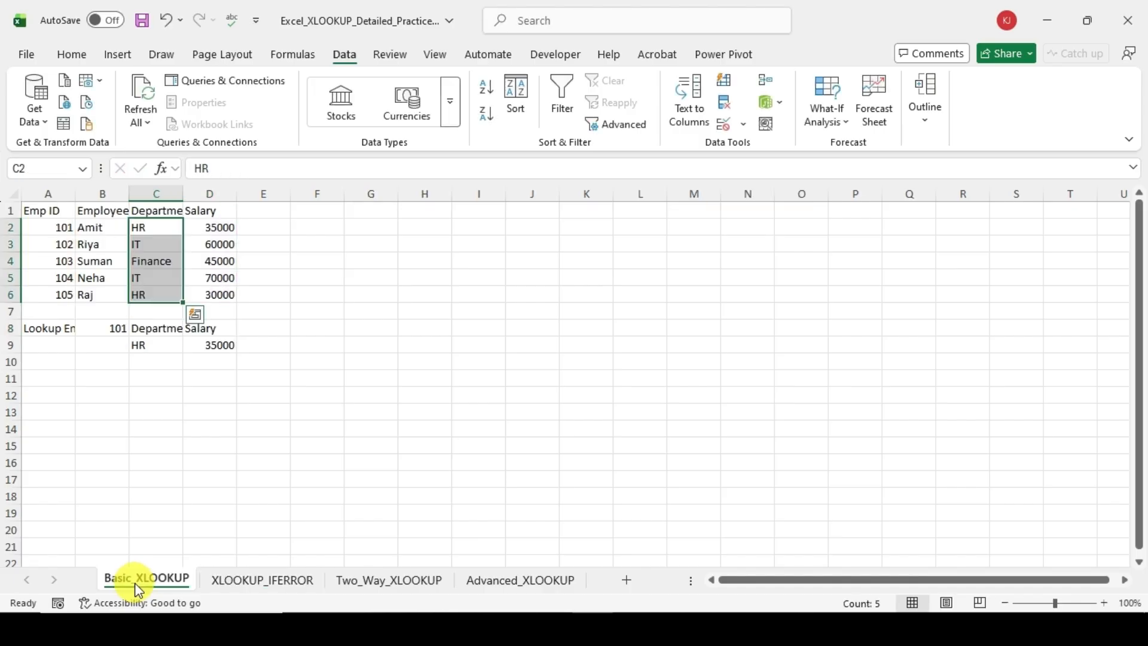
left_click(260, 580)
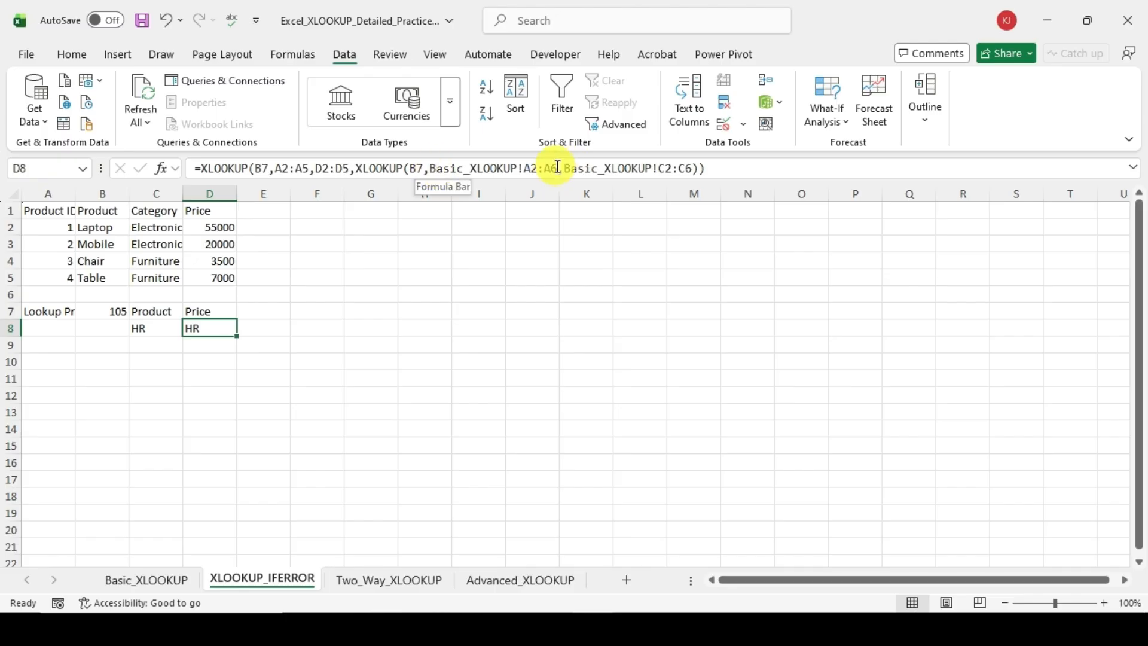
left_click(691, 169)
key("BackSpace")
key("BackSpace")
key("BackSpace")
key("BackSpace")
key("BackSpace")
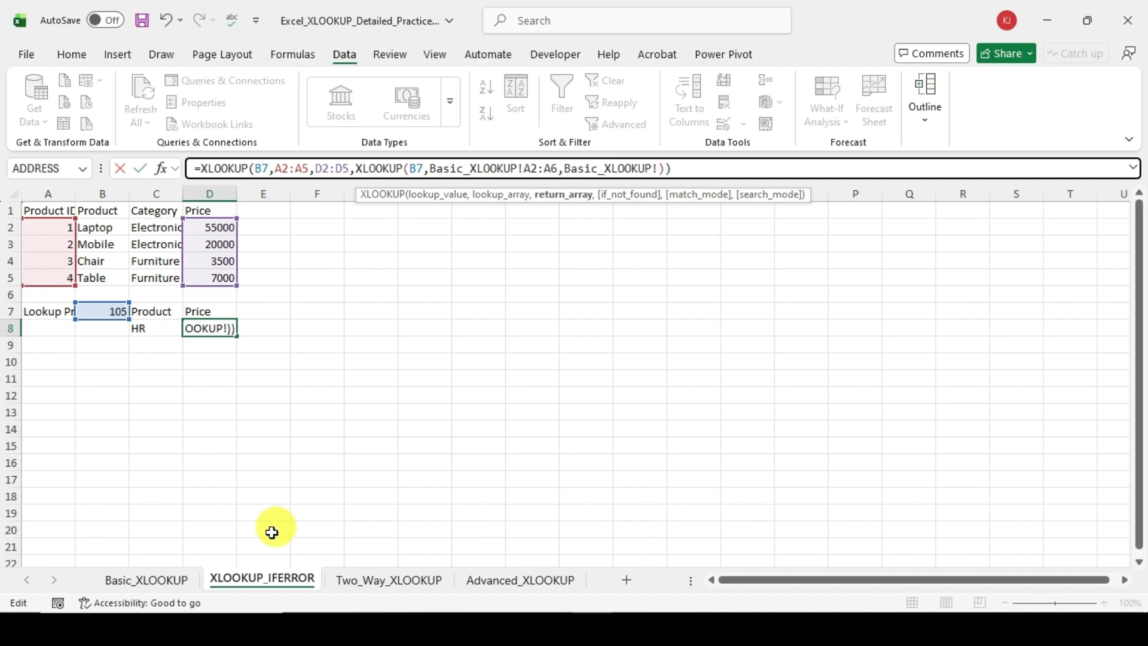
left_click(169, 581)
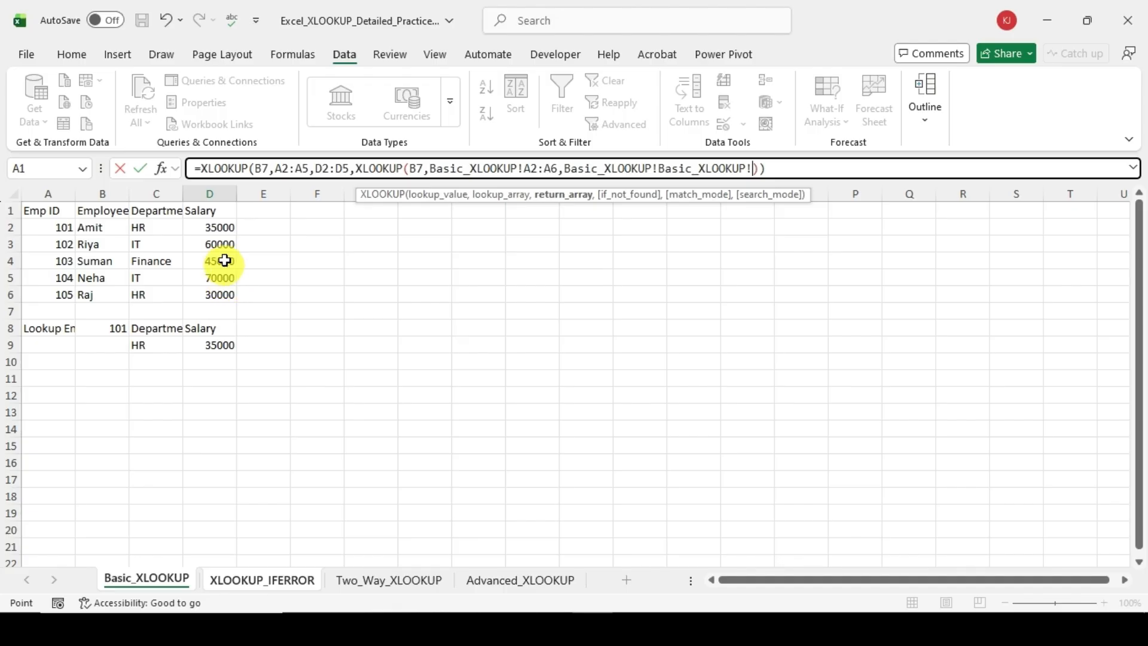
left_click(219, 225)
left_click_drag(219, 225, 221, 299)
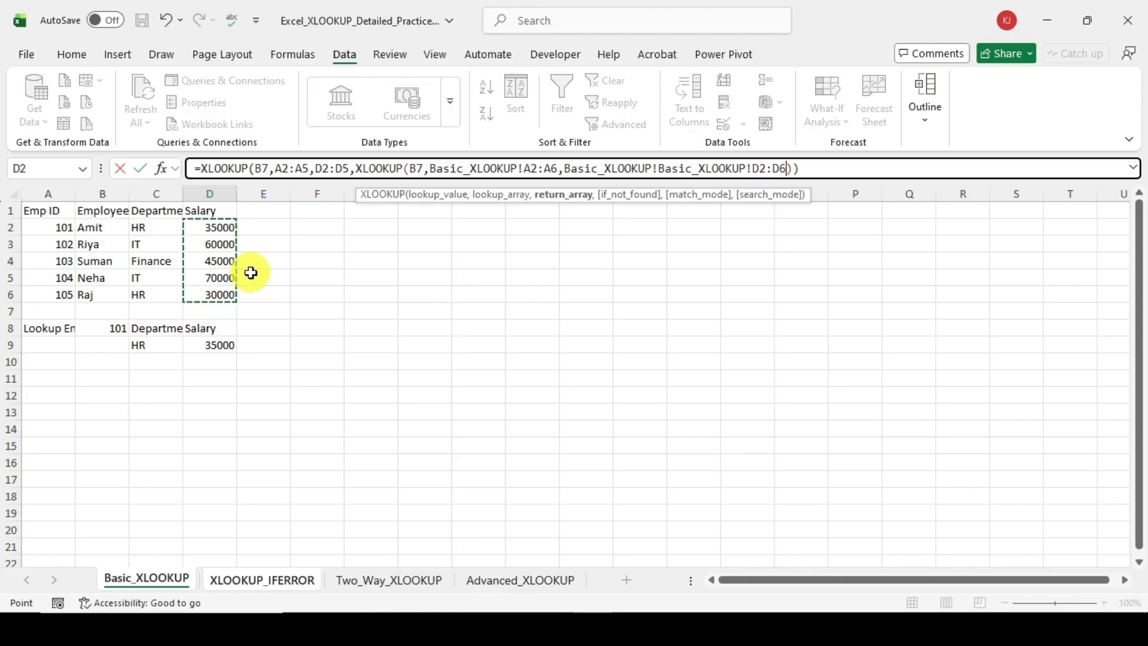
Step: Try to enter the edited D8 formula, and discard the edit
key("Return")
key("Return")
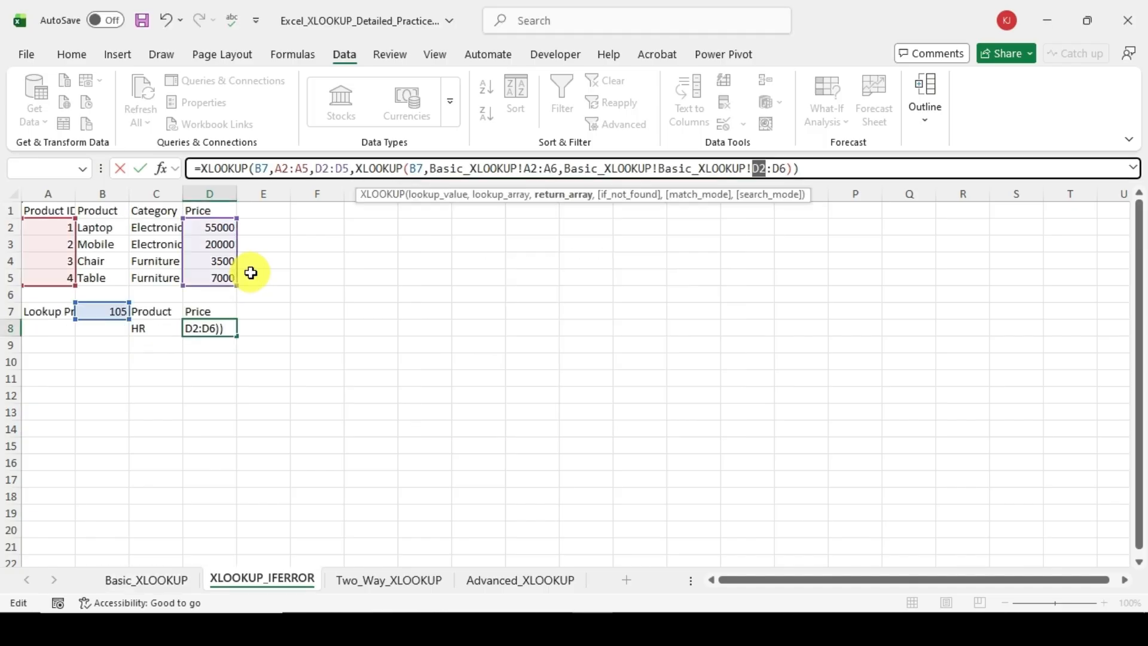
left_click(849, 168)
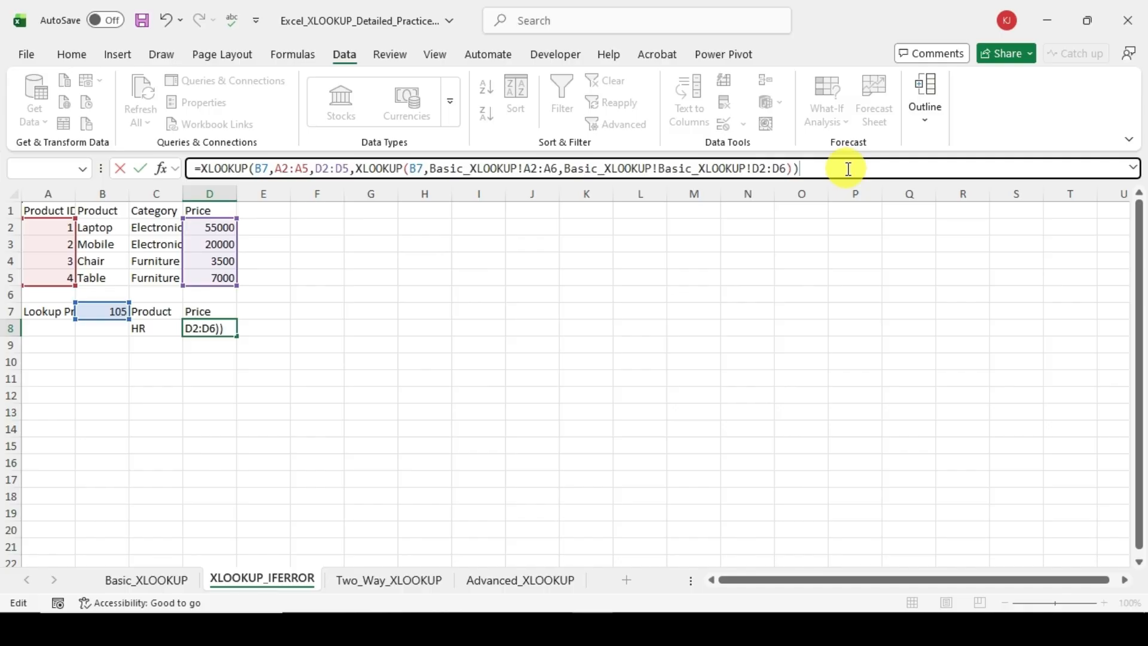
key("Return")
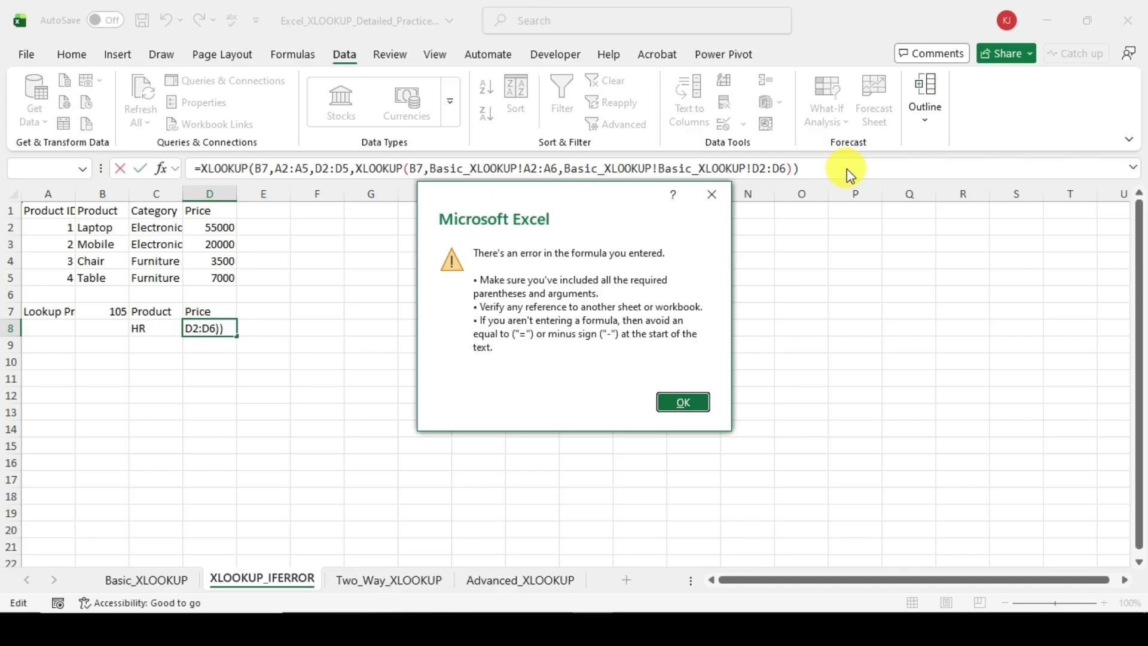
left_click(712, 195)
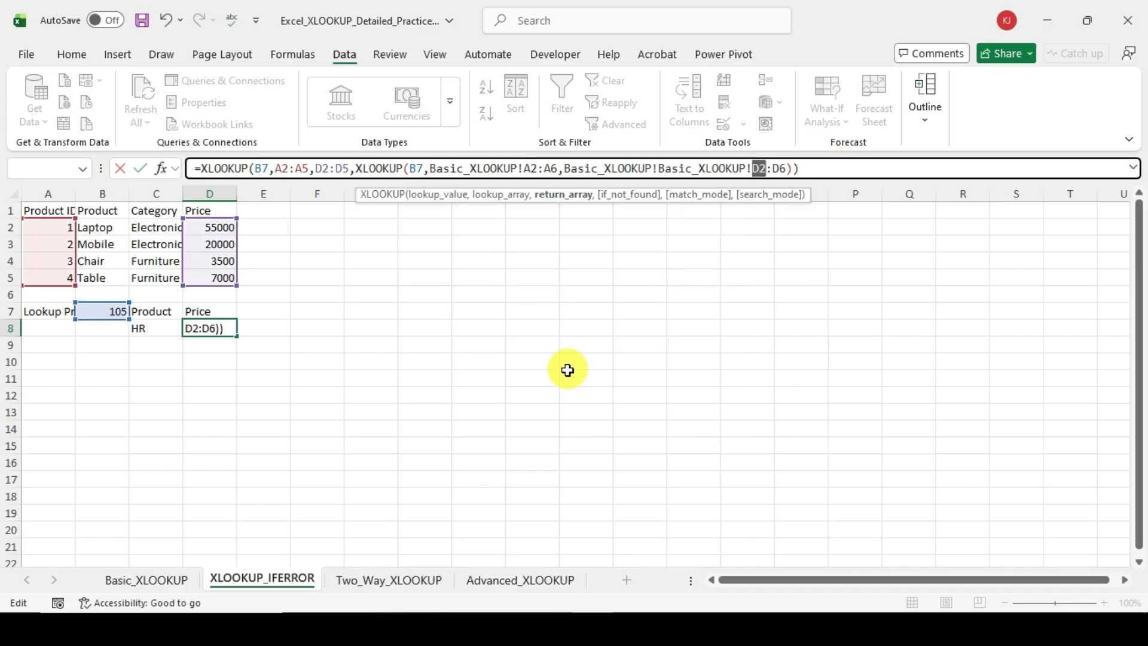
left_click(565, 373)
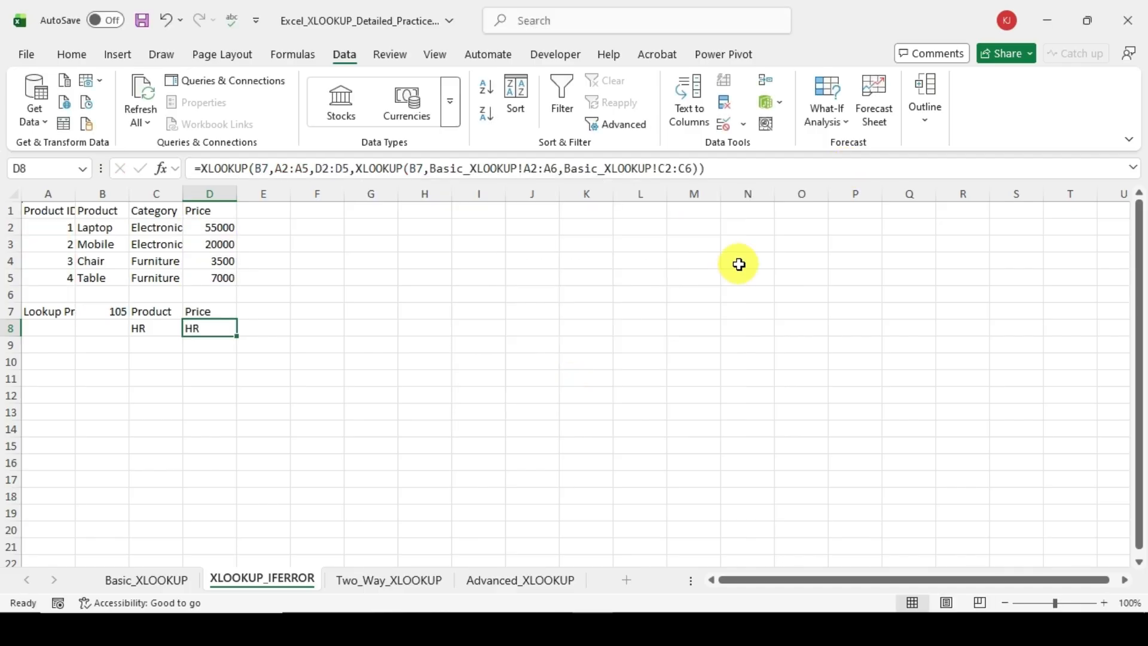
Step: Clear D8 on the XLOOKUP_IFERROR sheet and start a new XLOOKUP formula there with B7 as lookup value
key("Delete")
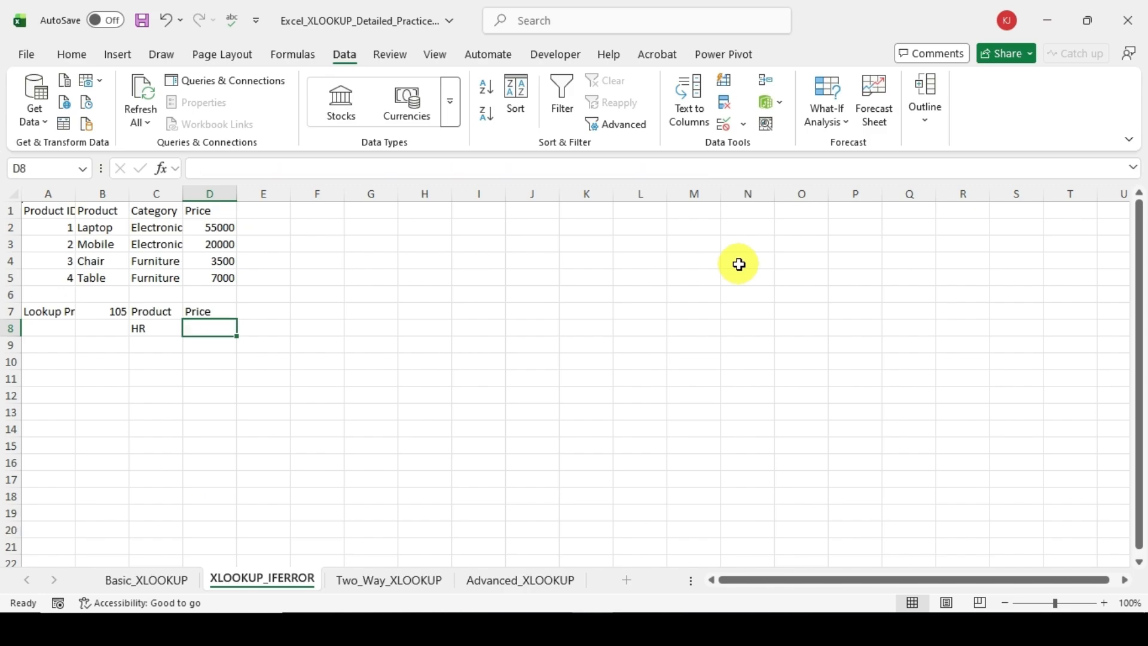
type("=xl")
key("Tab")
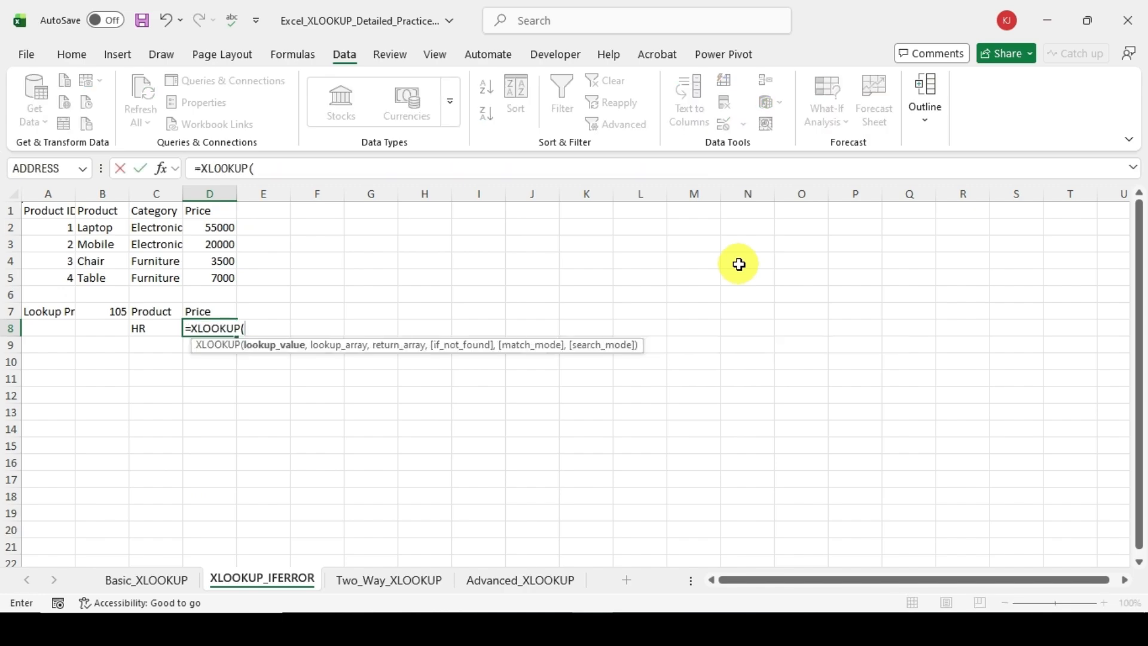
key("Left")
key("Left")
key("Up")
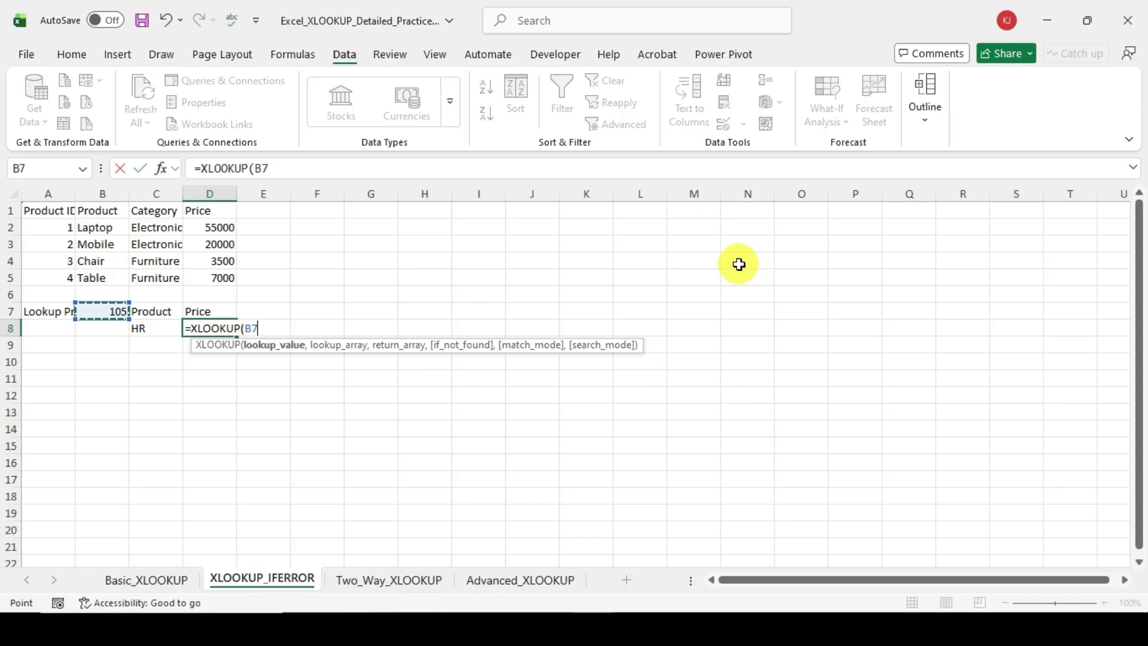
type(",")
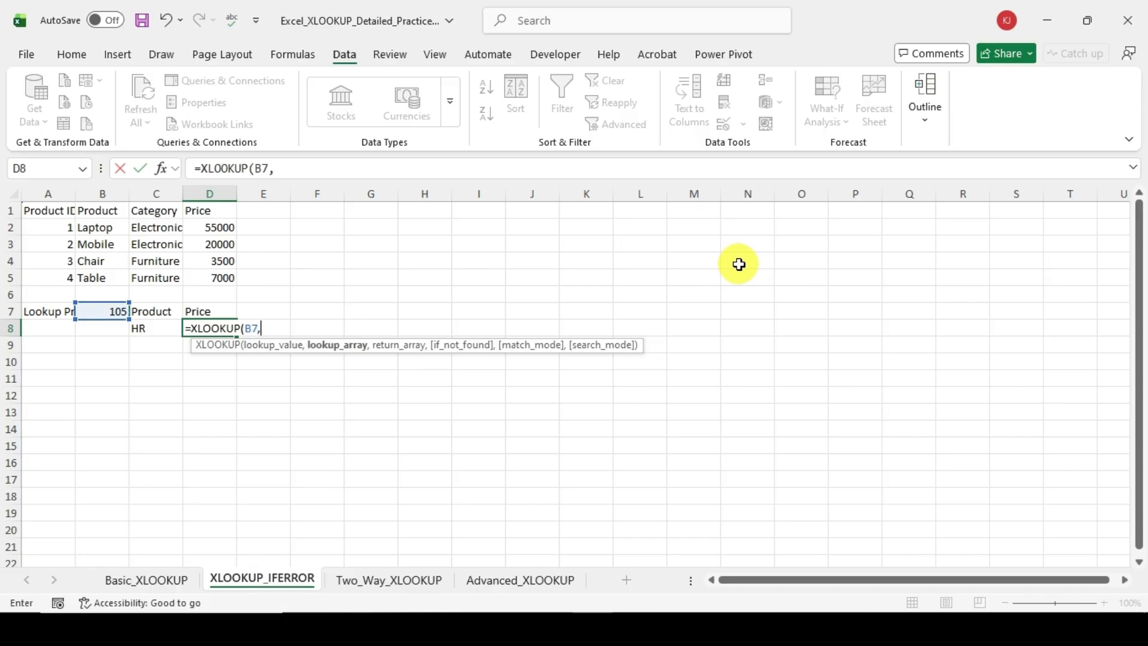
Step: Set the XLOOKUP's lookup array to the Product IDs in A2:A5
key("Up")
key("Left")
key("Left")
key("Up")
key("Up")
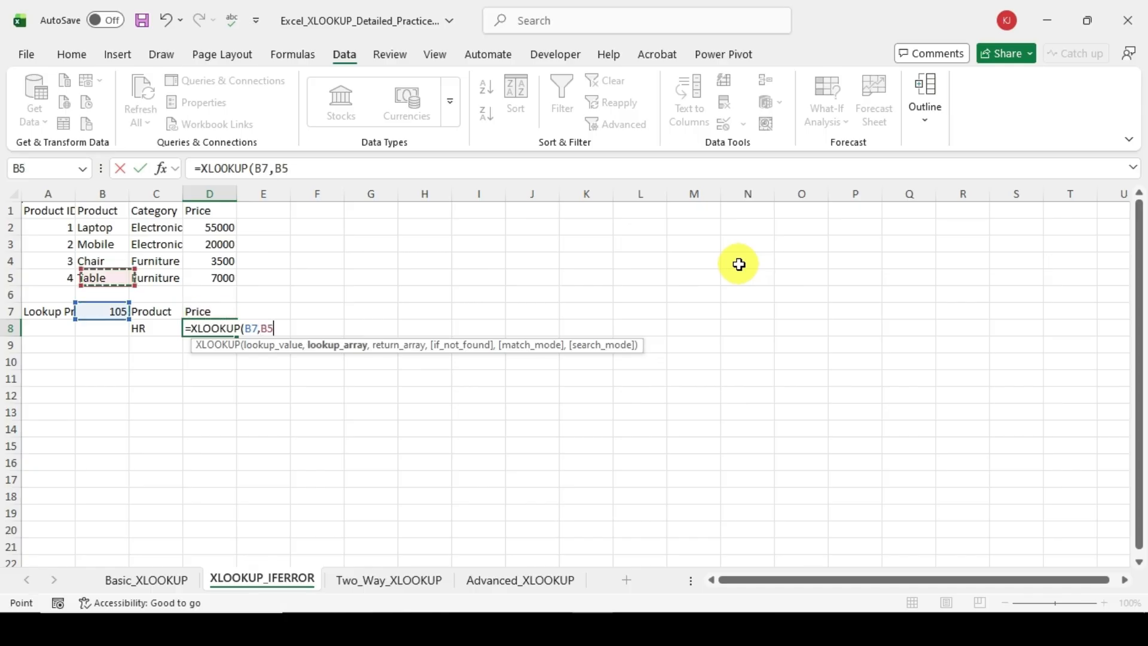
key("Left")
key("shift+Up")
key("shift+Up")
key("shift+Up")
type(",")
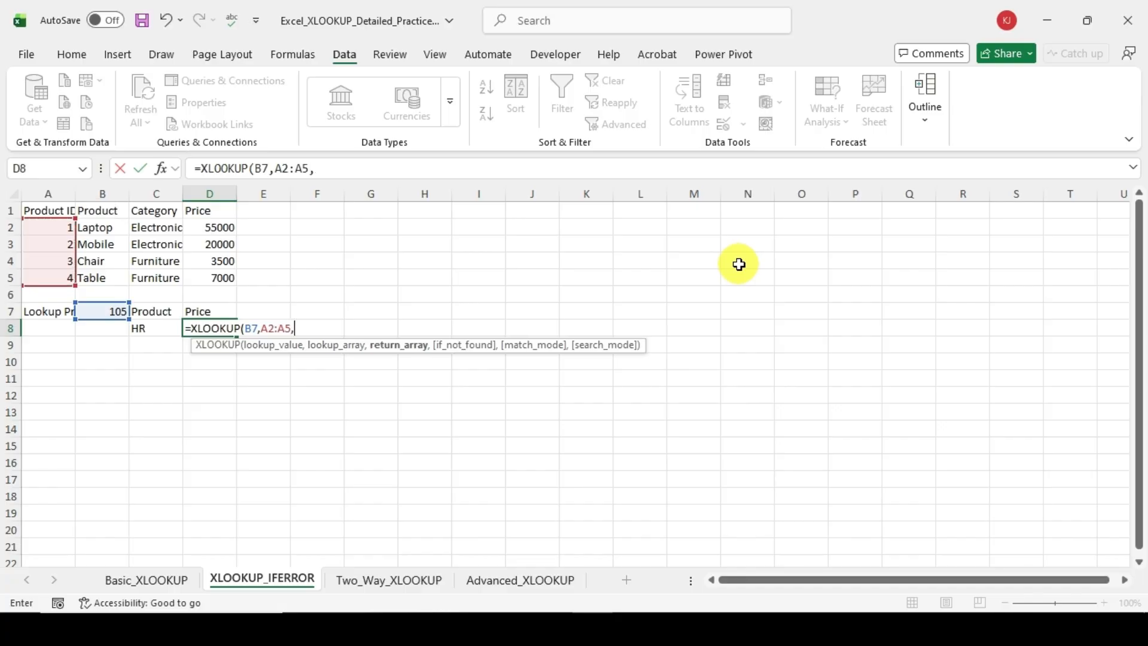
Step: Set the XLOOKUP's return array to the prices in D2:D5
key("Left")
key("Right")
key("Up")
key("Up")
key("Up")
key("Up")
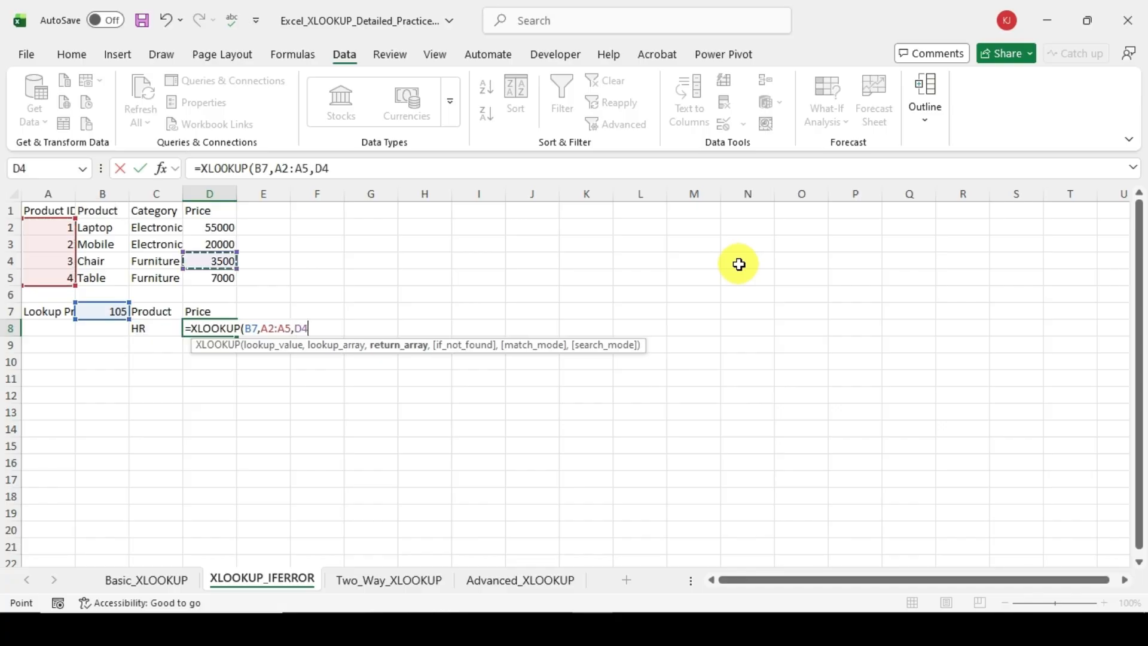
key("Up")
key("Up")
key("shift+Down")
key("shift+Down")
key("shift+Down")
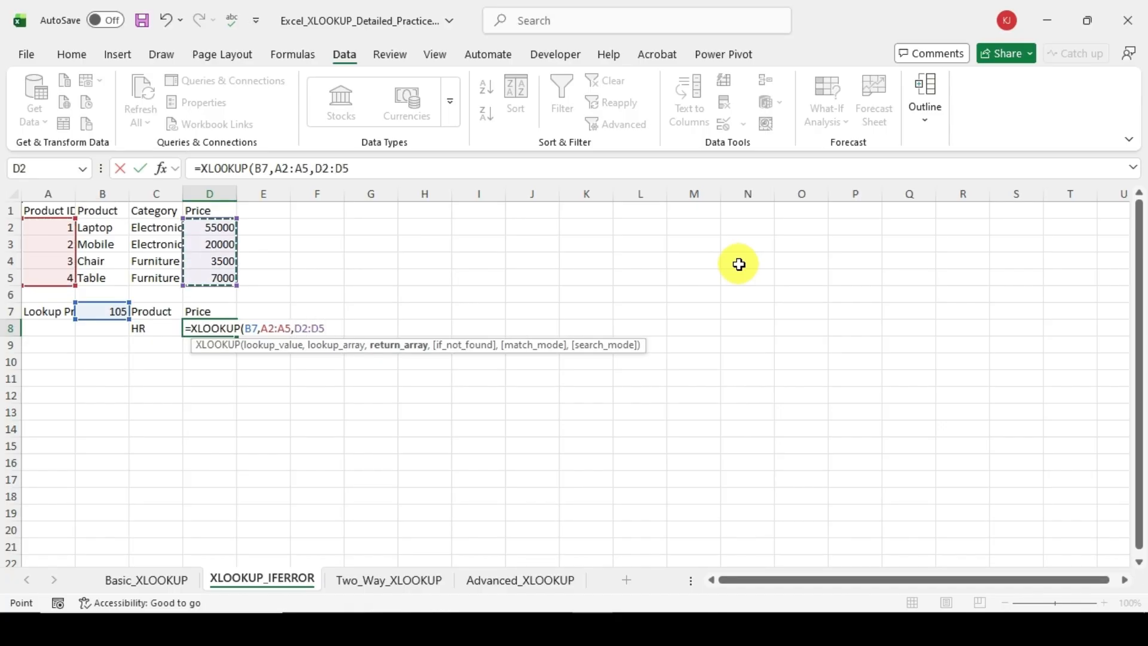
type(",")
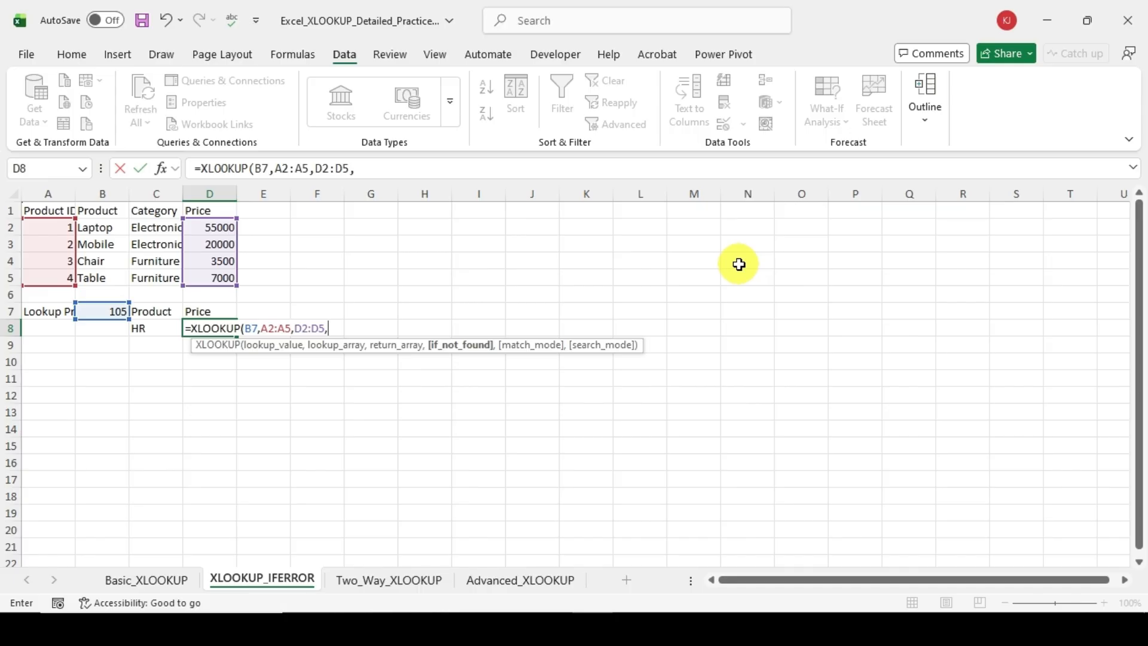
Step: Nest a second XLOOKUP as the if_not_found argument, with B7 as its lookup value
type("x")
key("Down")
key("Tab")
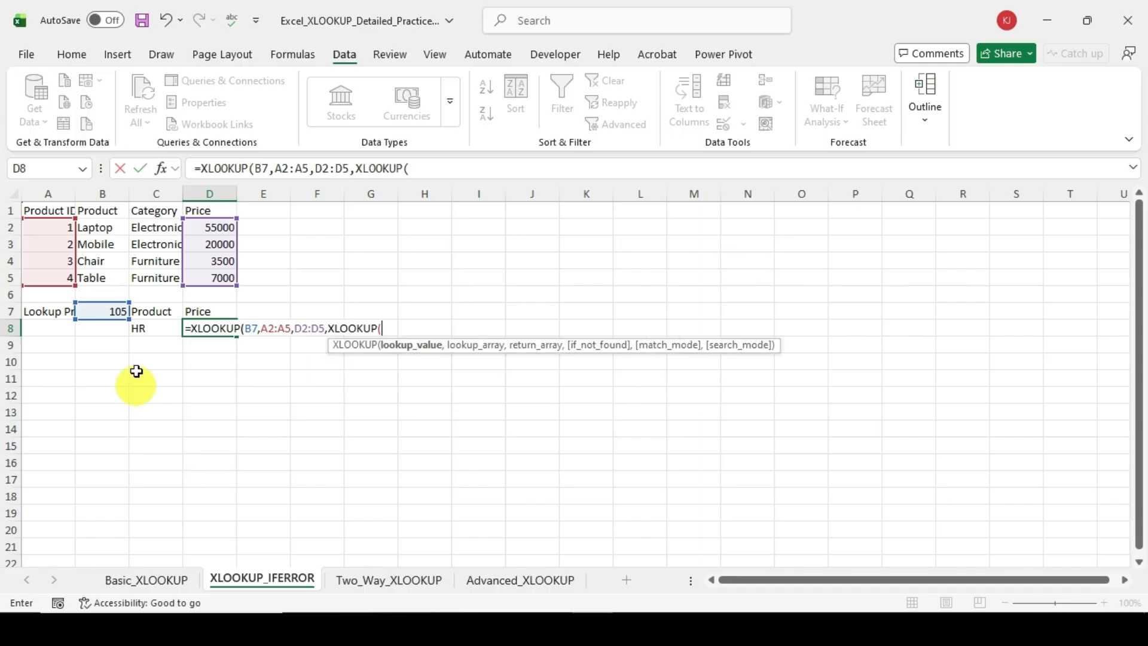
left_click(103, 311)
type(",")
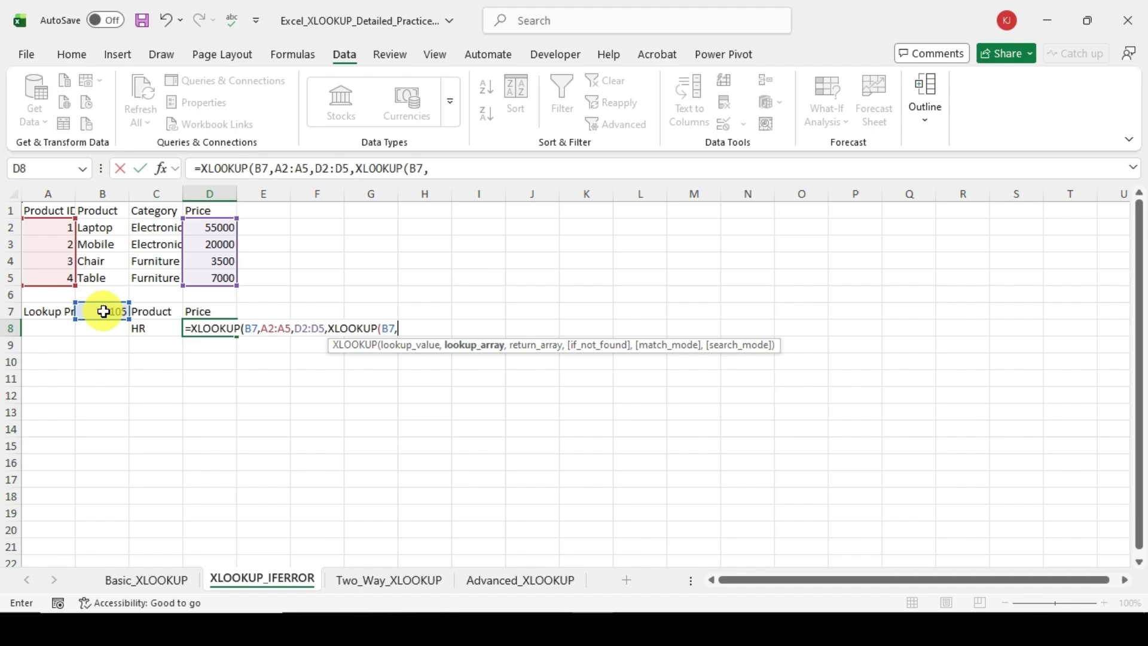
Step: Give the nested XLOOKUP lookup array A2:A6 and return array D2:D6 from the Basic_XLOOKUP sheet
left_click(141, 581)
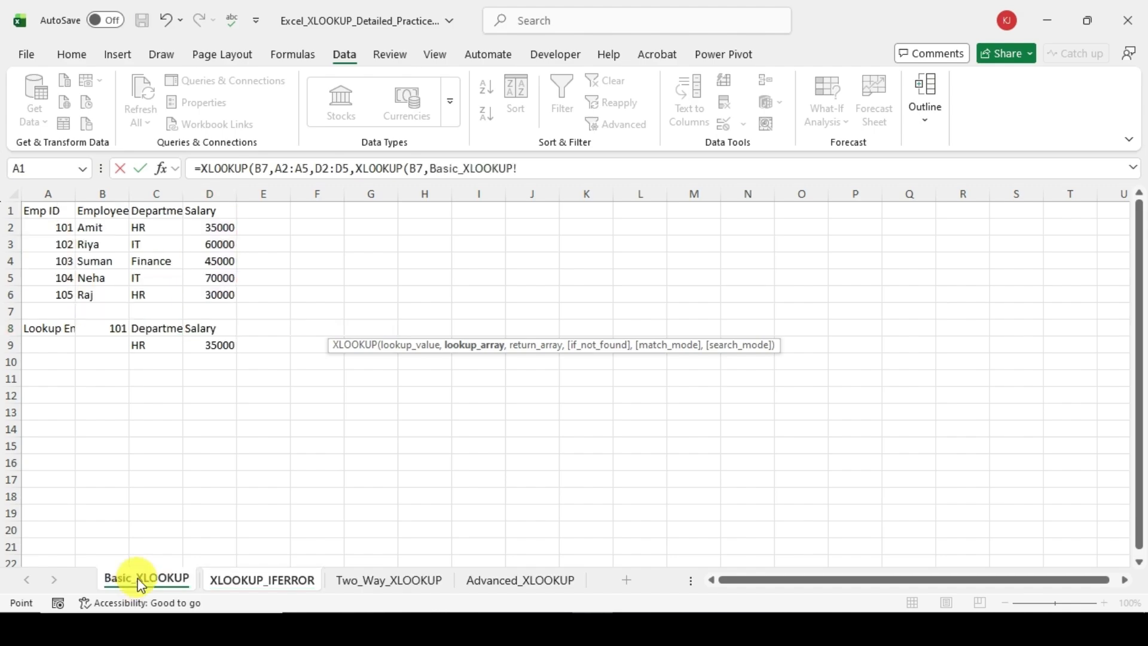
left_click_drag(65, 231, 63, 292)
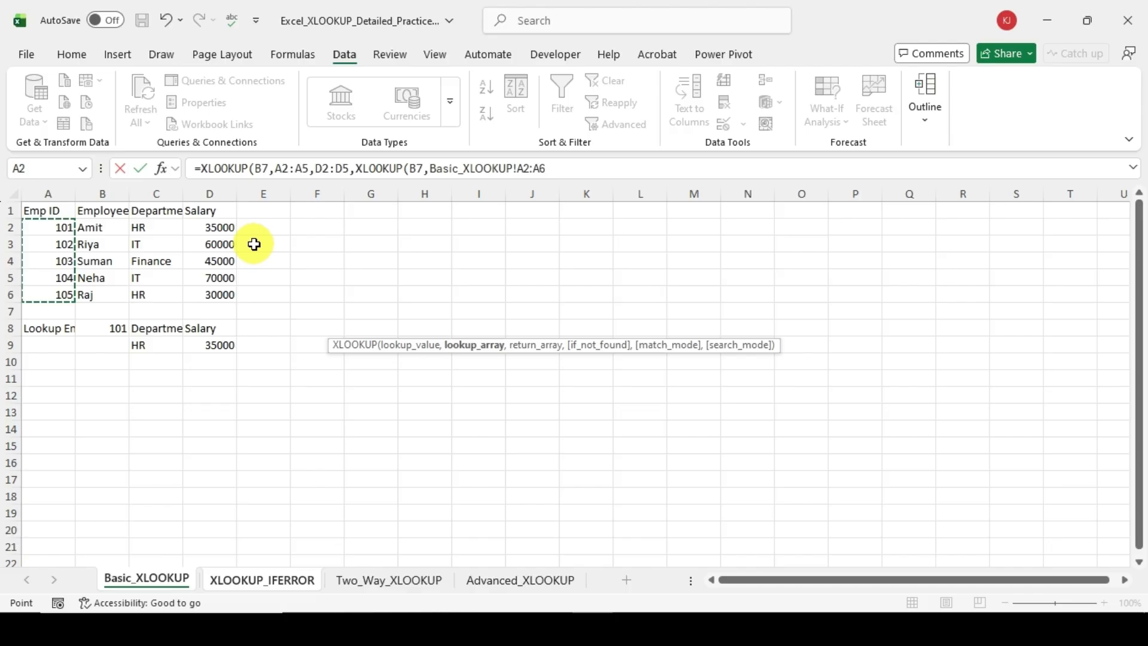
type(",")
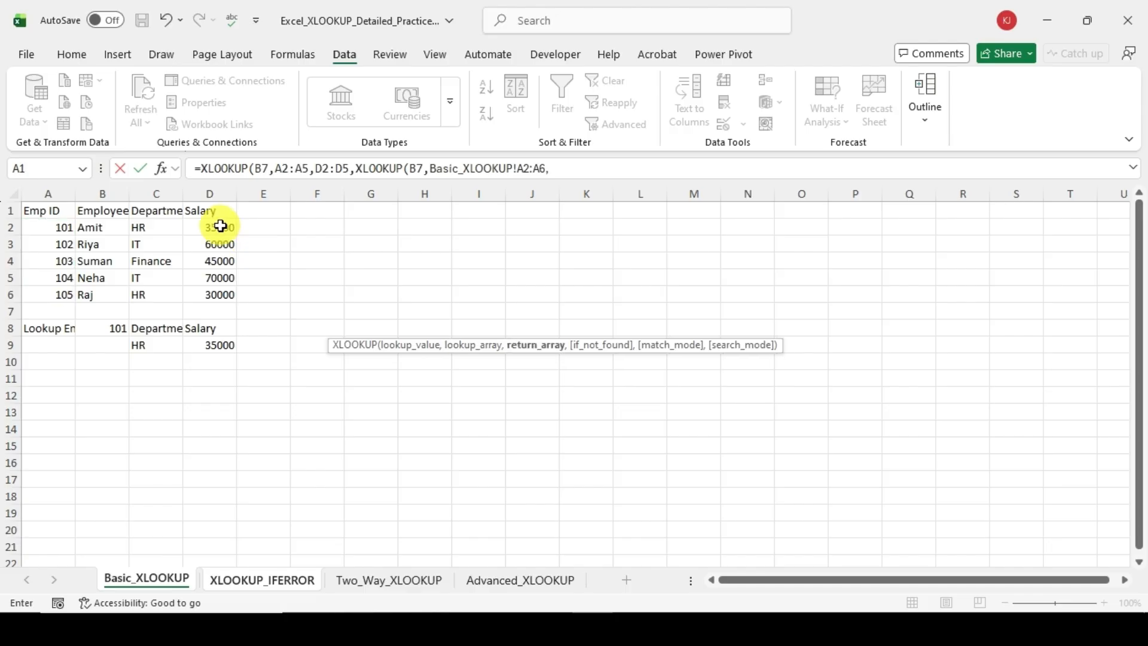
left_click_drag(220, 226, 214, 294)
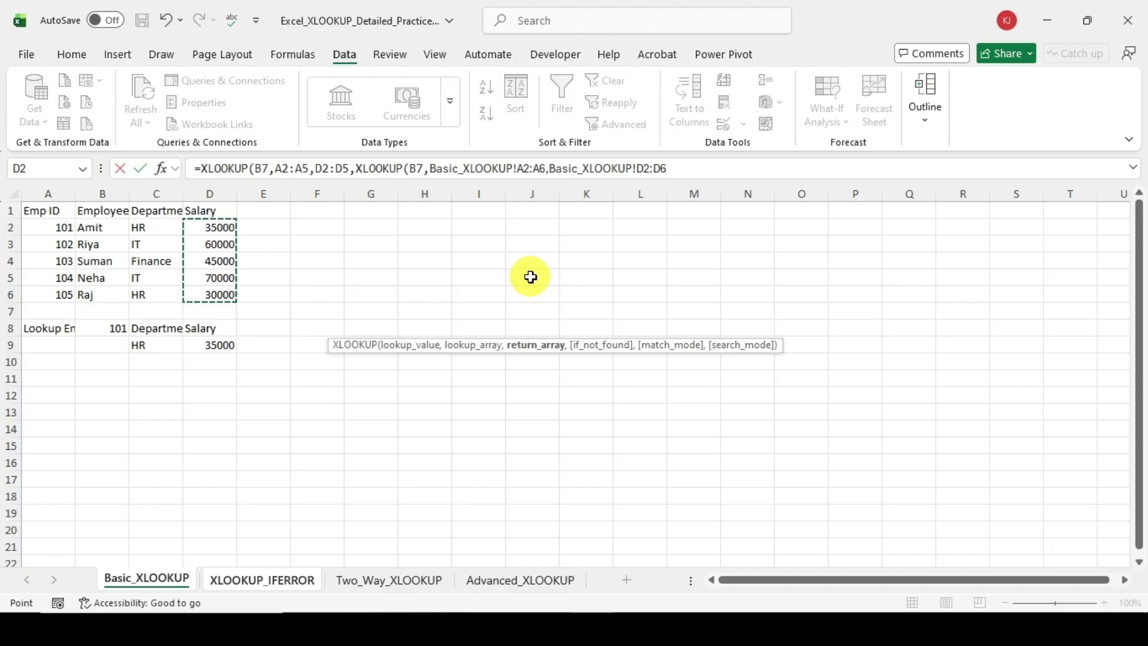
type(",")
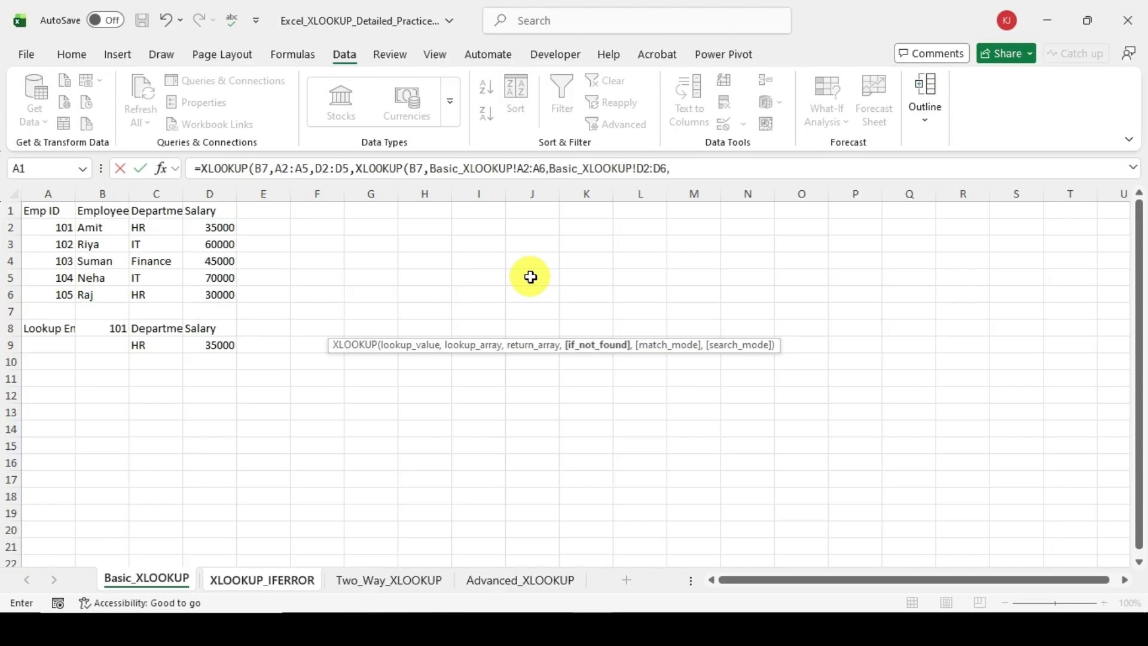
type("\"NF\"))")
Step: Set the nested XLOOKUP's if_not_found text to "NF", close both functions and enter the D8 formula
key("Return")
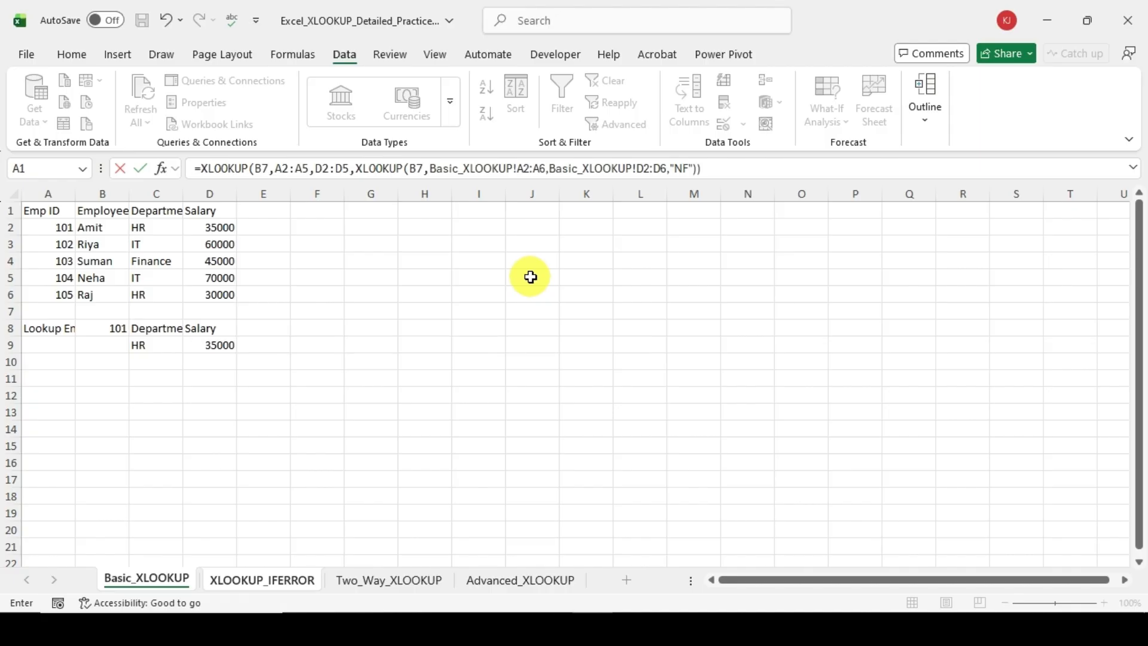
key("Return")
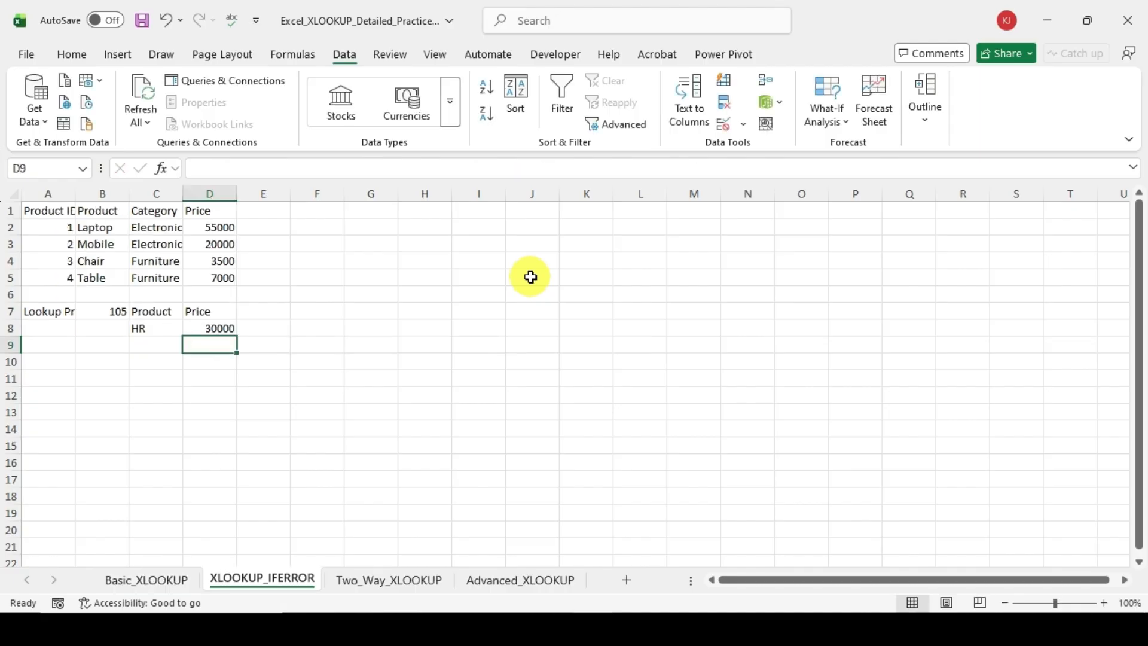
Step: Check the results and formulas in C8 and D8 against the Department and Salary of Emp ID 105 on the Basic_XLOOKUP sheet
key("Up")
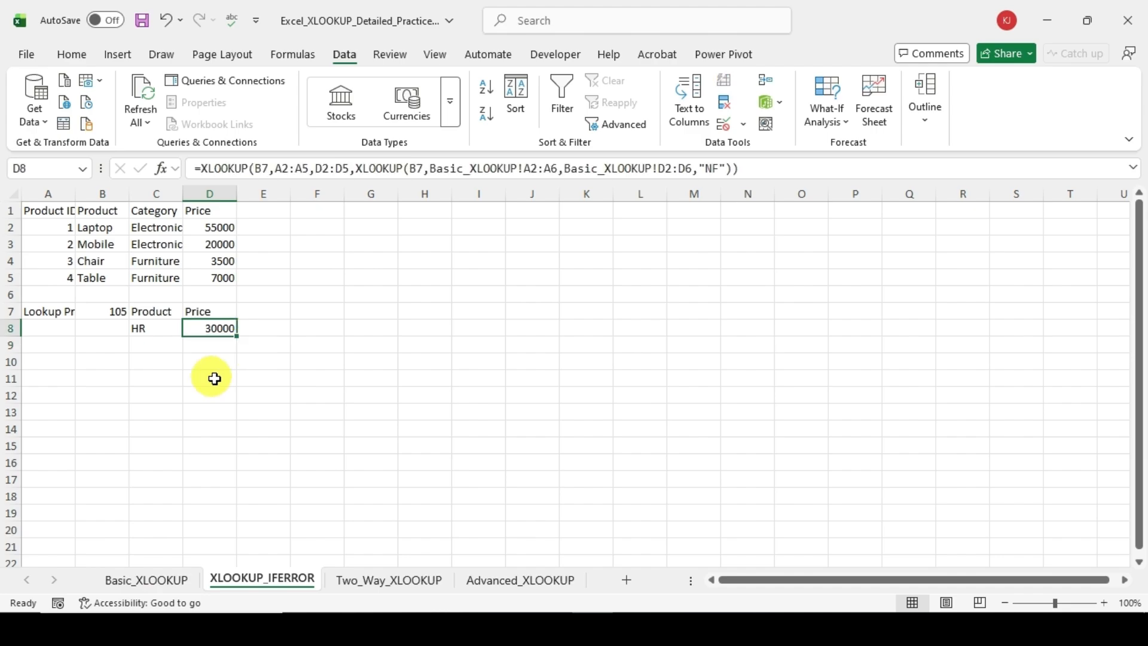
left_click(93, 317)
left_click(146, 584)
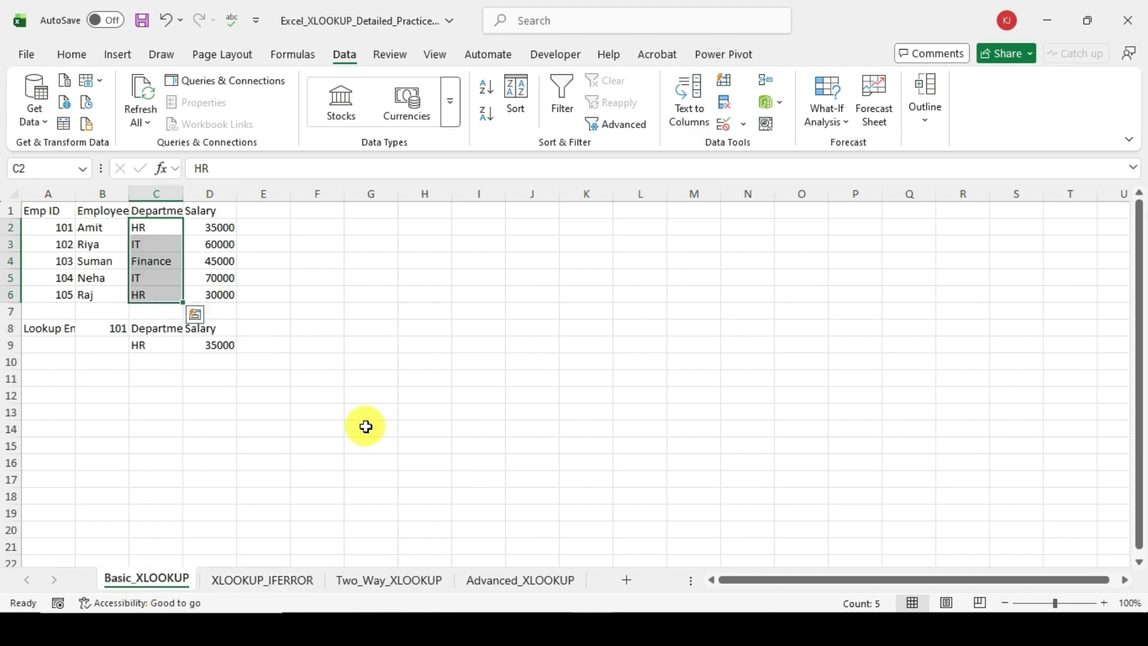
left_click(224, 294)
left_click(251, 583)
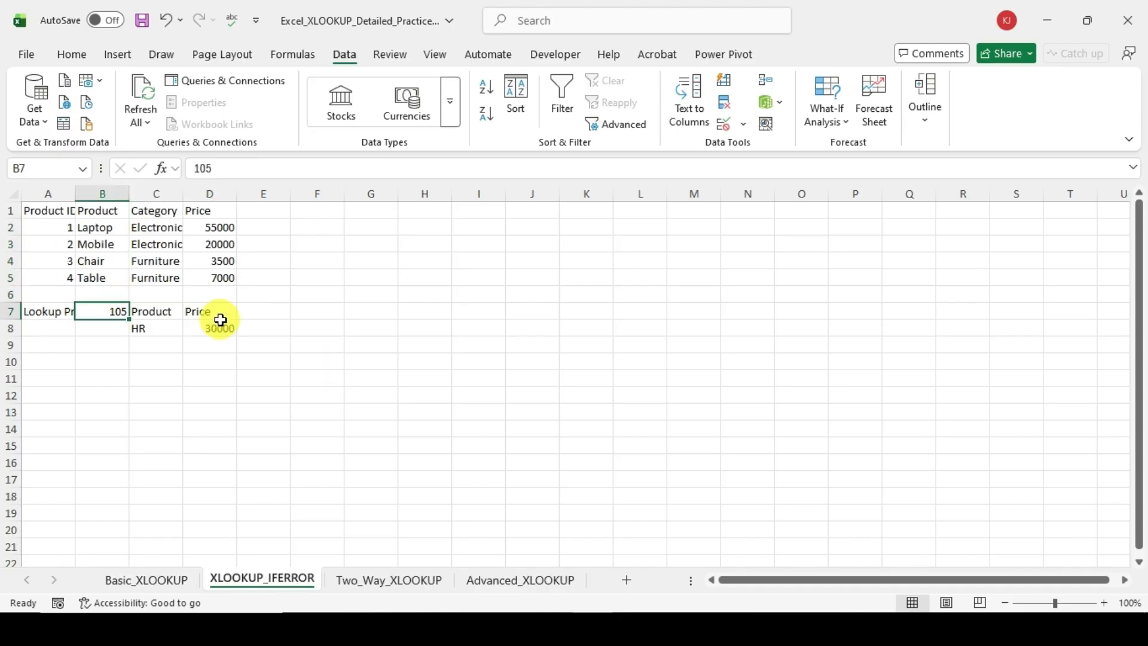
left_click(220, 326)
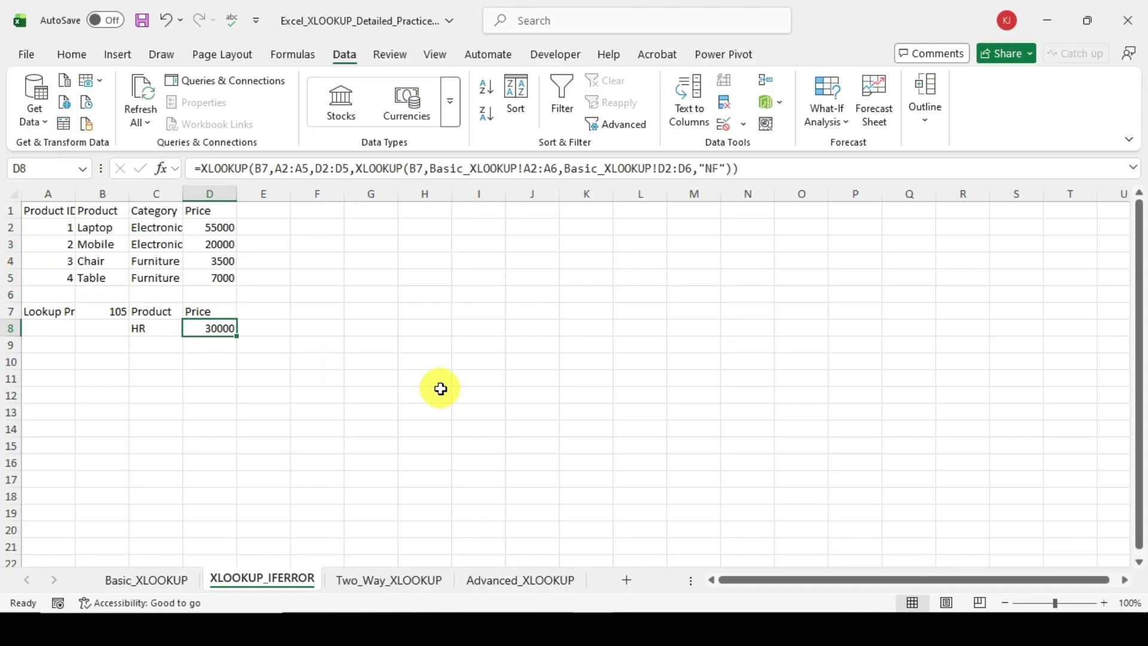
left_click(164, 335)
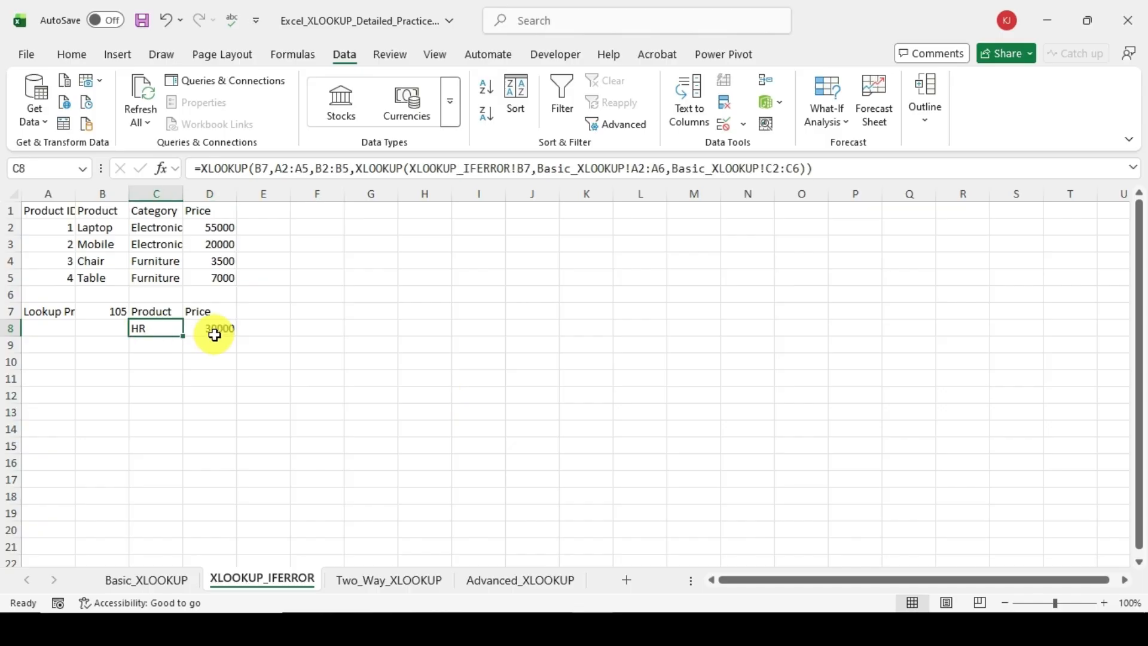
left_click(215, 335)
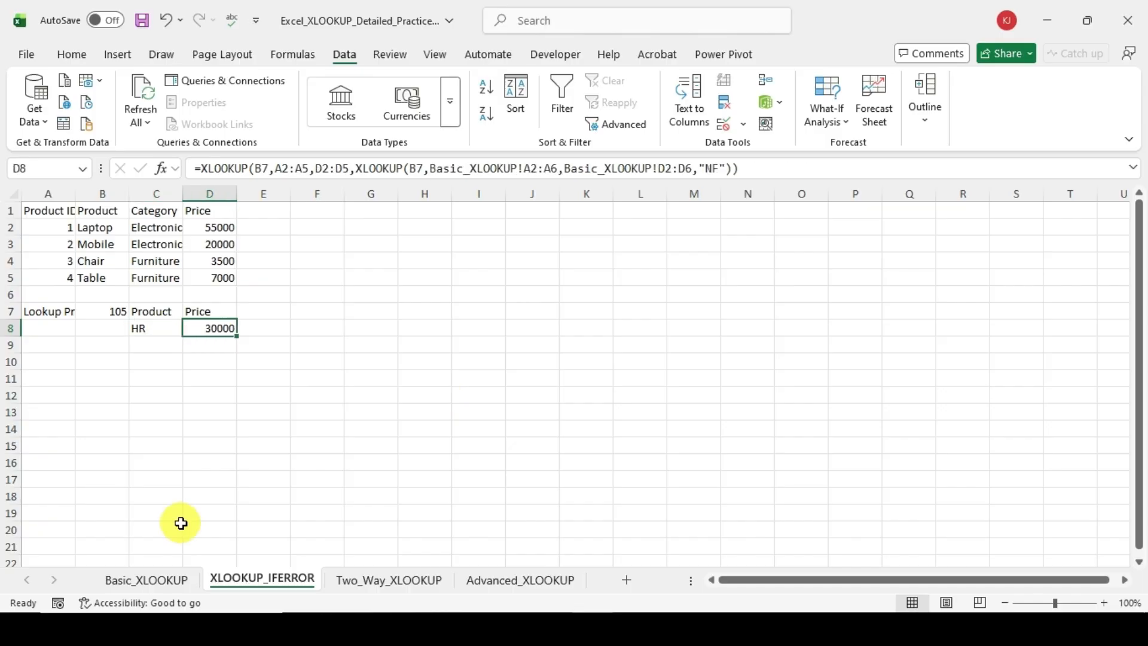
left_click(174, 578)
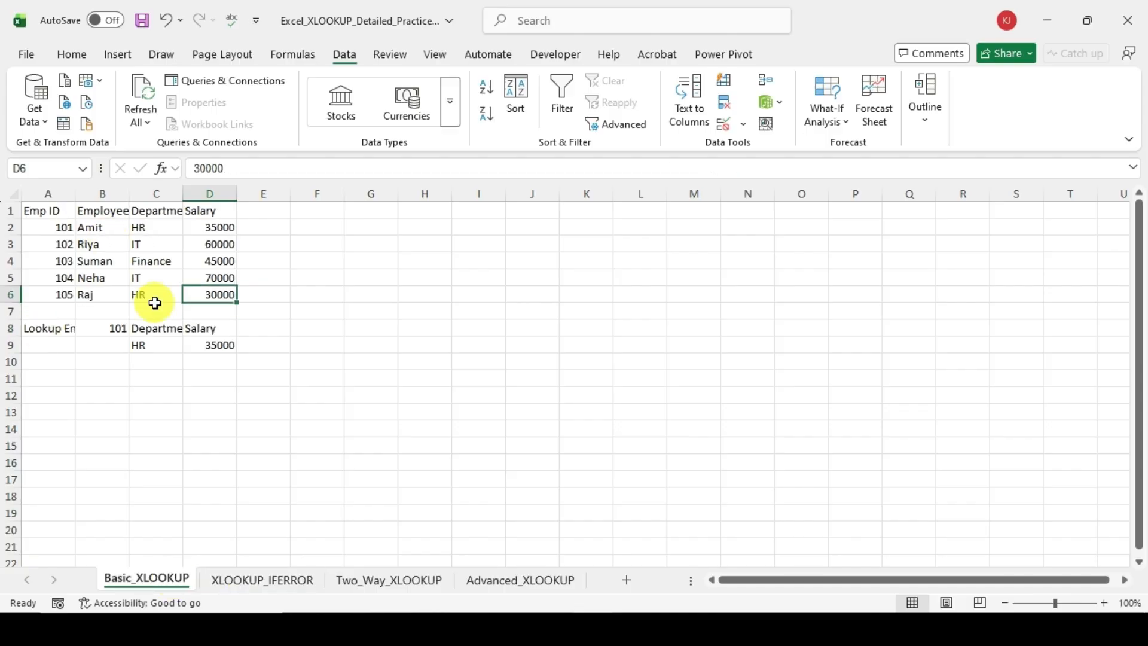
Step: Compare the D8 result on the XLOOKUP_IFERROR sheet with the employee data on the Basic_XLOOKUP sheet
left_click(252, 583)
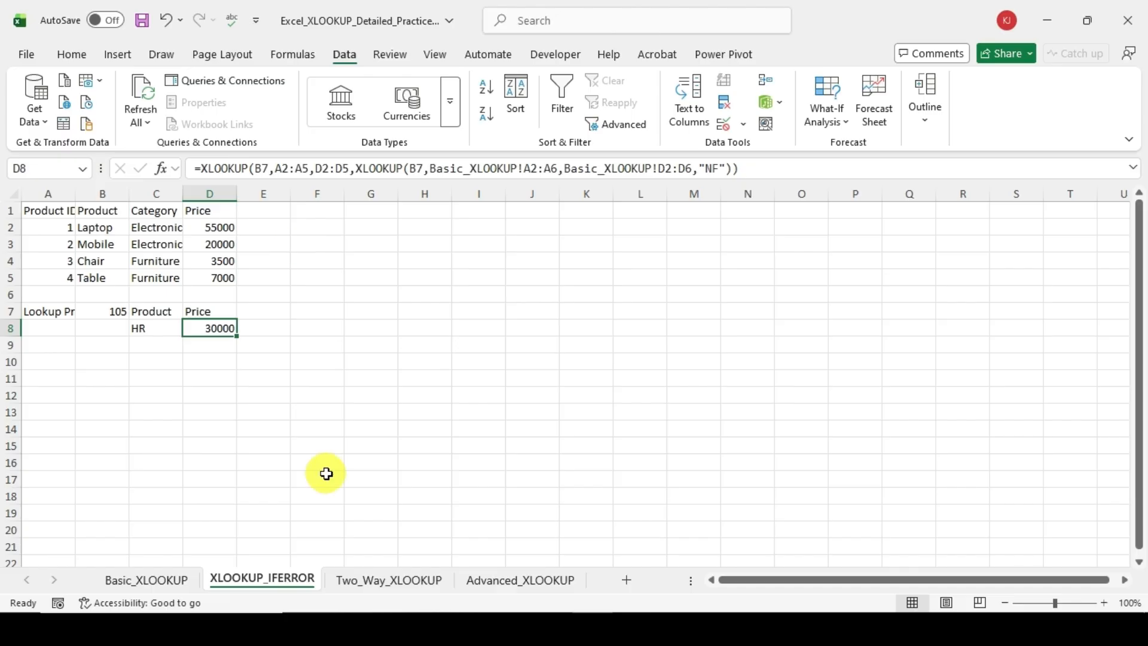
left_click(142, 579)
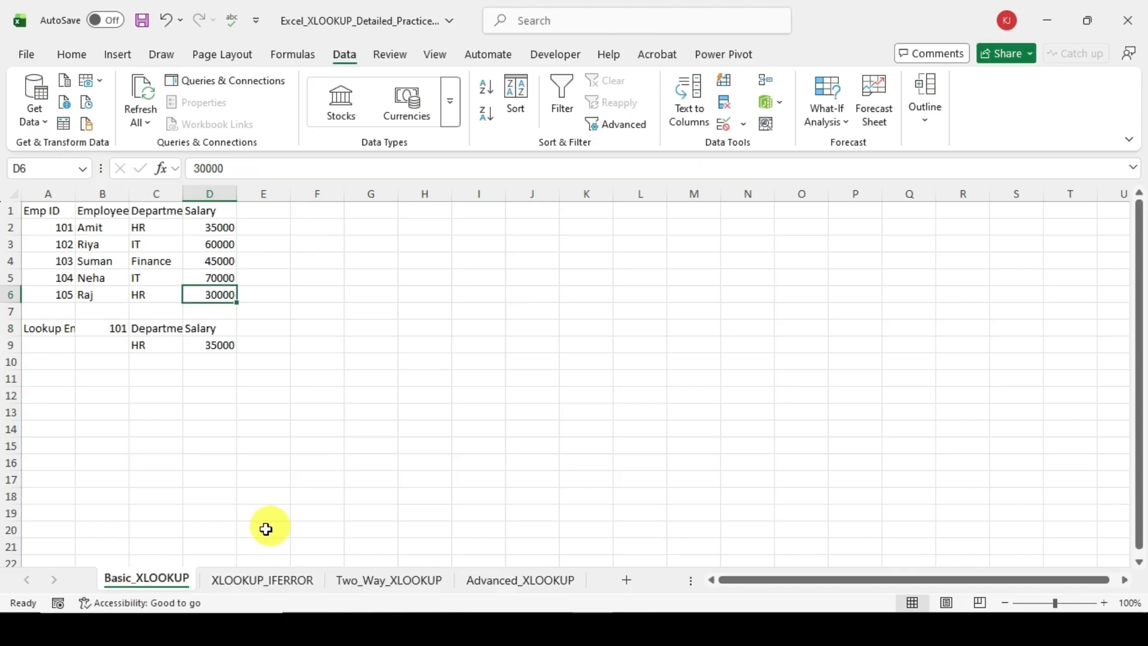
left_click(271, 577)
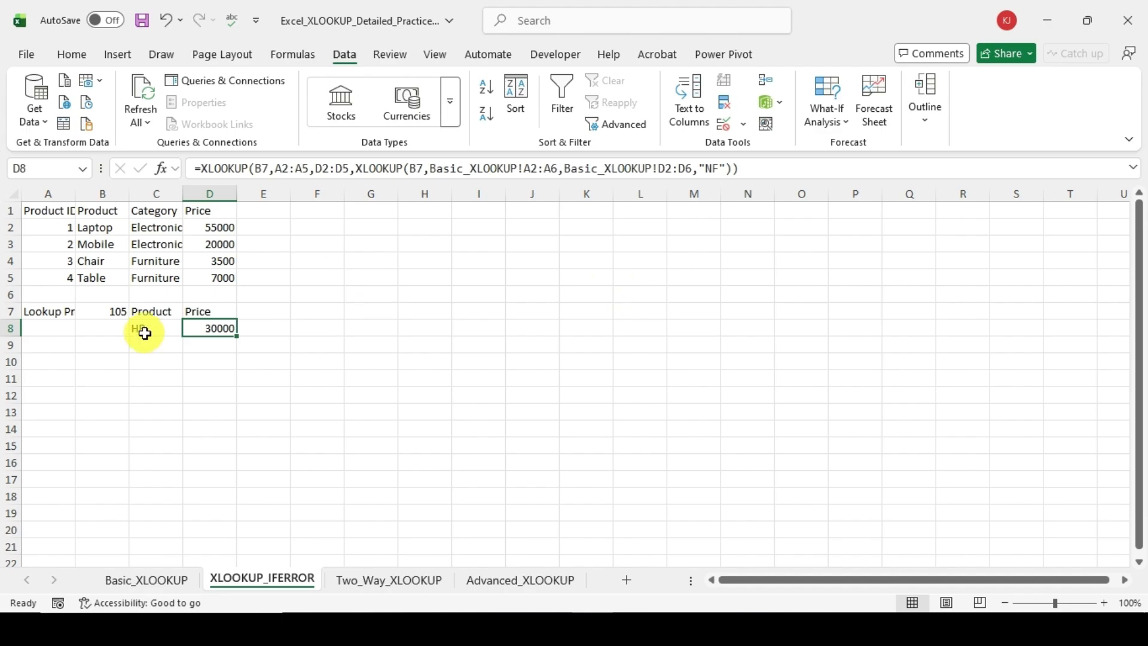
Step: Set the lookup ID in B7 of the XLOOKUP_IFERROR sheet to 106, an ID absent from the Basic_XLOOKUP employee table
left_click(107, 317)
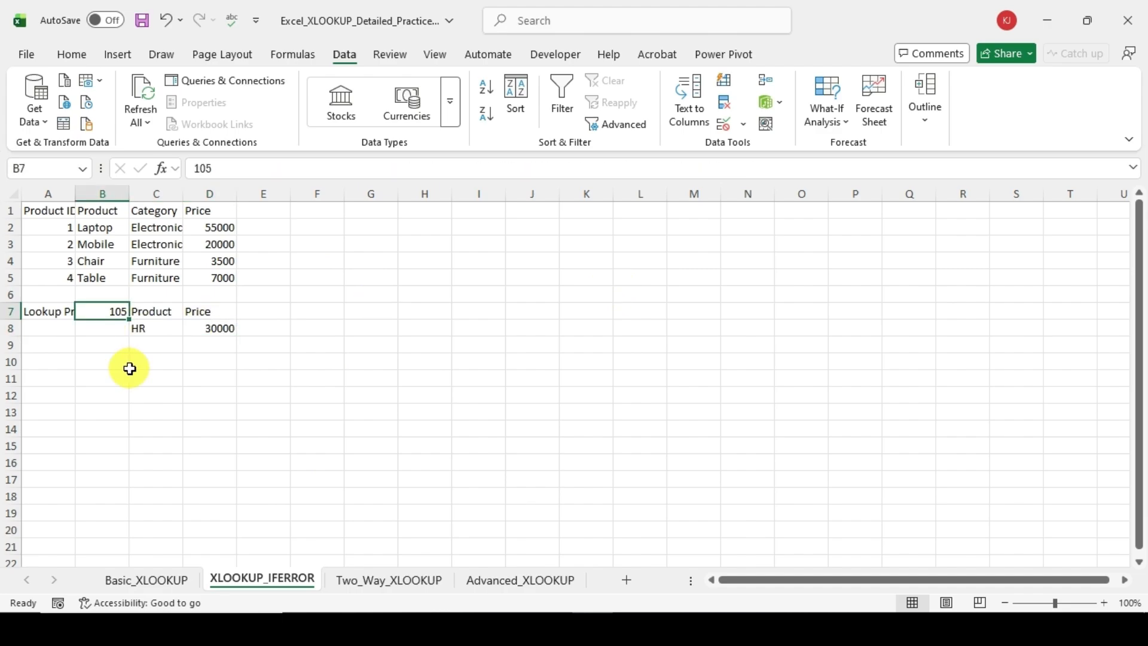
left_click(128, 582)
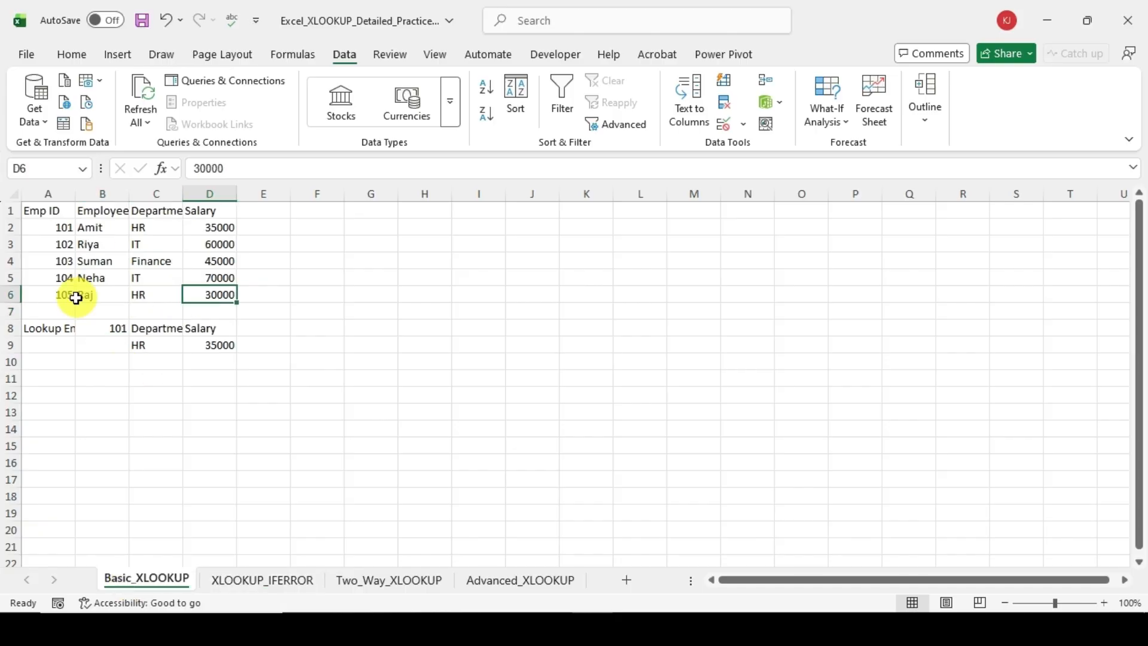
left_click(274, 581)
type("1")
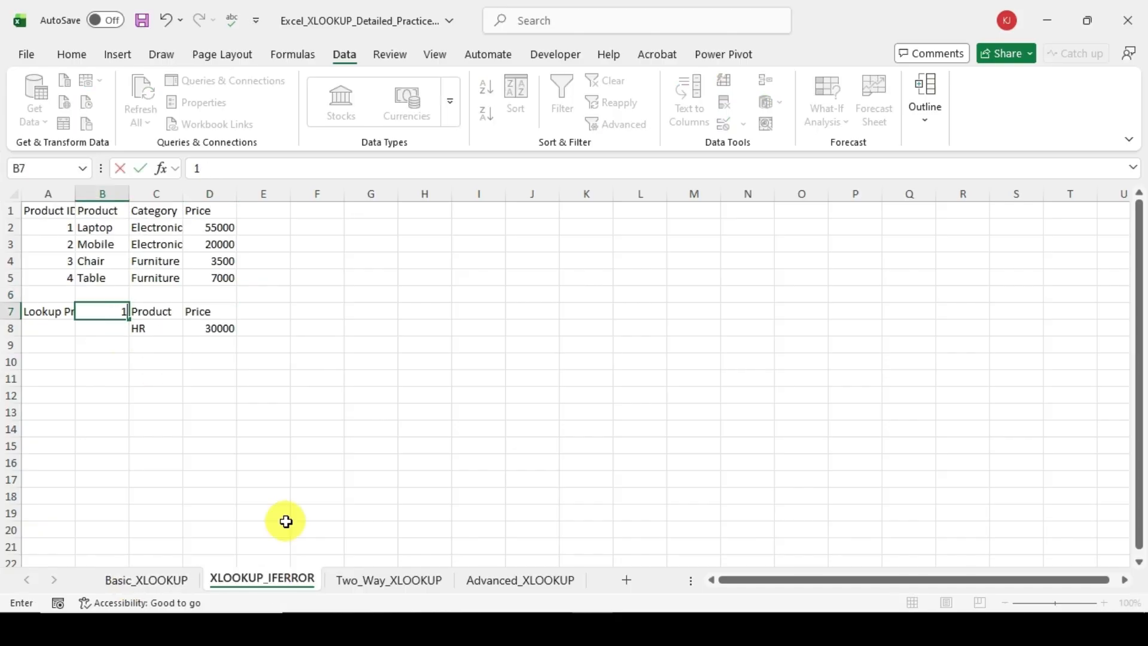
type("06")
key("Return")
Step: Compare the C8 and D8 formulas and results, checking which nested XLOOKUP has an if_not_found argument
left_click(222, 329)
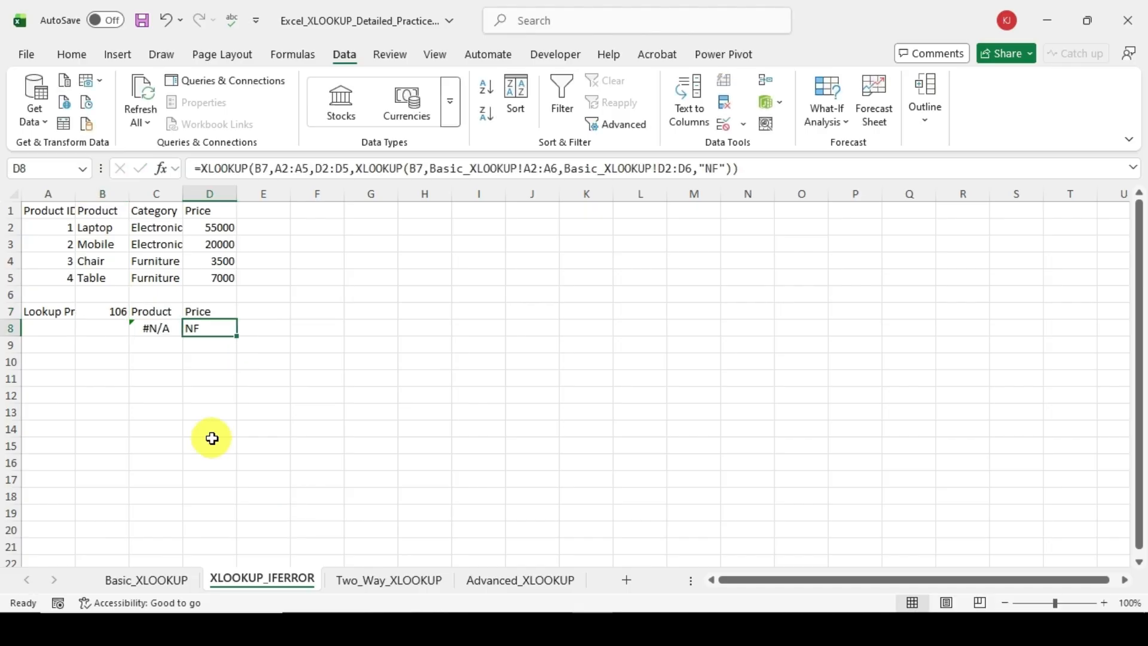
left_click(210, 382)
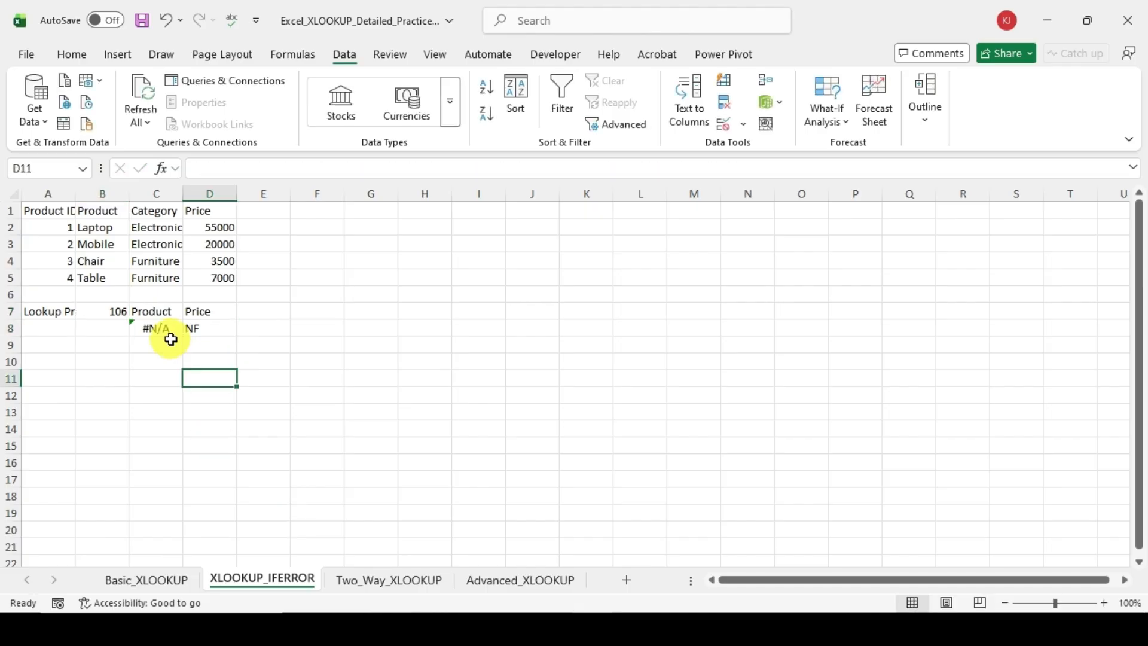
left_click(169, 331)
left_click(218, 336)
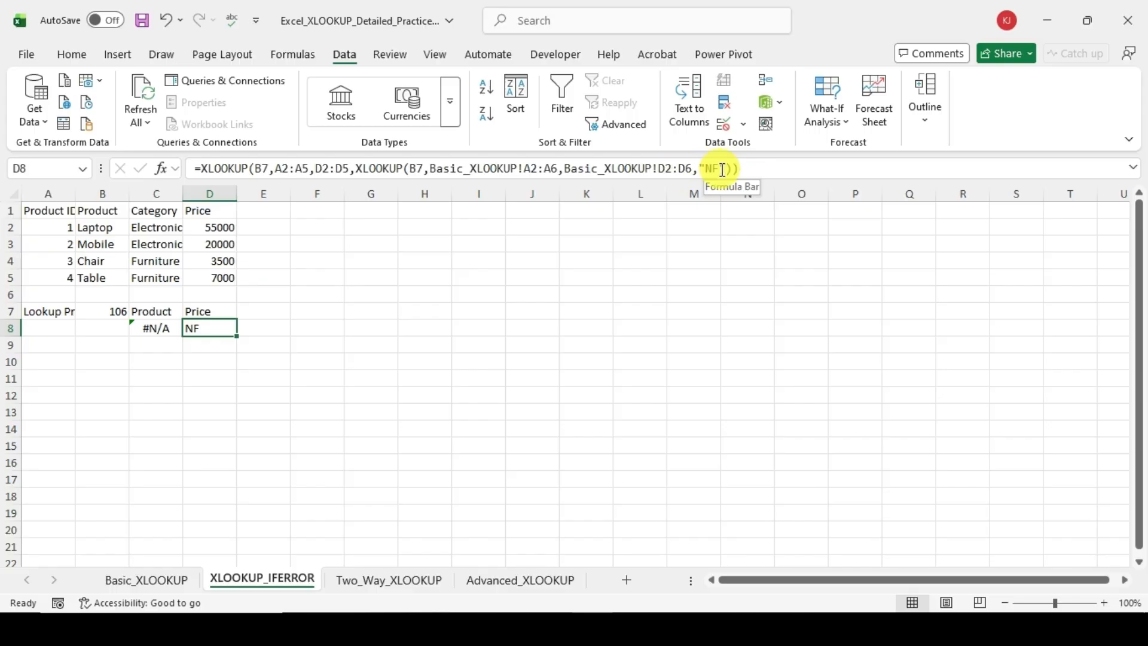
left_click(155, 331)
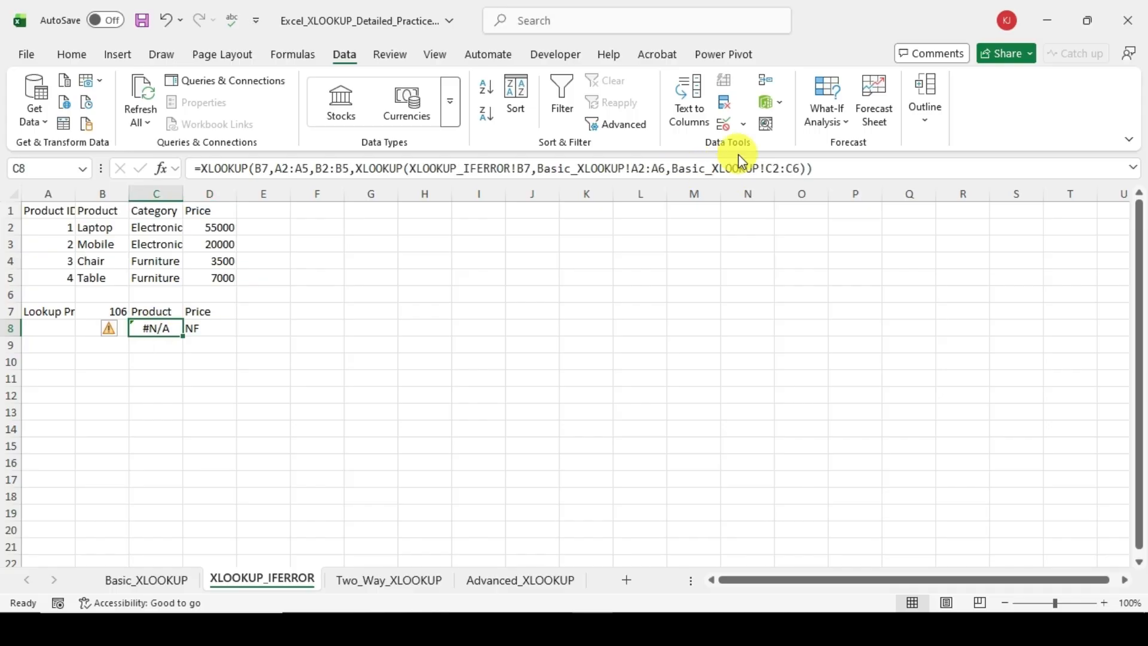
left_click(190, 329)
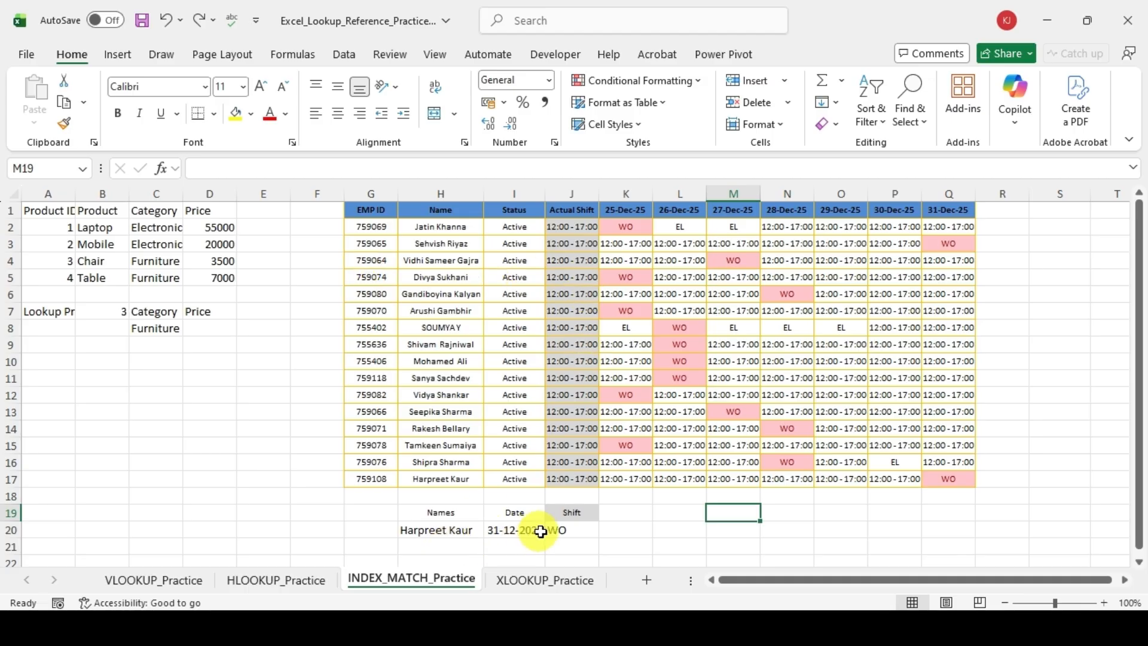
Step: Review the INDEX-MATCH formula in Shift cell J20 of the INDEX_MATCH_Practice sheet, then clear it
left_click(564, 530)
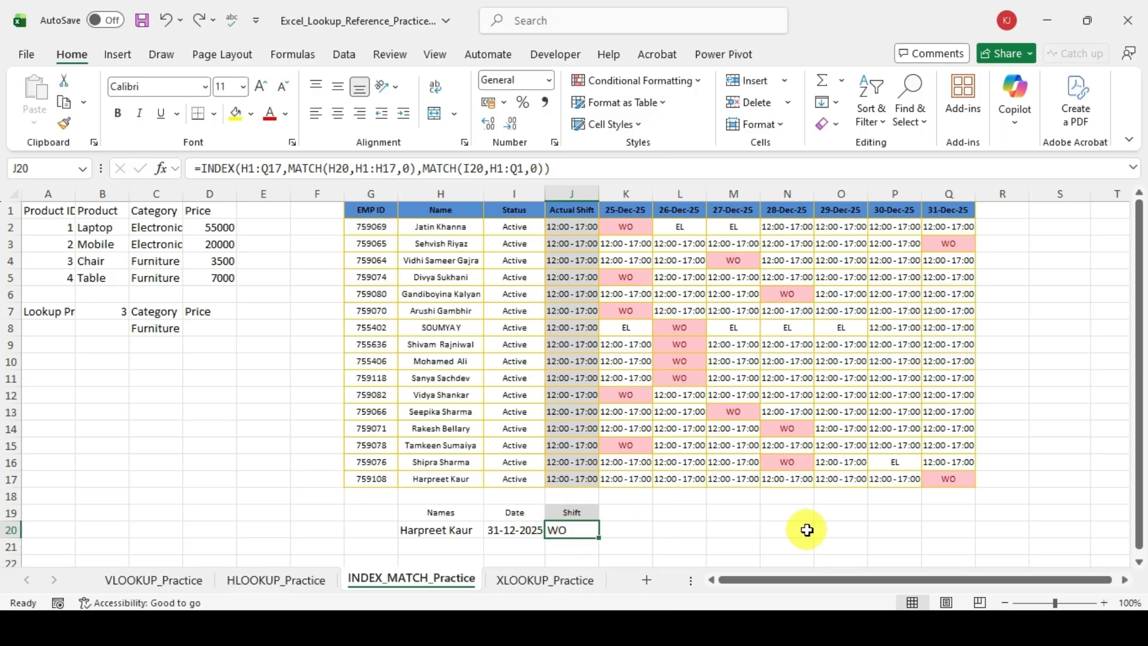
key("F2")
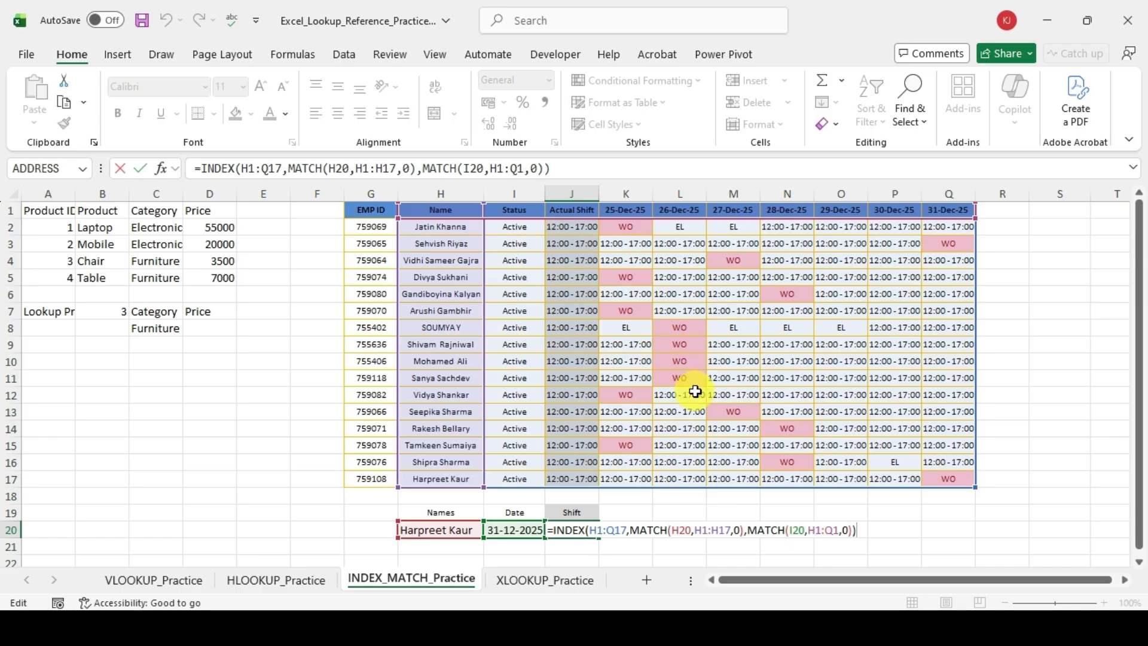
key("ctrl+Return")
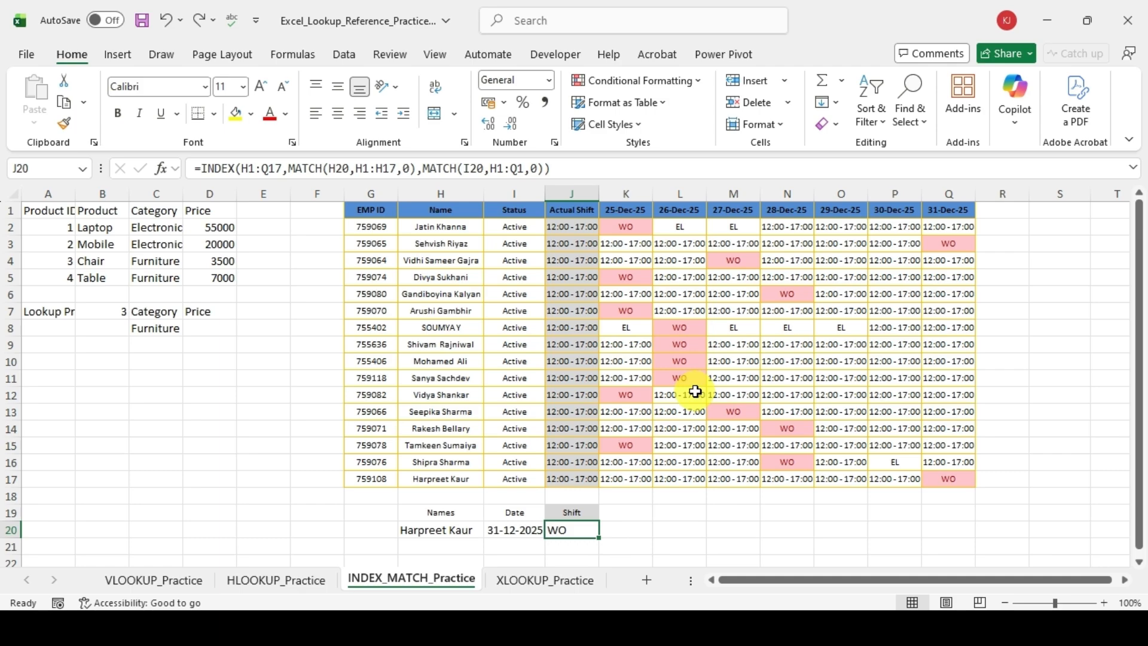
key("Delete")
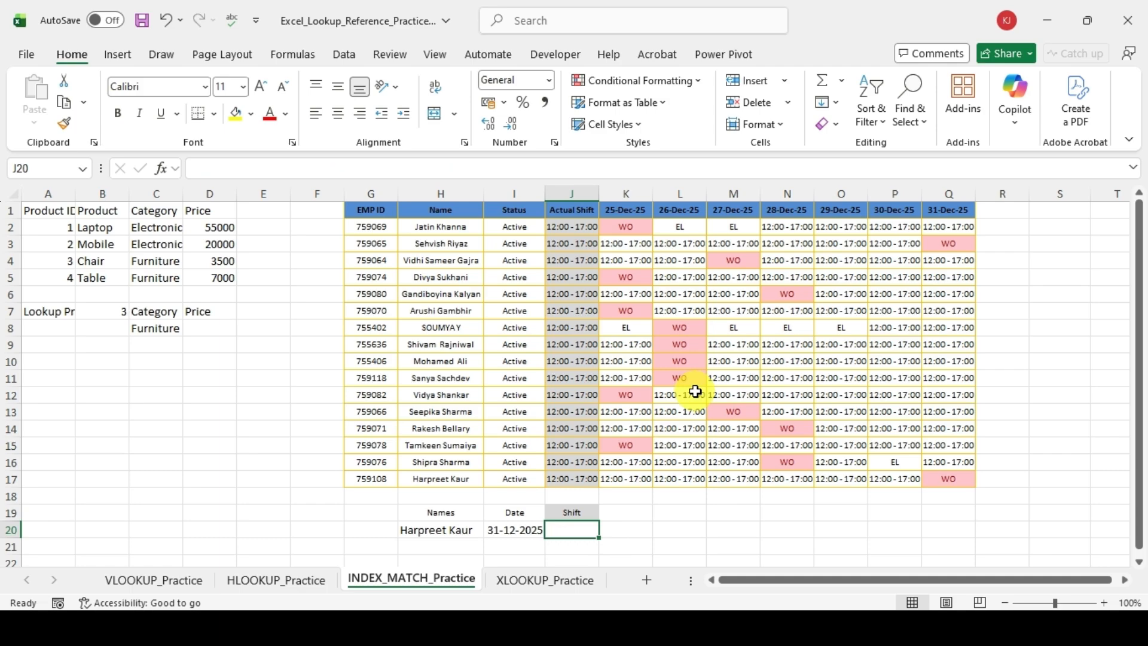
Step: Start an XLOOKUP formula in J20 with the employee name in H20 as the lookup value
type("=xl")
key("Tab")
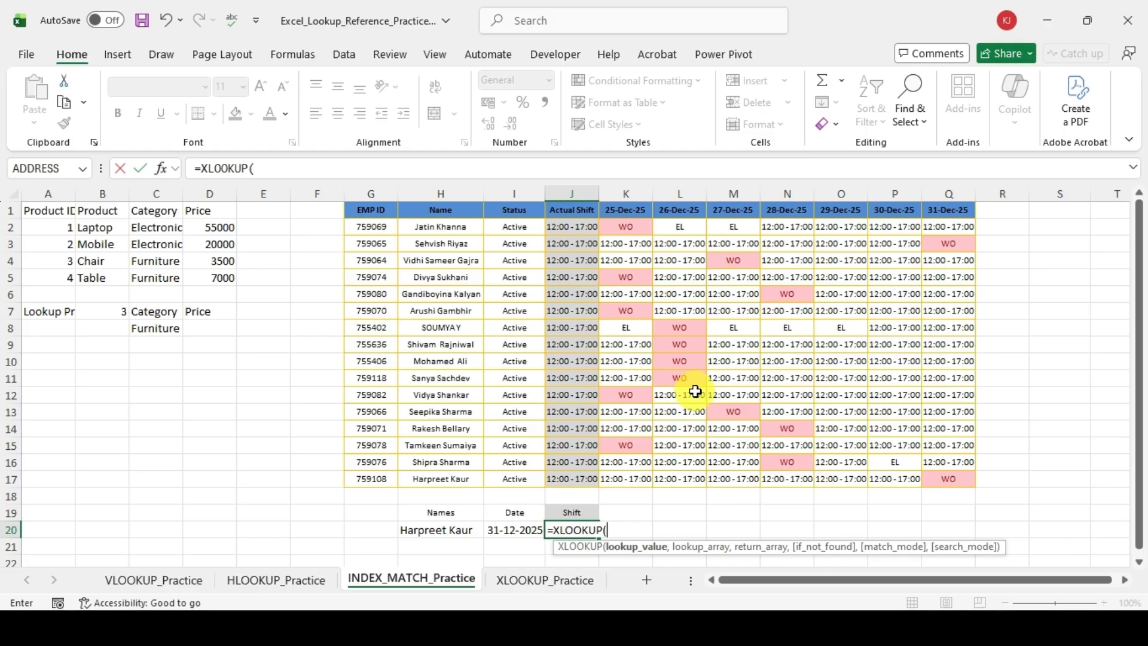
key("Left")
key("Left")
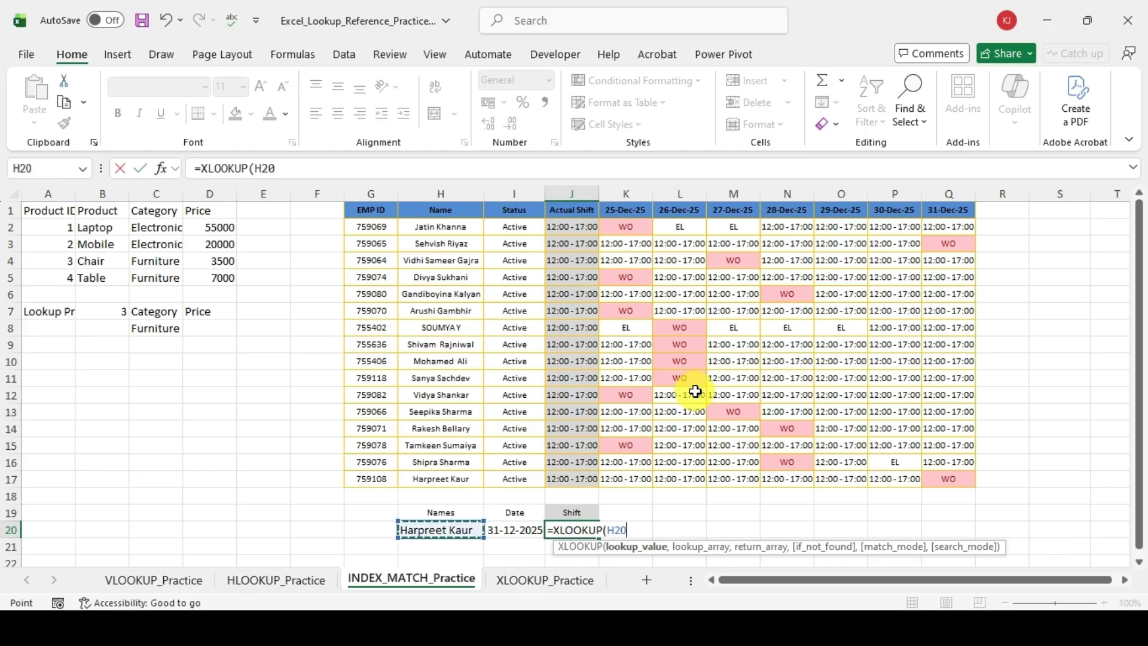
type(",")
Step: Give the outer XLOOKUP the name column H2:H17 as its lookup array
key("Up")
key("Left")
key("Left")
key("Up")
key("Up")
key("Up")
key("Down")
key("shift+Up")
key("shift+Up")
key("shift+Up")
key("shift+Up")
key("shift+Up")
key("shift+Up")
key("shift+Up")
key("shift+Up")
key("shift+Up")
key("shift+Up")
key("shift+Up")
key("shift+Up")
key("shift+Up")
key("shift+Up")
key("shift+Up")
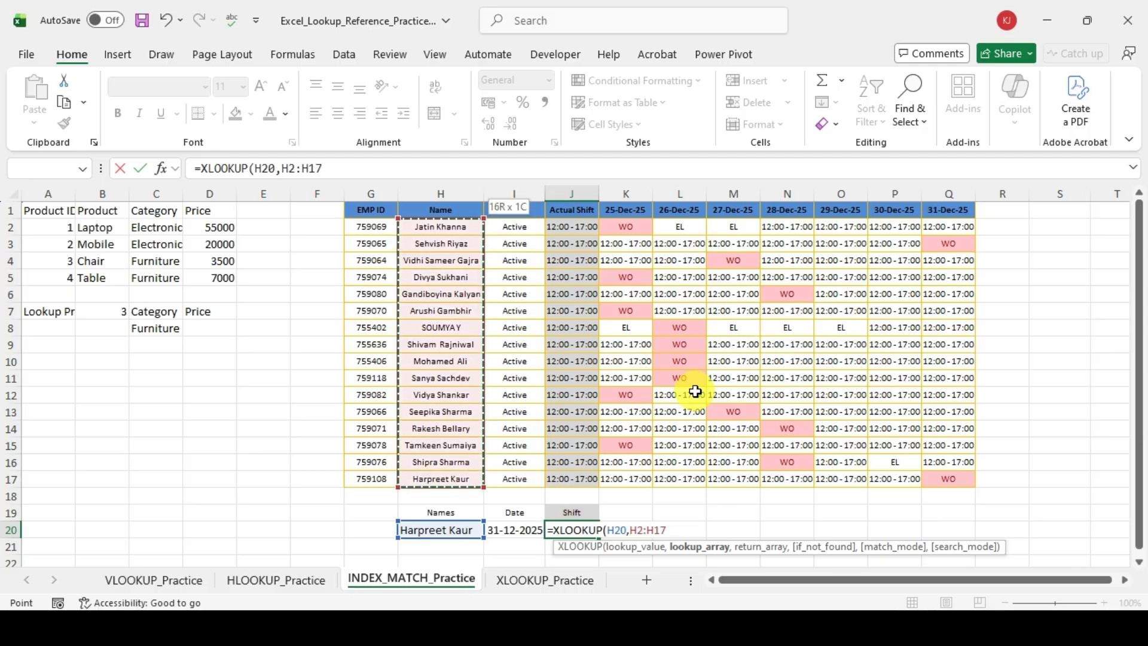
type(",")
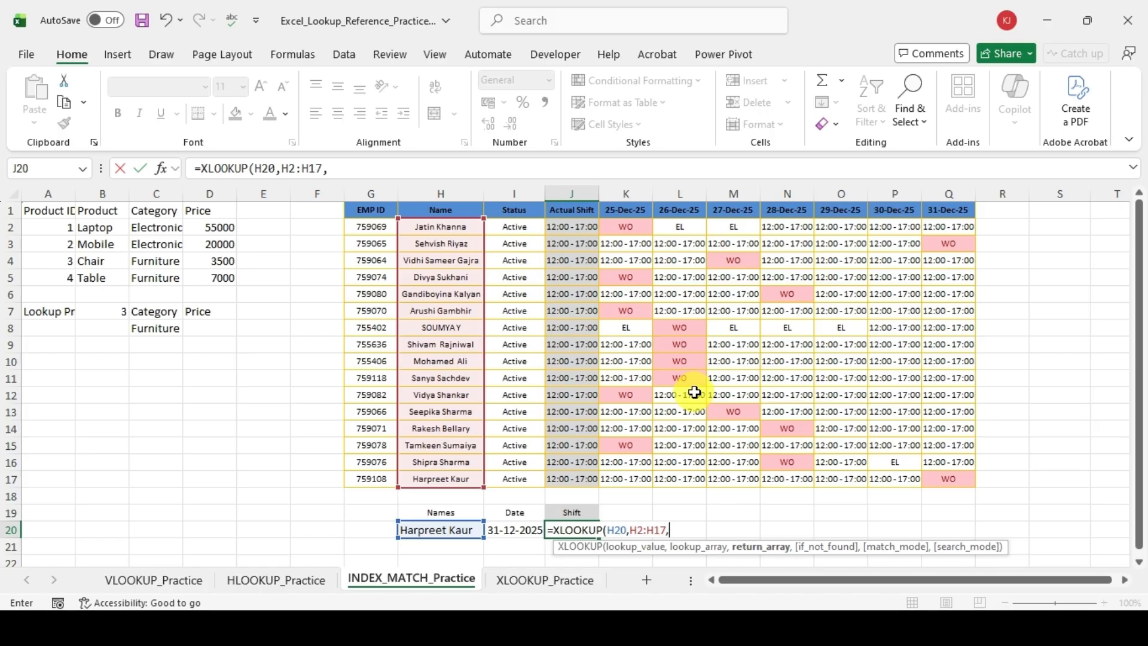
Step: Nest a second XLOOKUP as the return array, with the date in I20 as its lookup value
type("x")
key("Down")
key("Tab")
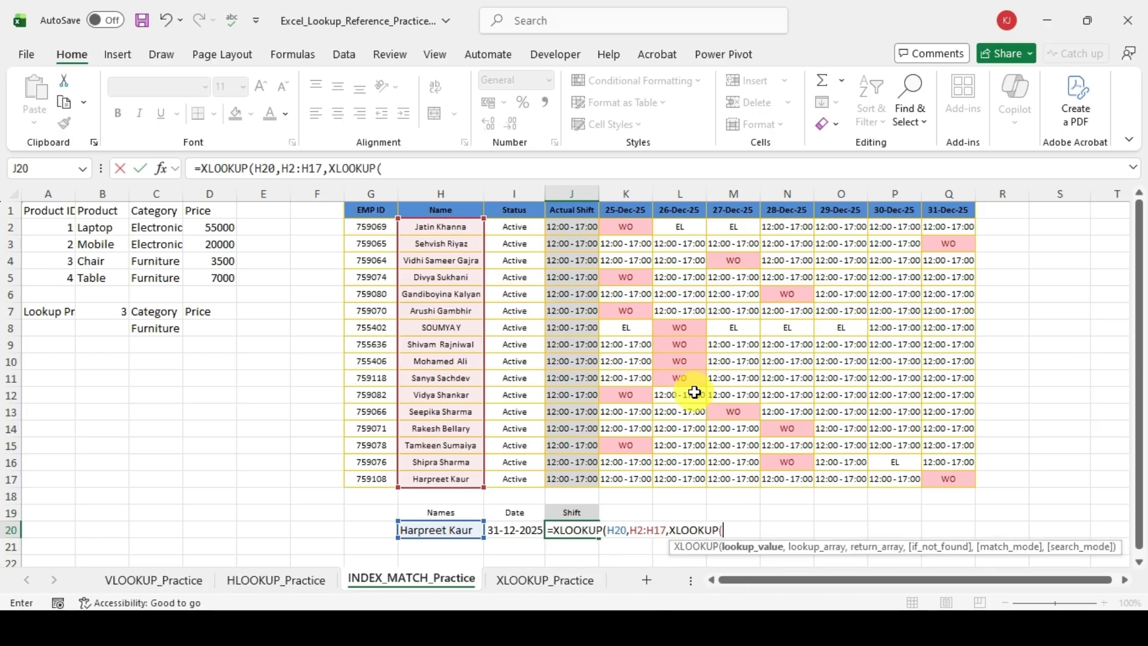
key("Left")
key("Left")
key("Right")
type(",")
Step: Give the nested XLOOKUP the header range I1:Q1 as its lookup array
key("Up")
key("Up")
key("Up")
key("Up")
key("Up")
key("Up")
key("Up")
key("Up")
key("Up")
key("Up")
key("Up")
key("Up")
key("Up")
key("Up")
key("Up")
key("Up")
key("Up")
key("Up")
key("Up")
key("Left")
key("shift+Right")
key("shift+Right")
key("shift+Right")
key("shift+Right")
key("shift+Right")
key("shift+Right")
key("shift+Right")
key("shift+Right")
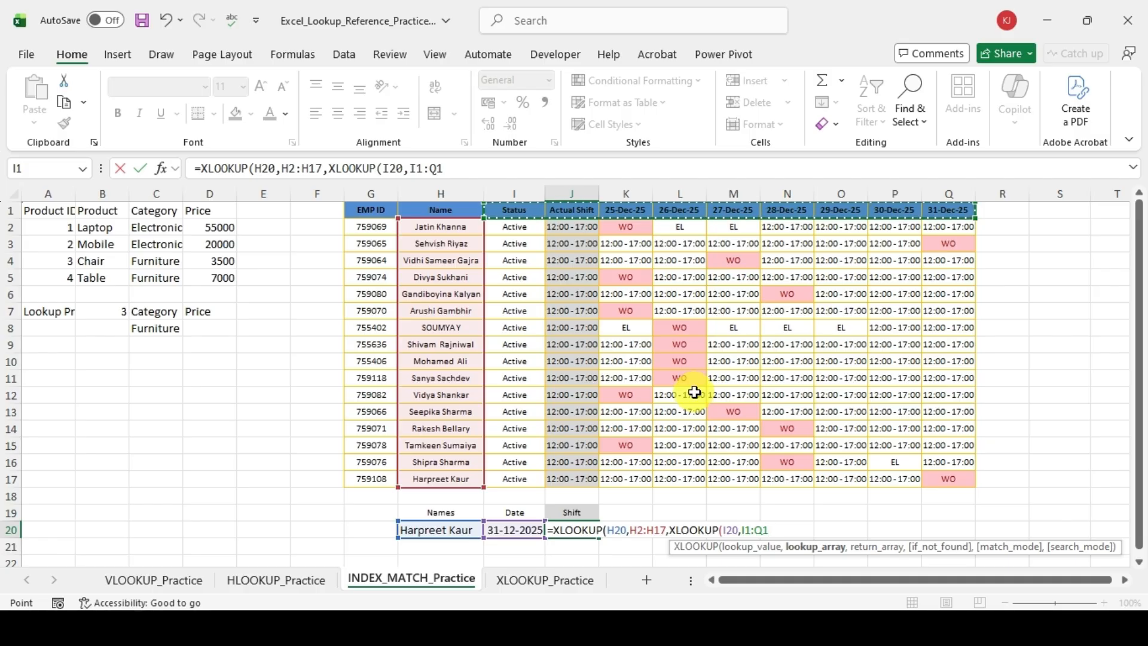
type(",")
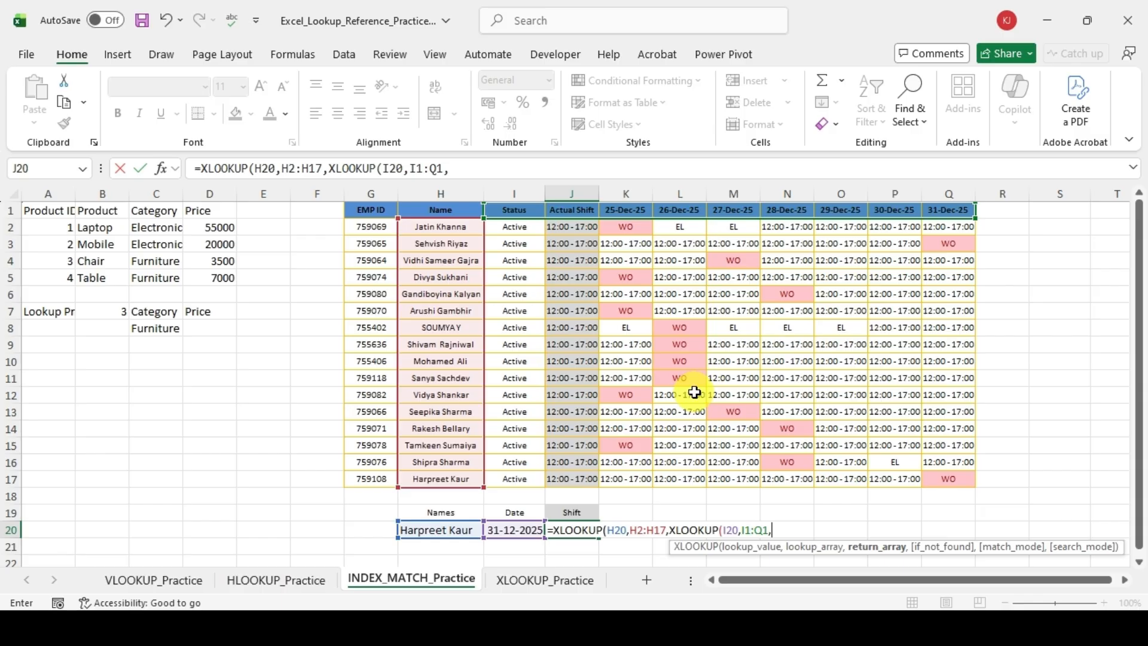
Step: Set the nested XLOOKUP's return array to I2:Q17 and close the nested function
key("Down")
key("Up")
key("Up")
key("Up")
key("Up")
key("Up")
key("Up")
key("Up")
key("Up")
key("Up")
key("Up")
key("Up")
key("Up")
key("Up")
key("Up")
key("Up")
key("Up")
key("Up")
key("Up")
key("Up")
key("Left")
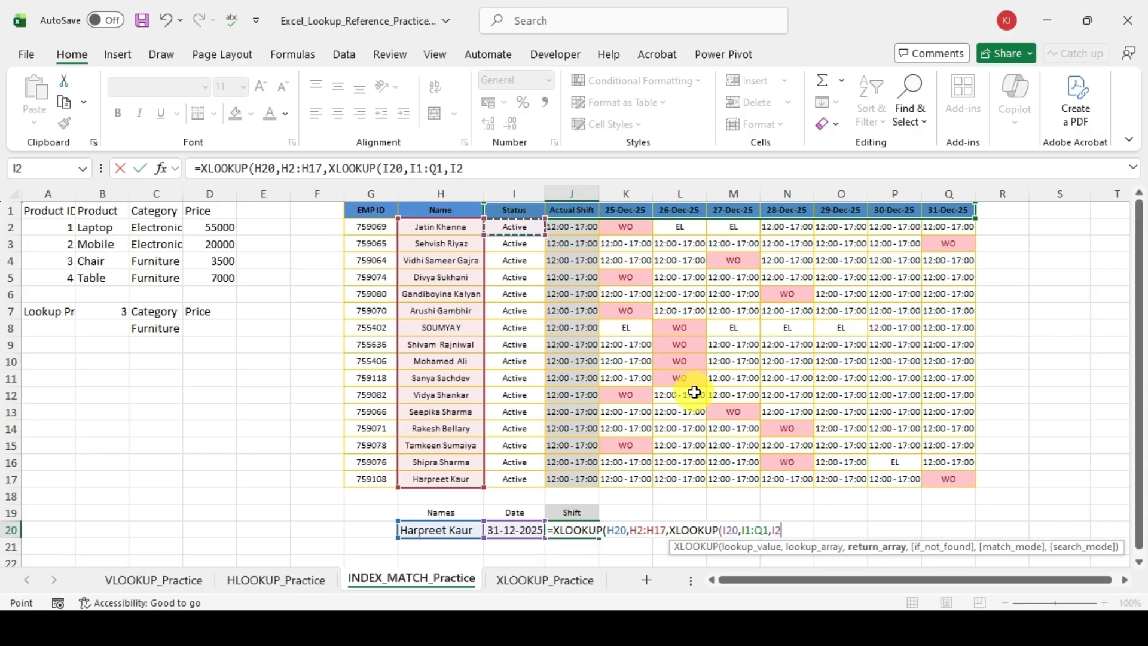
key("shift+Right")
key("shift+Right")
key("shift+Right")
key("shift+Right")
key("ctrl+shift+Right")
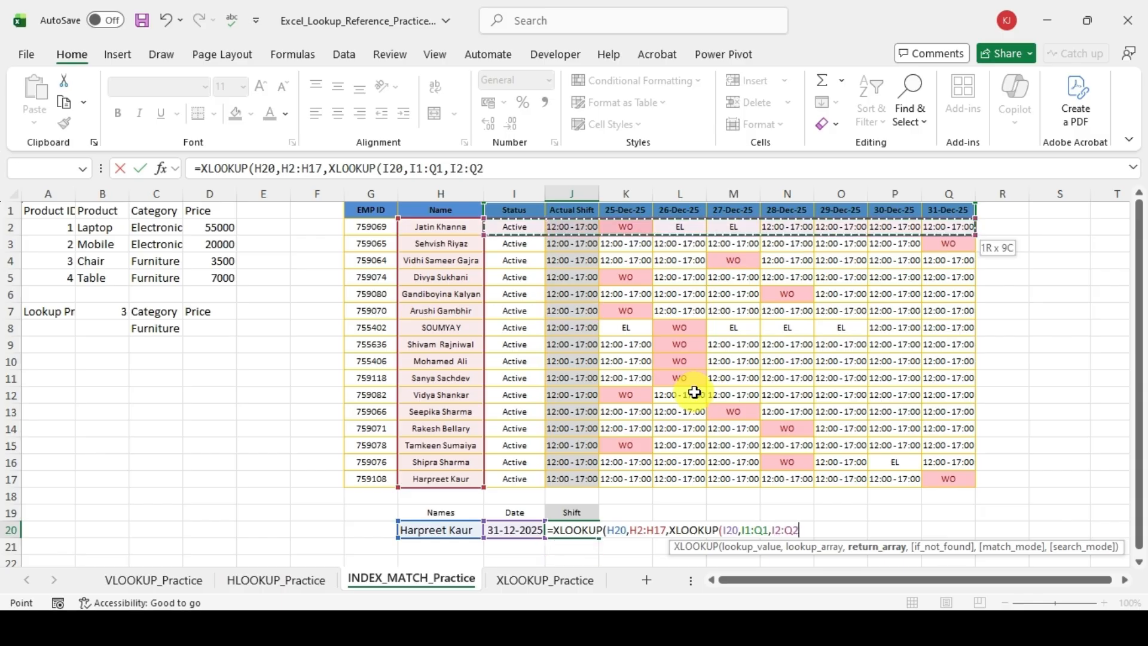
key("ctrl+shift+Down")
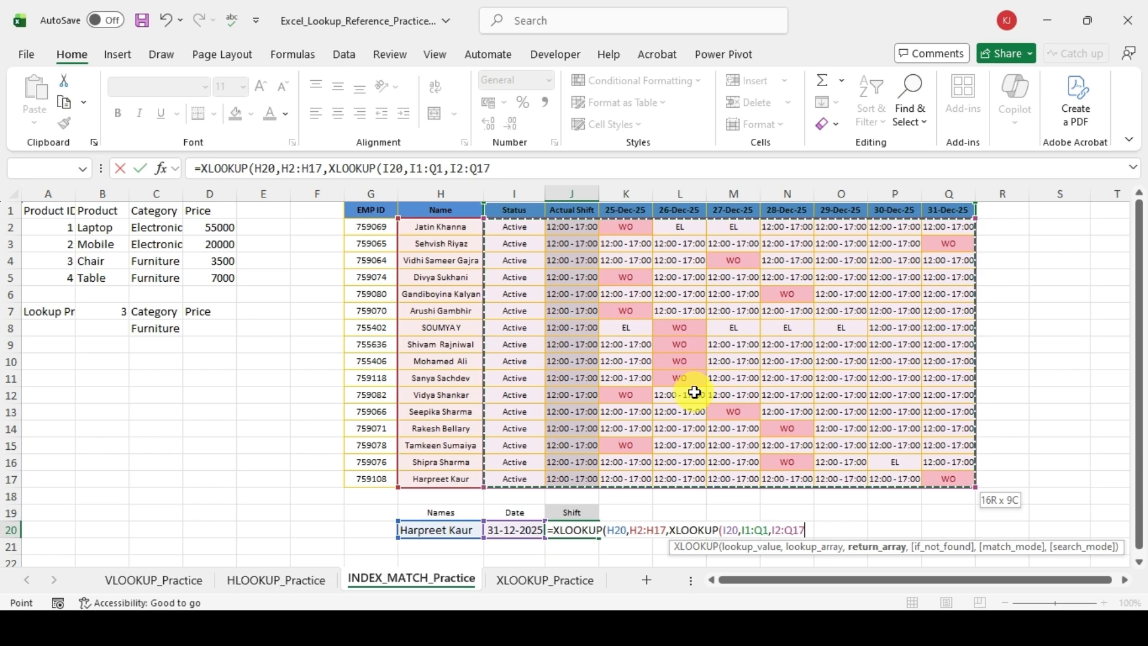
type(")")
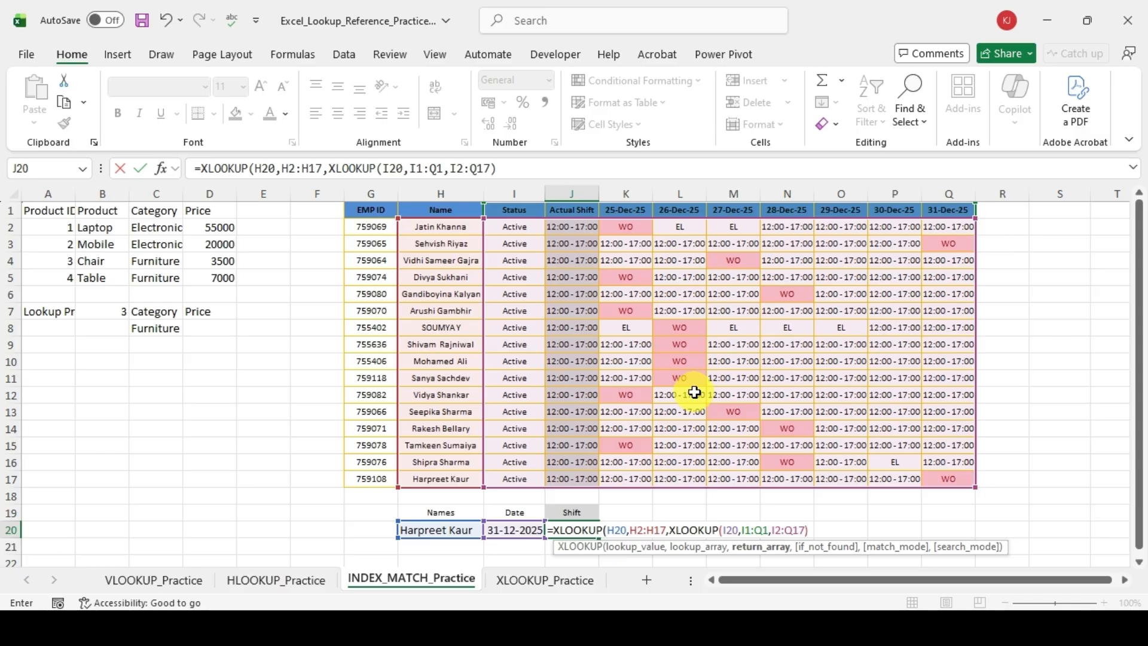
Step: Set the outer XLOOKUP's if_not_found text to "NF" and enter the completed J20 formula
type(",")
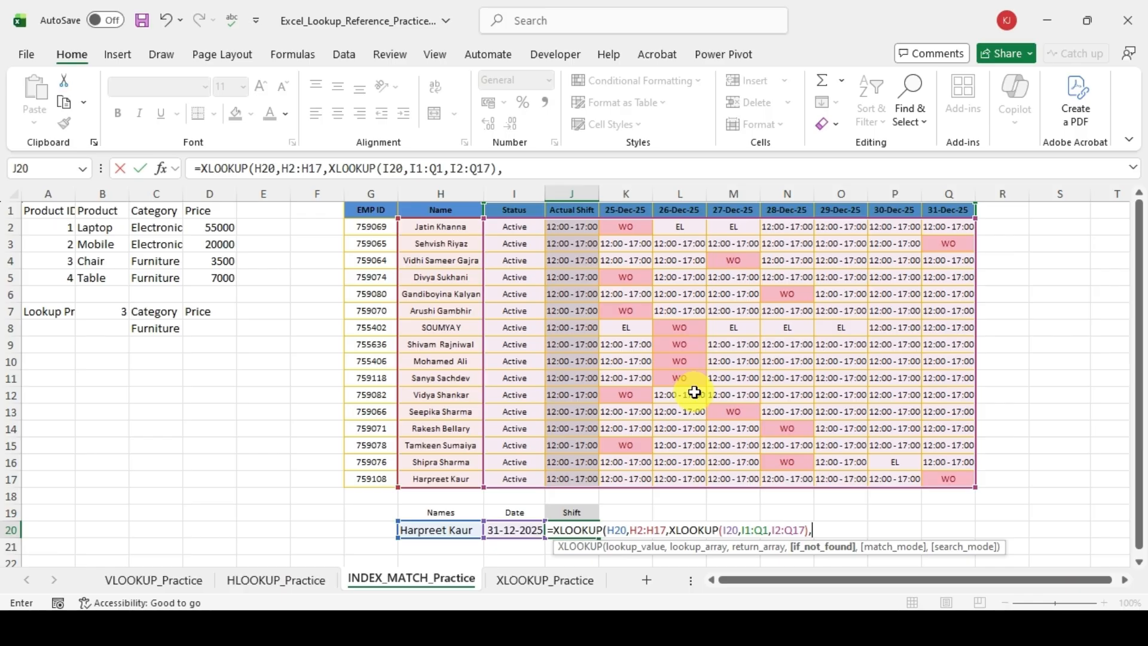
type("\"NF\")")
key("Return")
Step: Choose the employee from table row 14 in the name selection cell H20
key("Up")
key("Left")
key("Left")
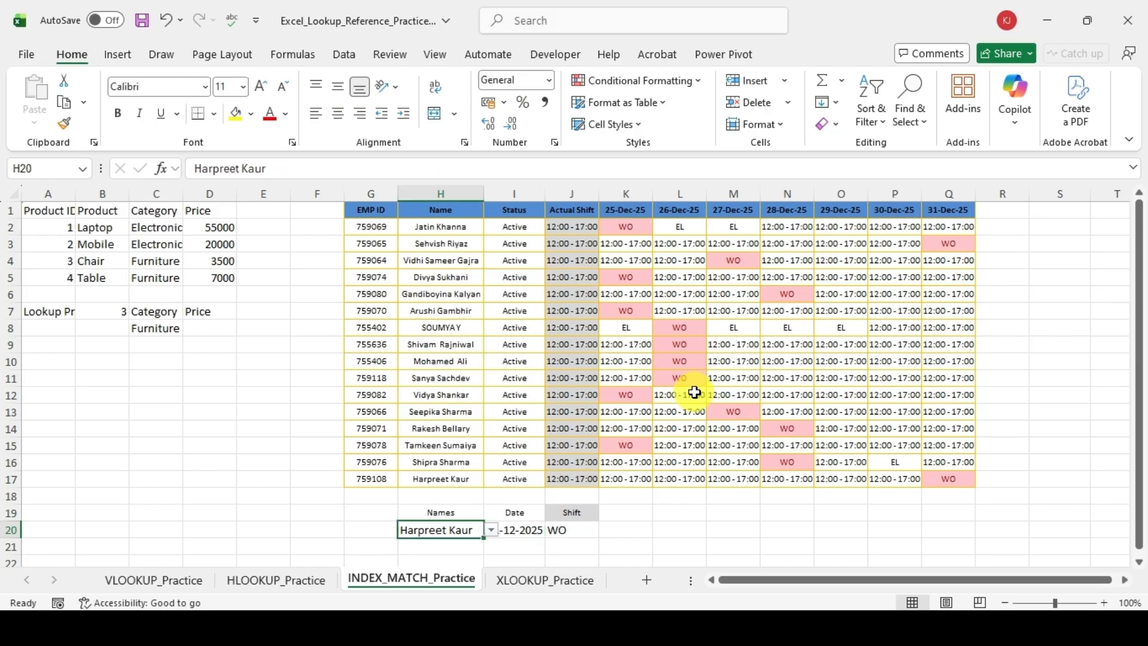
key("alt+Down")
key("Up")
key("Up")
key("Up")
key("Return")
Step: Choose 26-Dec-25 as the date in I20 to test the shift lookup
key("Right")
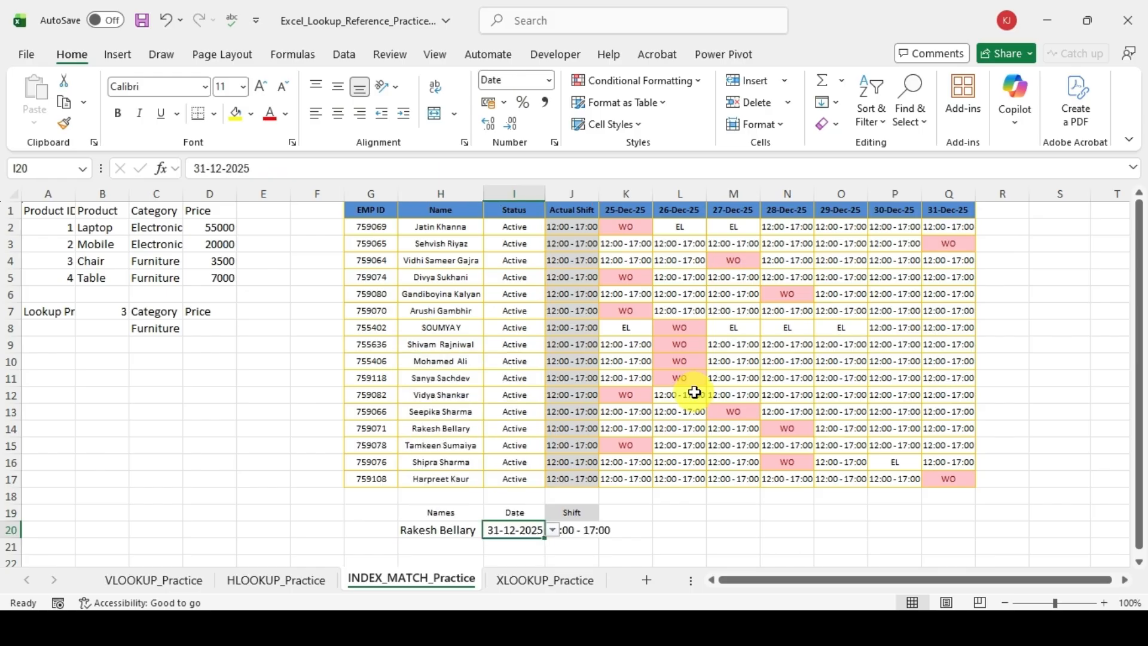
key("alt+Down")
key("Down")
key("Down")
key("Down")
key("Down")
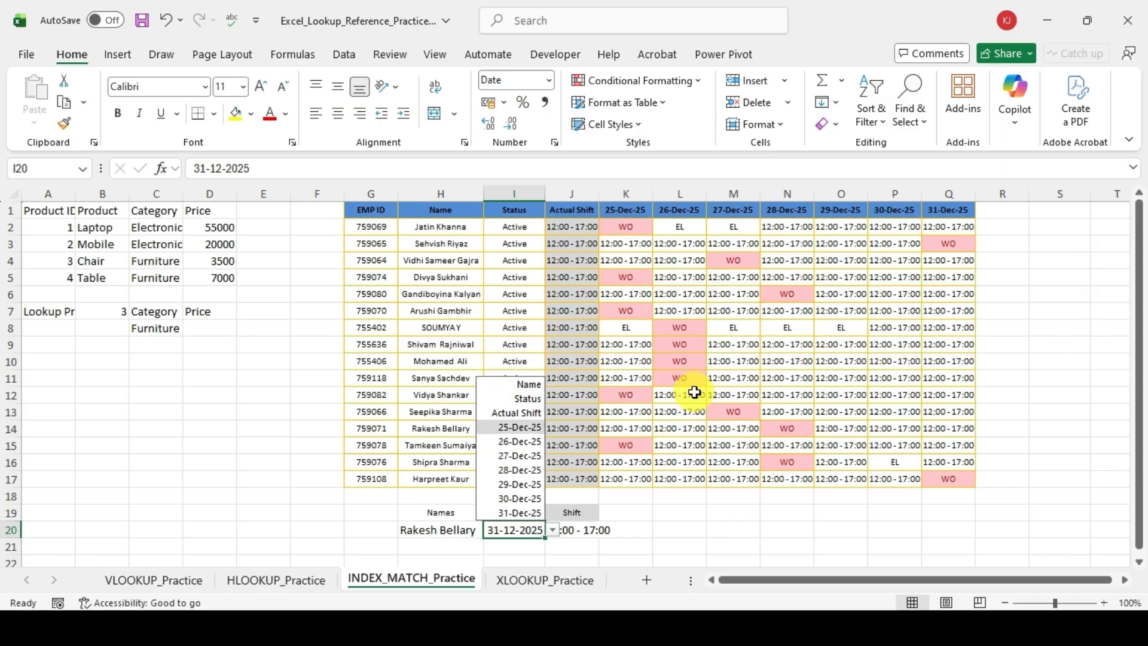
key("Return")
key("Right")
key("Right")
key("Right")
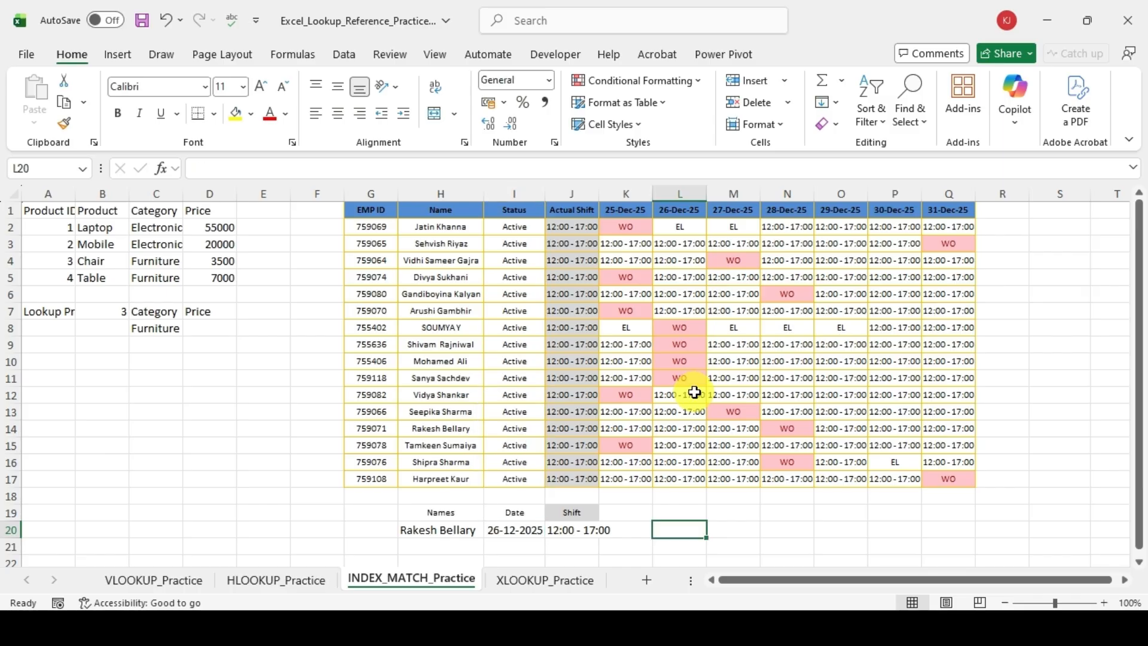
Step: Choose Status as the lookup header in I20 and check the formula result in J20
key("Left")
key("Left")
key("Left")
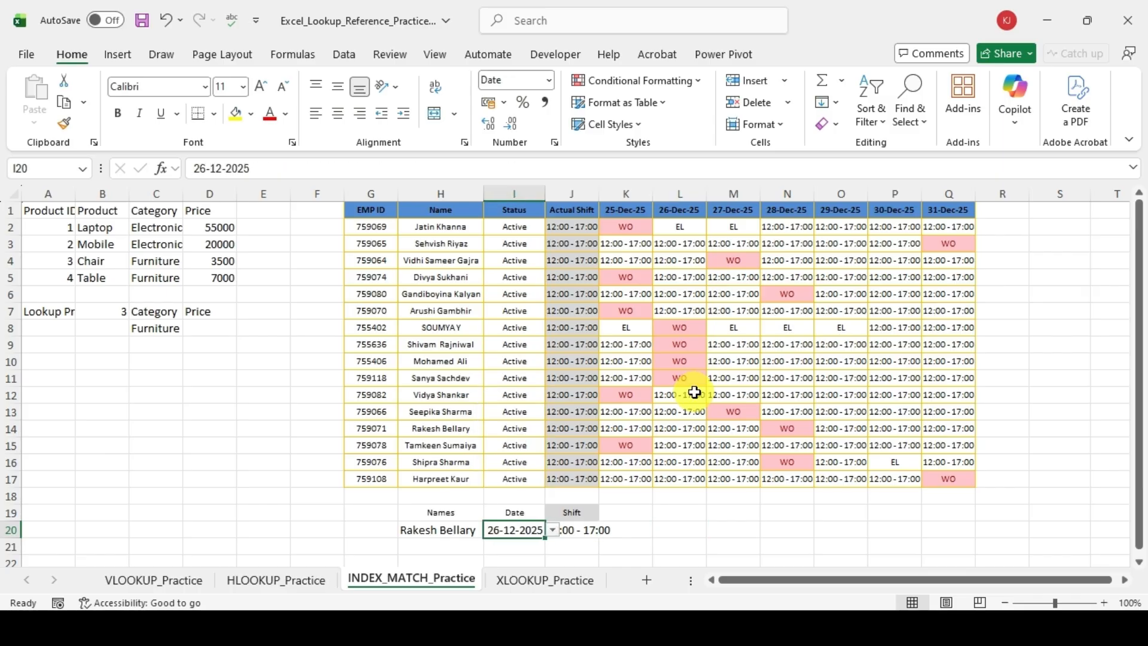
key("alt+Down")
key("Return")
key("Right")
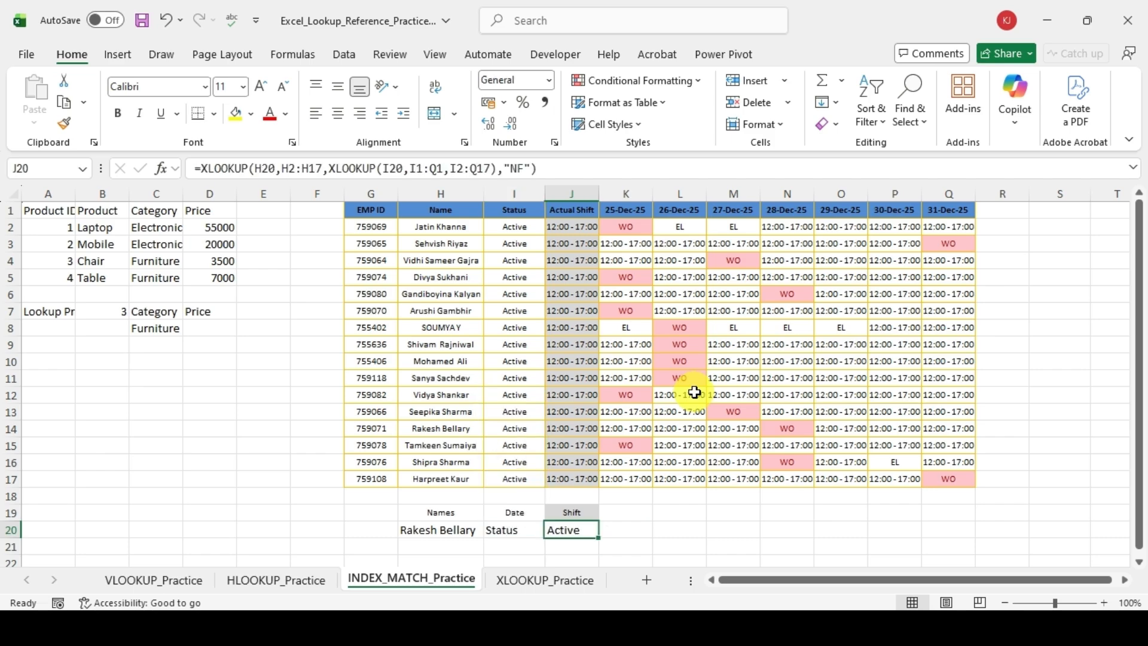
Step: Pick an employee from the H20 name list again to test the Status lookup
key("Left")
key("Left")
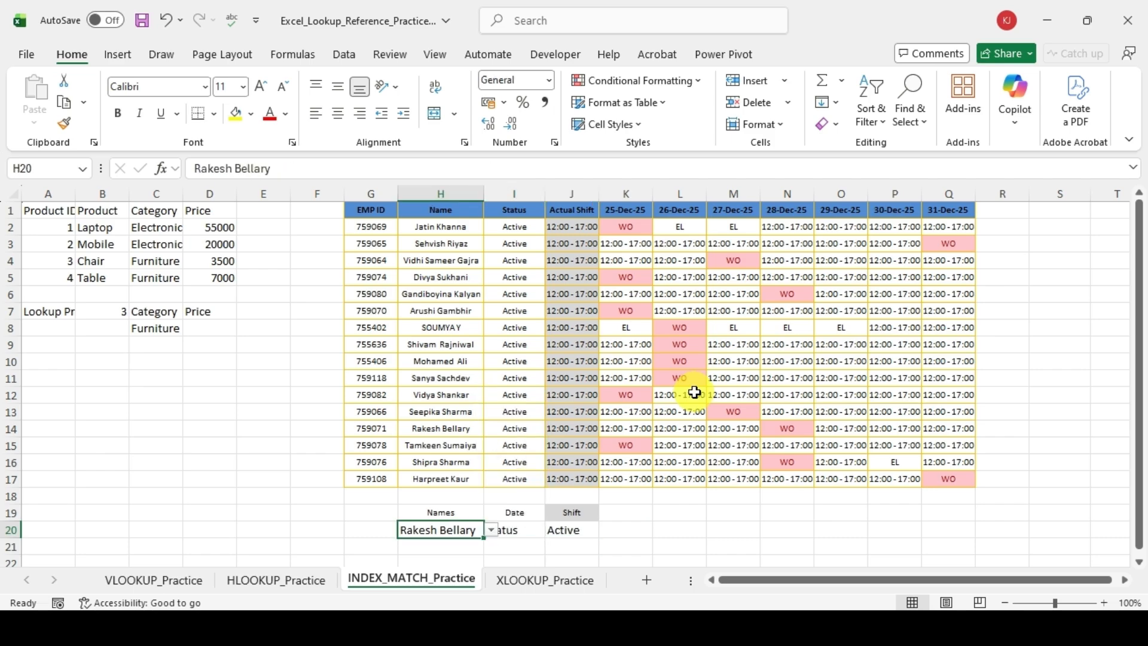
key("alt+Down")
key("Return")
key("Right")
key("Right")
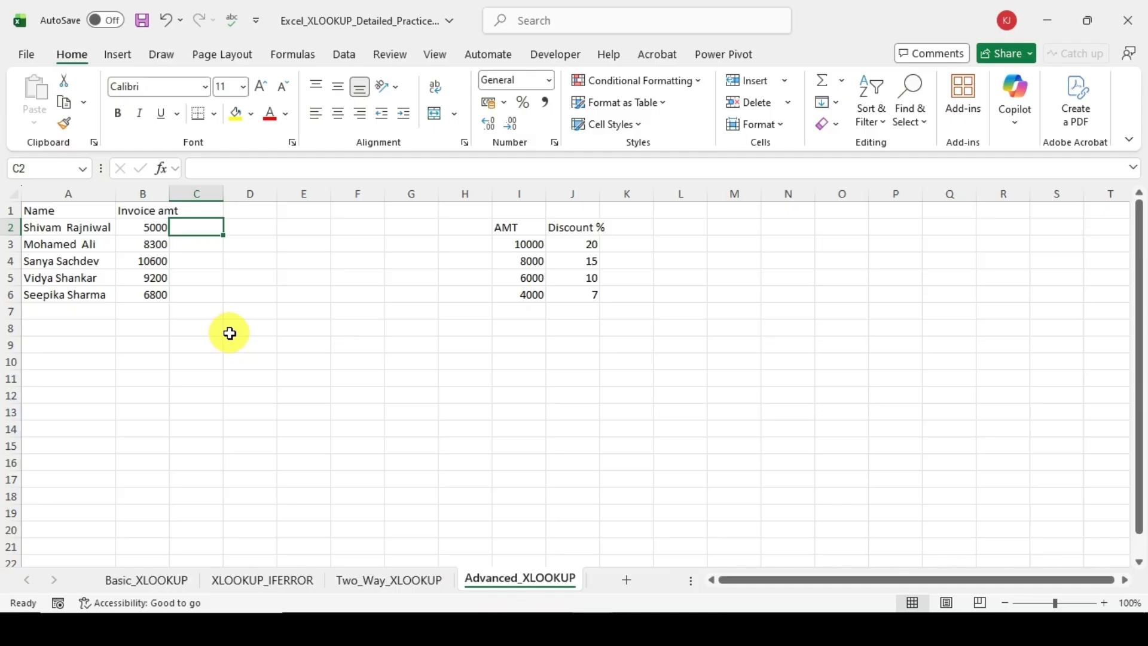
type("=xl")
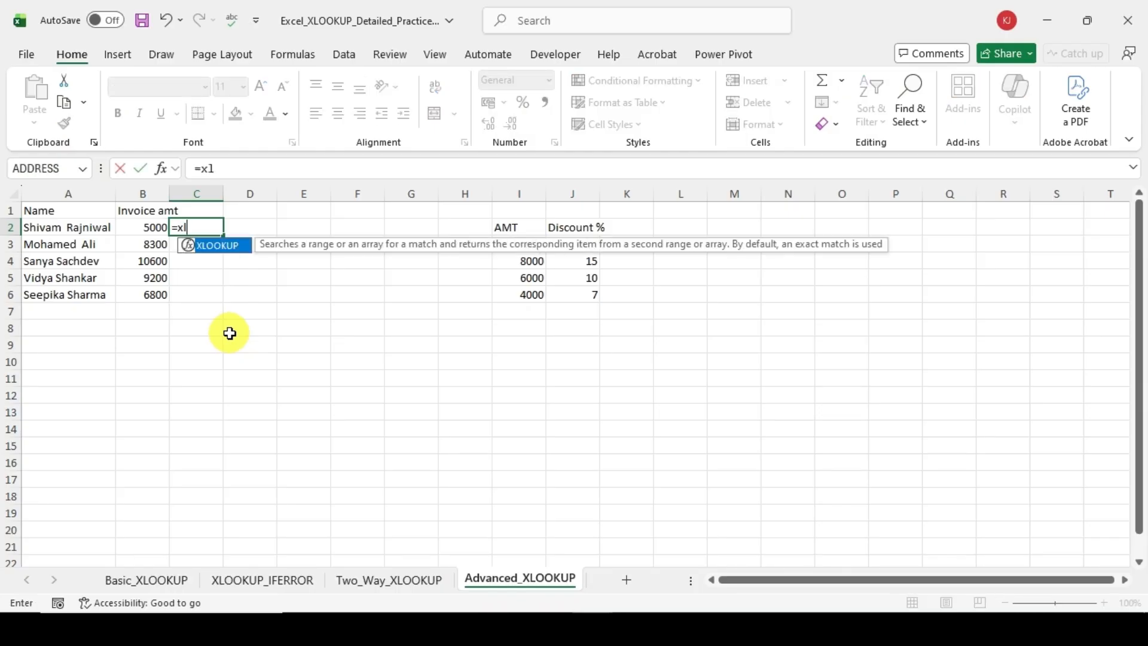
key("Tab")
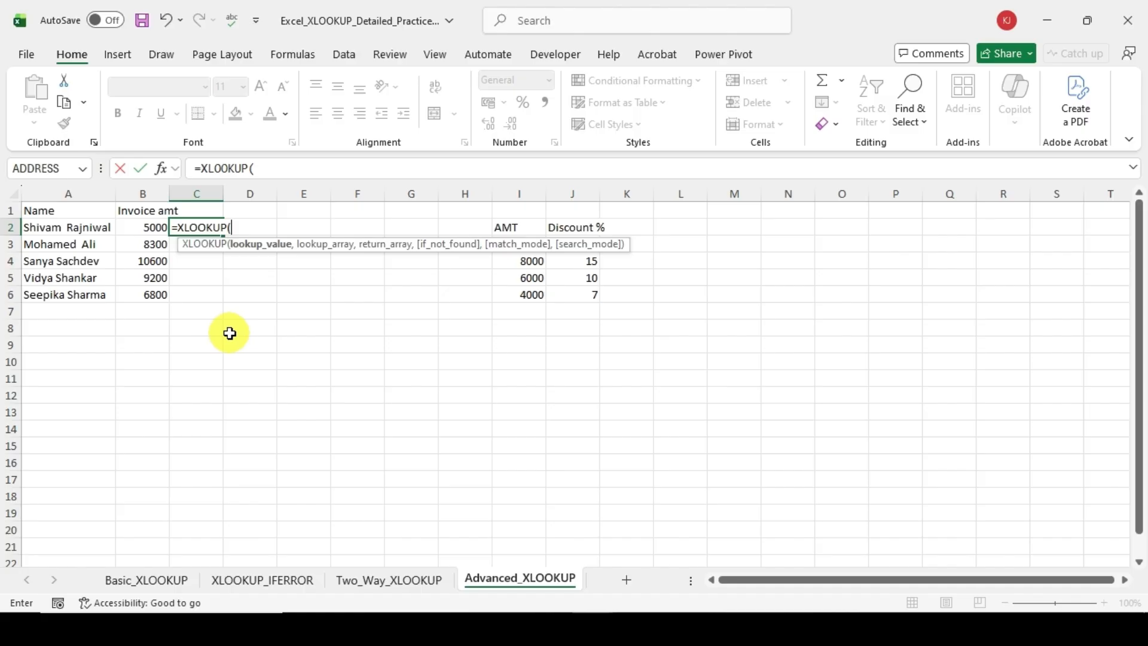
key("Escape")
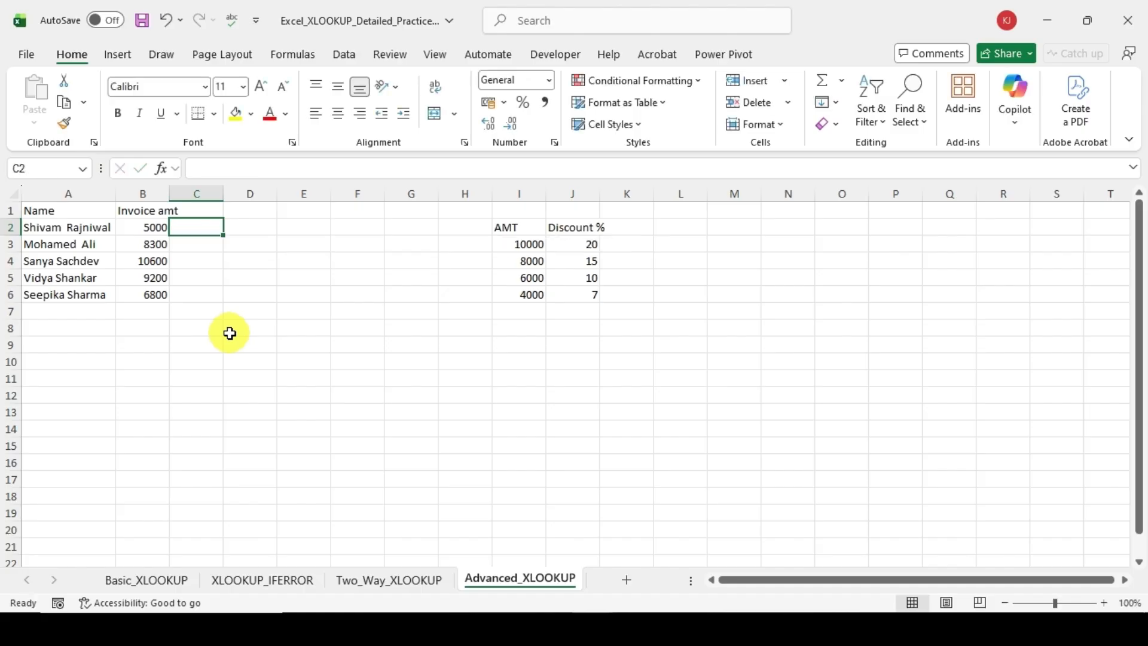
left_click_drag(533, 226, 561, 294)
left_click(689, 281)
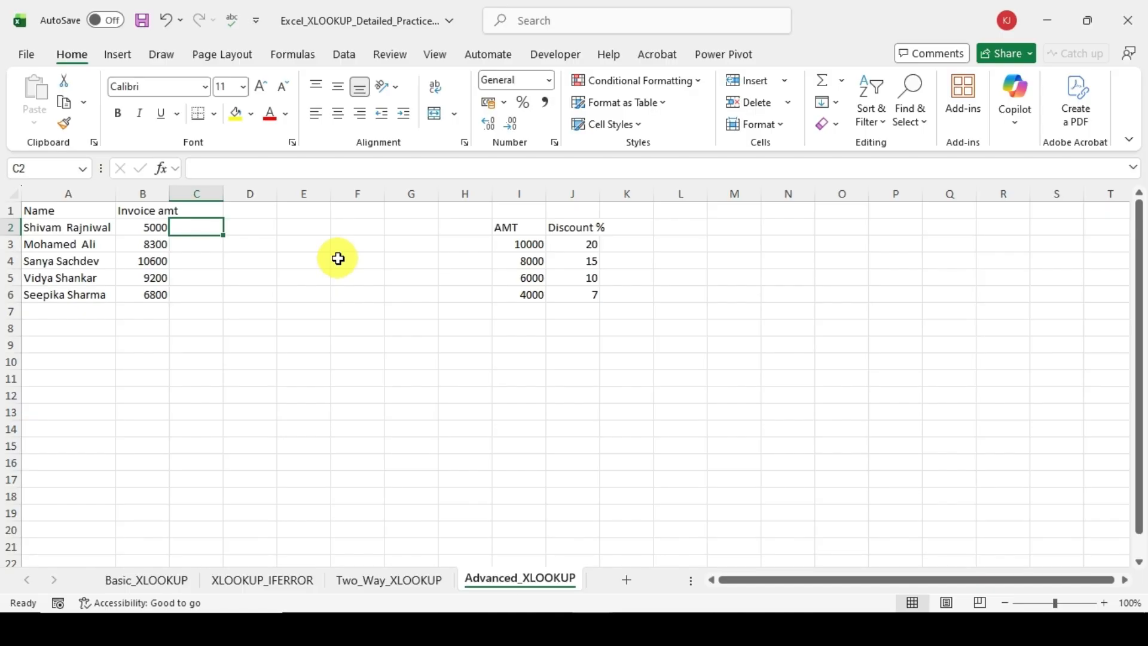
Step: Begin an XLOOKUP formula in C2 with B2 as the lookup value and the AMT range I3:I6 as the lookup array
type("=xl")
key("Tab")
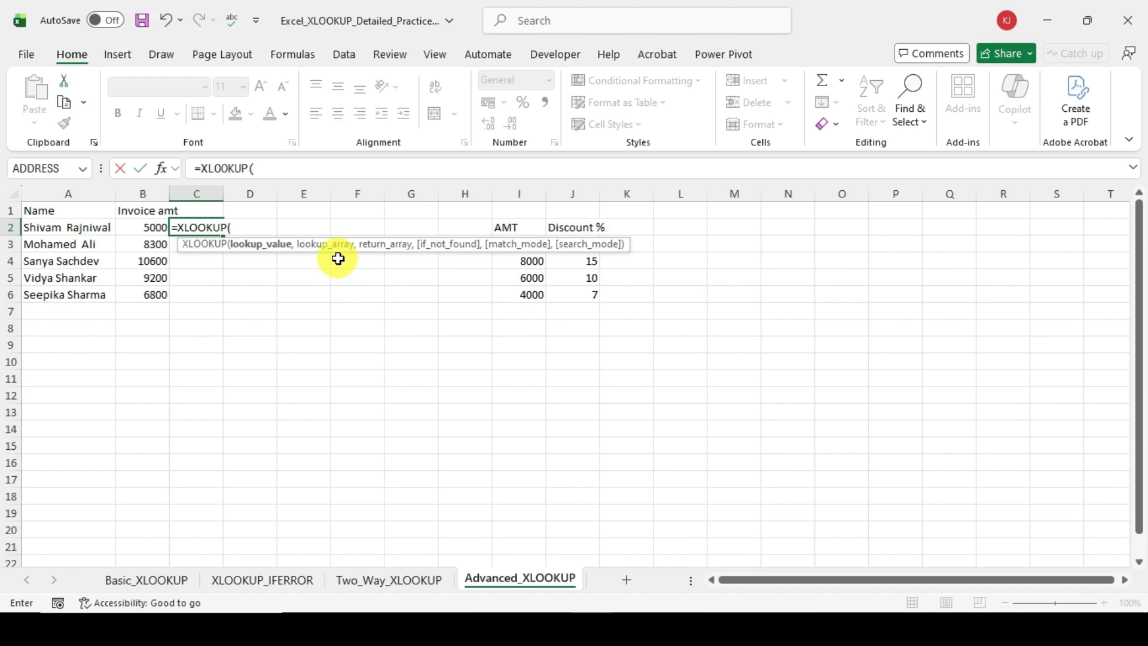
key("Left")
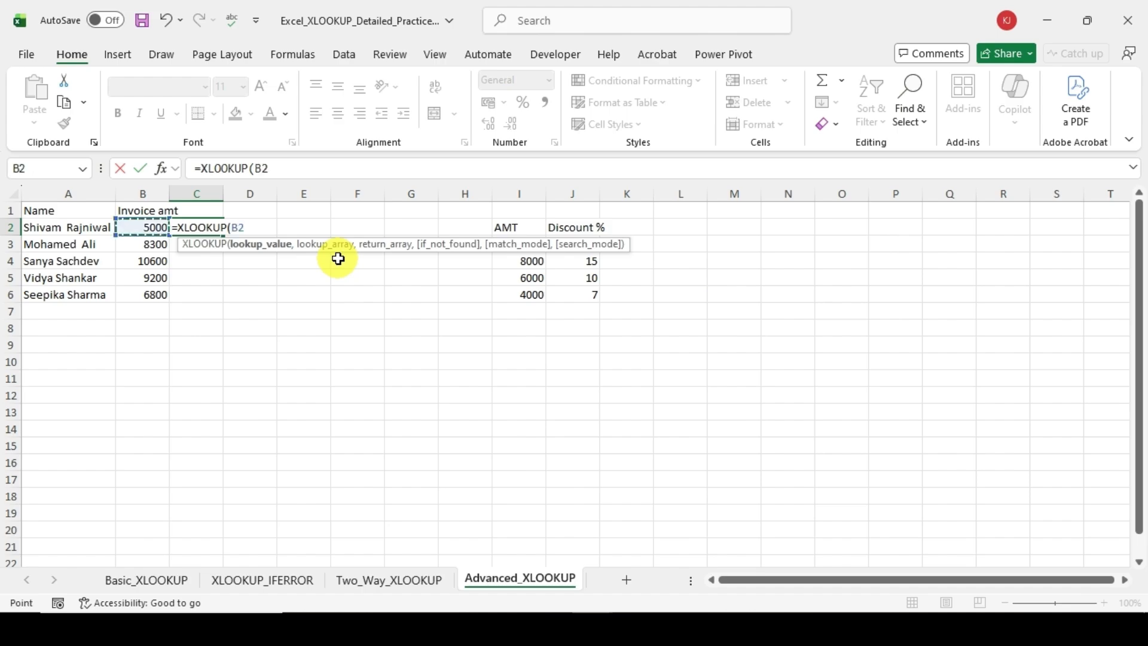
type(",")
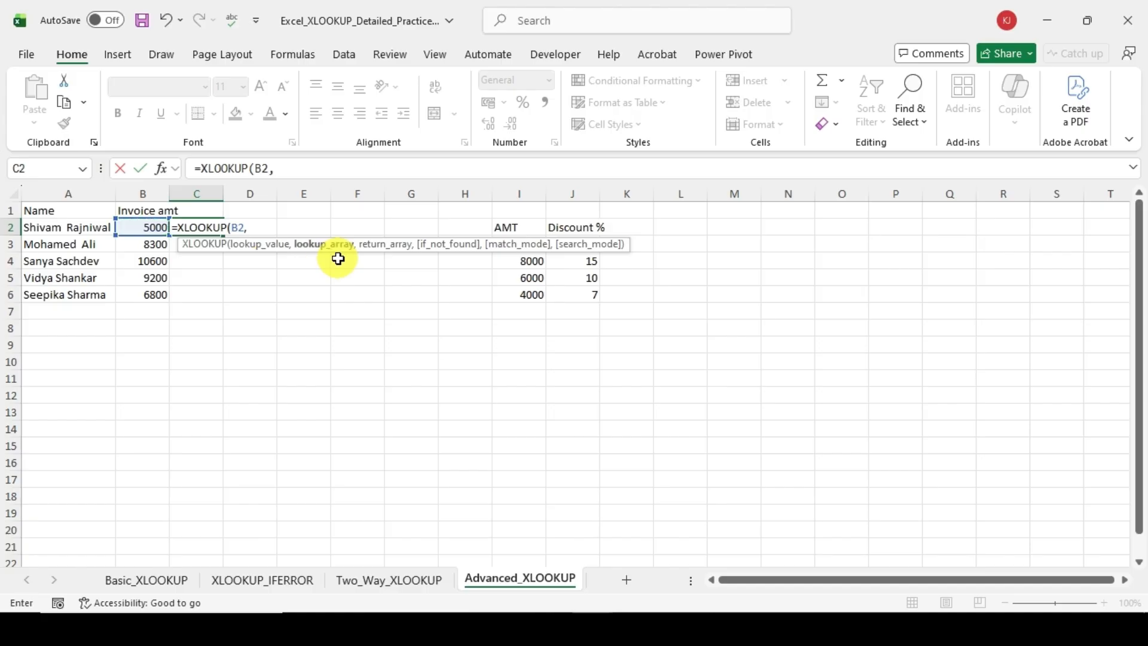
left_click(530, 247)
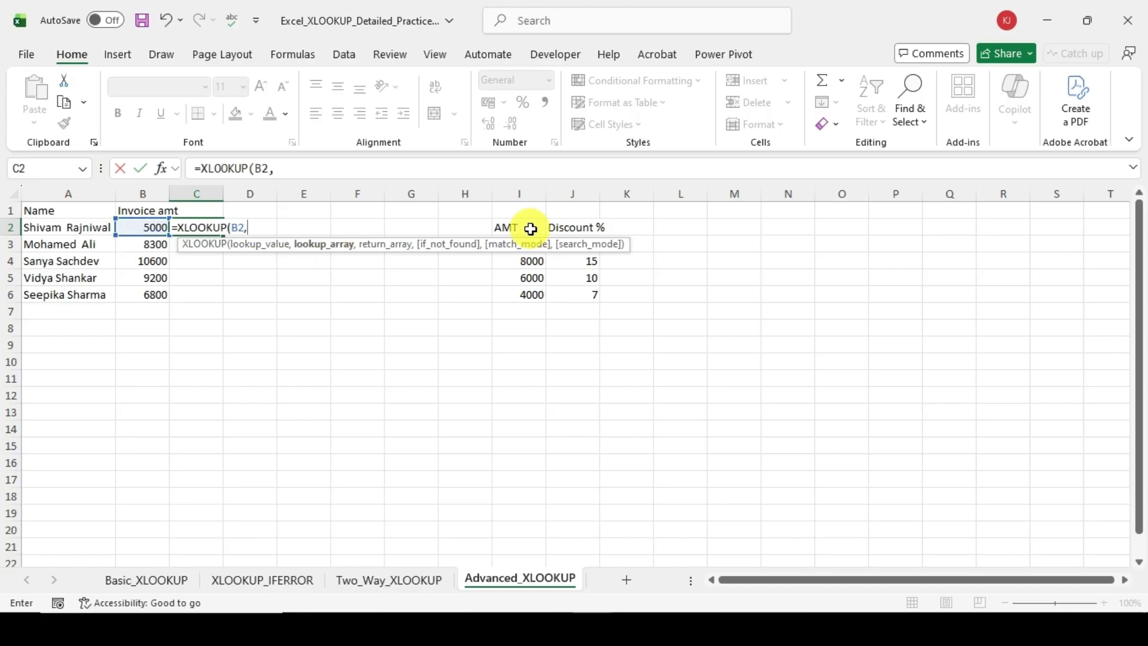
key("ctrl+shift+Down")
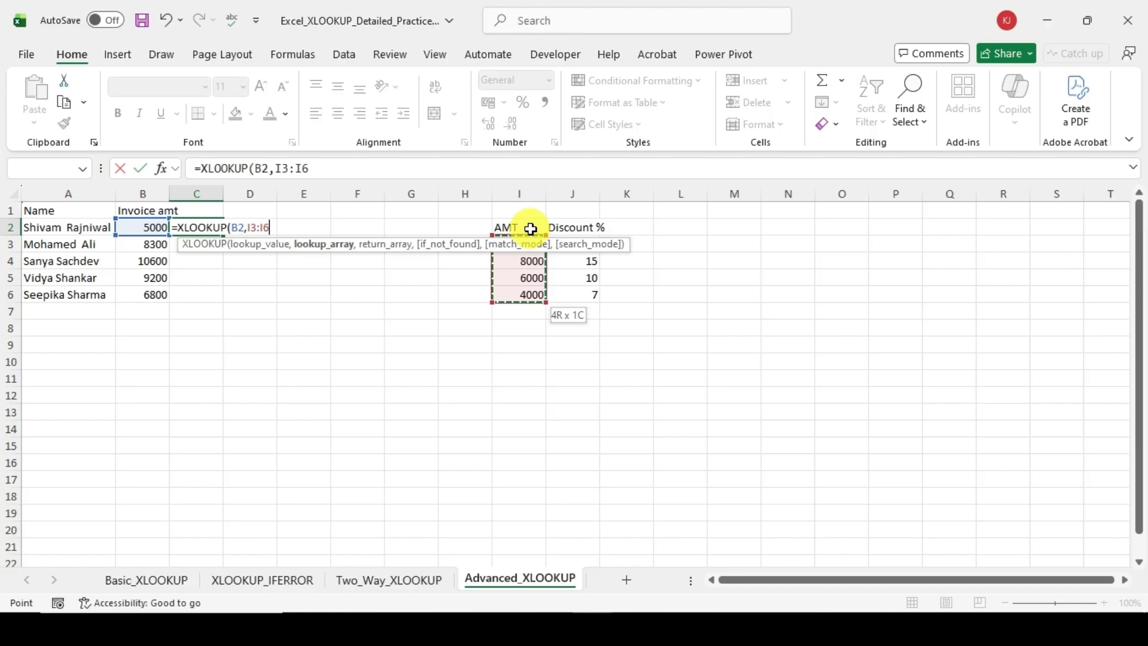
type(",")
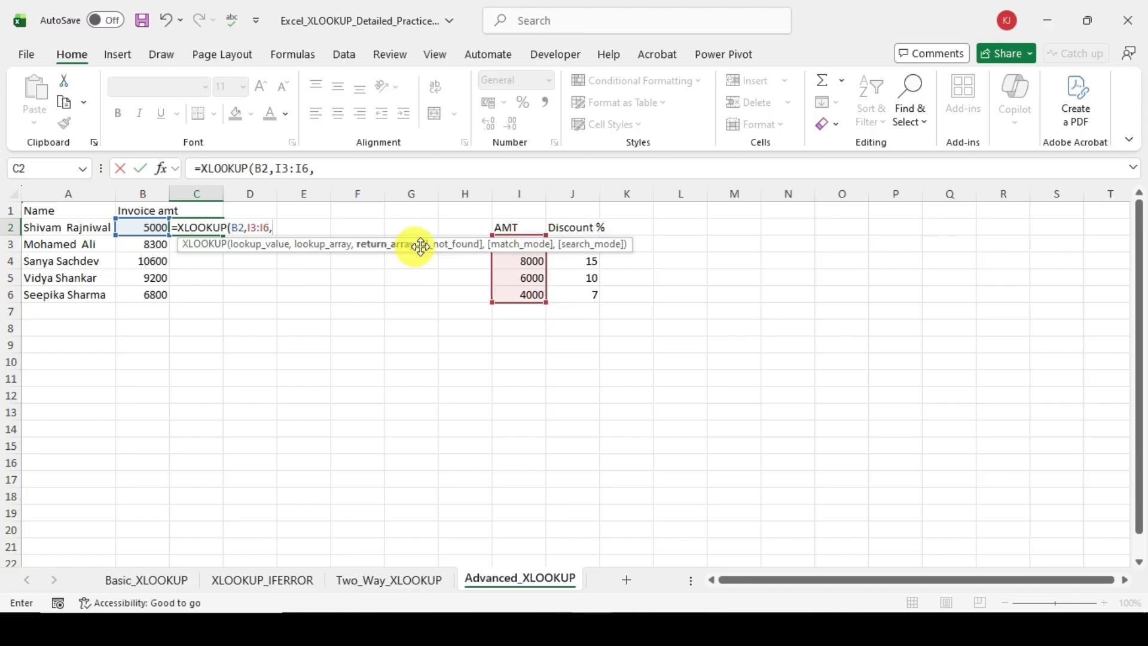
Step: Complete the C2 formula with J3:J6 as the return array, an empty if_not_found argument and match mode -1
left_click(572, 232)
key("Down")
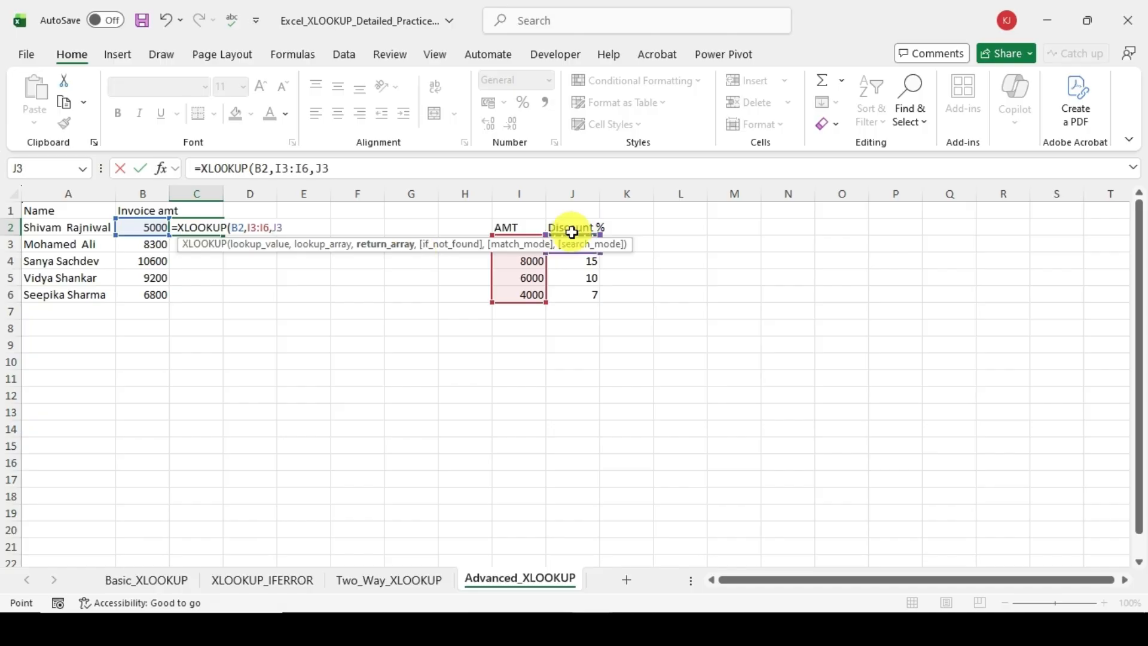
key("ctrl+shift+Down")
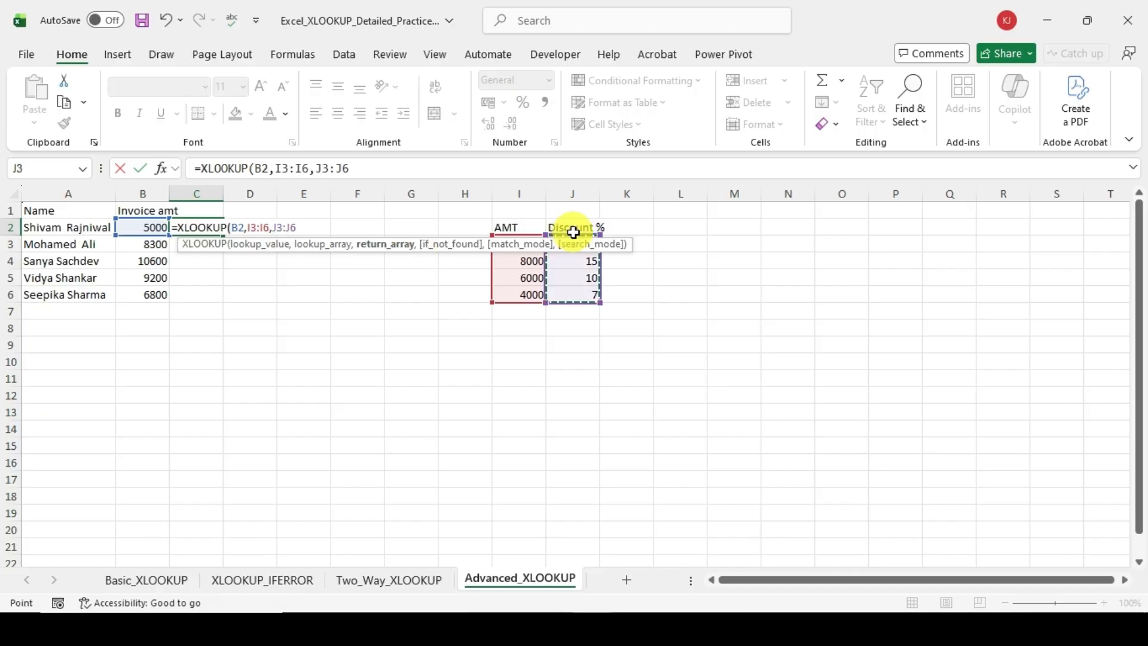
type(",")
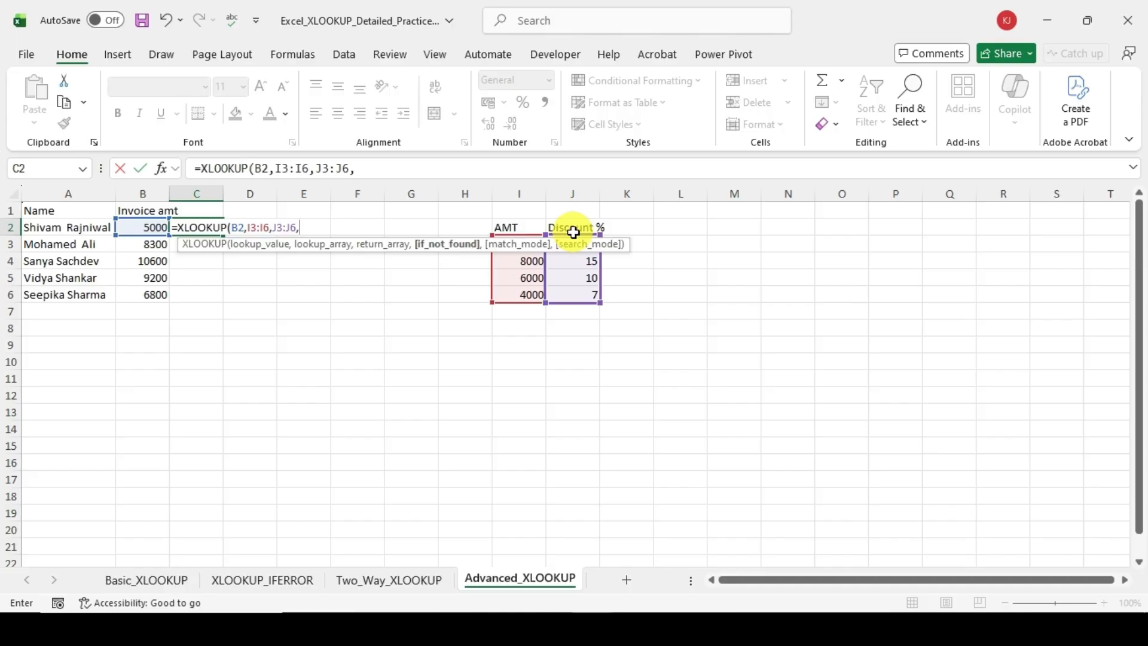
type(",")
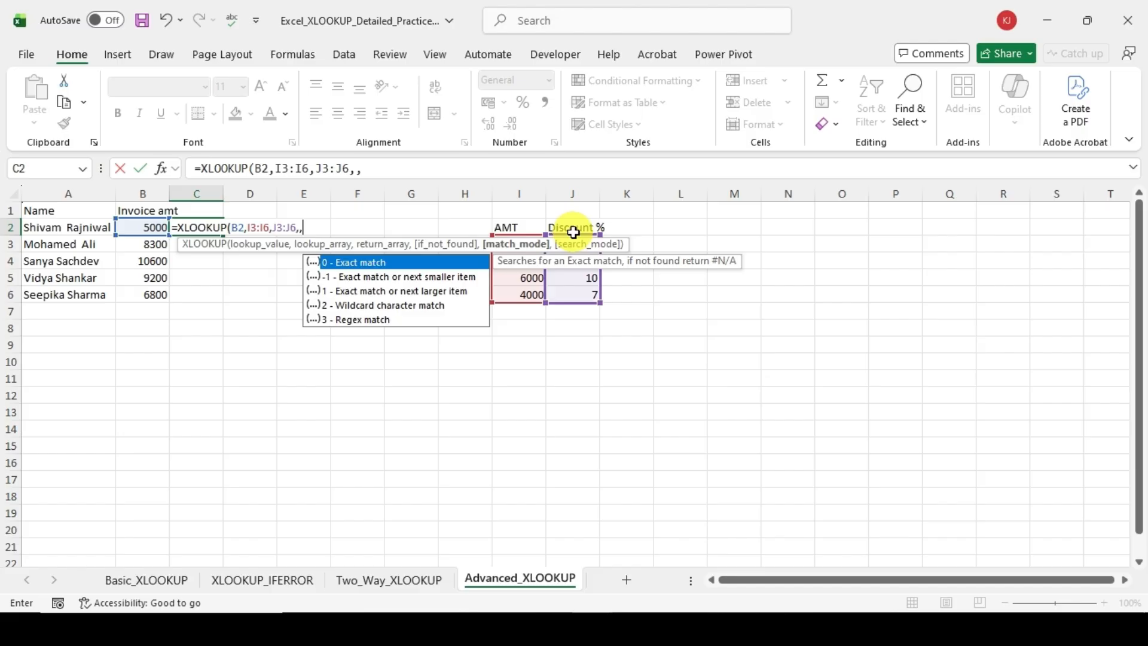
key("Down")
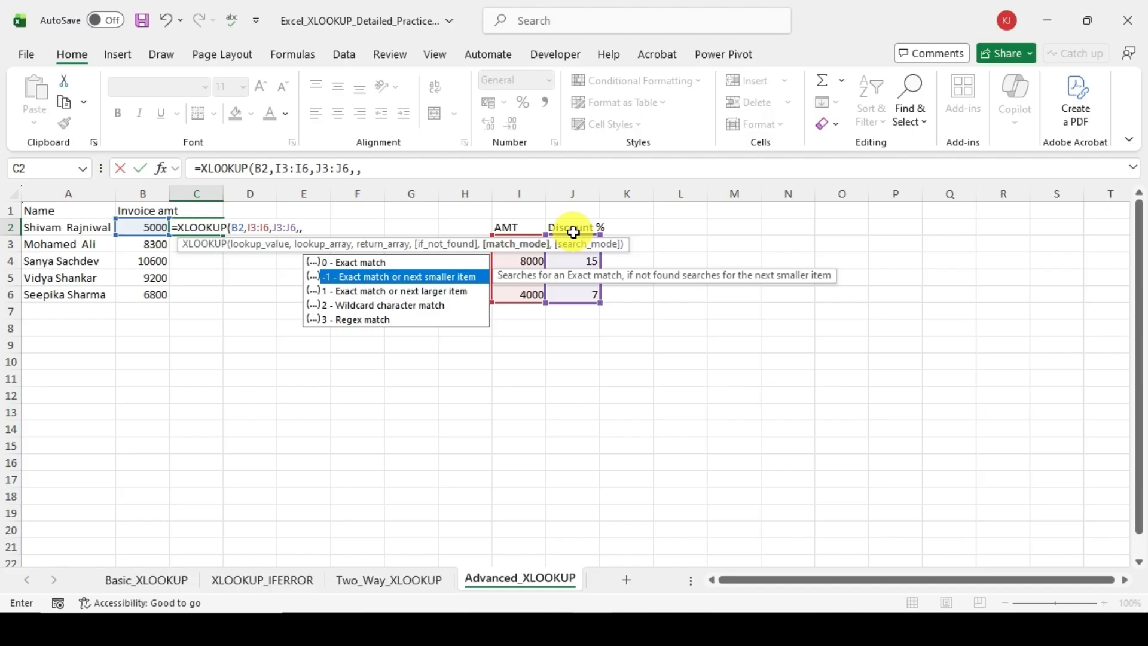
type("-1")
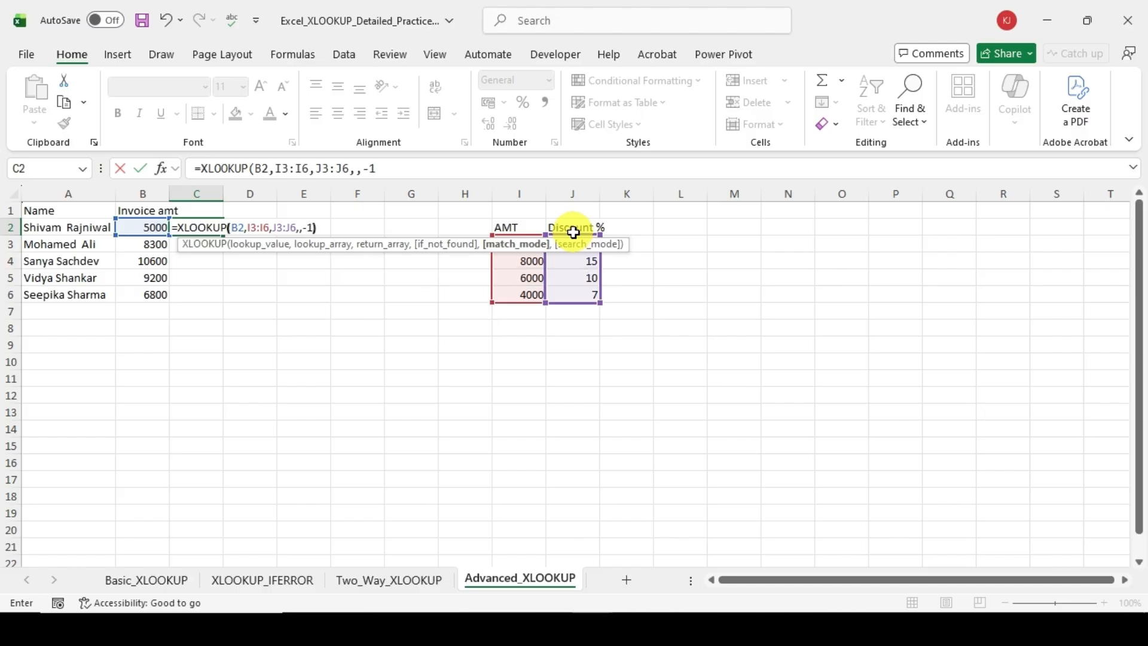
type(")")
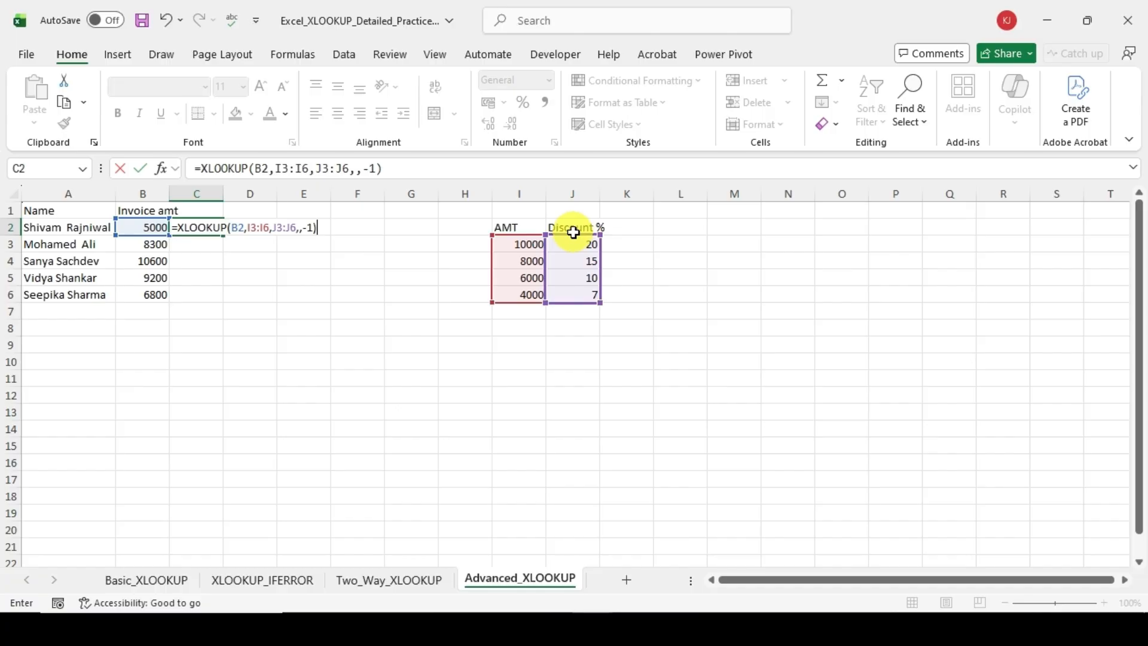
key("Return")
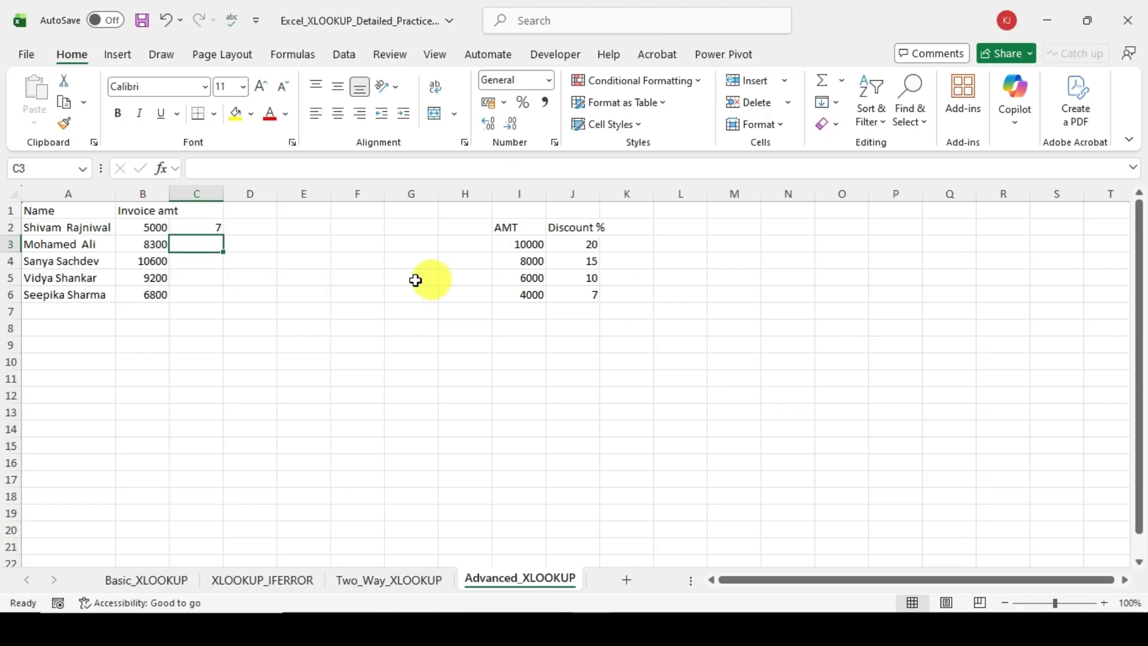
Step: Fill the discount formula from C2 down to C6 and inspect the copied range references in C4
left_click_drag(222, 229, 205, 290)
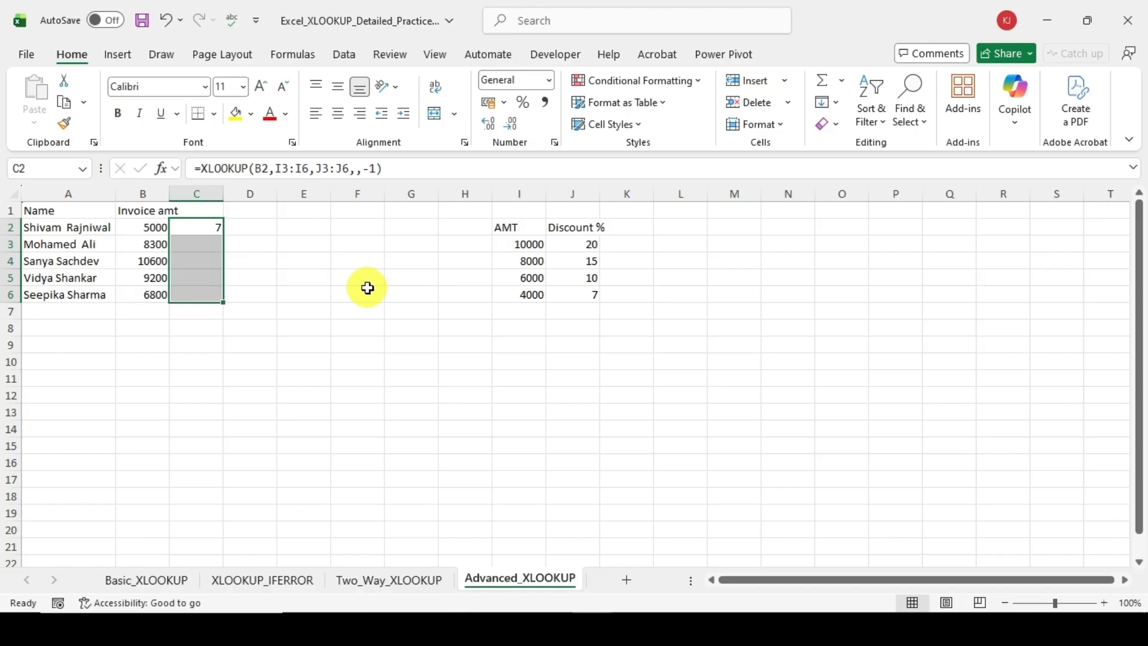
key("ctrl+d")
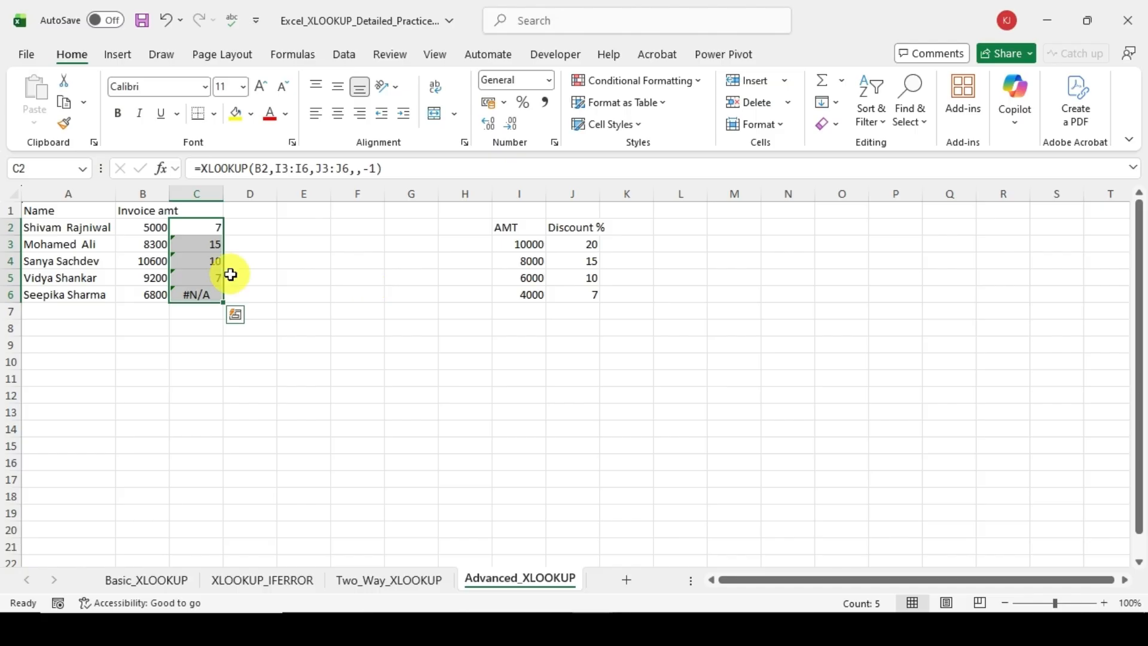
left_click(210, 261)
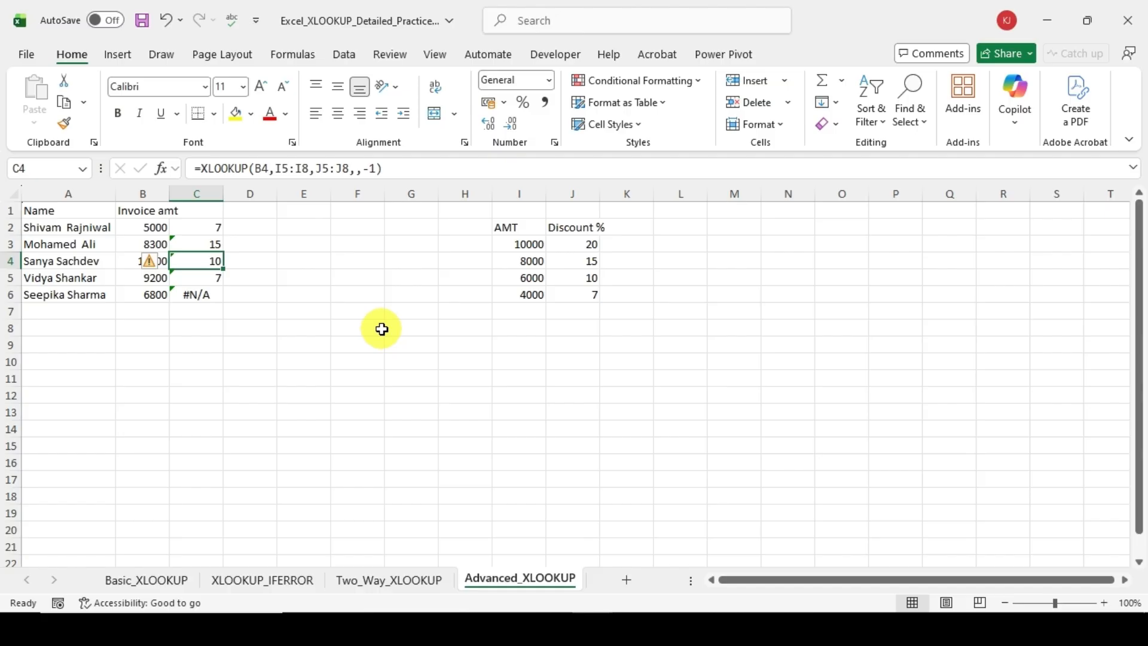
key("ctrl+z")
key("F2")
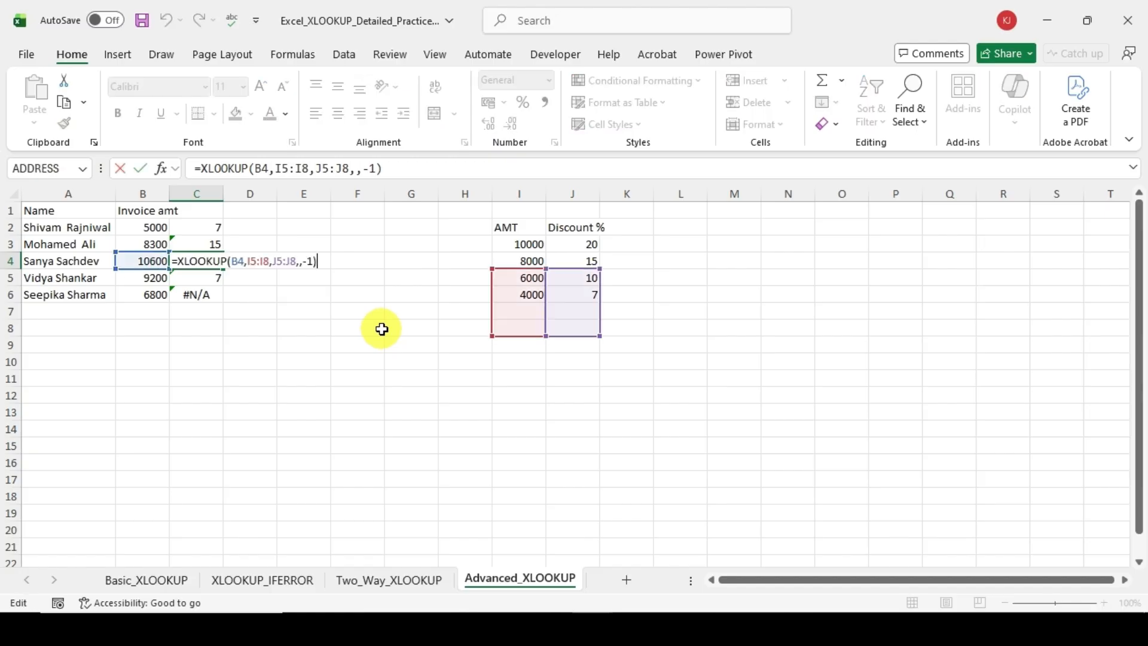
key("ctrl+Return")
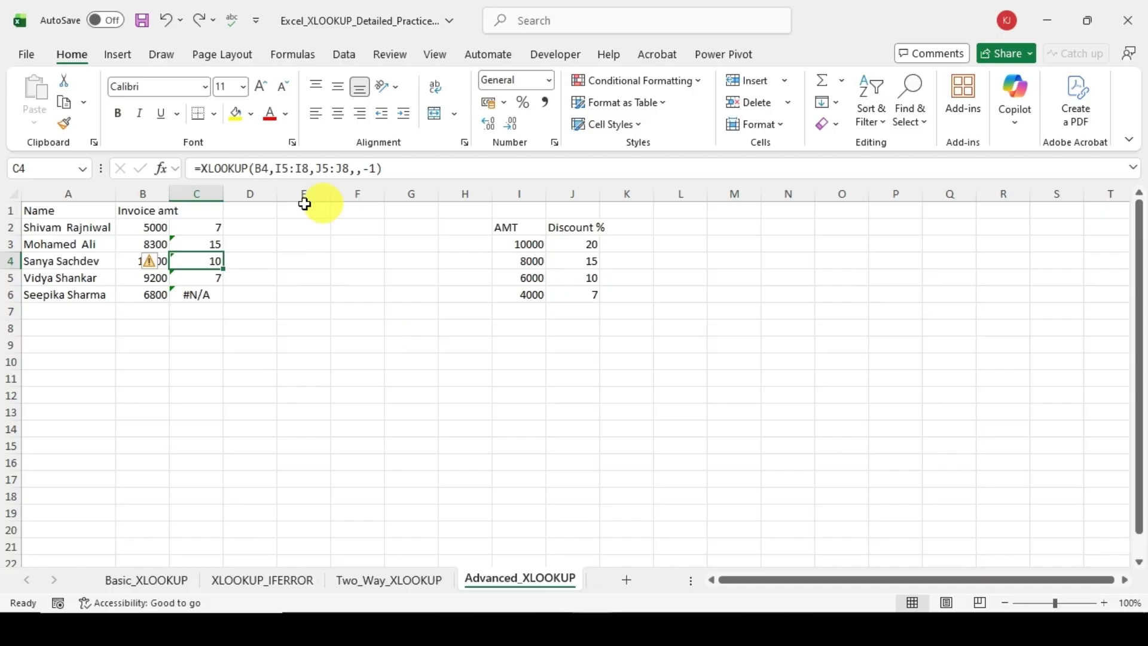
Step: Make the lookup array in the C2 formula absolute as $I$3:$I$6
left_click(188, 228)
left_click(415, 169)
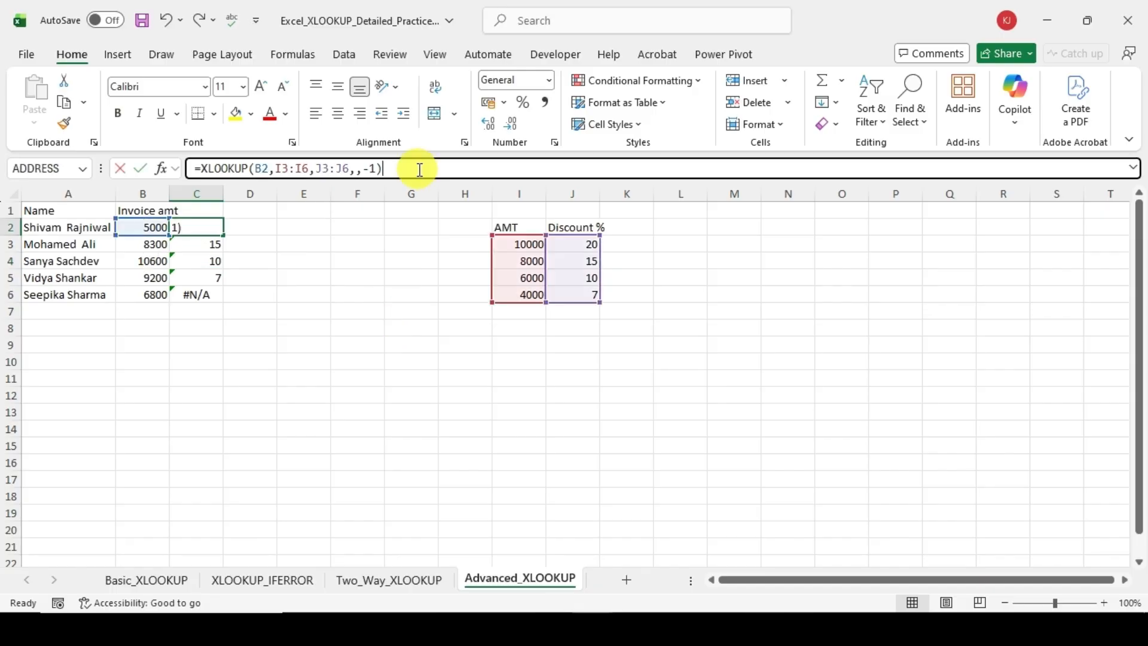
key("Left")
key("Left")
key("Left")
key("Left")
key("Left")
key("Left")
key("Left")
key("Left")
key("Left")
key("Left")
key("Left")
key("Left")
key("Left")
key("Left")
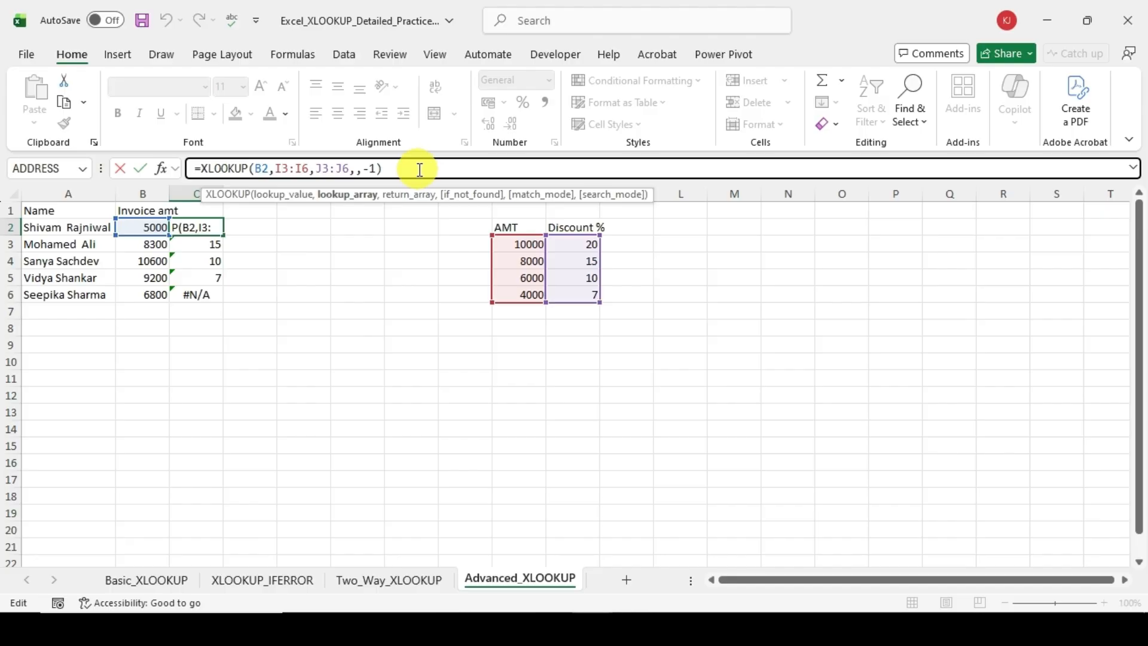
key("F4")
key("Right")
key("Right")
key("Right")
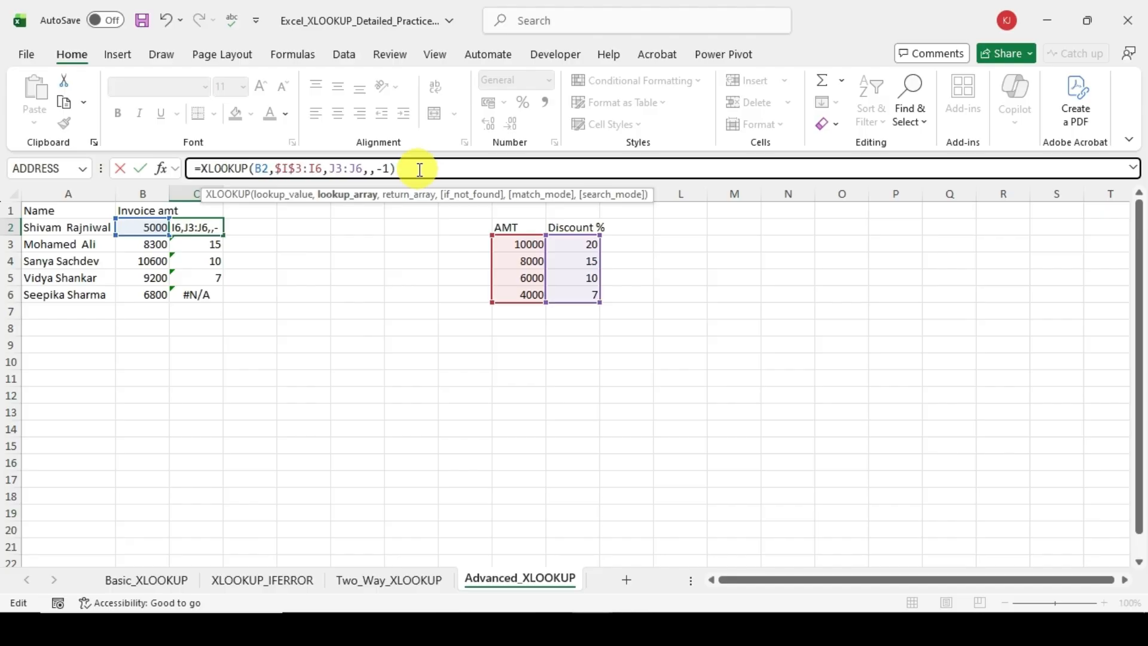
key("F4")
Step: Make the return array in the C2 formula absolute as $J$3:$J$6 and commit the formula
key("Right")
key("Right")
key("F4")
key("Right")
key("F4")
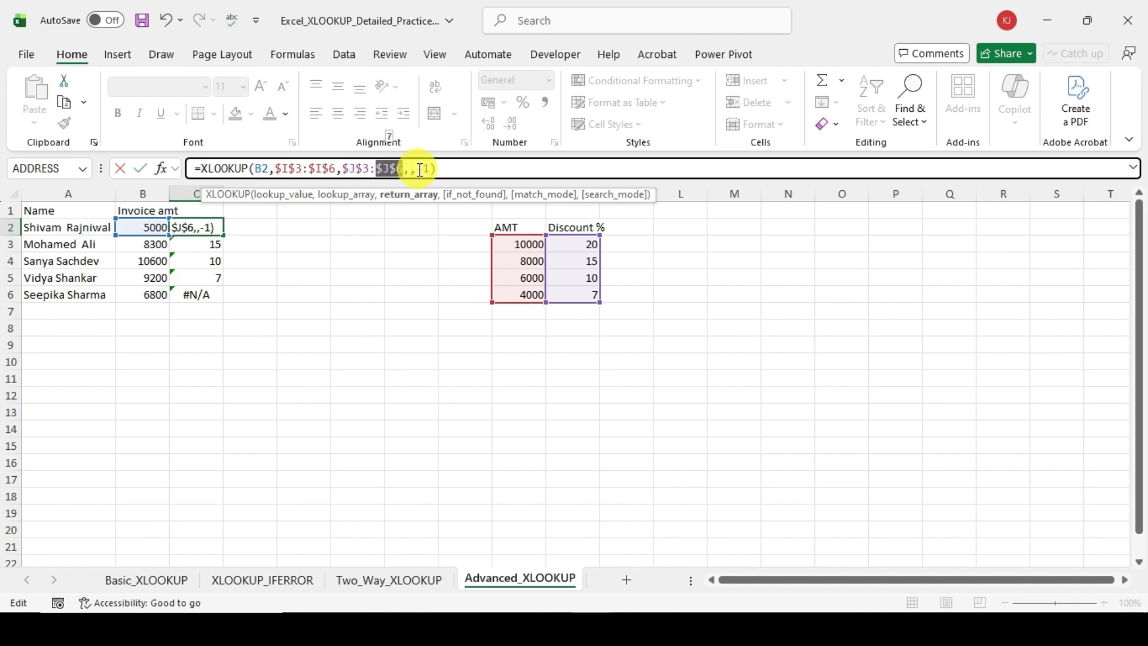
key("ctrl+Return")
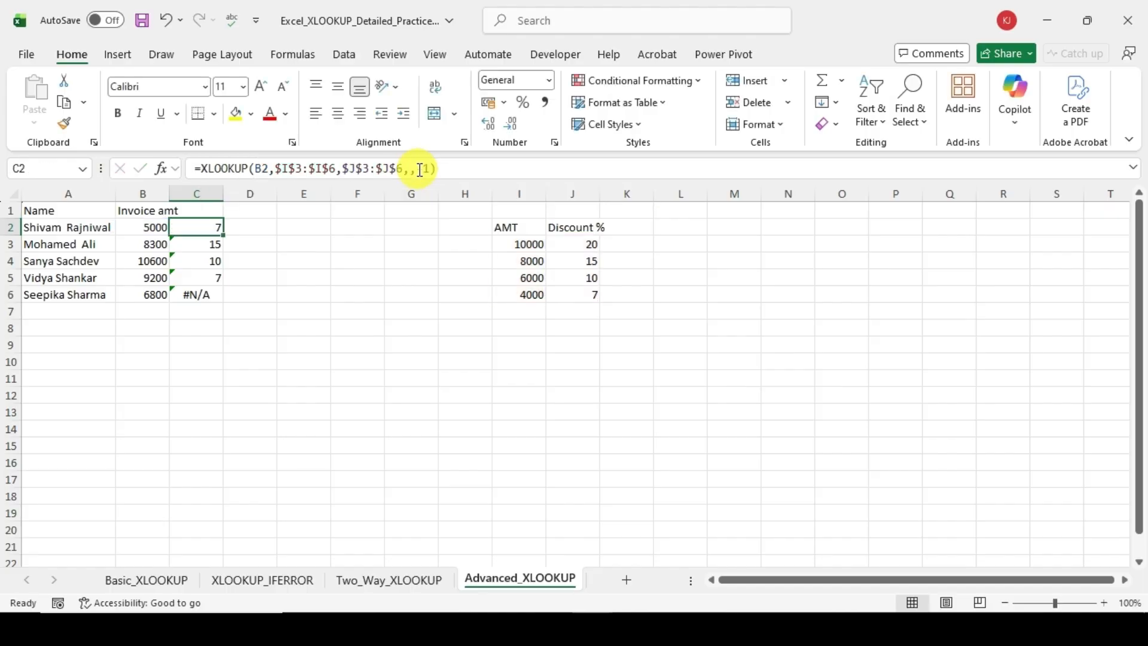
Step: Fill the corrected discount formula from C2 down through C6
key("shift+Down")
key("shift+Down")
key("shift+Down")
key("shift+Down")
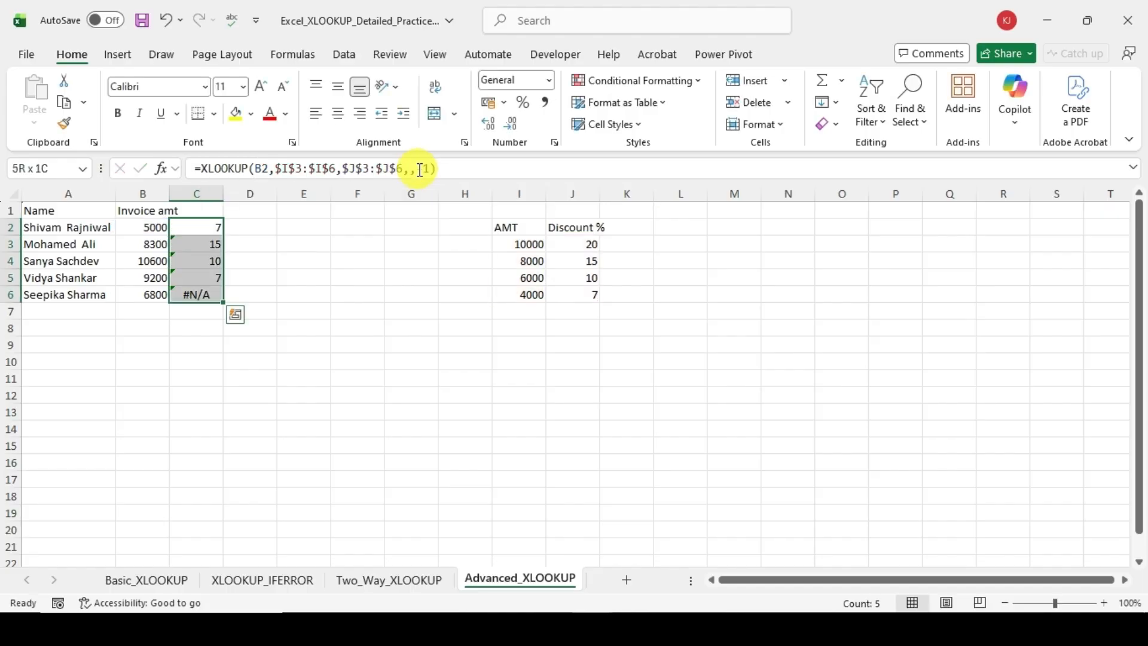
key("ctrl+d")
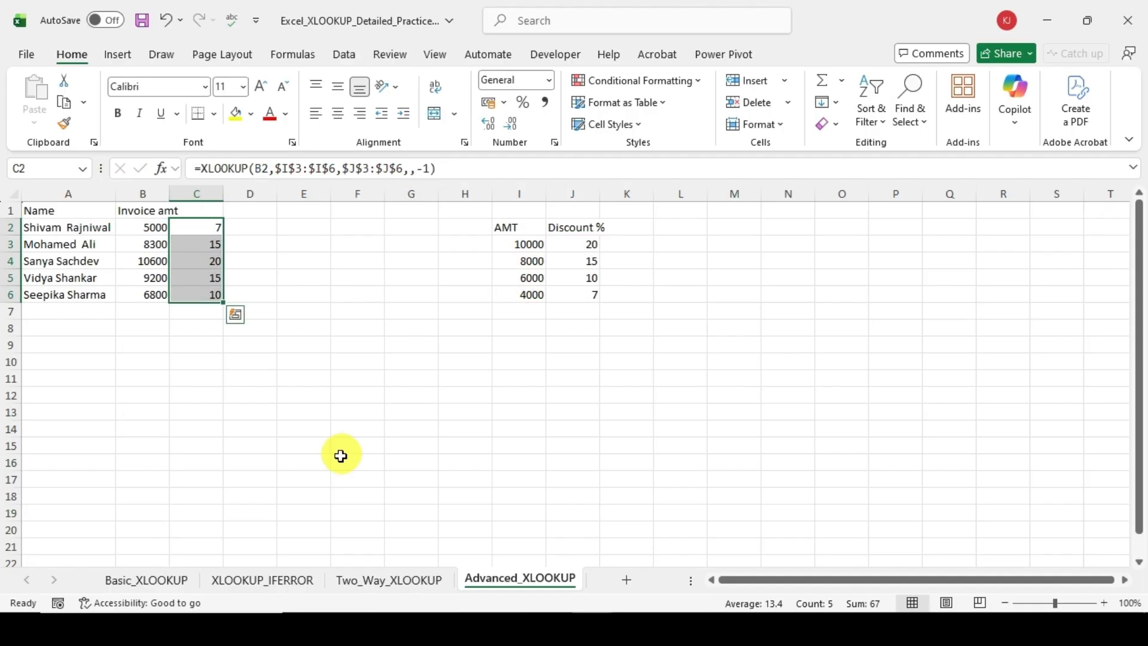
Step: Compare the discounts in column C with the AMT and Discount % table and review the formula in C2
left_click(303, 361)
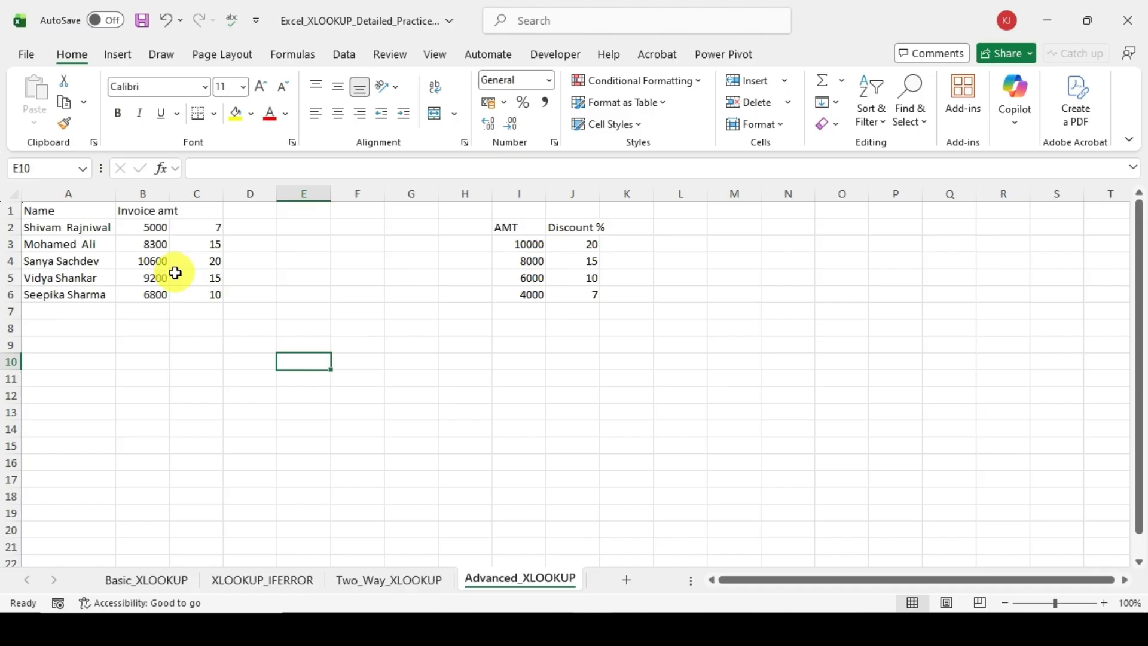
left_click(576, 244)
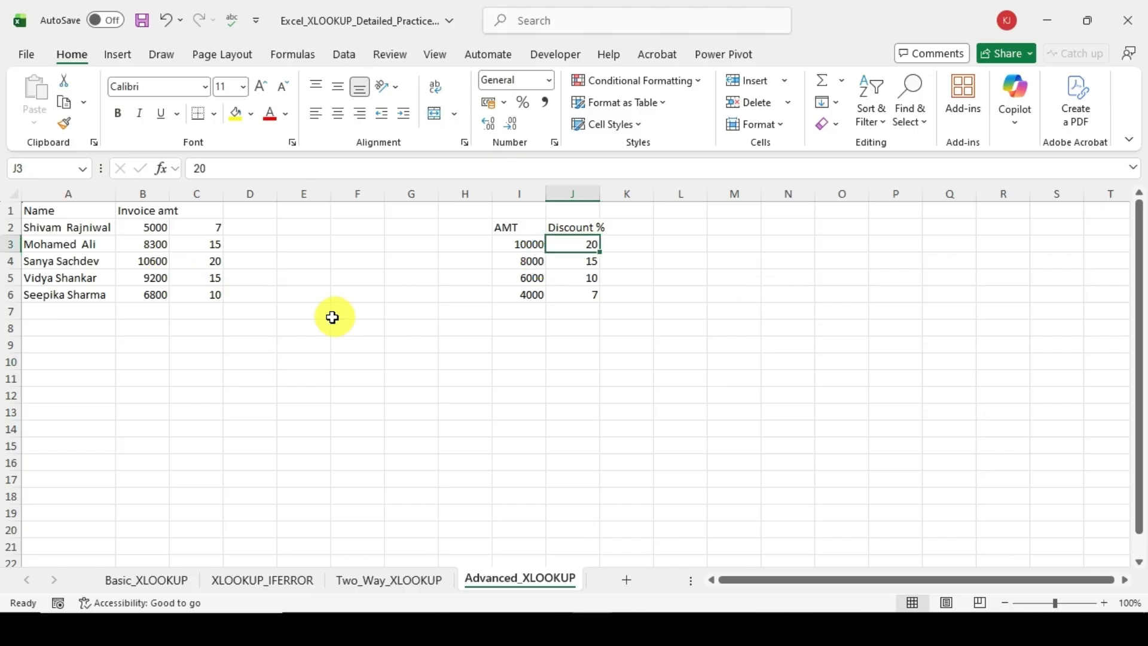
left_click(520, 243)
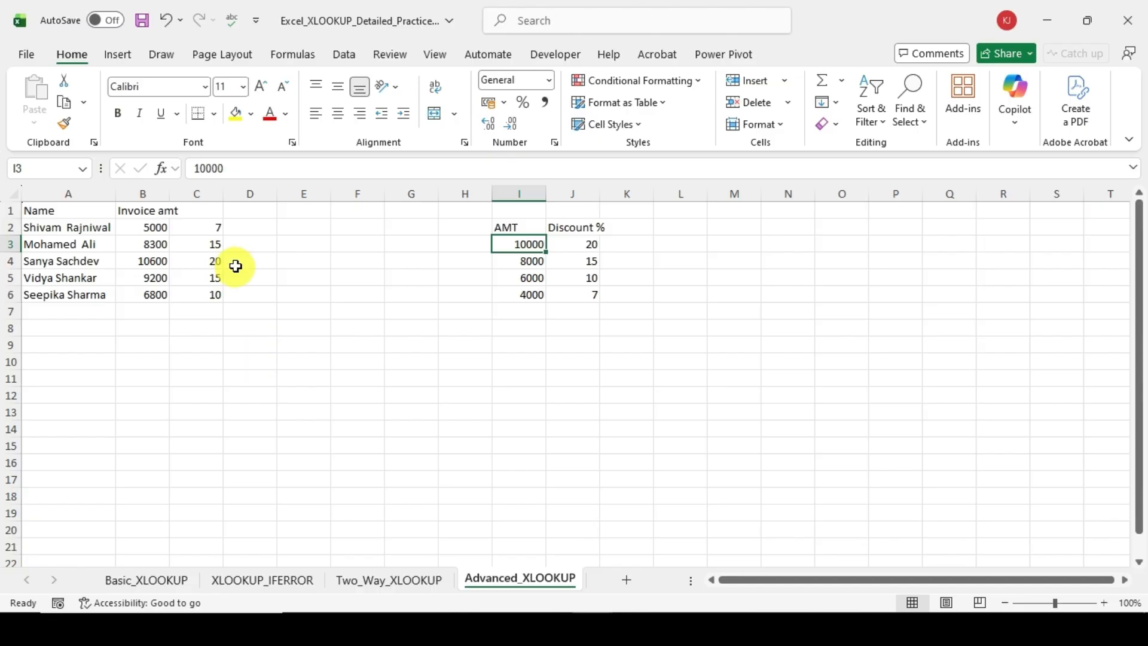
left_click(219, 232)
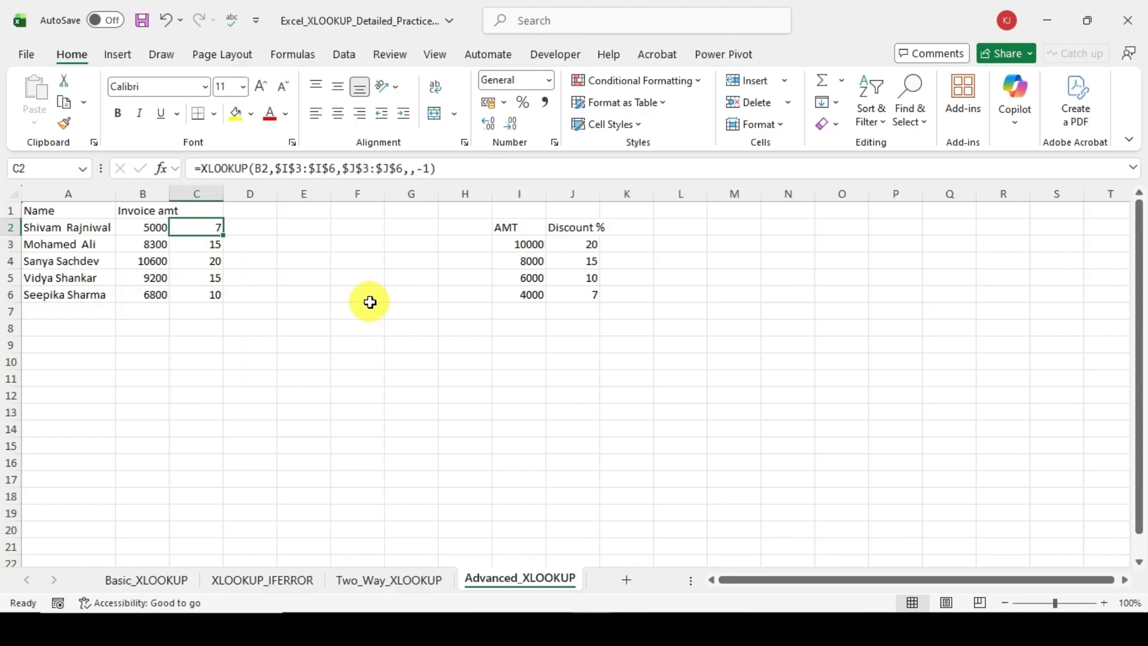
left_click(239, 365)
left_click(213, 233)
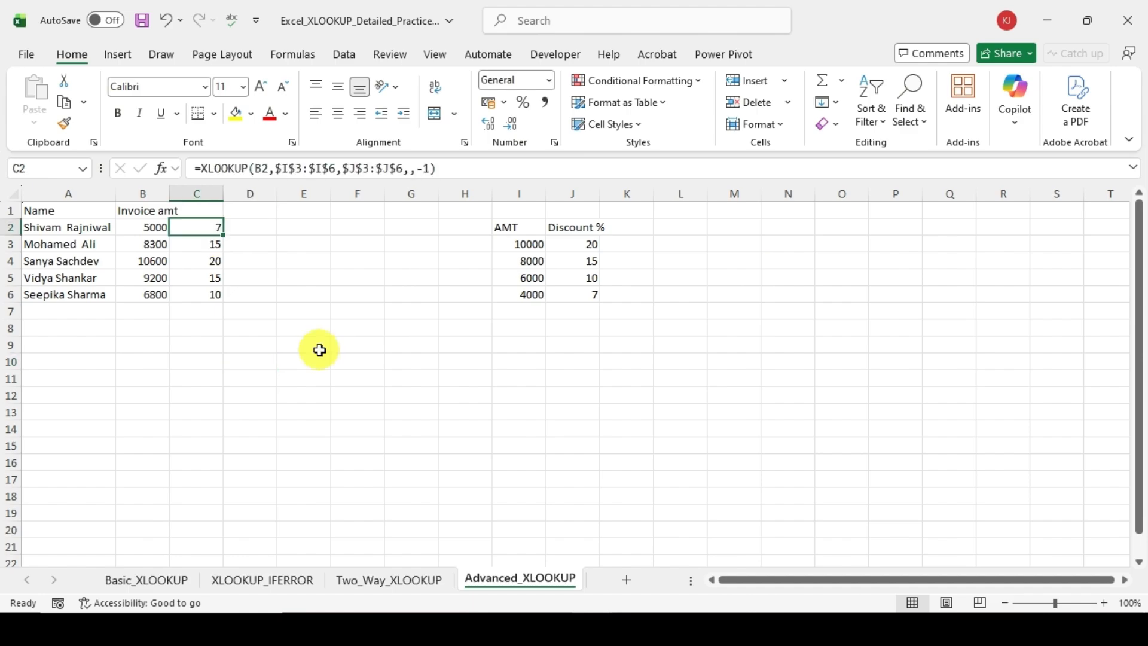
Step: Change the match mode in the C2 discount formula to 1 and fill it down through C6
left_click(431, 176)
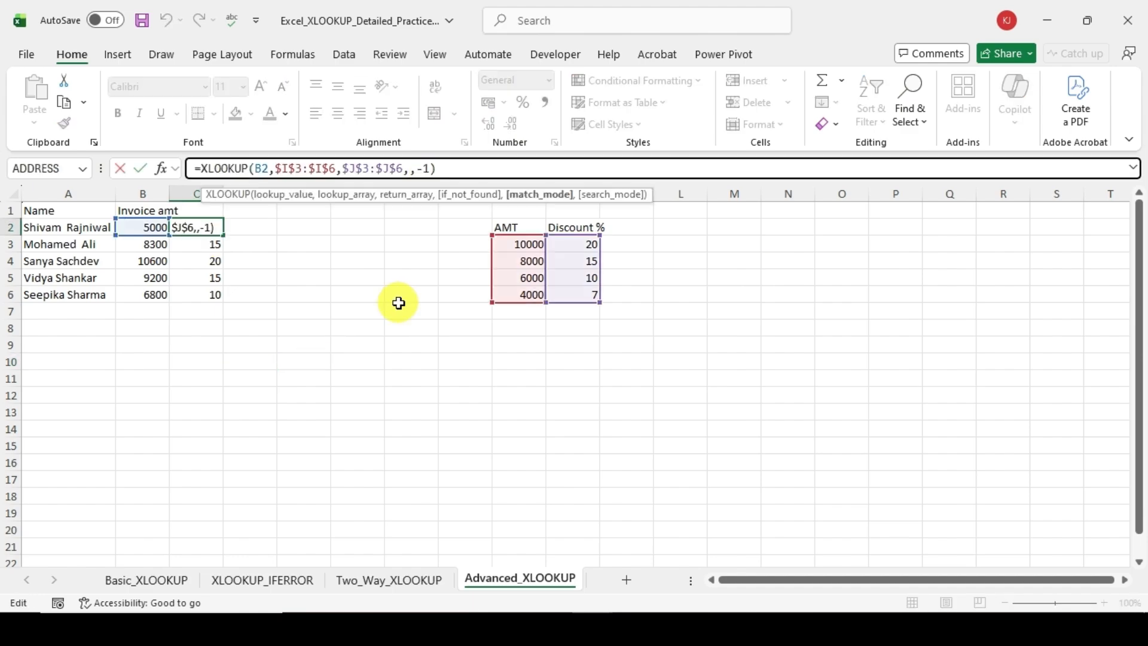
key("BackSpace")
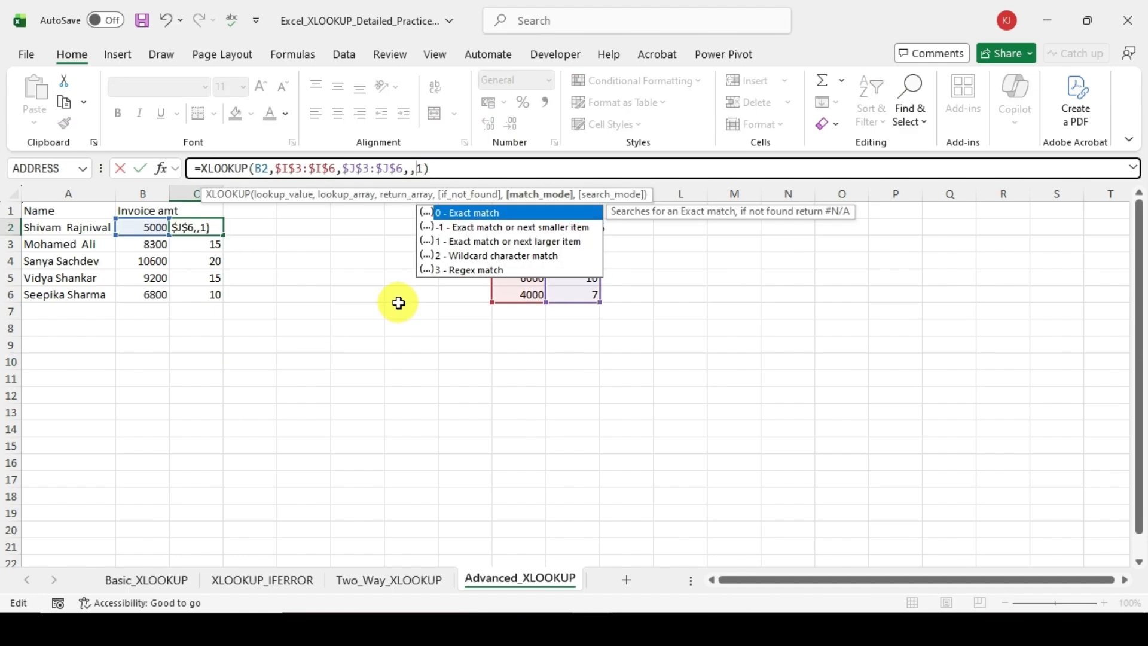
key("Return")
key("Up")
key("ctrl+shift+Down")
key("ctrl+d")
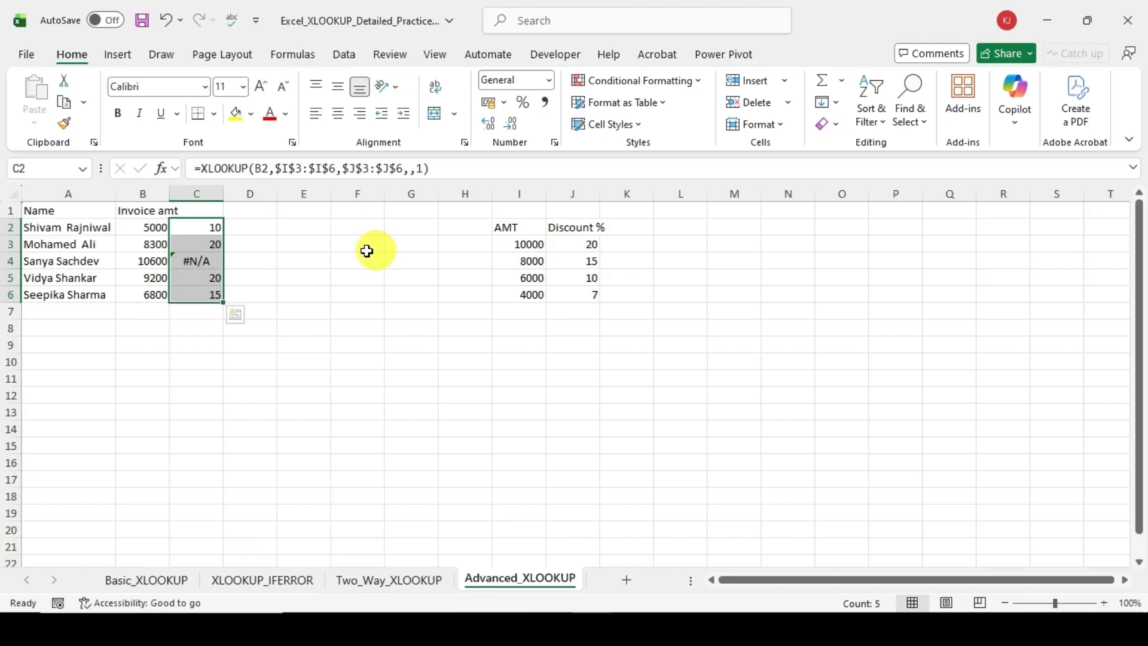
Step: Add "NF" as the if_not_found value in the C4 discount formula
left_click(193, 261)
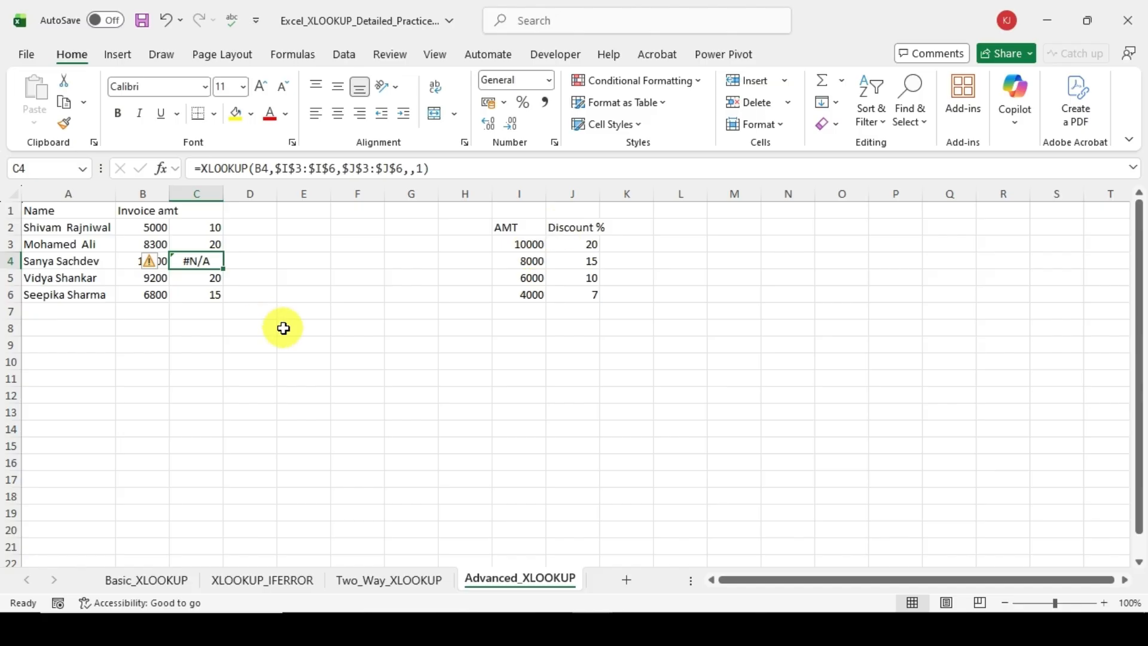
left_click(405, 168)
key("Right")
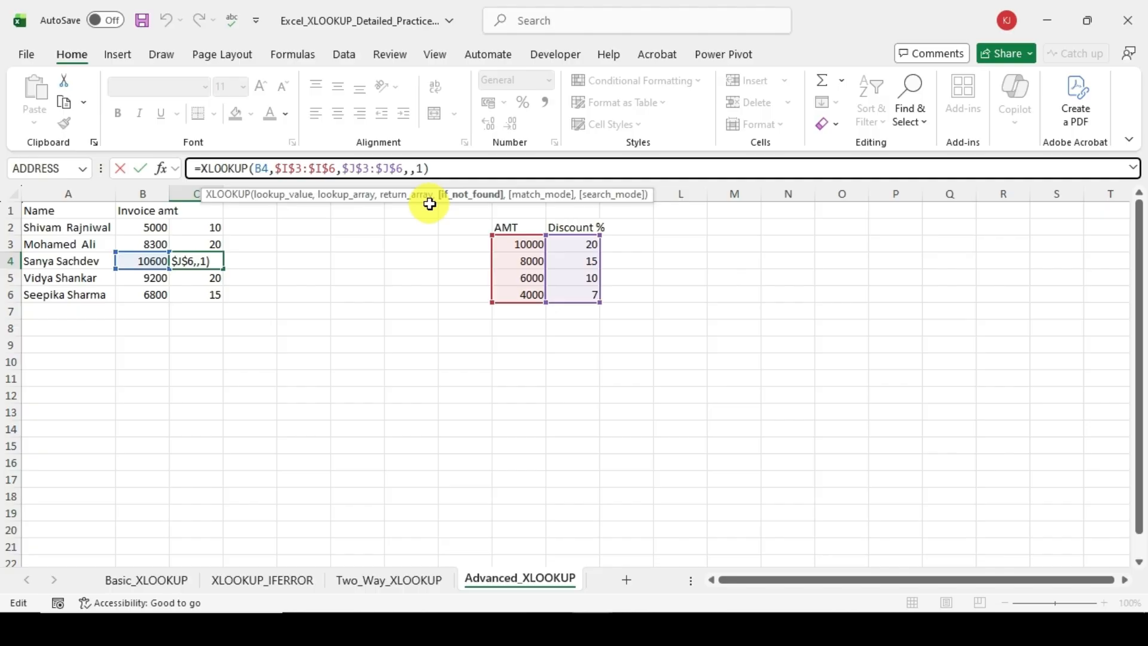
type("\"NF\"")
key("Return")
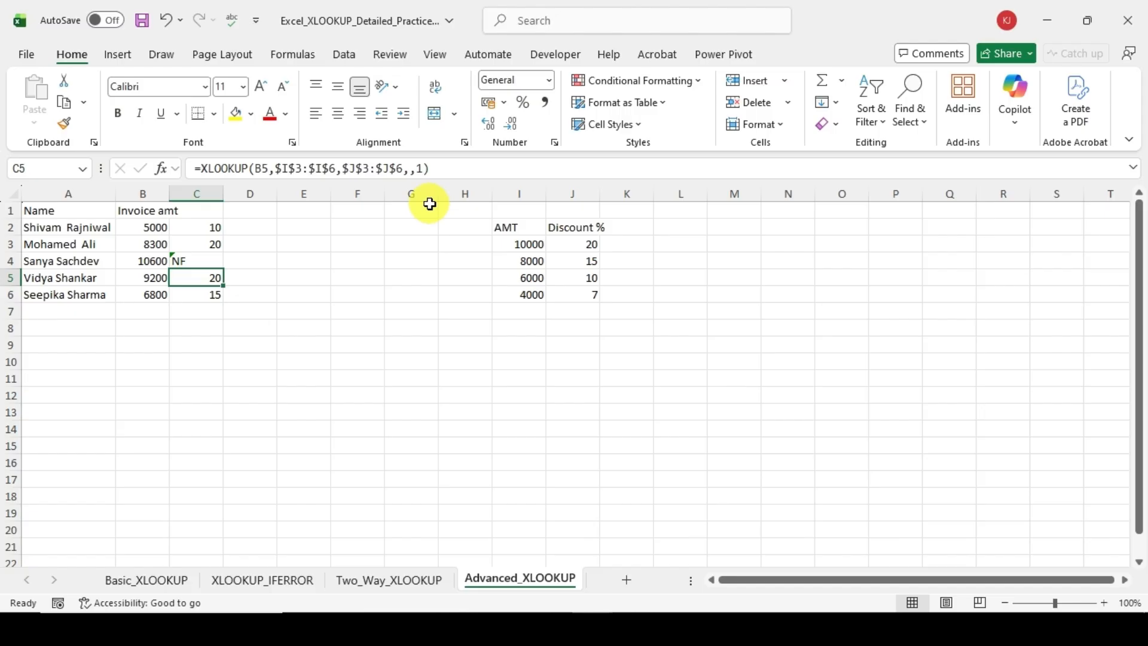
Step: Set the match mode in the C2 discount formula to -1 and fill it down through C6
key("Up")
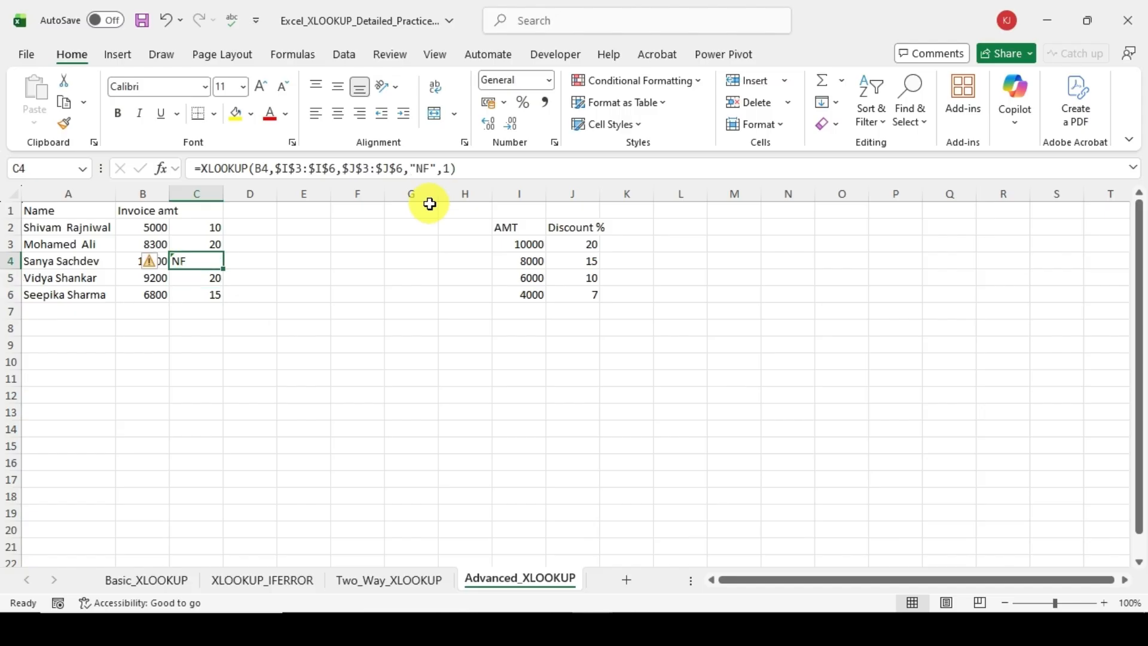
key("Up")
key("Up")
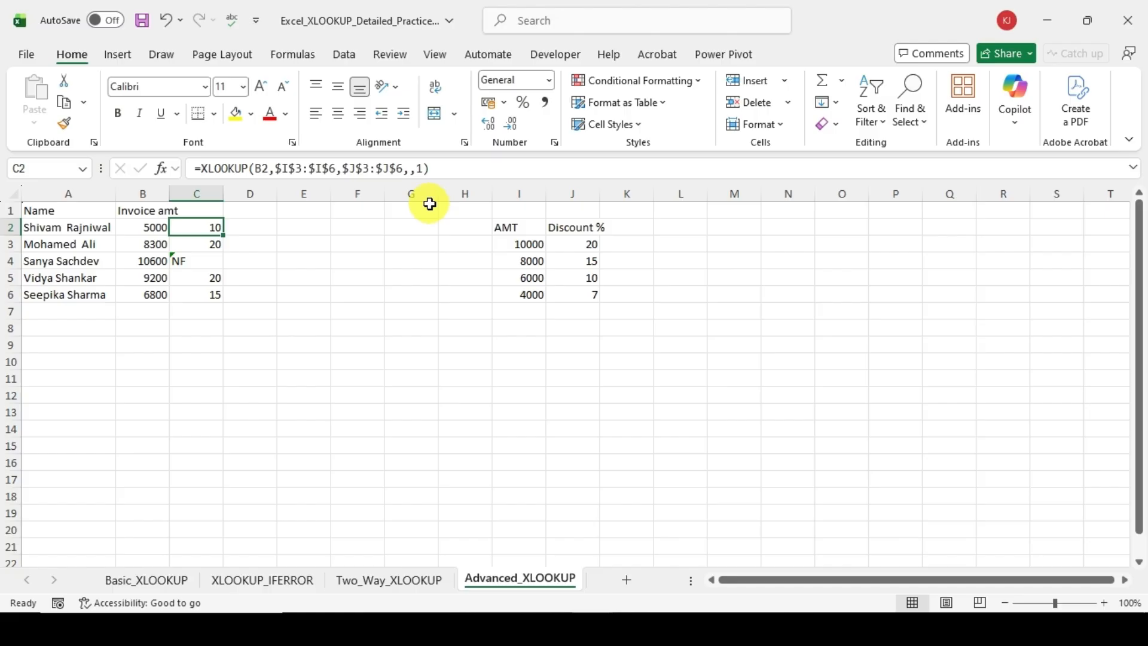
left_click(417, 168)
type("-")
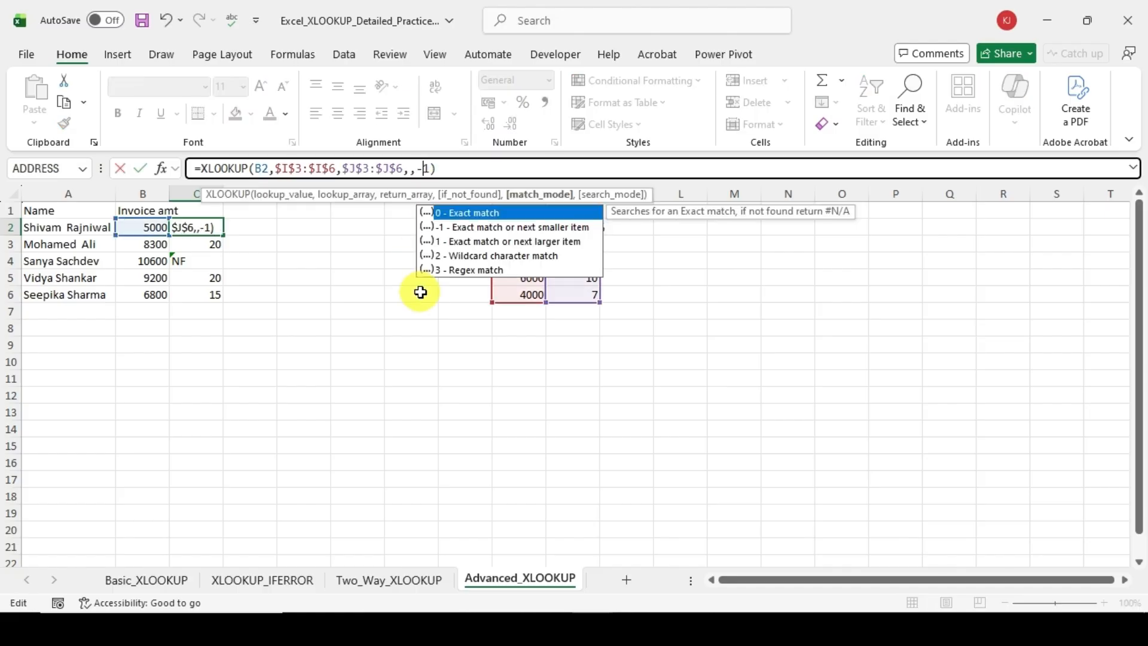
key("Down")
key("Down")
key("Right")
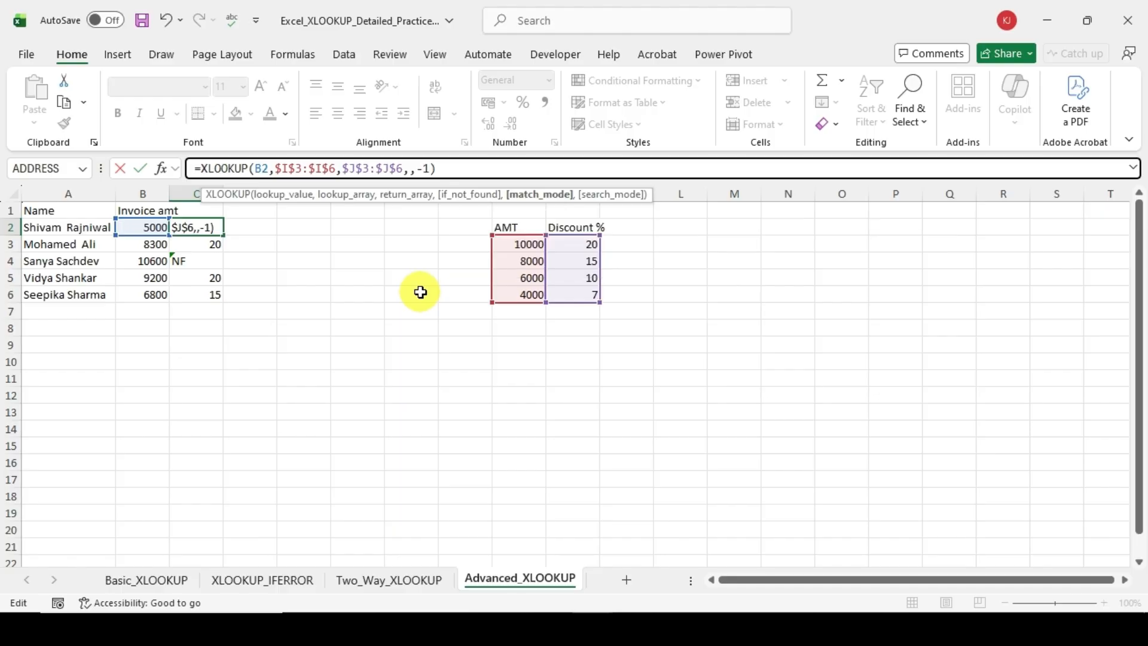
key("Tab")
key("Left")
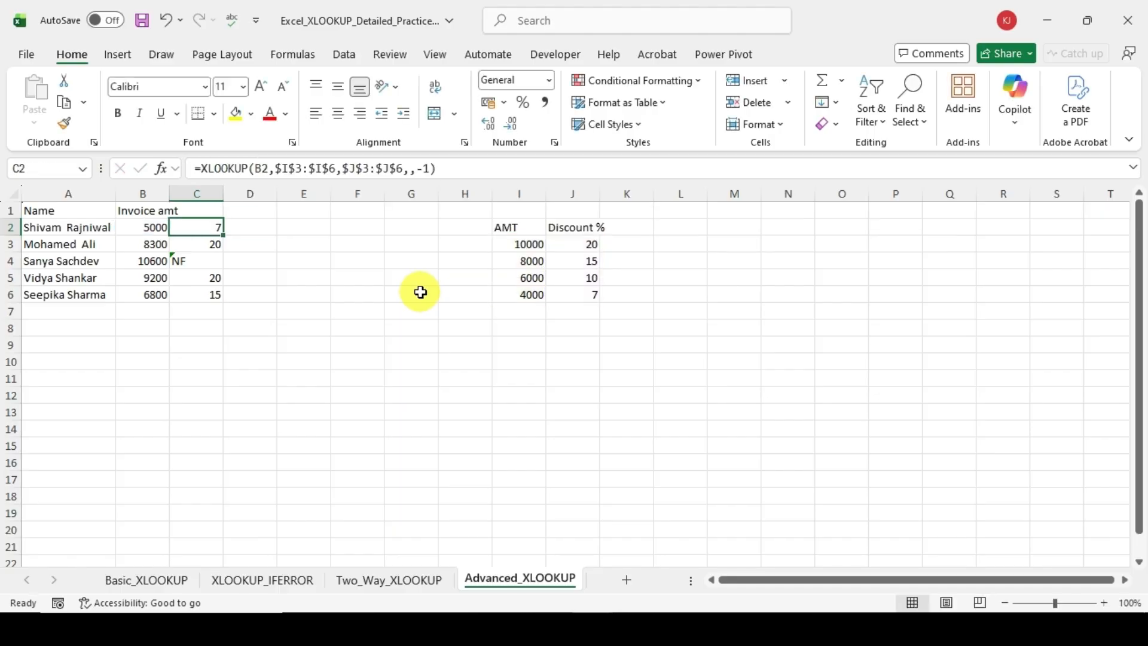
key("ctrl+shift+Down")
key("ctrl+d")
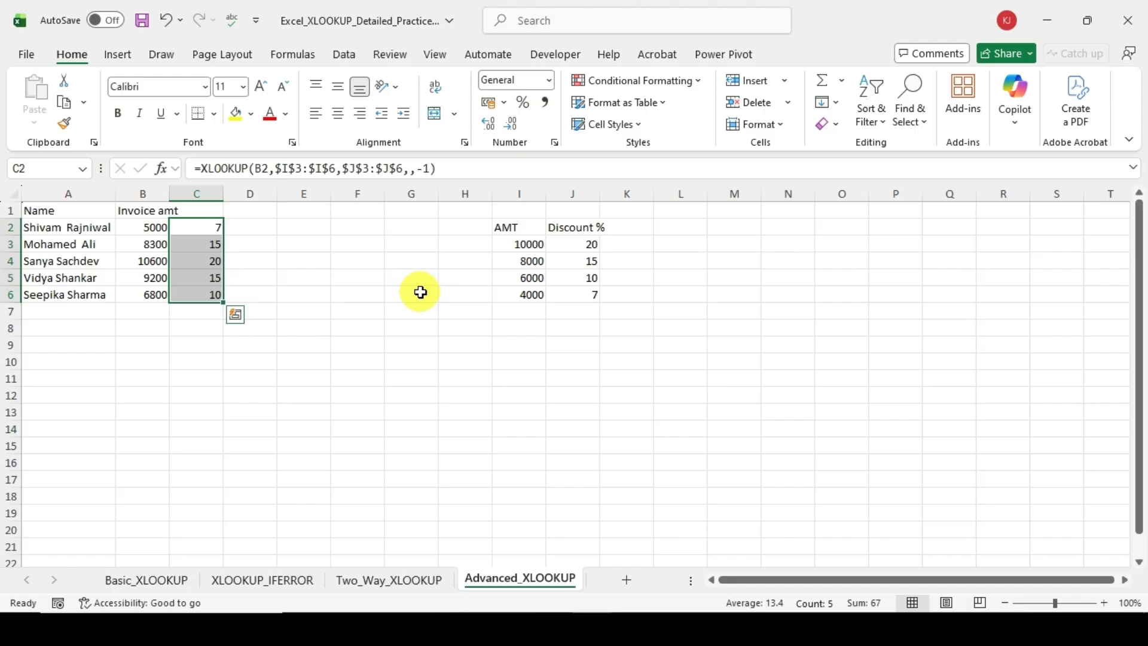
key("ctrl+Down")
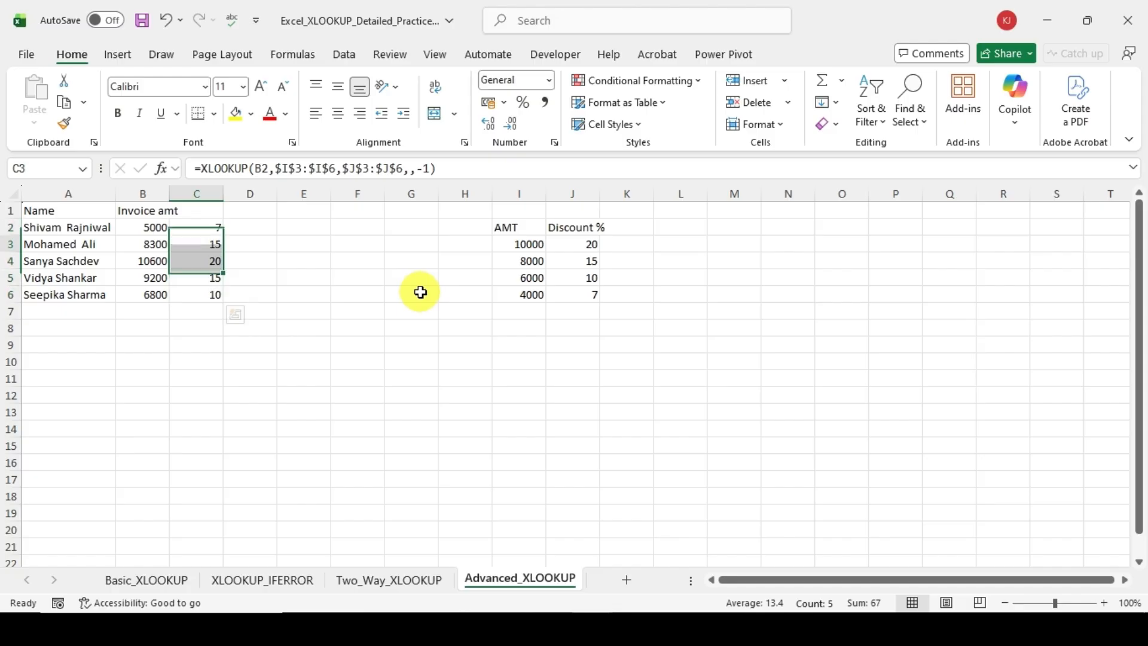
key("Down")
key("Down")
key("Down")
key("Down")
key("Down")
key("Down")
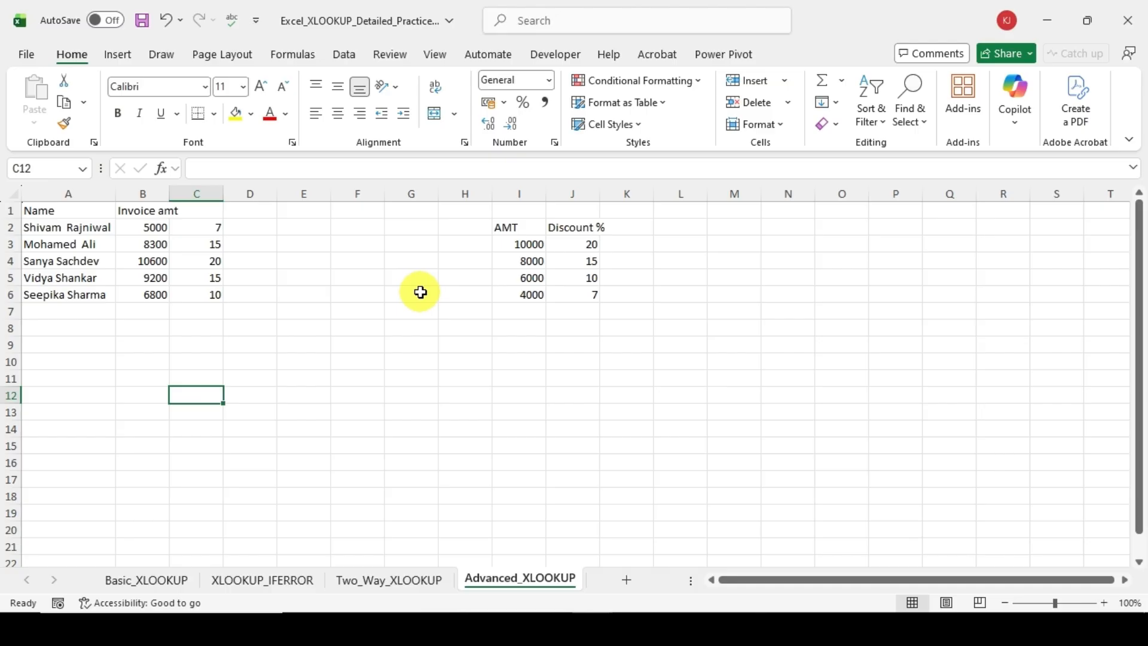
Step: Examine the match mode options offered for the XLOOKUP formula in C6 without changing the formula
key("Up")
key("Up")
key("Up")
key("Up")
key("Up")
key("Up")
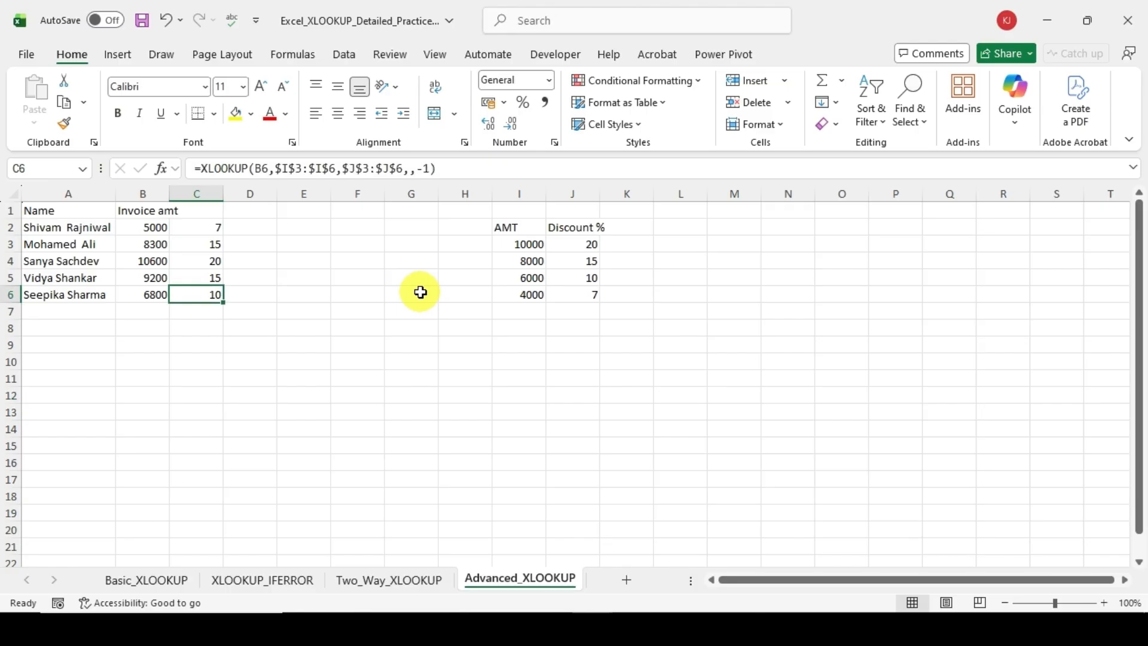
left_click(432, 167)
key("BackSpace")
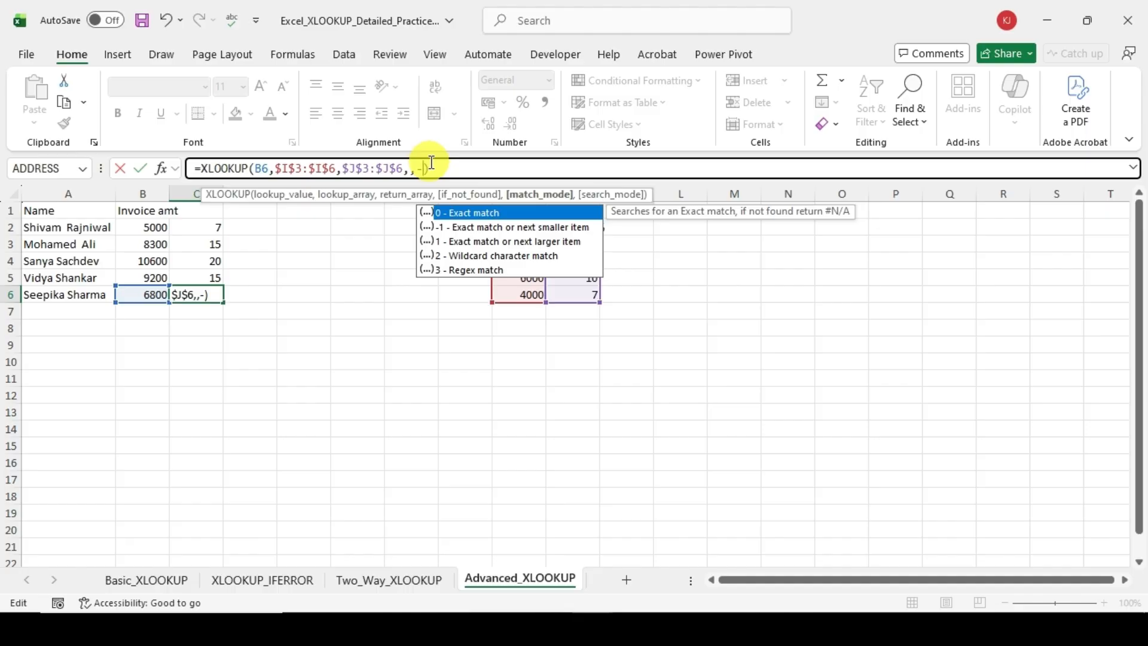
key("Escape")
left_click(431, 162)
key("Escape")
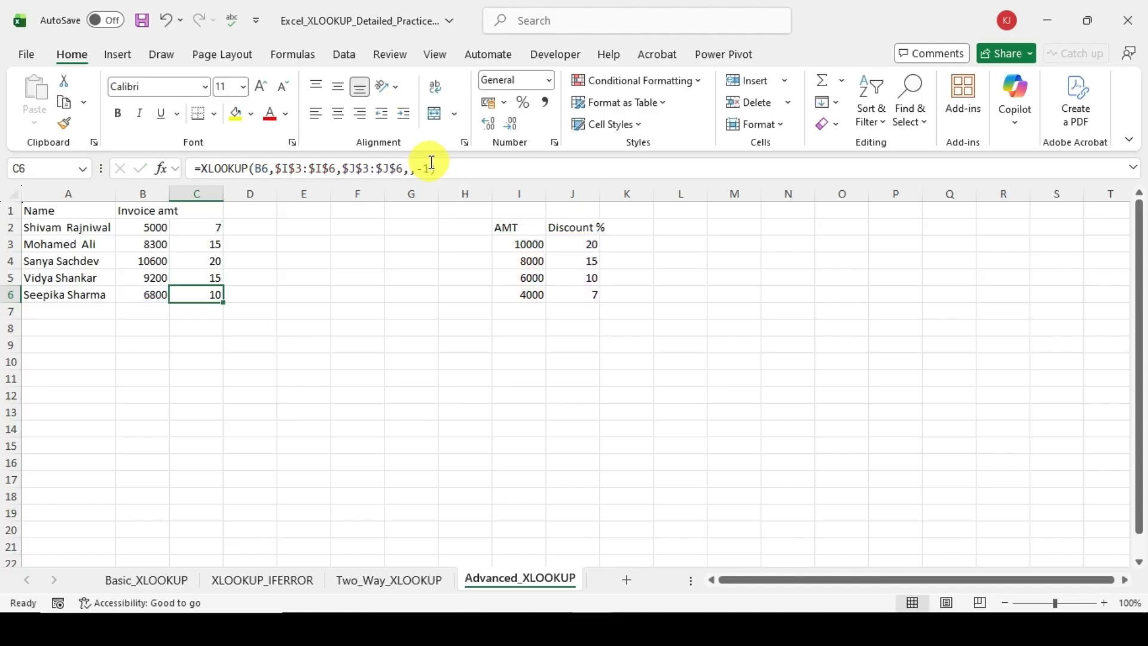
Step: Enter only the first name of the person in A5 in C10 and begin an XLOOKUP formula in D10
key("Down")
key("Down")
key("Down")
key("Down")
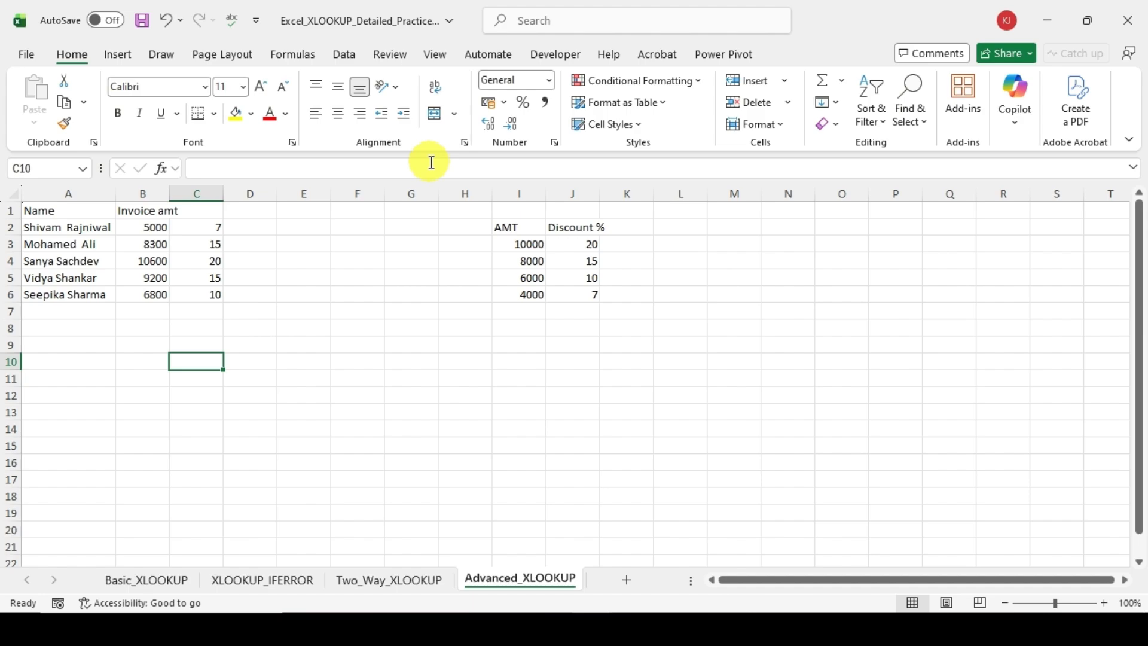
type("V")
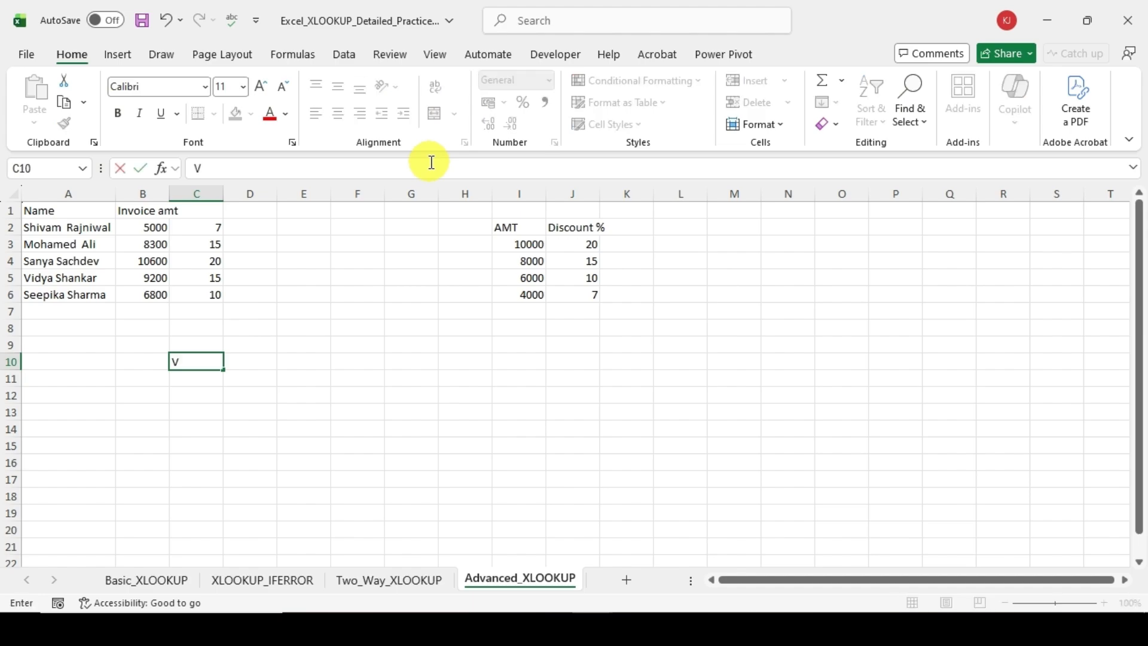
type("idya")
key("Tab")
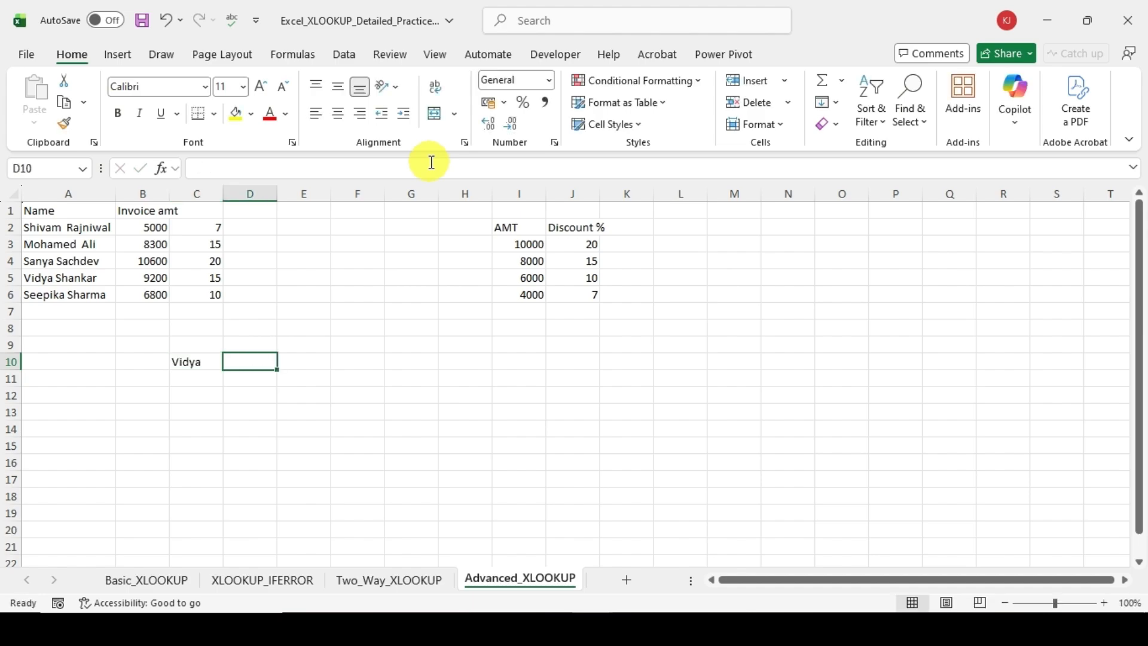
type("=x")
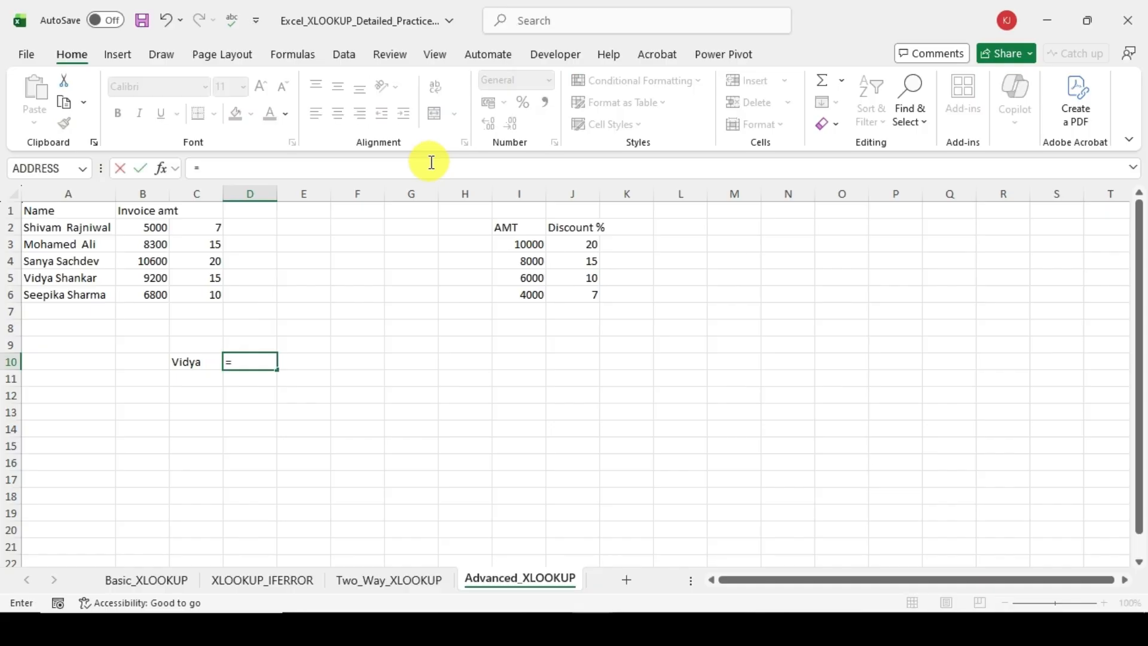
key("Down")
key("Tab")
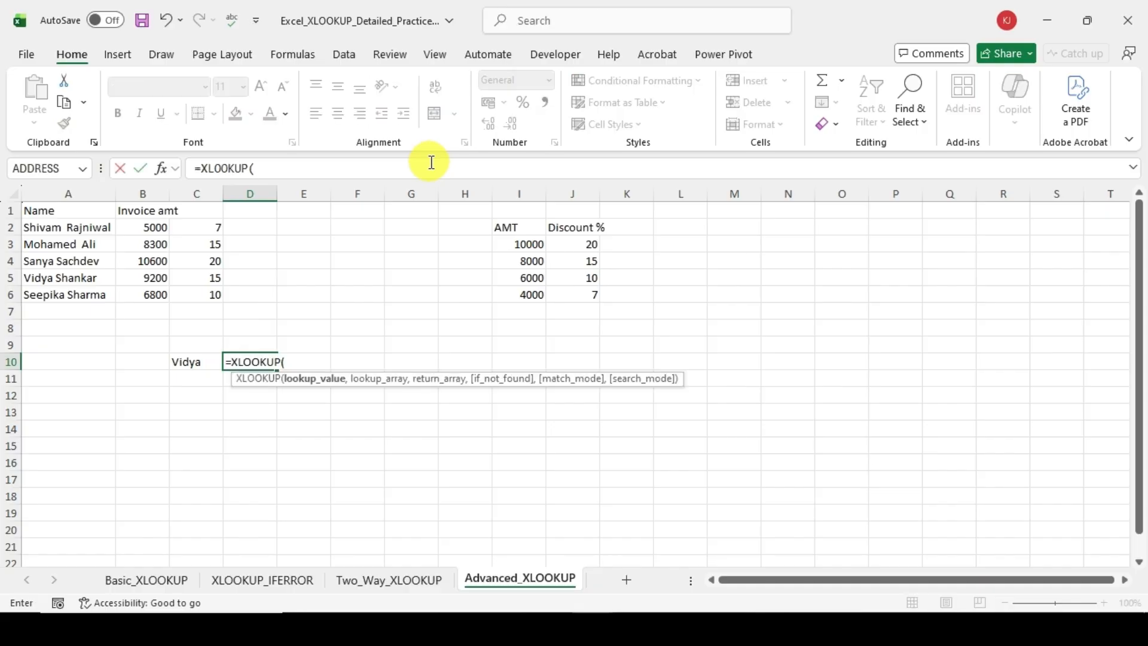
key("Left")
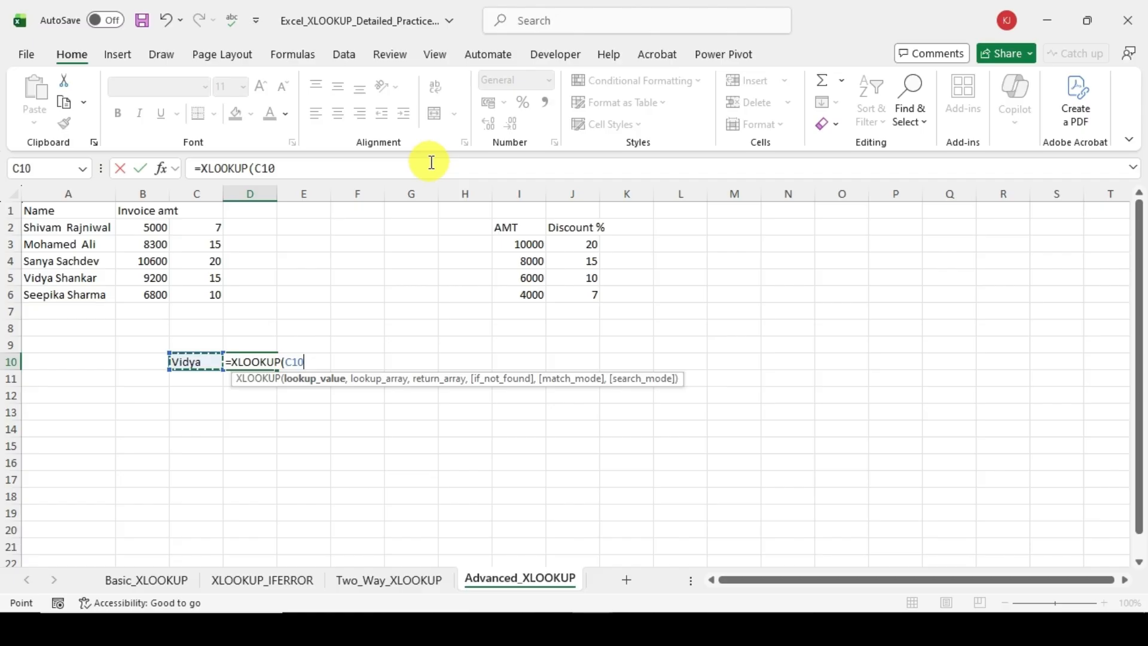
key("BackSpace")
key("BackSpace")
key("BackSpace")
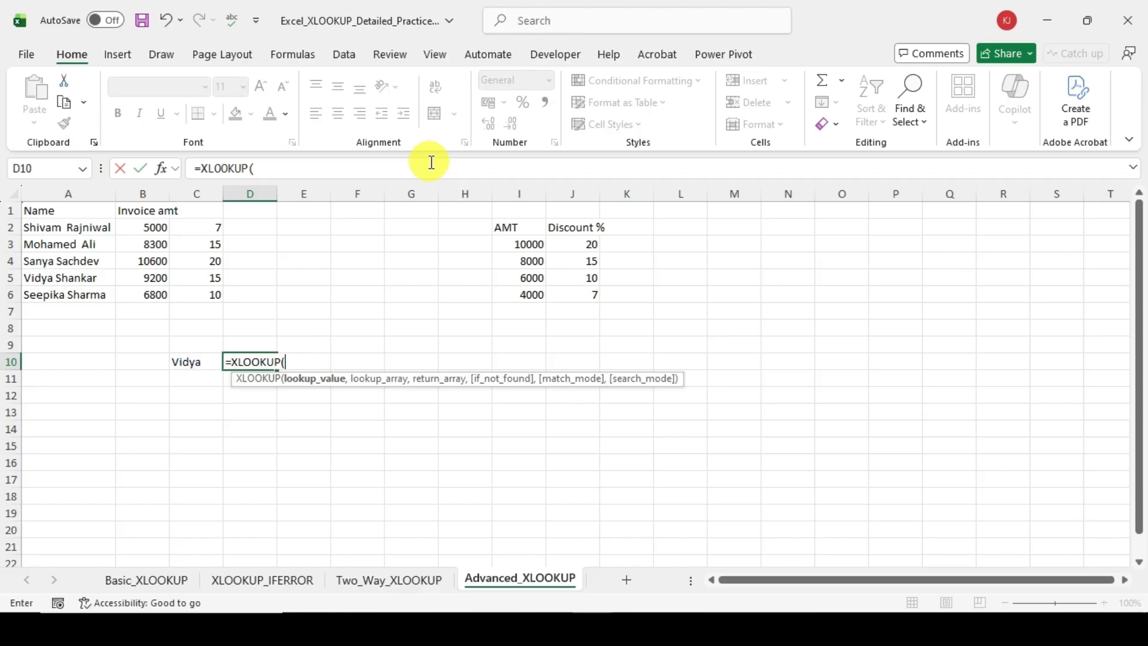
Step: Enter "*"&C10&"*" as the wildcard lookup value of the XLOOKUP in D10
type("\"*\"&")
key("Left")
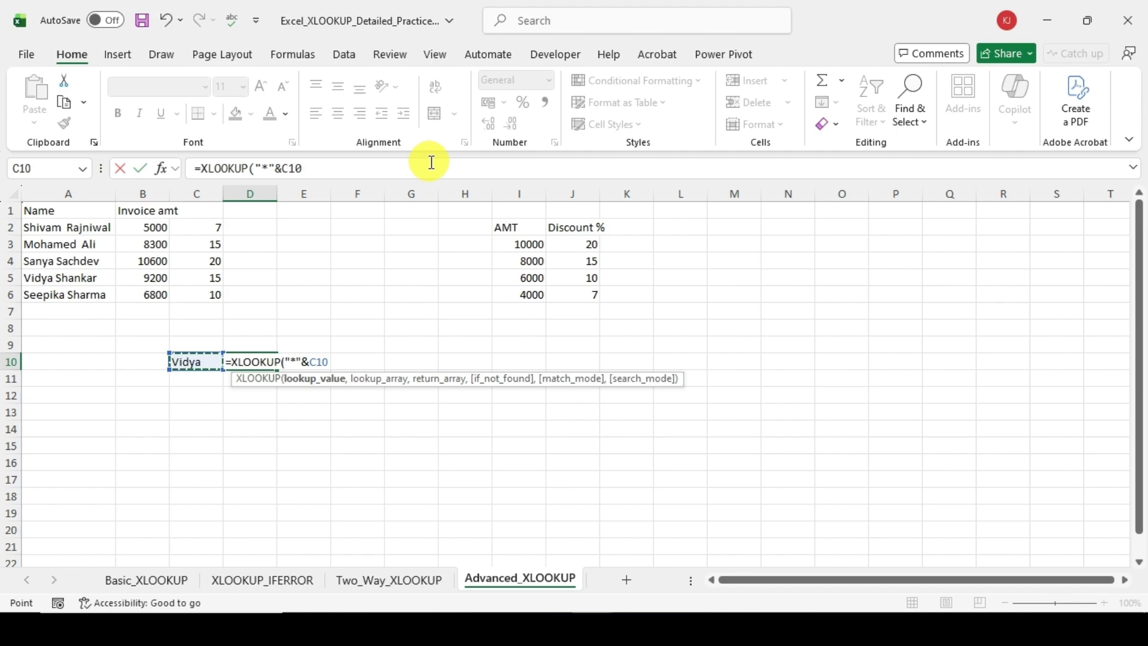
type("&\"*\",")
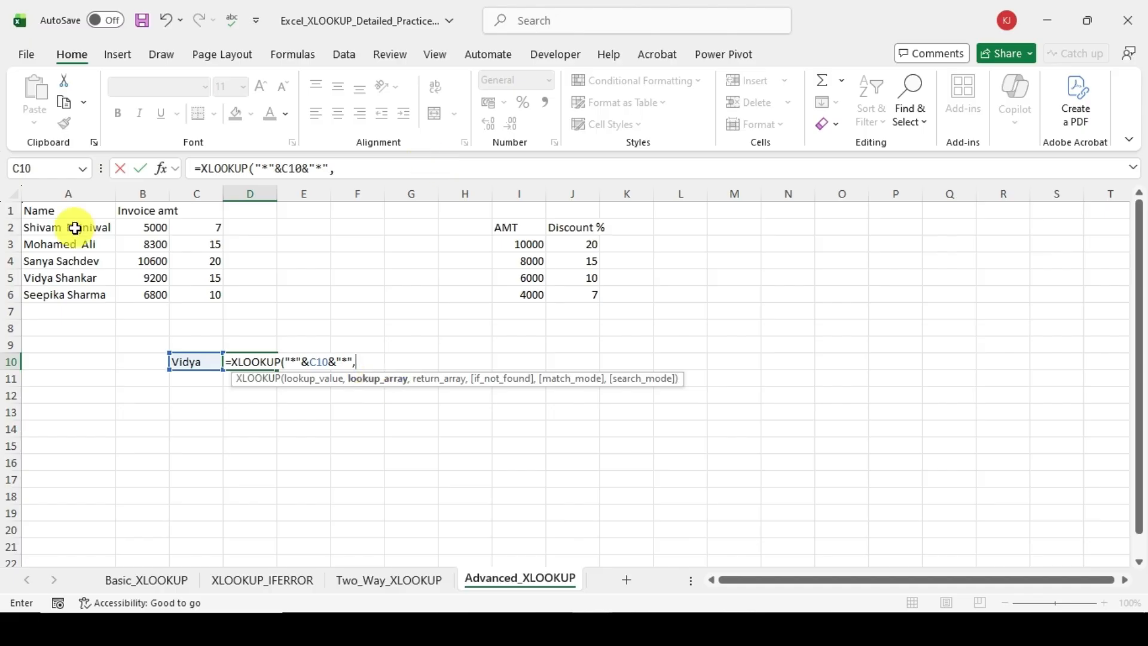
Step: Set the names A2:A6 as lookup array and the invoice amounts B2:B6 as return array in the D10 formula
left_click_drag(76, 226, 62, 295)
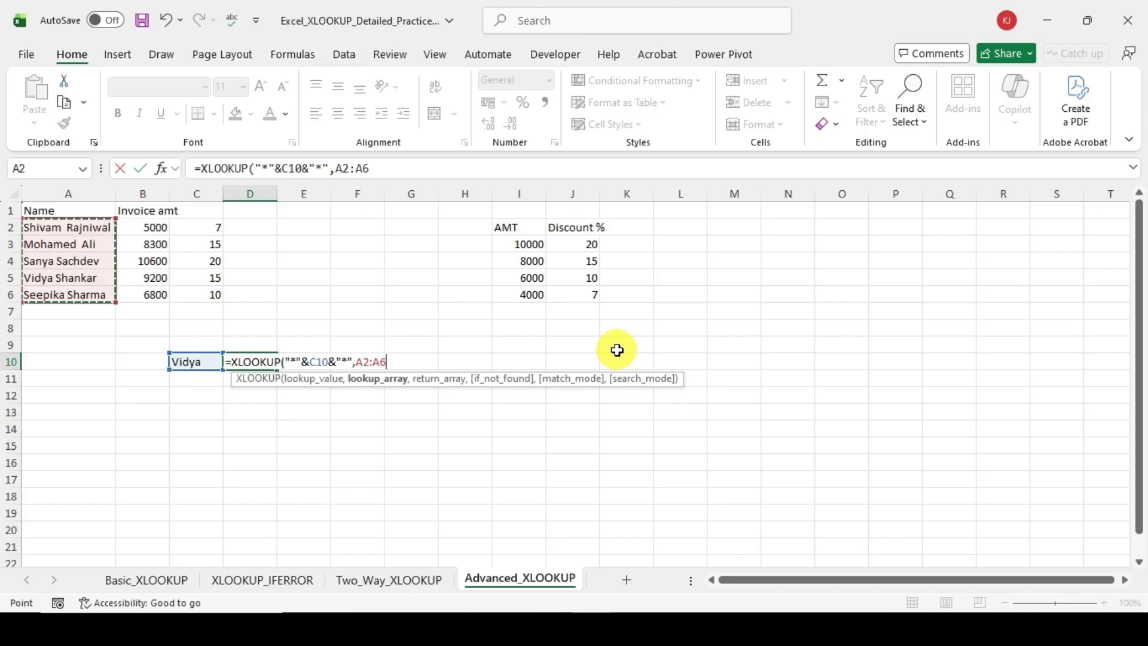
type(",")
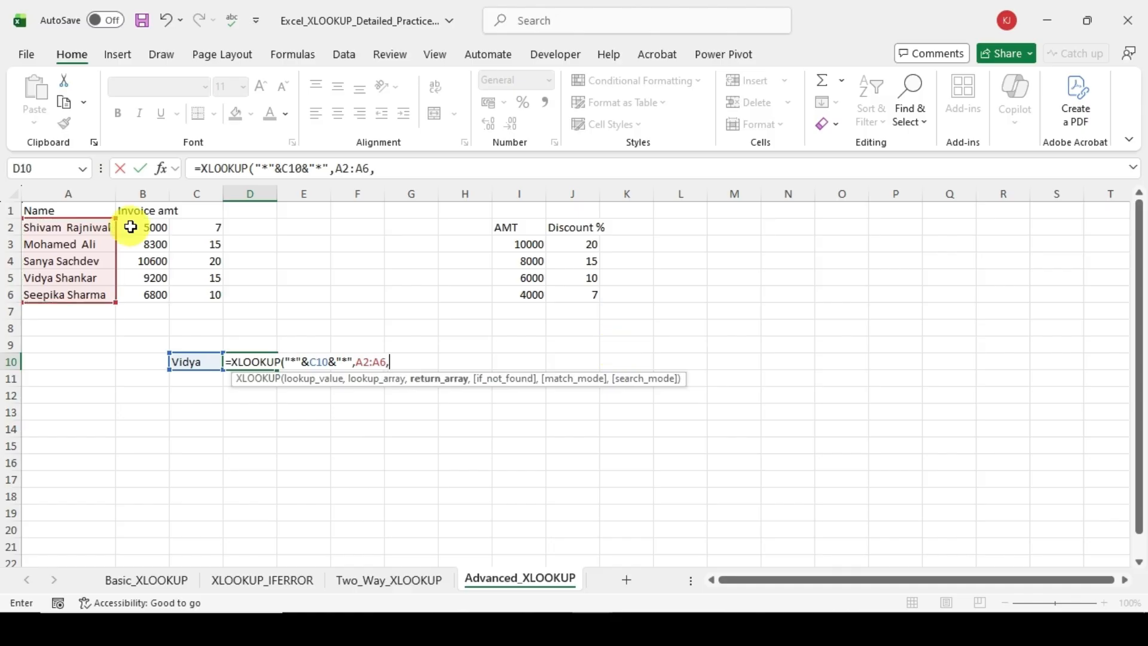
left_click_drag(128, 226, 145, 298)
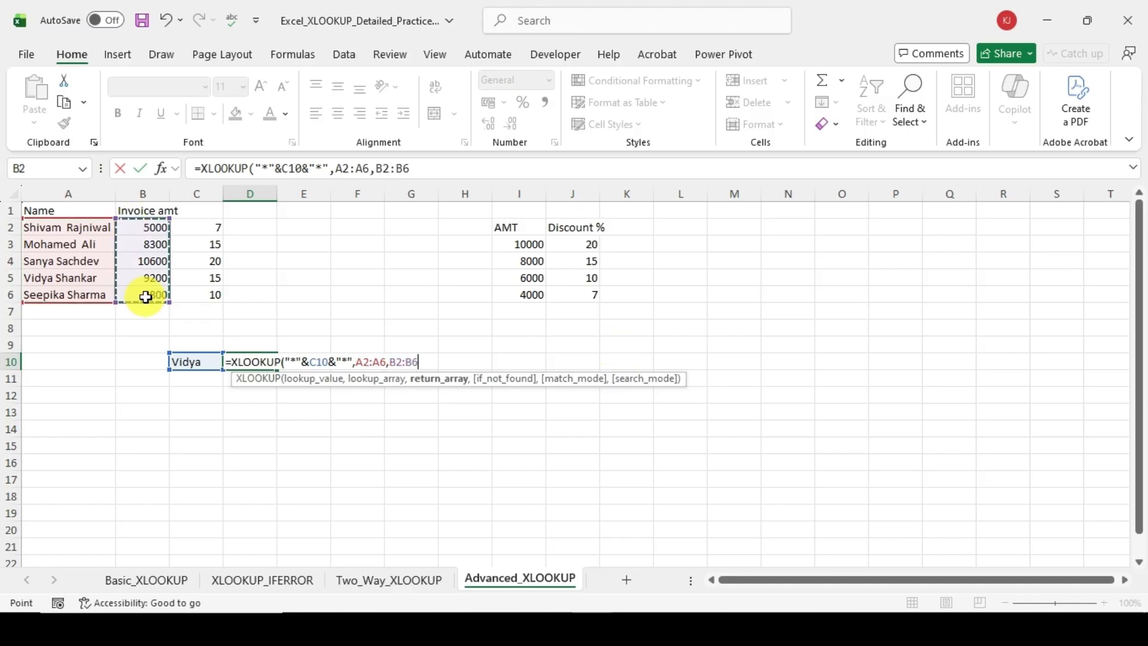
type(",")
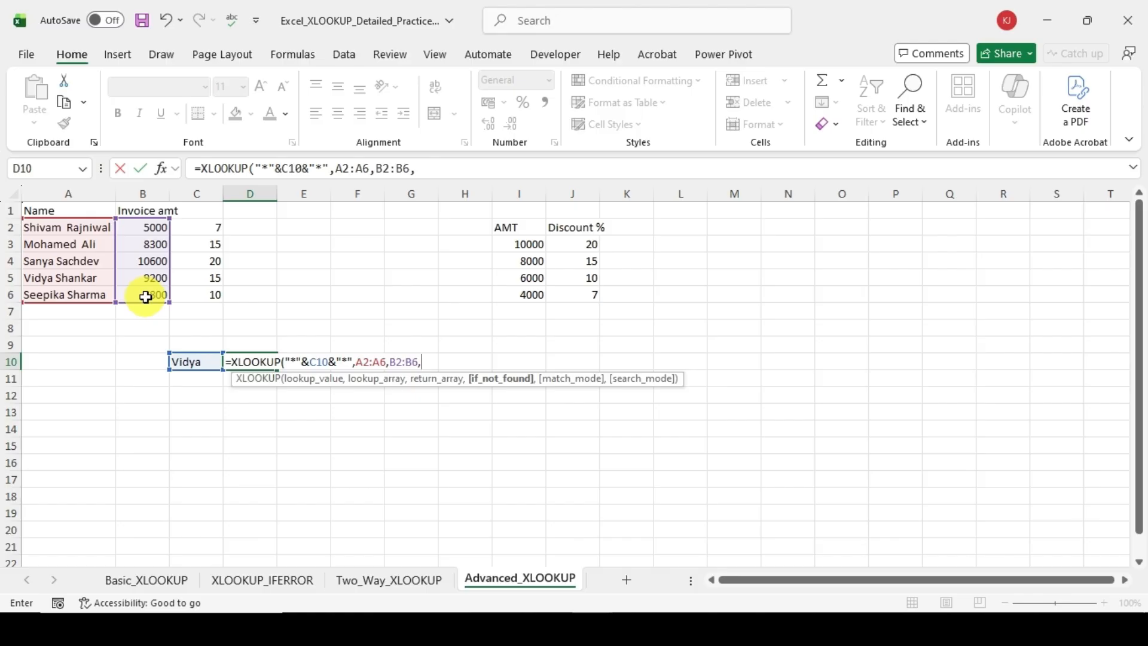
type(",")
Step: Leave if_not_found empty, choose match mode 2 (Wildcard character match) and commit the D10 formula
key("Down")
key("Down")
key("Down")
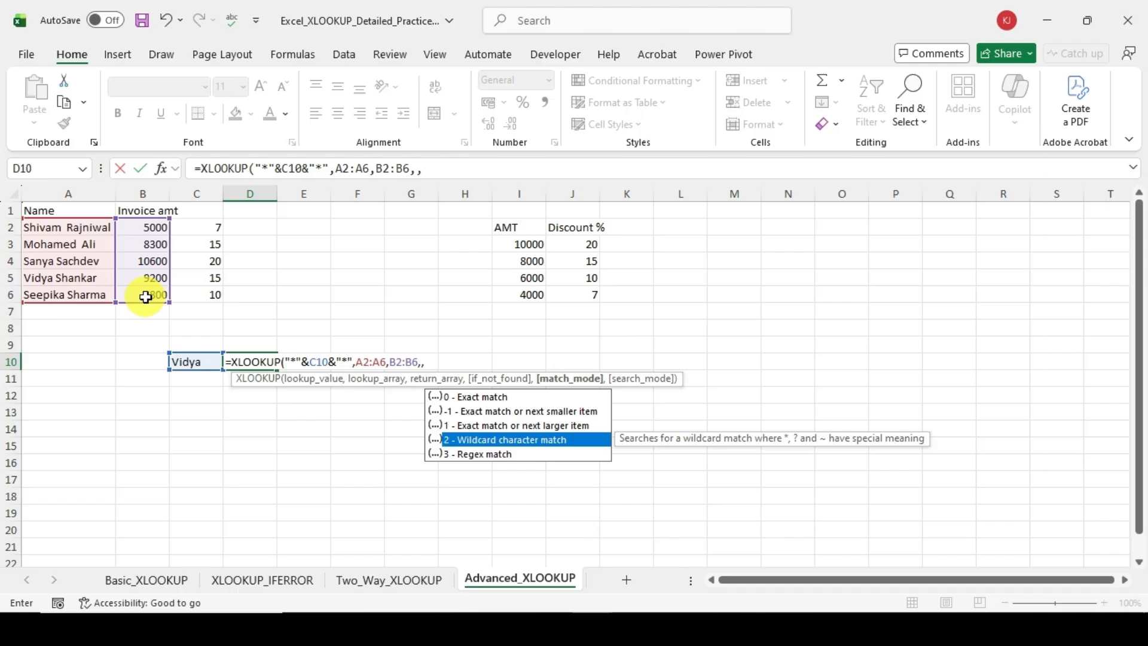
key("Tab")
type(")")
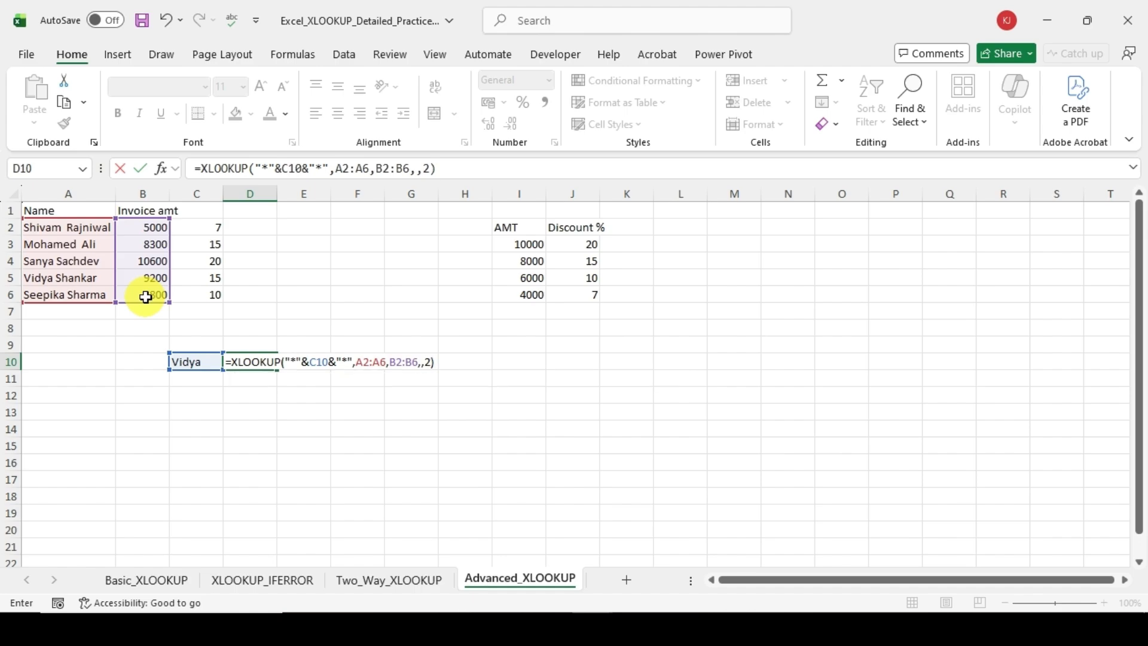
key("Return")
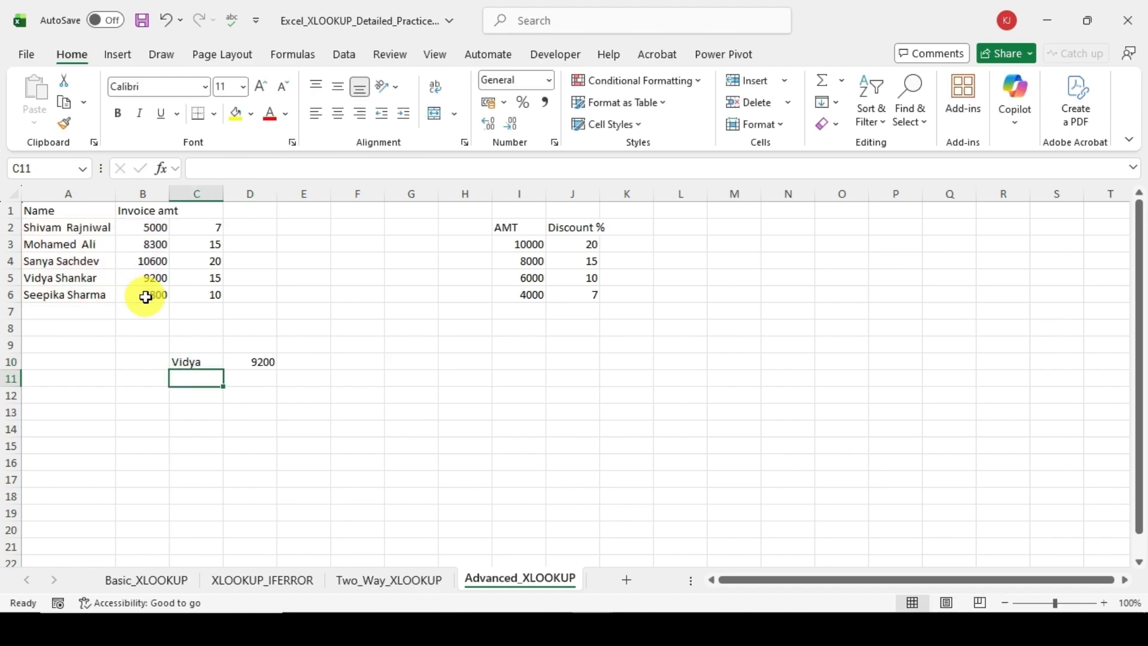
key("Up")
key("Right")
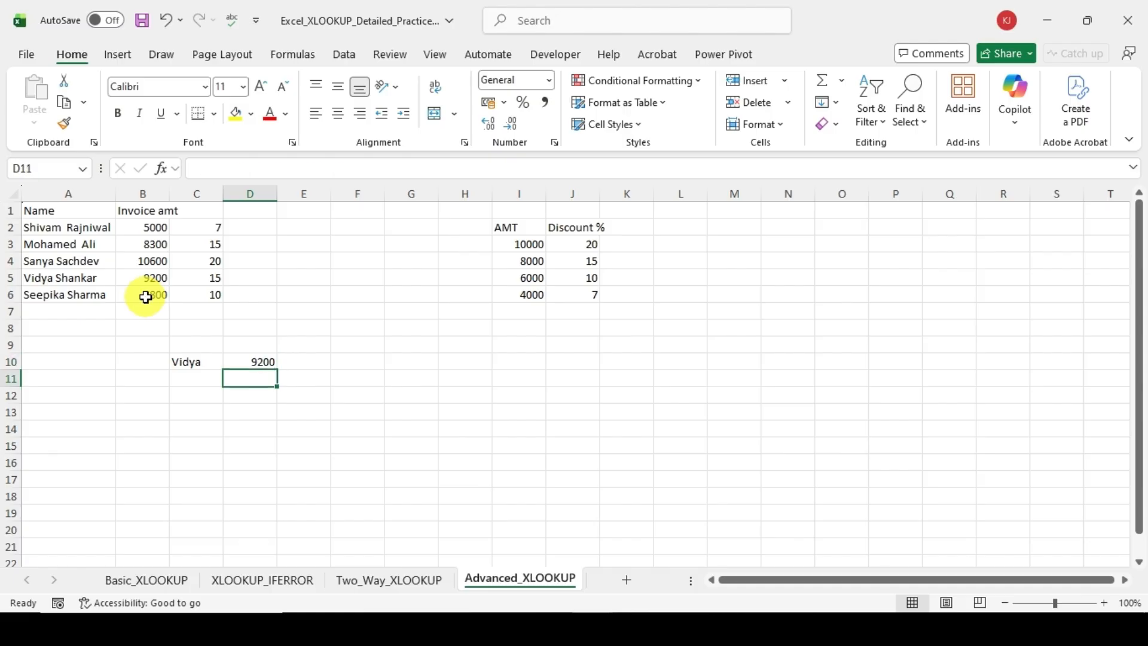
key("Left")
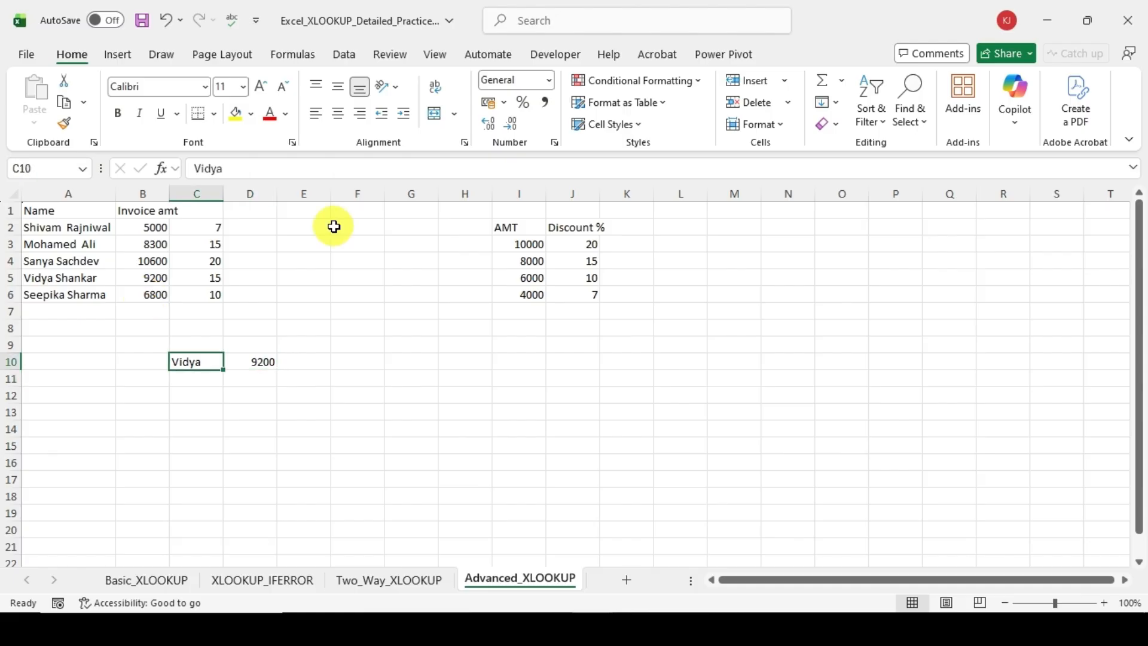
Step: Replace the partial name in C10 with only the last name of the person in A3 and review the D10 formula
type("li")
key("ctrl+Return")
key("Return")
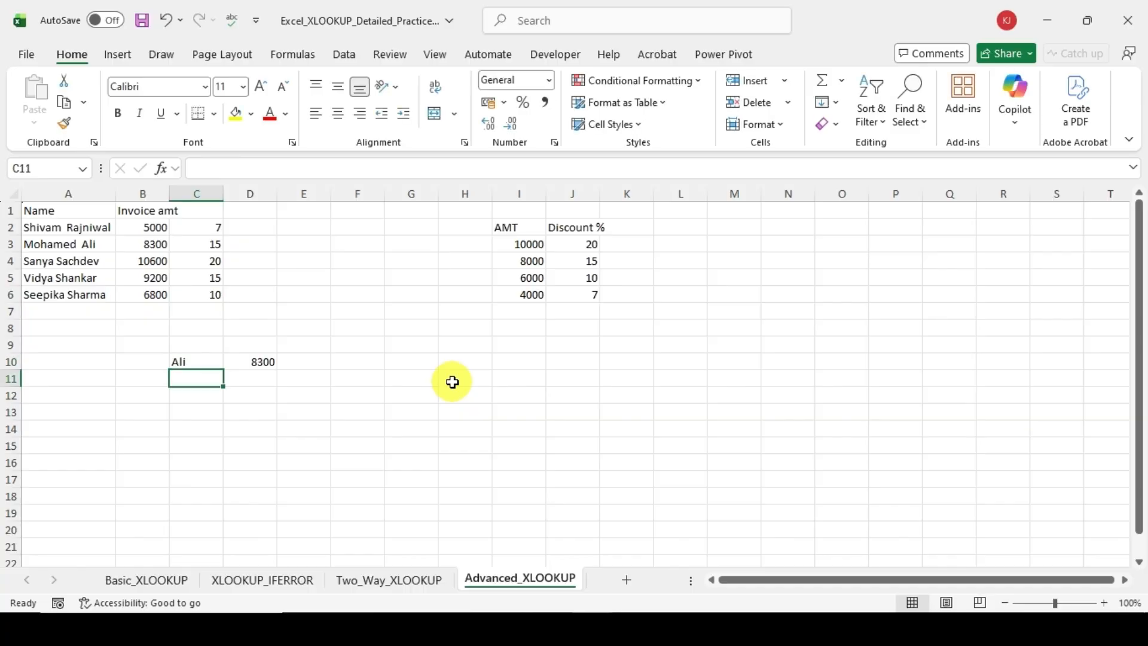
left_click(243, 475)
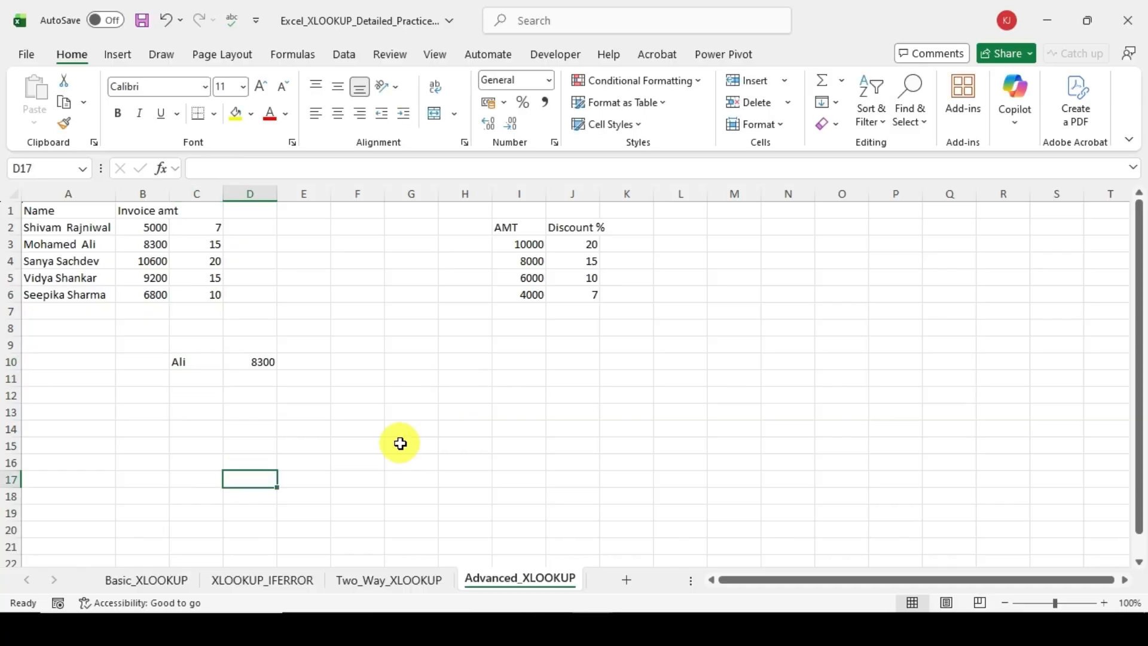
left_click(274, 360)
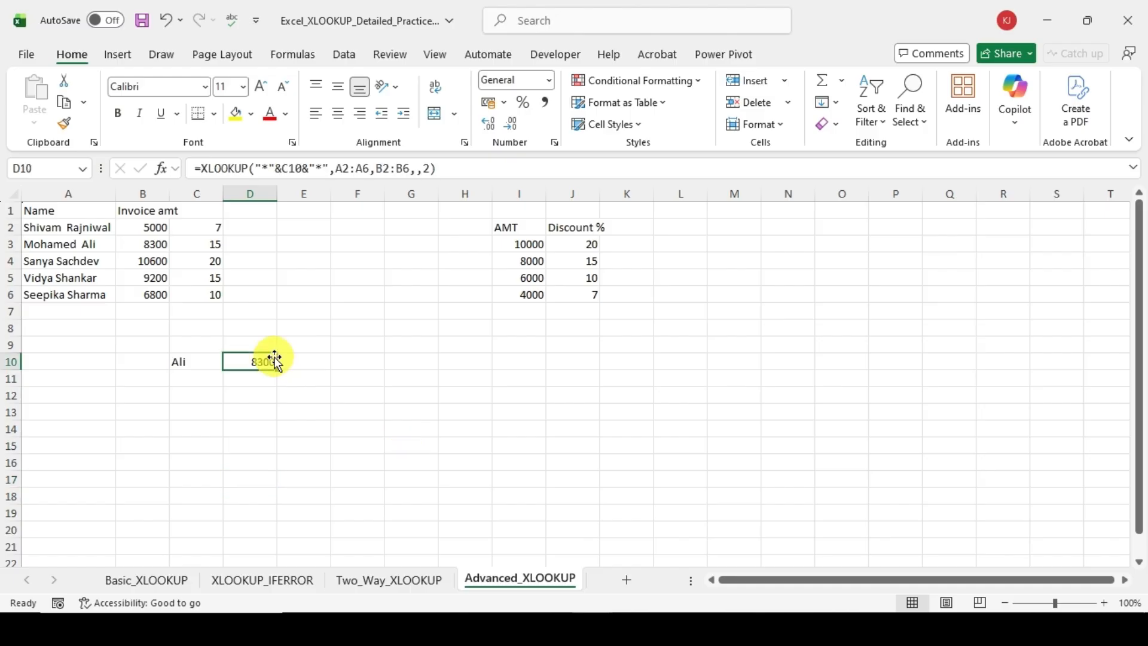
left_click(441, 170)
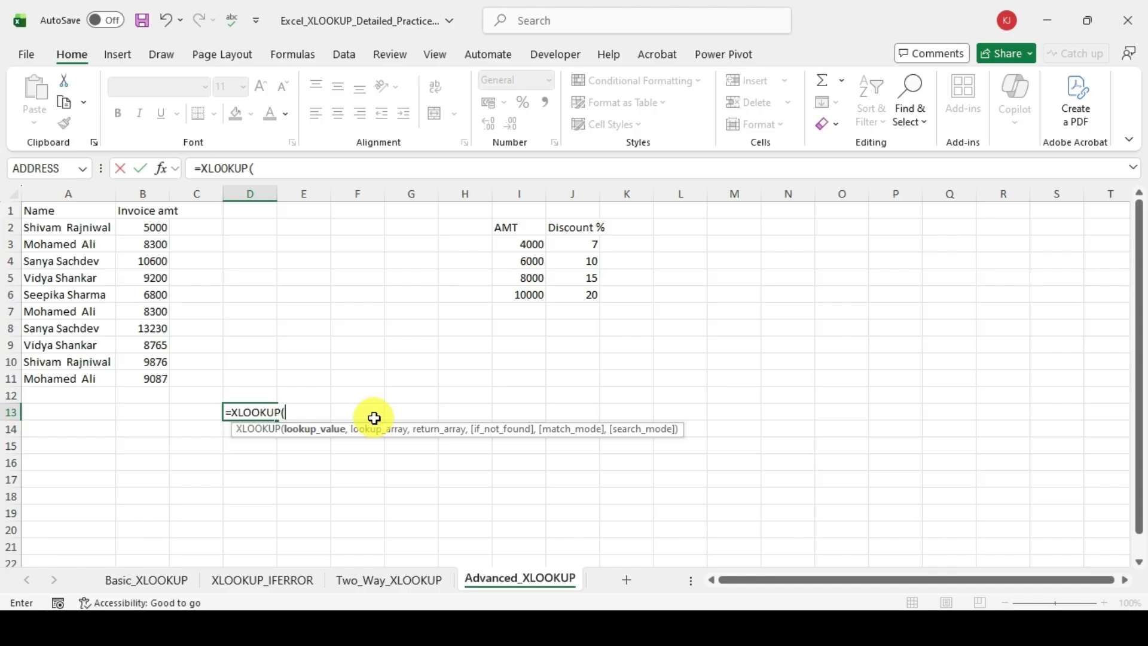
key("Left")
key("Left")
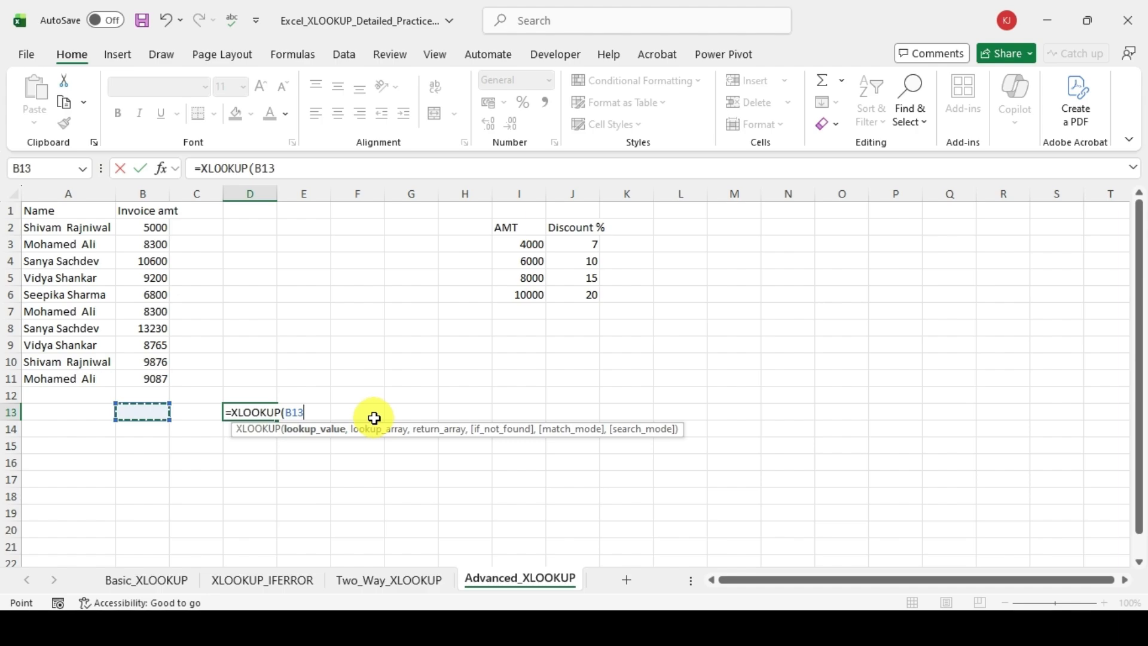
key("Up")
key("Up")
key("Up")
key("Up")
key("Up")
key("Up")
key("Up")
key("Up")
key("Up")
key("Up")
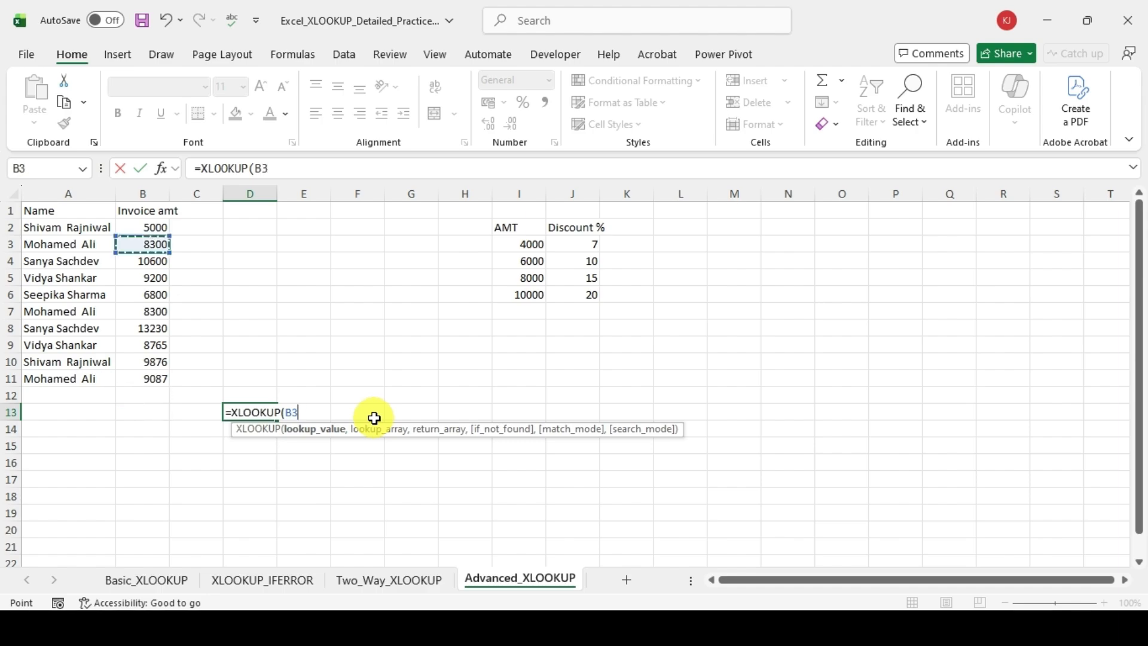
key("Up")
key("Left")
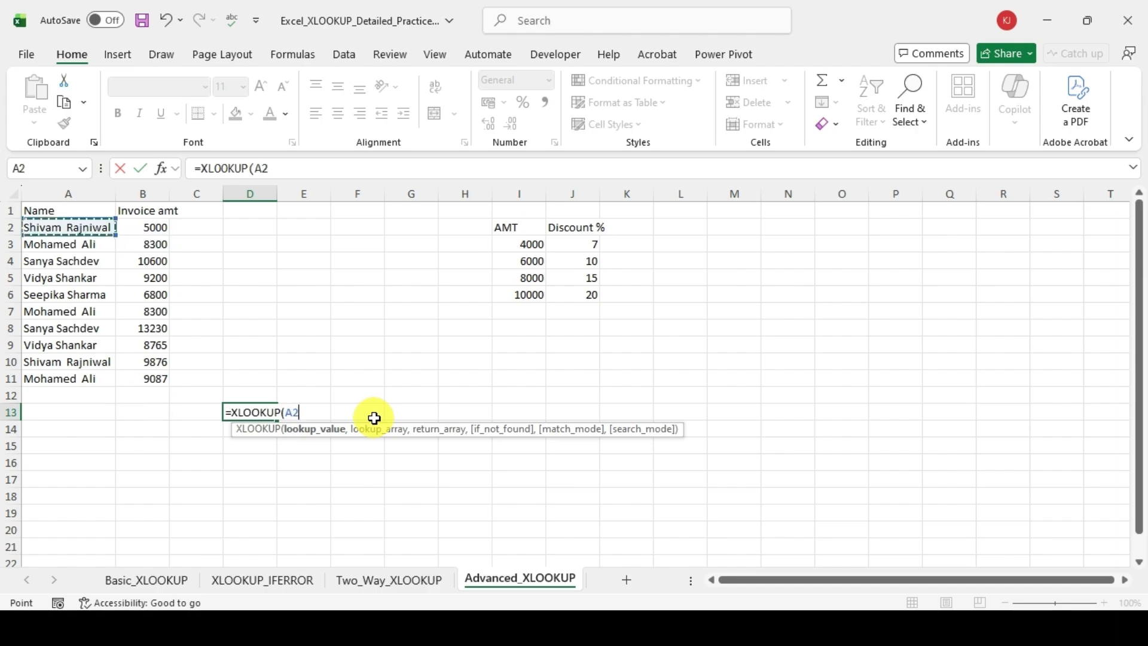
type(",")
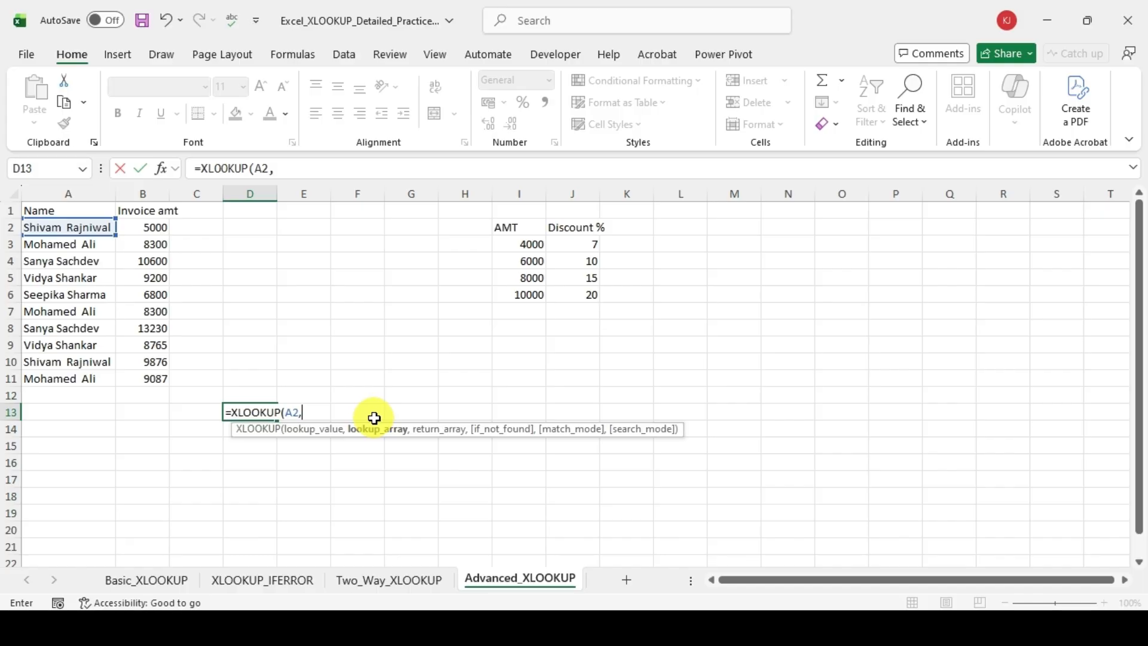
key("Left")
key("Left")
key("Left")
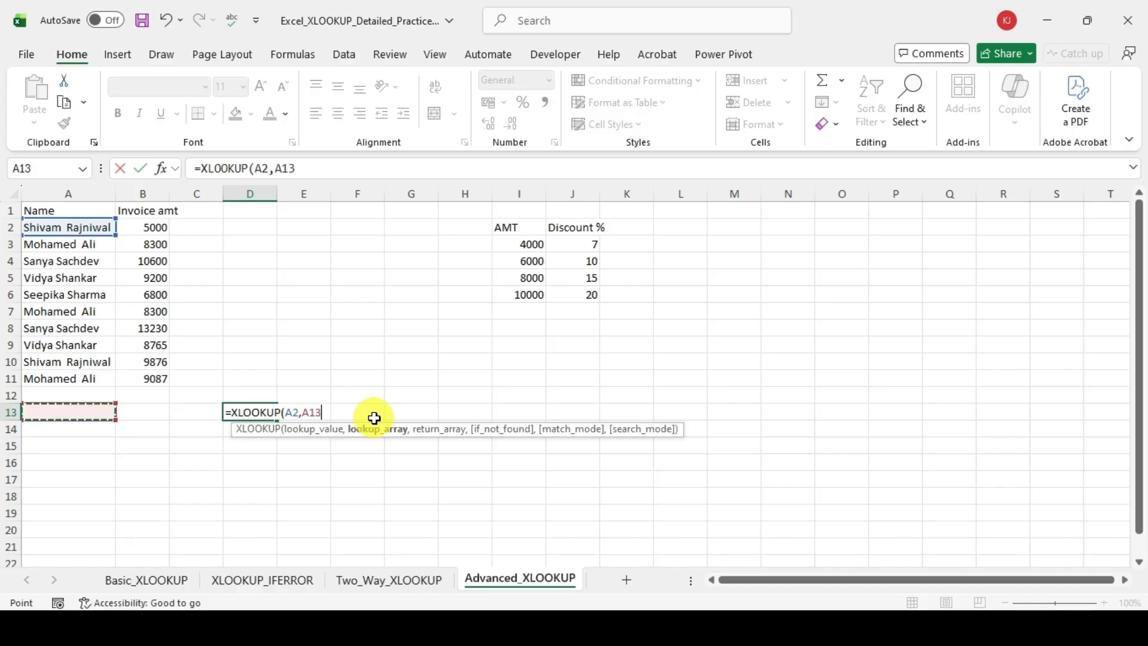
key("Up")
key("Up")
key("Up")
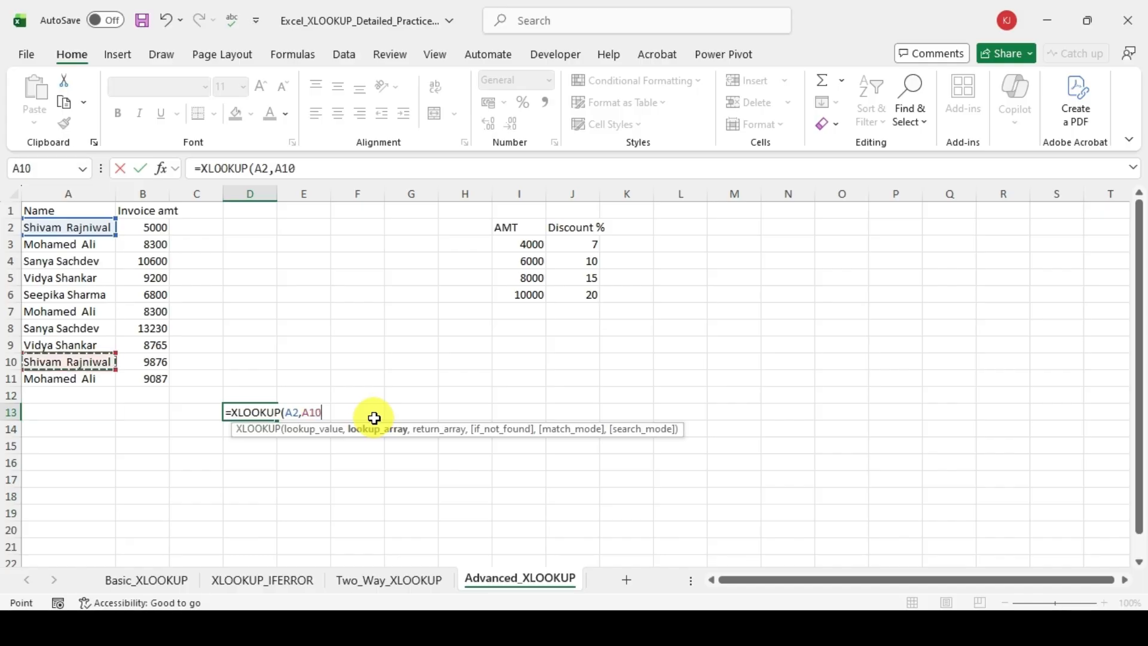
key("Escape")
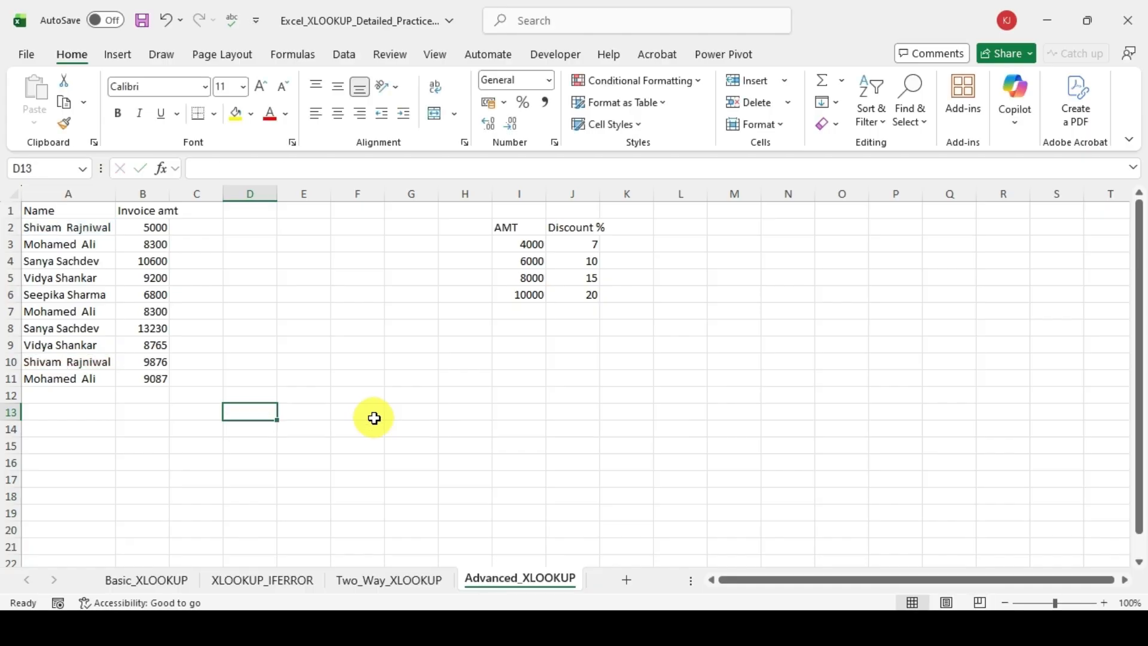
Step: Begin an XLOOKUP formula in D13 with C13 as the lookup value
type("=x")
key("Down")
key("Tab")
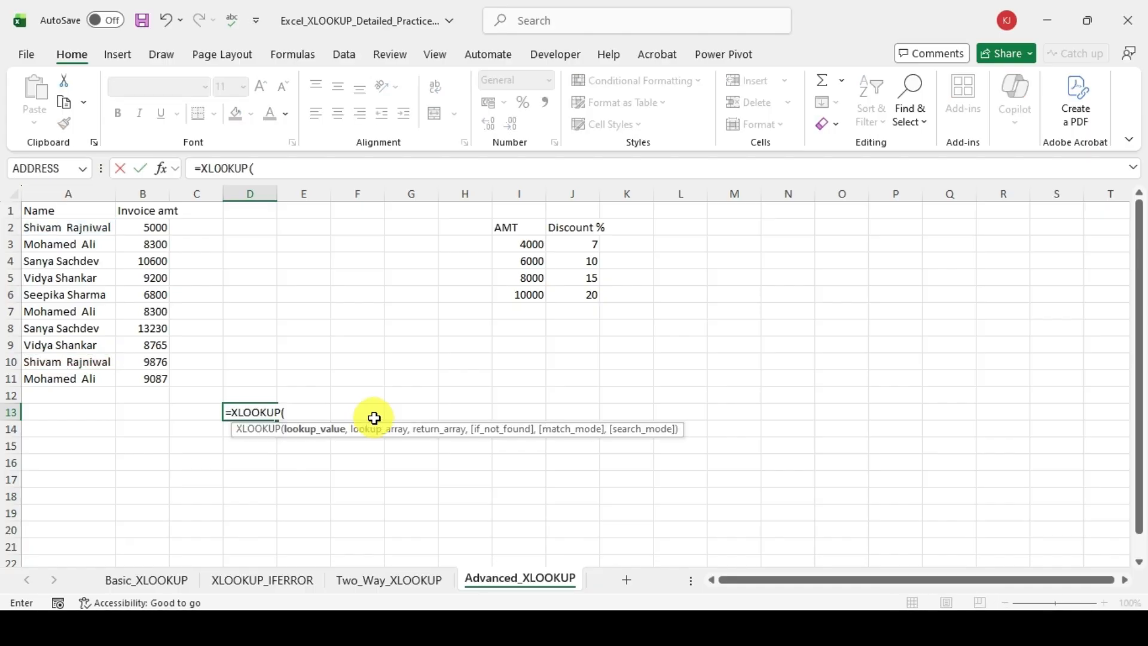
key("Left")
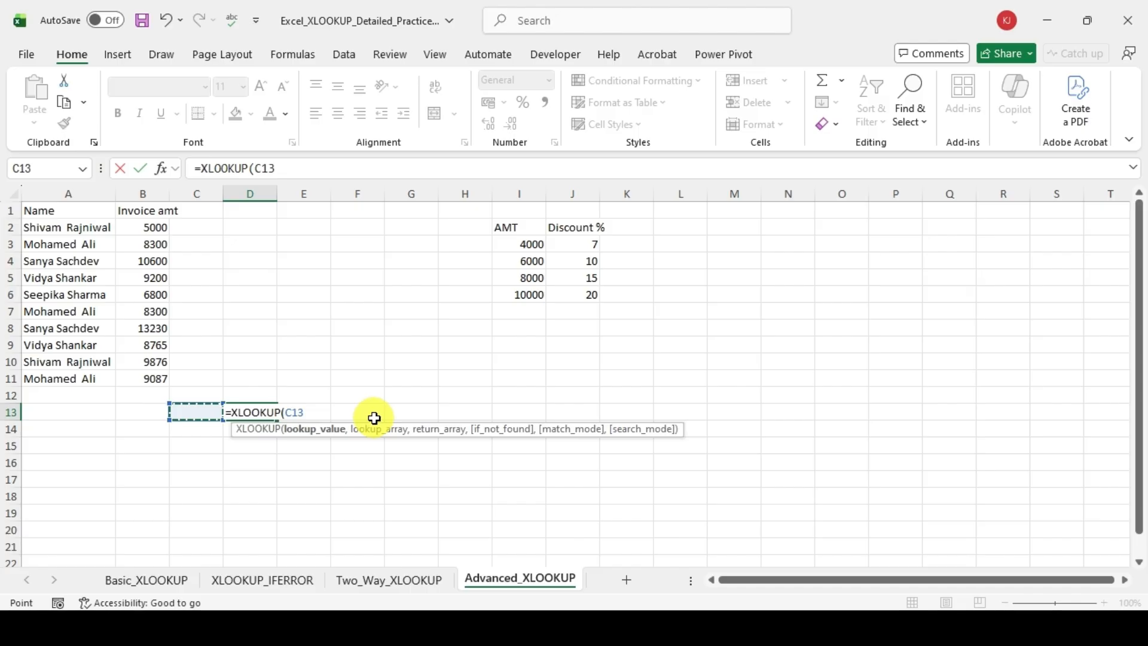
type(",")
Step: Set the names A2:A11 as the lookup array of the D13 formula
key("Left")
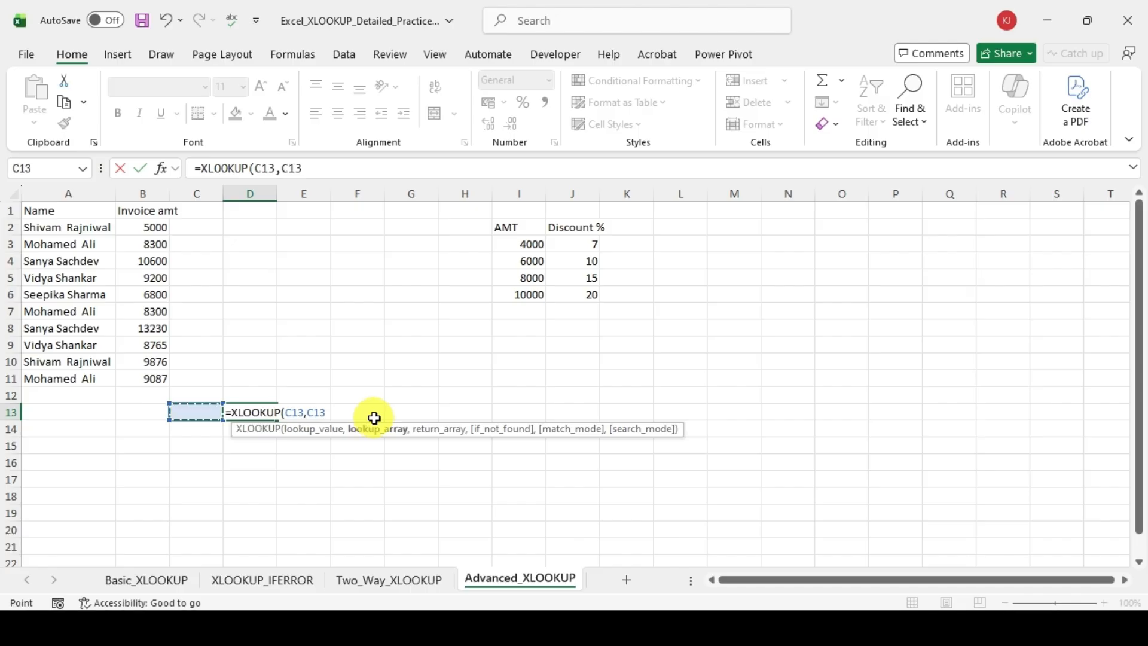
key("Left")
key("Left")
key("Up")
key("Up")
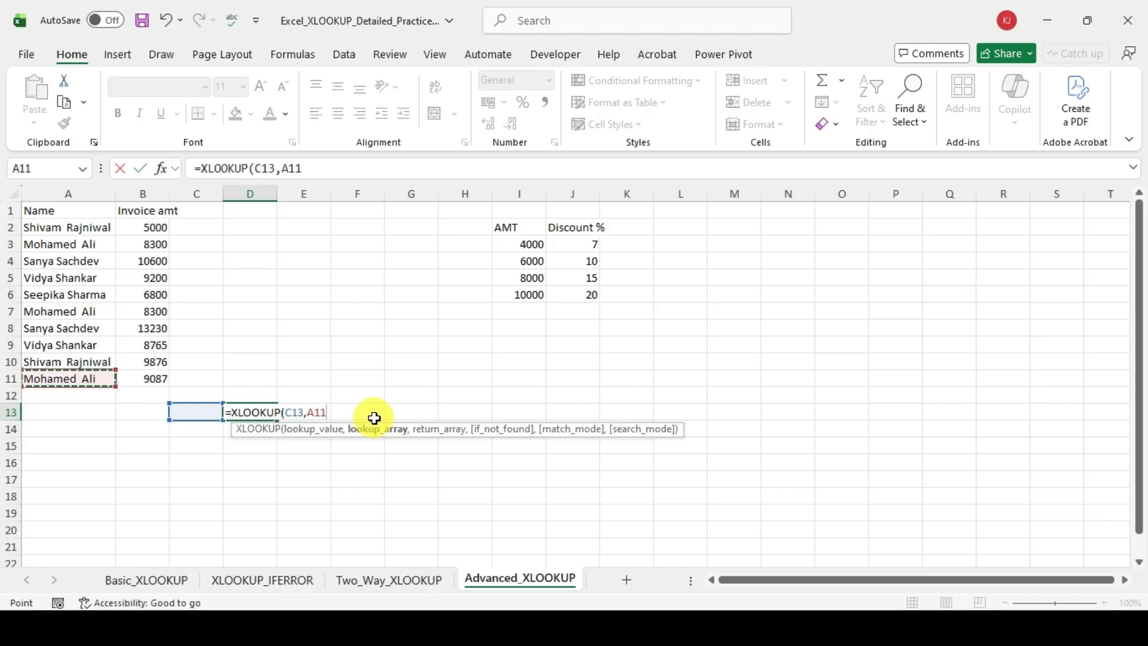
key("shift+Up")
key("shift+Up")
key("shift+Up")
key("shift+Up")
key("shift+Up")
key("shift+Up")
key("shift+Up")
key("shift+Up")
key("shift+Up")
type(",")
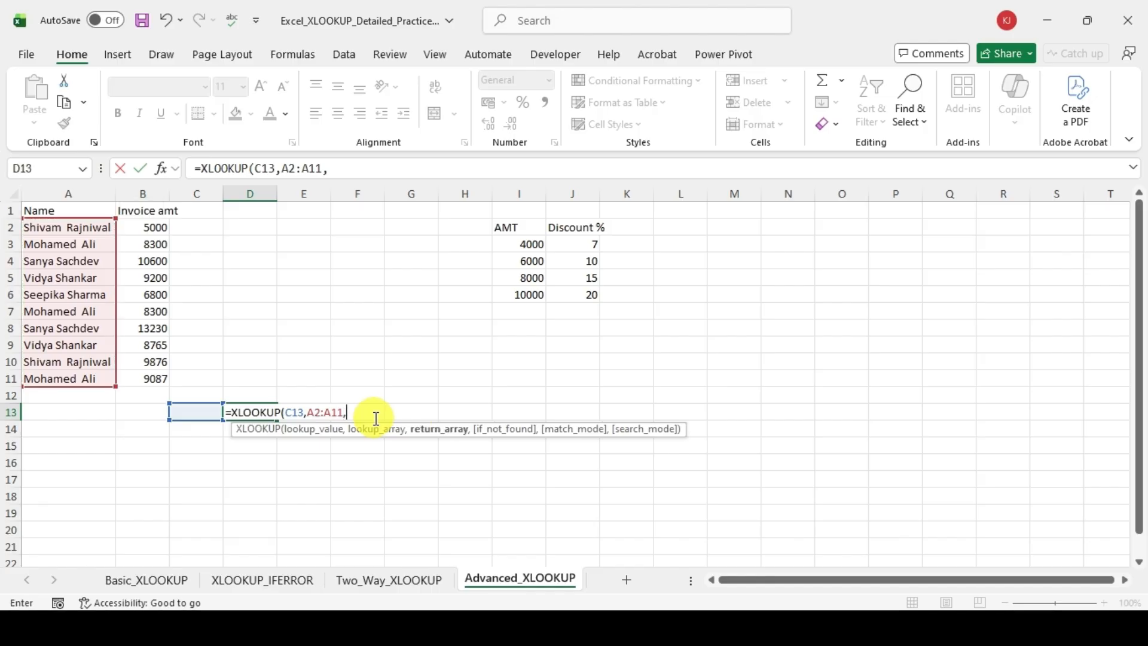
Step: Set the invoice amounts B2:B11 as the return array of the D13 formula
key("Left")
key("Left")
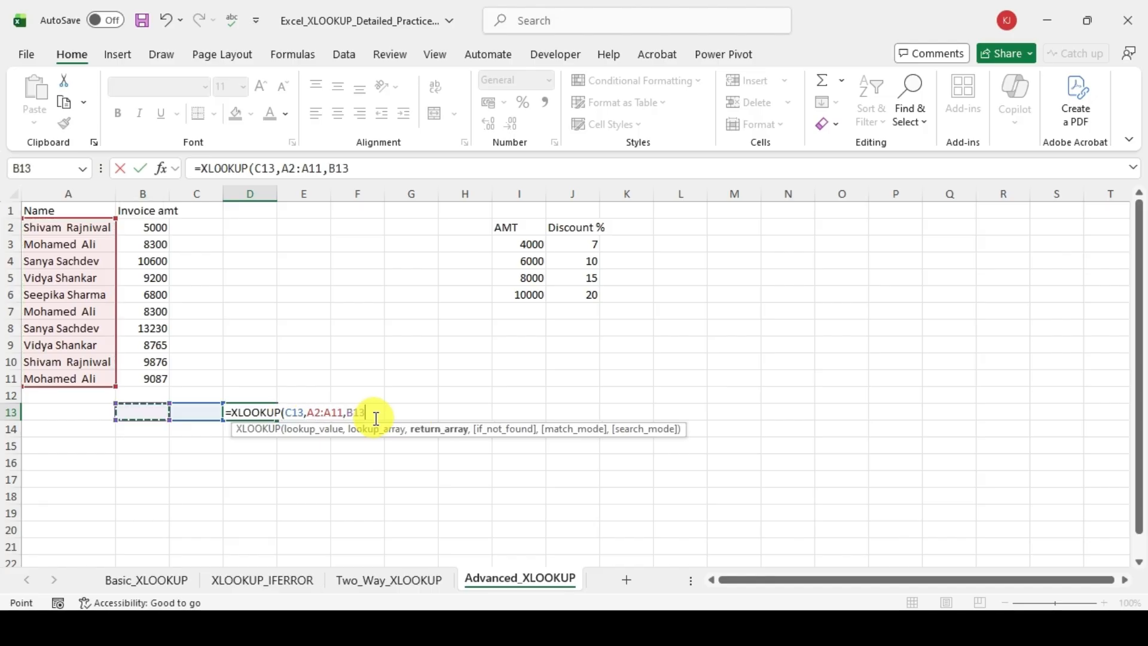
key("Up")
key("Up")
key("shift+Up")
key("shift+Up")
key("shift+Up")
key("shift+Up")
key("shift+Up")
key("shift+Up")
key("shift+Up")
key("shift+Up")
key("shift+Up")
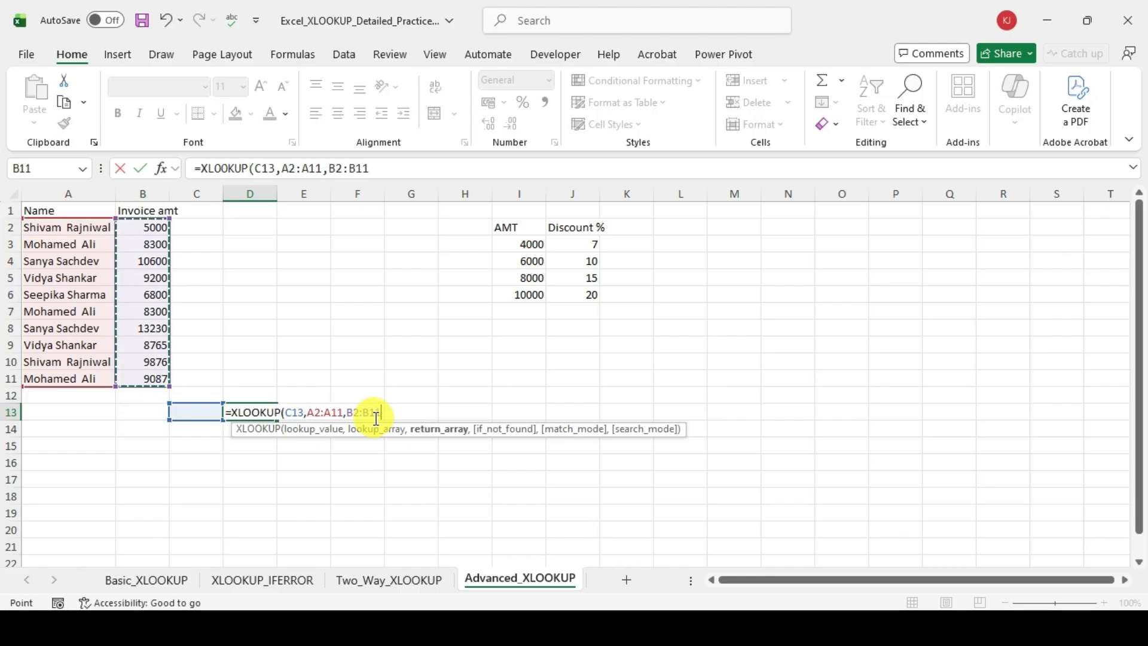
type(",")
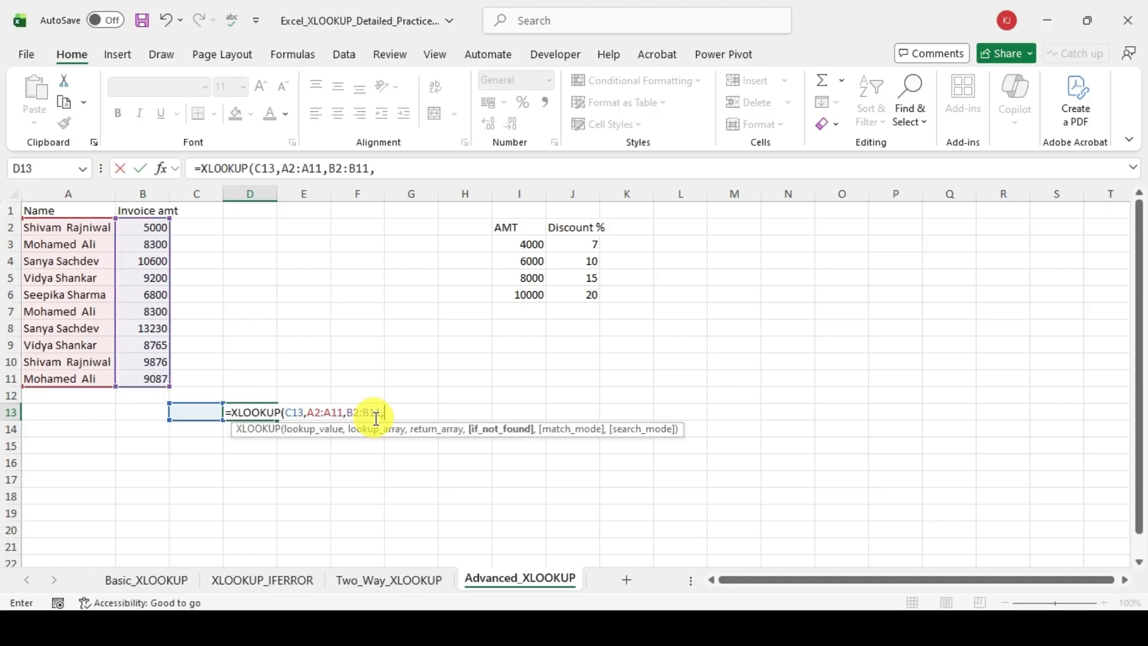
type(",")
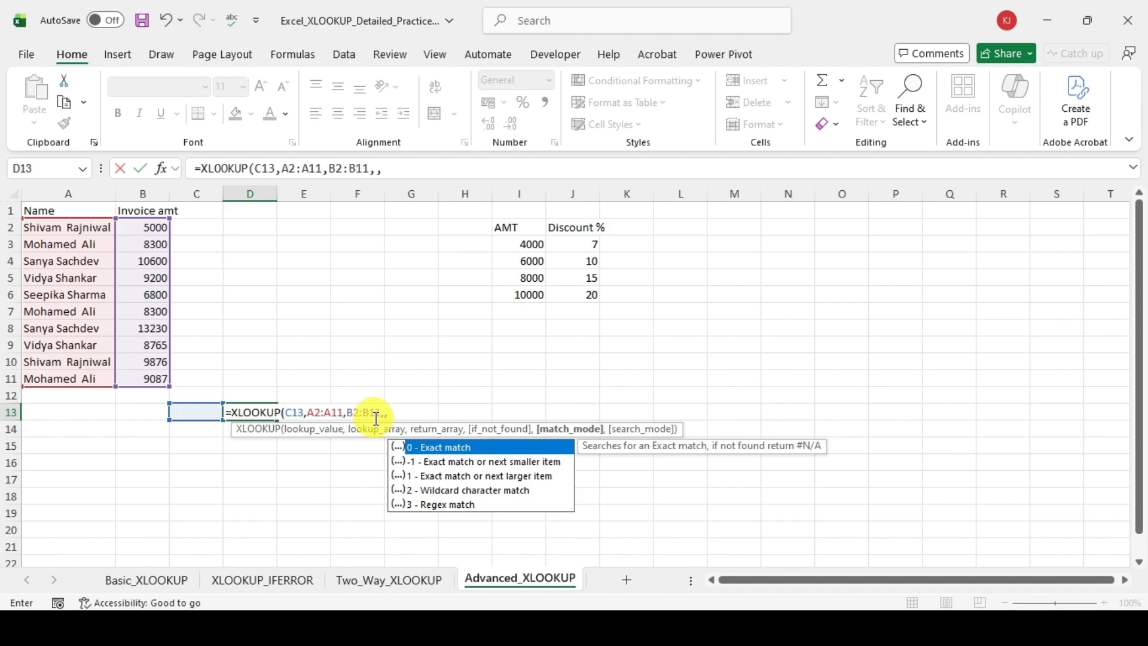
type(",")
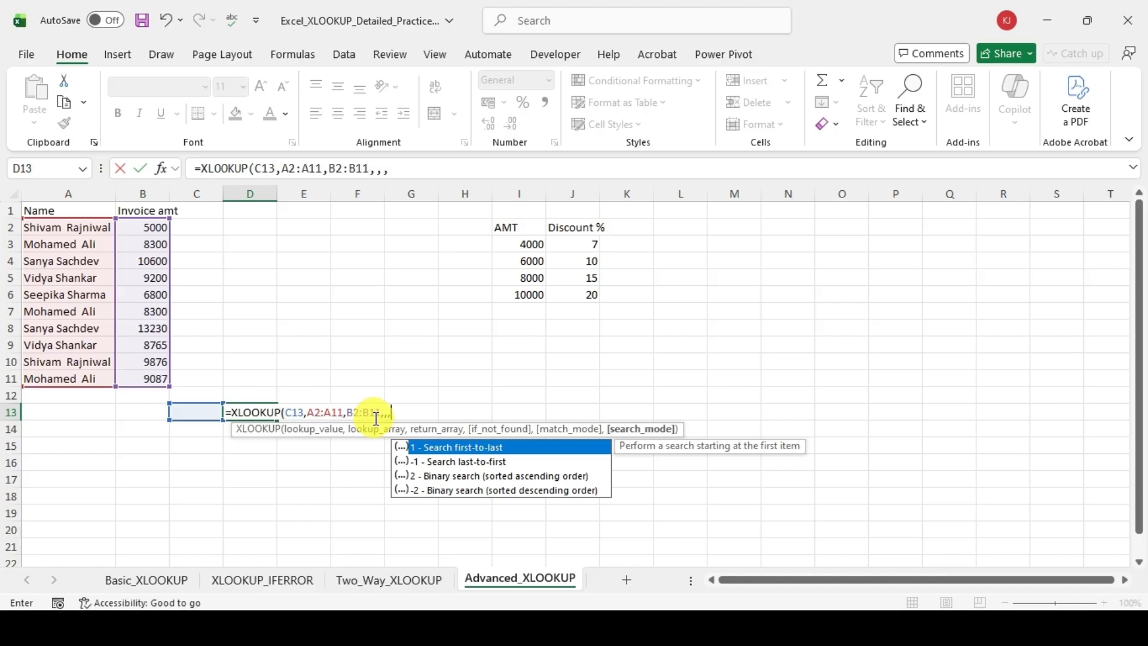
Step: Leave if_not_found and match mode empty, set search mode 1 (Search first-to-last) and commit the D13 formula
type("1)")
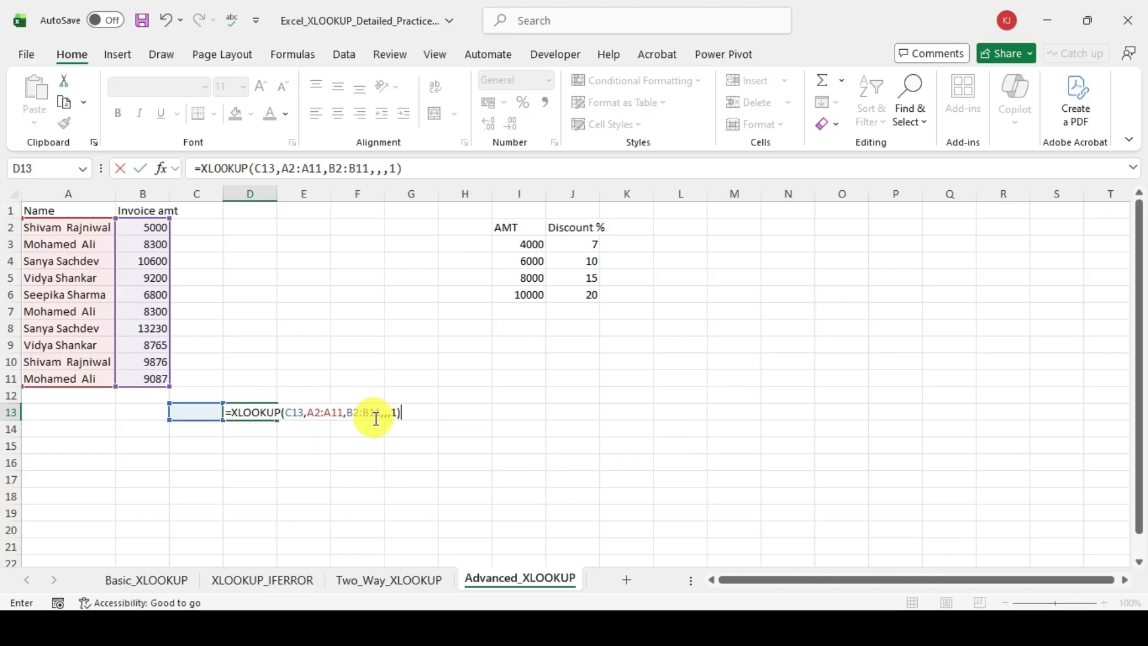
key("Return")
key("Up")
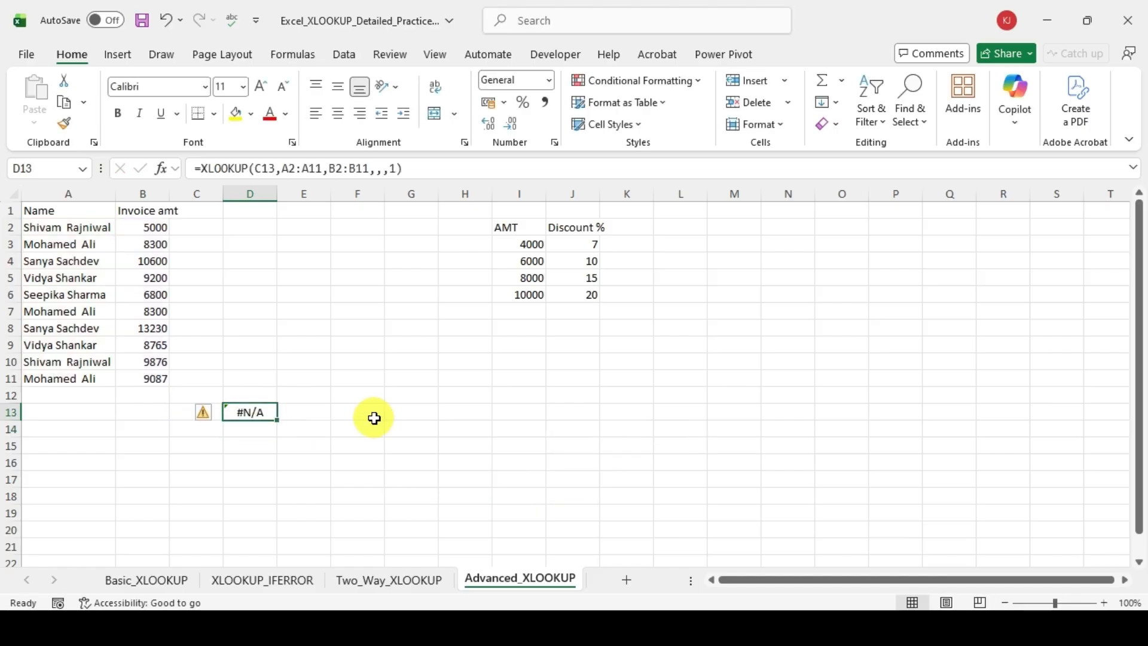
Step: Copy the name in A9 into the lookup cell C13
key("Left")
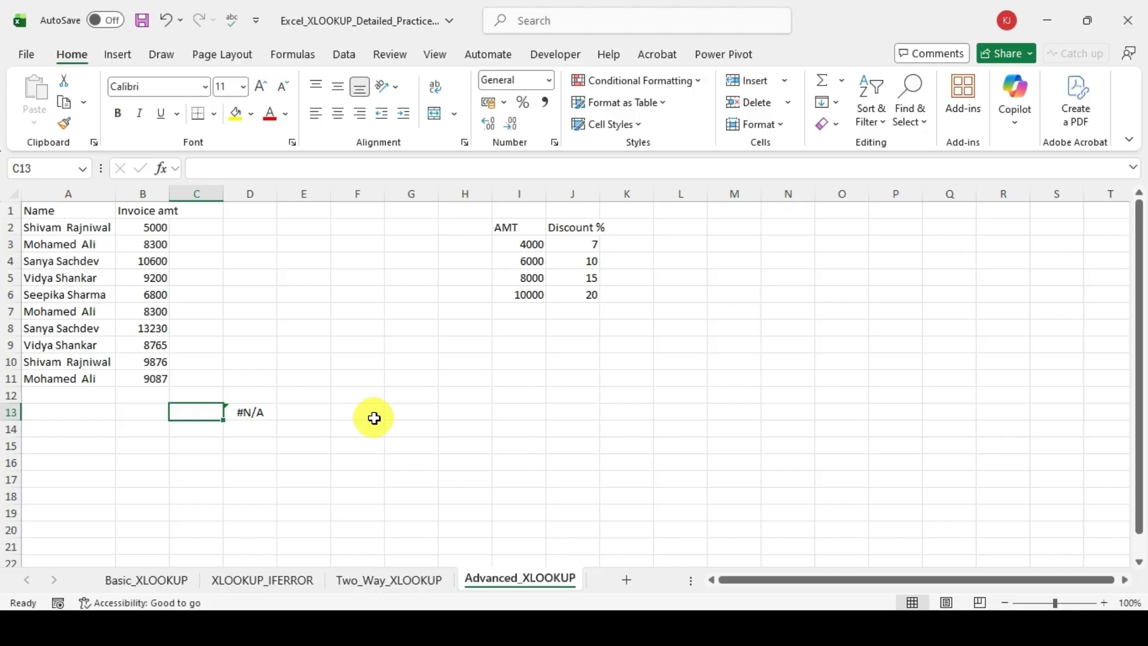
key("Up")
key("Up")
key("Up")
key("Up")
key("Left")
key("Left")
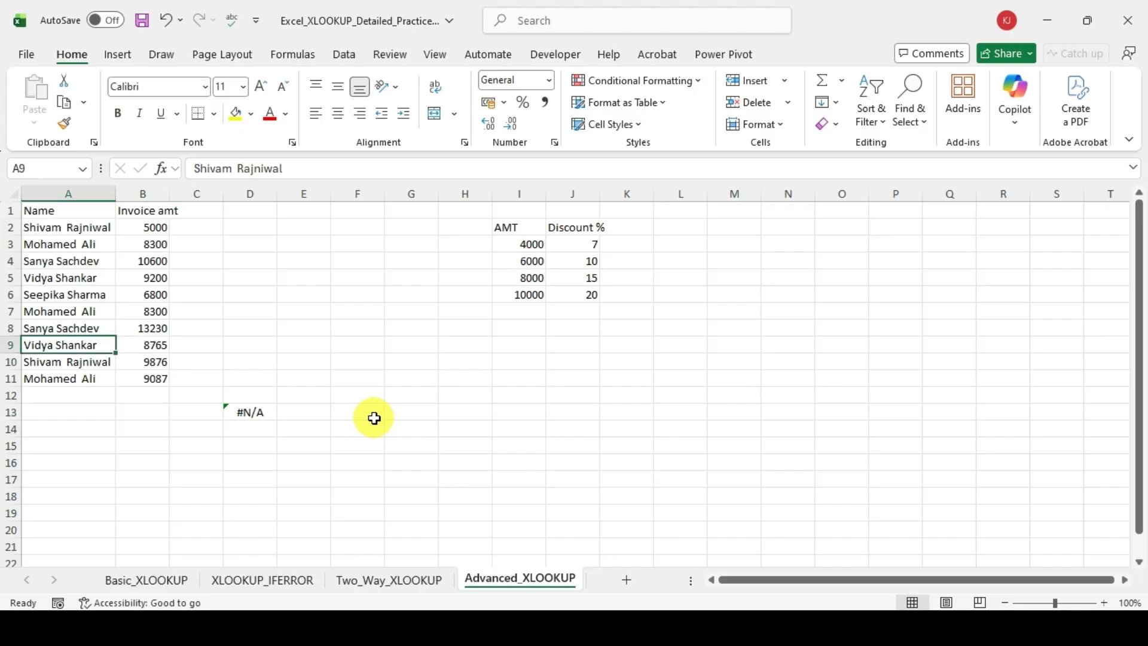
key("ctrl+c")
key("Down")
key("Down")
key("Down")
key("Down")
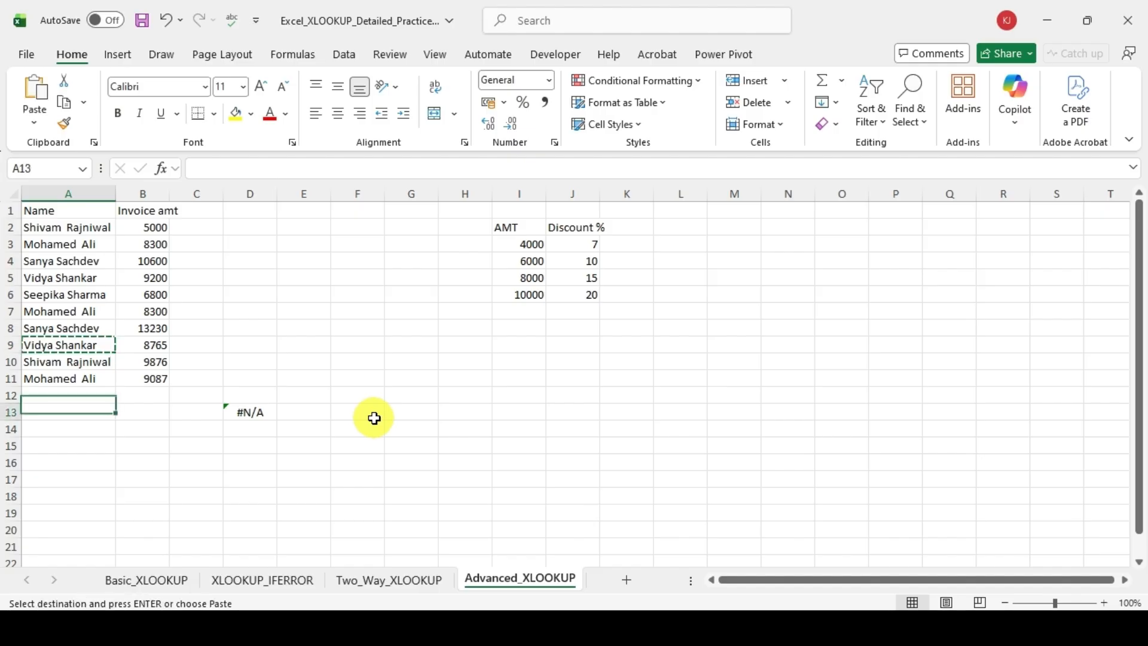
key("Right")
Step: Compare the D13 result with the two entries of the looked-up name in rows 5 and 9
key("Right")
key("ctrl+v")
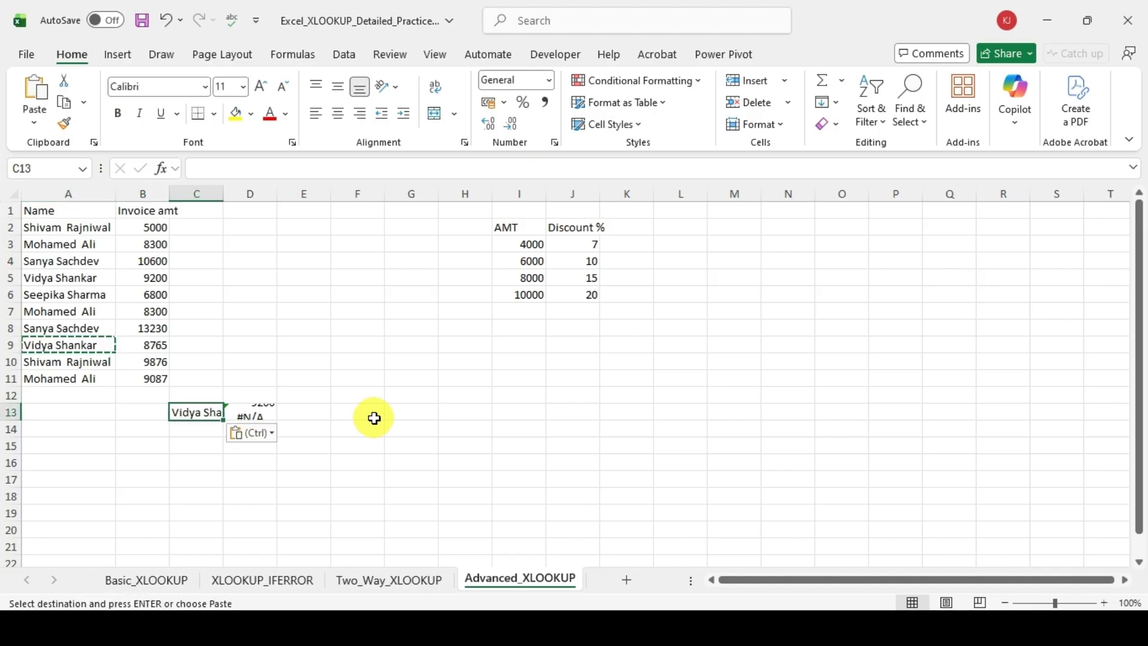
key("Right")
key("Right")
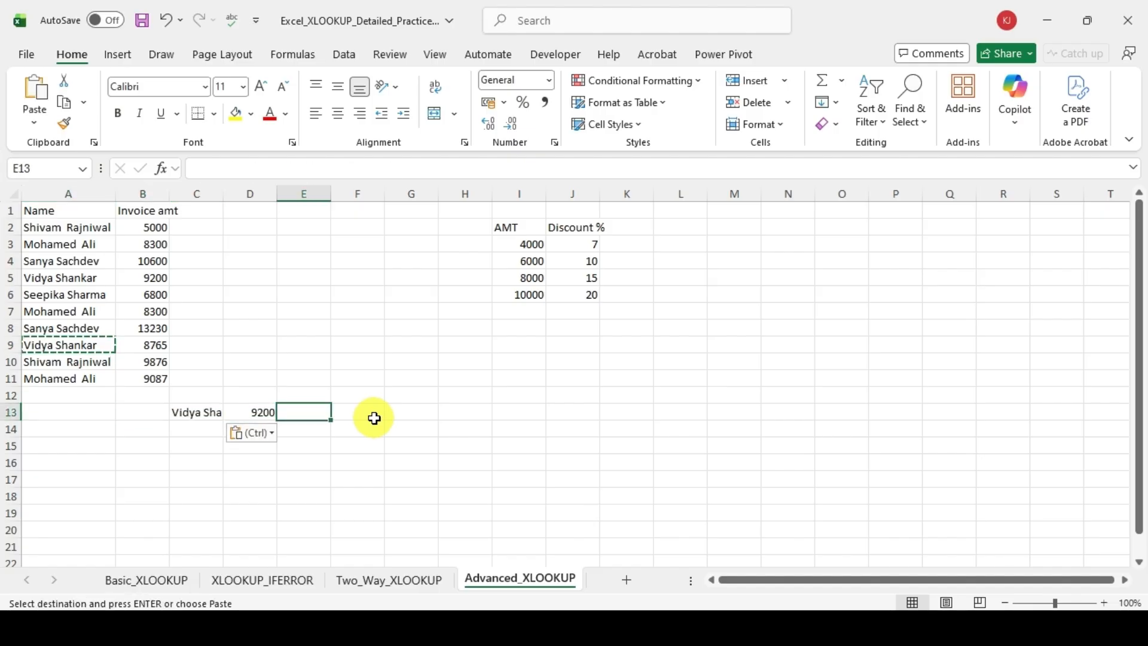
key("Left")
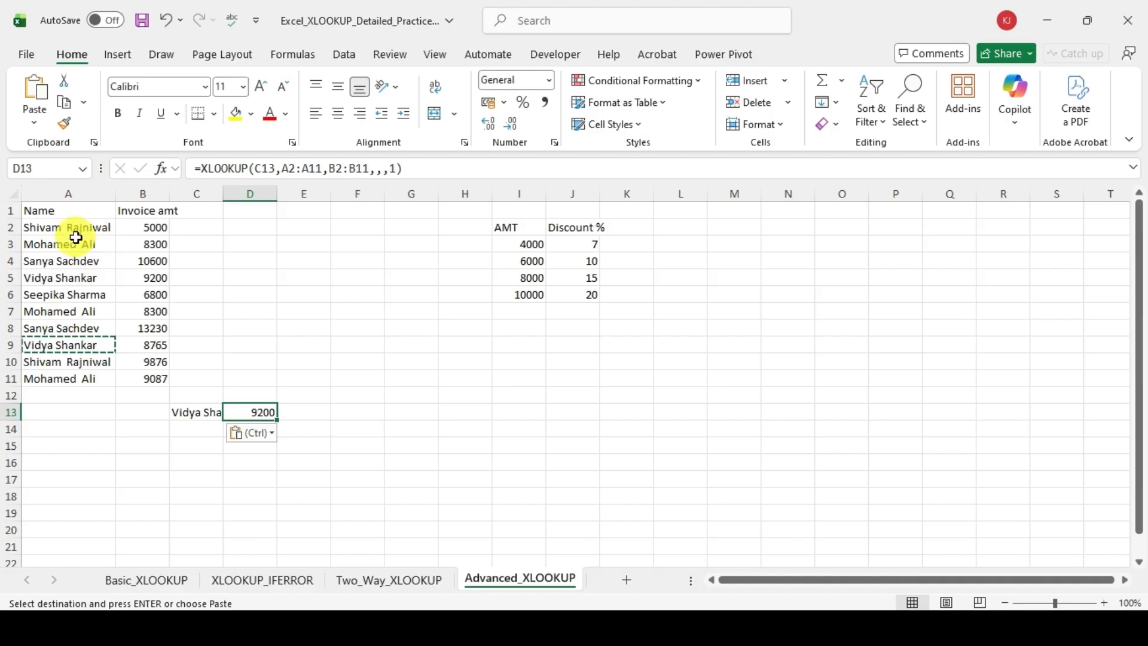
key("Escape")
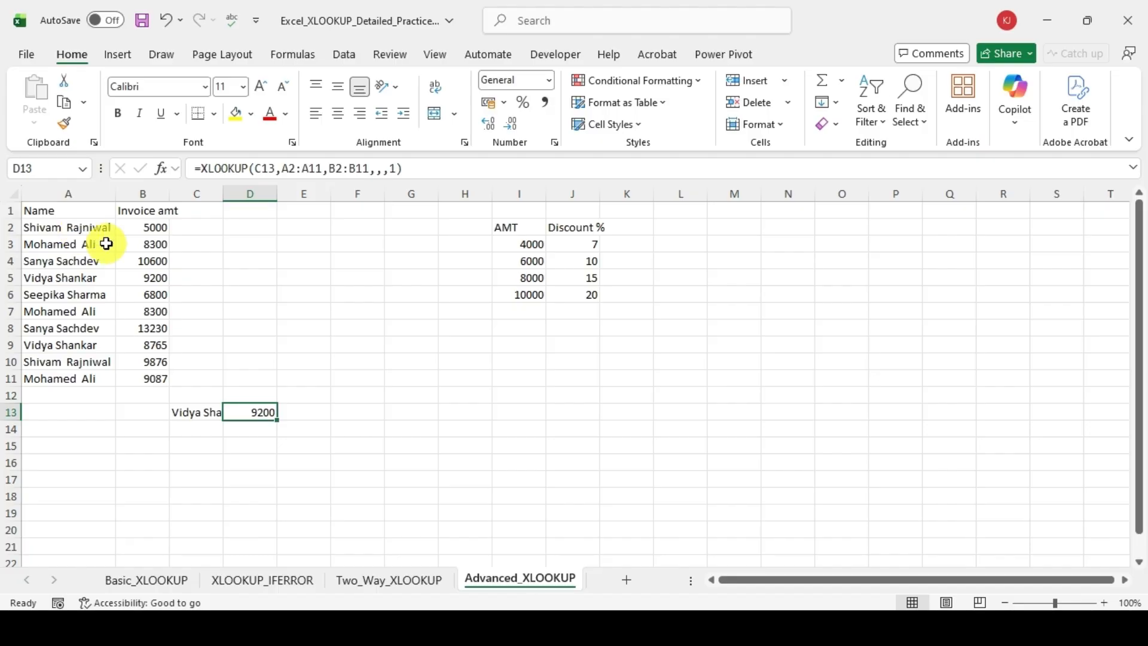
left_click(65, 279)
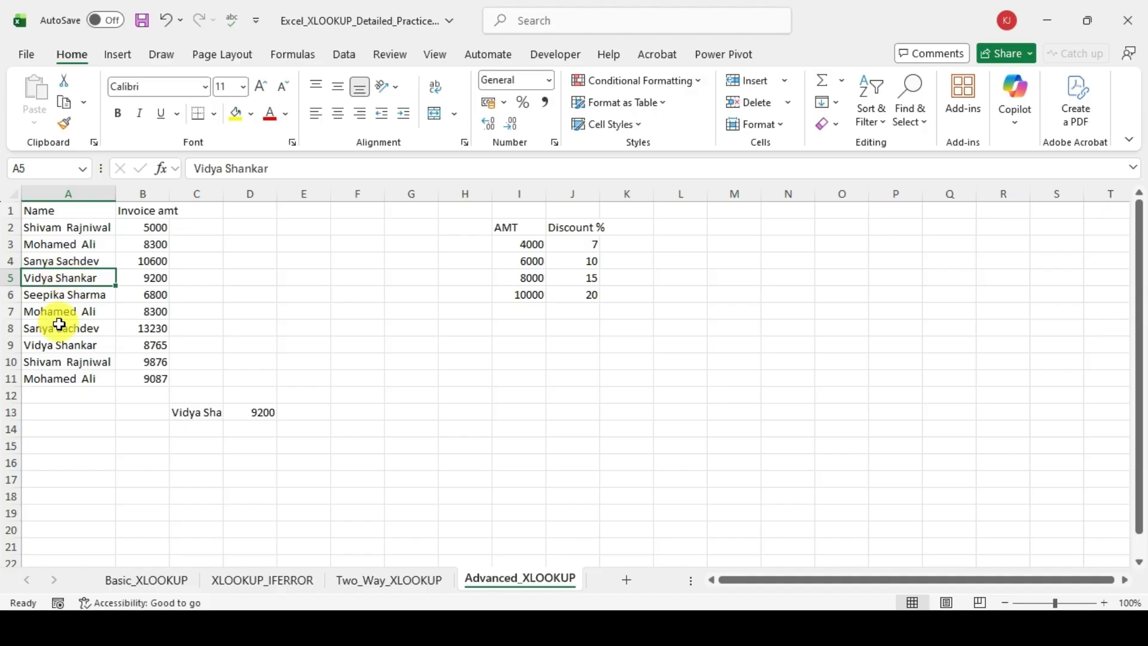
left_click(64, 345)
left_click(136, 343)
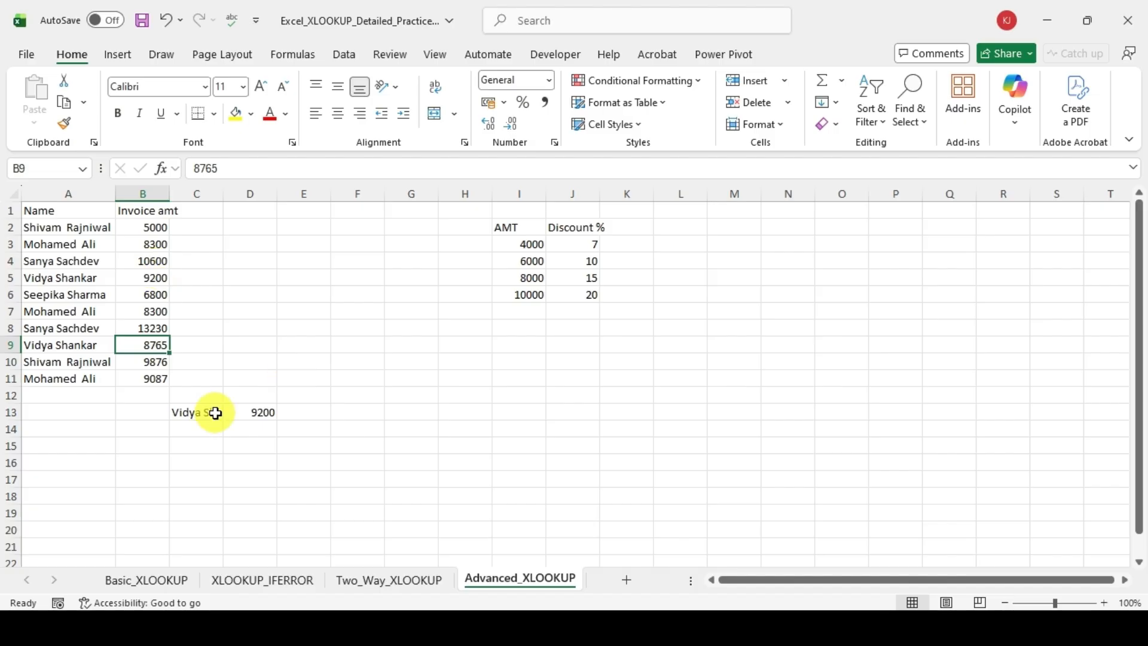
Step: Change the search mode of the D13 formula to -1 (Search last-to-first) and check the result against B9
left_click(240, 411)
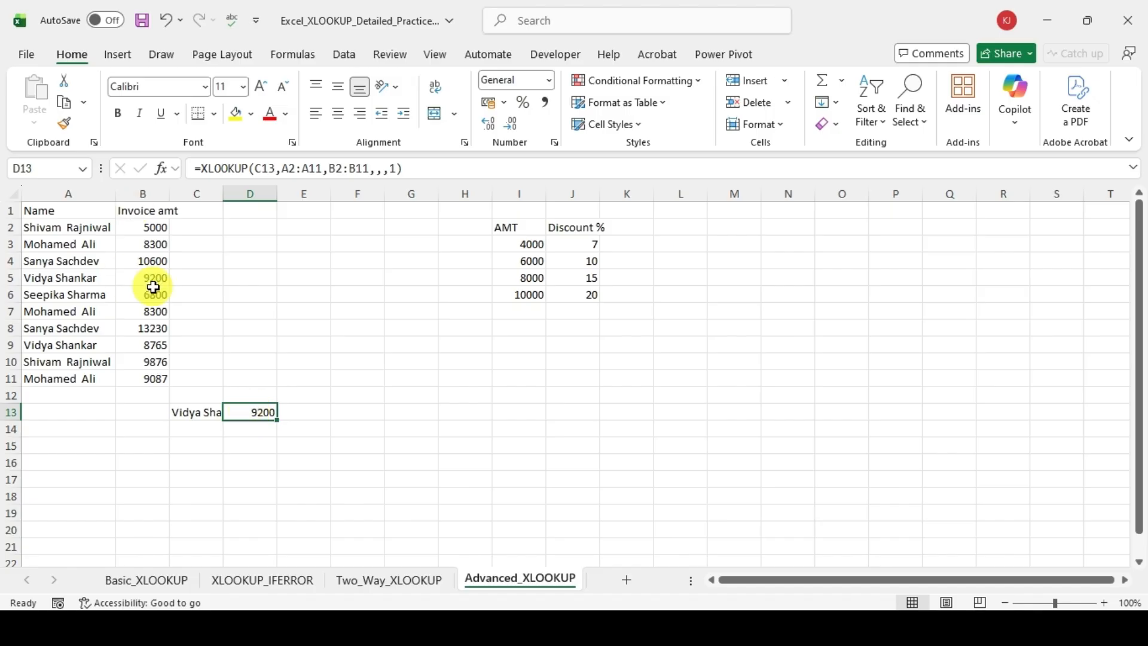
left_click(391, 168)
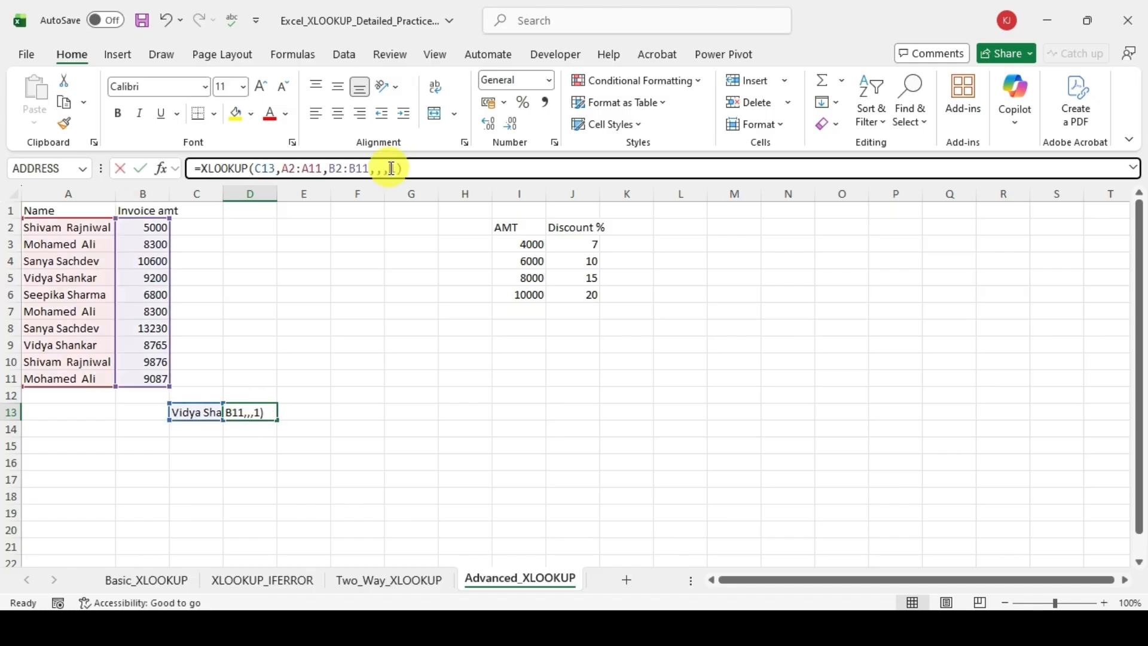
type("-")
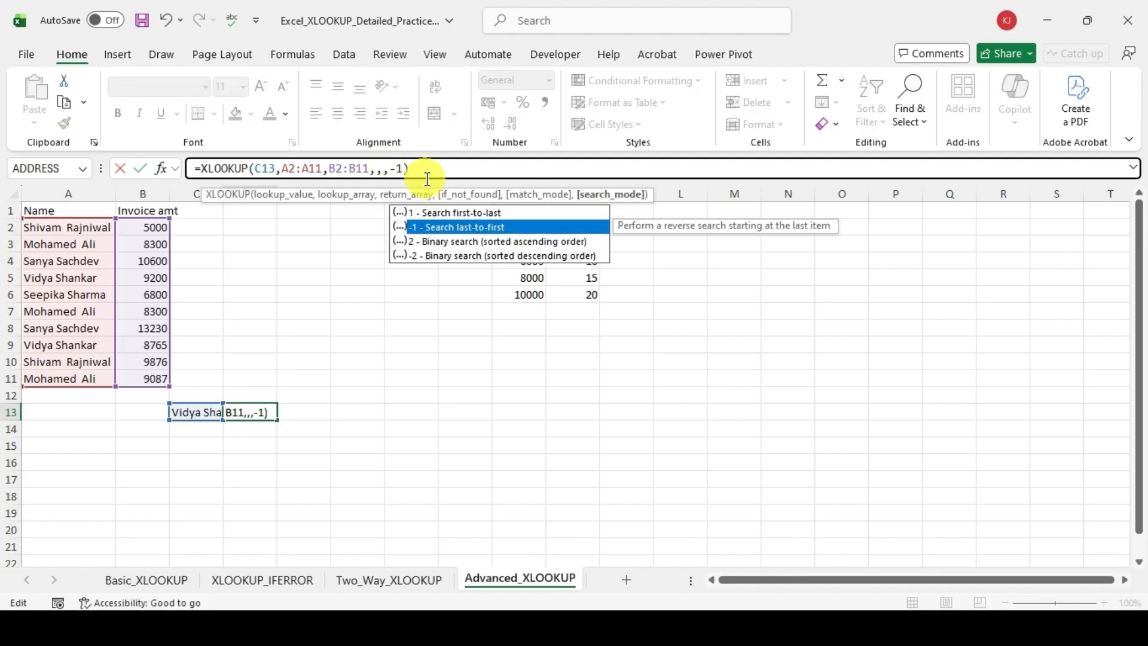
key("Tab")
key("BackSpace")
key("Return")
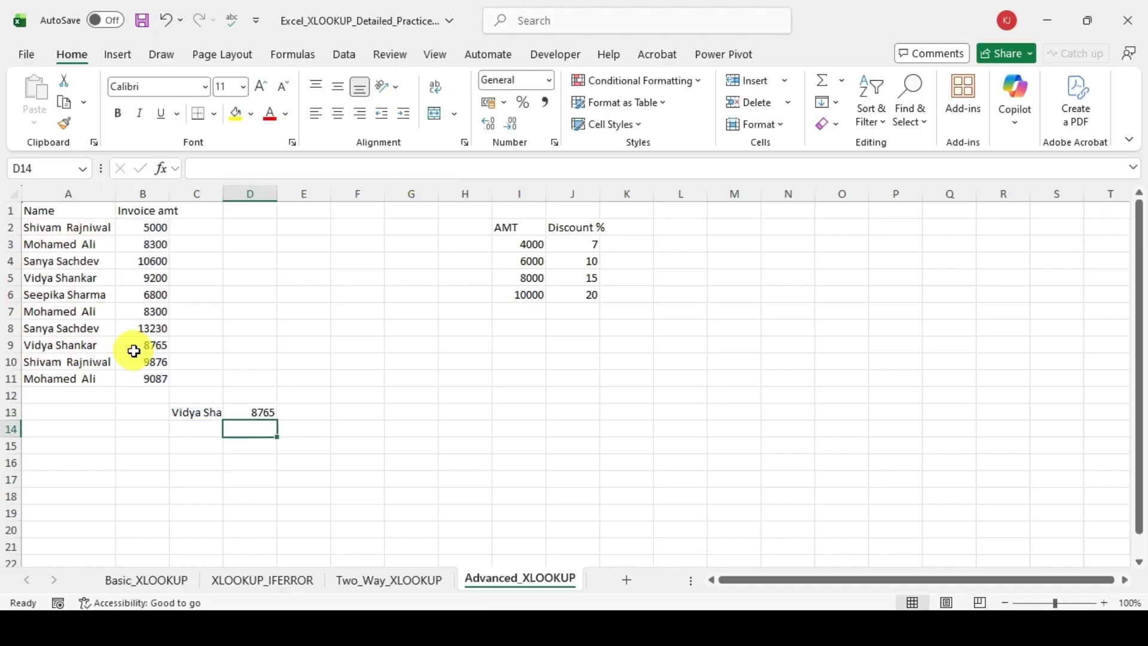
left_click(134, 351)
left_click(216, 412)
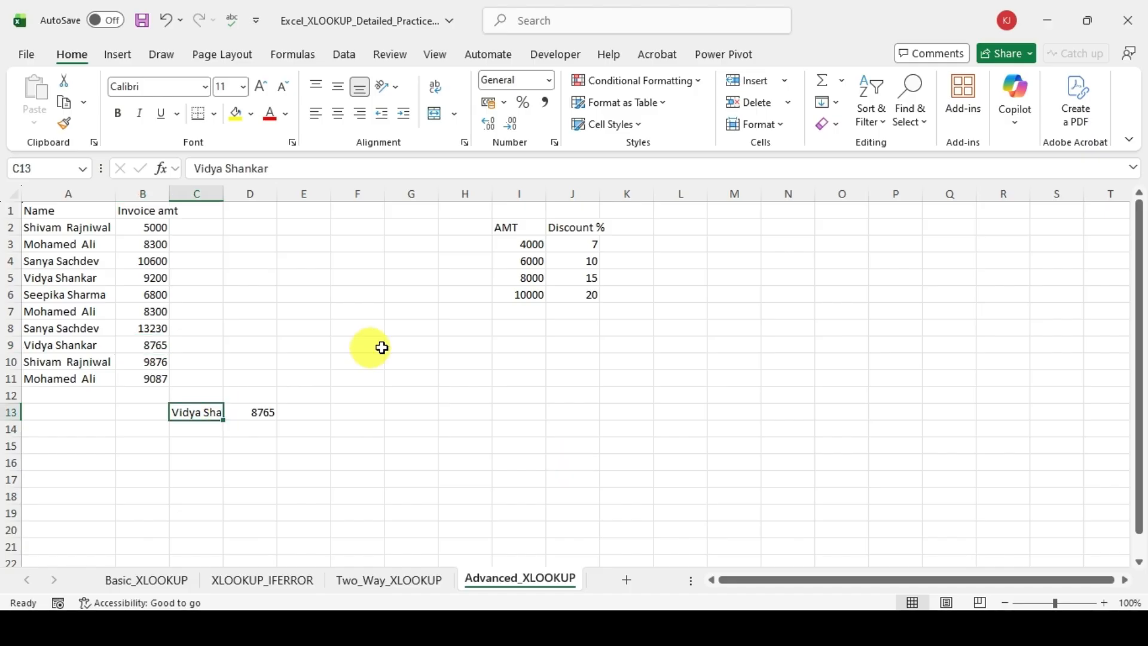